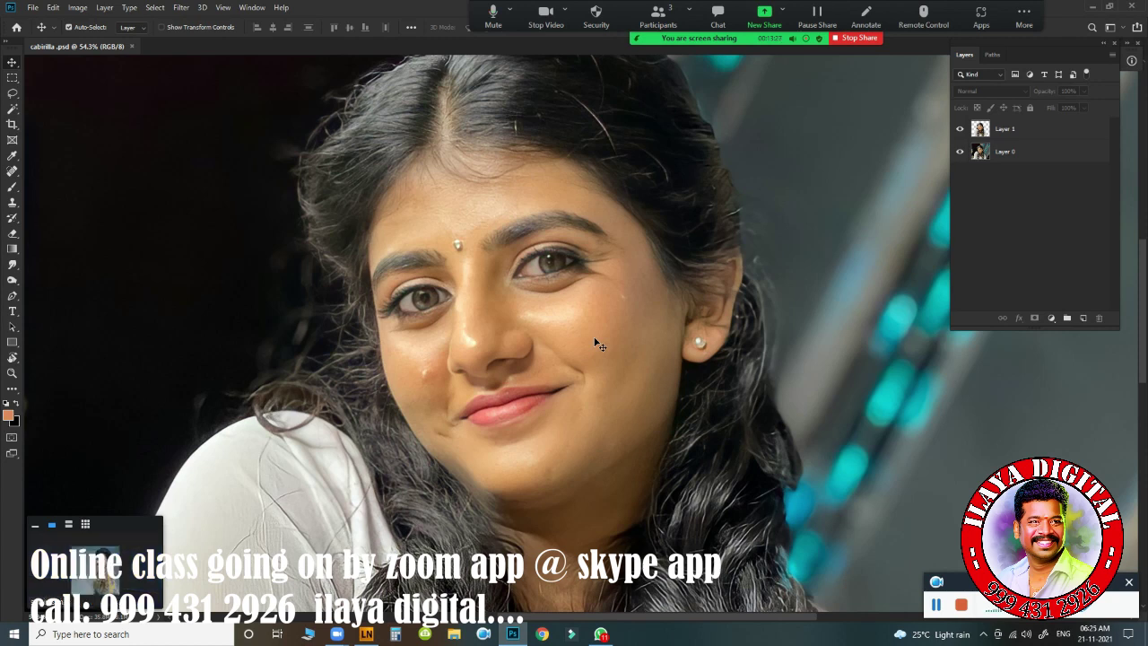
Step: Check the portrait's image dimensions and resolution, leaving them as they are, and view the face up close
key("ctrl+alt+i")
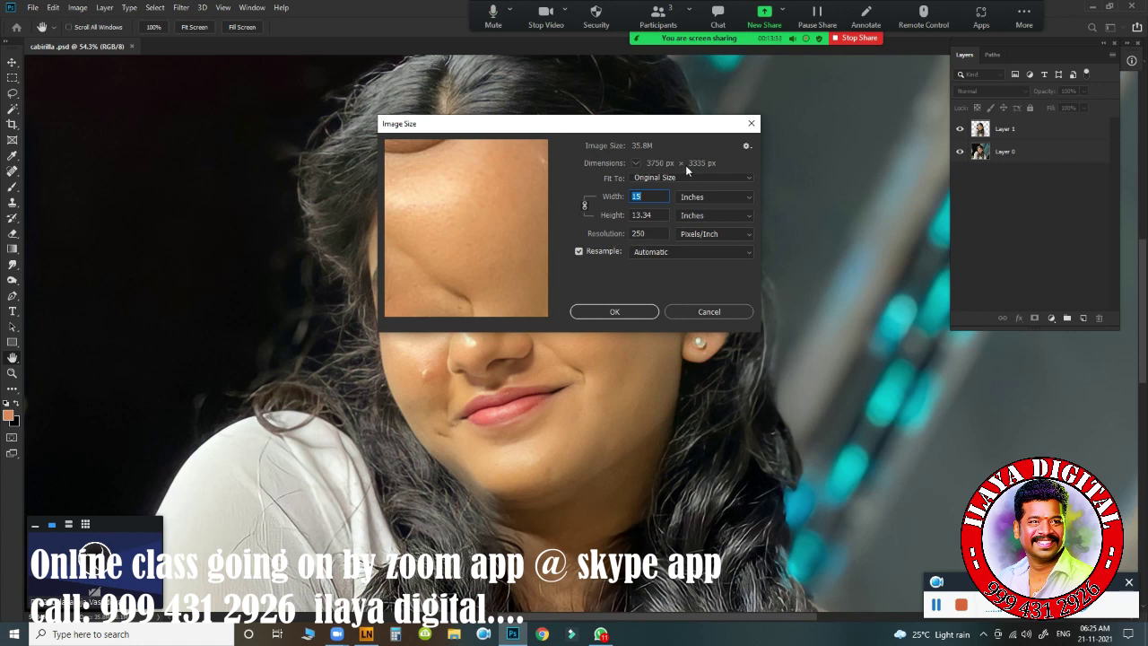
left_click(632, 311)
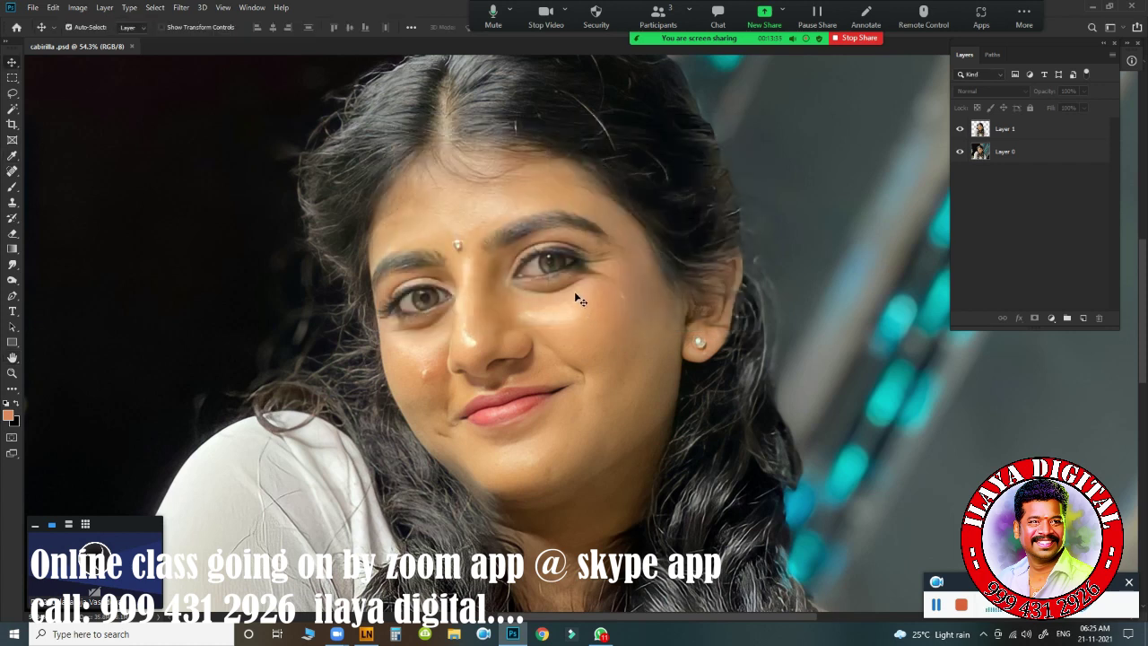
left_click_drag(544, 261, 609, 320)
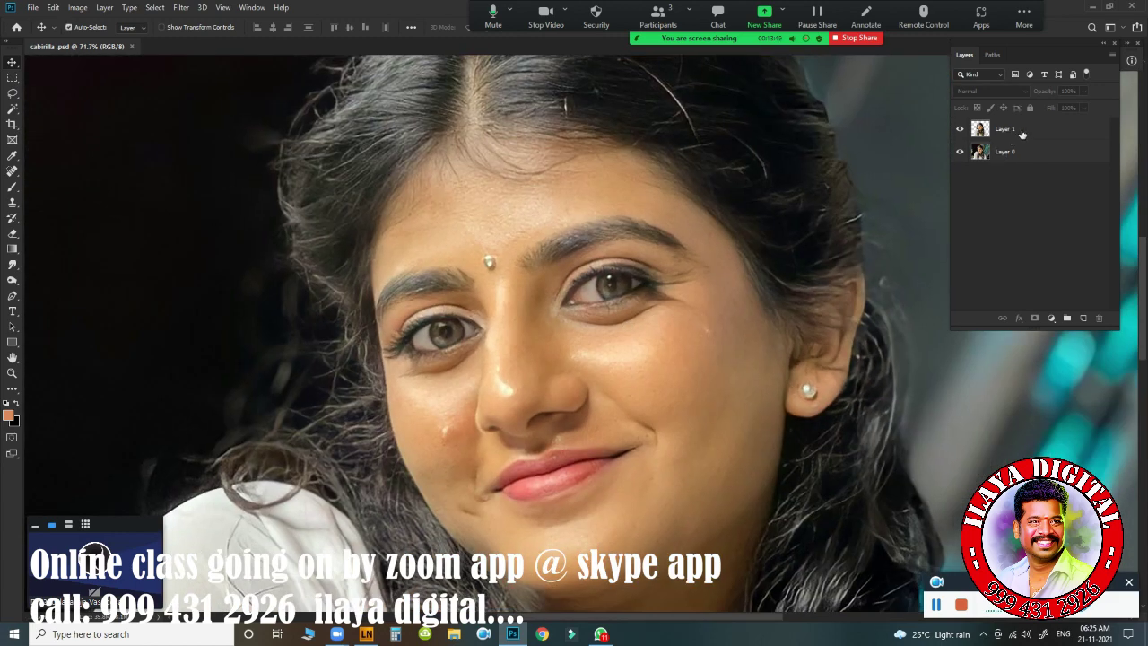
Step: Inspect the cut-out portrait on Layer 1 by toggling its visibility and hiding the original photo on Layer 0
left_click(1021, 132)
left_click(958, 131)
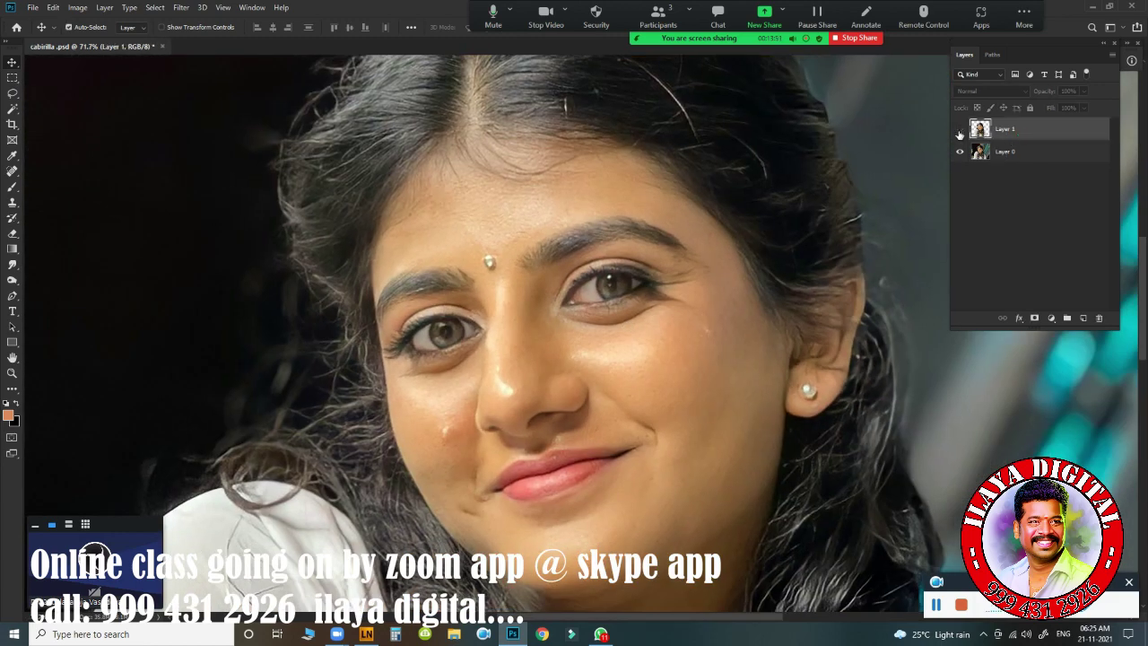
left_click(959, 152)
left_click(959, 129)
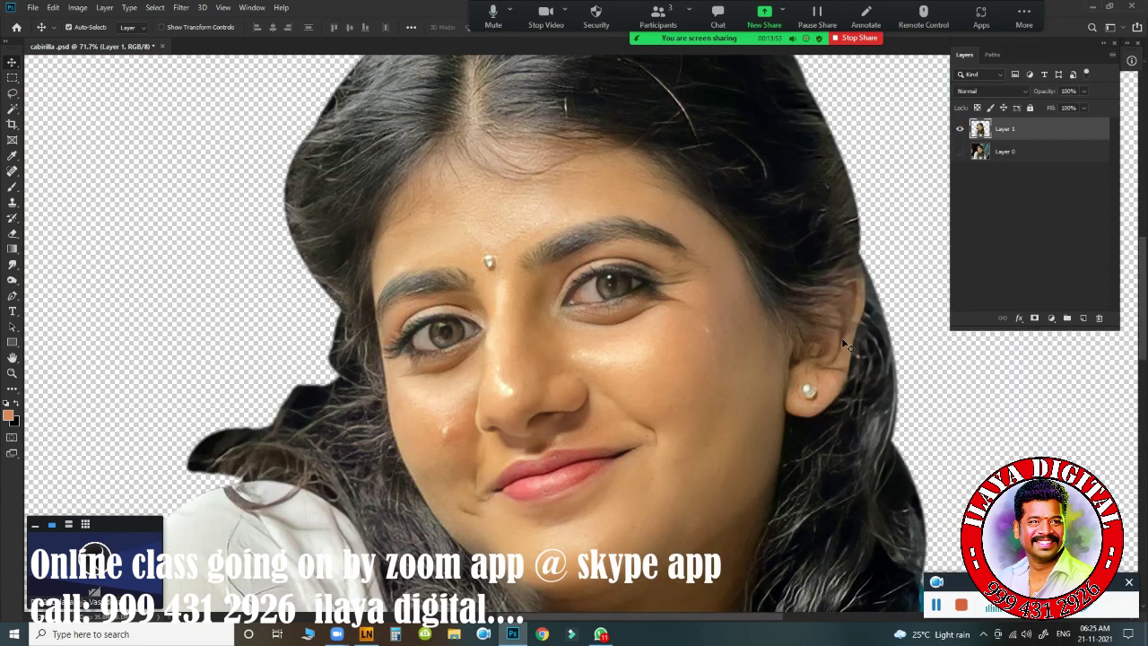
left_click_drag(841, 337, 634, 270)
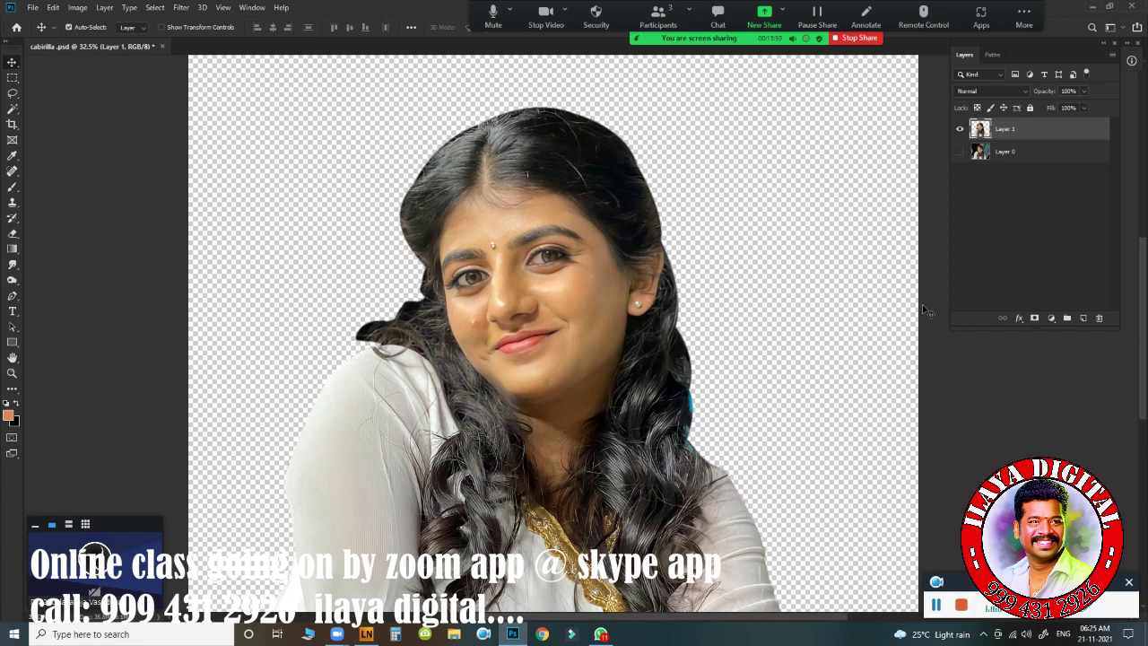
Step: Add a new layer, fill it with gray, and place it beneath the cut-out on Layer 1
left_click(1081, 318)
key("shift+F5")
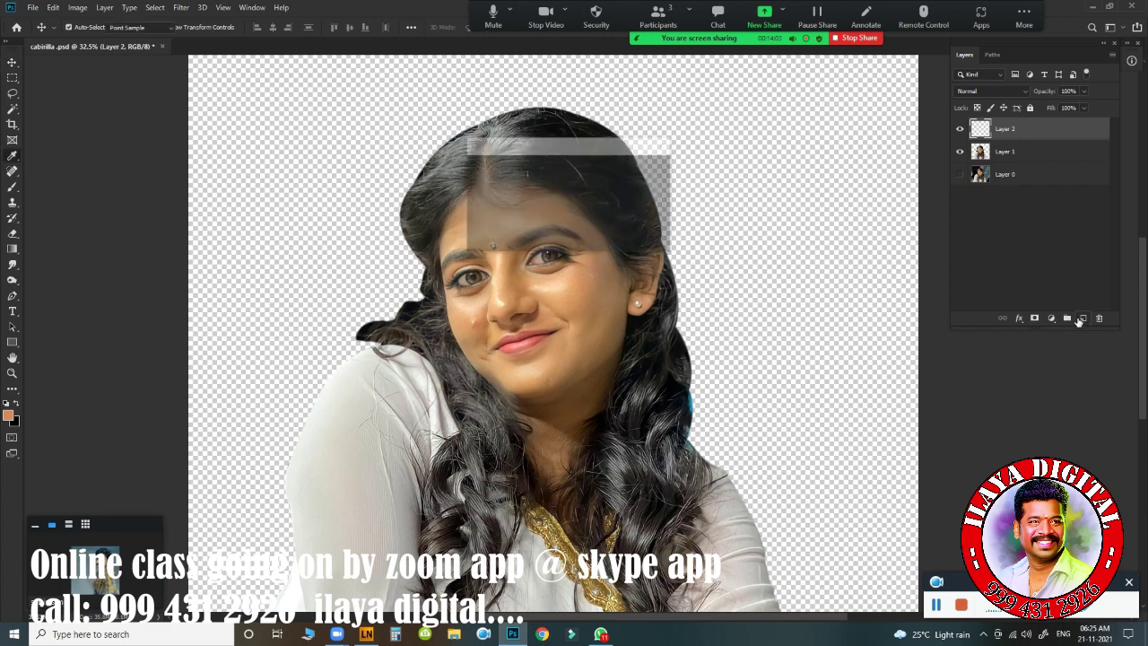
key("Return")
key("ctrl+bracketleft")
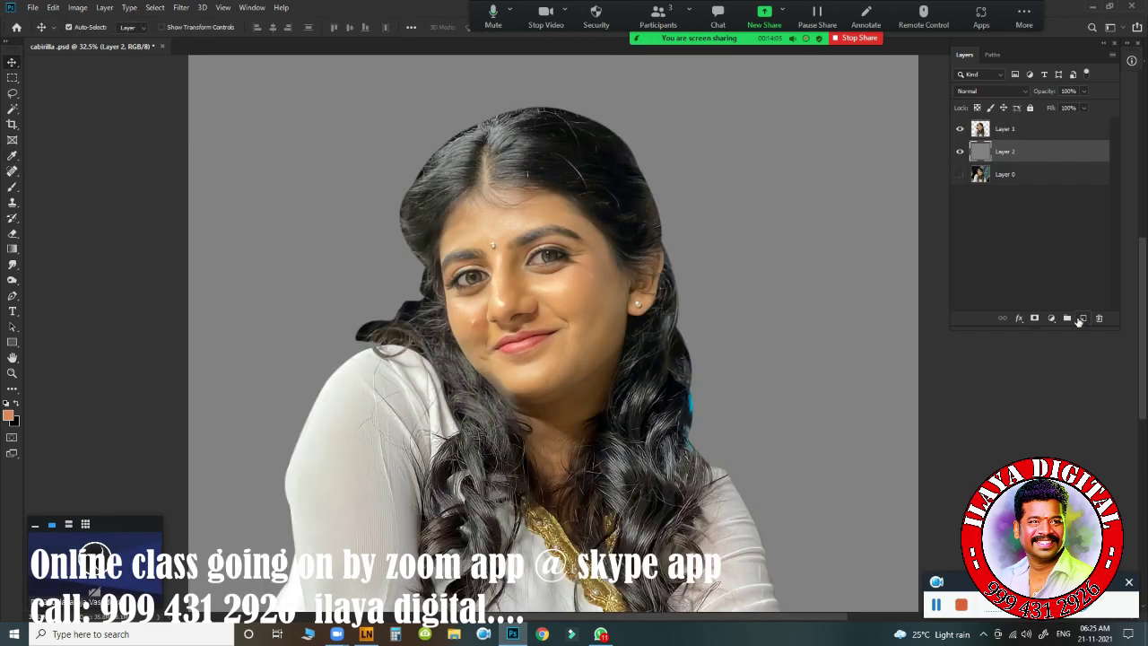
Step: Compare the cut-out on gray with the original photo by toggling layer visibility, ending with all layers shown
left_click(959, 151)
left_click(960, 130)
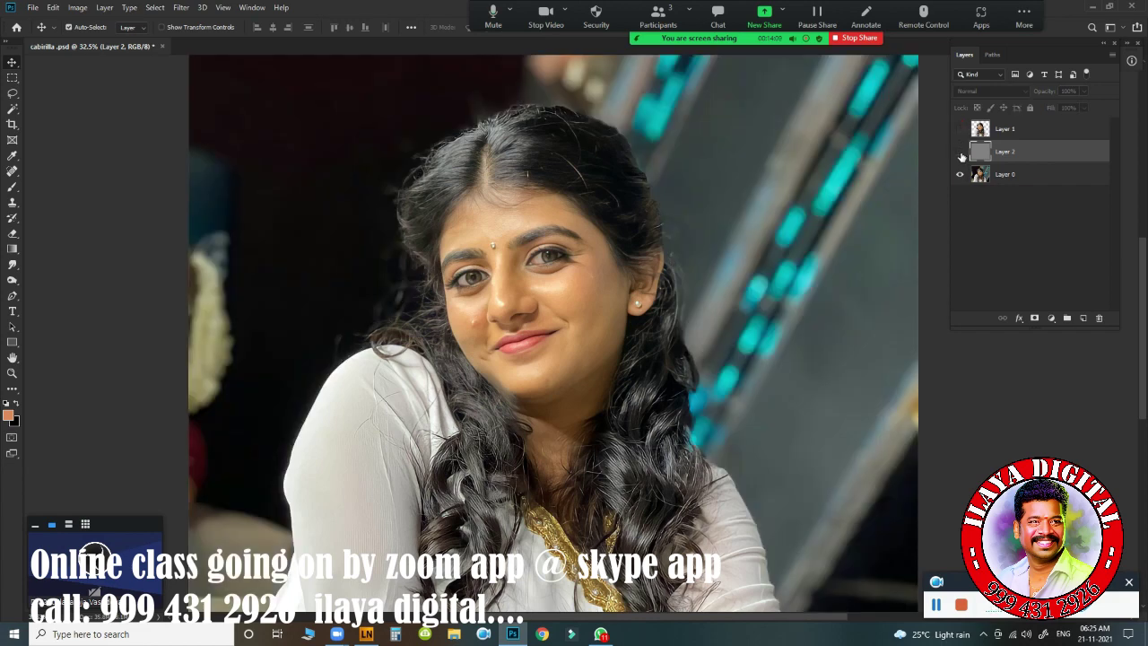
left_click(960, 150)
left_click(960, 129)
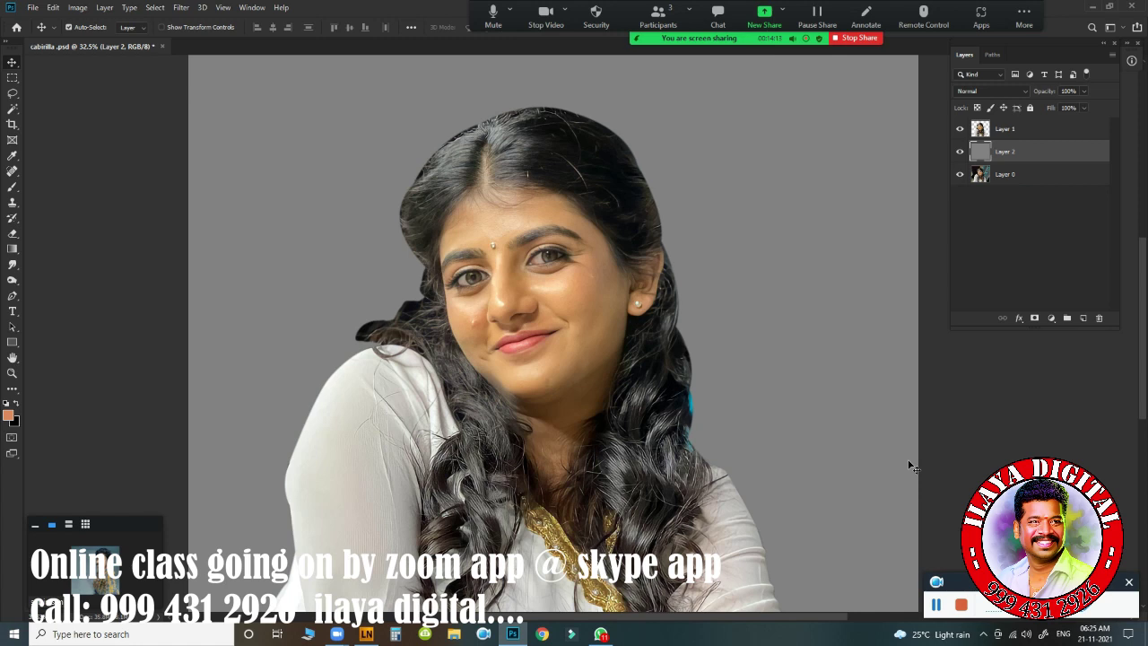
left_click(960, 151)
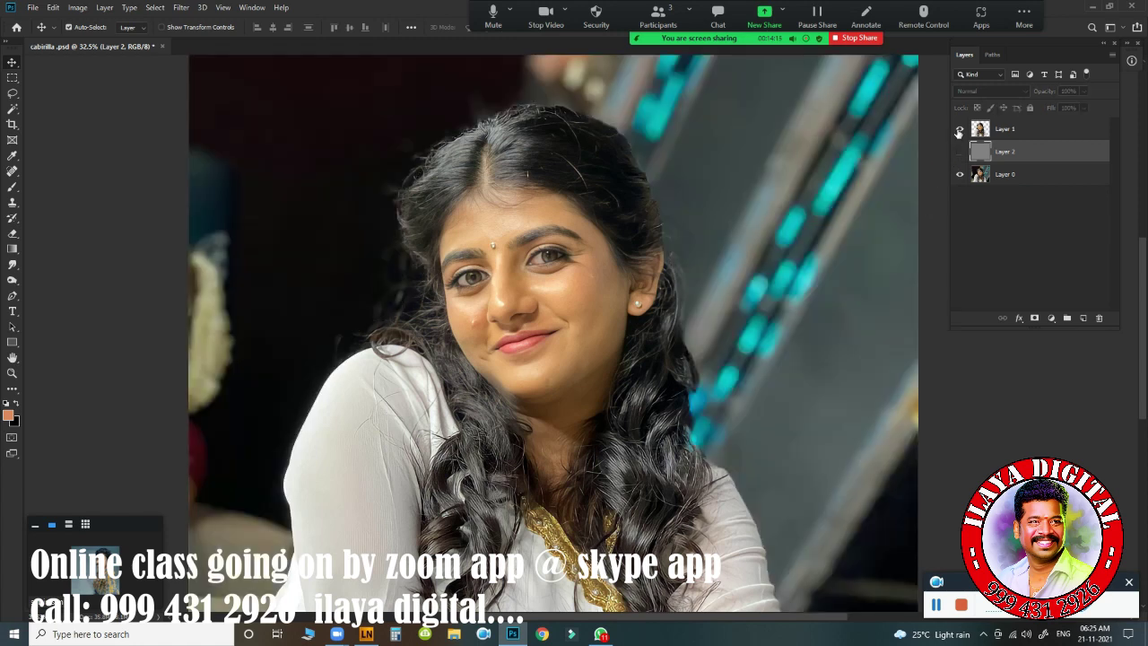
left_click(960, 151)
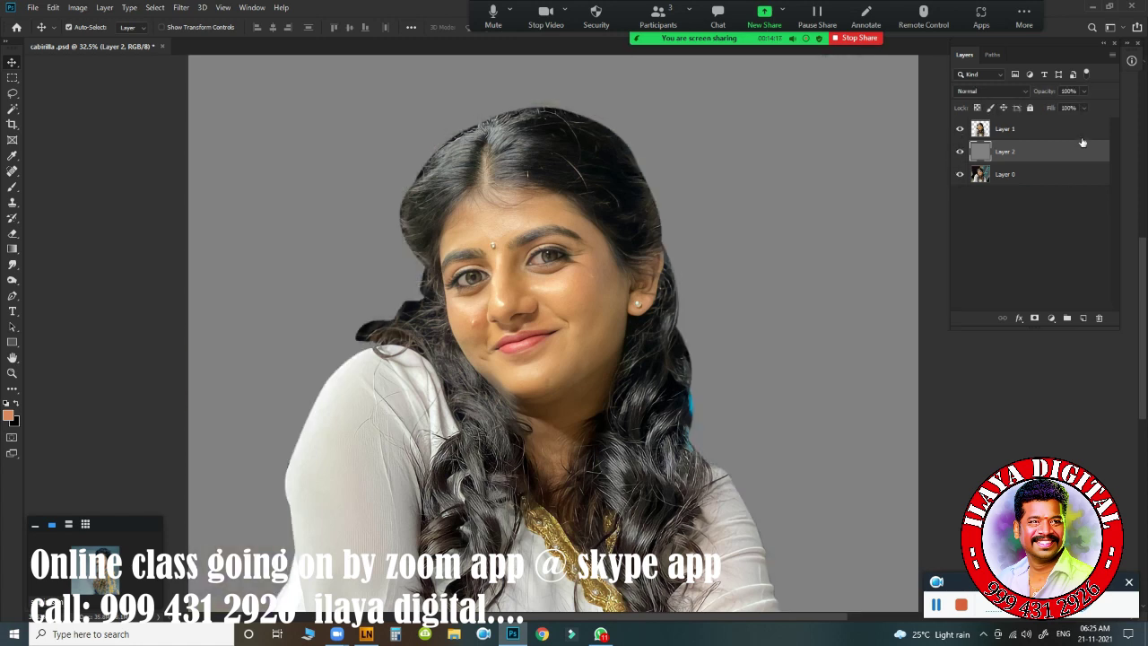
Step: Duplicate the cut-out portrait on Layer 1
left_click(1076, 130)
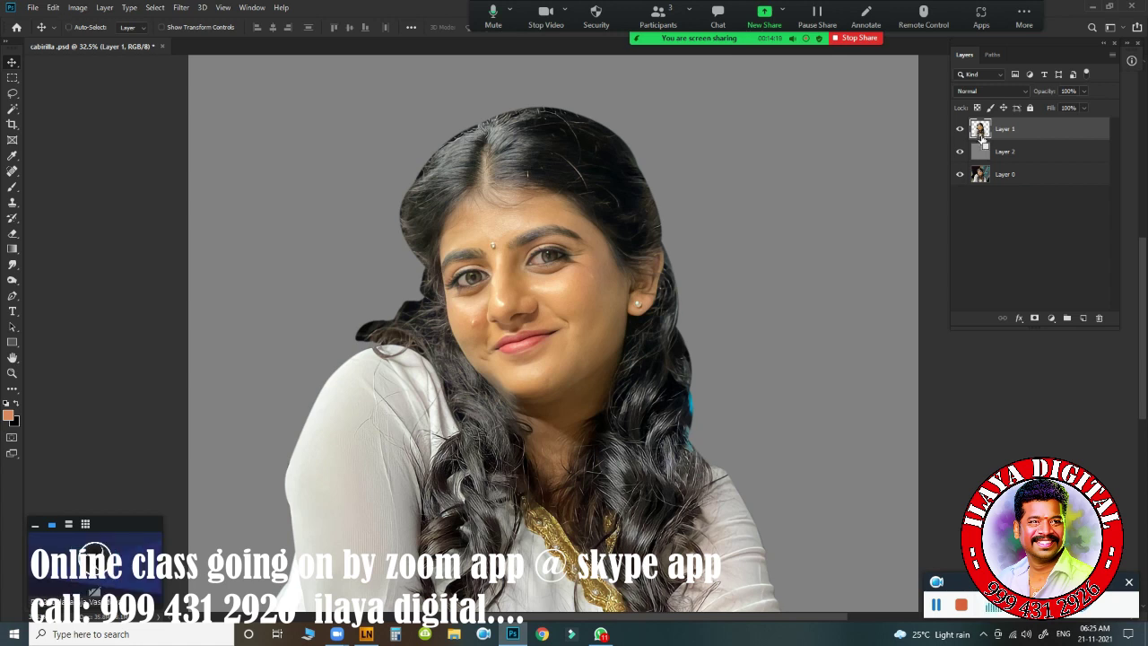
key("ctrl+j")
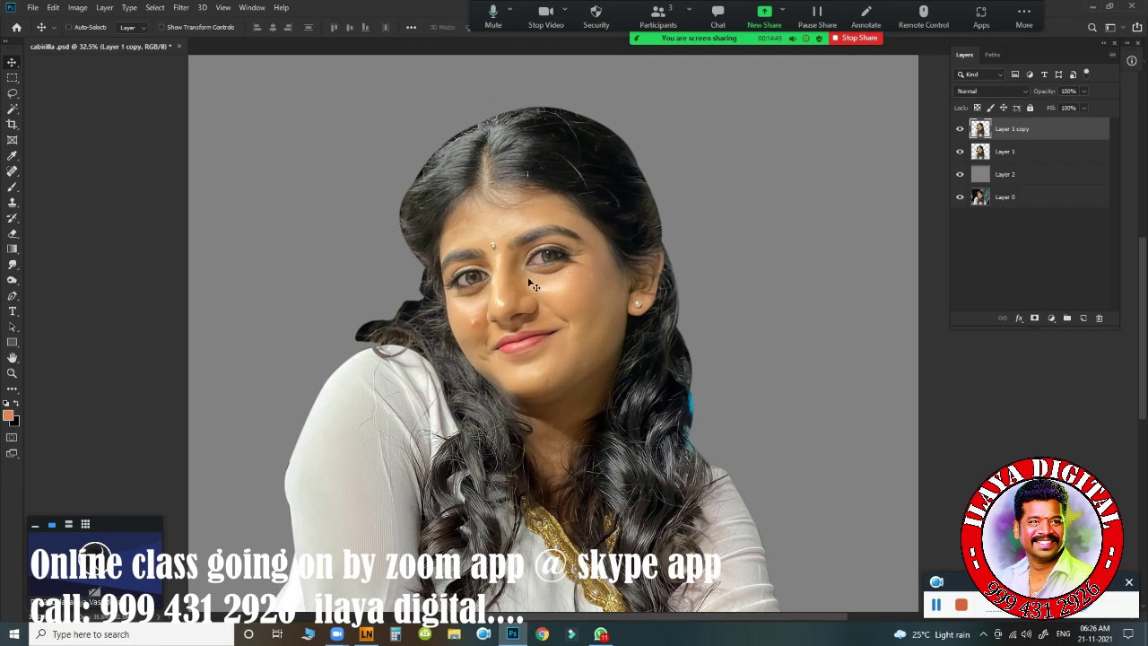
Step: Adjust the duplicated portrait layer with Brightness/Contrast, setting brightness to -3 and contrast to 35
mouse_move(547, 289)
left_mouse_down()
mouse_move(590, 300)
mouse_move(616, 279)
mouse_move(584, 274)
mouse_move(640, 248)
mouse_move(580, 249)
mouse_move(606, 252)
mouse_move(610, 243)
mouse_move(582, 249)
mouse_move(640, 215)
mouse_move(591, 239)
left_mouse_up()
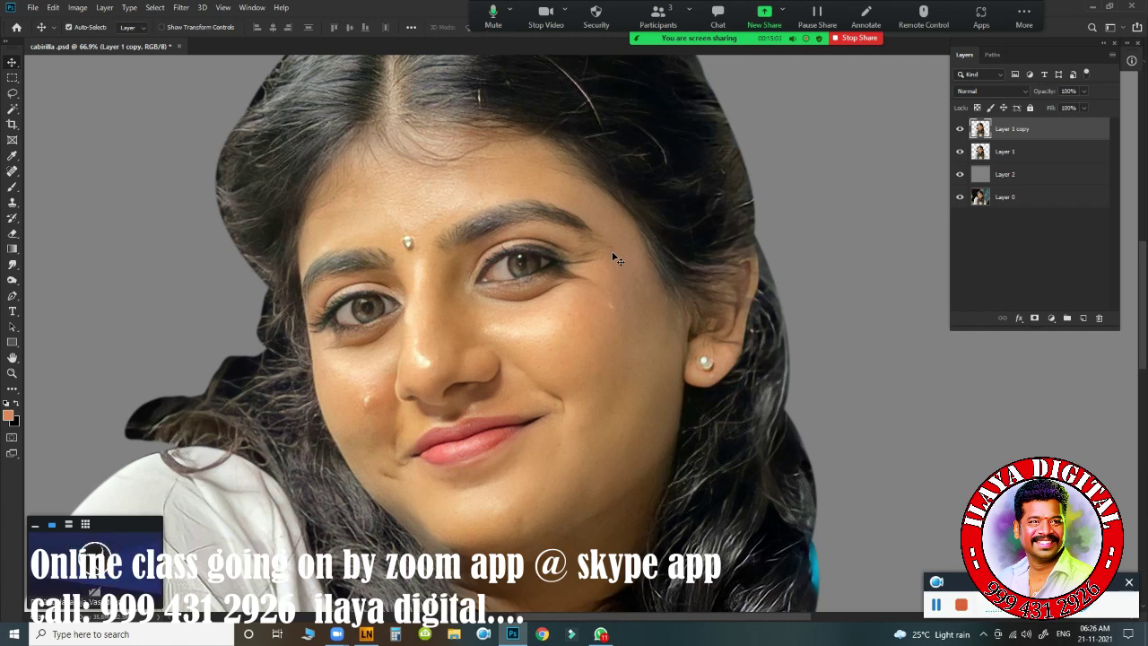
key("alt+i")
key("j")
key("c")
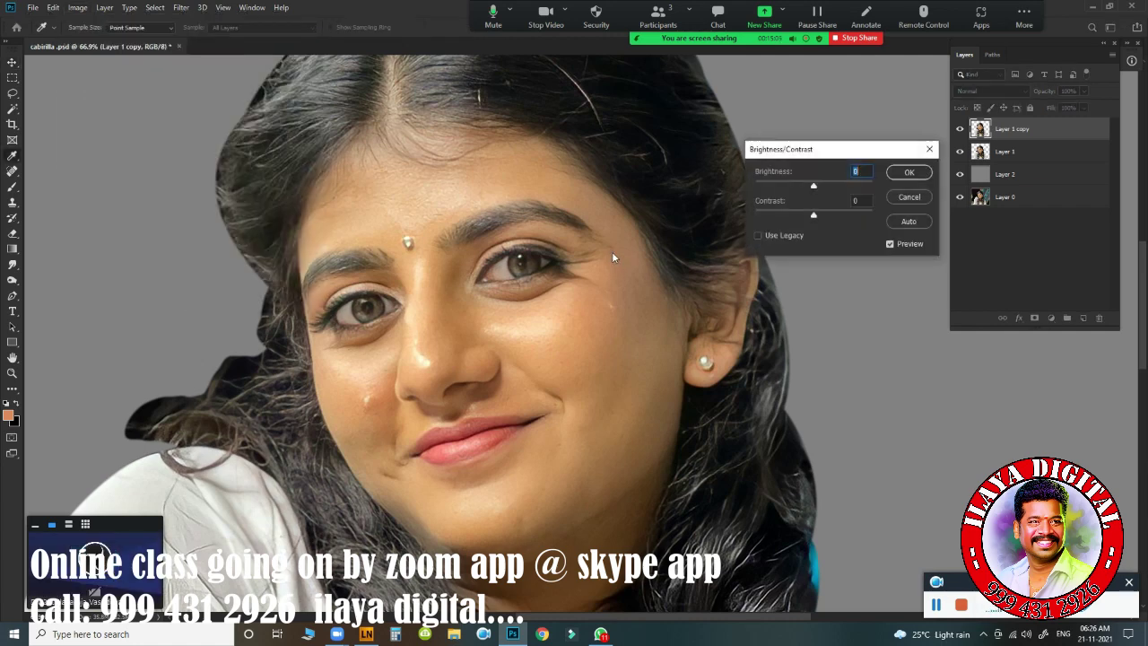
left_click_drag(842, 149, 813, 122)
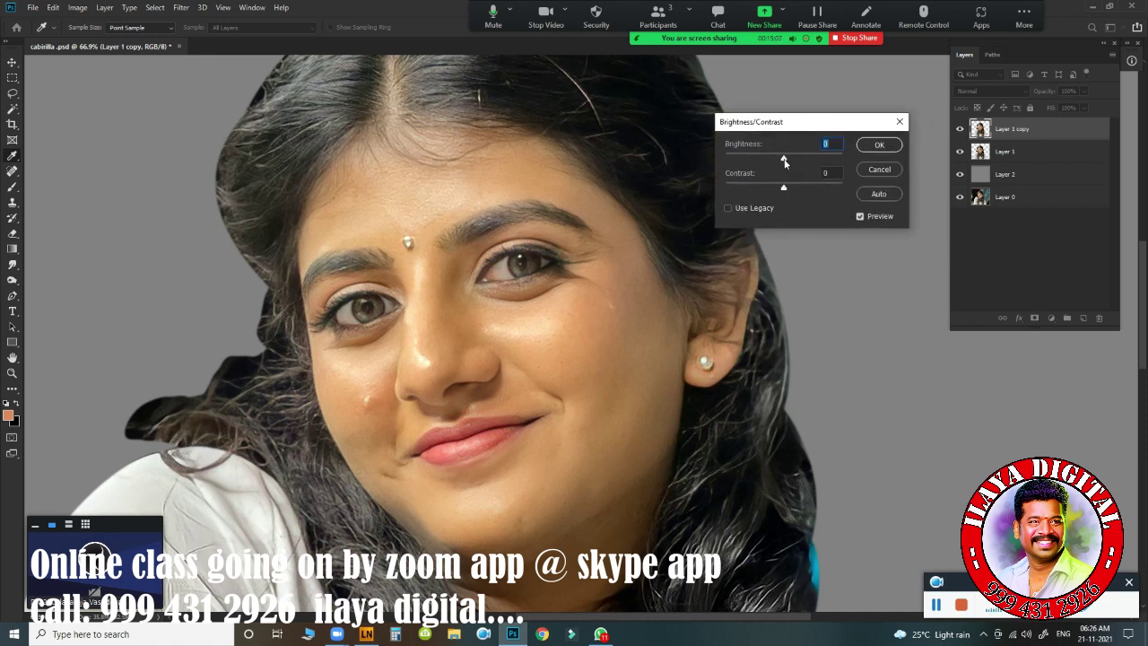
left_click_drag(788, 159, 805, 188)
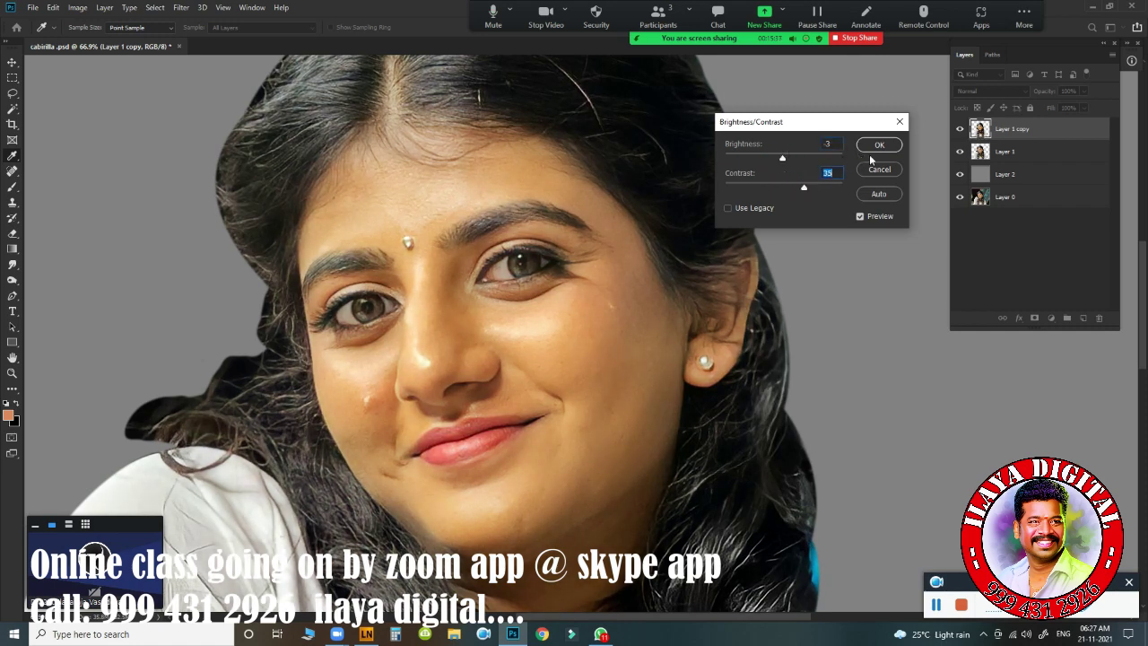
Step: Compare the portrait with and without the Brightness/Contrast preview, and apply the adjustment
left_click(861, 218)
left_click(860, 218)
left_click(860, 218)
left_click(861, 218)
left_click(861, 218)
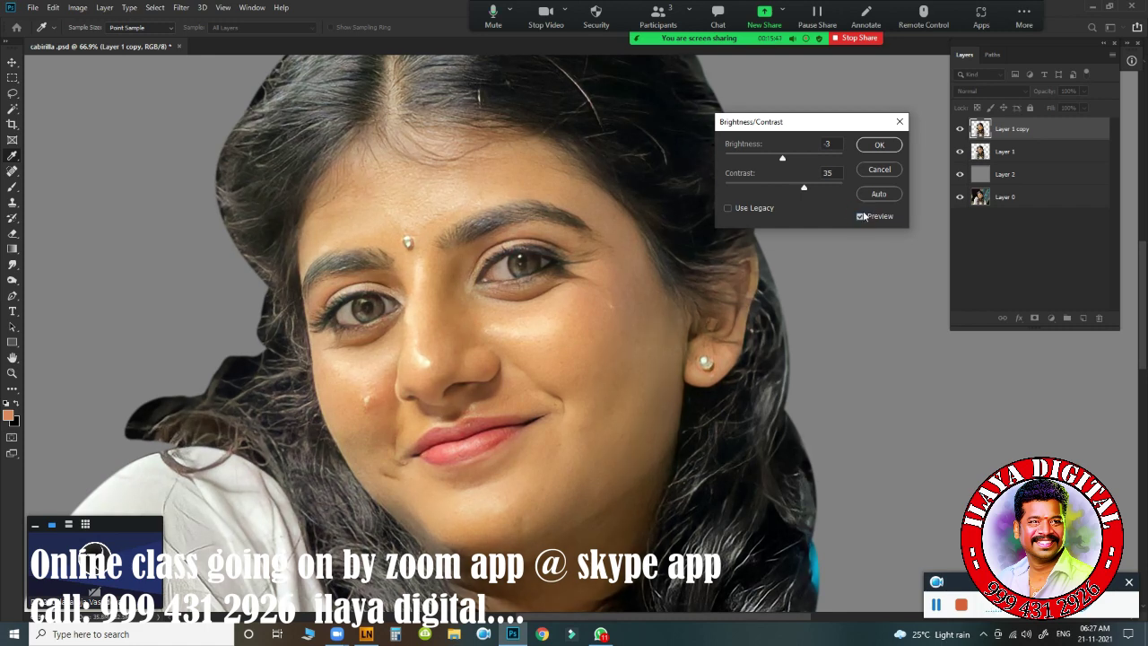
left_click(861, 218)
left_click(874, 144)
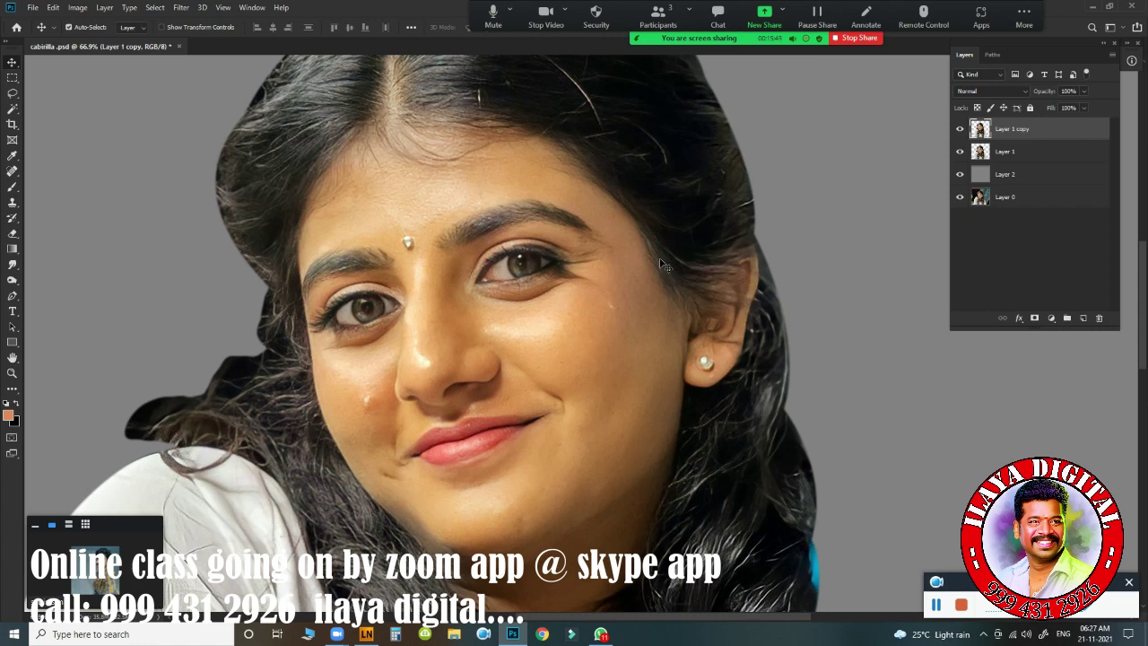
Step: Apply Levels to the duplicated portrait with an input black point of 17 and a white point of 244
key("ctrl+l")
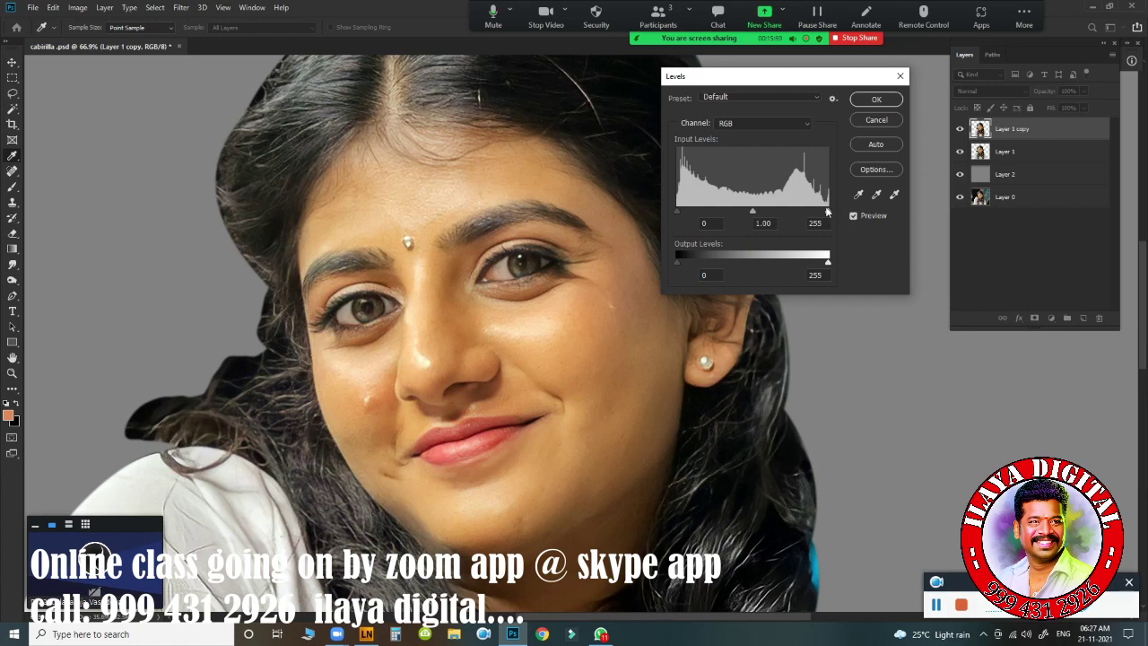
mouse_move(829, 212)
left_mouse_down()
mouse_move(687, 225)
mouse_move(840, 210)
mouse_move(799, 218)
left_mouse_up()
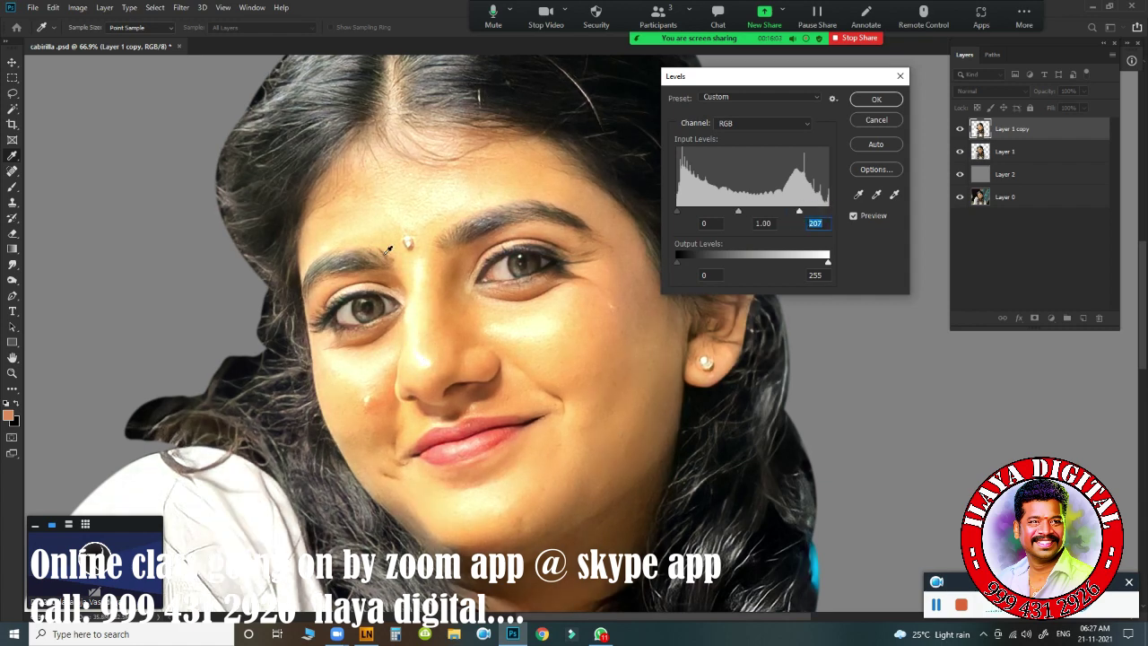
left_click_drag(800, 212, 821, 211)
left_click_drag(677, 210, 701, 216)
left_click_drag(690, 217, 686, 216)
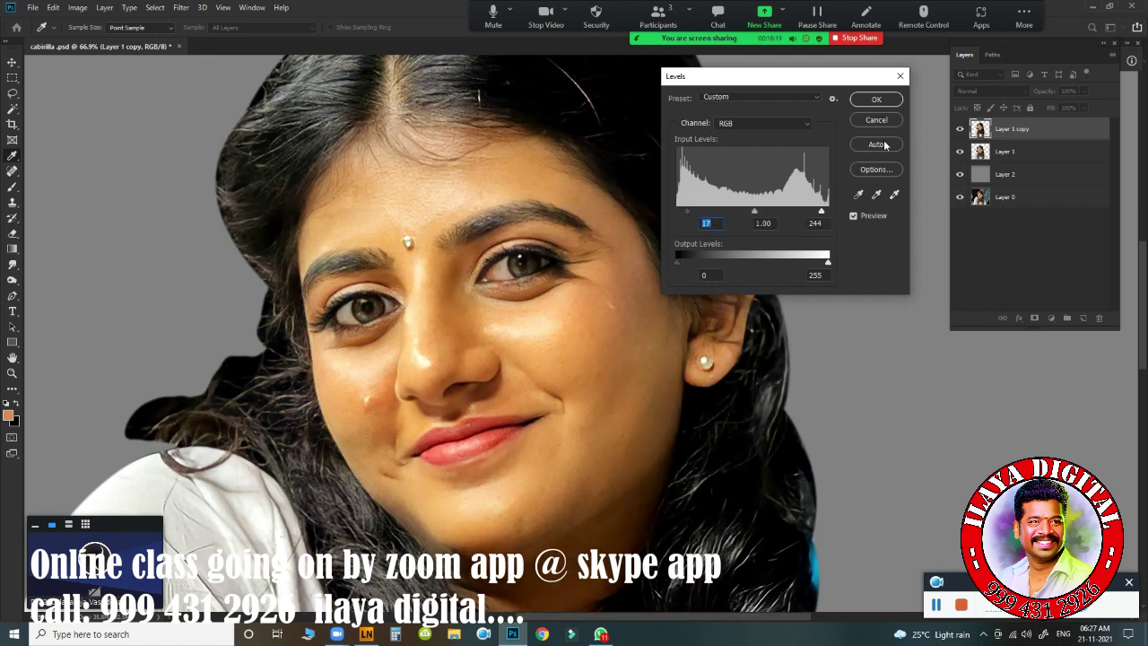
left_click(877, 100)
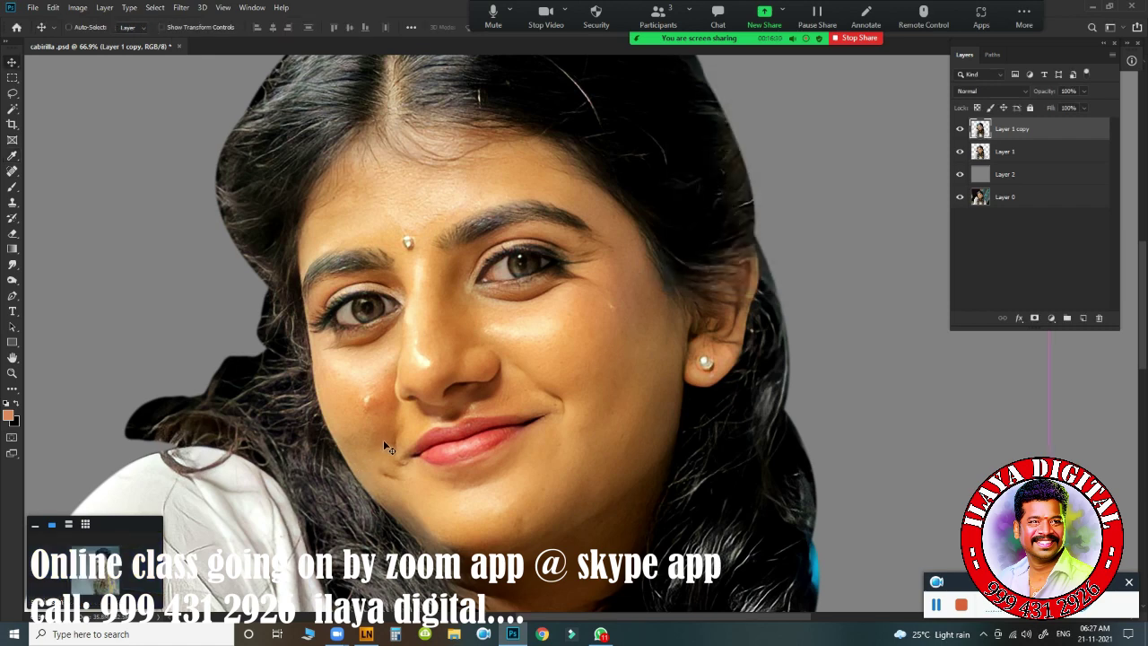
Step: Start a Curves adjustment on the duplicated portrait, raising the RGB black point slightly and setting the white point input to 248
key("ctrl+m")
left_click_drag(869, 104, 775, 80)
left_click_drag(687, 296, 696, 298)
left_click_drag(835, 300, 831, 300)
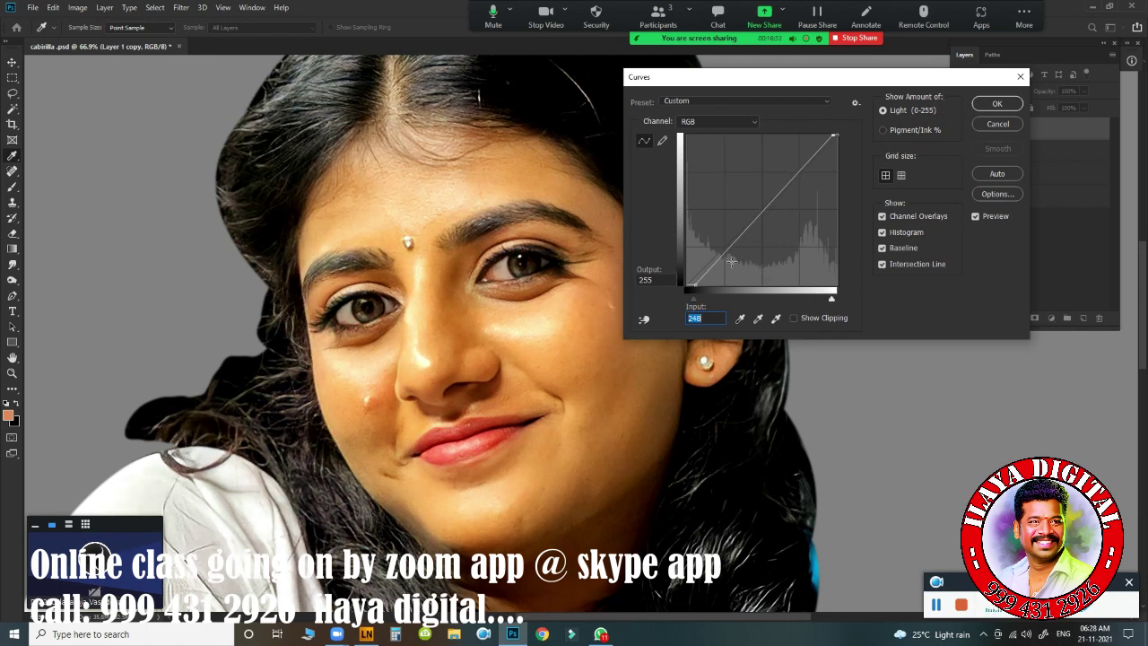
Step: Set the Blue channel's curve black point input to 26 and white point input to 182, and apply the Curves adjustment
left_click(720, 122)
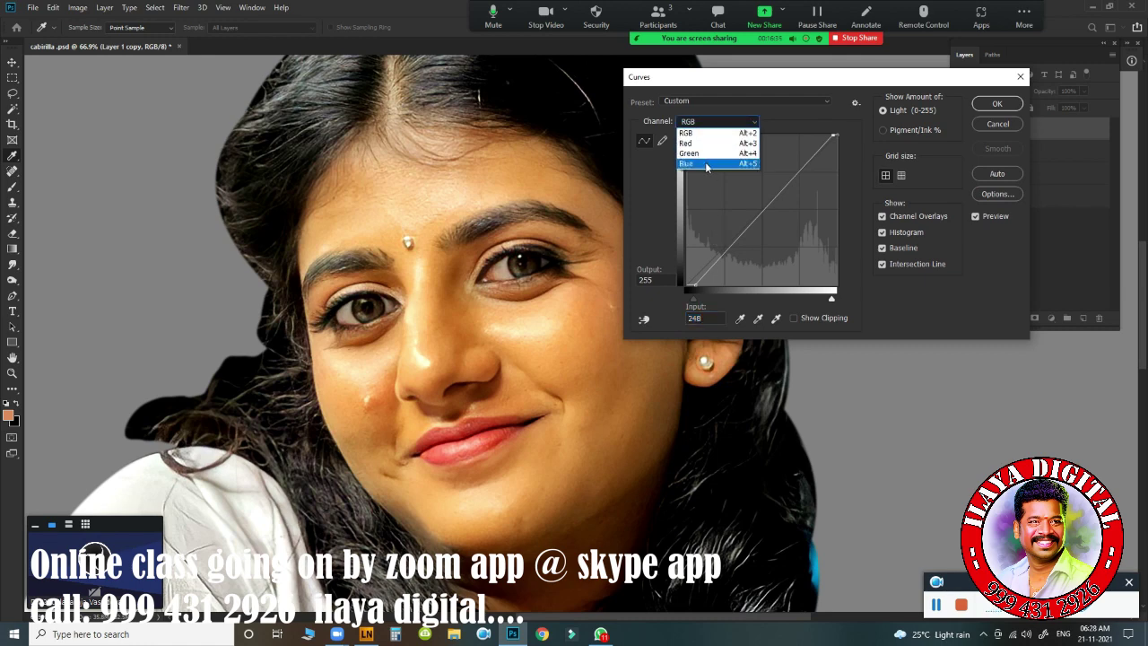
left_click(707, 164)
mouse_move(684, 297)
left_mouse_down()
mouse_move(795, 299)
mouse_move(652, 307)
mouse_move(701, 303)
left_mouse_up()
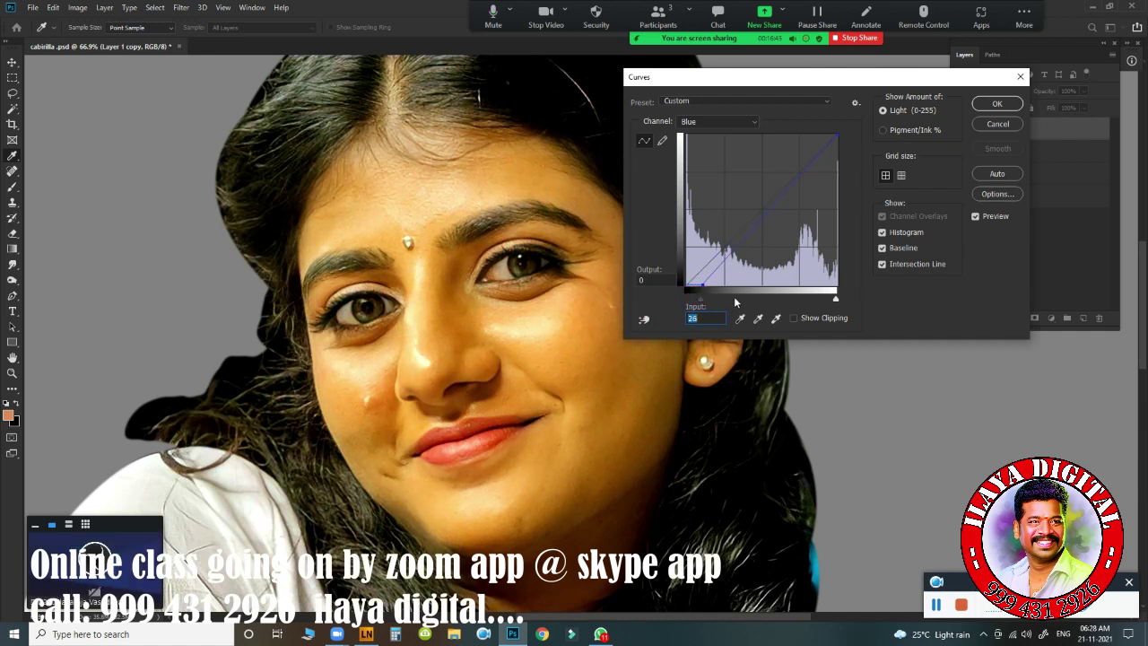
left_click_drag(836, 302, 800, 303)
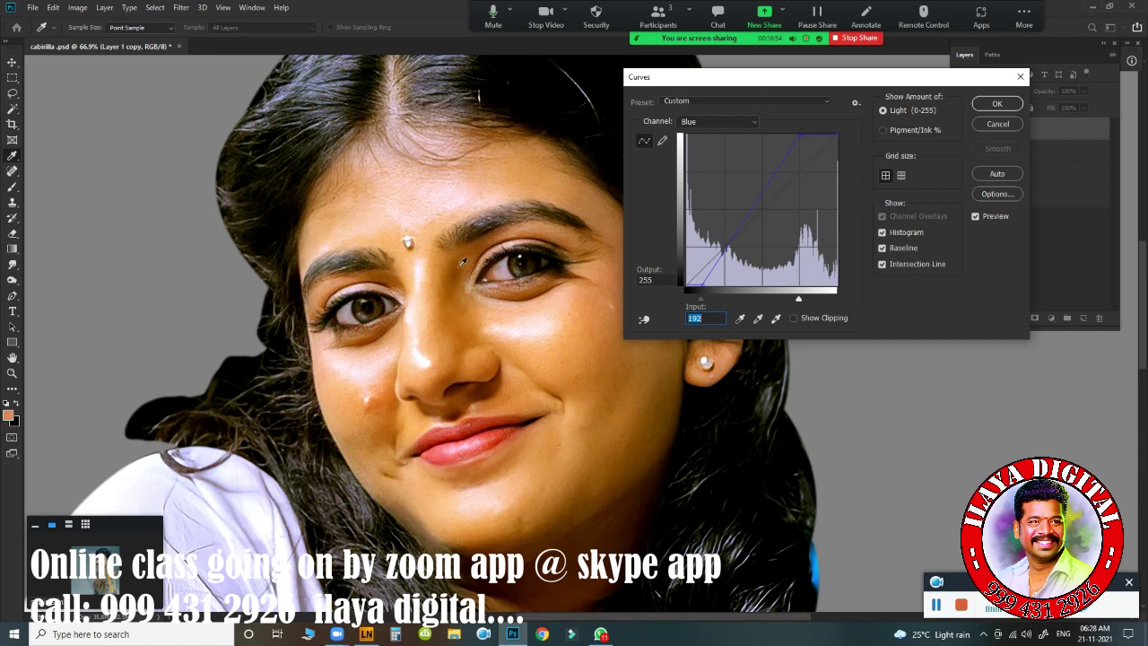
left_click_drag(794, 298, 788, 299)
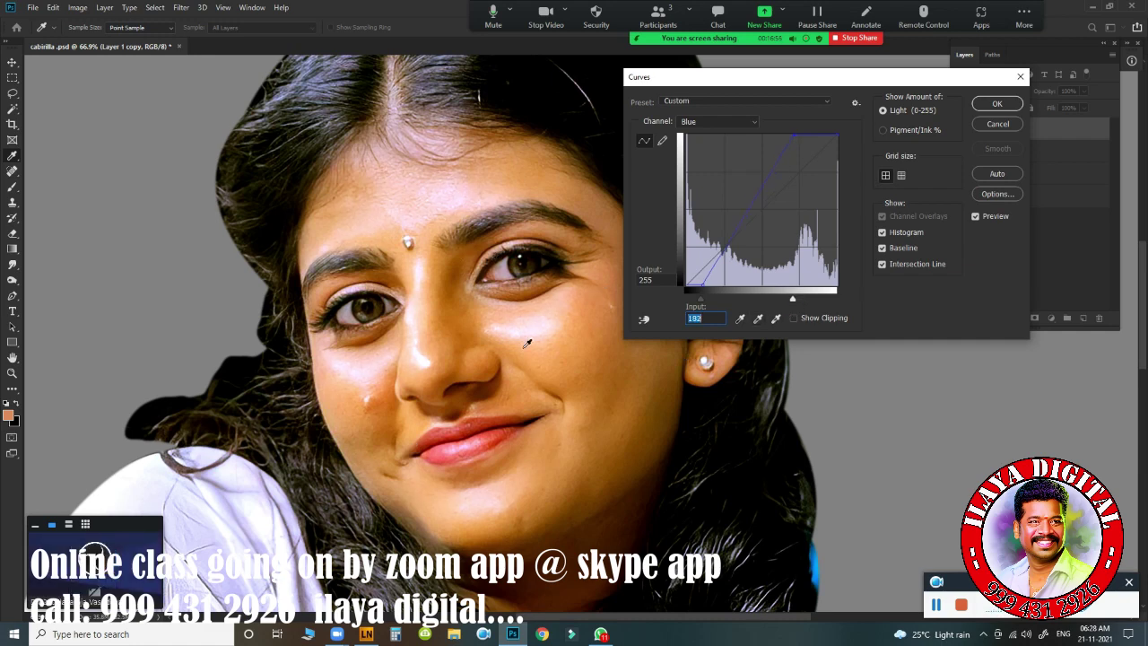
left_click(994, 104)
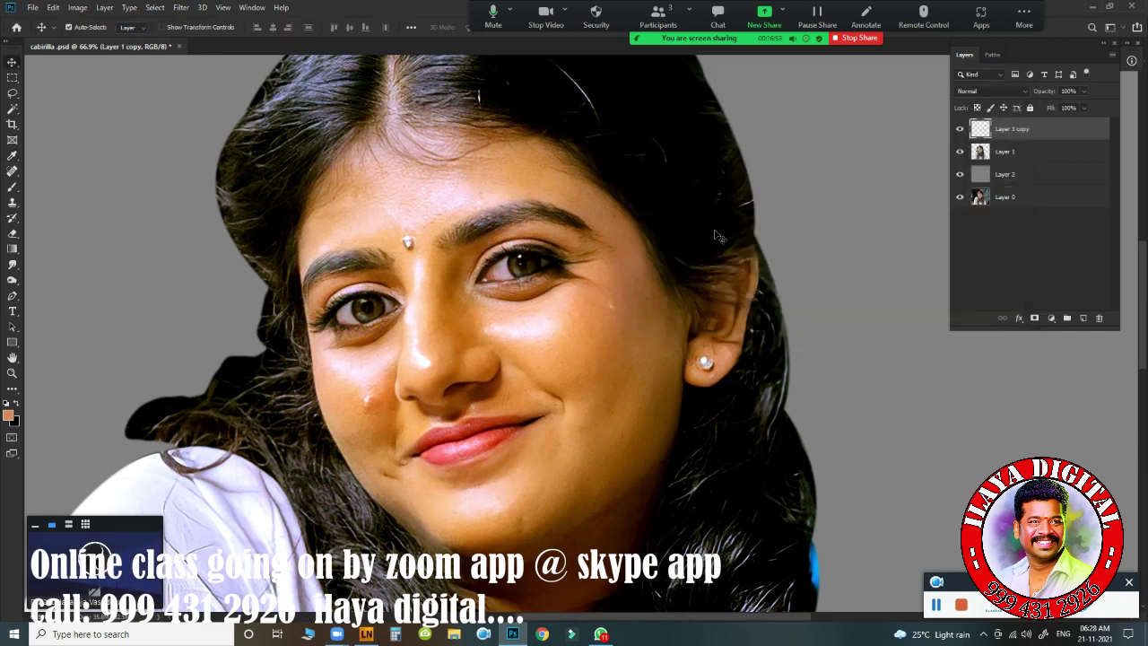
Step: Compare the color-corrected copy with the uncorrected Layer 1 by toggling the copy's visibility, ending with it hidden
left_click(959, 129)
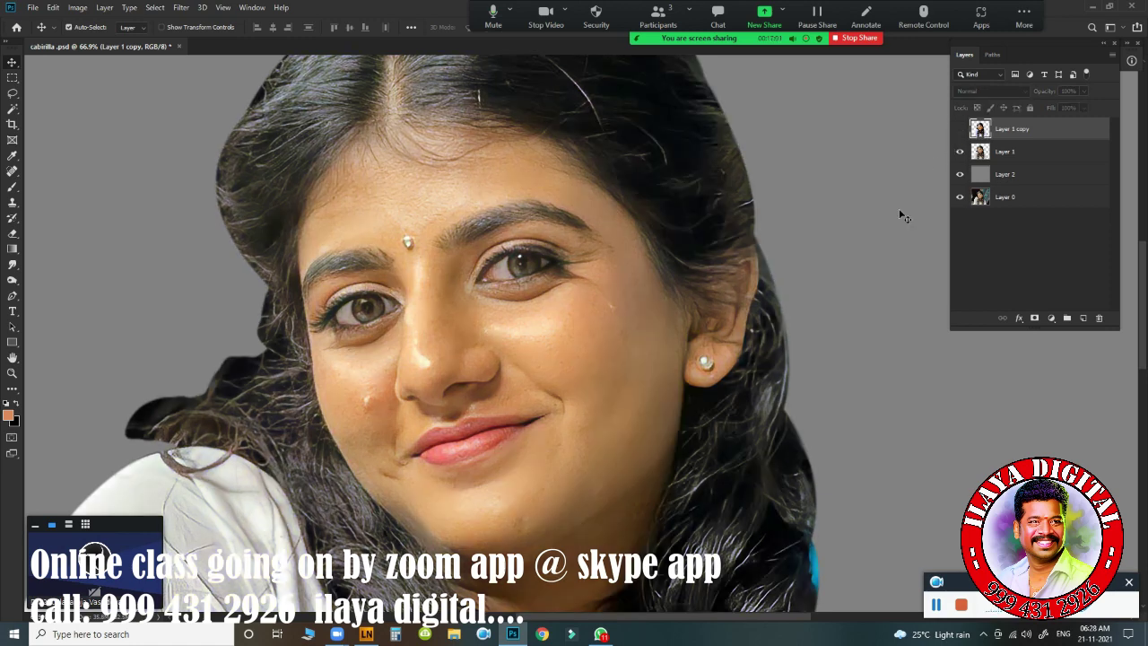
left_click(959, 129)
left_click(958, 130)
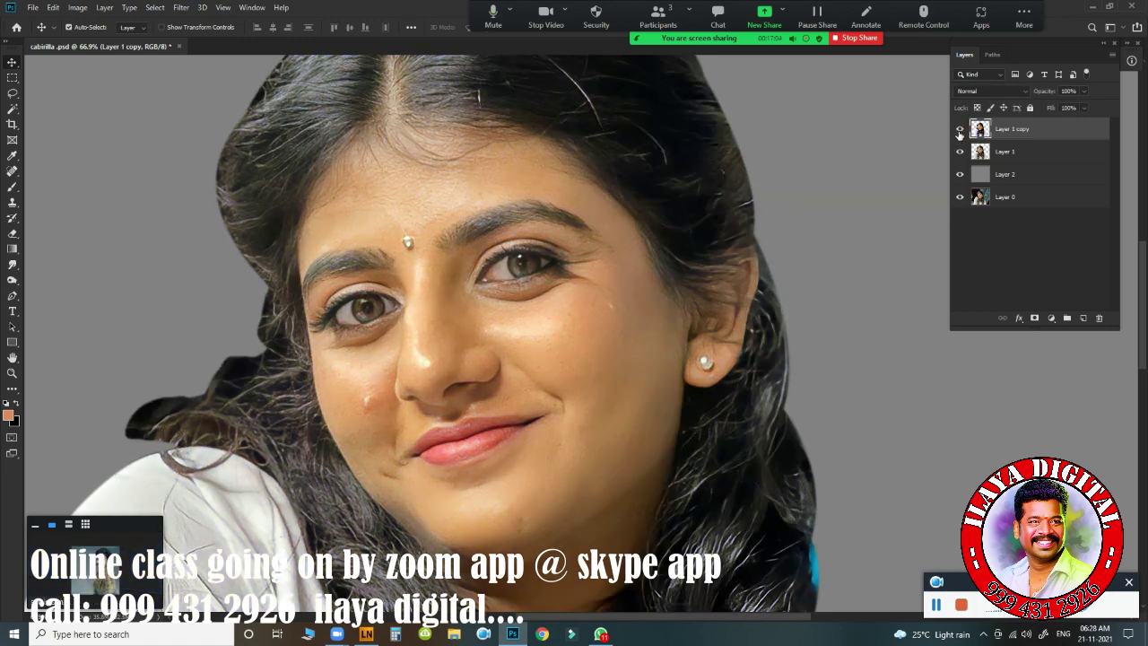
left_click(958, 129)
left_click(958, 129)
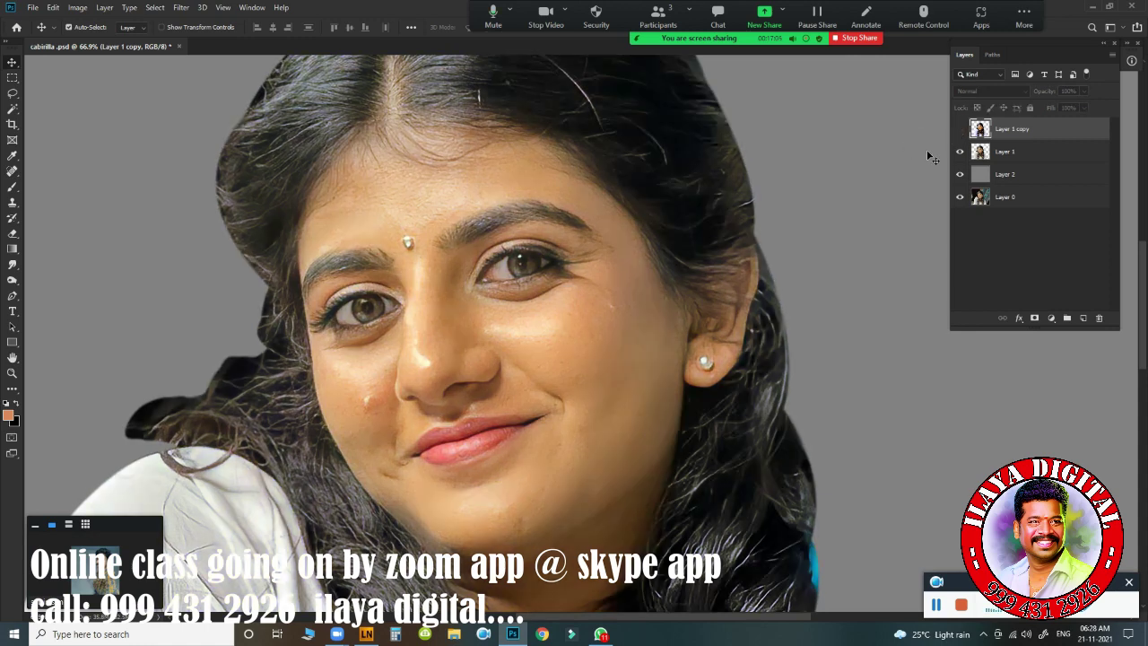
left_click(960, 129)
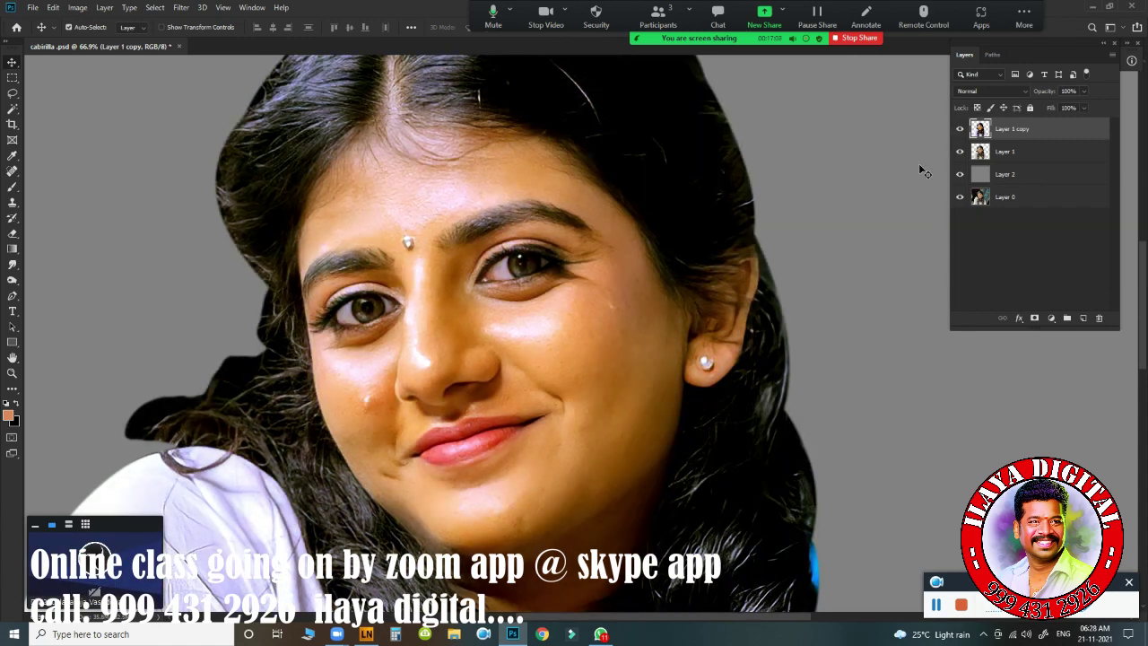
left_click(958, 129)
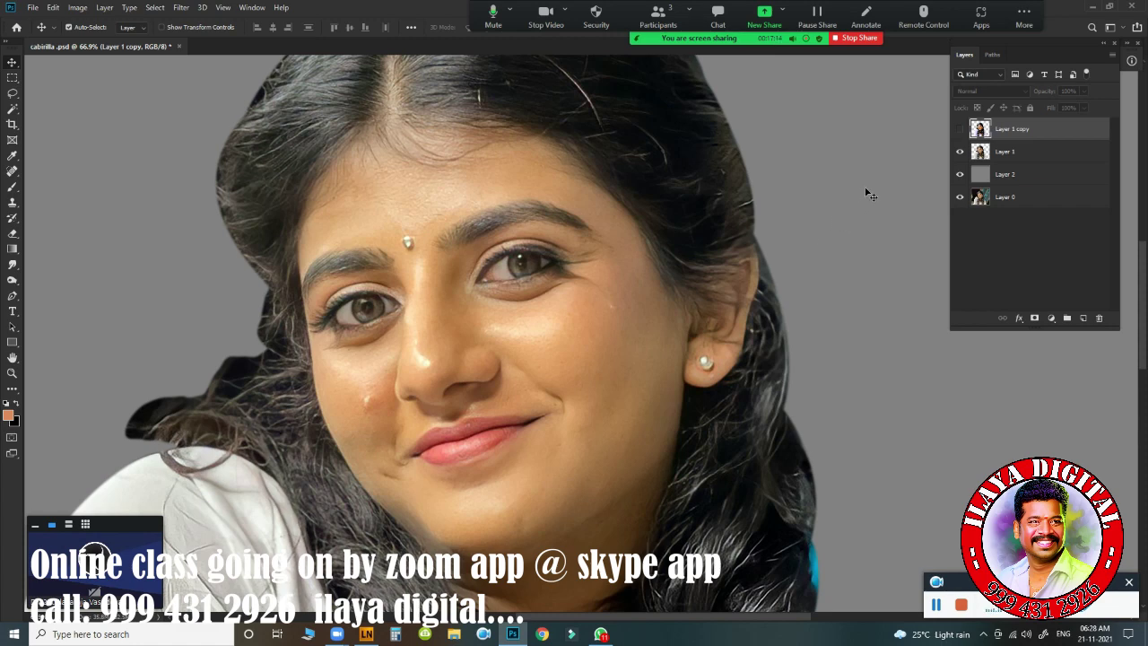
Step: Show Layer 1 copy again and apply Color Balance to it, shifting the midtones toward red, magenta and yellow
left_click(959, 128)
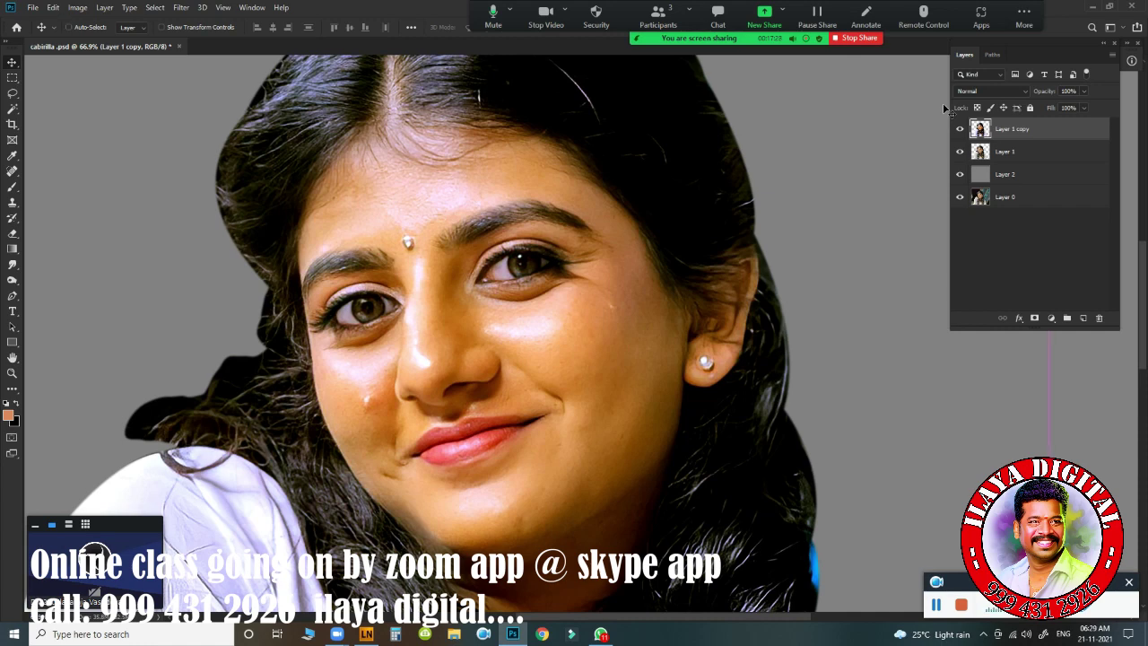
key("ctrl+b")
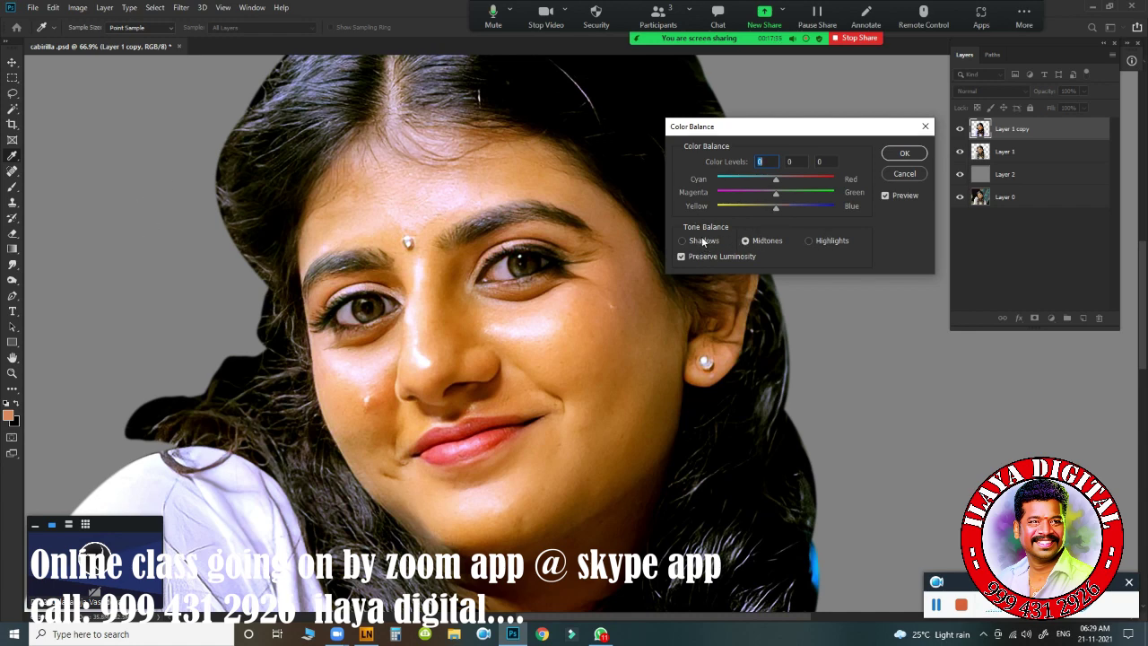
mouse_move(776, 208)
left_mouse_down()
mouse_move(764, 208)
mouse_move(787, 180)
mouse_move(763, 207)
left_mouse_up()
left_click_drag(787, 178, 784, 179)
left_click(550, 299)
left_click_drag(785, 179, 786, 179)
left_click(886, 196)
left_click_drag(773, 198, 764, 198)
left_click(902, 154)
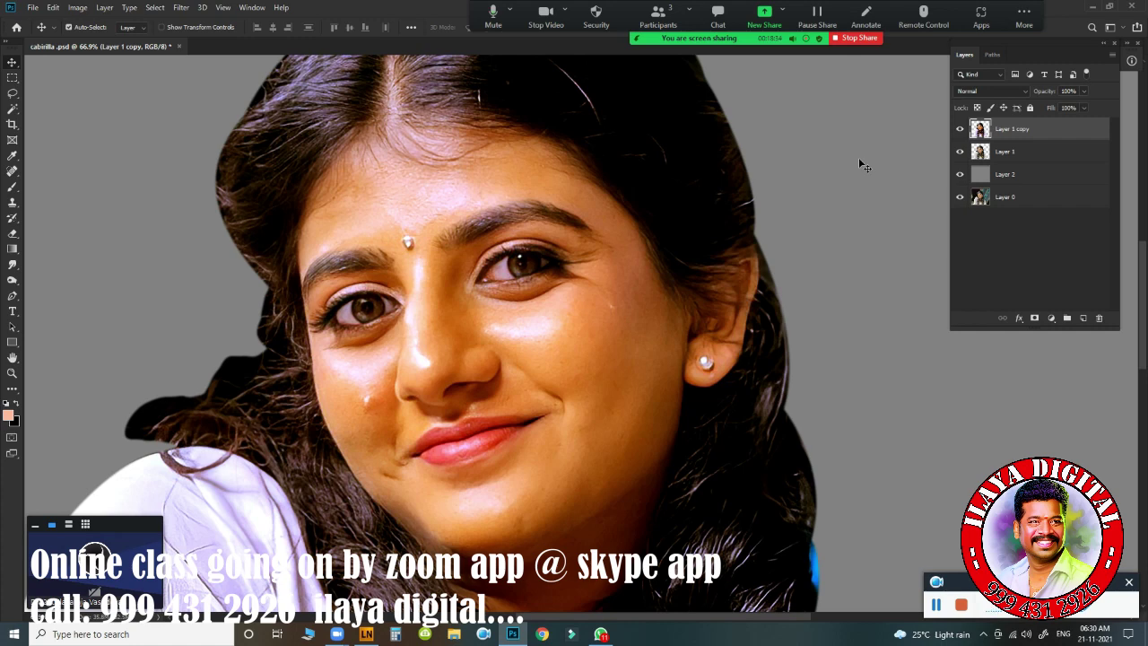
Step: Sharpen Layer 1 copy with Unsharp Mask at an amount of 52% and a radius of 2.1 pixels
left_click(182, 9)
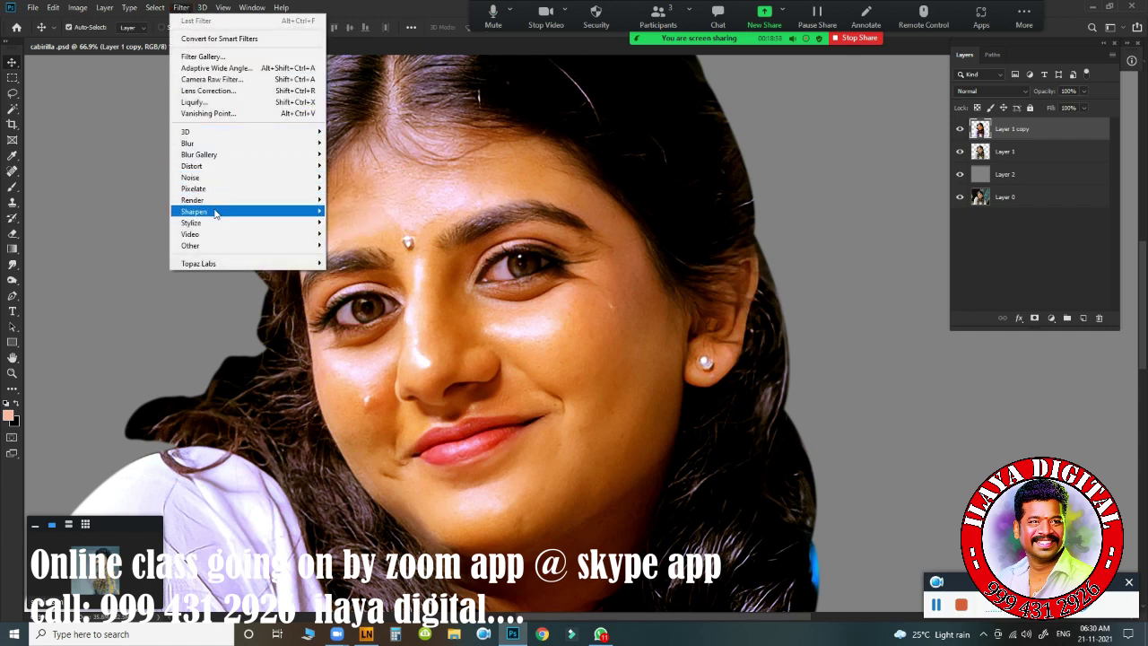
mouse_move(215, 212)
left_click(350, 267)
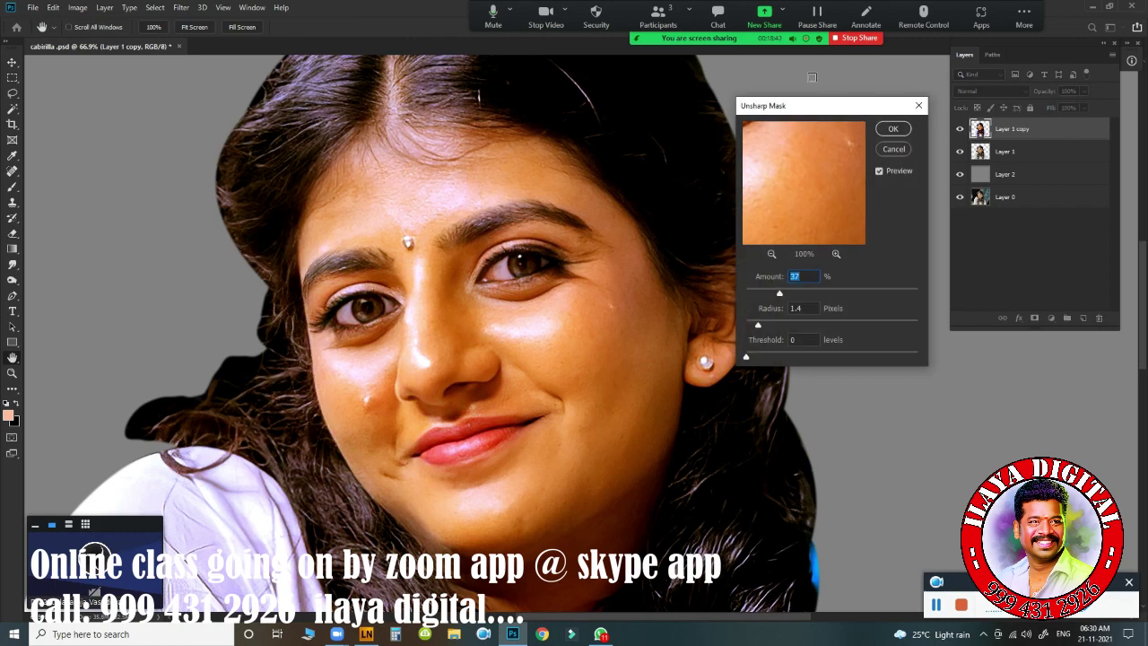
left_click_drag(814, 105, 775, 93)
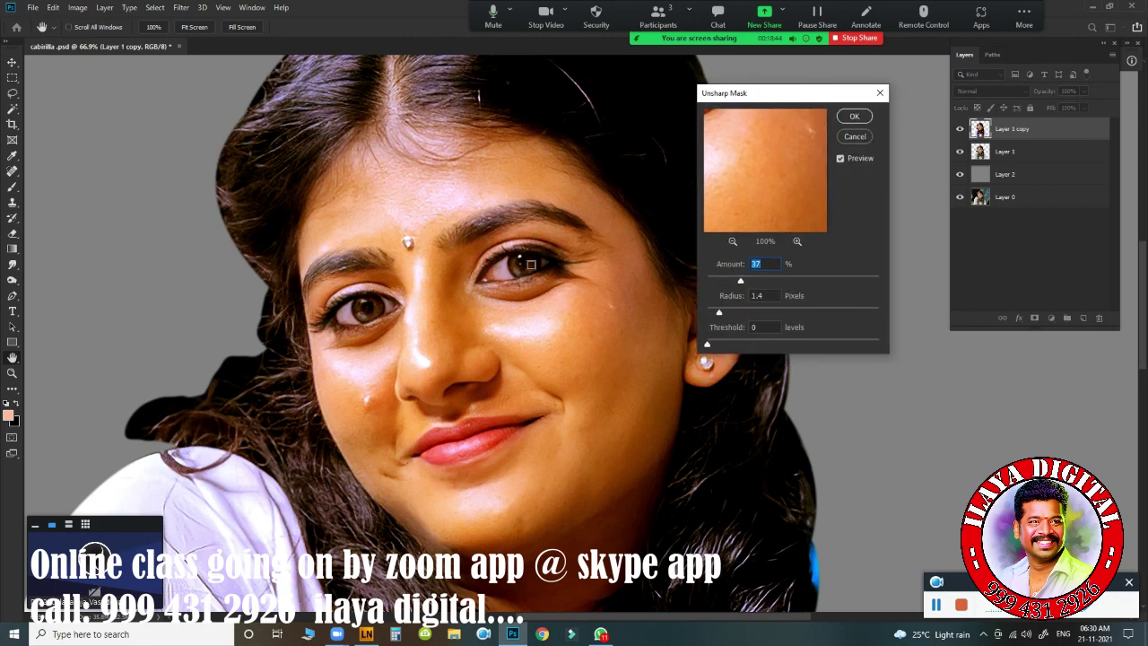
left_click_drag(516, 269, 548, 284)
mouse_move(742, 284)
left_mouse_down()
mouse_move(753, 283)
mouse_move(718, 310)
mouse_move(756, 280)
left_mouse_up()
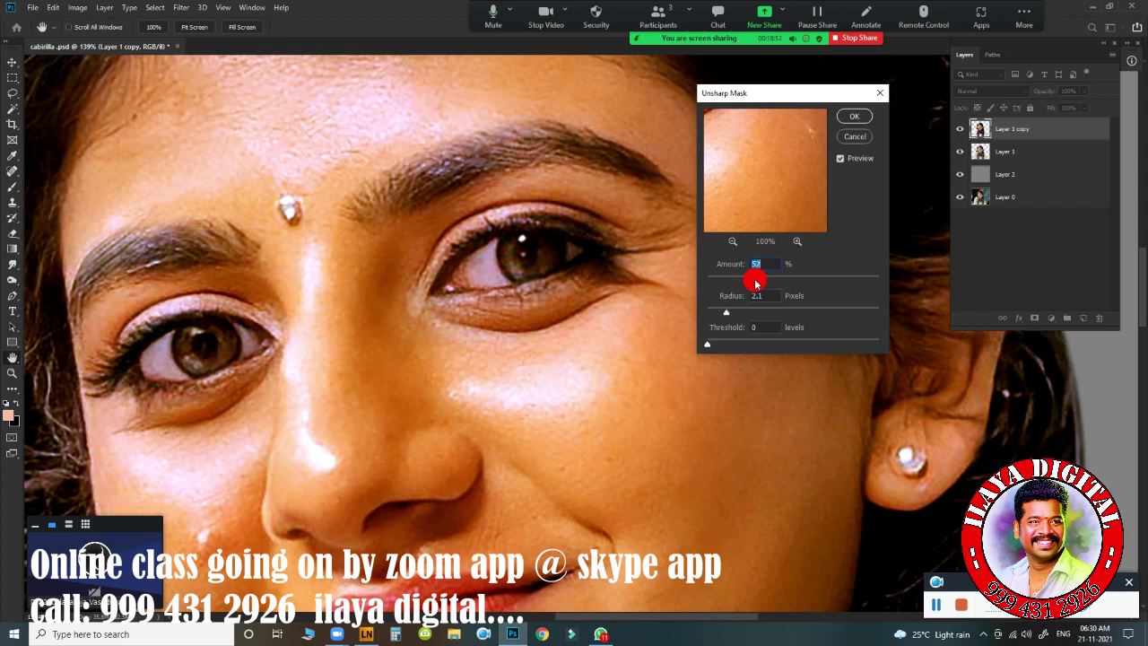
left_click(839, 159)
left_click(841, 157)
left_click(841, 159)
left_click(847, 116)
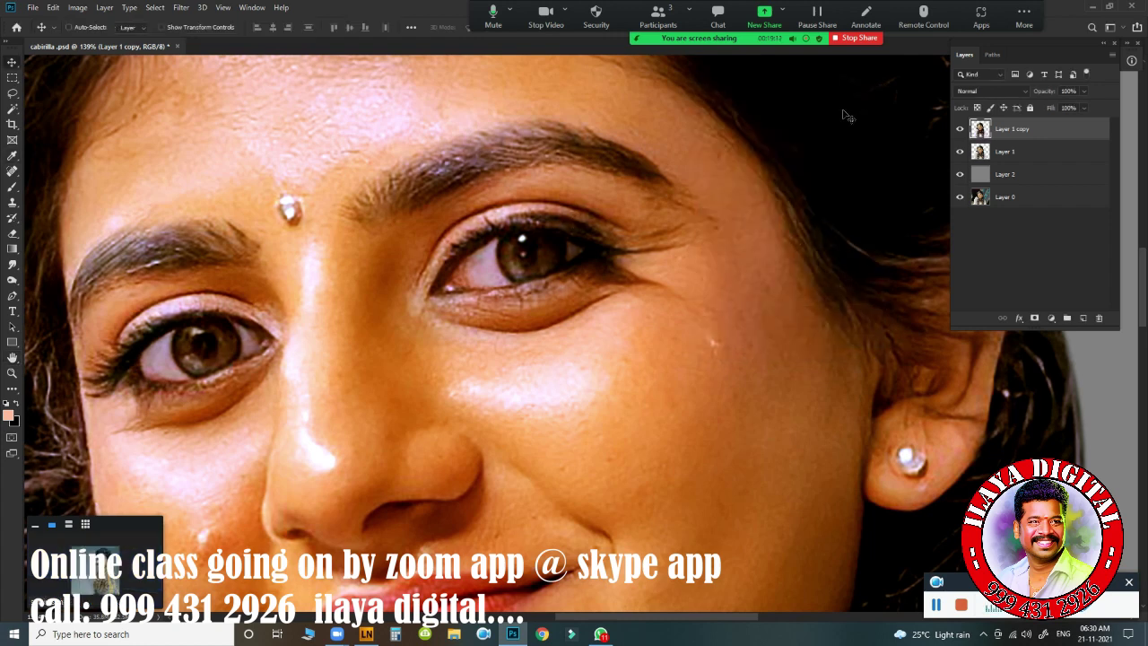
Step: Add a blank layer above Layer 1 copy, keep it visible and selected, and shorten the layer list
key("ctrl+shift+n")
key("Return")
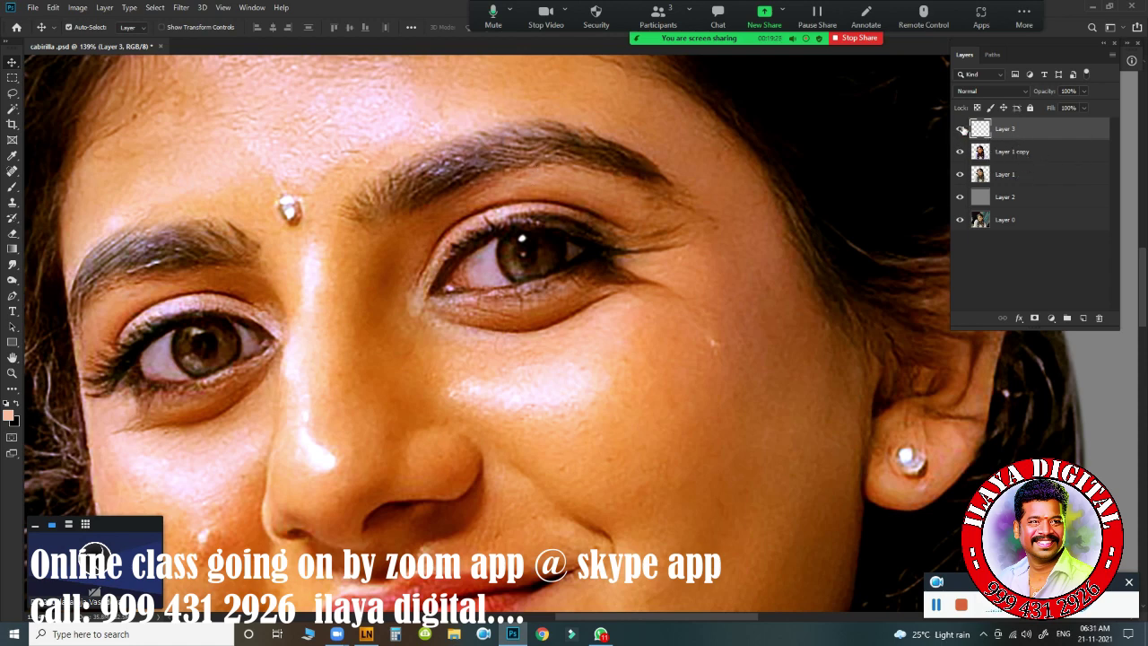
left_click(959, 131)
left_click(1013, 152)
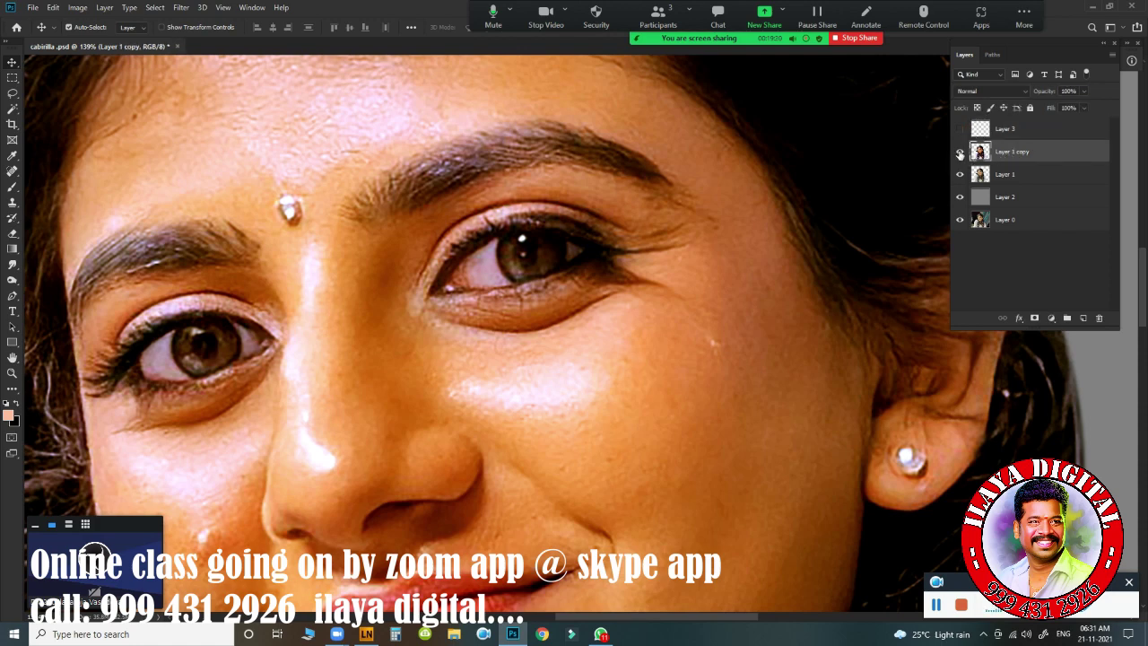
left_click(960, 128)
left_click(1015, 130)
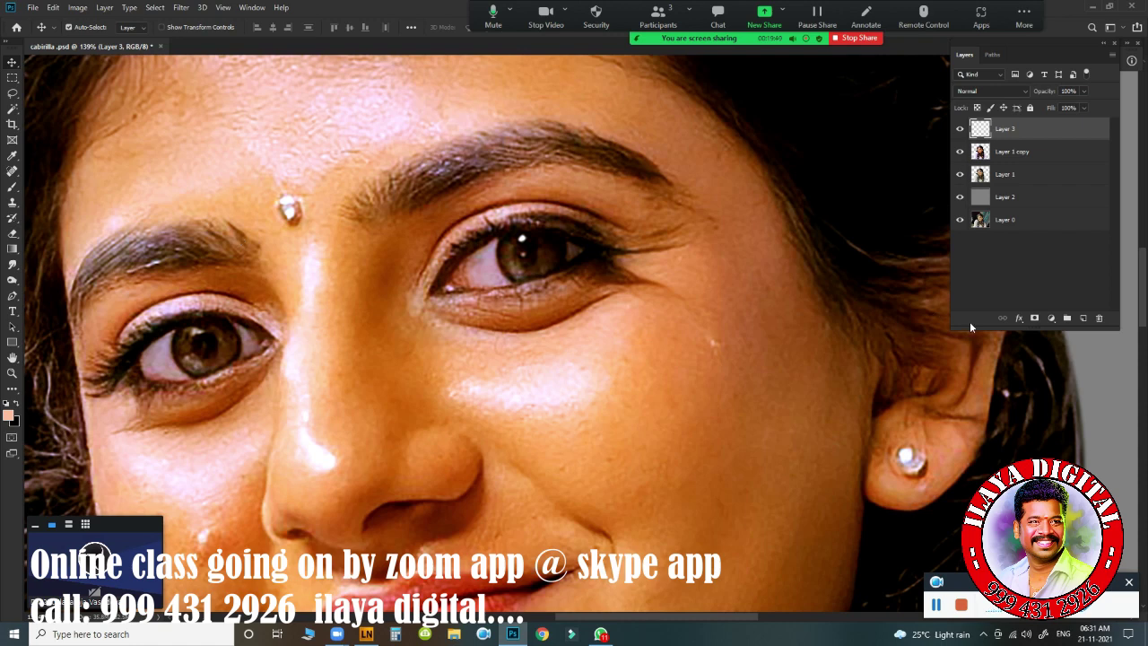
left_click_drag(969, 321, 977, 278)
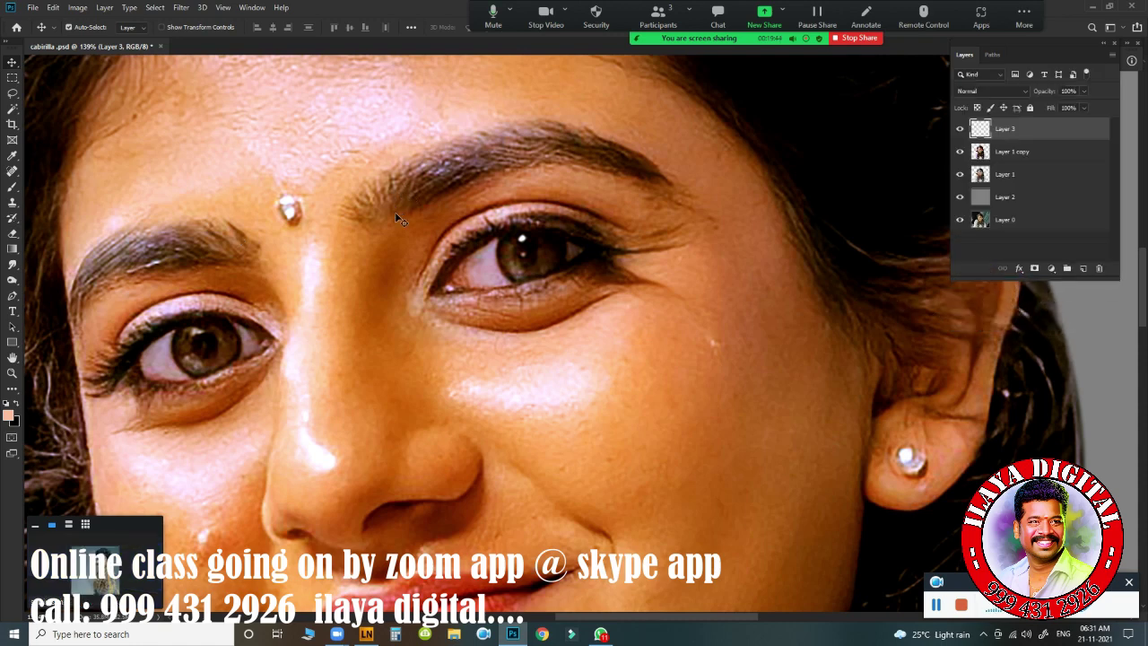
Step: Activate the Smudge tool with the Smudge Brush preset from the ilaya_all_ brushes 2021 group
key("r")
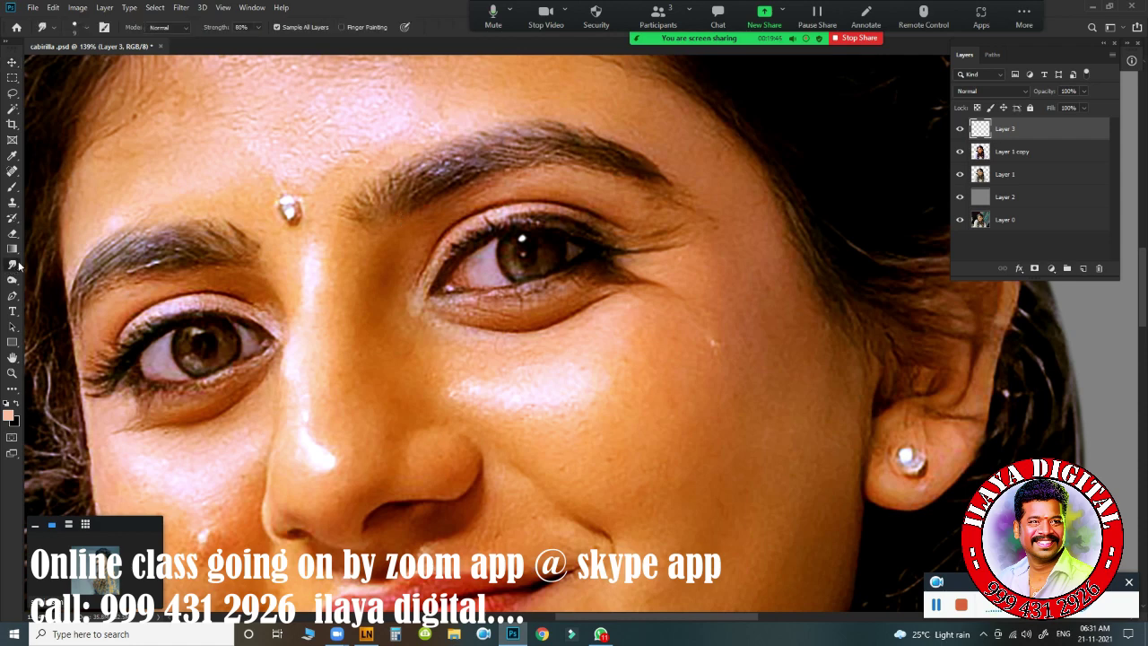
right_click(343, 175)
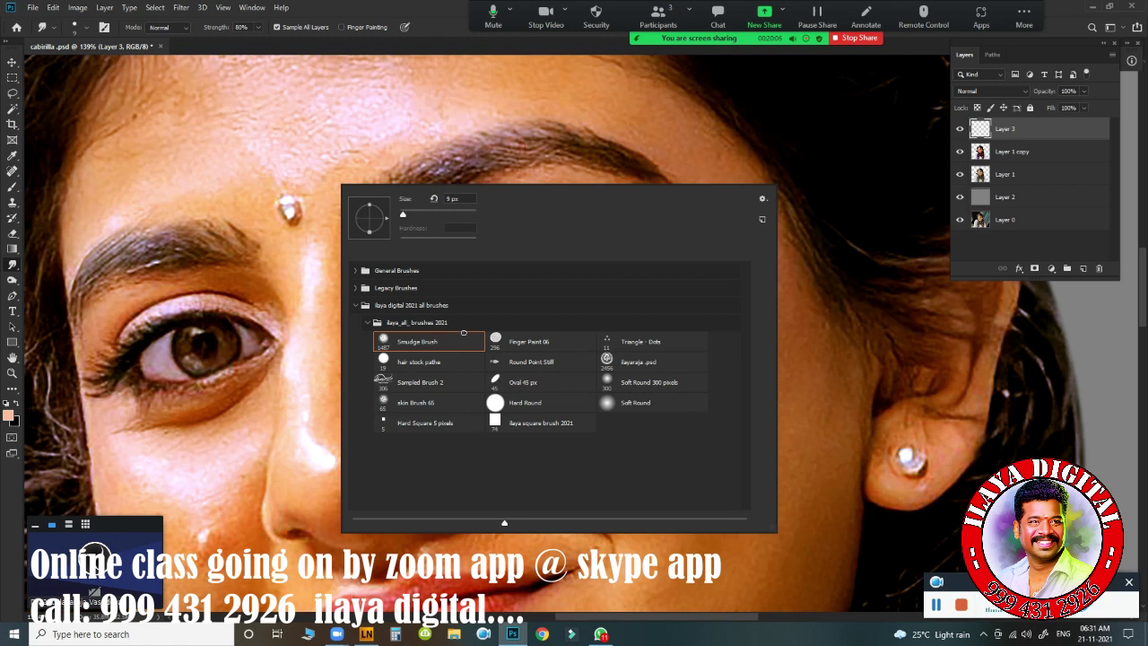
mouse_move(685, 210)
left_mouse_down()
mouse_move(695, 218)
mouse_move(624, 203)
left_mouse_up()
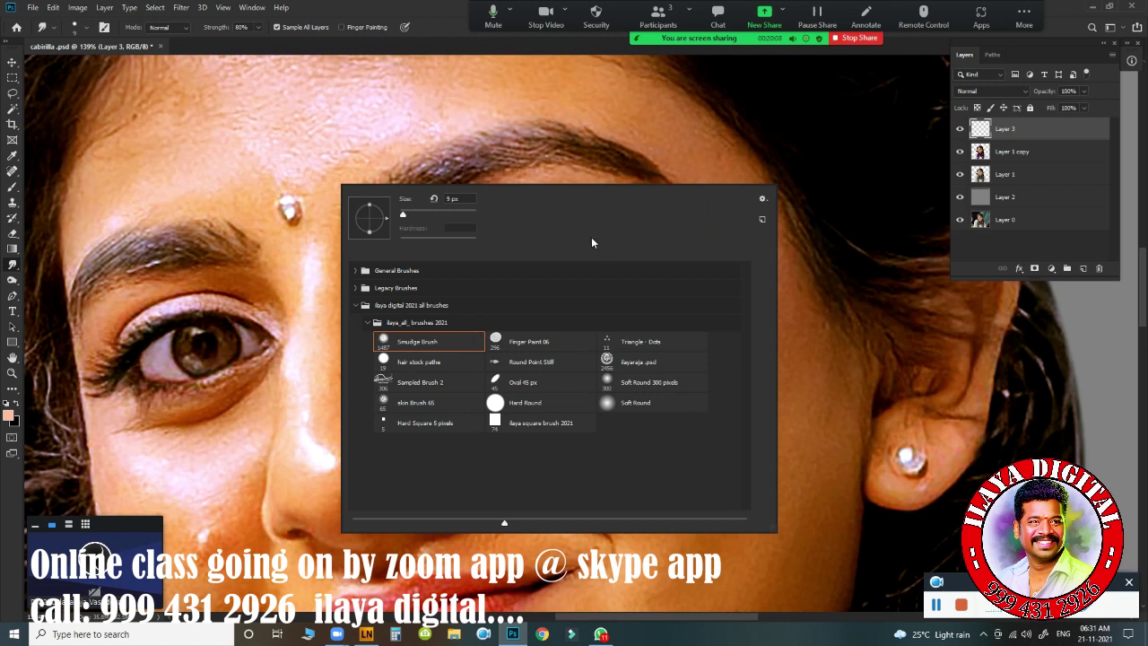
left_click(424, 342)
left_click(426, 342)
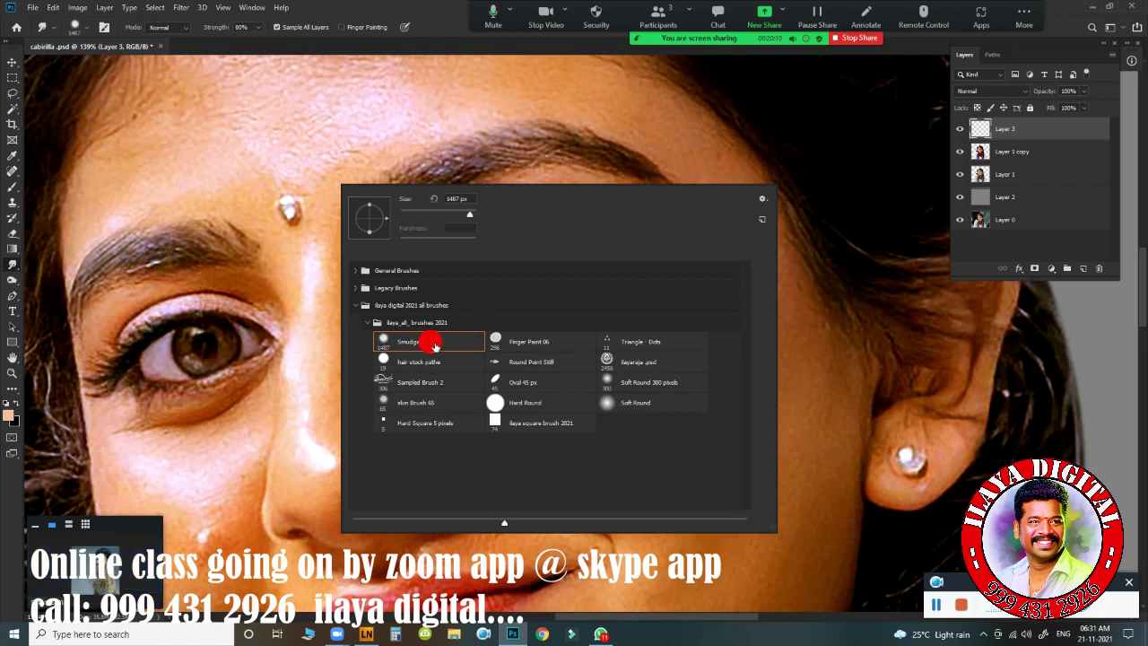
left_click(416, 20)
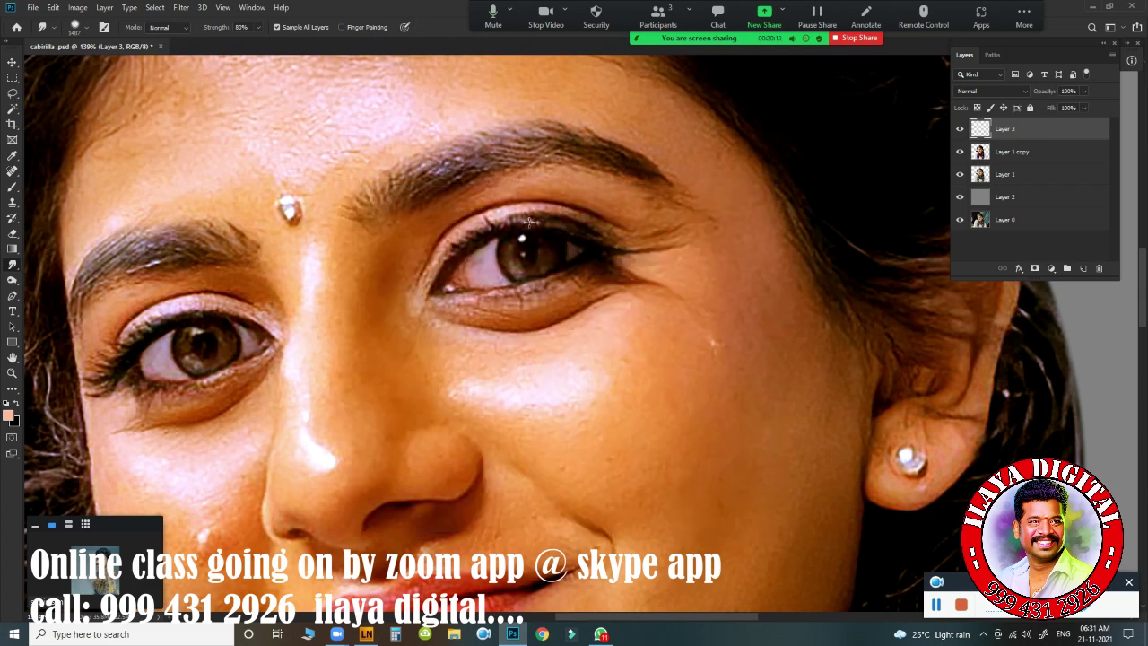
Step: Reduce the Smudge tool's brush size to 45 px
key("bracketleft")
key("bracketleft")
key("bracketleft")
key("bracketleft")
key("bracketleft")
key("bracketleft")
key("bracketleft")
key("bracketleft")
key("bracketleft")
key("bracketleft")
key("bracketleft")
key("bracketleft")
key("bracketleft")
key("bracketleft")
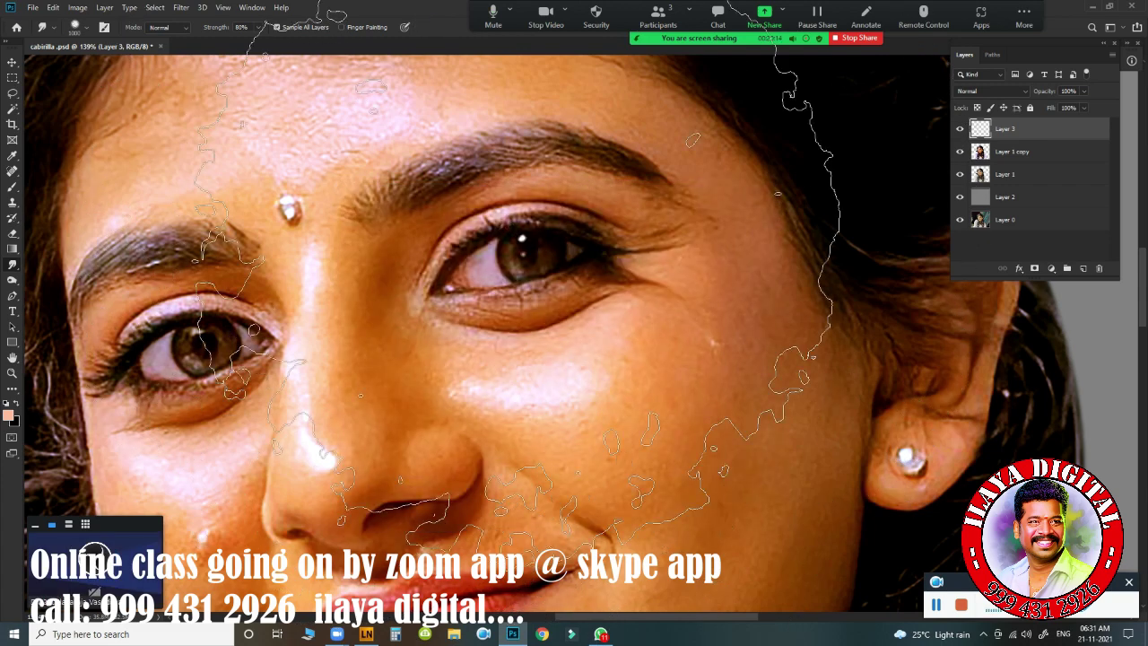
key("bracketleft")
key("bracketleft")
key("bracketleft")
key("bracketleft")
key("bracketleft")
key("bracketleft")
key("bracketleft")
key("bracketleft")
key("bracketleft")
key("bracketleft")
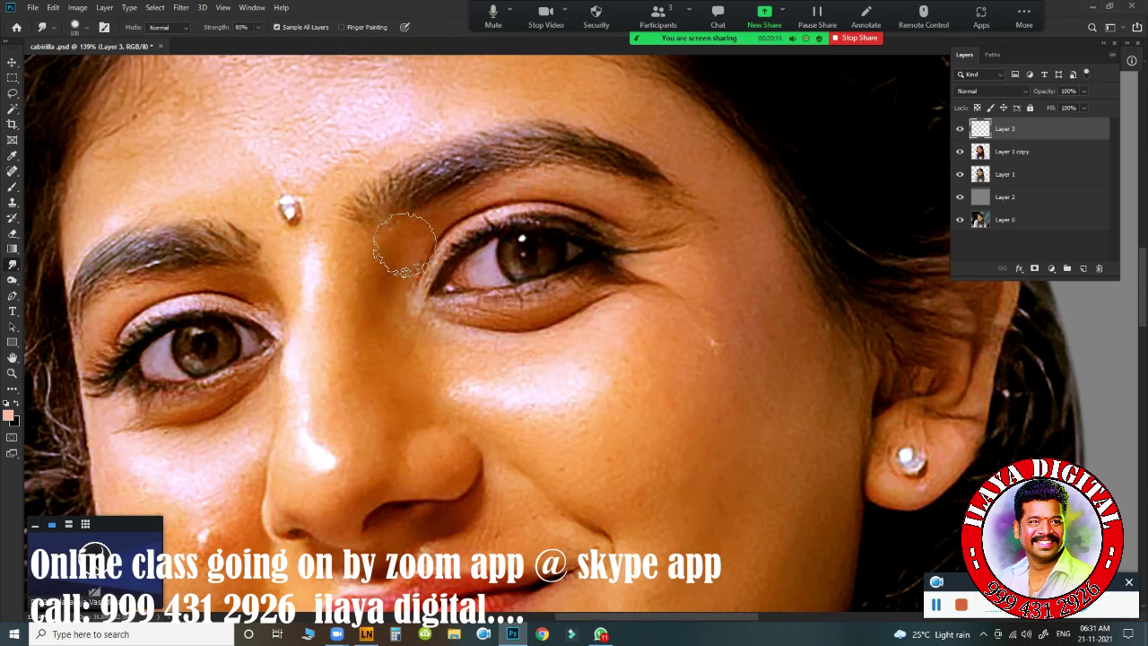
key("bracketleft")
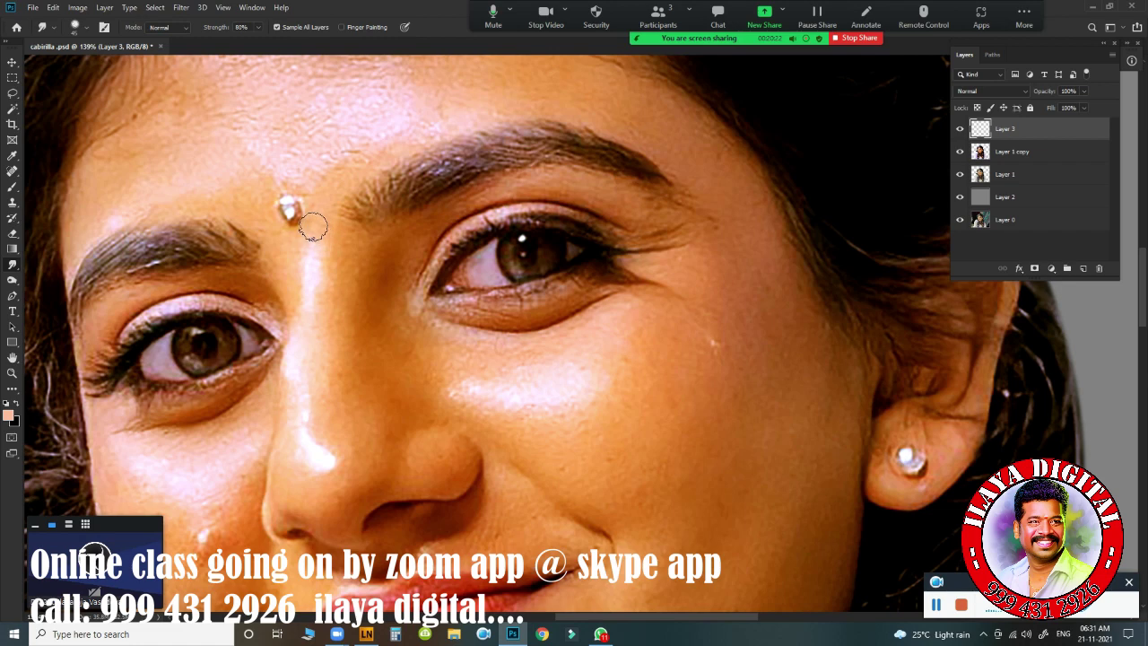
Step: Open the brush settings and enable Transfer for the smudge brush, with strength jitter controlled by Pen Pressure
key("F5")
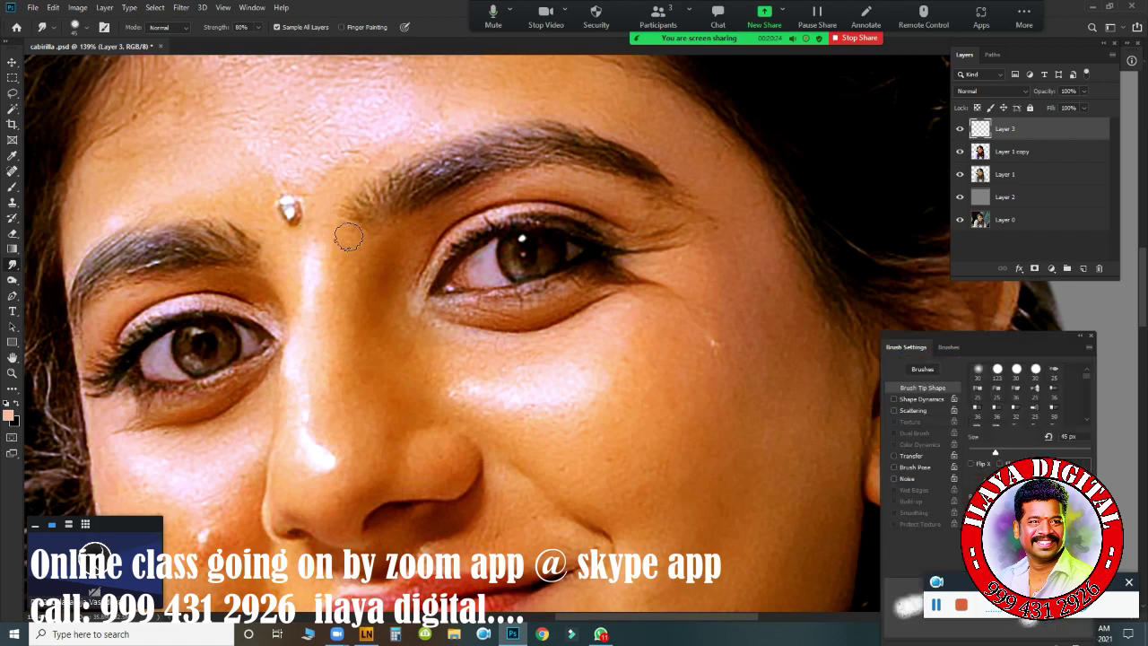
mouse_move(1018, 345)
left_mouse_down()
mouse_move(416, 197)
mouse_move(482, 188)
left_mouse_up()
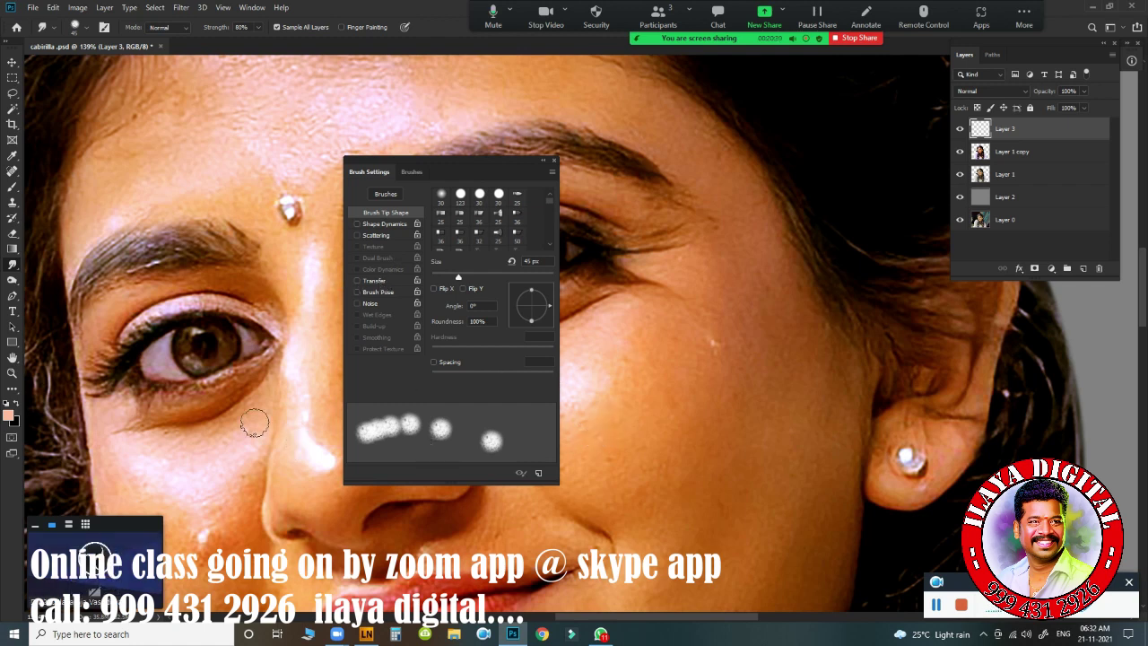
left_click(367, 282)
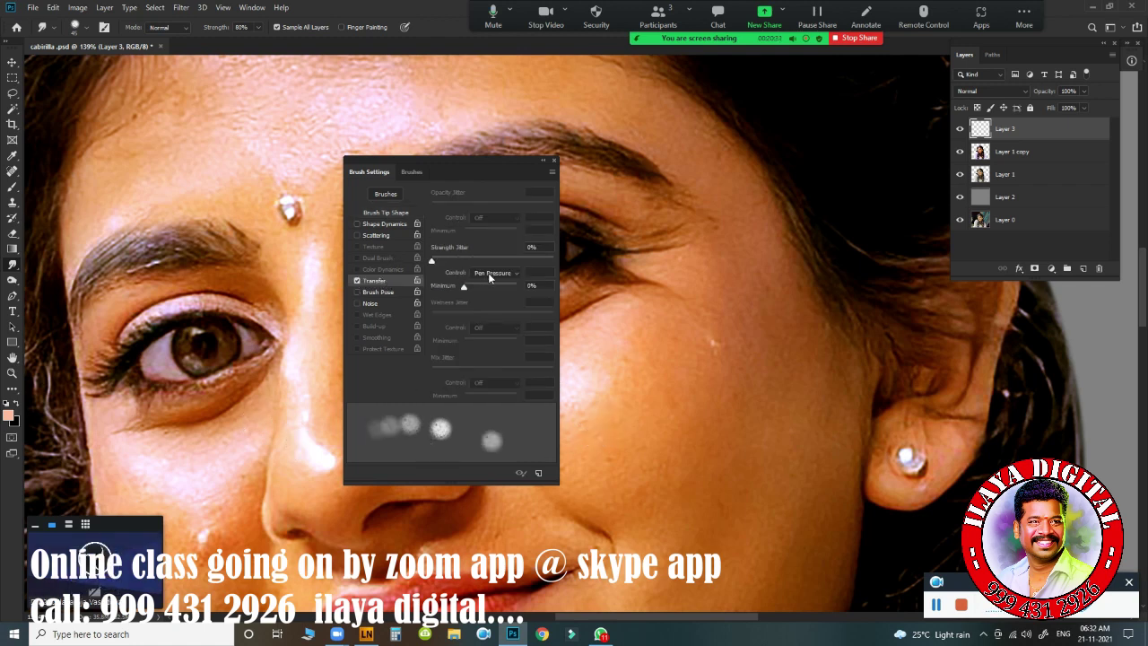
left_click(489, 273)
left_click(489, 309)
Step: Try a spacing of 1% on the brush tip and turn Spacing off again
left_click(383, 214)
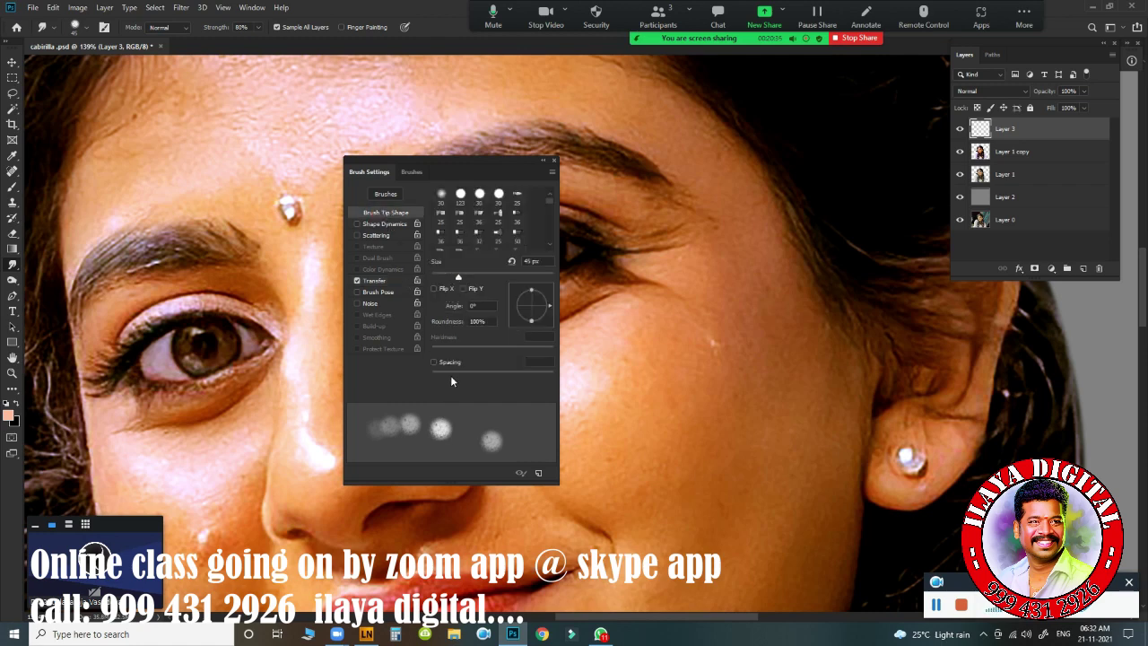
left_click(433, 363)
left_click_drag(442, 375, 403, 372)
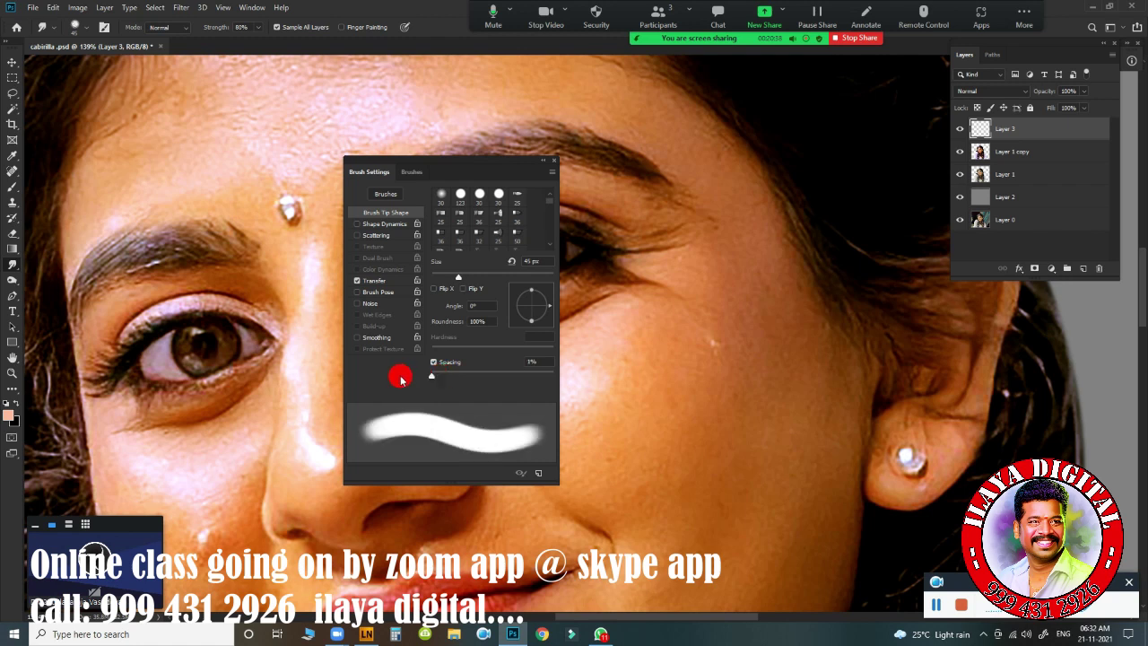
left_click(433, 362)
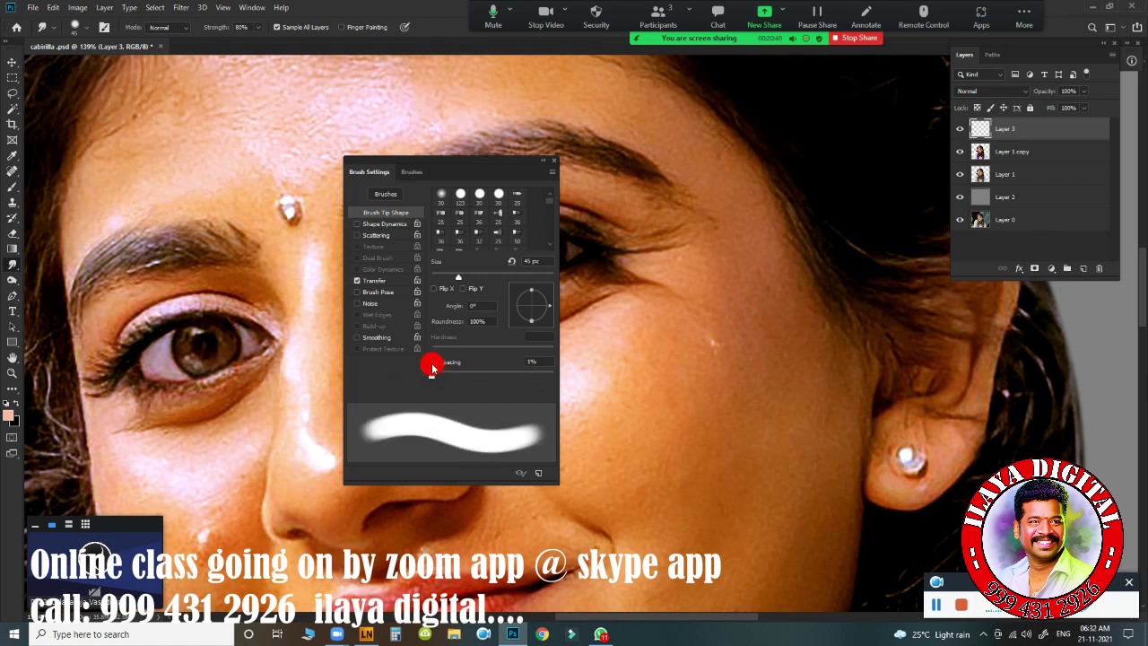
Step: Return to the Transfer options and dock the brush settings beneath the layer list
left_click(374, 280)
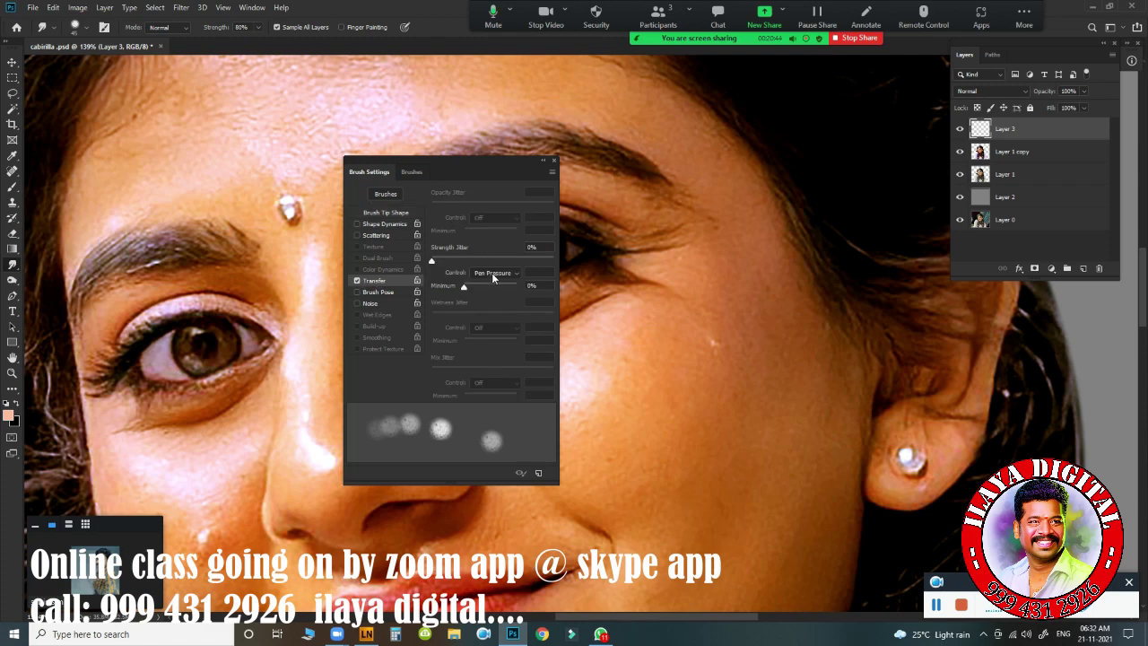
mouse_move(495, 163)
left_mouse_down()
mouse_move(1069, 268)
mouse_move(1058, 265)
left_mouse_up()
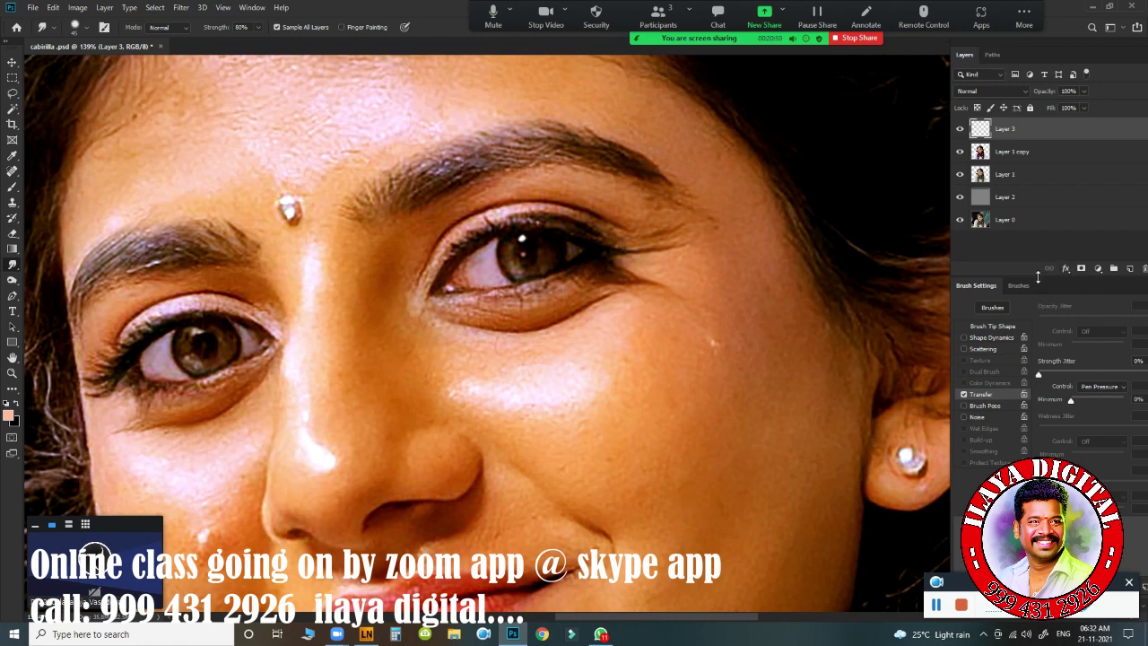
left_click_drag(1046, 285, 1018, 285)
Step: Keep Sample All Layers enabled for the Smudge tool and reduce the brush to 15 px for the nose area
mouse_move(374, 129)
left_mouse_down()
mouse_move(361, 129)
mouse_move(404, 113)
mouse_move(377, 126)
left_mouse_up()
left_click(277, 28)
left_click(277, 28)
left_click_drag(438, 339, 472, 318)
left_click_drag(437, 370, 574, 116)
left_click_drag(468, 307, 526, 231)
mouse_move(609, 240)
left_mouse_down()
mouse_move(627, 239)
mouse_move(576, 239)
mouse_move(604, 238)
mouse_move(456, 326)
mouse_move(492, 243)
mouse_move(472, 251)
mouse_move(497, 260)
mouse_move(481, 265)
left_mouse_up()
left_click_drag(357, 408, 430, 355)
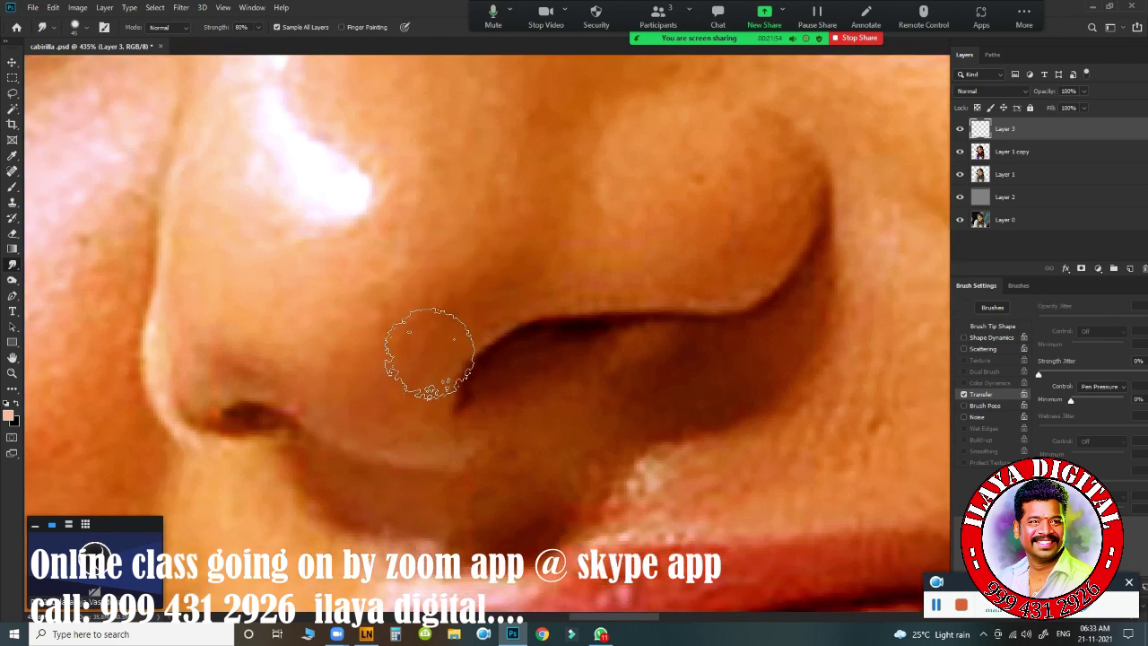
key("bracketleft")
key("bracketleft")
key("bracketleft")
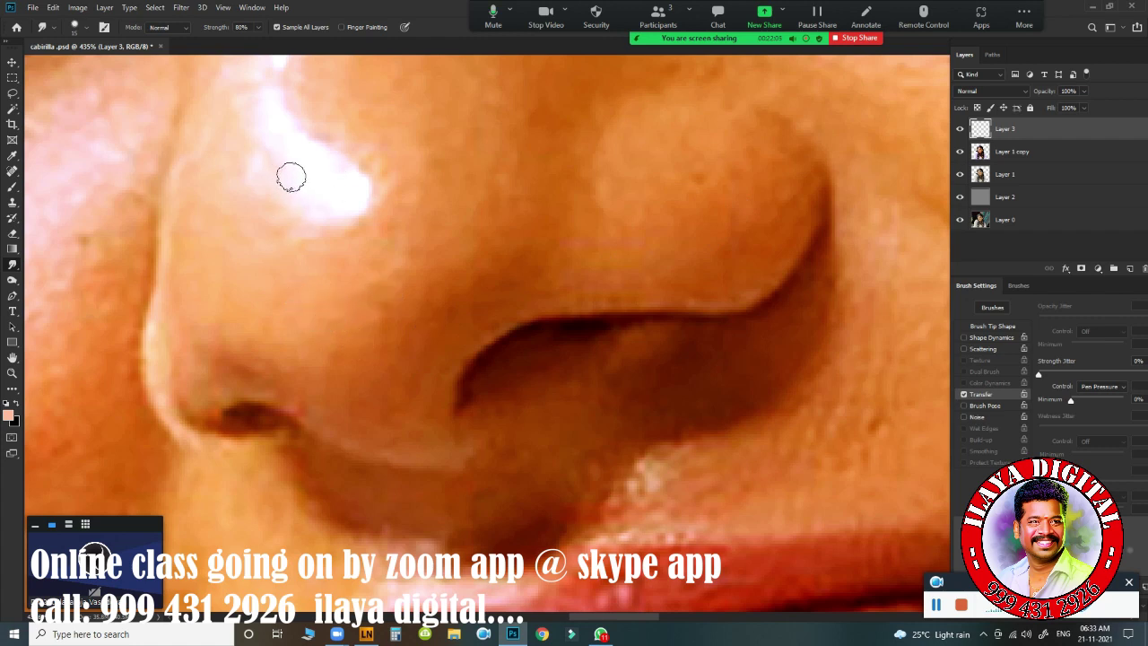
Step: Switch to the Mixer Brush tool and back to the Smudge tool
left_click(12, 187)
left_click(61, 221)
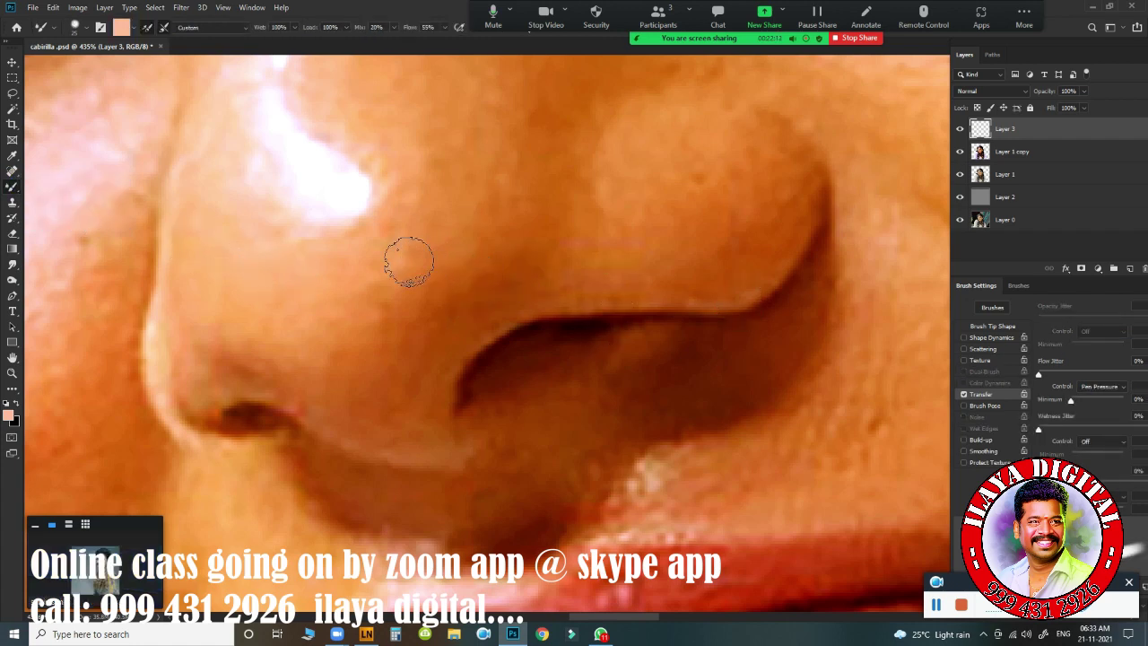
key("r")
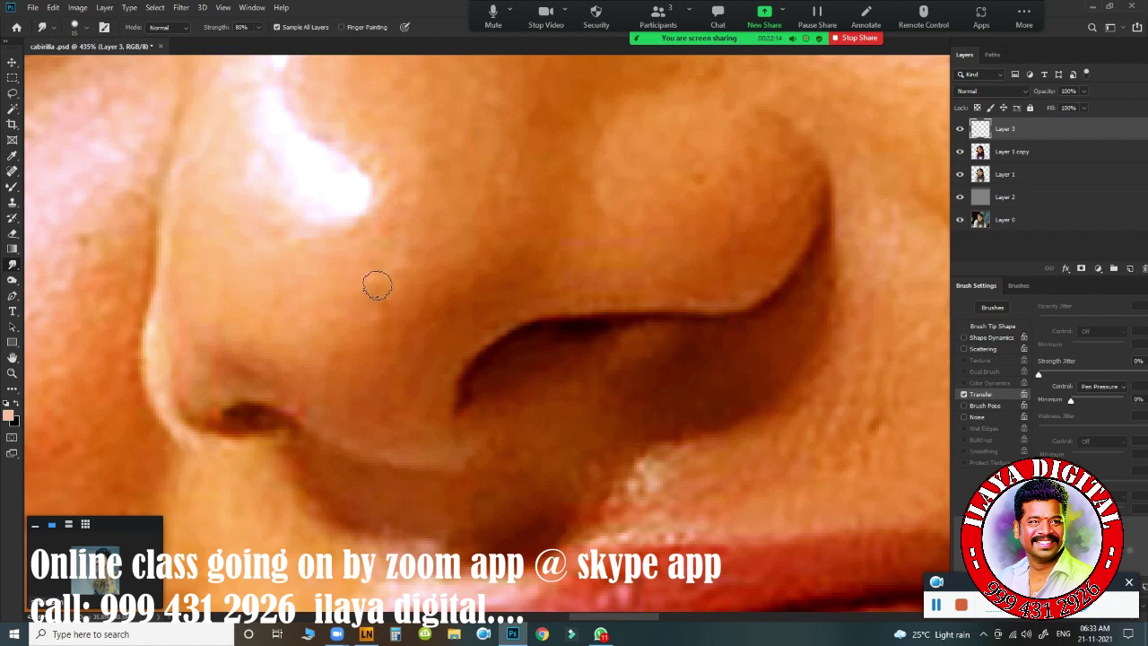
Step: Rotate the canvas view to 13° and smudge the white highlight on the nose tip into a smooth, rounded spot with a larger brush
scroll(352, 258, "down", 4)
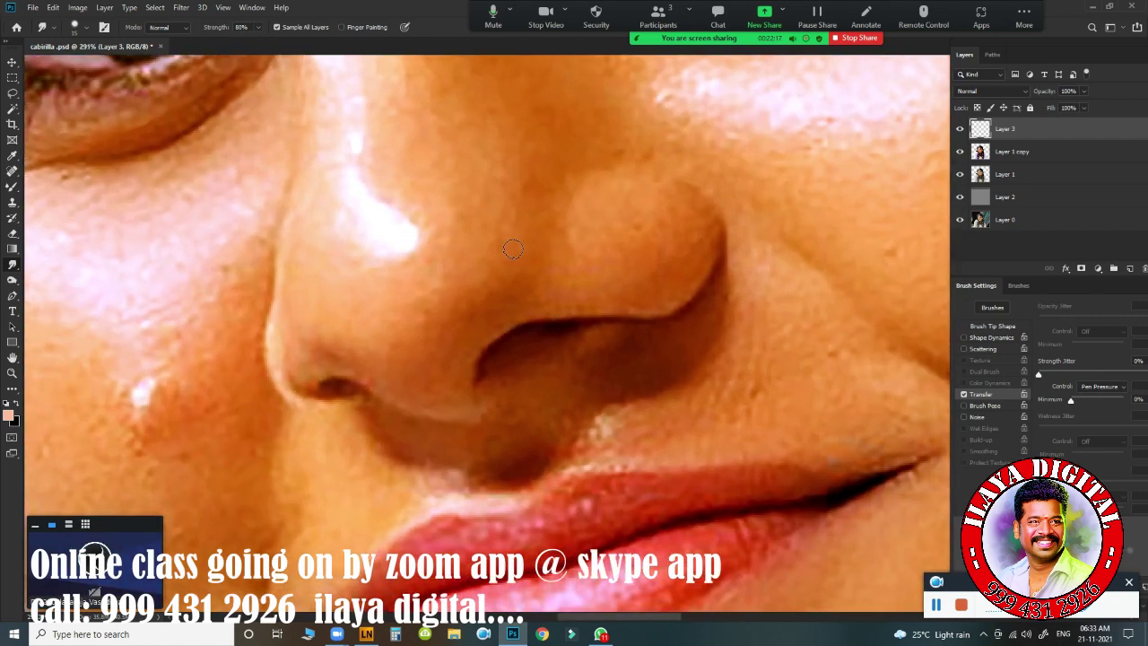
key("r")
mouse_move(607, 211)
left_mouse_down()
mouse_move(640, 227)
mouse_move(626, 223)
left_mouse_up()
left_click_drag(561, 206, 420, 312)
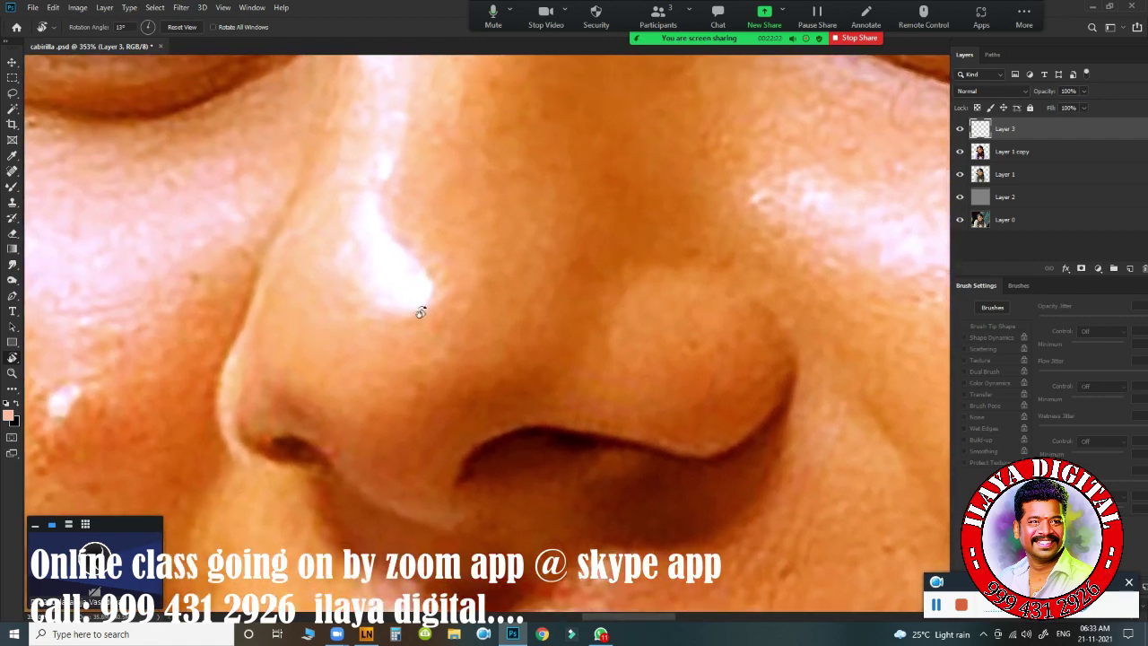
key("]")
key("]")
key("]")
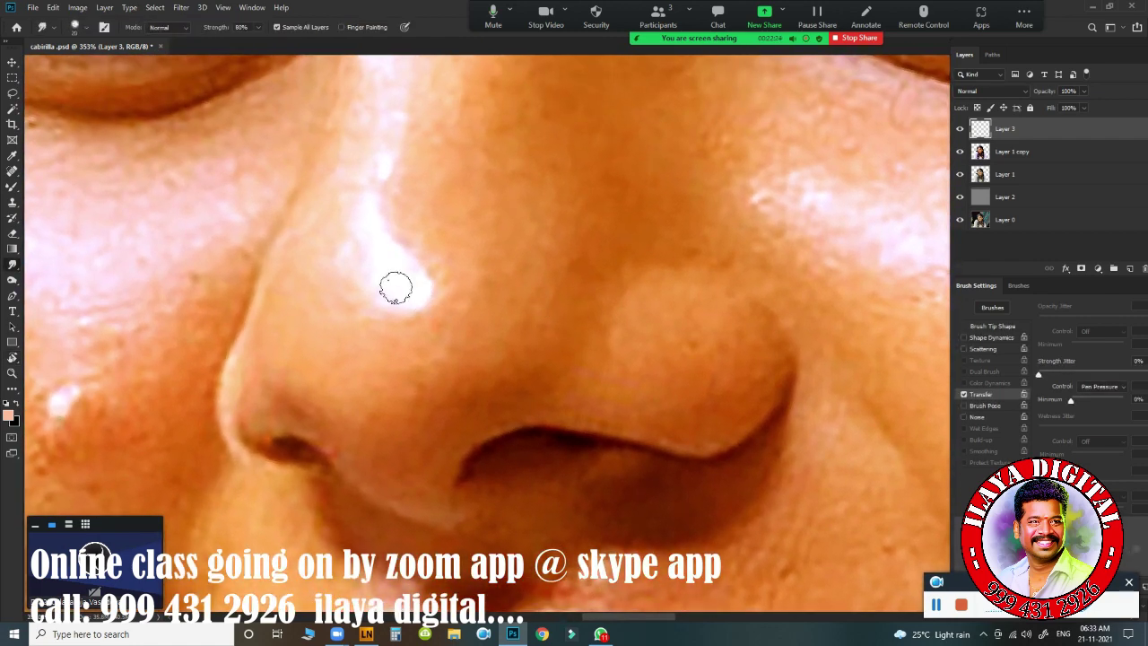
left_click_drag(395, 284, 408, 286)
Step: Smooth the skin on the underside of the nose tip and between the two nostrils with the Smudge tool
left_click_drag(589, 346, 475, 246)
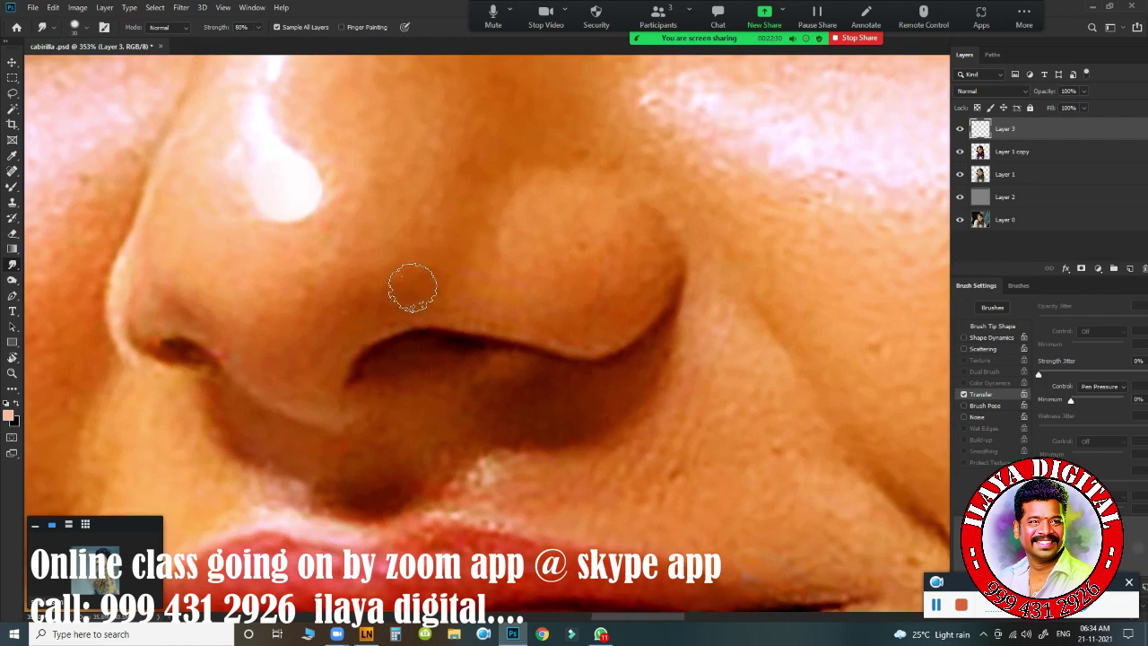
left_click_drag(415, 286, 552, 235)
left_click_drag(444, 261, 458, 259)
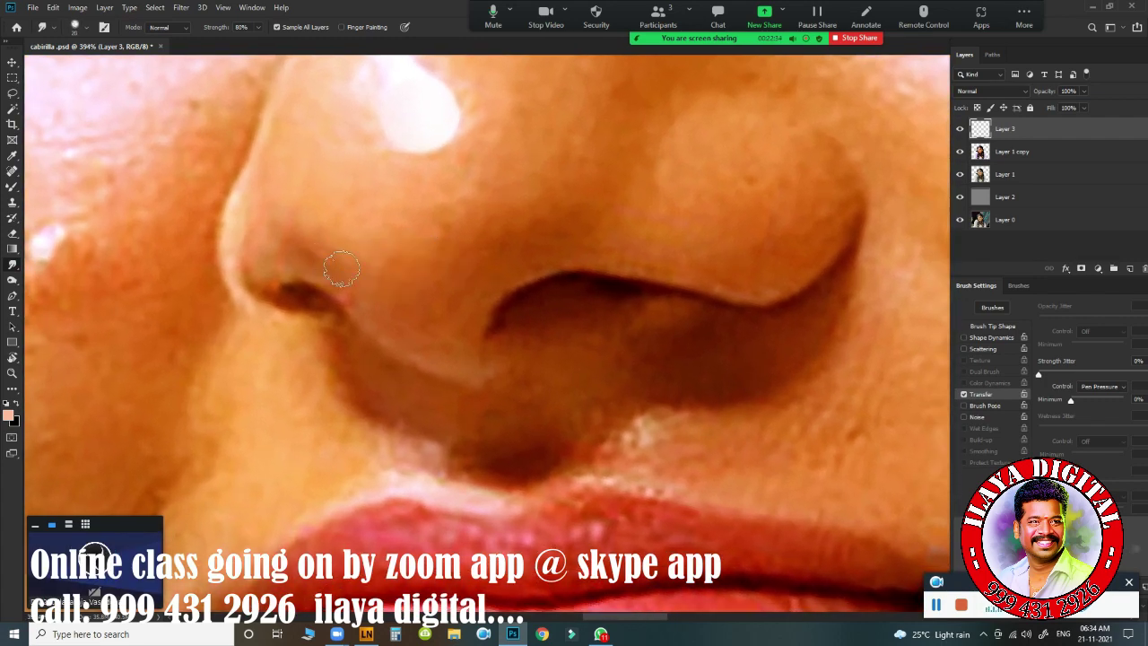
mouse_move(324, 249)
left_mouse_down()
mouse_move(395, 321)
mouse_move(451, 347)
left_mouse_up()
mouse_move(400, 289)
left_mouse_down()
mouse_move(461, 247)
mouse_move(443, 290)
mouse_move(467, 295)
mouse_move(493, 239)
mouse_move(526, 248)
mouse_move(502, 260)
mouse_move(541, 251)
mouse_move(492, 280)
mouse_move(513, 274)
left_mouse_up()
mouse_move(383, 269)
left_mouse_down()
mouse_move(361, 269)
mouse_move(436, 239)
mouse_move(367, 282)
mouse_move(406, 313)
mouse_move(493, 243)
left_mouse_up()
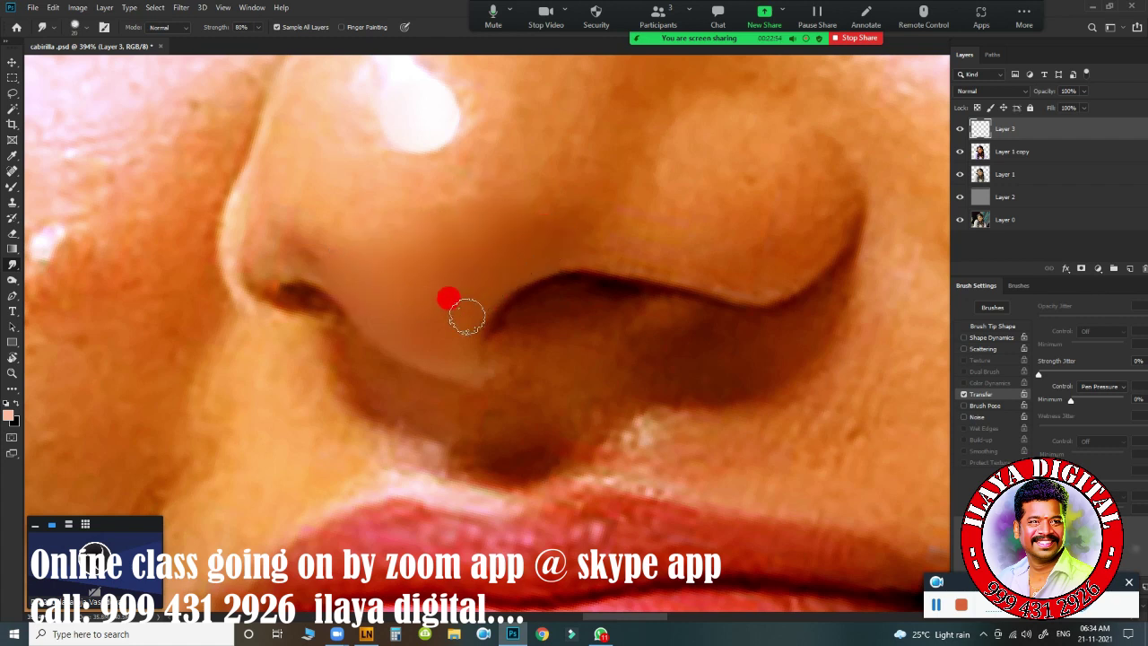
mouse_move(466, 321)
left_mouse_down()
mouse_move(461, 348)
mouse_move(425, 345)
mouse_move(364, 298)
mouse_move(368, 288)
left_mouse_up()
mouse_move(320, 260)
left_mouse_down()
mouse_move(295, 253)
mouse_move(361, 270)
left_mouse_up()
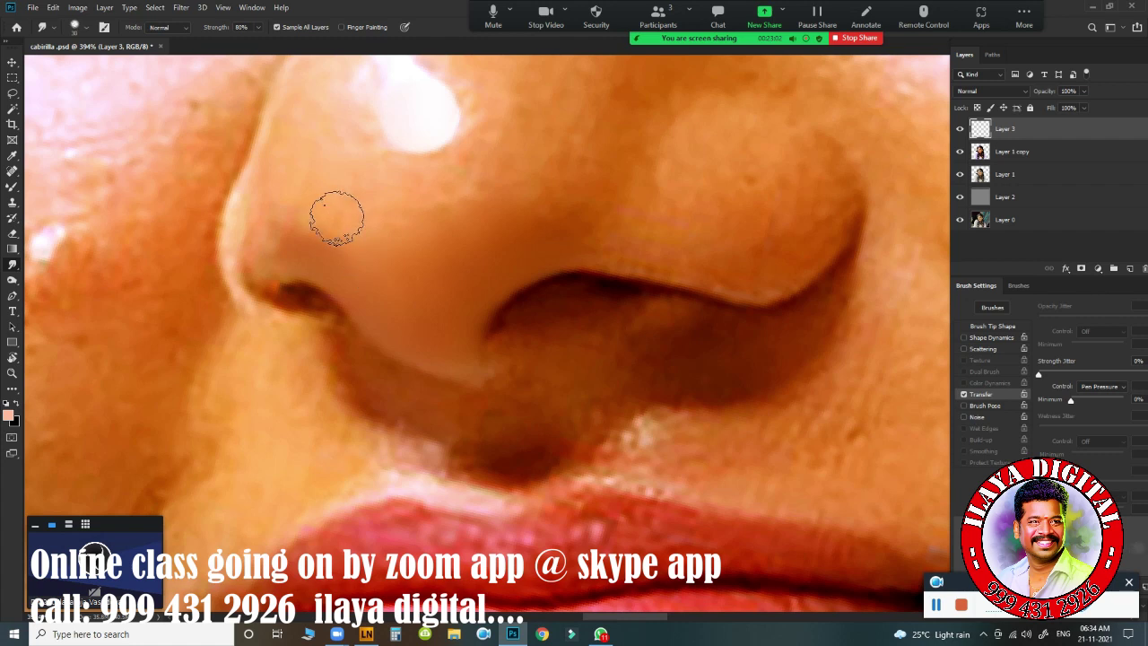
mouse_move(335, 215)
left_mouse_down()
mouse_move(359, 216)
mouse_move(346, 179)
mouse_move(356, 188)
mouse_move(364, 170)
mouse_move(382, 189)
mouse_move(459, 187)
mouse_move(380, 257)
mouse_move(336, 236)
mouse_move(443, 216)
mouse_move(466, 228)
left_mouse_up()
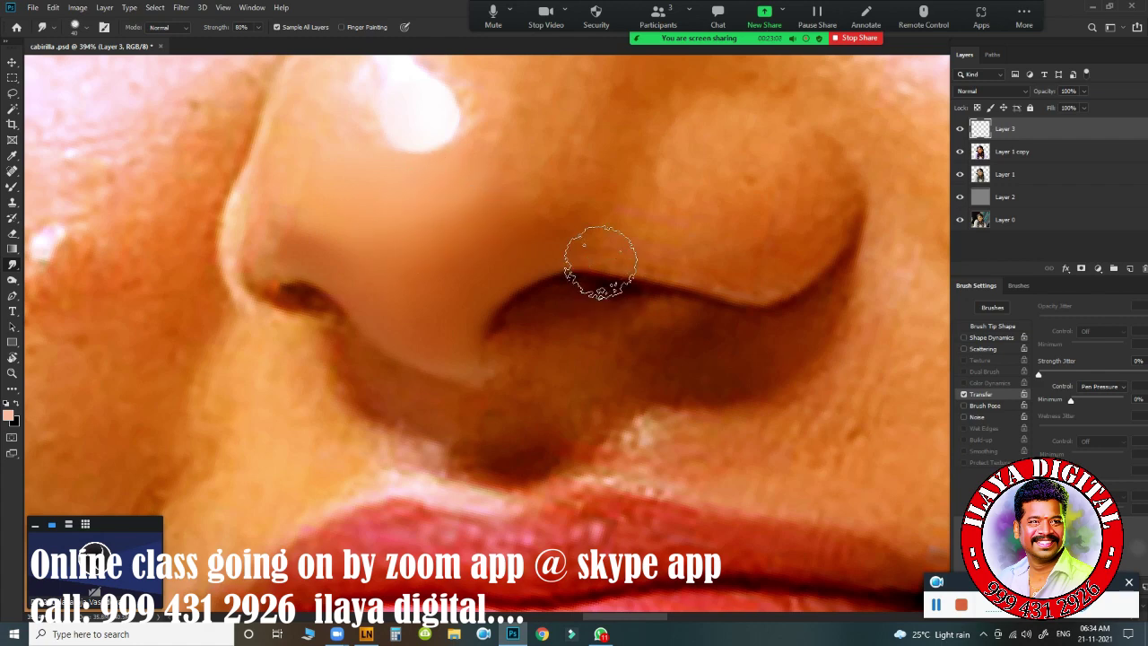
Step: Smudge the shaded side of the nose between the bridge and the nostril wing
mouse_move(584, 200)
left_mouse_down()
mouse_move(448, 314)
mouse_move(414, 363)
mouse_move(386, 359)
left_mouse_up()
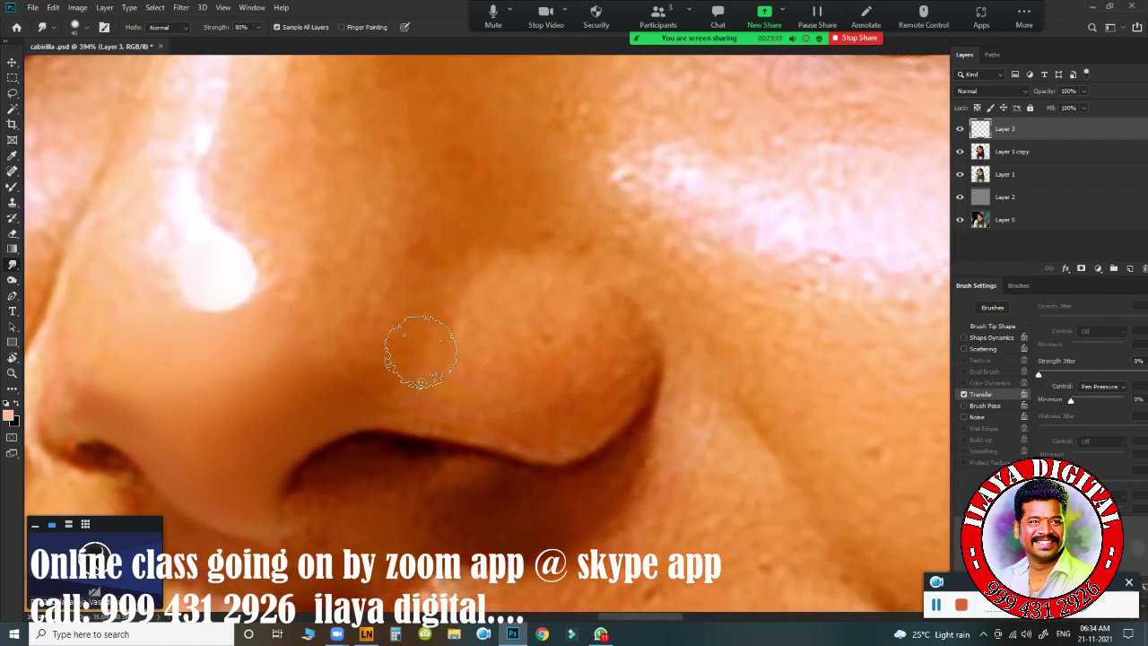
left_click(520, 326, "alt")
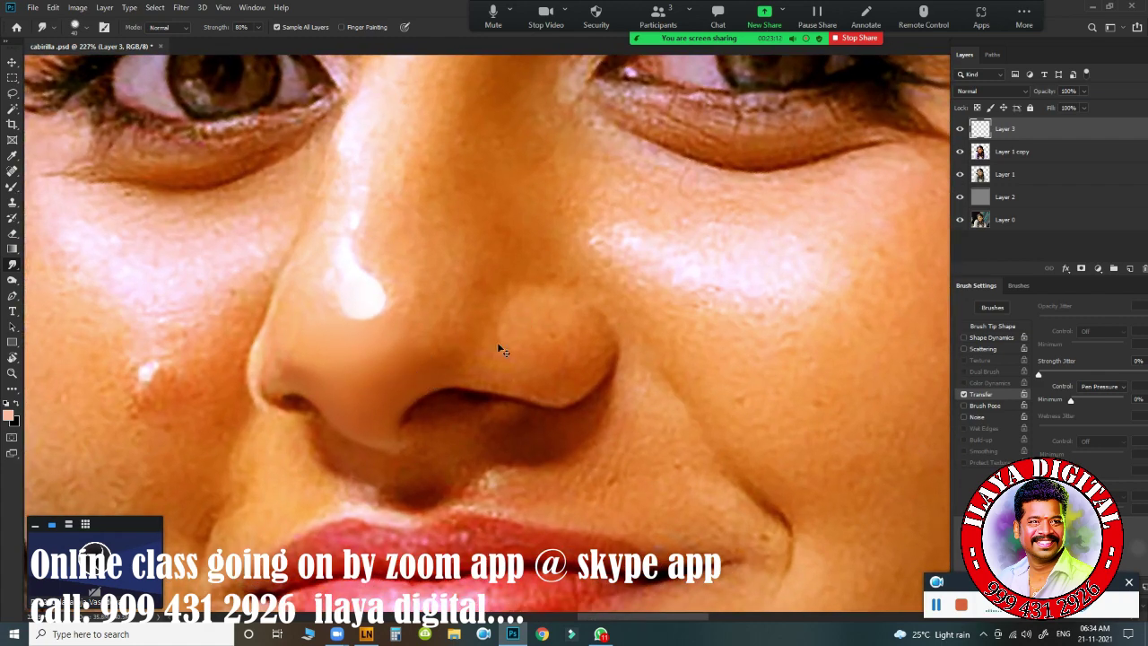
mouse_move(529, 342)
left_mouse_down()
mouse_move(478, 335)
mouse_move(541, 346)
mouse_move(513, 346)
mouse_move(538, 337)
left_mouse_up()
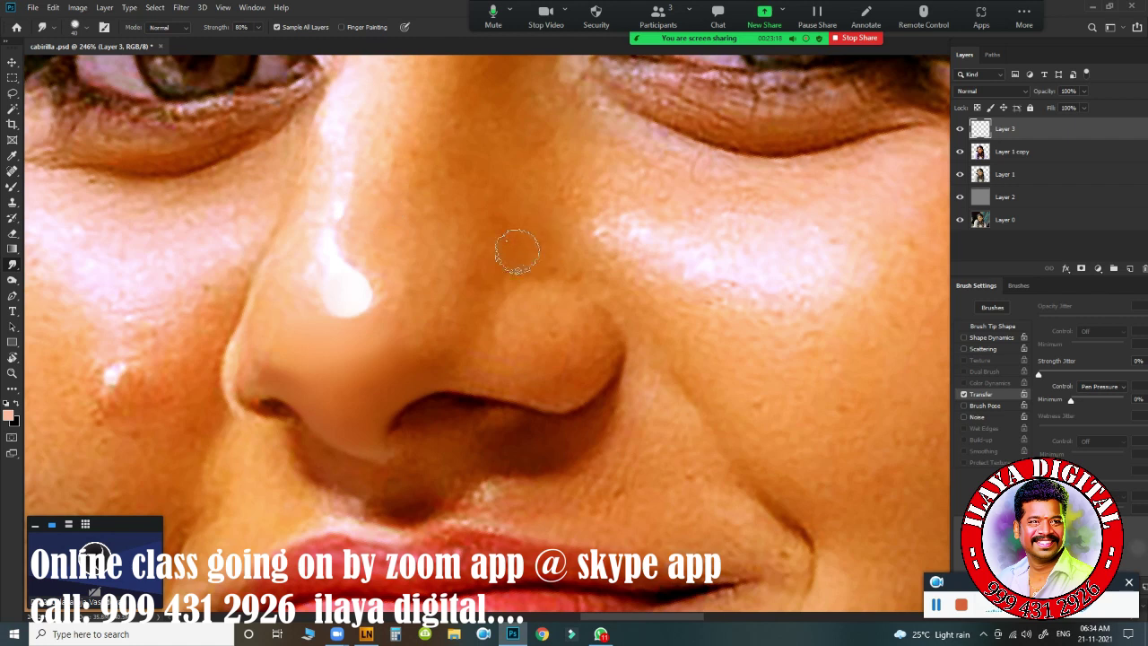
mouse_move(507, 264)
left_mouse_down()
mouse_move(529, 257)
mouse_move(474, 289)
mouse_move(430, 346)
left_mouse_up()
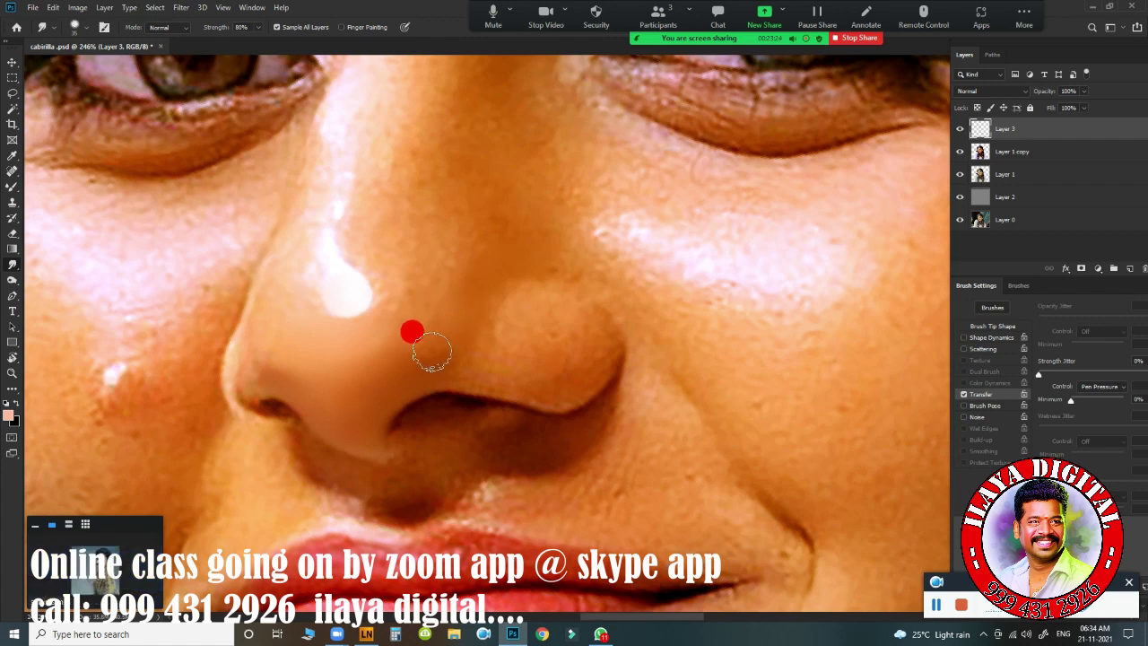
mouse_move(466, 225)
left_mouse_down()
mouse_move(487, 225)
mouse_move(474, 190)
left_mouse_up()
Step: Blend the skin beside and just below the nose-tip highlight into the shaded side, varying the brush size
key("]")
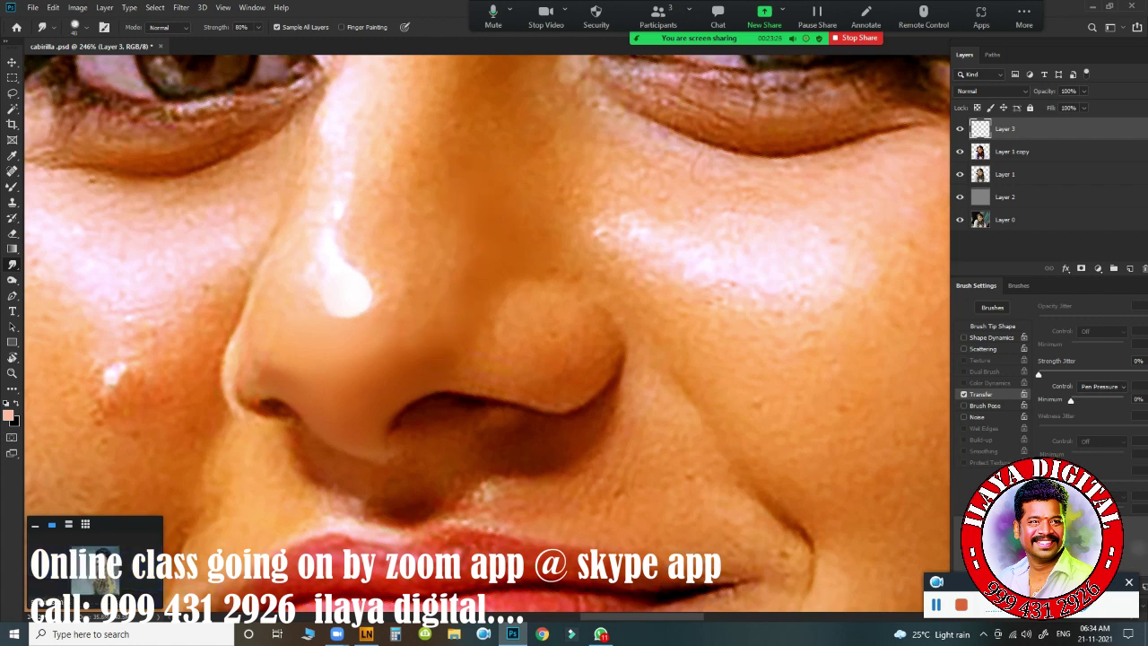
mouse_move(406, 282)
left_mouse_down()
mouse_move(442, 250)
mouse_move(405, 290)
mouse_move(402, 313)
mouse_move(395, 286)
left_mouse_up()
key("[")
mouse_move(388, 334)
left_mouse_down()
mouse_move(391, 316)
mouse_move(349, 364)
mouse_move(381, 350)
left_mouse_up()
key("]")
mouse_move(403, 338)
left_mouse_down()
mouse_move(416, 333)
mouse_move(400, 342)
left_mouse_up()
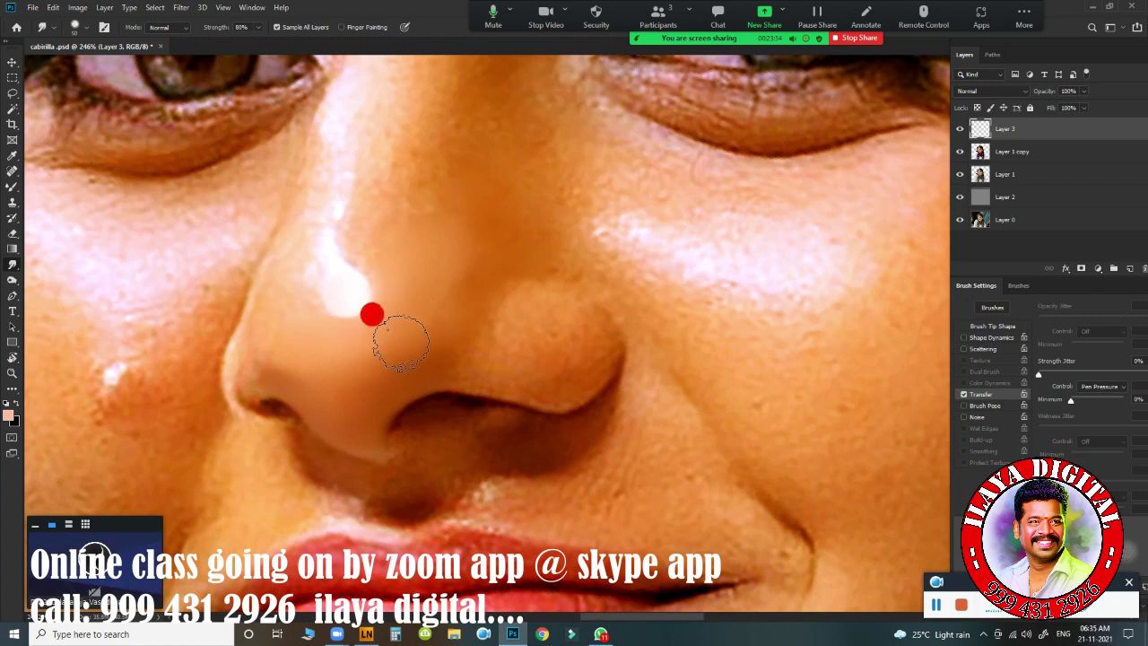
Step: Smudge the lower nose tip next to the far nostril up toward the highlight
mouse_move(364, 404)
left_mouse_down()
mouse_move(427, 351)
mouse_move(381, 394)
mouse_move(353, 401)
mouse_move(374, 374)
mouse_move(359, 368)
left_mouse_up()
mouse_move(320, 403)
left_mouse_down()
mouse_move(335, 432)
mouse_move(320, 405)
mouse_move(357, 442)
mouse_move(328, 402)
left_mouse_up()
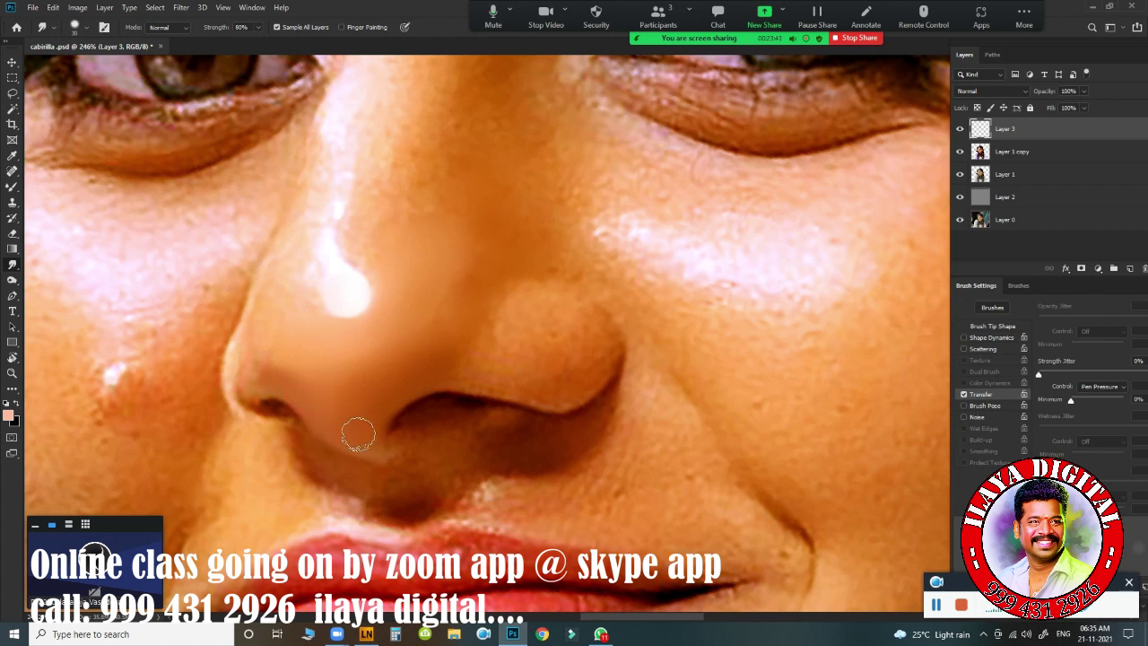
mouse_move(368, 368)
left_mouse_down()
mouse_move(414, 320)
mouse_move(401, 308)
mouse_move(358, 335)
left_mouse_up()
Step: Soften the highlight streak running up the nose bridge and smooth the bridge skin next to it
mouse_move(295, 269)
left_mouse_down()
mouse_move(270, 317)
mouse_move(277, 342)
mouse_move(272, 324)
mouse_move(291, 320)
mouse_move(300, 248)
mouse_move(284, 310)
mouse_move(305, 321)
mouse_move(297, 290)
mouse_move(334, 341)
mouse_move(352, 337)
mouse_move(310, 323)
mouse_move(347, 293)
left_mouse_up()
mouse_move(352, 229)
left_mouse_down()
mouse_move(359, 237)
mouse_move(302, 243)
mouse_move(331, 207)
mouse_move(337, 238)
mouse_move(349, 231)
mouse_move(333, 274)
mouse_move(352, 275)
left_mouse_up()
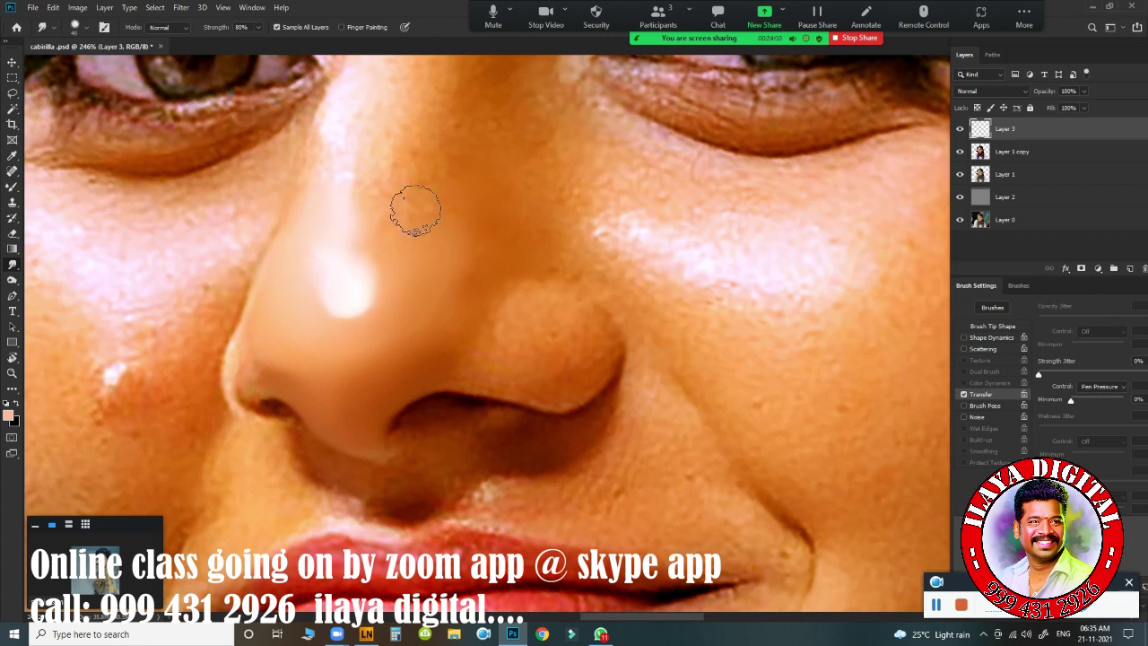
mouse_move(408, 213)
left_mouse_down()
mouse_move(392, 241)
mouse_move(384, 189)
mouse_move(379, 205)
mouse_move(386, 159)
mouse_move(387, 218)
mouse_move(381, 194)
mouse_move(384, 216)
mouse_move(412, 192)
left_mouse_up()
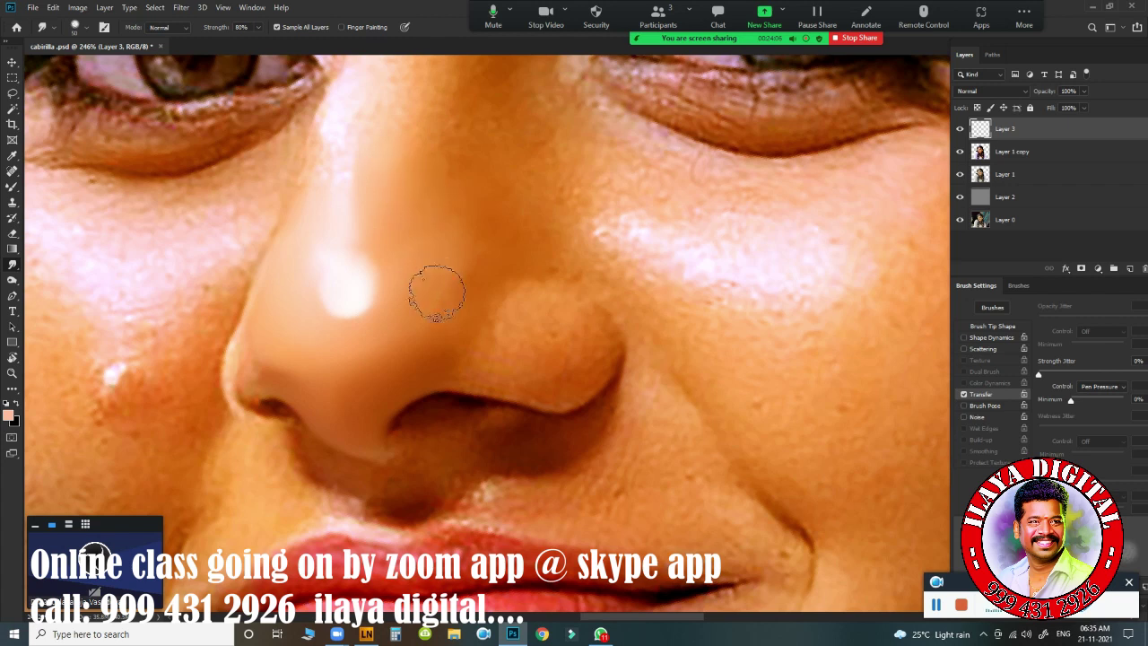
mouse_move(436, 286)
left_mouse_down()
mouse_move(449, 260)
mouse_move(460, 277)
left_mouse_up()
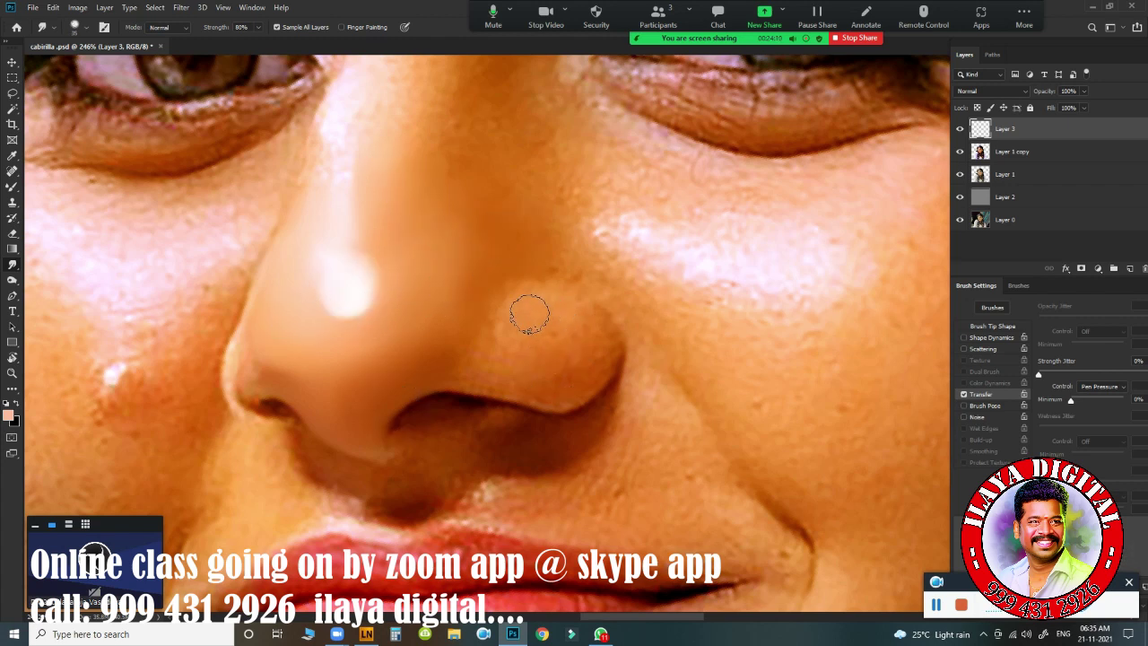
Step: Smooth the upper part of the nostril wing and smudge its outer crease with a small brush
mouse_move(530, 314)
left_mouse_down()
mouse_move(561, 318)
mouse_move(538, 301)
mouse_move(509, 321)
mouse_move(694, 310)
left_mouse_up()
left_click_drag(696, 310, 697, 216)
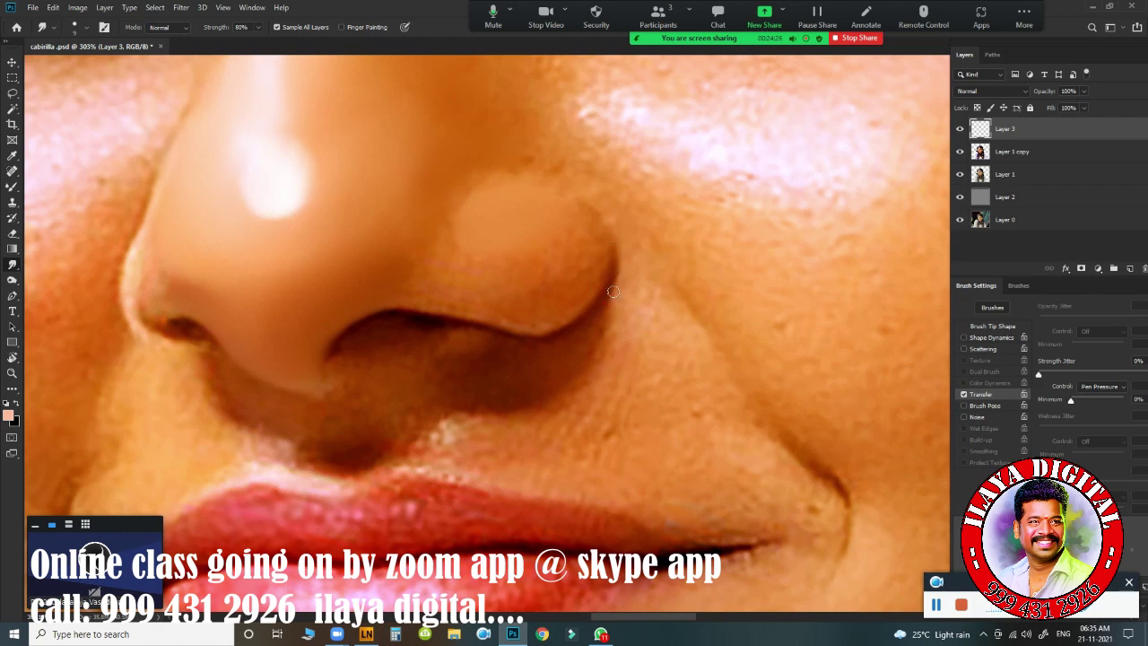
left_click_drag(615, 294, 633, 317)
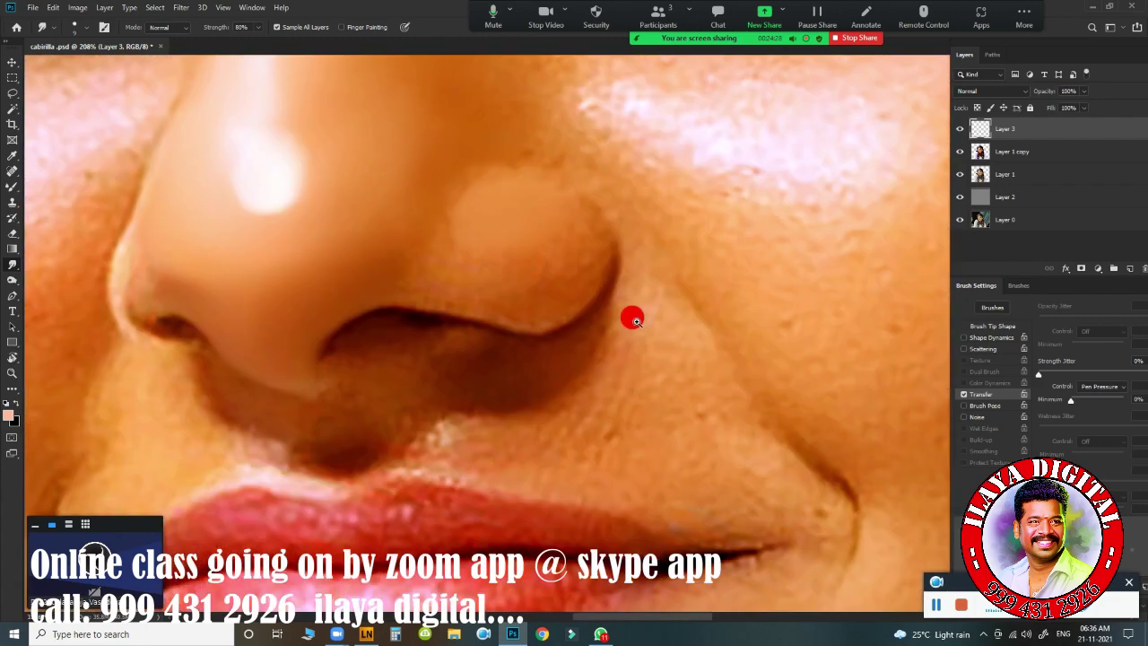
scroll(632, 319, "up", 2)
scroll(652, 329, "down", 3)
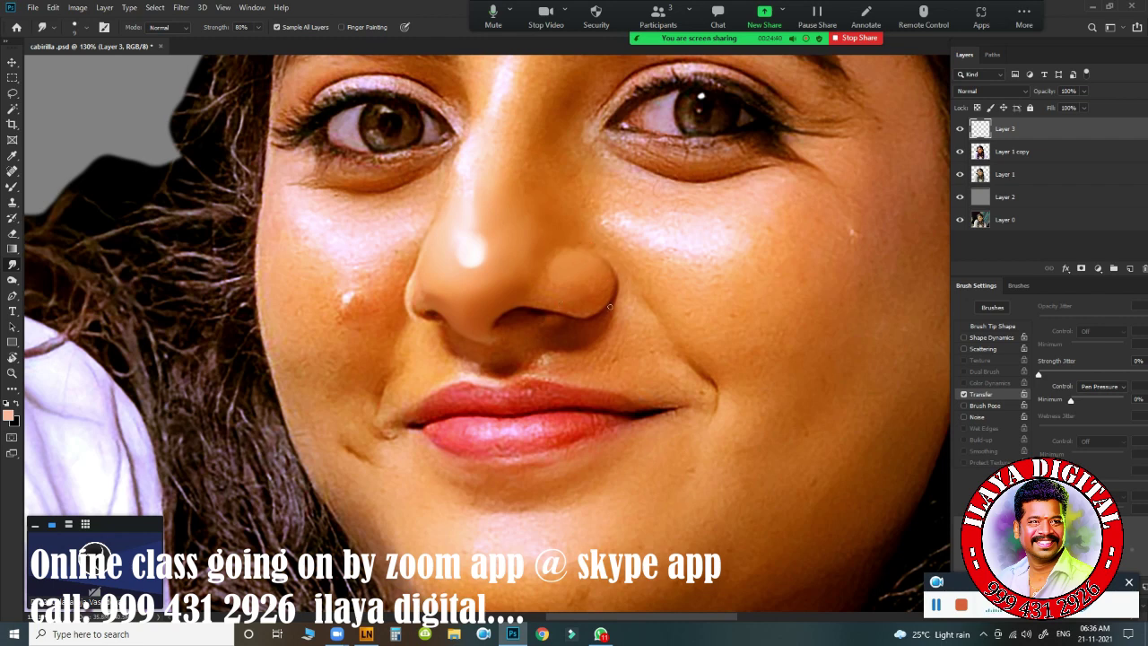
Step: Smudge along the dark upper rim of the near nostril with a small brush to give it a clean curve
left_click_drag(618, 309, 674, 311)
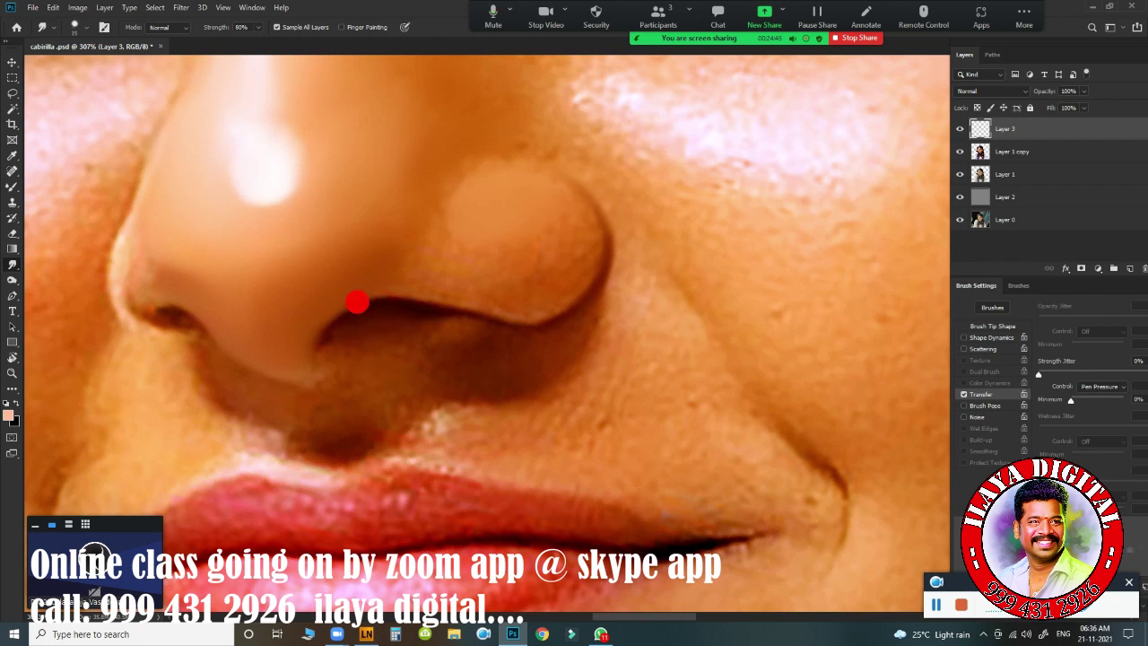
left_click_drag(368, 306, 410, 308)
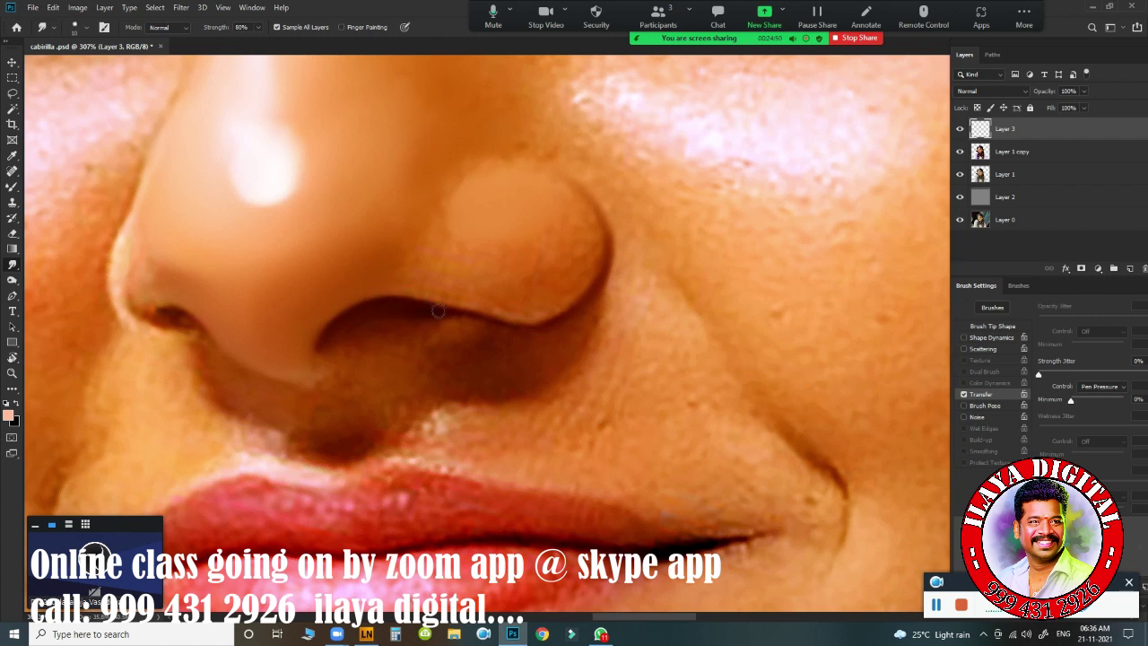
mouse_move(453, 308)
left_mouse_down()
mouse_move(395, 298)
mouse_move(329, 342)
left_mouse_up()
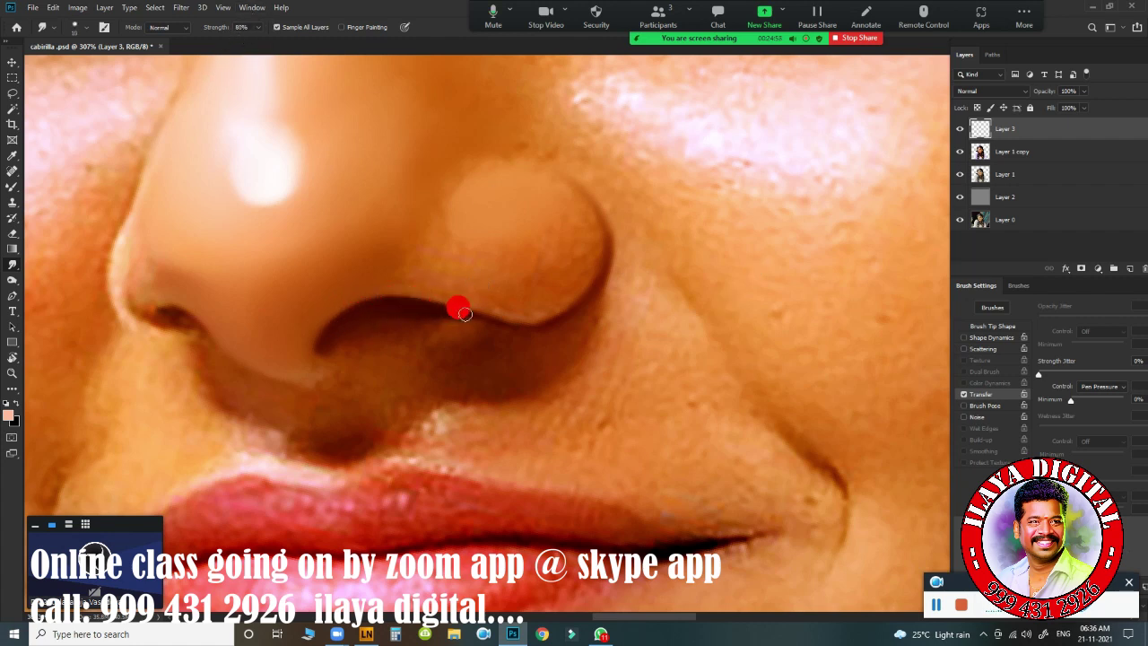
left_click_drag(465, 314, 446, 308)
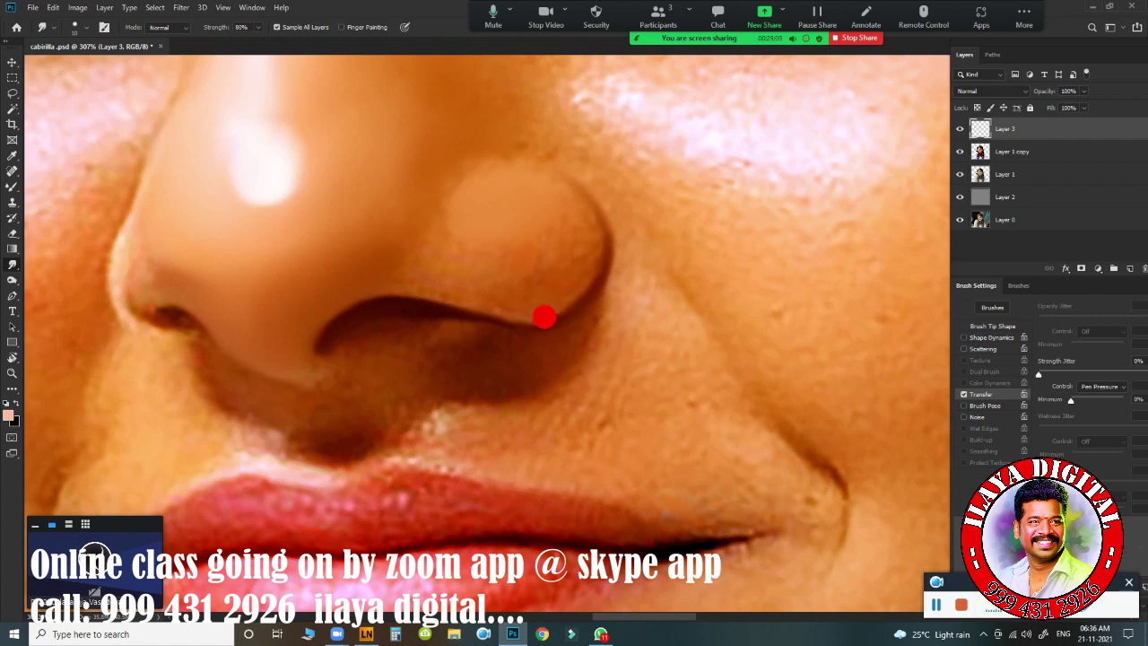
Step: Trace the bottom and outer edge of the nostril wing with smudge strokes, extending the dark contour up around it
left_click_drag(463, 317, 511, 326)
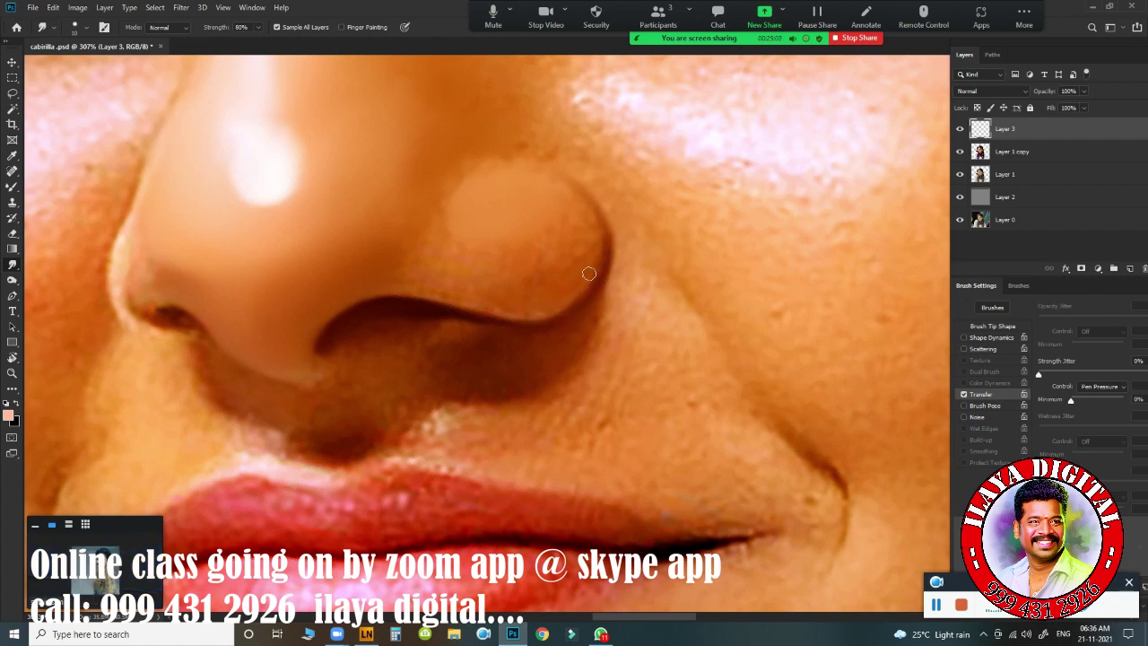
left_click_drag(599, 275, 599, 271)
left_click_drag(598, 208, 591, 198)
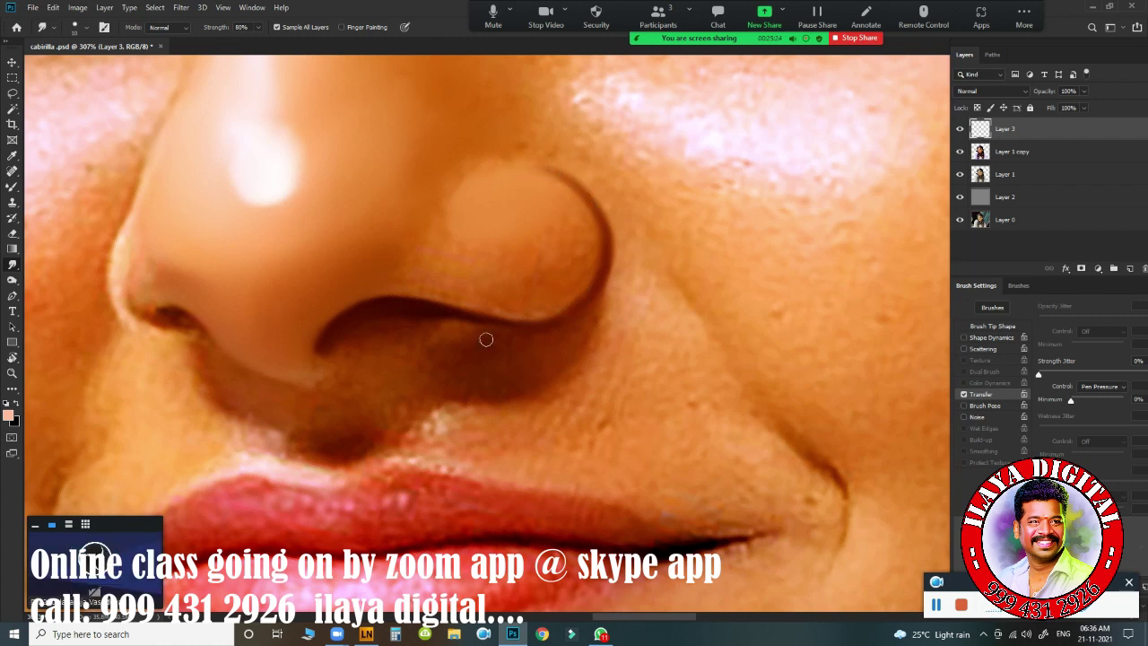
Step: Enlarge the brush and smooth the dark shadow inside the nostril and beneath the nostril wing
mouse_move(348, 345)
left_mouse_down()
mouse_move(418, 325)
mouse_move(449, 331)
left_mouse_up()
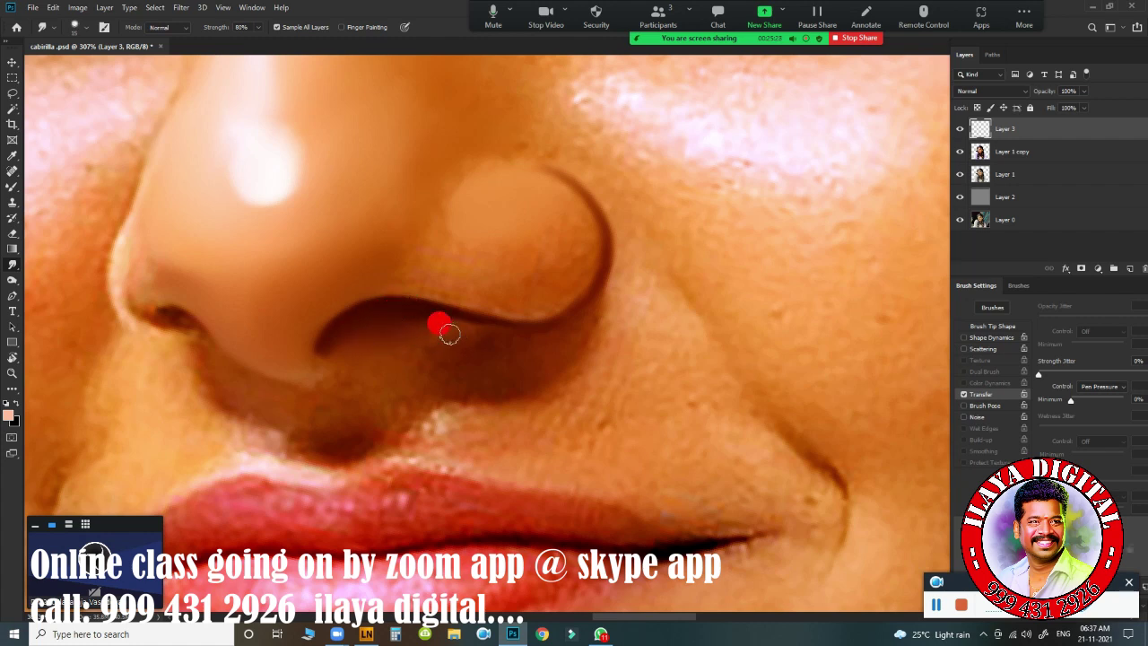
key("bracketright")
key("bracketright")
left_click(293, 353)
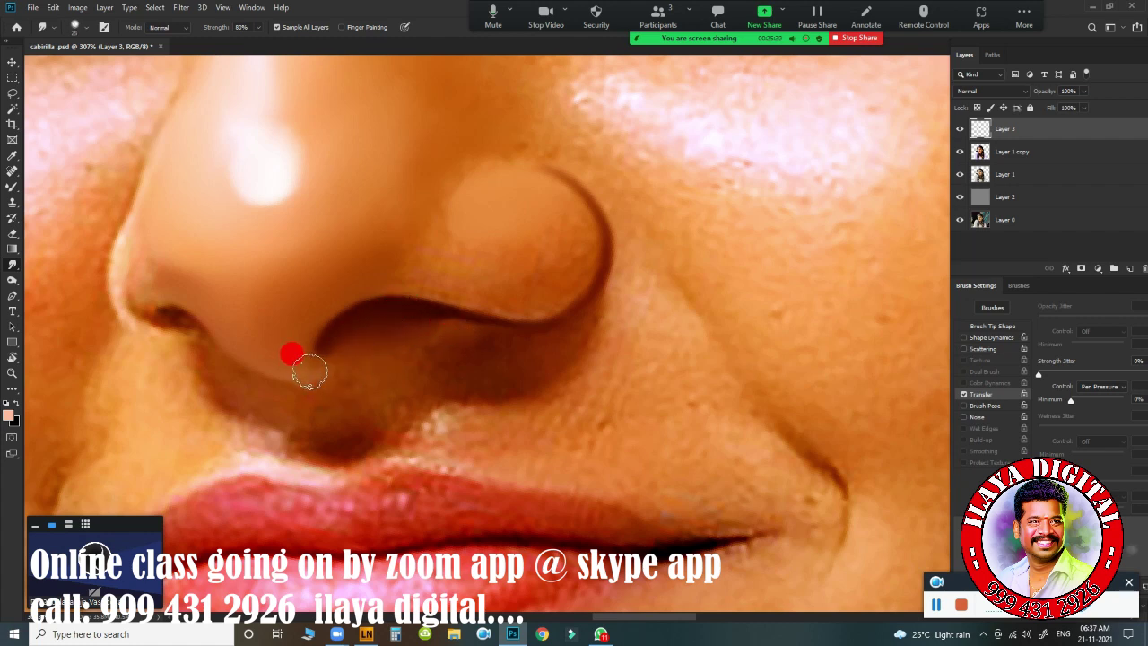
mouse_move(309, 369)
left_mouse_down()
mouse_move(466, 364)
mouse_move(503, 349)
mouse_move(485, 383)
mouse_move(499, 353)
mouse_move(556, 343)
mouse_move(543, 356)
mouse_move(577, 330)
mouse_move(597, 292)
mouse_move(543, 366)
mouse_move(494, 385)
mouse_move(417, 410)
mouse_move(326, 389)
mouse_move(389, 400)
mouse_move(463, 379)
mouse_move(451, 377)
mouse_move(456, 359)
mouse_move(382, 365)
mouse_move(358, 341)
mouse_move(505, 371)
mouse_move(575, 357)
left_mouse_up()
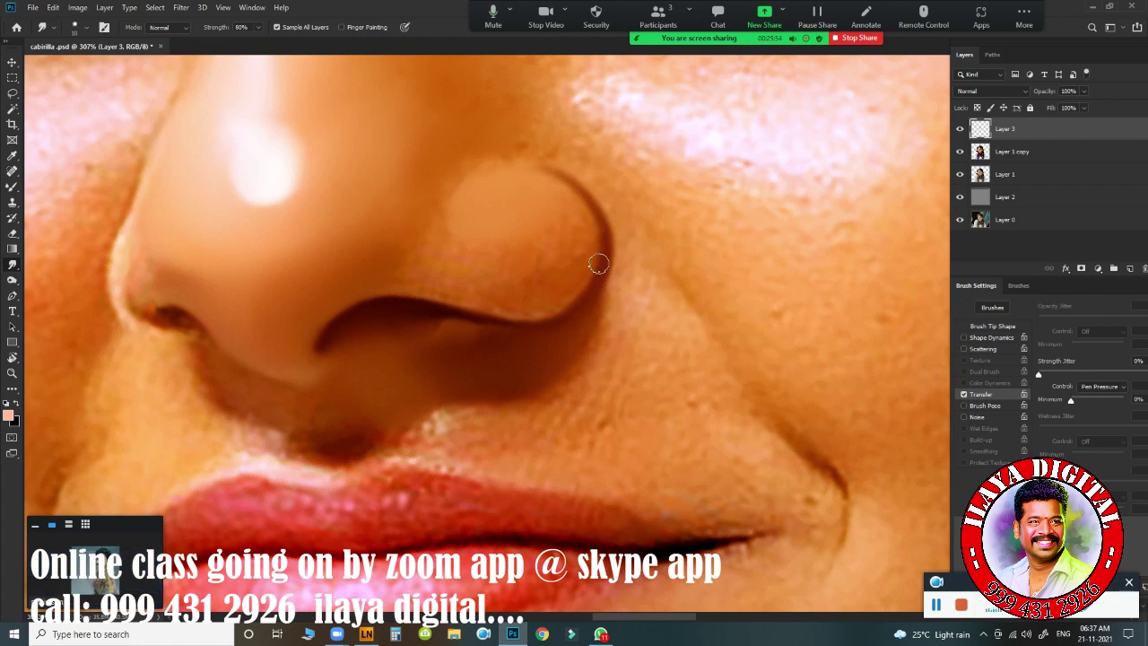
Step: Blend the dark outer contour of the nostril wing inward and smooth the skin across the wing
mouse_move(581, 213)
left_mouse_down()
mouse_move(560, 190)
mouse_move(591, 213)
mouse_move(595, 239)
mouse_move(569, 192)
mouse_move(590, 210)
mouse_move(558, 177)
mouse_move(506, 177)
mouse_move(548, 183)
left_mouse_up()
mouse_move(524, 176)
left_mouse_down()
mouse_move(588, 222)
mouse_move(570, 198)
mouse_move(559, 205)
mouse_move(575, 226)
mouse_move(536, 184)
mouse_move(583, 227)
mouse_move(541, 173)
left_mouse_up()
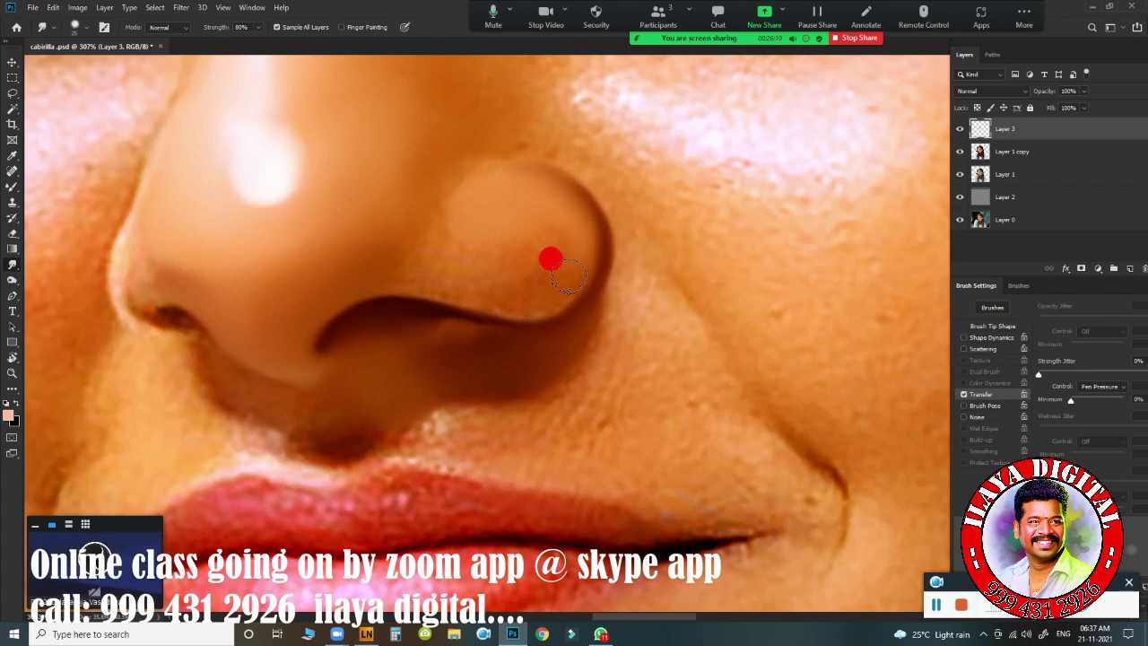
left_click_drag(567, 274, 586, 231)
left_click_drag(562, 190, 492, 184)
mouse_move(402, 276)
left_mouse_down()
mouse_move(498, 298)
mouse_move(456, 291)
mouse_move(551, 294)
mouse_move(530, 303)
mouse_move(576, 264)
mouse_move(543, 278)
left_mouse_up()
mouse_move(490, 241)
left_mouse_down()
mouse_move(466, 230)
mouse_move(536, 238)
mouse_move(504, 196)
mouse_move(562, 193)
mouse_move(514, 183)
left_mouse_up()
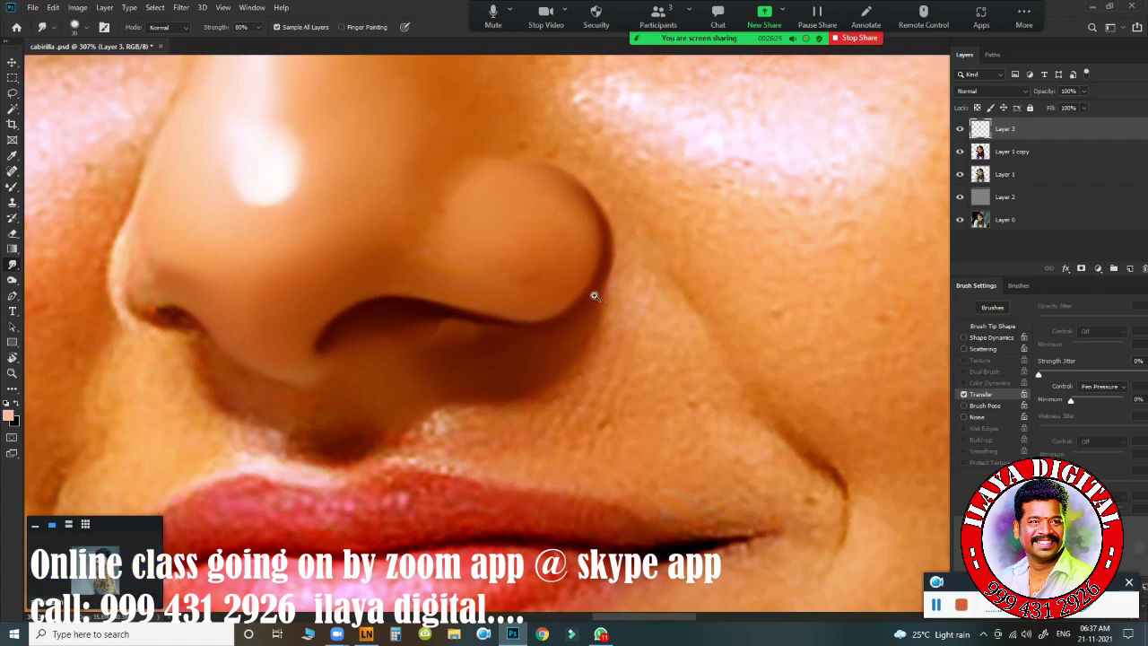
Step: Refine the nostril wing's upper edge and rounded surface, and blend the skin between it and the nose tip
mouse_move(594, 296)
left_mouse_down()
mouse_move(663, 289)
mouse_move(630, 382)
left_mouse_up()
left_click_drag(677, 378, 610, 341)
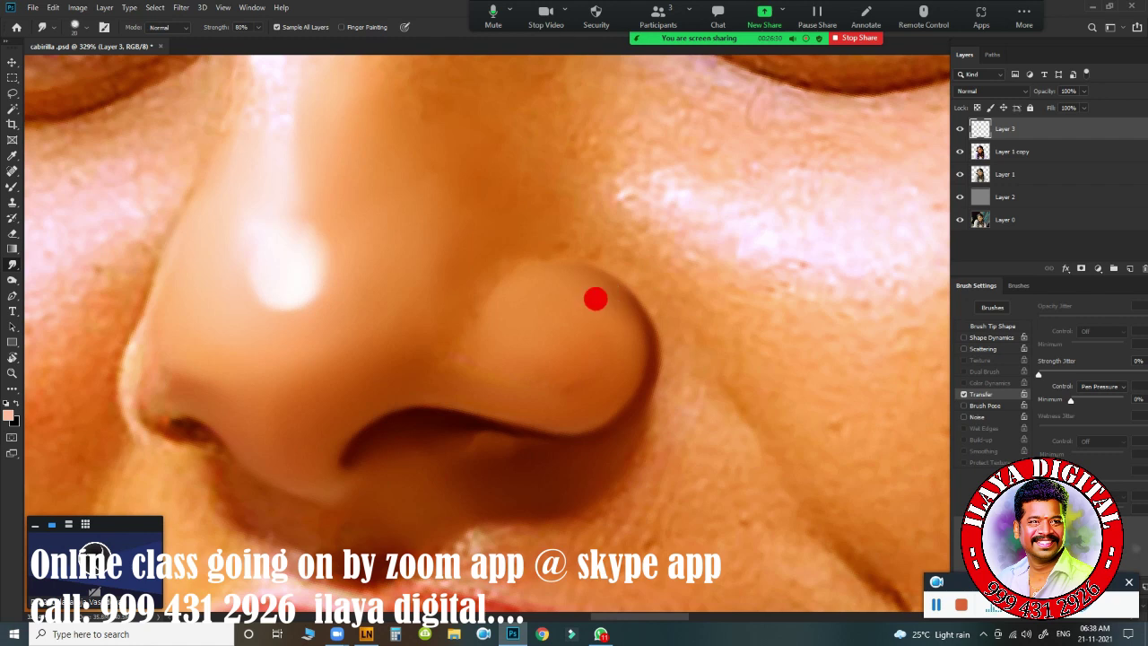
mouse_move(596, 298)
left_mouse_down()
mouse_move(561, 271)
mouse_move(523, 267)
mouse_move(594, 281)
mouse_move(610, 302)
mouse_move(569, 287)
mouse_move(599, 304)
mouse_move(589, 277)
mouse_move(537, 277)
left_mouse_up()
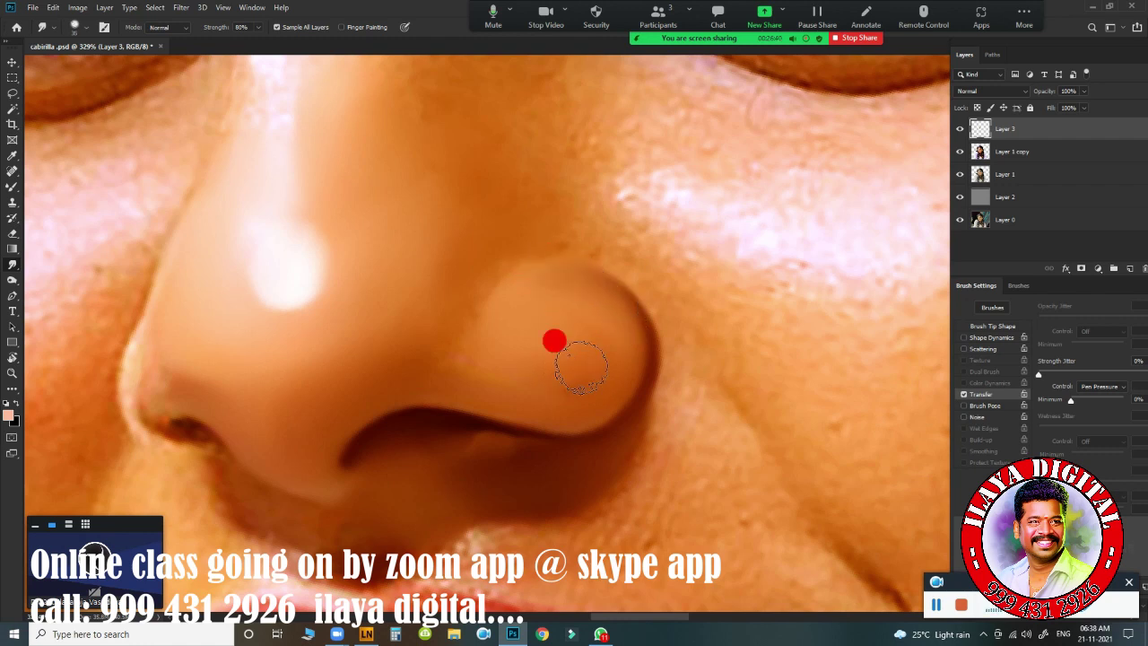
mouse_move(580, 365)
left_mouse_down()
mouse_move(590, 374)
mouse_move(549, 384)
left_mouse_up()
mouse_move(402, 374)
left_mouse_down()
mouse_move(486, 373)
mouse_move(436, 378)
mouse_move(511, 386)
mouse_move(404, 389)
mouse_move(545, 400)
mouse_move(606, 370)
mouse_move(591, 317)
mouse_move(602, 376)
mouse_move(554, 365)
mouse_move(559, 321)
mouse_move(577, 321)
mouse_move(559, 306)
mouse_move(582, 300)
mouse_move(572, 302)
mouse_move(603, 321)
mouse_move(616, 371)
mouse_move(611, 346)
mouse_move(590, 380)
mouse_move(563, 389)
mouse_move(567, 373)
mouse_move(513, 340)
mouse_move(511, 369)
left_mouse_up()
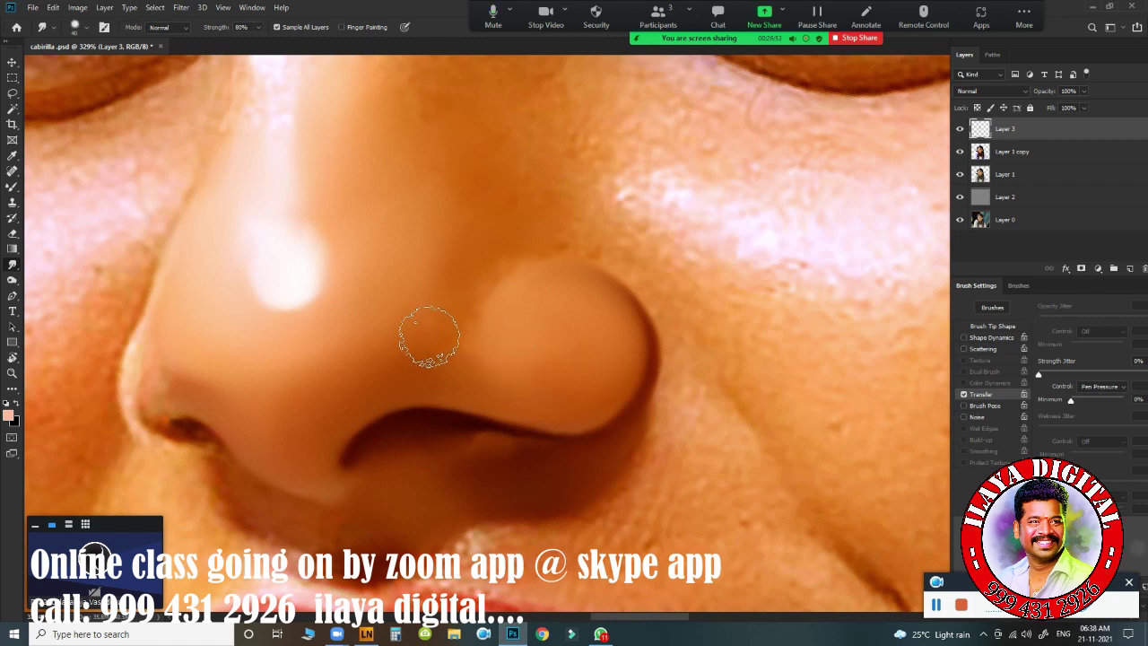
Step: Smooth the groove between the nose tip and the nostril wing, and soften the skin along the wing's upper edge toward the cheek
mouse_move(429, 336)
left_mouse_down()
mouse_move(477, 253)
mouse_move(498, 244)
mouse_move(439, 316)
mouse_move(398, 341)
mouse_move(444, 276)
mouse_move(449, 199)
mouse_move(464, 227)
mouse_move(466, 184)
mouse_move(472, 220)
mouse_move(435, 316)
left_mouse_up()
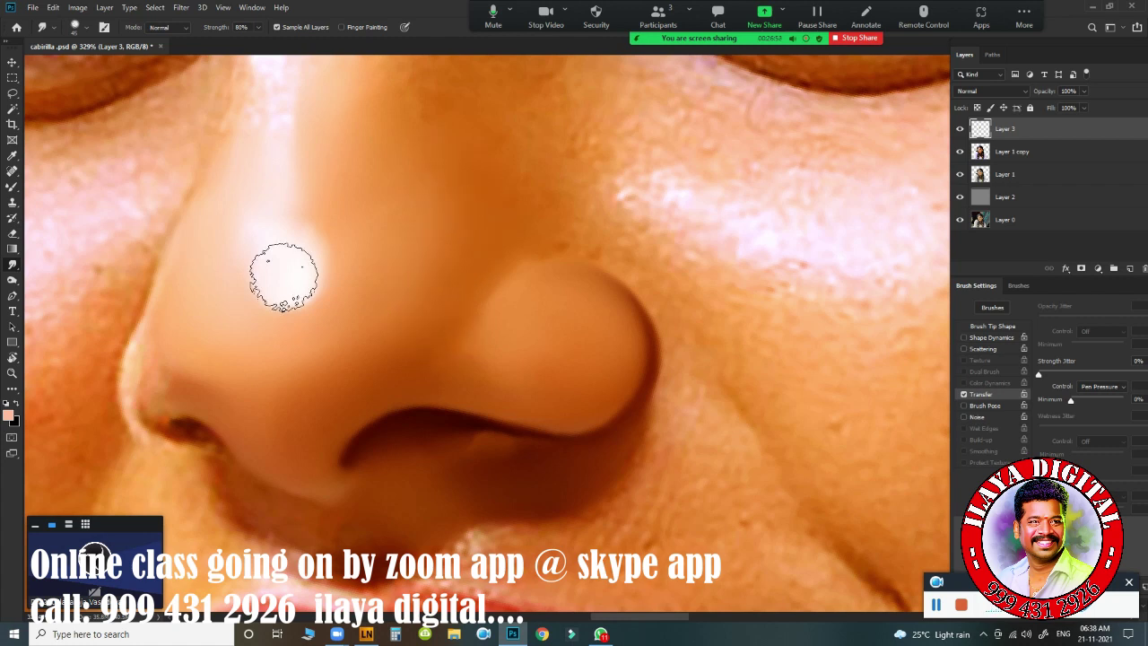
key("[")
left_click(287, 275)
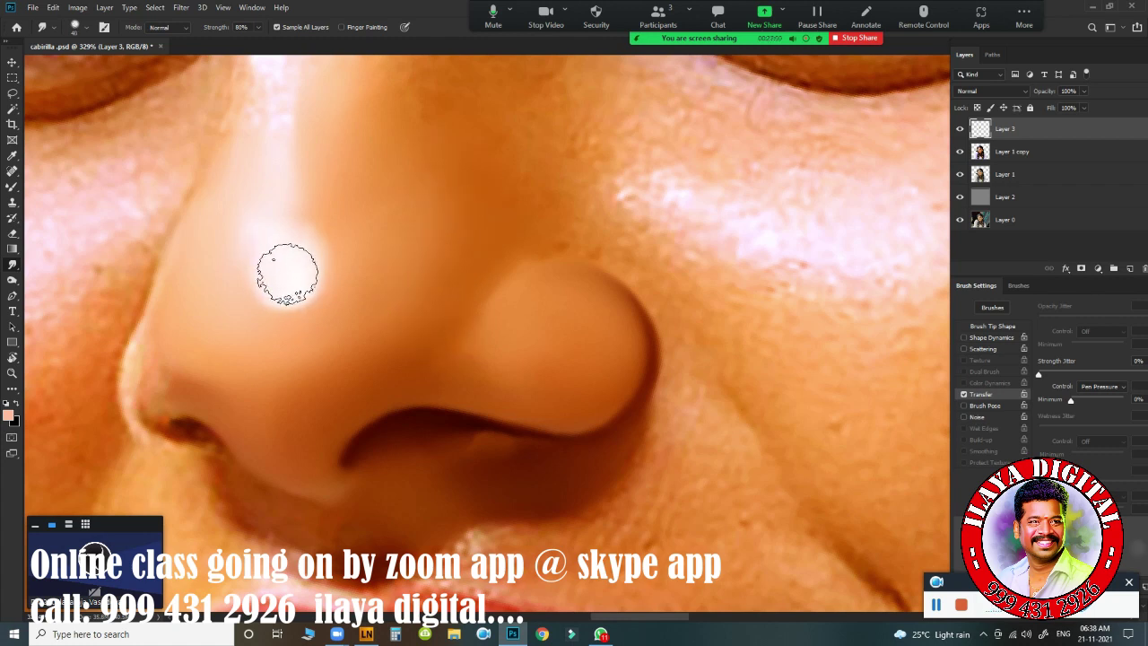
left_click_drag(499, 242, 450, 301)
left_click_drag(522, 243, 521, 238)
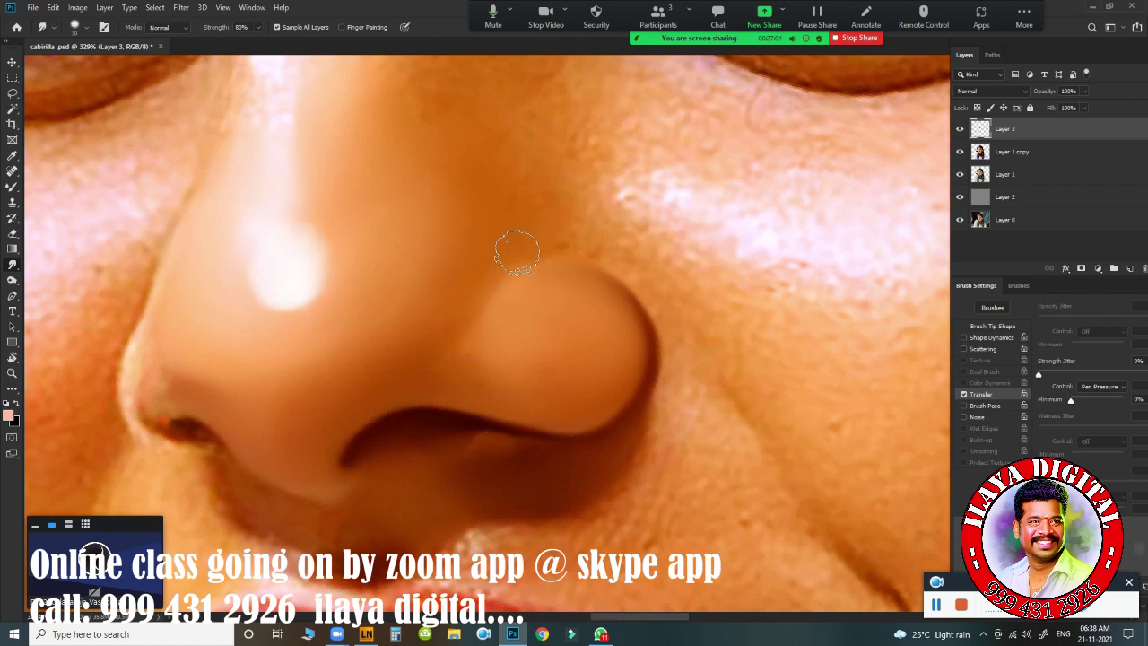
left_click(502, 256)
mouse_move(487, 314)
left_mouse_down()
mouse_move(508, 290)
mouse_move(512, 321)
mouse_move(501, 324)
mouse_move(523, 322)
mouse_move(504, 327)
mouse_move(529, 339)
left_mouse_up()
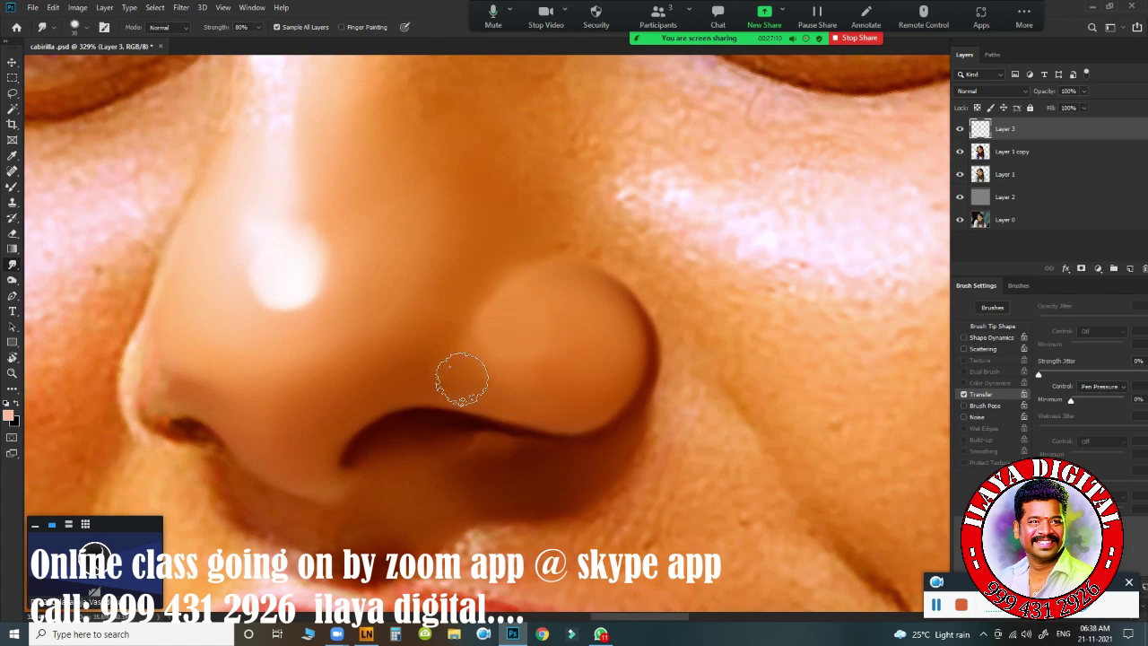
mouse_move(462, 379)
left_mouse_down()
mouse_move(526, 376)
mouse_move(579, 344)
mouse_move(567, 326)
mouse_move(558, 359)
mouse_move(495, 261)
mouse_move(520, 247)
mouse_move(466, 286)
mouse_move(540, 244)
mouse_move(469, 282)
mouse_move(455, 305)
mouse_move(488, 279)
mouse_move(459, 362)
mouse_move(455, 221)
mouse_move(440, 295)
mouse_move(455, 239)
mouse_move(441, 277)
mouse_move(449, 219)
left_mouse_up()
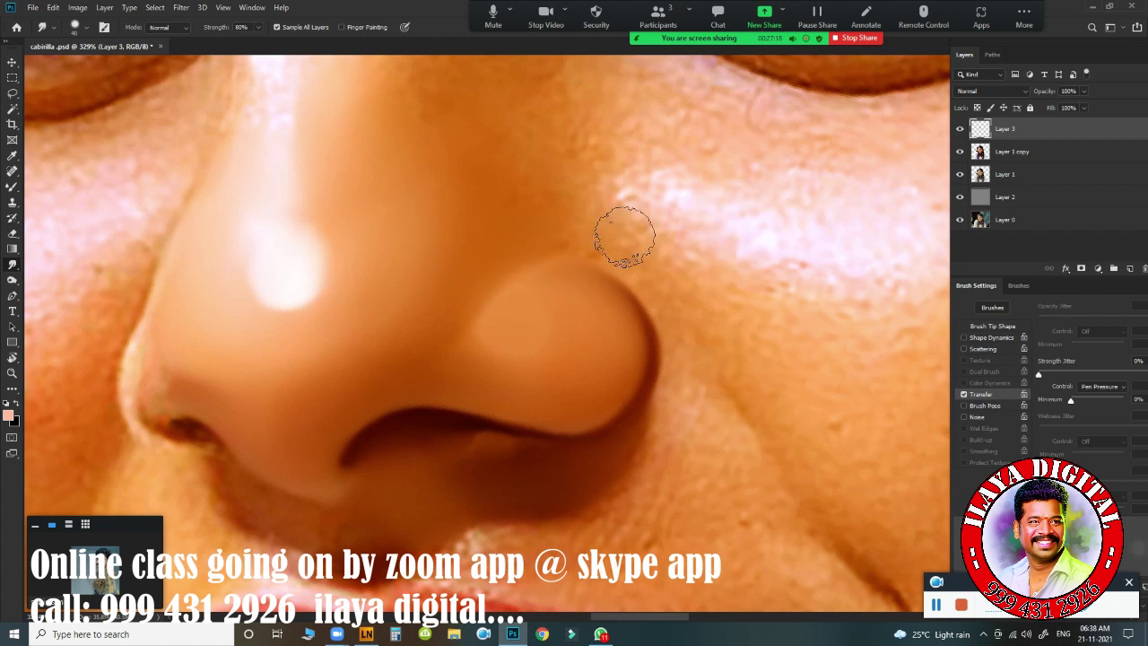
left_click_drag(607, 257, 539, 251)
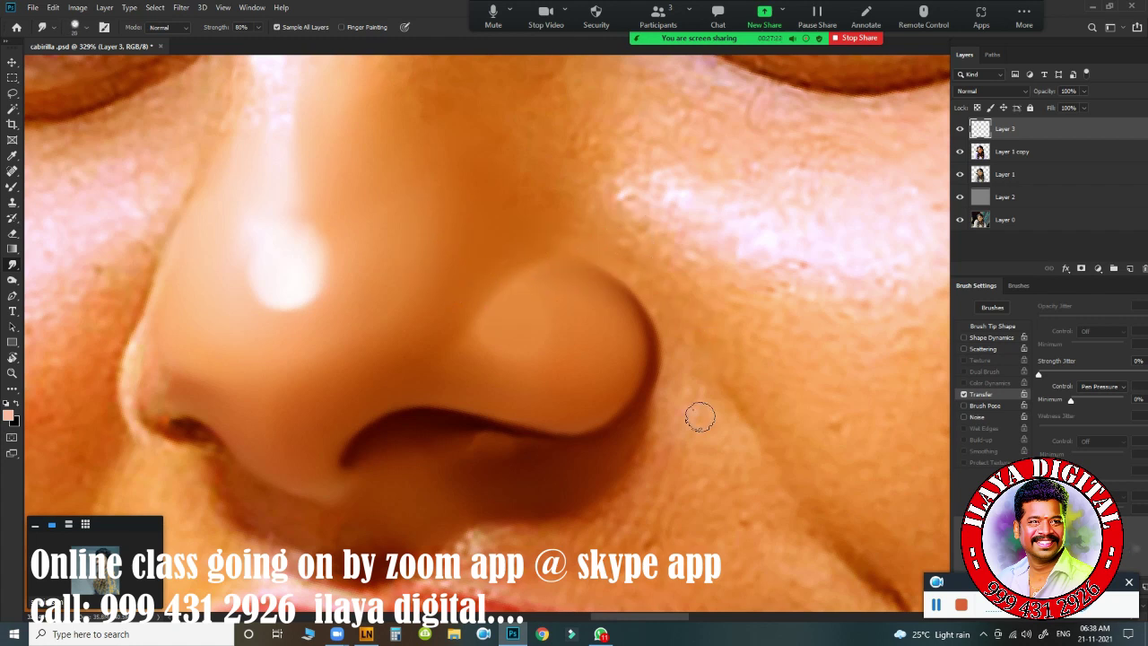
Step: Trace the smile line from beside the nostril to the mouth corner with the Smudge tool and Mixer Brush, smoothing patches of skin beside it
left_click_drag(699, 416, 676, 409)
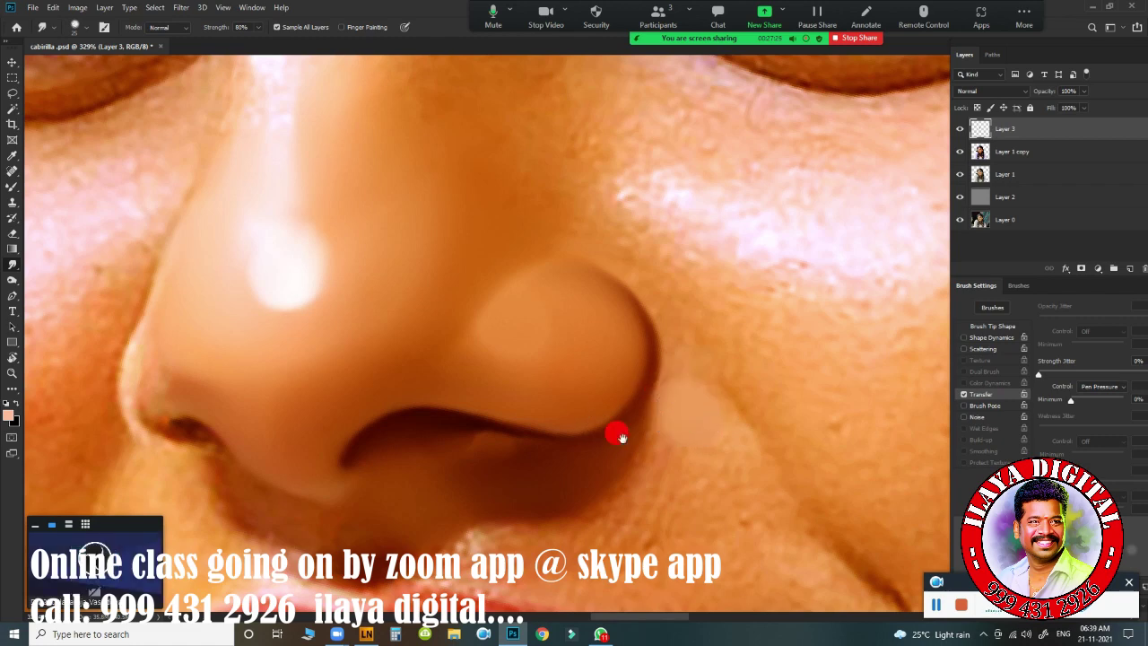
left_click_drag(621, 436, 442, 239)
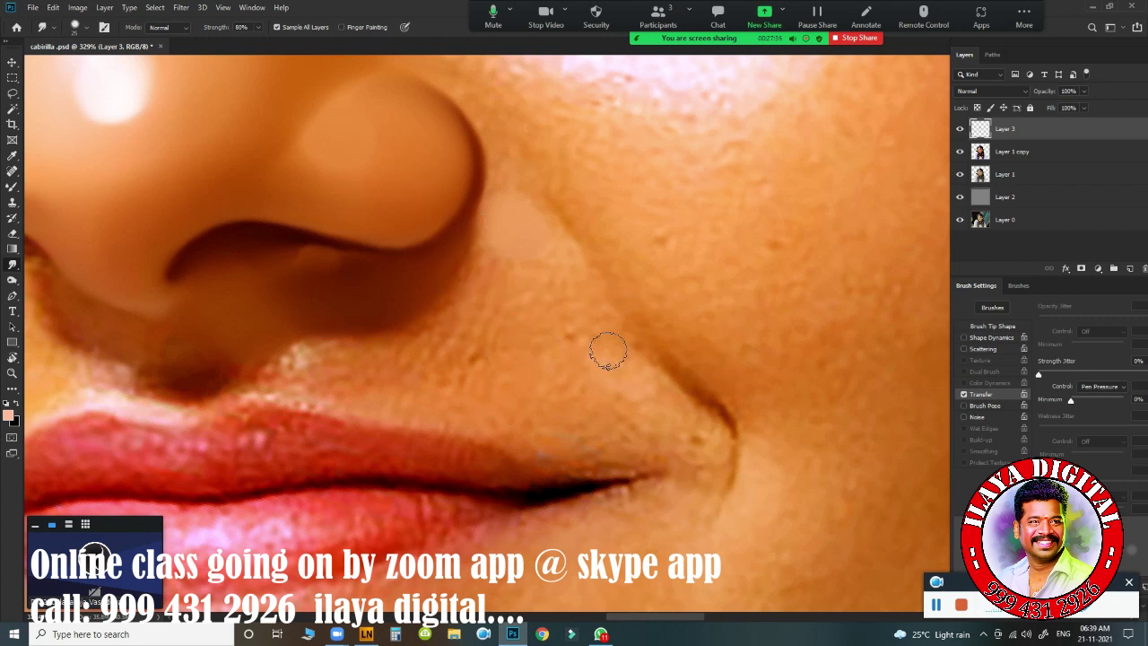
mouse_move(619, 376)
left_mouse_down()
mouse_move(633, 379)
mouse_move(595, 328)
left_mouse_up()
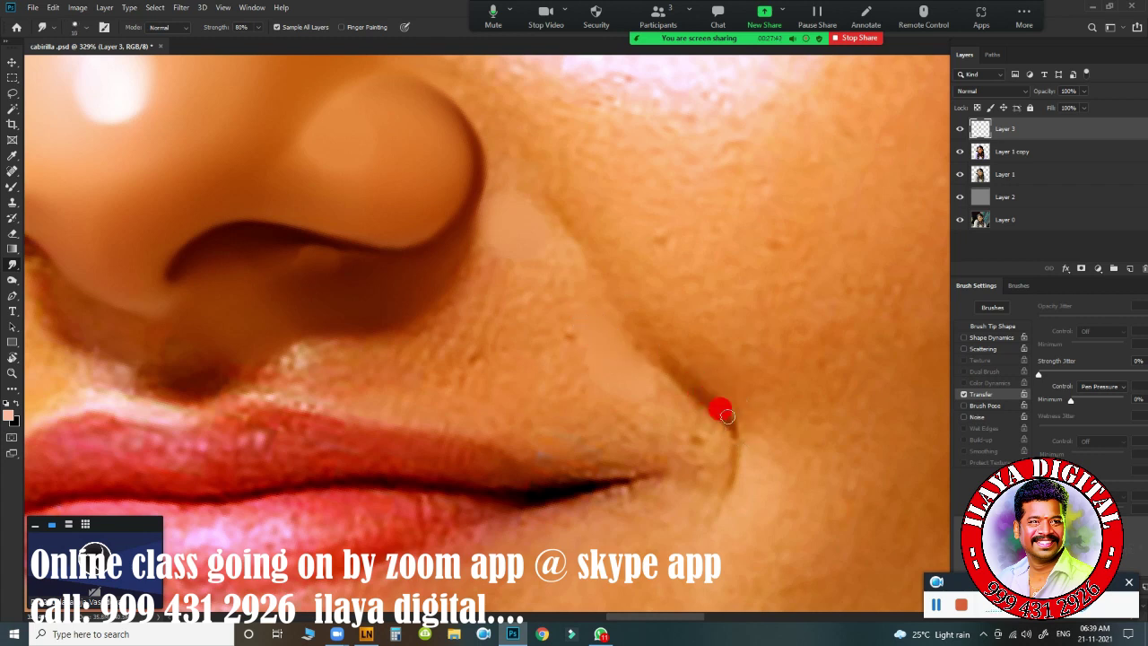
left_click_drag(732, 443, 717, 412)
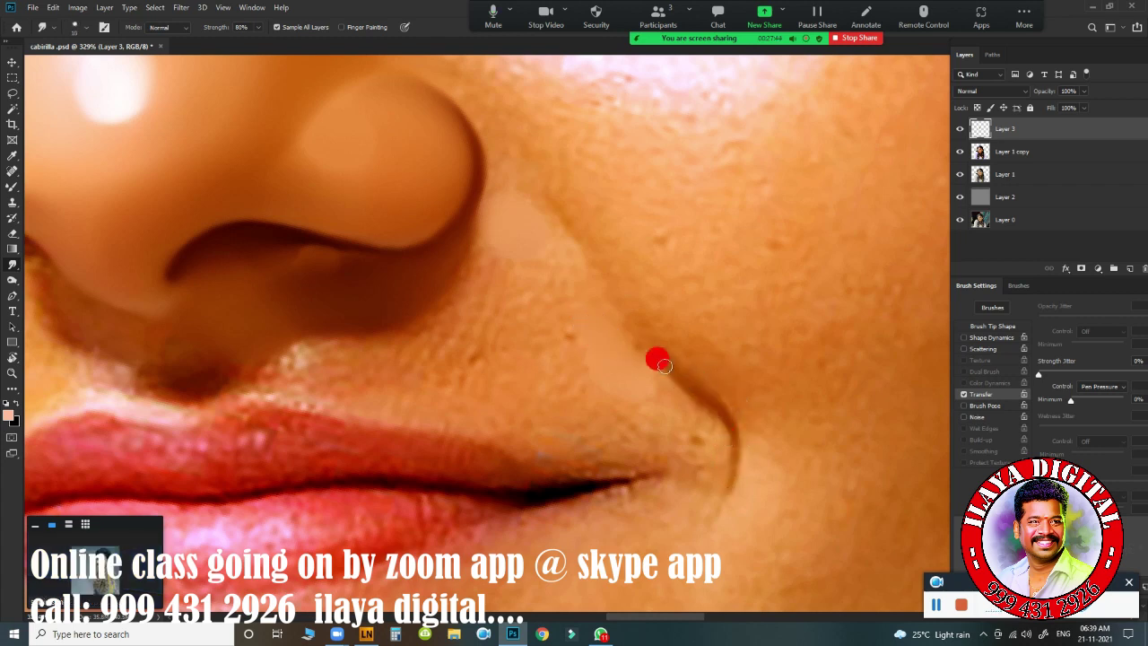
left_click_drag(638, 348, 634, 330)
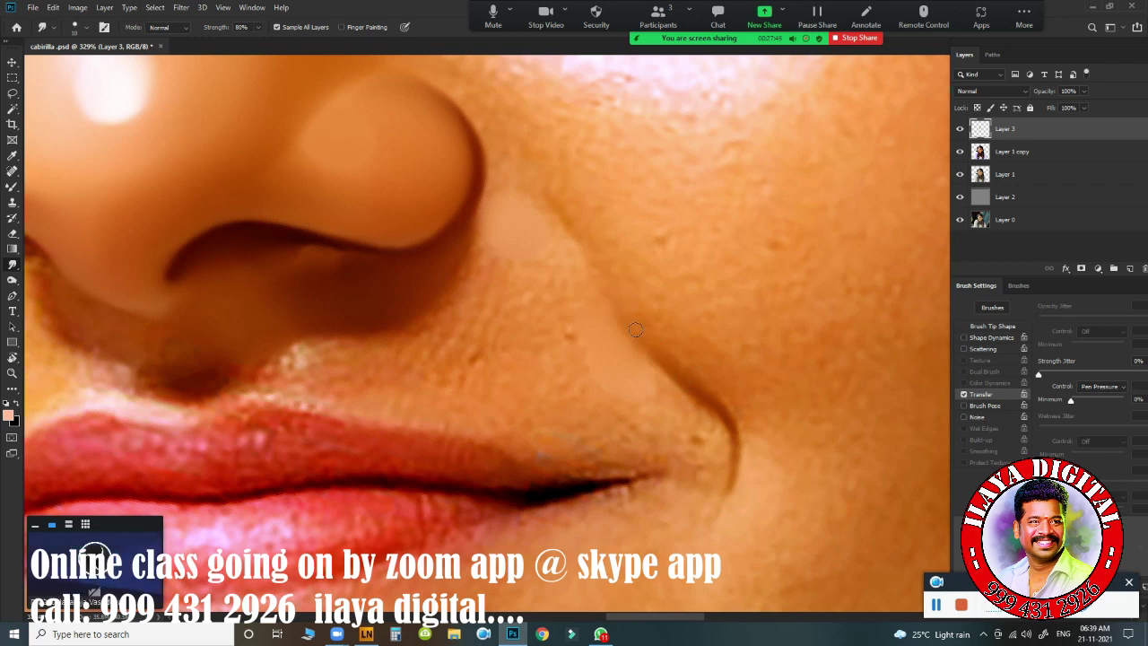
key("b")
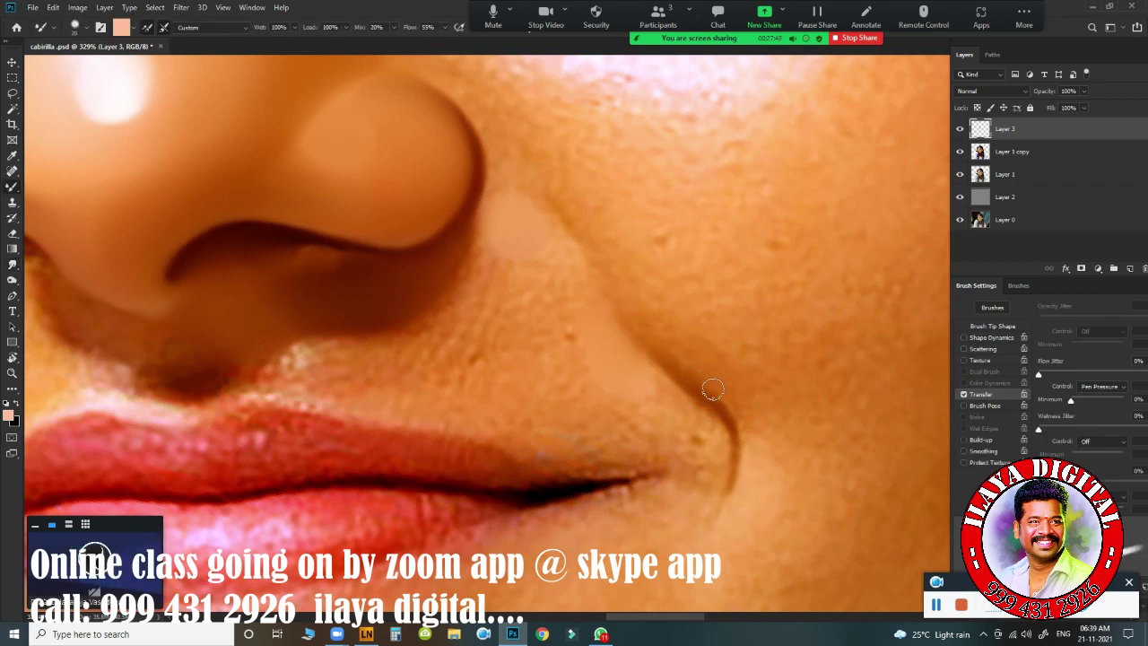
left_click_drag(598, 289, 622, 310)
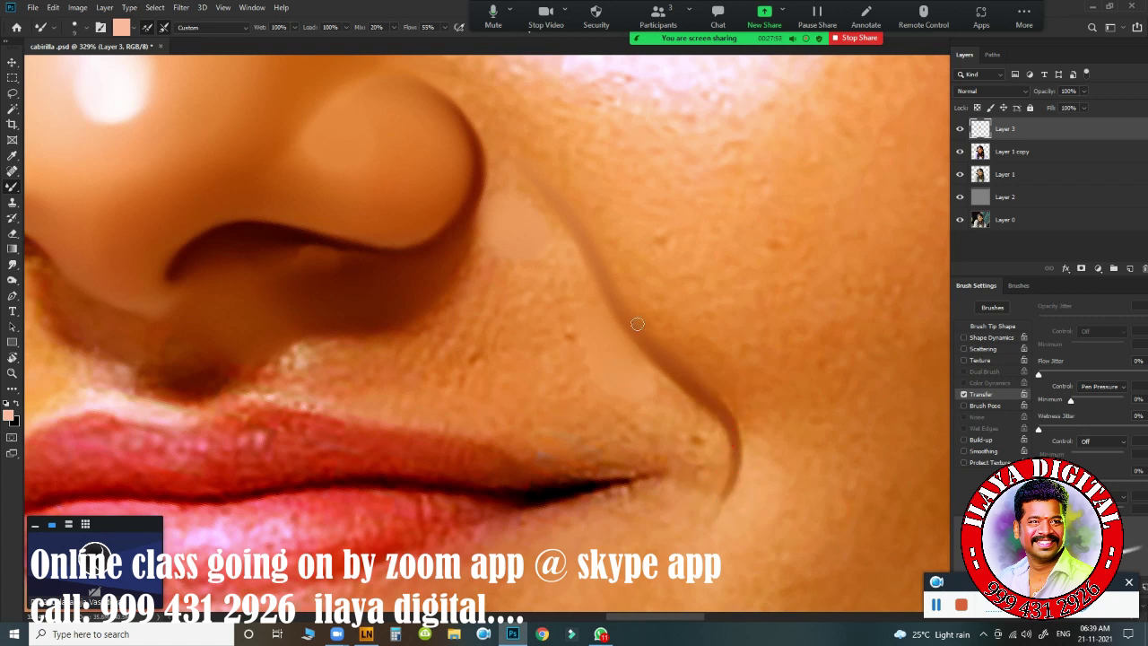
Step: Smudge away the skin texture in the area between the nostril wing, the smile line and the upper lip
key("r")
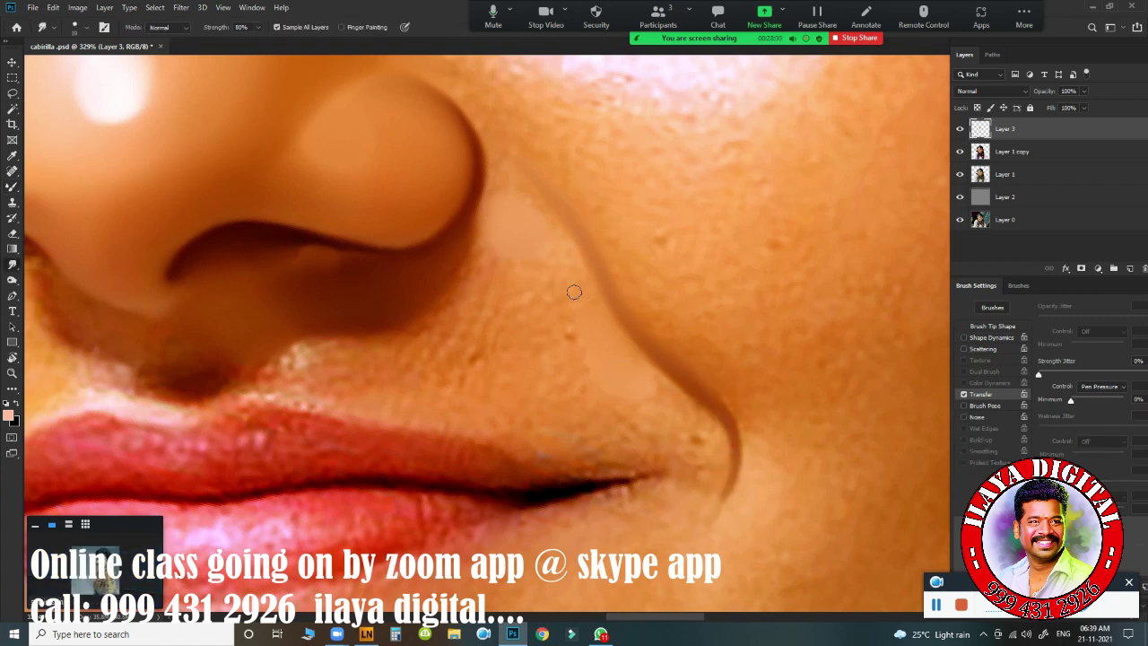
mouse_move(552, 255)
left_mouse_down()
mouse_move(592, 339)
mouse_move(673, 411)
mouse_move(617, 417)
mouse_move(700, 447)
mouse_move(679, 422)
mouse_move(628, 412)
left_mouse_up()
mouse_move(516, 314)
left_mouse_down()
mouse_move(494, 278)
mouse_move(484, 296)
mouse_move(544, 302)
mouse_move(539, 317)
mouse_move(461, 325)
mouse_move(493, 296)
left_mouse_up()
mouse_move(466, 336)
left_mouse_down()
mouse_move(500, 320)
mouse_move(556, 366)
mouse_move(574, 366)
mouse_move(584, 410)
left_mouse_up()
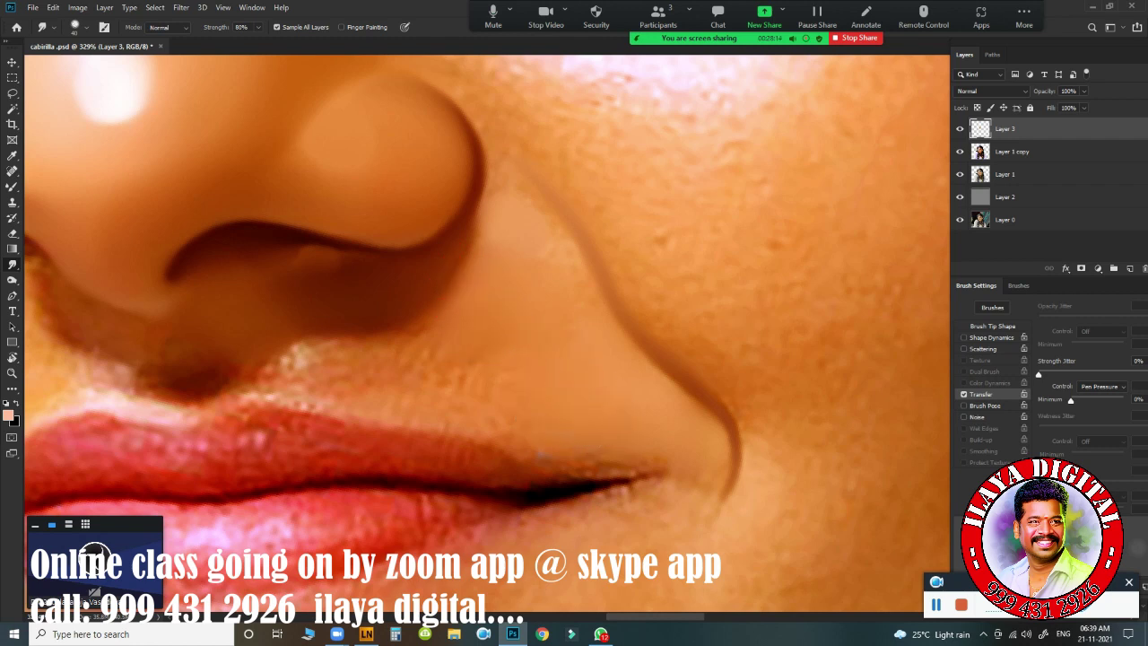
mouse_move(384, 386)
left_mouse_down()
mouse_move(346, 359)
mouse_move(357, 368)
mouse_move(421, 344)
mouse_move(440, 382)
mouse_move(467, 383)
mouse_move(410, 385)
mouse_move(474, 404)
mouse_move(500, 384)
mouse_move(523, 414)
mouse_move(518, 405)
left_mouse_up()
mouse_move(524, 301)
left_mouse_down()
mouse_move(547, 284)
mouse_move(542, 261)
mouse_move(558, 271)
mouse_move(571, 311)
mouse_move(500, 173)
mouse_move(500, 203)
mouse_move(495, 174)
left_mouse_up()
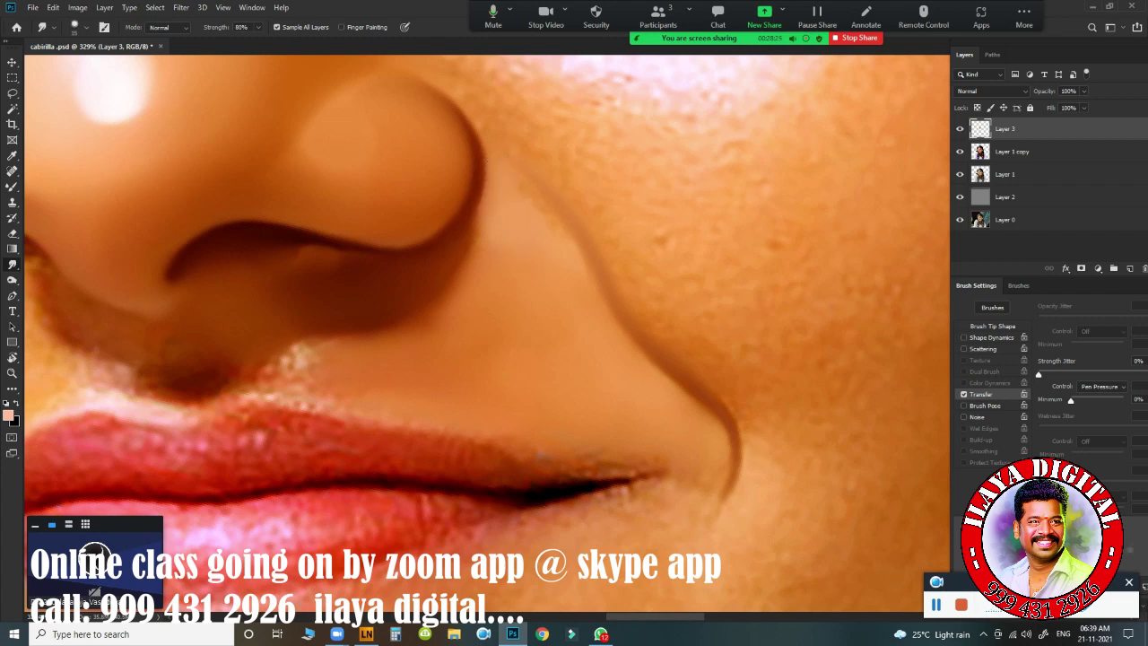
Step: Smooth the skin at the upper end of the smile line beside the nostril wing, enlarging the brush to blend it downward
left_click(562, 249)
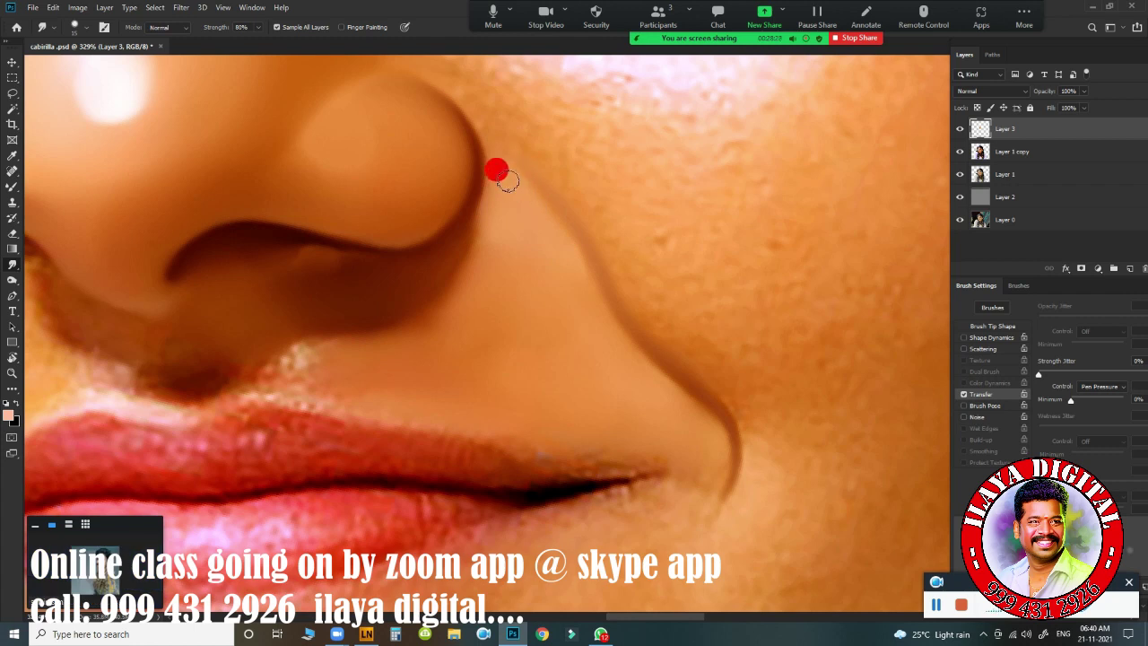
left_click_drag(507, 181, 493, 147)
key("]")
left_click_drag(543, 234, 575, 286)
key("]")
left_click_drag(476, 220, 500, 243)
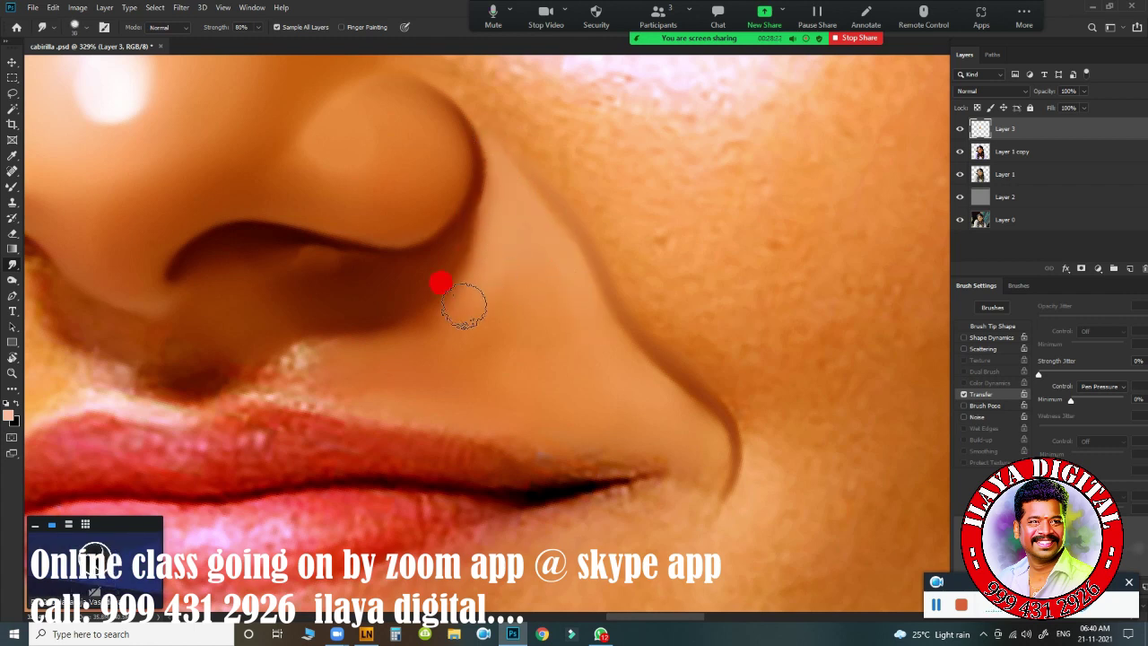
mouse_move(463, 304)
left_mouse_down()
mouse_move(499, 233)
mouse_move(476, 259)
mouse_move(486, 235)
mouse_move(448, 312)
mouse_move(414, 330)
mouse_move(494, 231)
mouse_move(454, 323)
mouse_move(389, 340)
mouse_move(466, 292)
mouse_move(533, 332)
mouse_move(533, 308)
mouse_move(580, 349)
mouse_move(579, 302)
mouse_move(620, 367)
mouse_move(570, 304)
left_mouse_up()
mouse_move(660, 405)
left_mouse_down()
mouse_move(583, 339)
mouse_move(529, 247)
left_mouse_up()
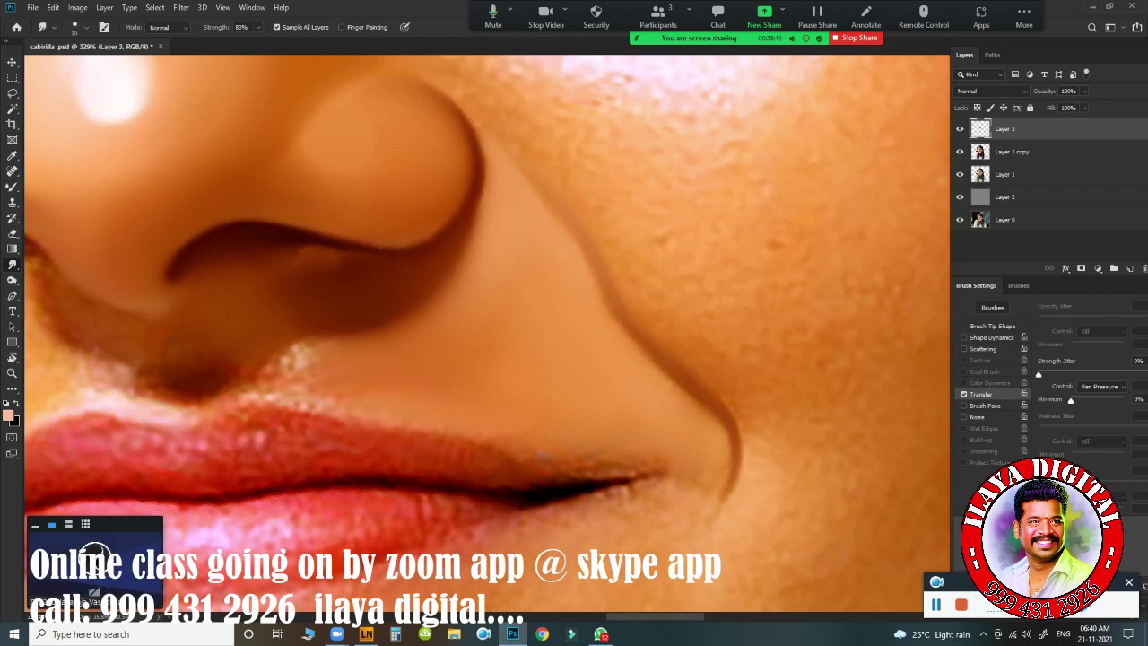
Step: Refine the edge of the smile line and blend the skin along its inner side
left_click_drag(586, 248, 542, 194)
left_click_drag(577, 245, 531, 190)
mouse_move(599, 325)
left_mouse_down()
mouse_move(675, 405)
mouse_move(651, 406)
left_mouse_up()
mouse_move(520, 284)
left_mouse_down()
mouse_move(468, 228)
mouse_move(499, 228)
left_mouse_up()
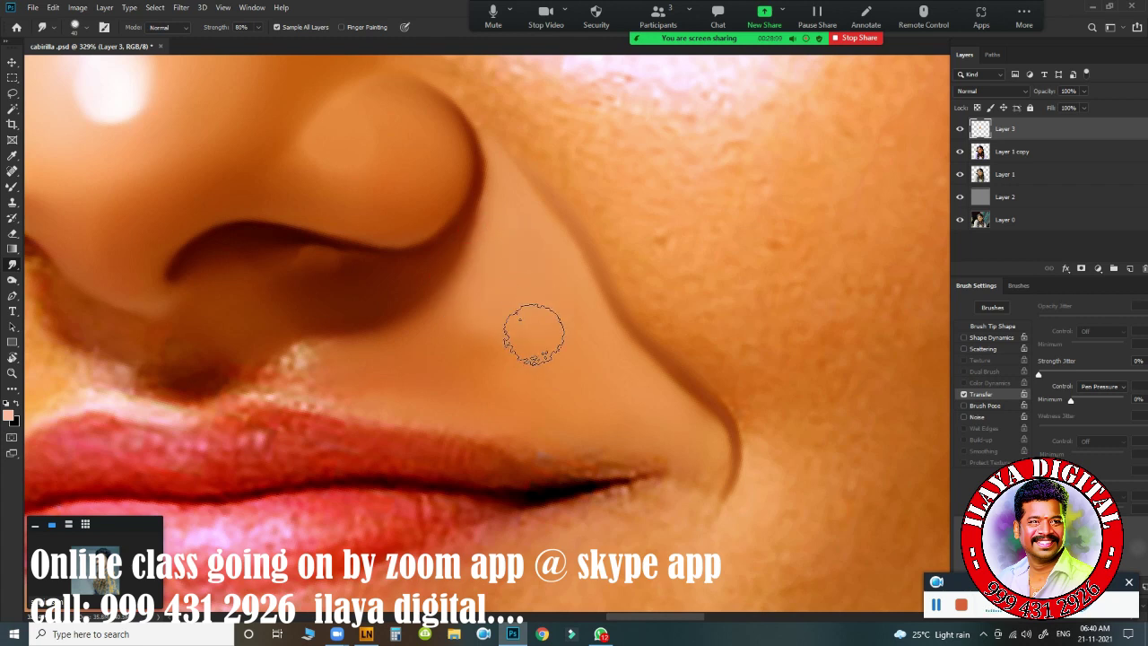
Step: Smooth the skin around the mouth corner and soften the shadow edge under the nostril wing with a larger brush
mouse_move(421, 315)
left_mouse_down()
mouse_move(409, 310)
mouse_move(465, 263)
mouse_move(425, 284)
mouse_move(453, 256)
mouse_move(459, 333)
mouse_move(526, 325)
mouse_move(476, 350)
mouse_move(525, 351)
mouse_move(534, 383)
mouse_move(504, 375)
mouse_move(608, 395)
mouse_move(468, 370)
left_mouse_up()
mouse_move(643, 433)
left_mouse_down()
mouse_move(610, 418)
mouse_move(681, 428)
mouse_move(703, 443)
mouse_move(697, 453)
left_mouse_up()
mouse_move(673, 505)
left_mouse_down()
mouse_move(693, 459)
mouse_move(703, 460)
mouse_move(690, 455)
mouse_move(698, 464)
mouse_move(673, 517)
mouse_move(691, 499)
mouse_move(683, 505)
mouse_move(662, 421)
mouse_move(690, 440)
left_mouse_up()
key("]")
mouse_move(436, 342)
left_mouse_down()
mouse_move(501, 249)
mouse_move(505, 200)
mouse_move(475, 180)
left_mouse_up()
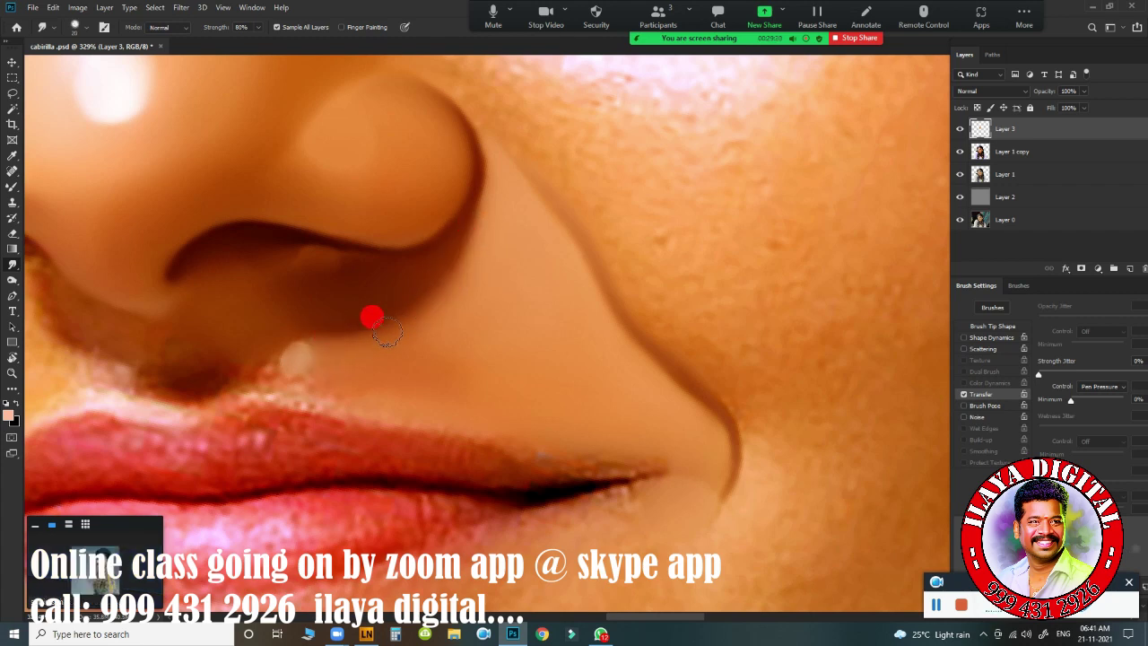
Step: Blend the light spot below the nostril and smooth the skin along the upper lip's edge
left_click_drag(256, 368, 262, 374)
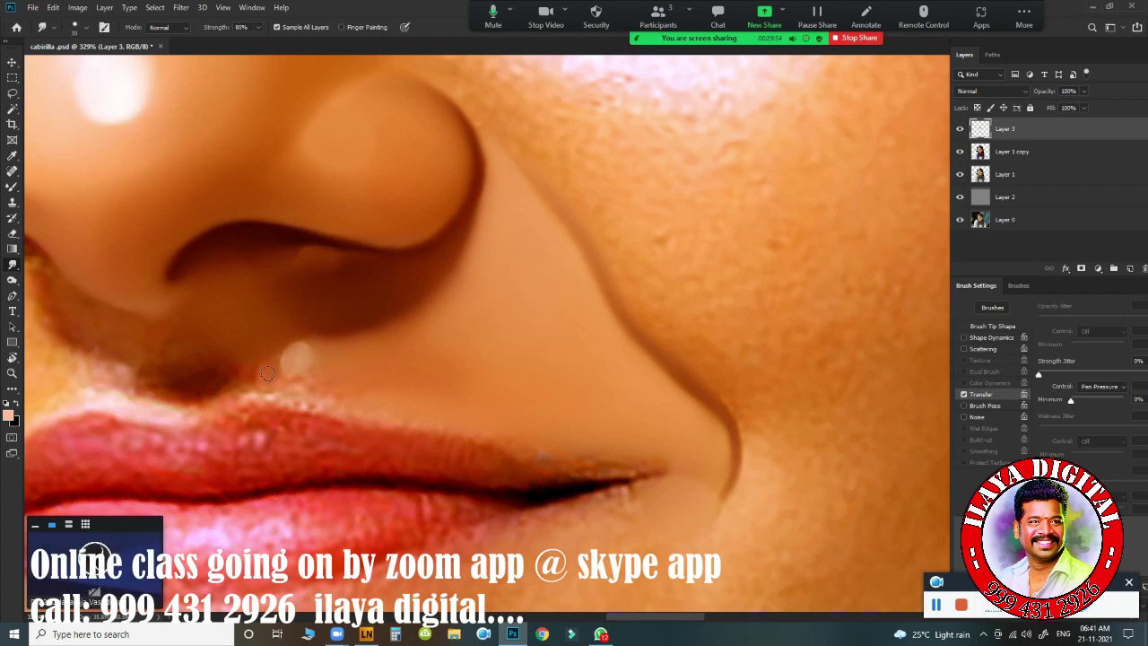
mouse_move(305, 377)
left_mouse_down()
mouse_move(285, 382)
mouse_move(484, 403)
left_mouse_up()
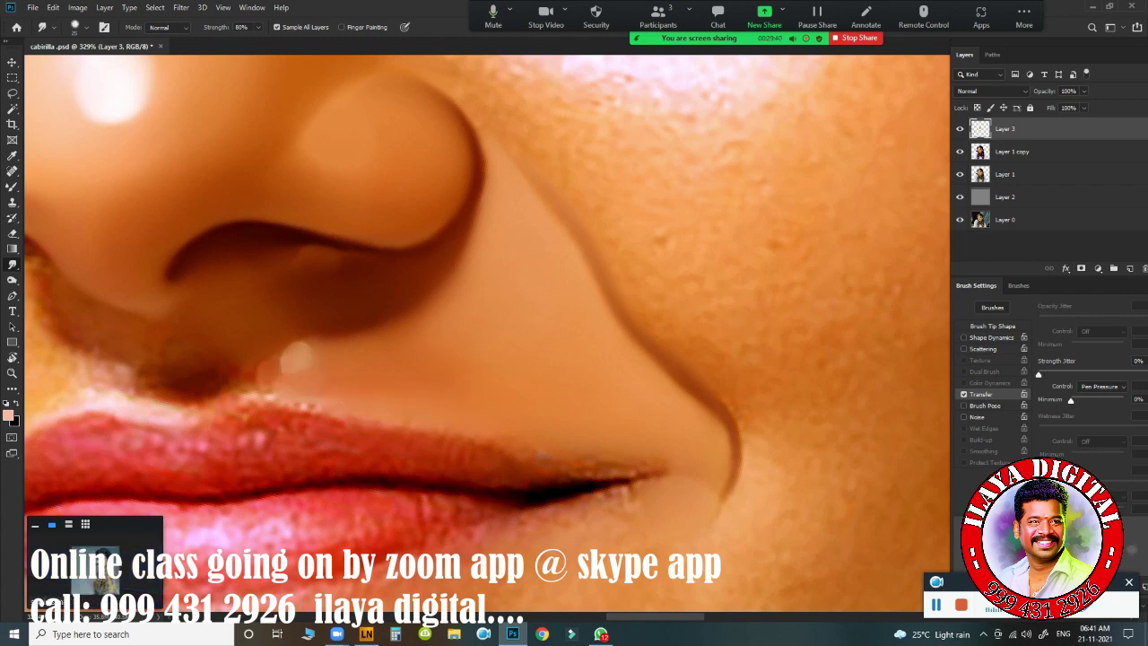
mouse_move(467, 345)
left_mouse_down()
mouse_move(442, 341)
mouse_move(466, 330)
mouse_move(446, 317)
mouse_move(466, 297)
left_mouse_up()
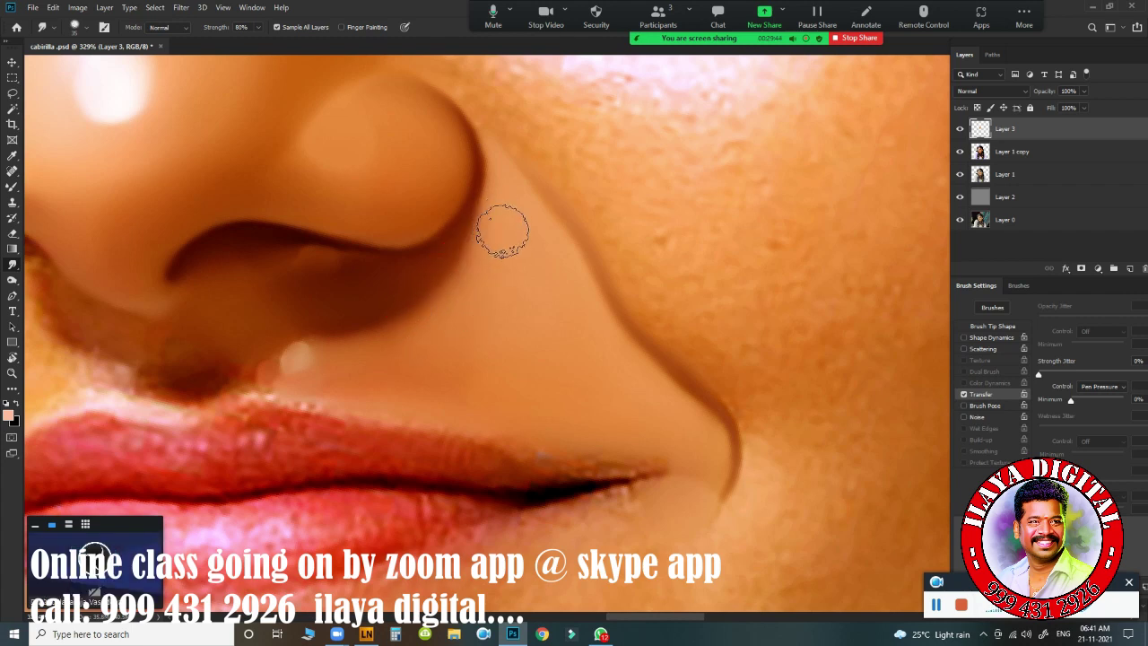
left_click_drag(295, 358, 301, 360)
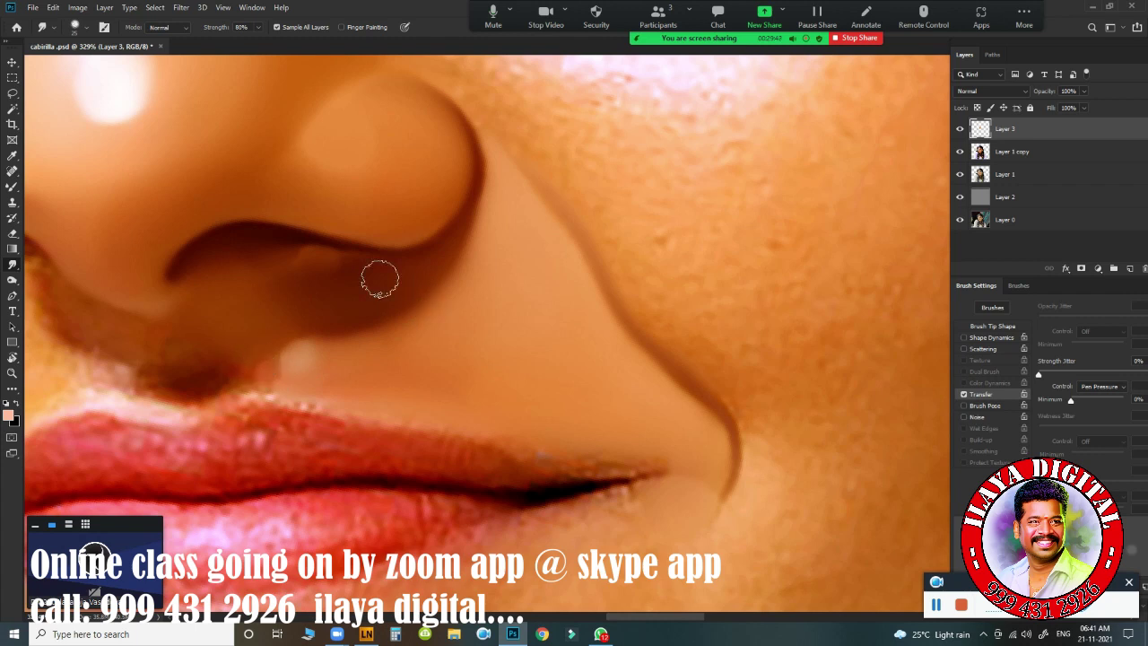
Step: Even out the dark shadow beneath the nostril and darken the outer contour of the nostril wing
mouse_move(312, 265)
left_mouse_down()
mouse_move(306, 251)
mouse_move(332, 260)
mouse_move(302, 281)
mouse_move(315, 281)
left_mouse_up()
key("]")
mouse_move(281, 272)
left_mouse_down()
mouse_move(349, 274)
mouse_move(320, 260)
mouse_move(440, 270)
mouse_move(449, 234)
mouse_move(398, 259)
mouse_move(439, 244)
mouse_move(468, 204)
left_mouse_up()
left_click_drag(434, 240, 478, 192)
mouse_move(460, 142)
left_mouse_down()
mouse_move(436, 92)
mouse_move(451, 116)
left_mouse_up()
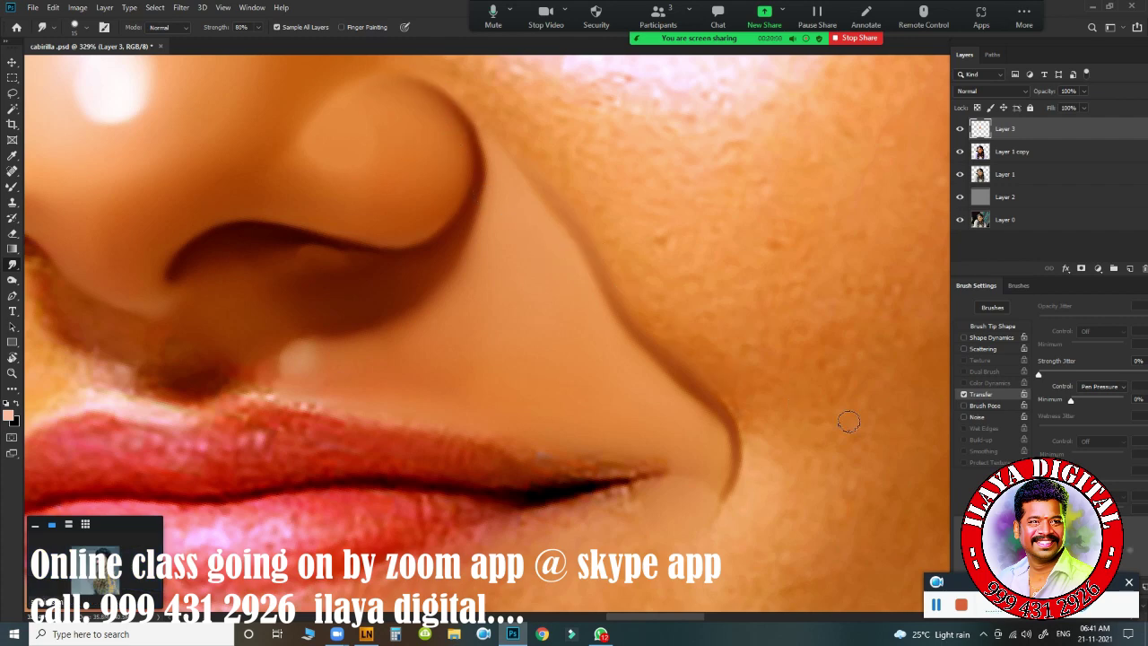
Step: Compare the face with and without the smudge layer by repeatedly hiding and showing Layer 3, leaving it visible
left_click_drag(425, 342, 377, 343)
left_click_drag(416, 380, 451, 464)
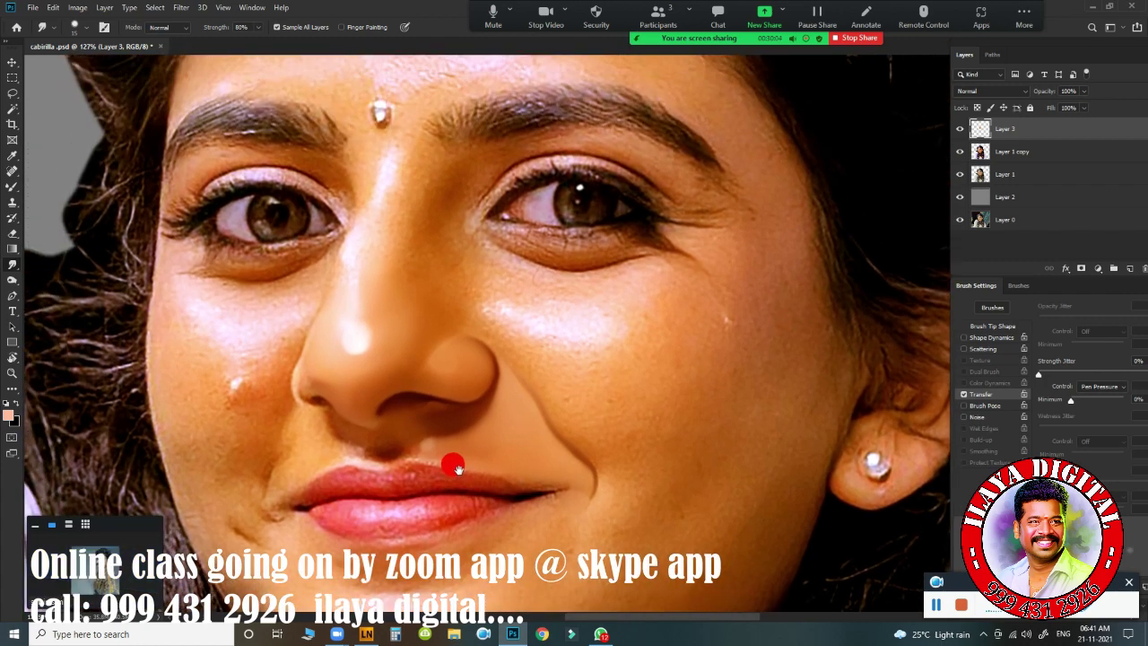
left_click(959, 129)
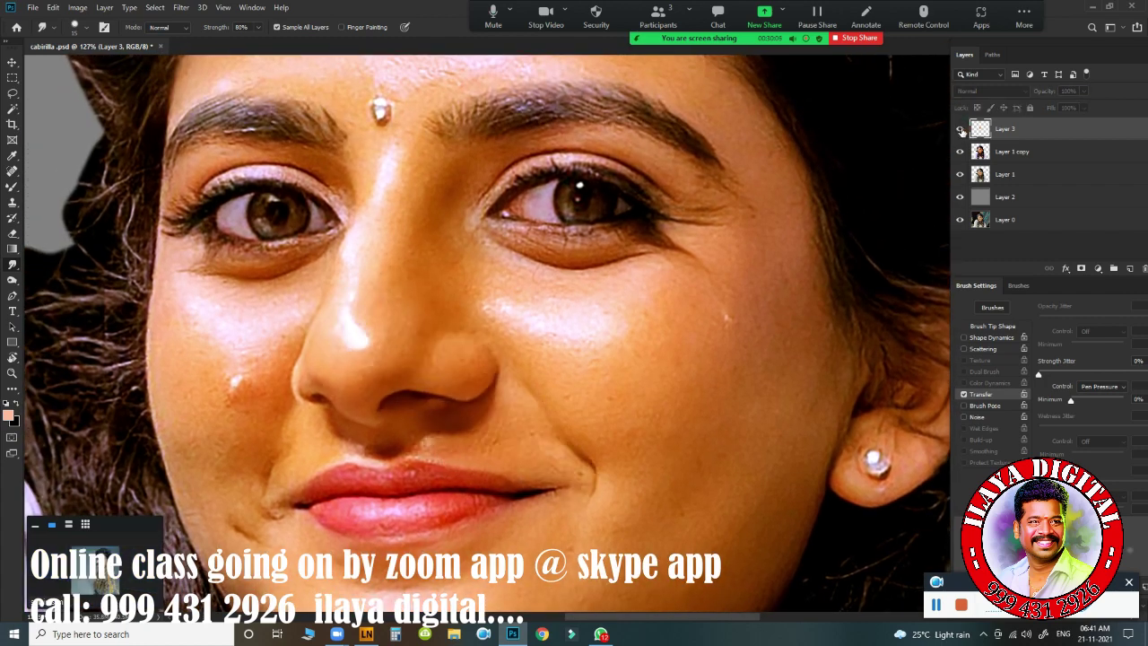
left_click(959, 129)
left_click(958, 130)
left_click(959, 130)
left_click(959, 129)
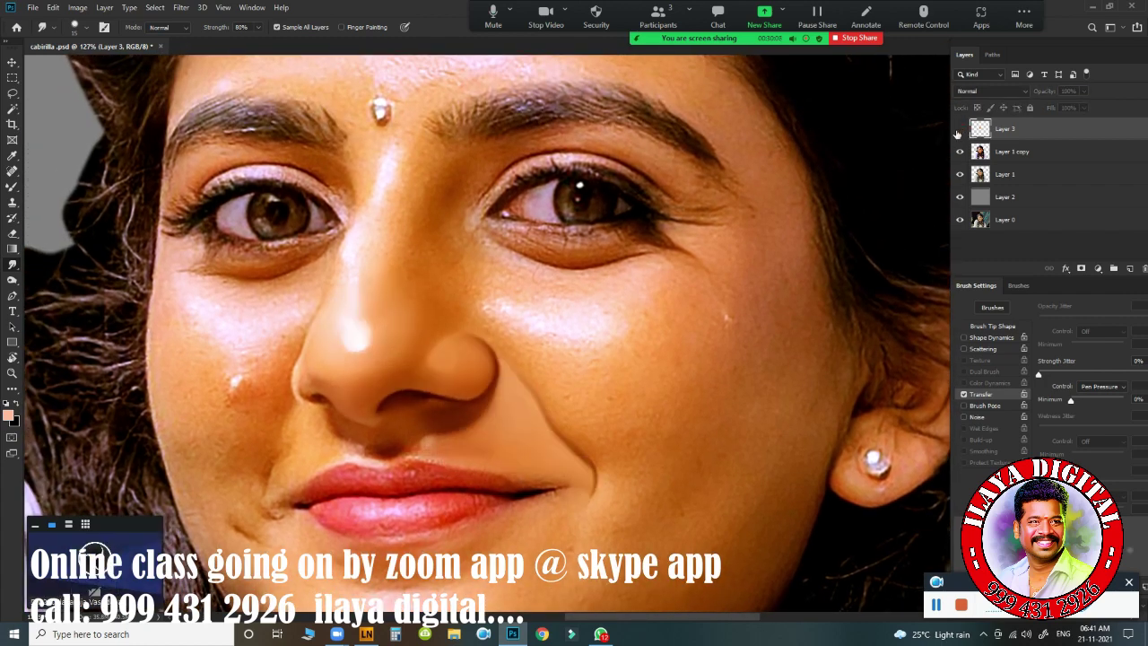
left_click(959, 130)
left_click(960, 129)
left_click(959, 129)
left_click(959, 130)
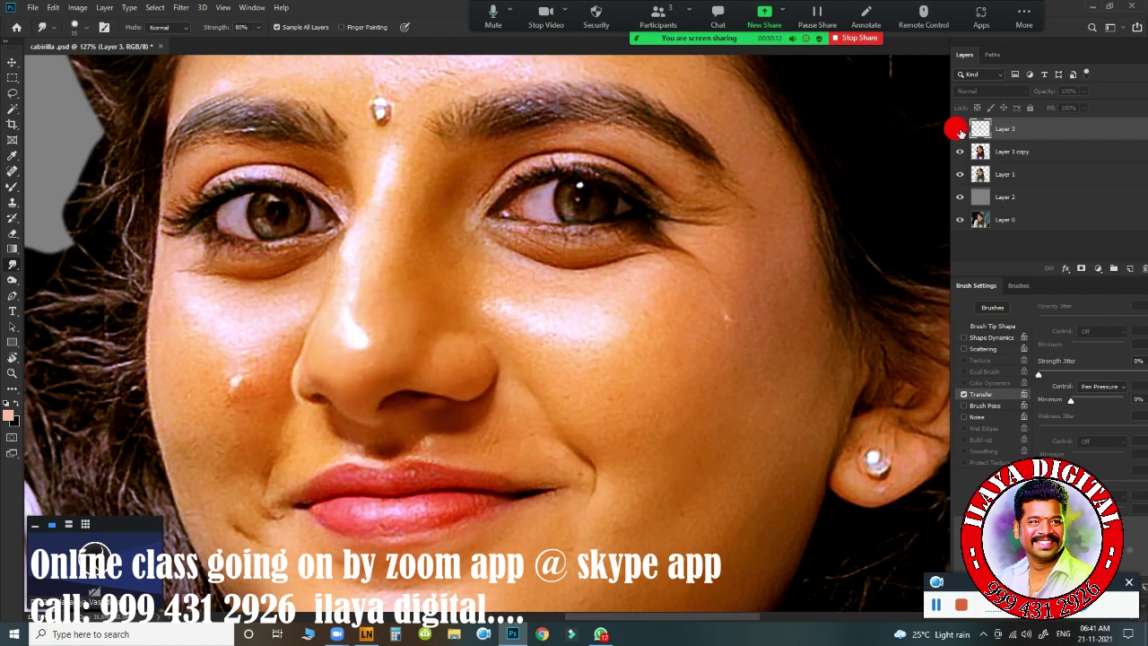
left_click(960, 129)
left_click(959, 129)
left_click(960, 129)
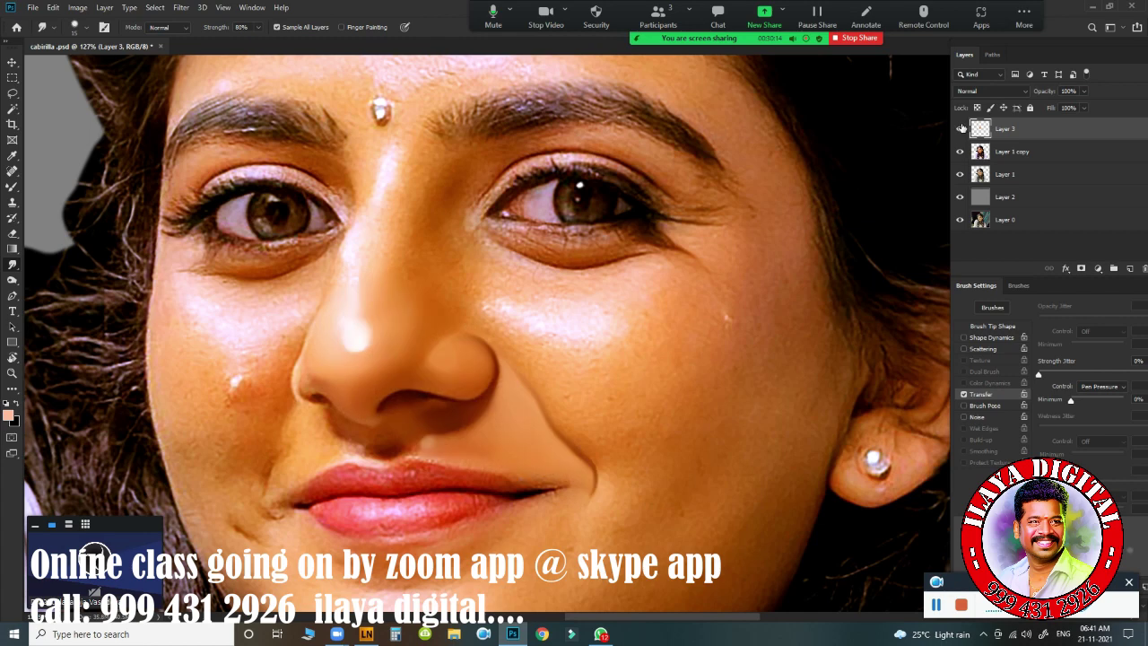
left_click(959, 129)
left_click(960, 129)
Step: Start a Pen path at the inner end of the eyebrow on the hair side and trace it down the nose's side edge
scroll(395, 373, "up", 8)
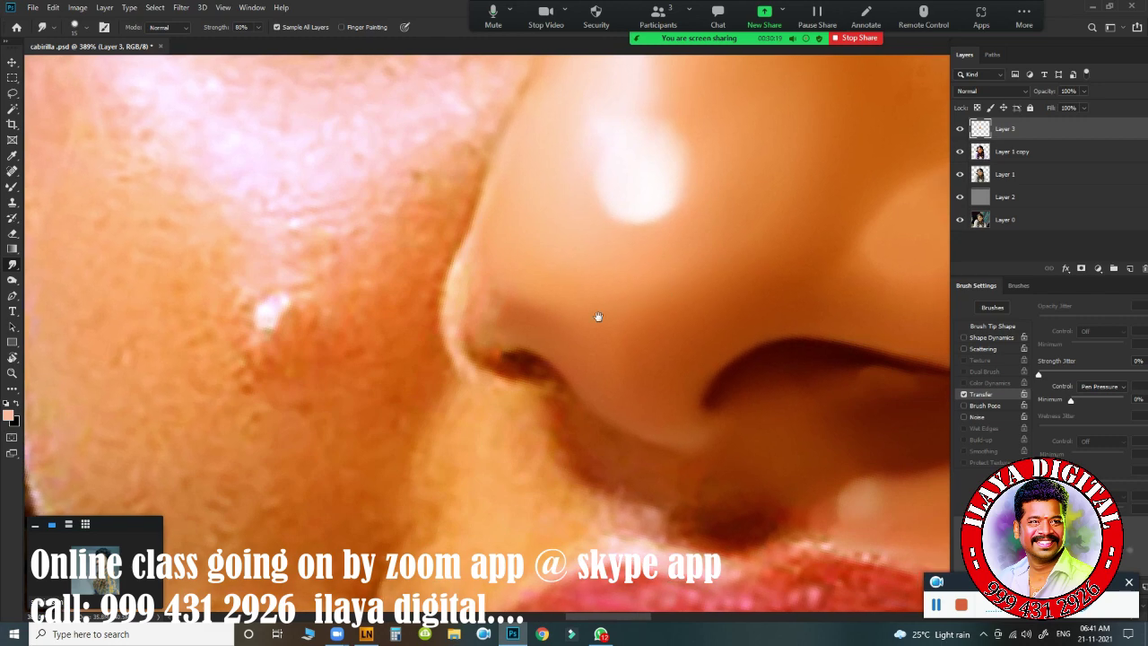
left_click(592, 271, "alt")
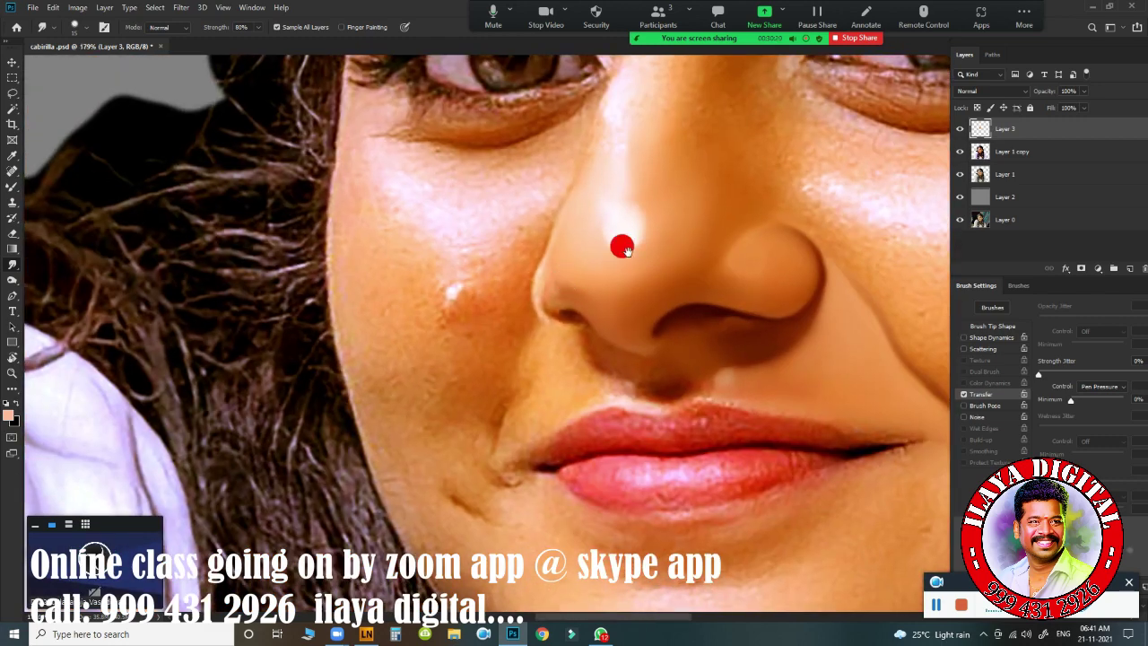
left_click_drag(622, 246, 443, 379)
left_click(458, 336, "ctrl")
scroll(457, 336, "down", 3)
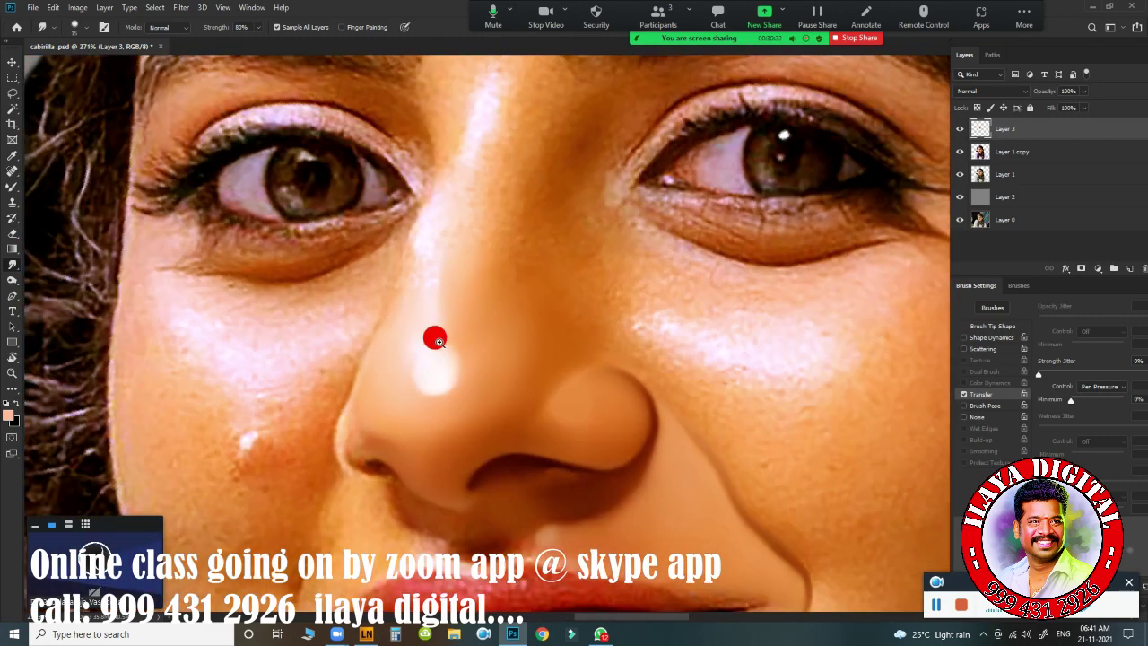
key("p")
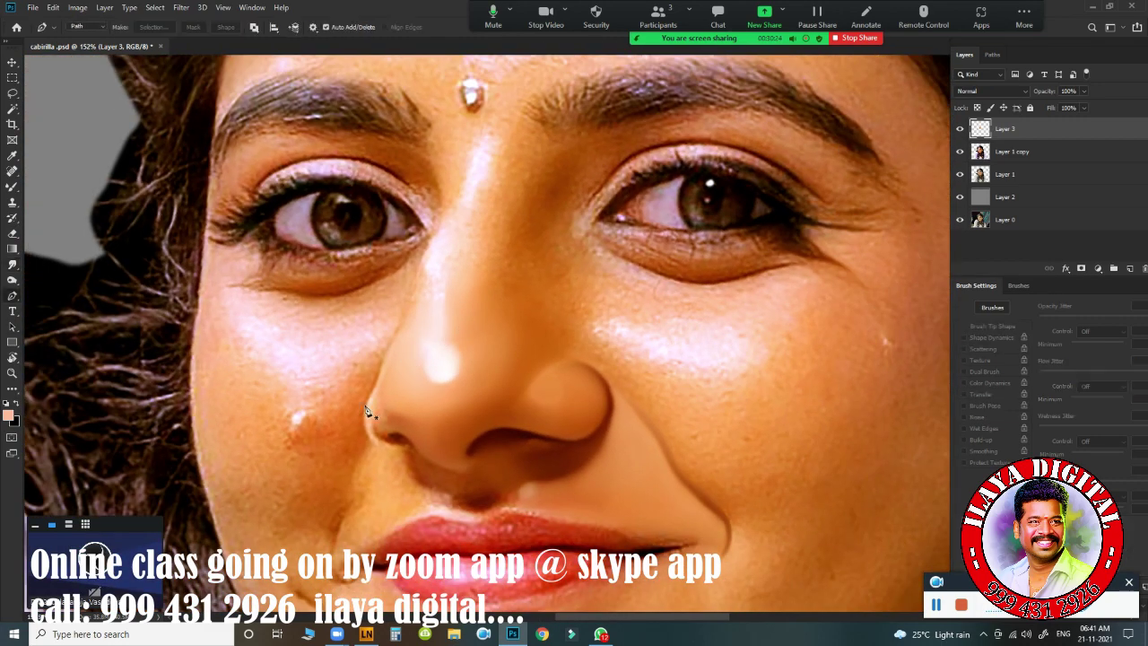
scroll(453, 253, "up", 1)
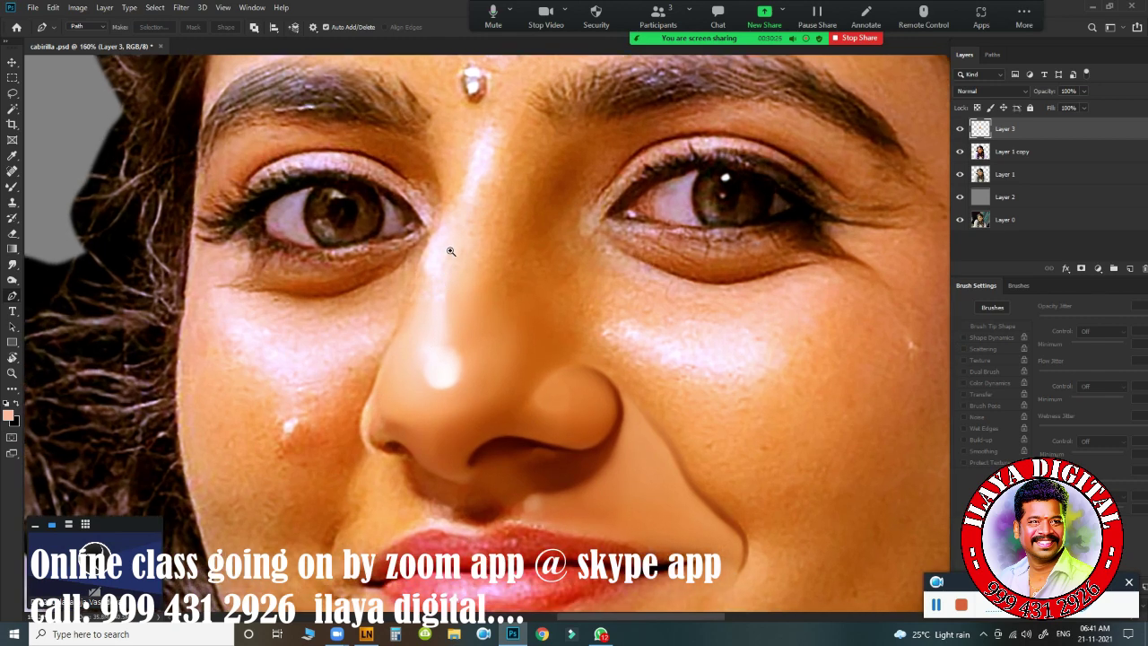
left_click(412, 137)
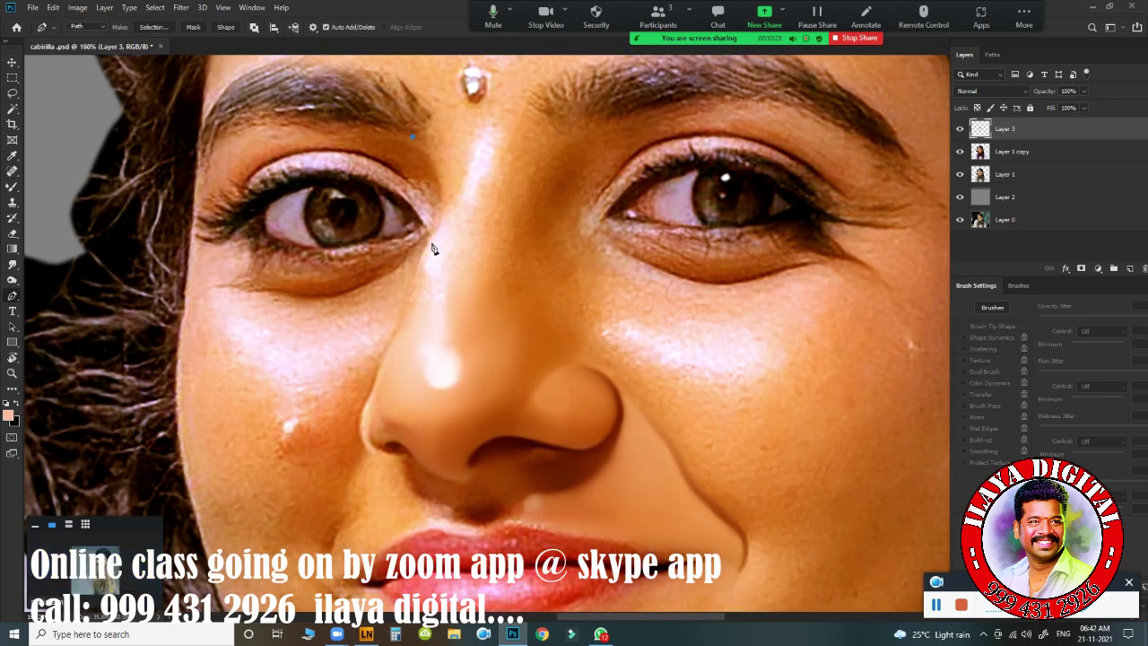
left_click_drag(435, 233, 415, 281)
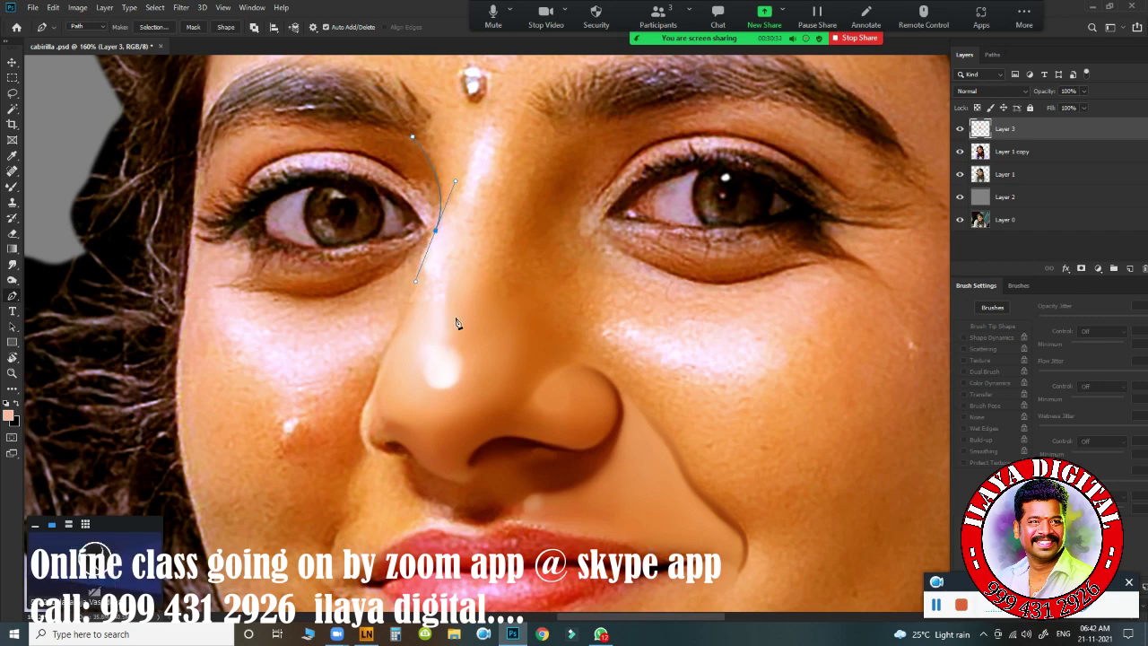
left_click_drag(466, 320, 561, 187)
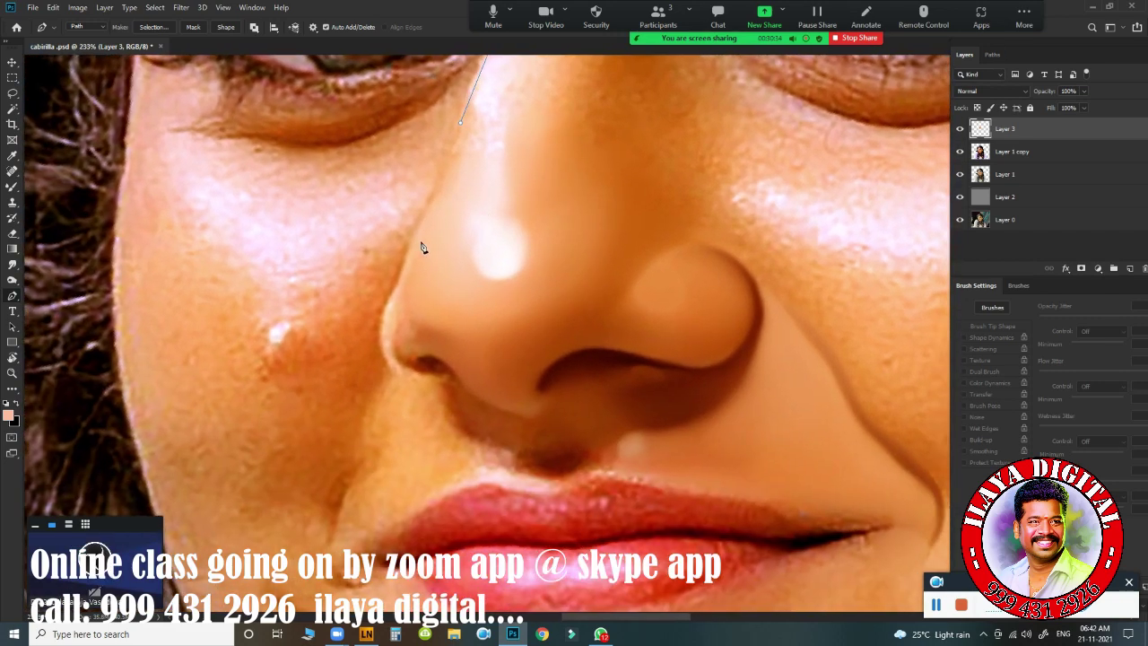
left_click_drag(407, 248, 385, 281)
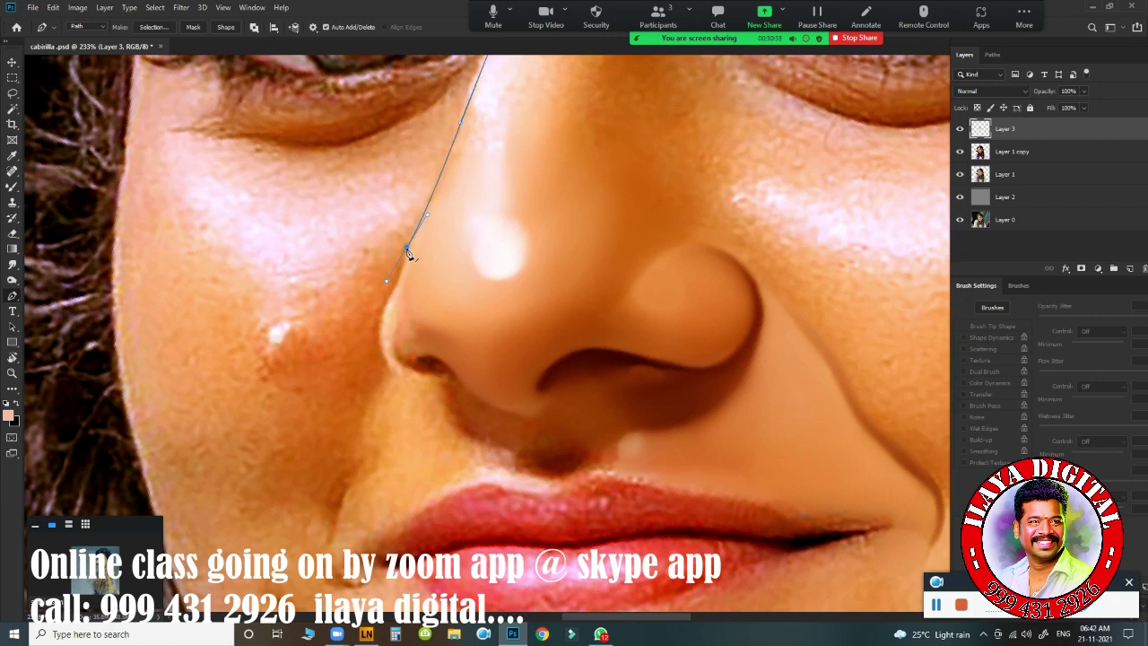
Step: Continue the path around the small nostril and along the underside of the nose tip
left_click(407, 249, "alt")
left_click_drag(410, 377, 458, 388)
left_click_drag(580, 505, 647, 381)
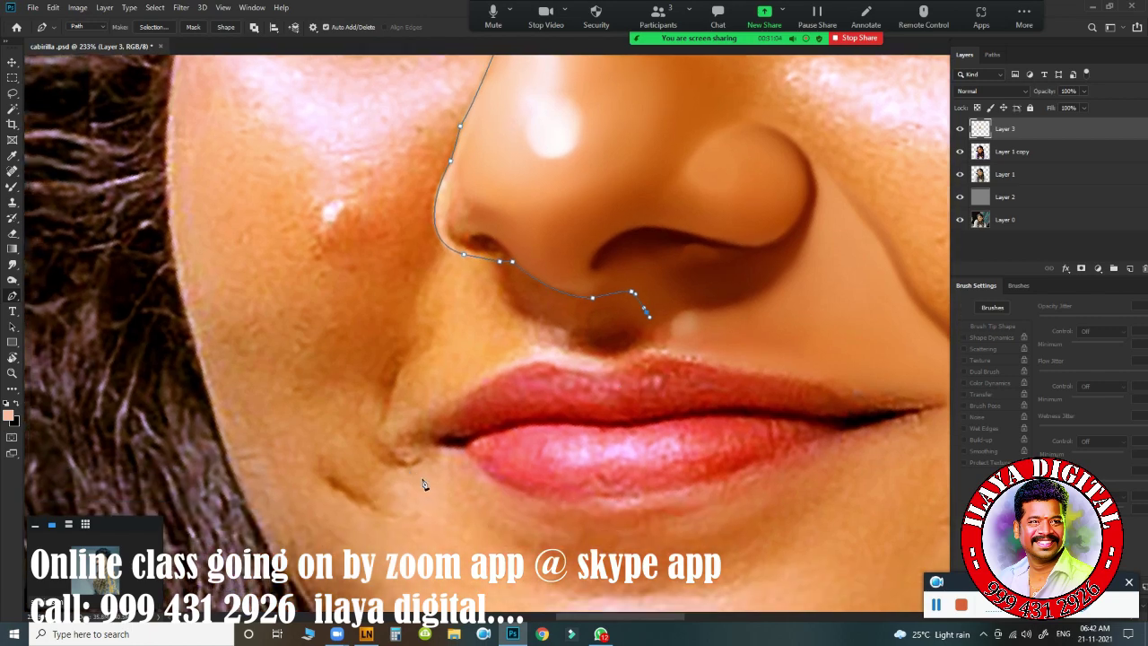
Step: Run the path from under the nose up the shaded side of the bridge to the opposite eyebrow's inner end
left_click_drag(568, 426, 539, 462)
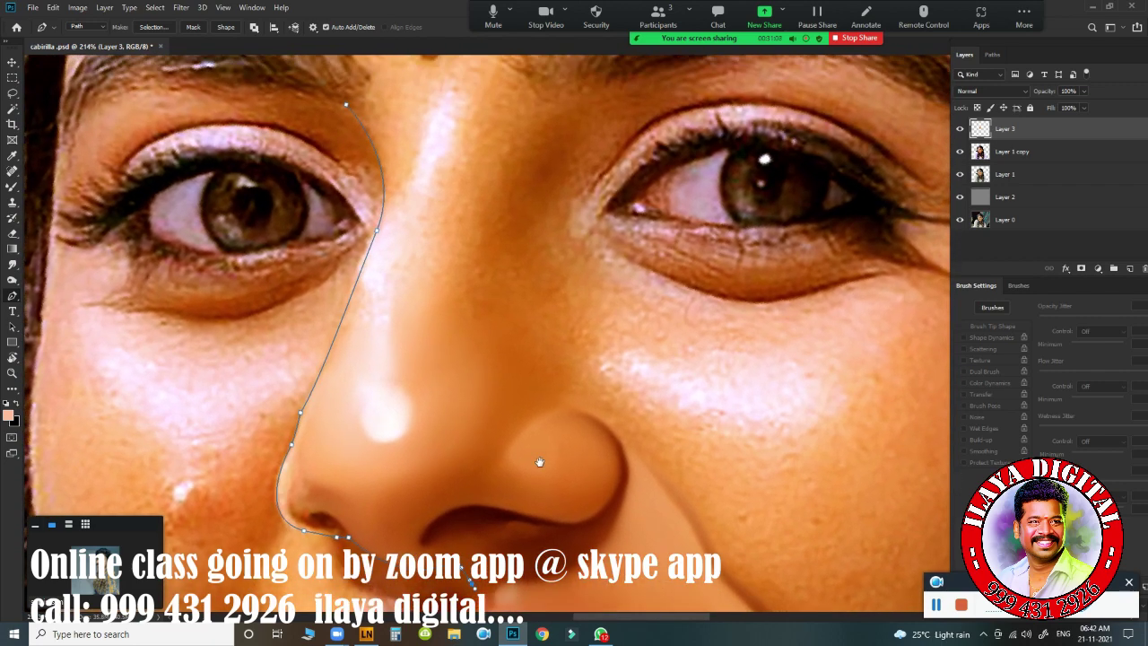
left_click_drag(536, 418, 615, 284)
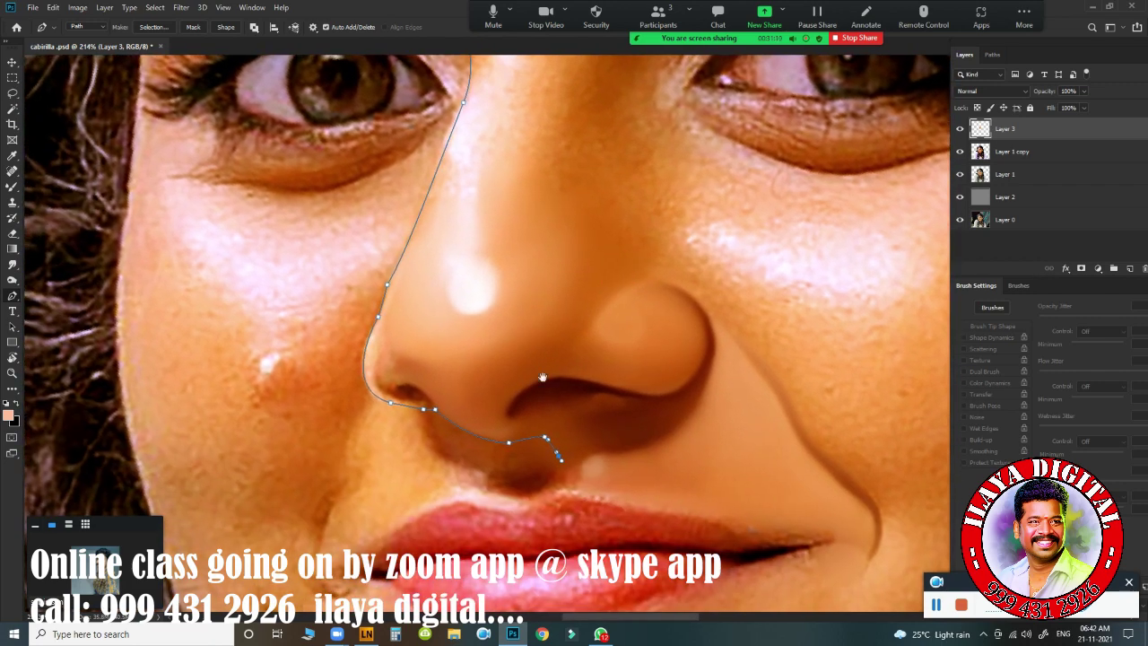
left_click_drag(715, 323, 553, 345)
left_click_drag(564, 265, 566, 242)
left_click_drag(527, 149, 501, 128)
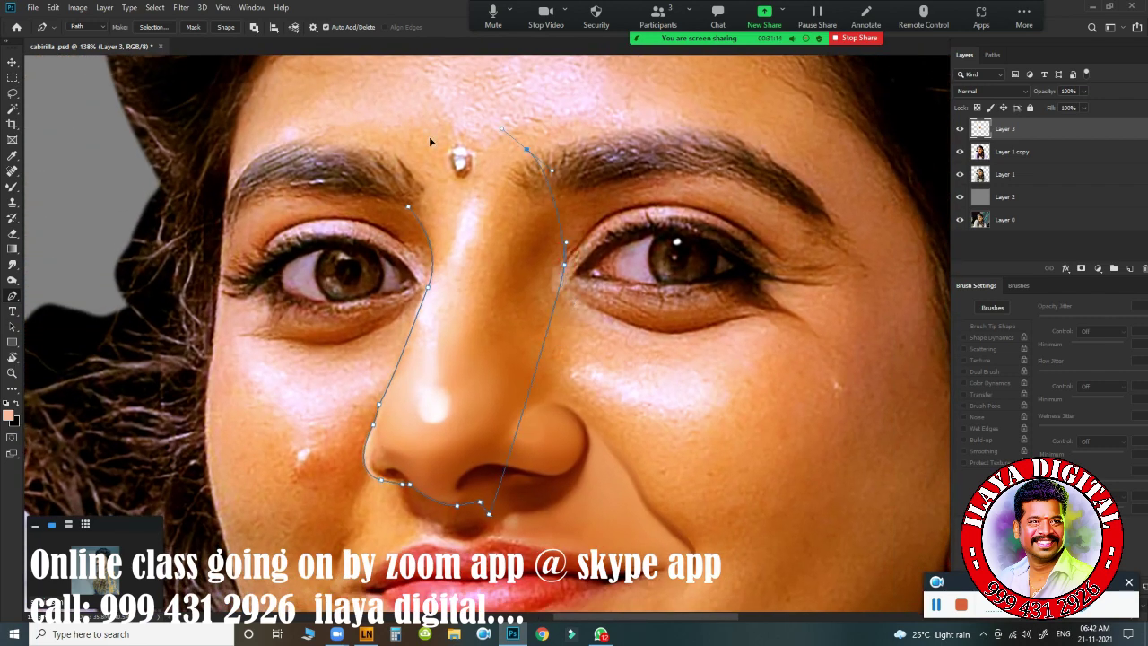
Step: Convert the nose path into a selection and feather it by 2 pixels
key("ctrl+Return")
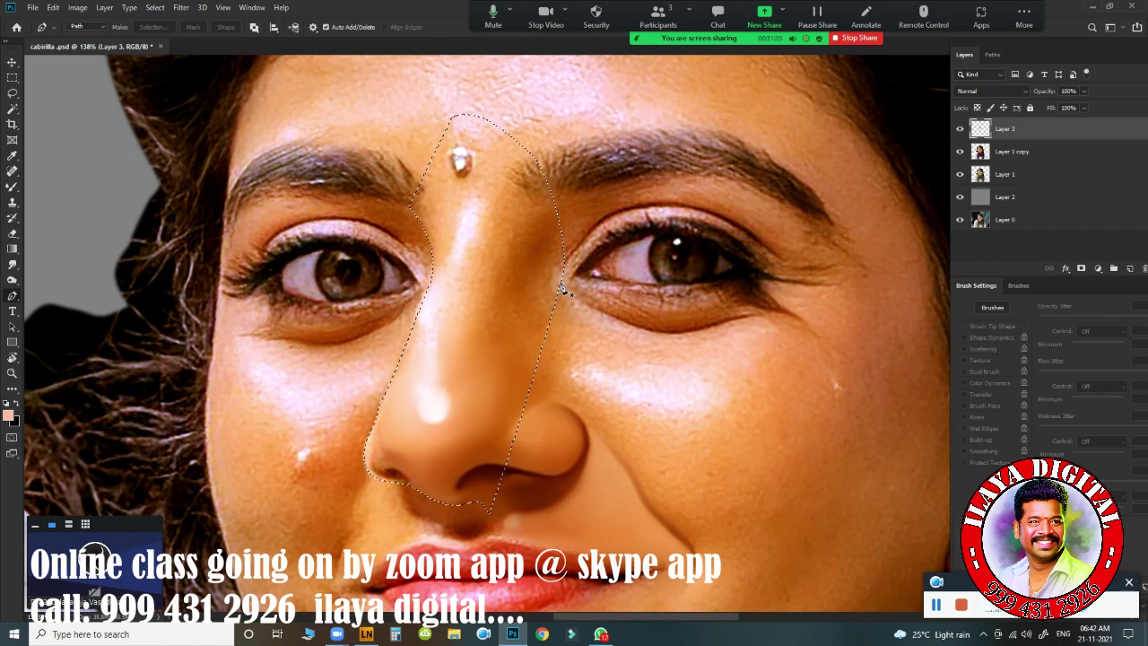
key("shift+F6")
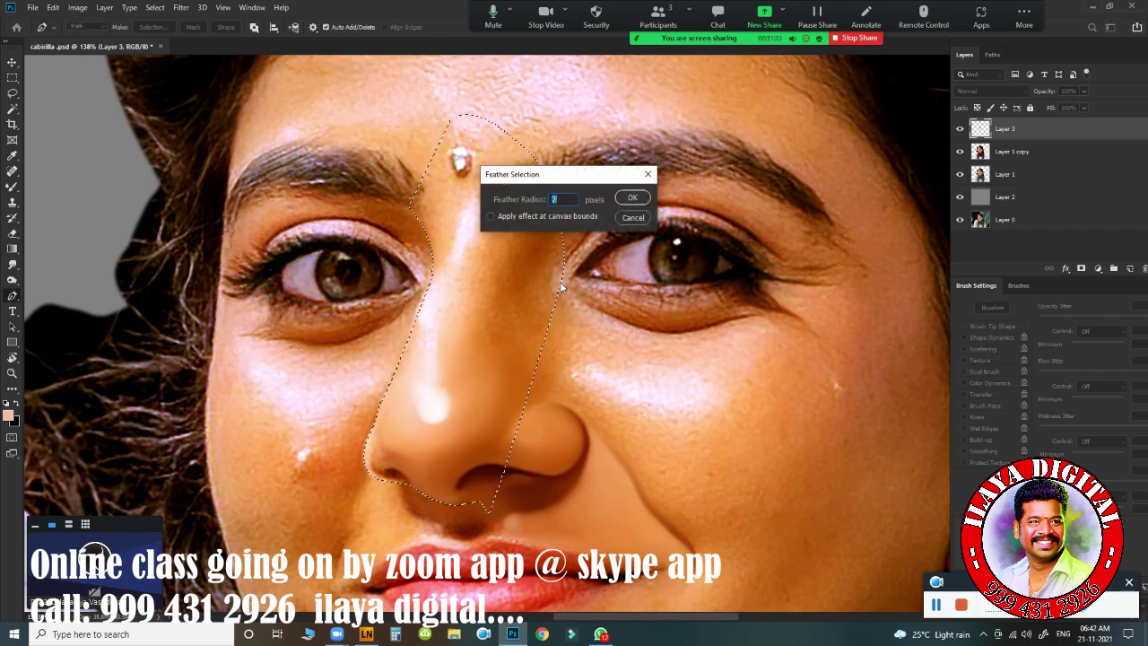
key("Return")
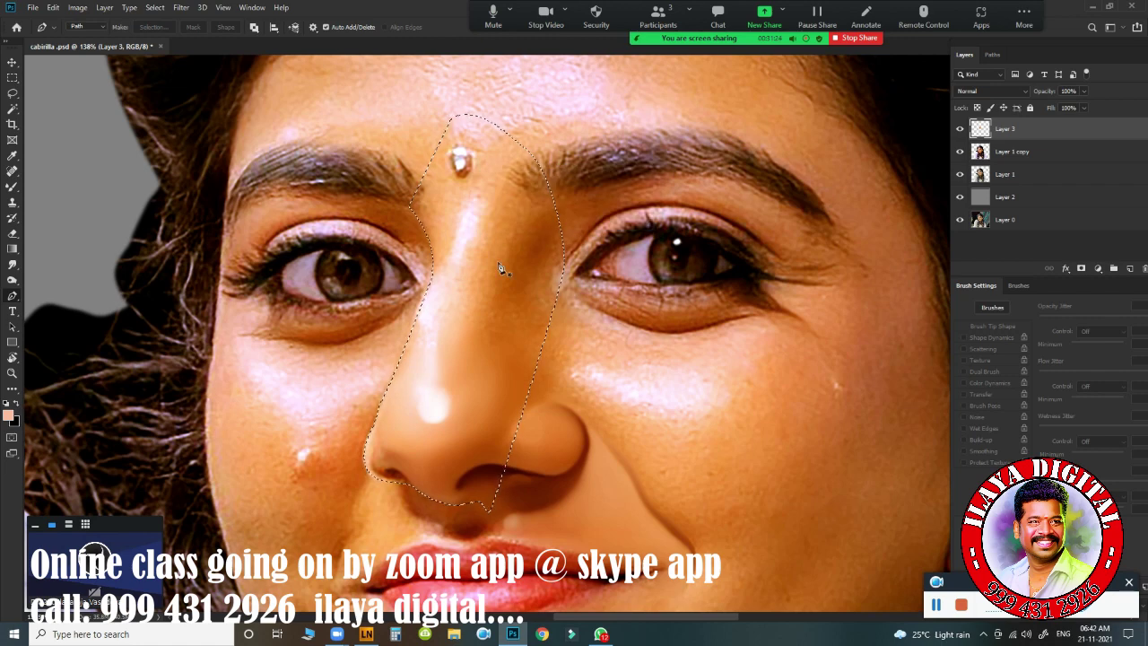
Step: Smudge the skin inside the selection between the eyebrow and the inner eye corner beside the bridge highlight
key("r")
left_click_drag(454, 329, 489, 322)
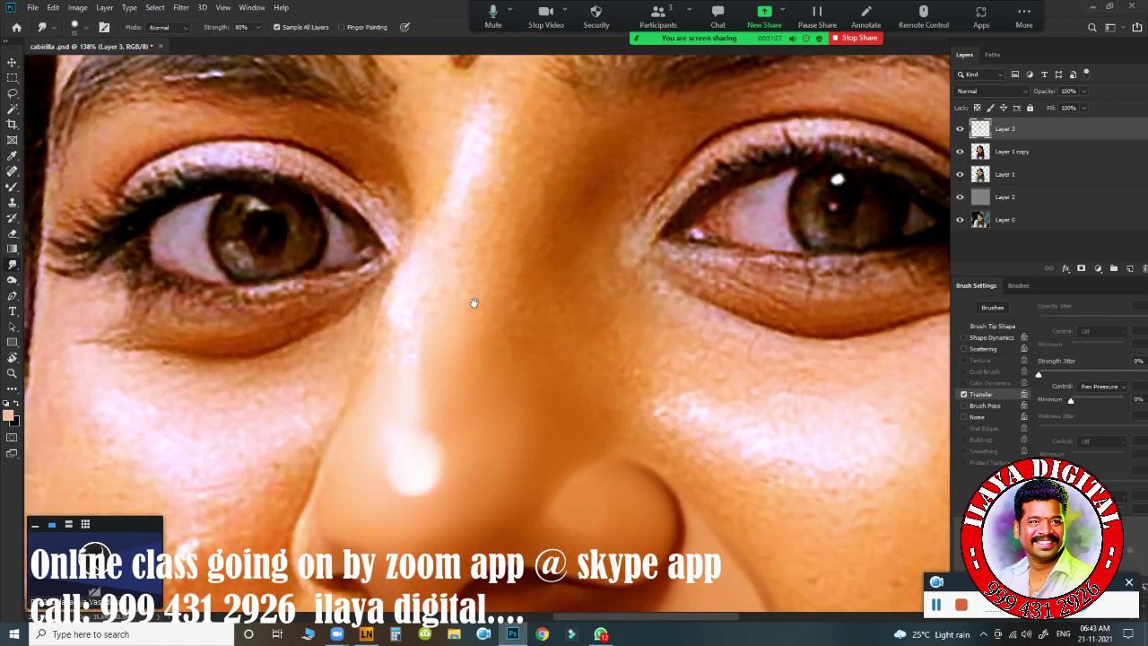
left_click_drag(449, 225, 476, 328)
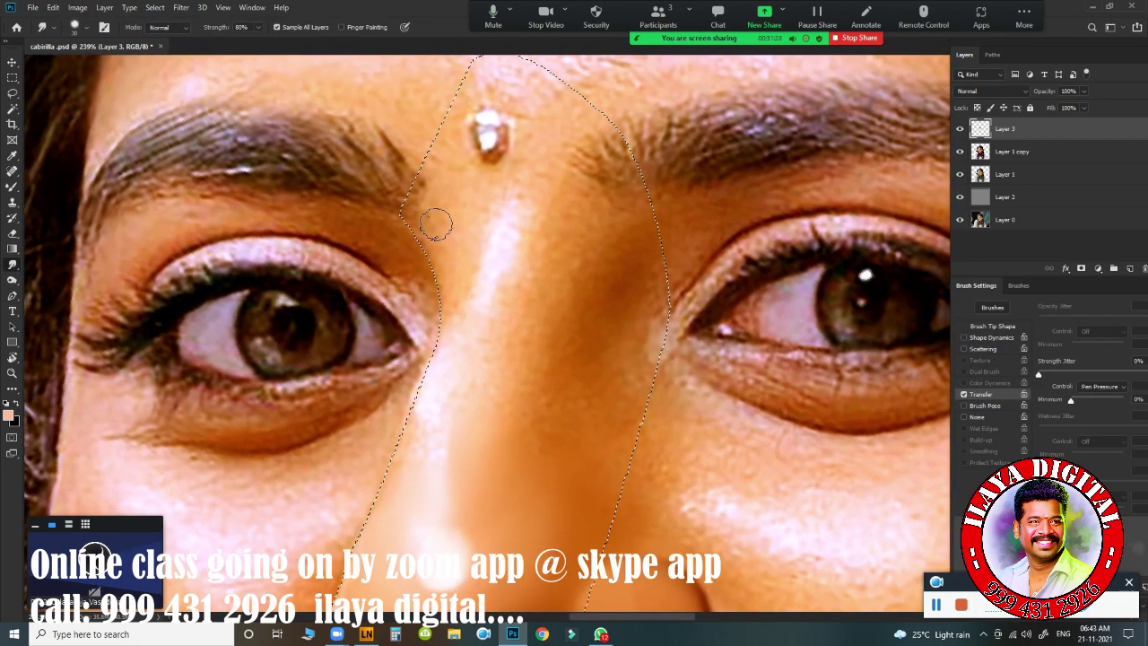
left_click_drag(396, 208, 435, 265)
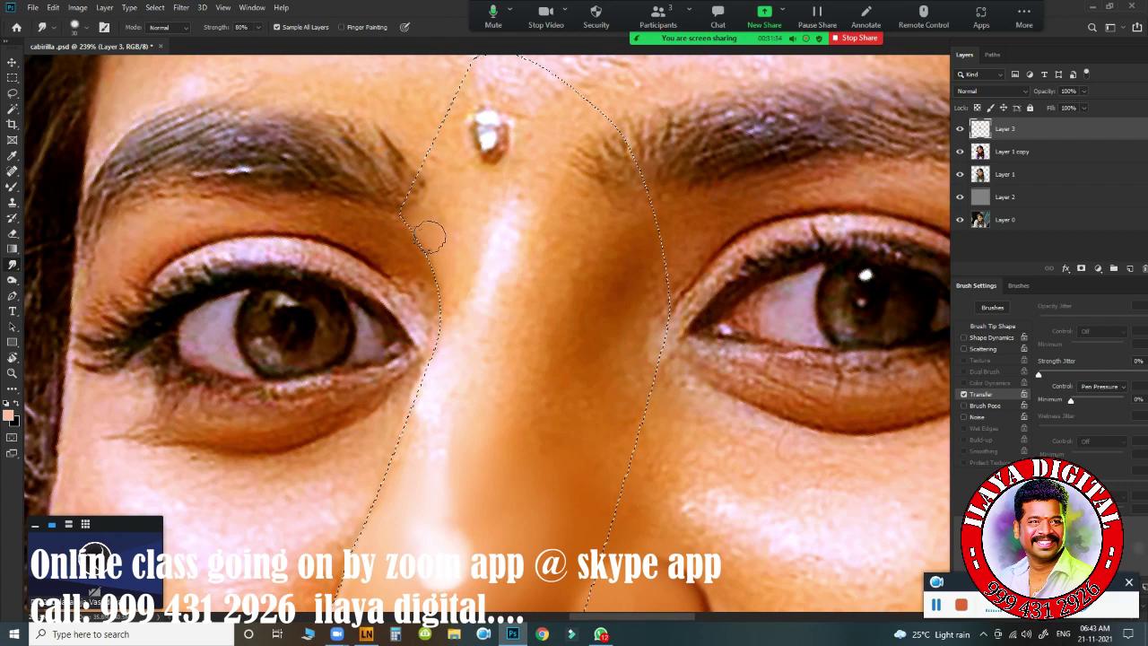
left_click_drag(404, 221, 423, 237)
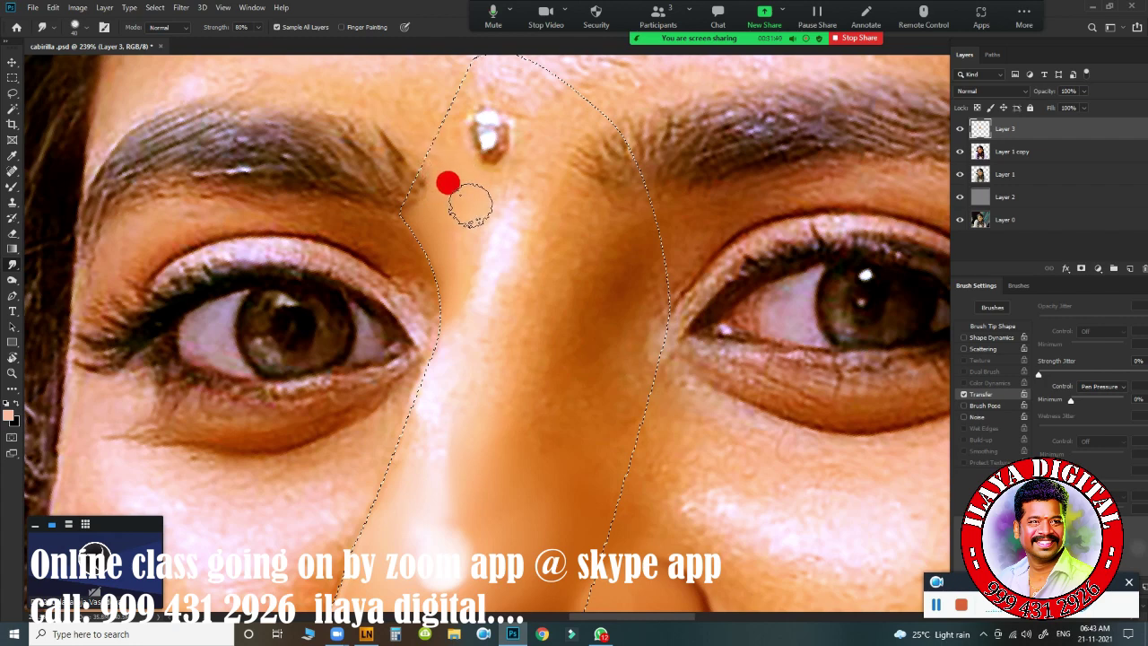
key("[")
mouse_move(458, 239)
left_mouse_down()
mouse_move(508, 212)
mouse_move(504, 223)
left_mouse_up()
mouse_move(449, 272)
left_mouse_down()
mouse_move(445, 337)
mouse_move(419, 341)
left_mouse_up()
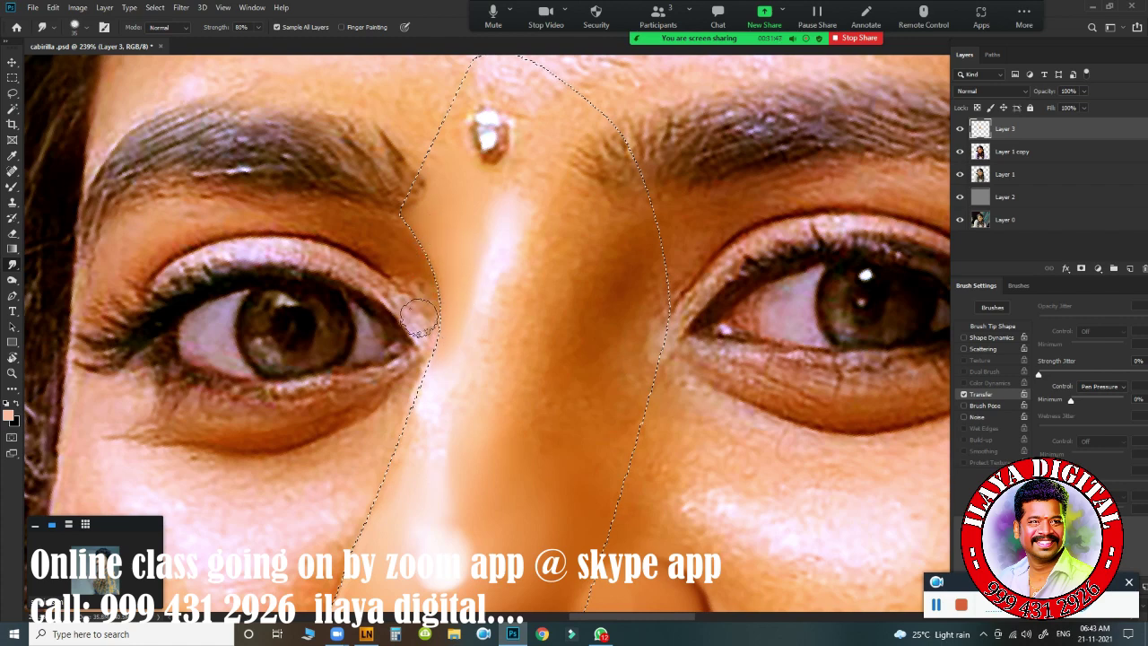
Step: Smooth the nose's side edge along the selection border from above the small nostril up toward the eye
left_click_drag(530, 372, 562, 207)
left_click_drag(453, 254, 394, 377)
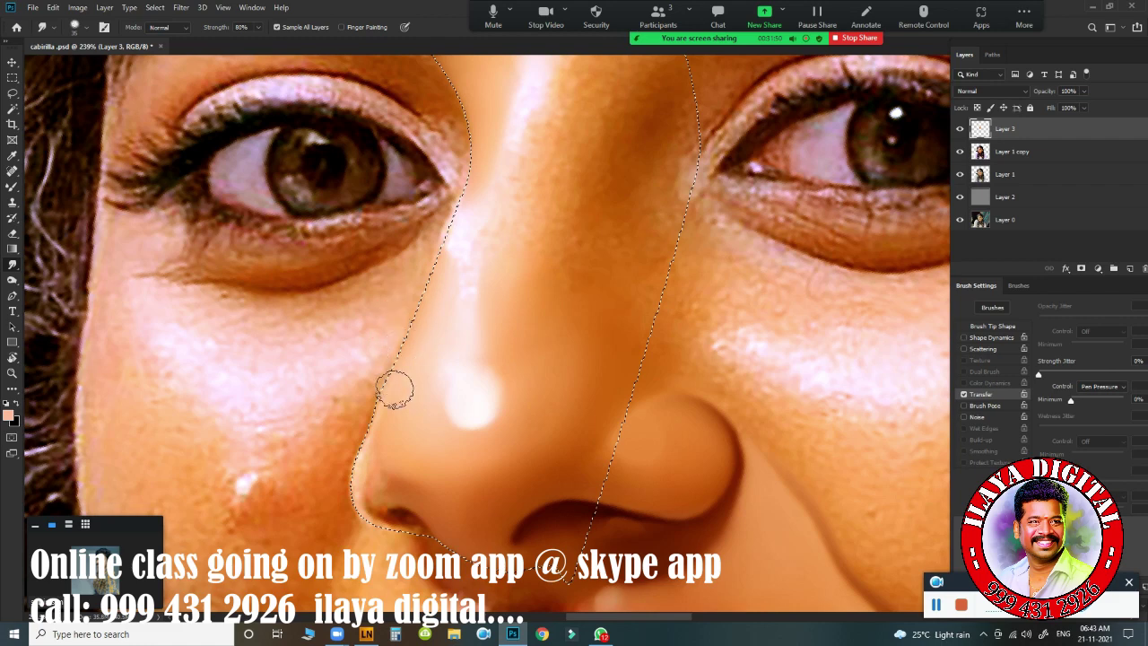
mouse_move(384, 434)
left_mouse_down()
mouse_move(397, 451)
mouse_move(394, 408)
left_mouse_up()
mouse_move(396, 363)
left_mouse_down()
mouse_move(385, 372)
mouse_move(434, 285)
left_mouse_up()
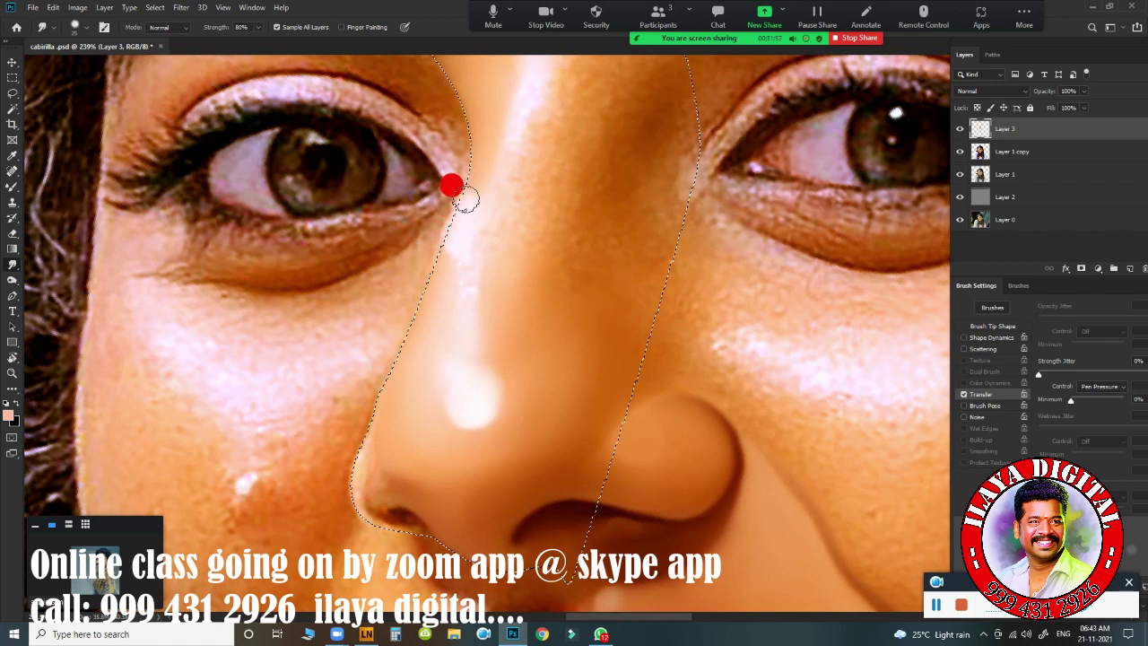
Step: Blend the white highlight along the nose bridge from the inner eye corner down to the tip
mouse_move(466, 199)
left_mouse_down()
mouse_move(471, 157)
mouse_move(451, 191)
left_mouse_up()
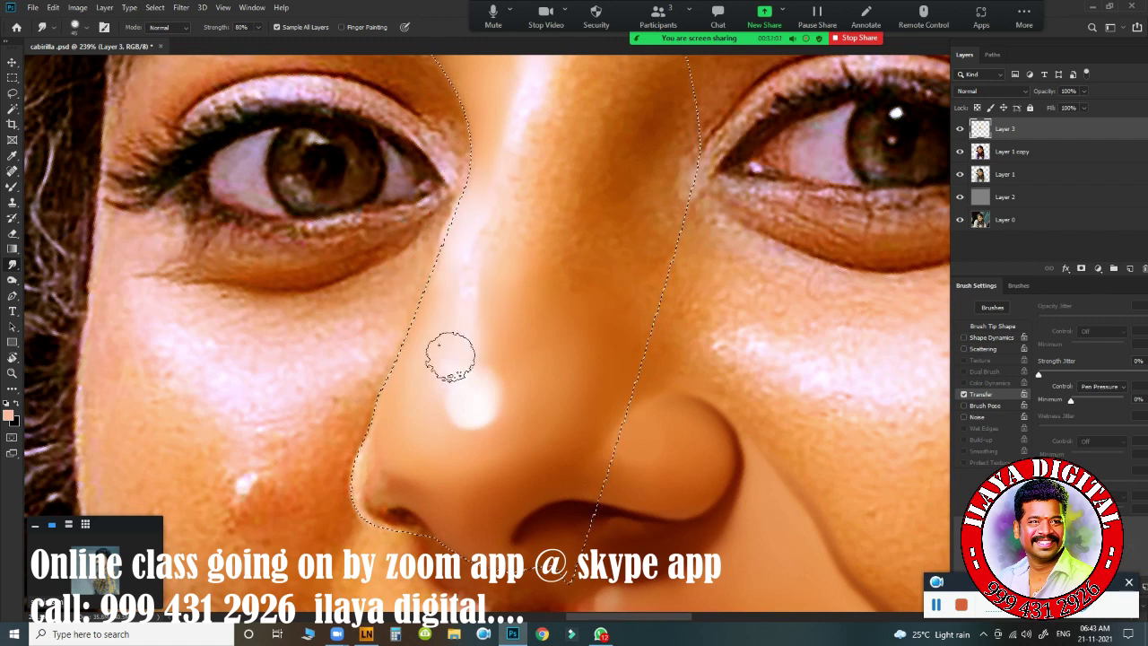
mouse_move(451, 353)
left_mouse_down()
mouse_move(452, 363)
mouse_move(470, 294)
left_mouse_up()
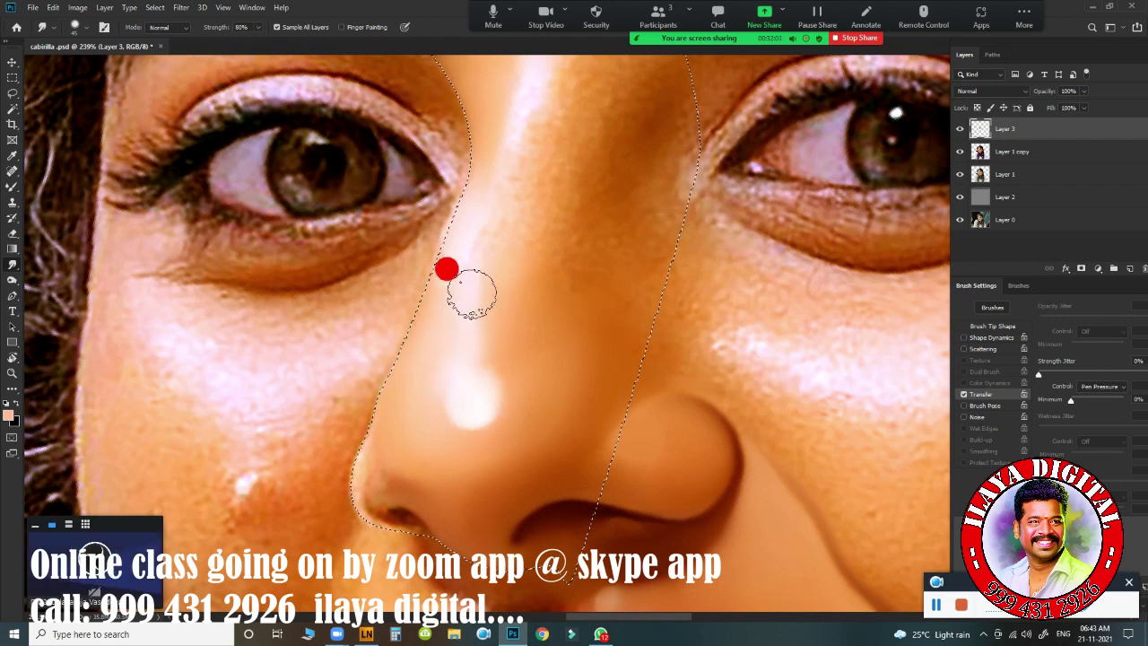
left_click_drag(484, 338, 484, 344)
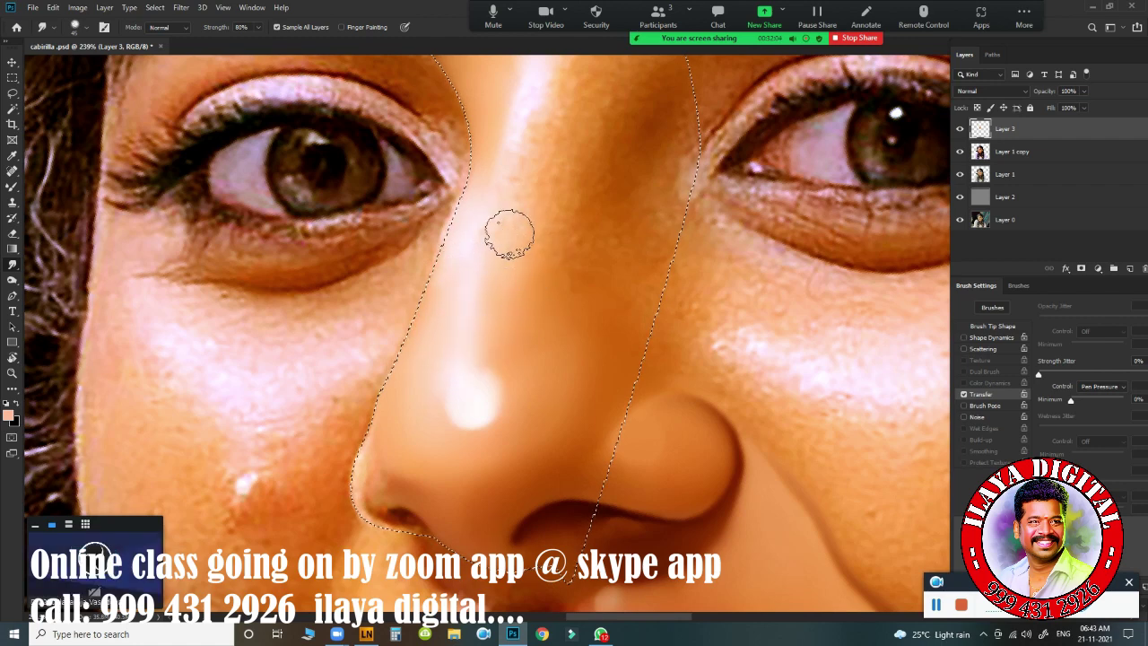
Step: Smooth the shaded side of the nose bridge and soften its transition to the lit area with a larger smudge brush
key("]")
mouse_move(565, 162)
left_mouse_down()
mouse_move(576, 120)
mouse_move(548, 185)
mouse_move(543, 205)
mouse_move(559, 203)
mouse_move(538, 286)
mouse_move(583, 269)
mouse_move(609, 275)
left_mouse_up()
key("]")
key("]")
left_click_drag(568, 234, 560, 218)
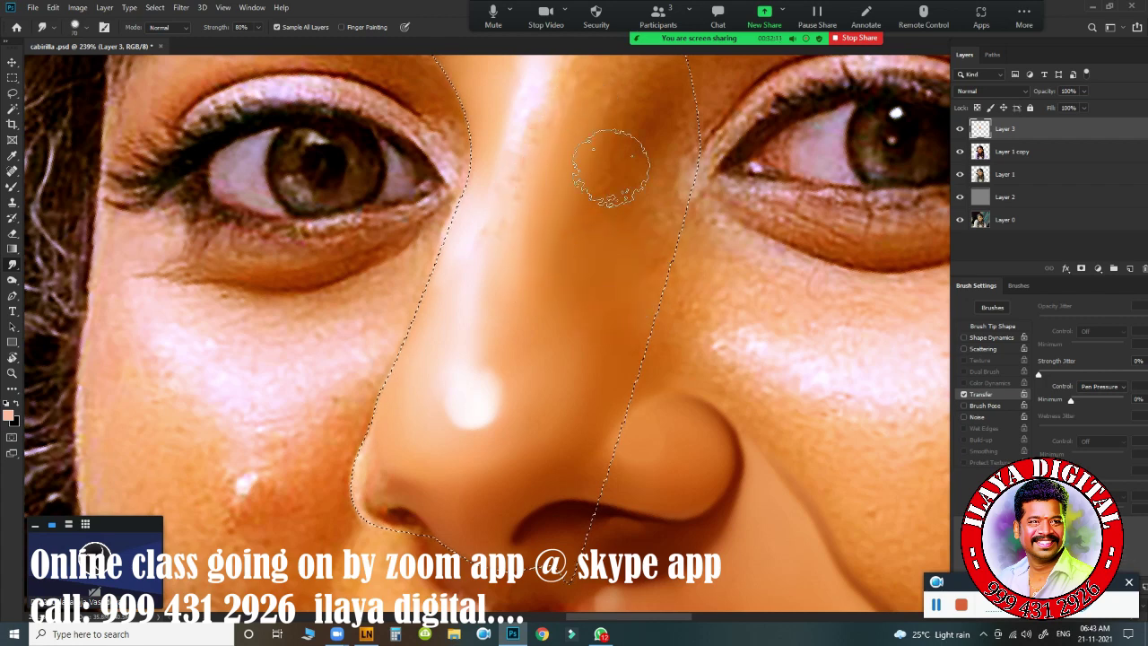
mouse_move(570, 132)
left_mouse_down()
mouse_move(561, 182)
mouse_move(594, 167)
mouse_move(564, 177)
mouse_move(528, 254)
mouse_move(523, 221)
mouse_move(519, 368)
mouse_move(525, 282)
mouse_move(538, 274)
mouse_move(510, 323)
mouse_move(547, 278)
mouse_move(522, 340)
mouse_move(524, 282)
mouse_move(494, 225)
mouse_move(507, 165)
mouse_move(502, 208)
mouse_move(512, 174)
mouse_move(474, 225)
mouse_move(445, 230)
mouse_move(463, 225)
mouse_move(436, 385)
mouse_move(460, 284)
left_mouse_up()
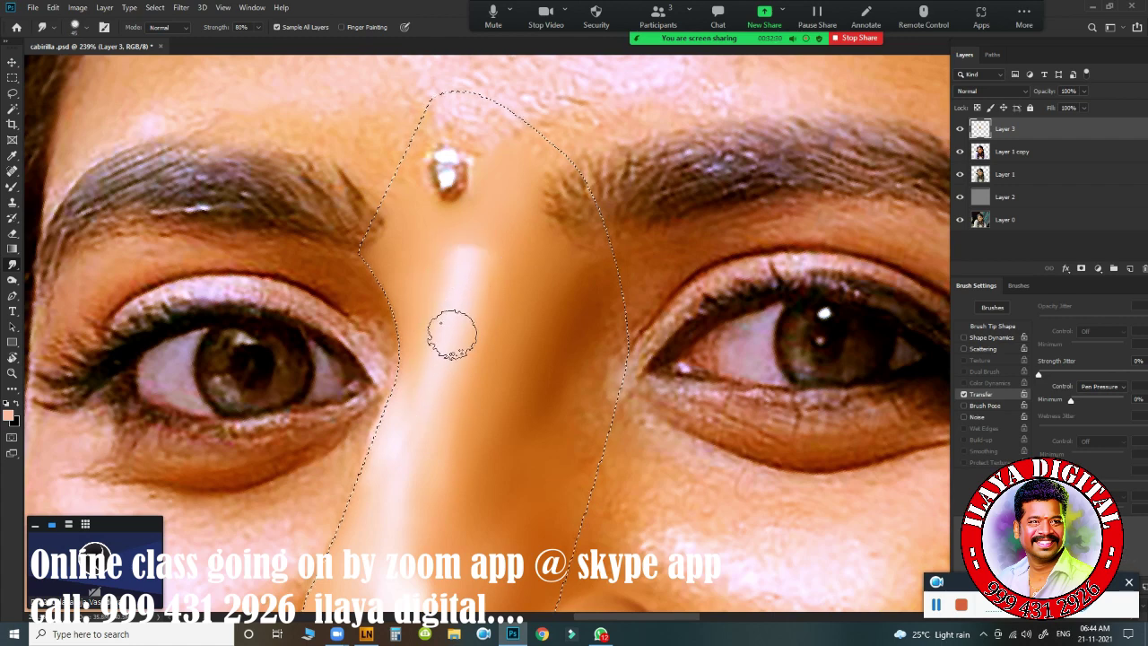
Step: Refine the light streak on the upper nose bridge below the forehead jewel and soften its edges
left_click_drag(452, 335, 466, 284)
mouse_move(451, 336)
left_mouse_down()
mouse_move(467, 276)
mouse_move(458, 306)
mouse_move(411, 322)
mouse_move(406, 365)
left_mouse_up()
left_click_drag(444, 248, 442, 403)
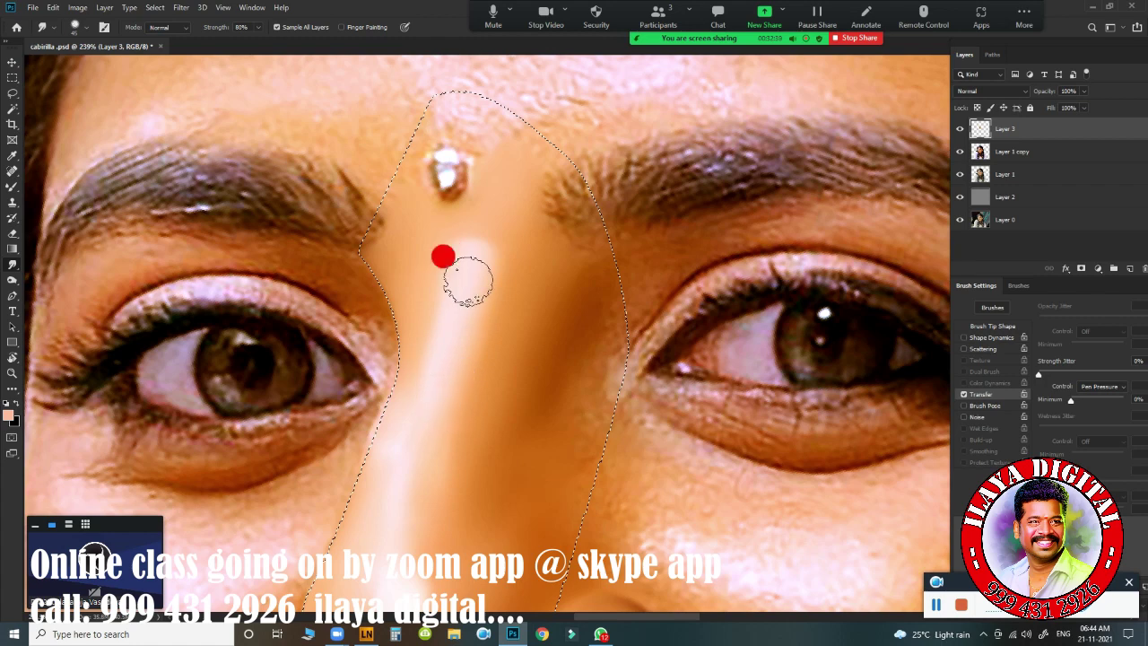
left_click_drag(467, 281, 461, 269)
left_click_drag(460, 313, 434, 411)
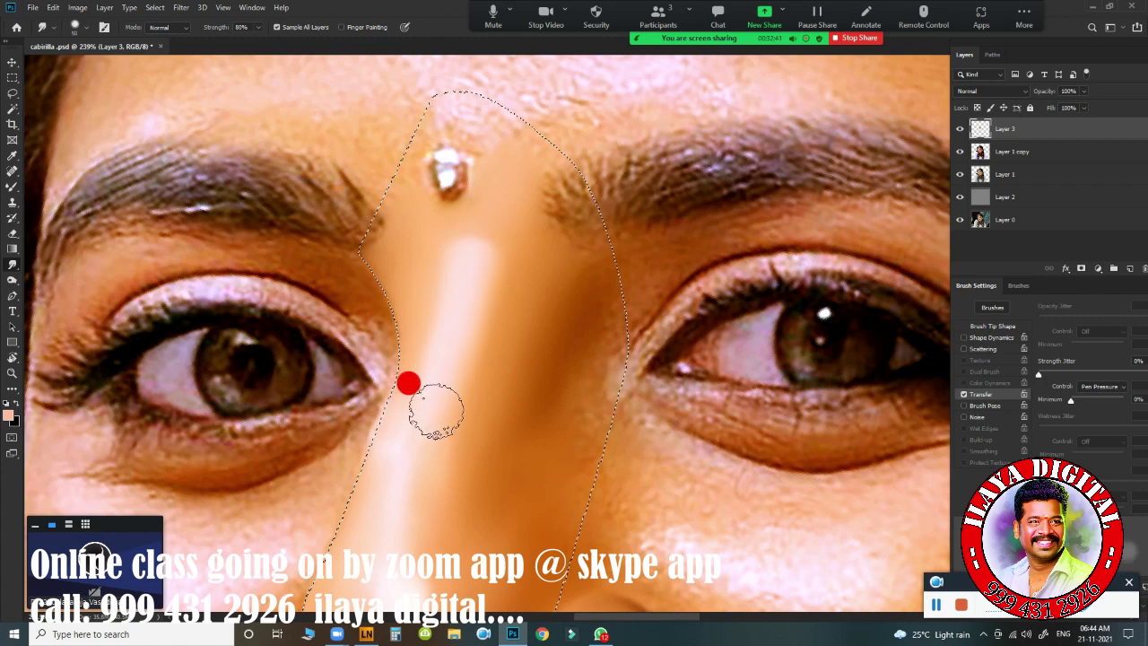
mouse_move(489, 235)
left_mouse_down()
mouse_move(474, 397)
mouse_move(505, 251)
mouse_move(467, 278)
left_mouse_up()
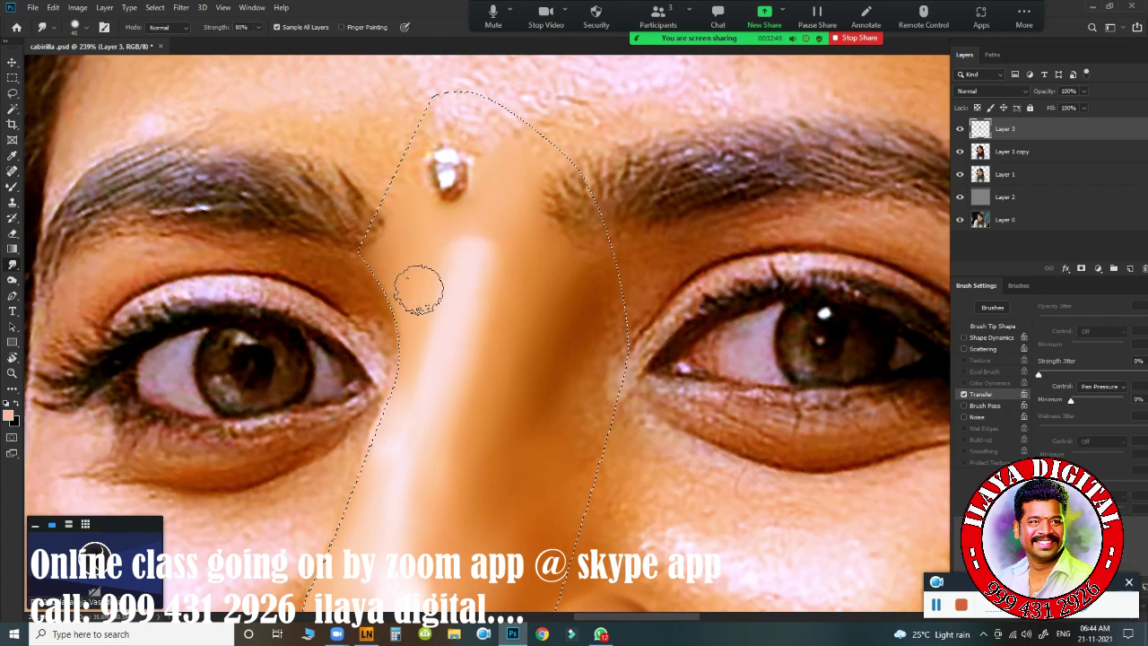
Step: Blend the lower bridge highlight toward the nose tip and smooth the skin on both sides of it
mouse_move(507, 440)
left_mouse_down()
mouse_move(574, 200)
mouse_move(579, 209)
left_mouse_up()
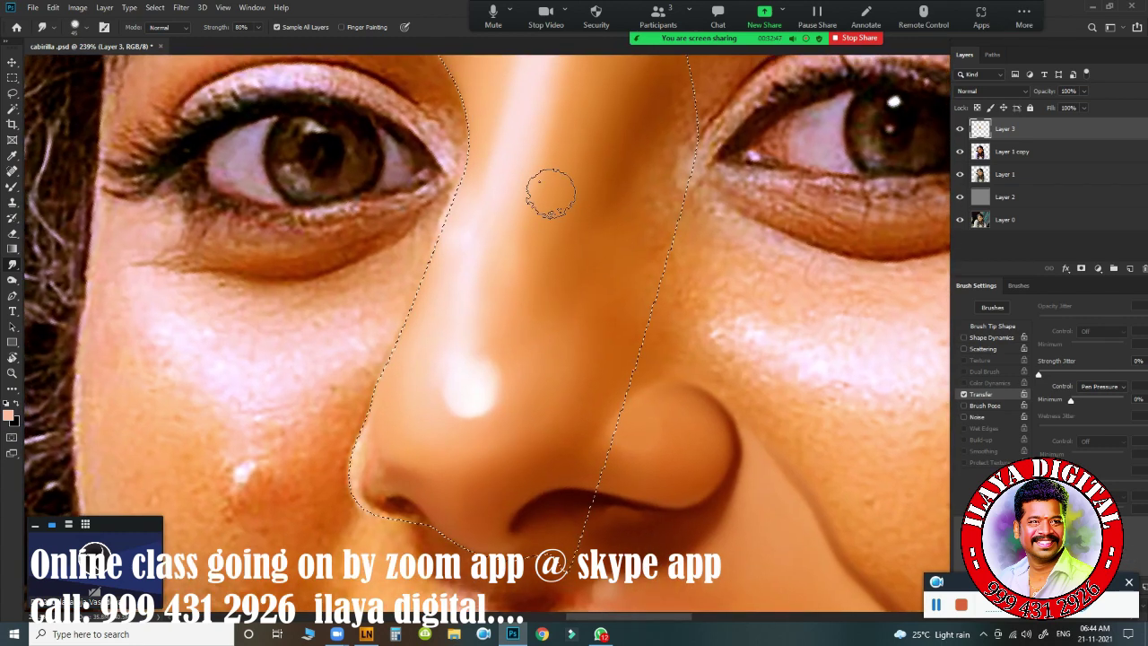
mouse_move(520, 234)
left_mouse_down()
mouse_move(510, 295)
mouse_move(520, 281)
left_mouse_up()
left_click_drag(446, 353, 471, 377)
mouse_move(435, 255)
left_mouse_down()
mouse_move(427, 295)
mouse_move(463, 171)
left_mouse_up()
Step: Smooth the skin on the lower nose tip between the two nostrils
left_click_drag(420, 419, 482, 251)
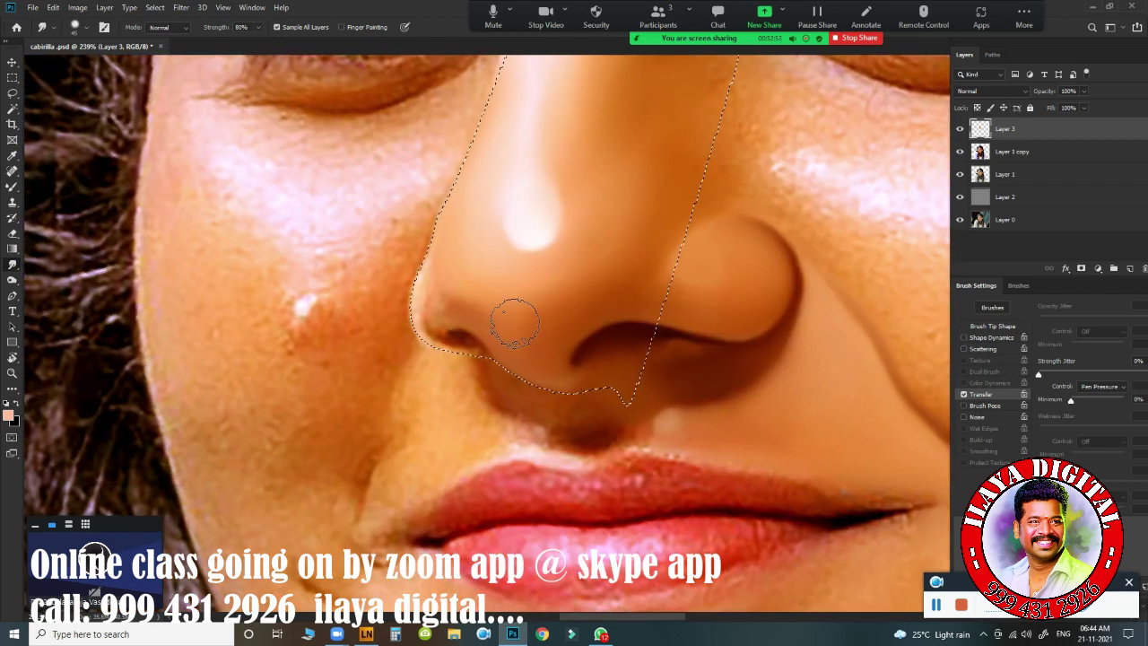
left_click_drag(512, 320, 542, 310)
left_click_drag(503, 337, 583, 318)
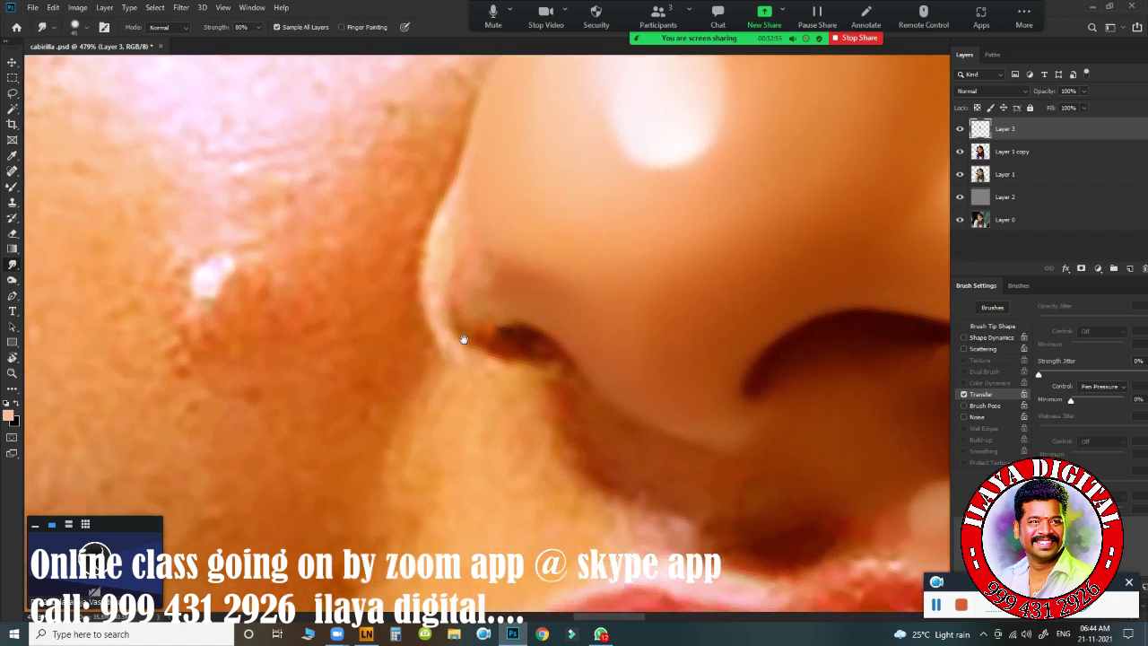
Step: Smudge the outer rim of the left nostril wing with a smaller brush to smooth its skin
key("bracketleft")
key("bracketleft")
key("bracketleft")
key("bracketleft")
key("bracketleft")
key("bracketleft")
key("bracketleft")
key("bracketleft")
key("bracketleft")
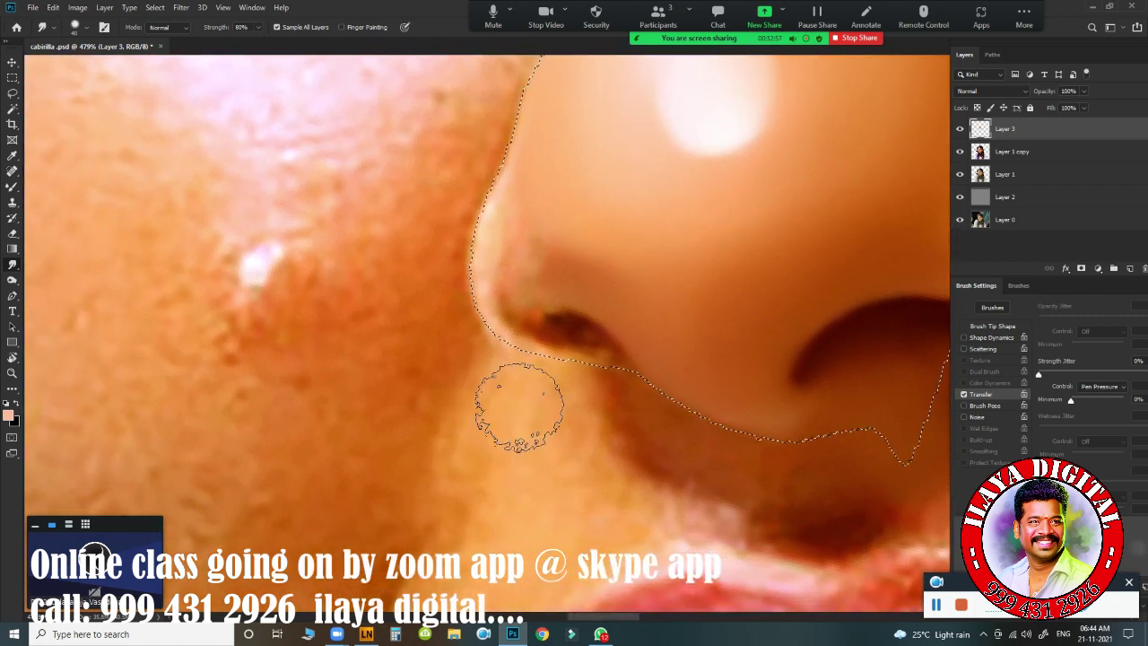
mouse_move(485, 192)
left_mouse_down()
mouse_move(482, 236)
mouse_move(512, 350)
mouse_move(499, 333)
mouse_move(520, 324)
left_mouse_up()
Step: Switch to the Mixer Brush and dismiss the meeting time-limit notice, keeping the nose selection active
key("p")
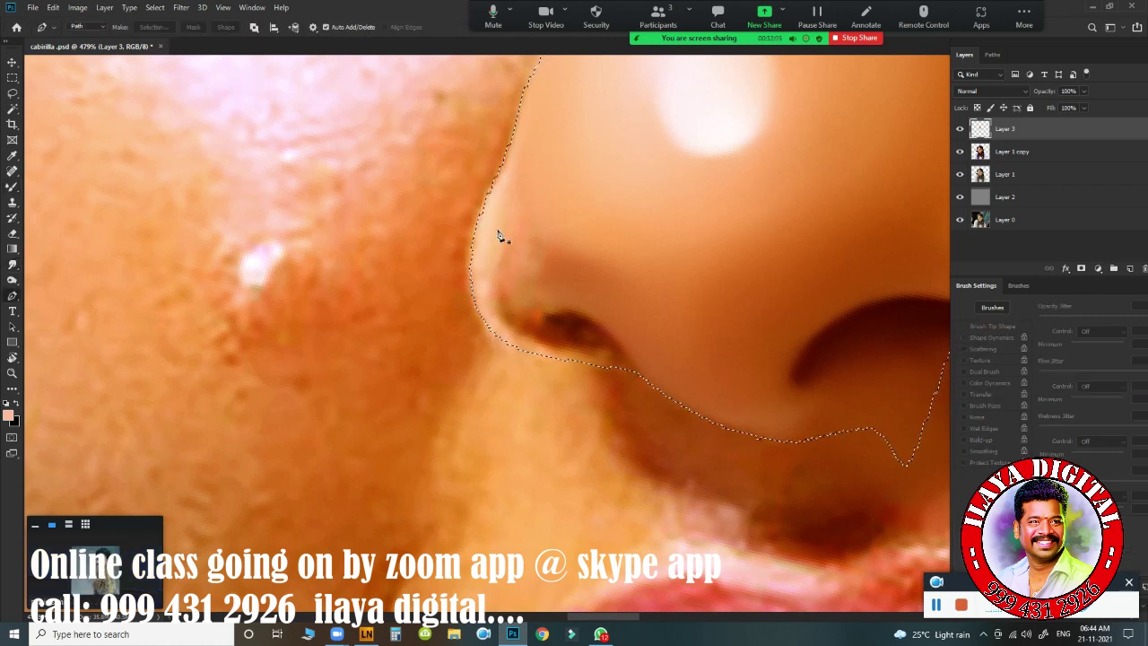
key("b")
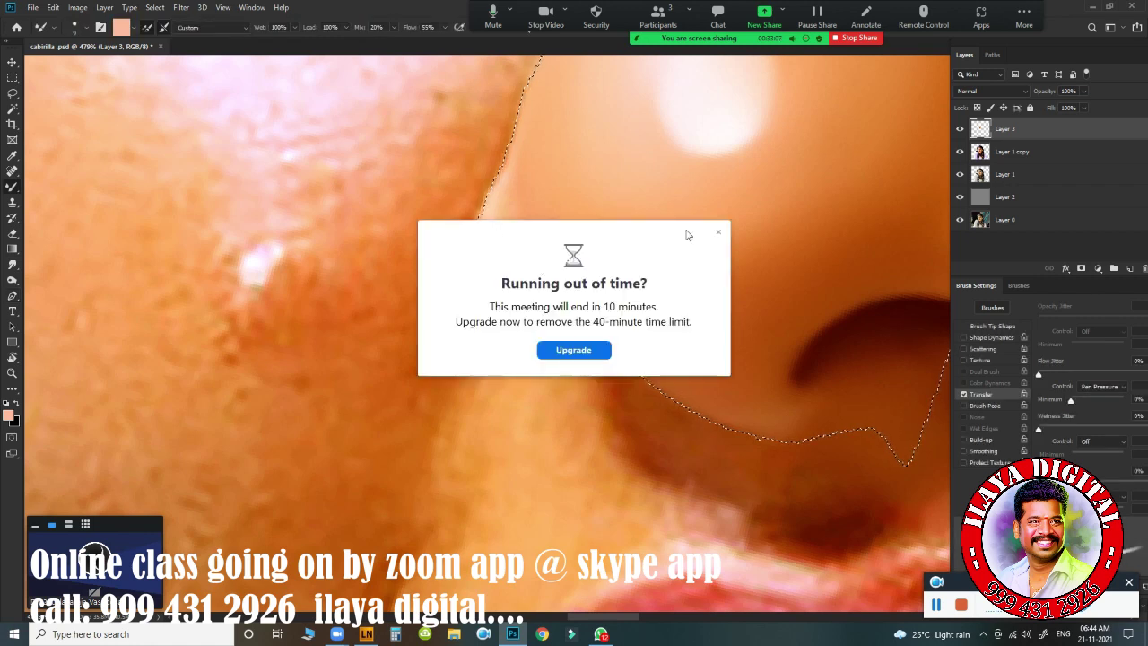
left_click(718, 233)
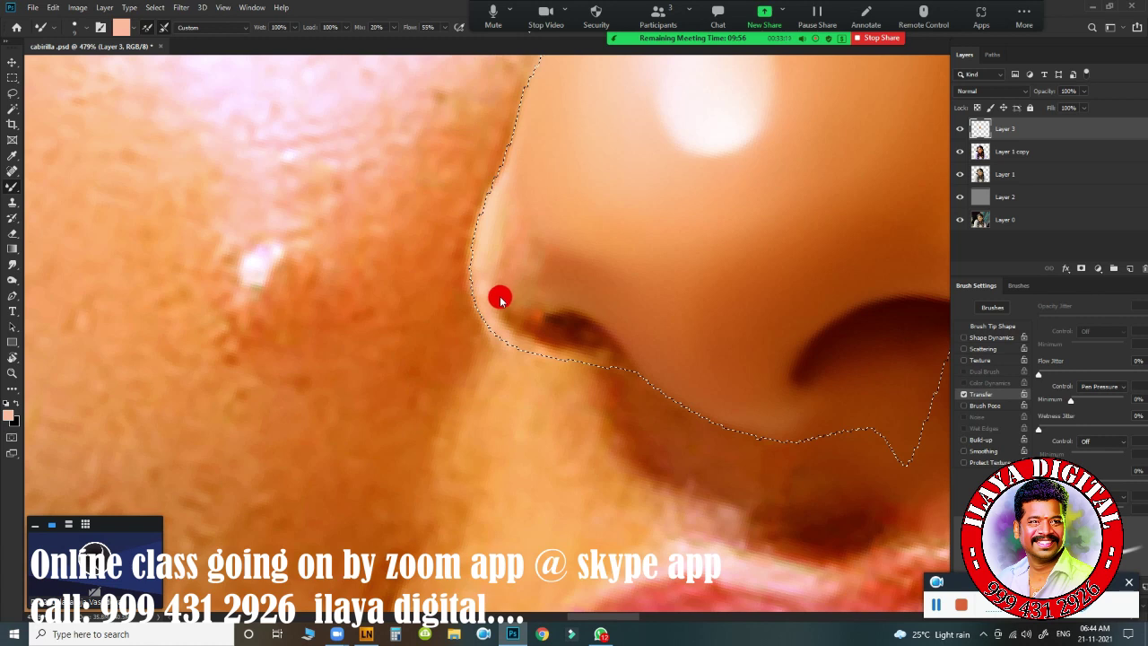
key("ctrl+d")
key("ctrl")
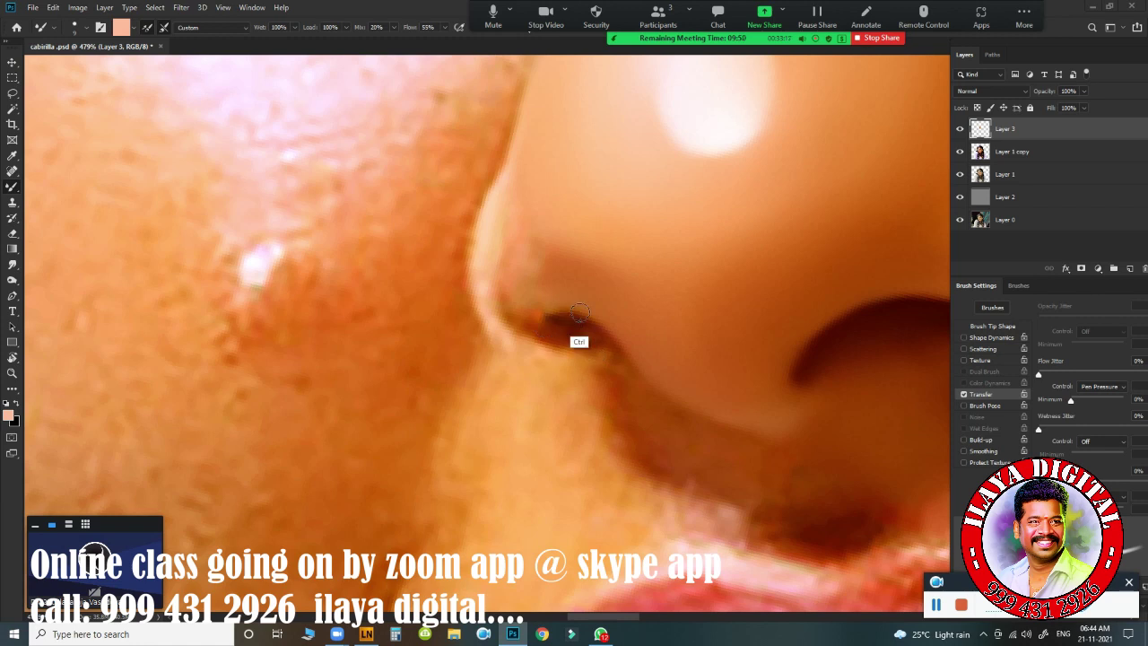
key("ctrl+h")
Step: Try painting the rim and dark opening of the left nostril with the color-loaded Mixer Brush
mouse_move(476, 227)
left_mouse_down()
mouse_move(485, 236)
mouse_move(488, 183)
mouse_move(466, 259)
mouse_move(477, 313)
mouse_move(463, 257)
mouse_move(499, 286)
left_mouse_up()
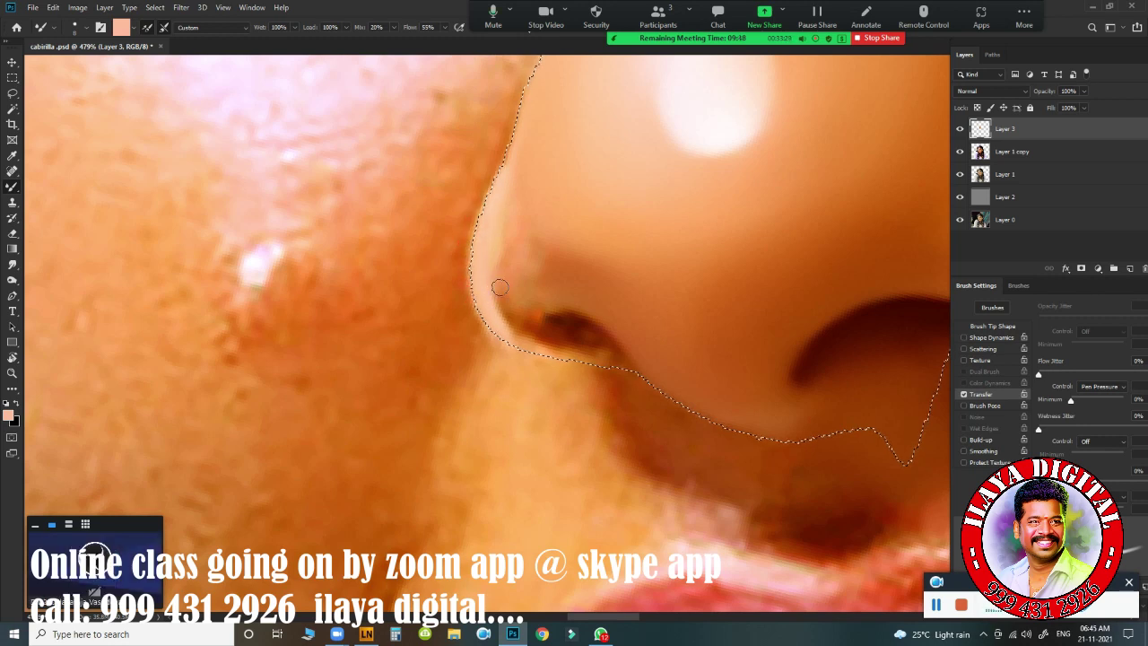
left_click_drag(494, 331, 578, 357)
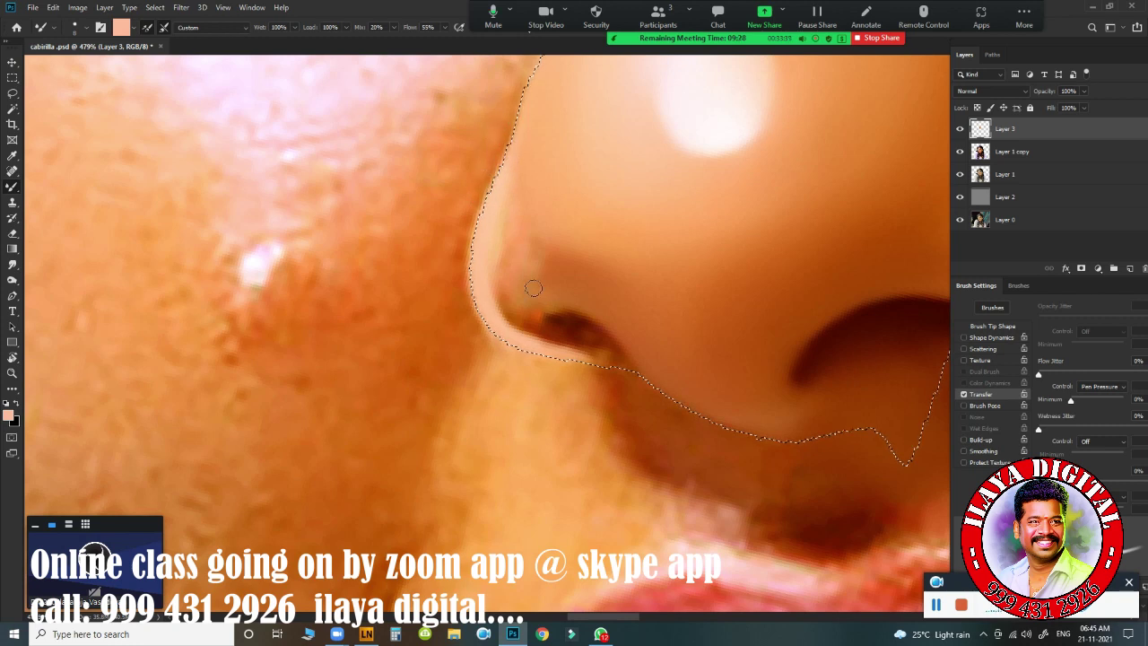
left_click_drag(541, 318, 575, 323)
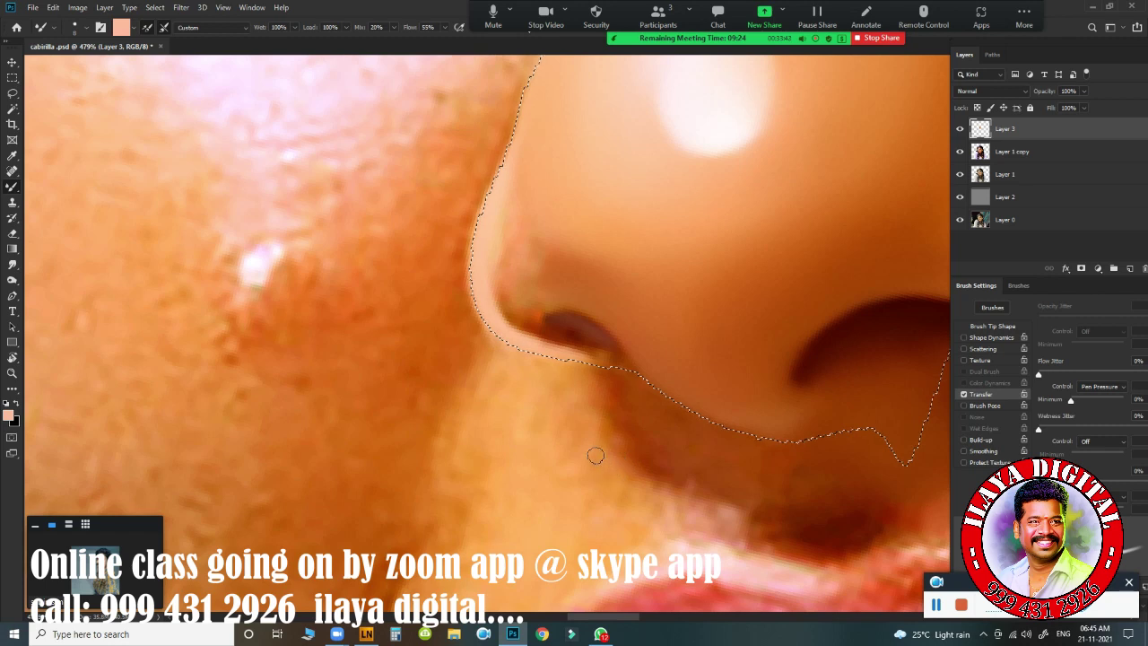
Step: Undo the Mixer Brush strokes on the left nostril's rim and opening
key("ctrl+z")
key("ctrl+z")
key("ctrl+z")
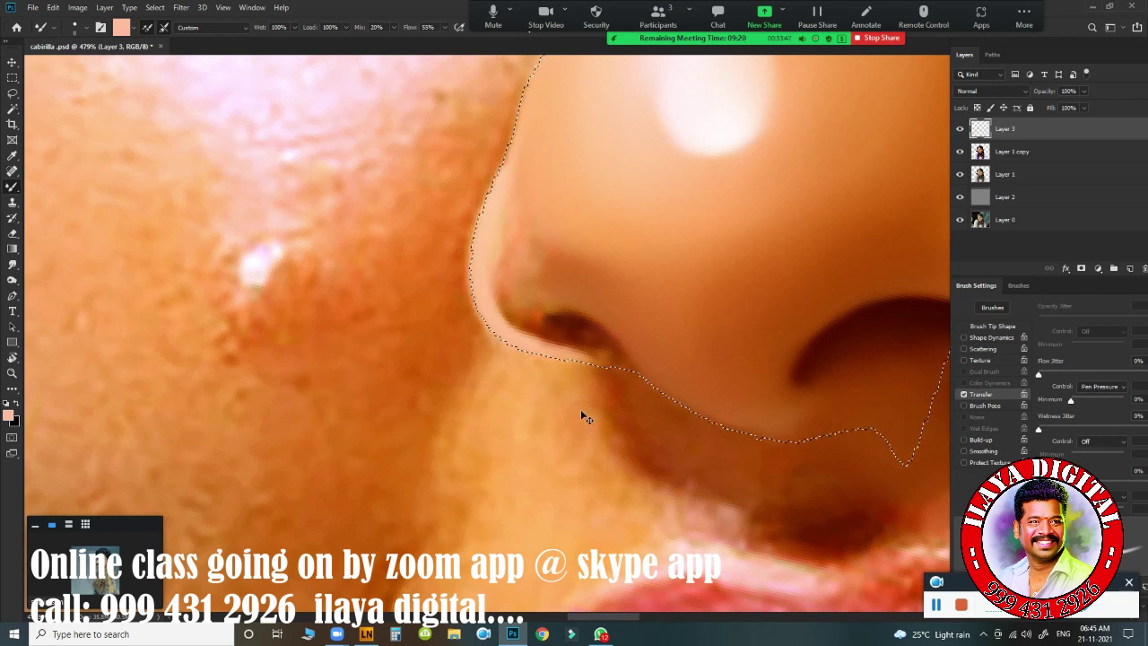
key("ctrl+z")
key("ctrl+z")
key("ctrl+z")
key("ctrl+z")
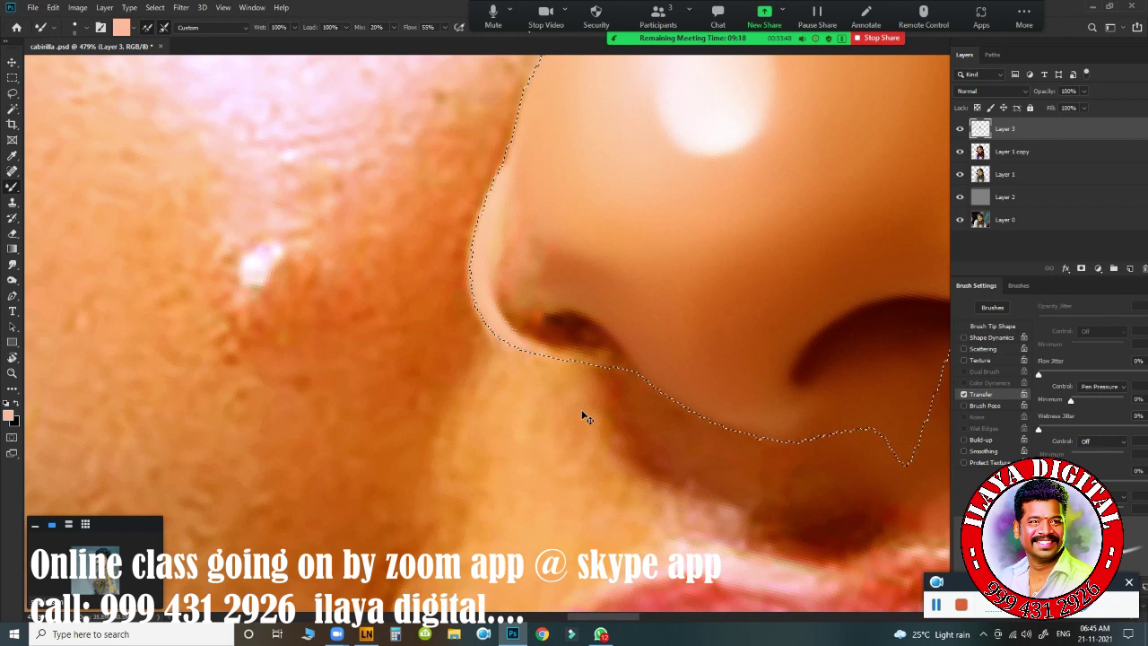
key("ctrl+z")
key("ctrl+z")
key("ctrl+z")
key("ctrl+z")
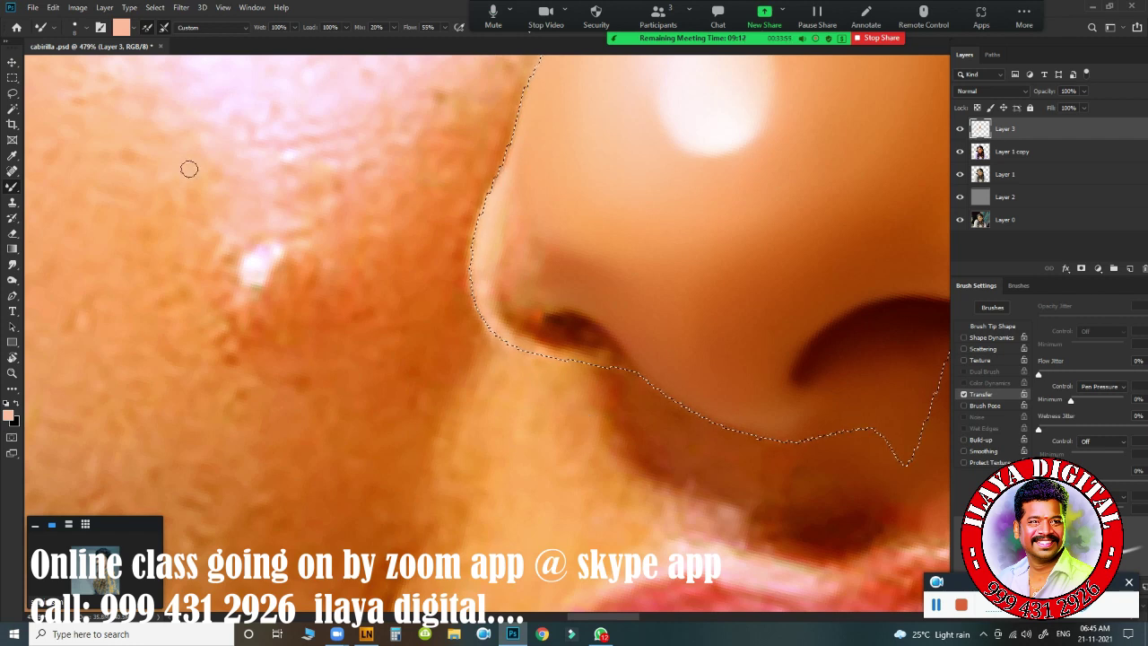
Step: Turn off loading the Mixer Brush after each stroke and blend the light rim around the left nostril
left_click(149, 27)
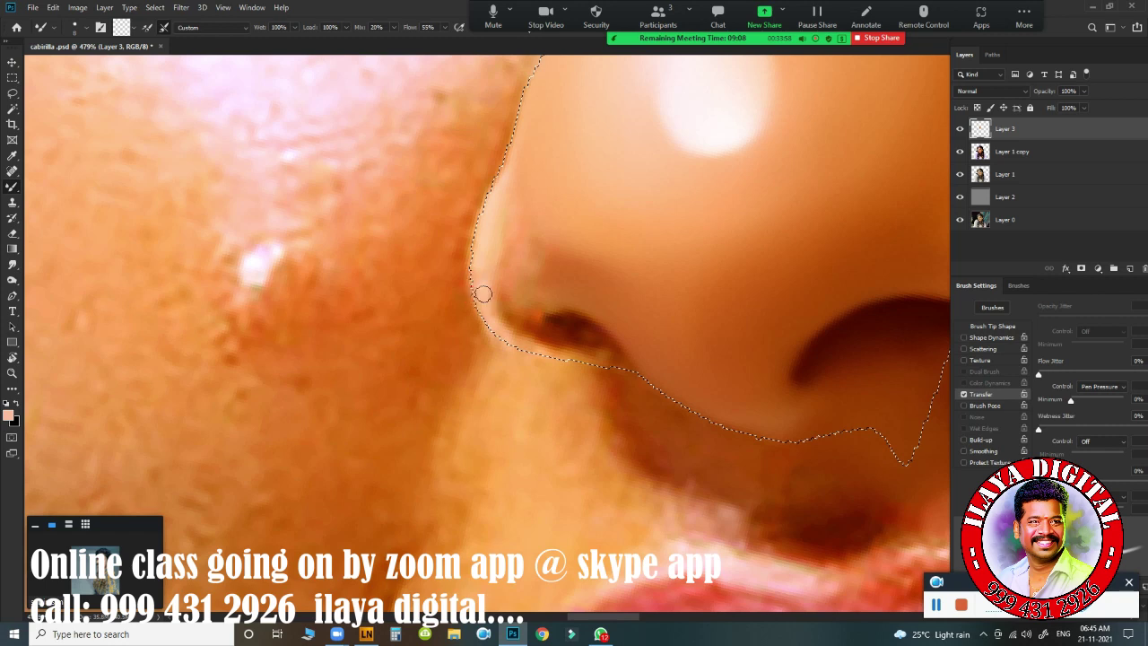
mouse_move(499, 333)
left_mouse_down()
mouse_move(529, 357)
mouse_move(503, 335)
left_mouse_up()
left_click(544, 337)
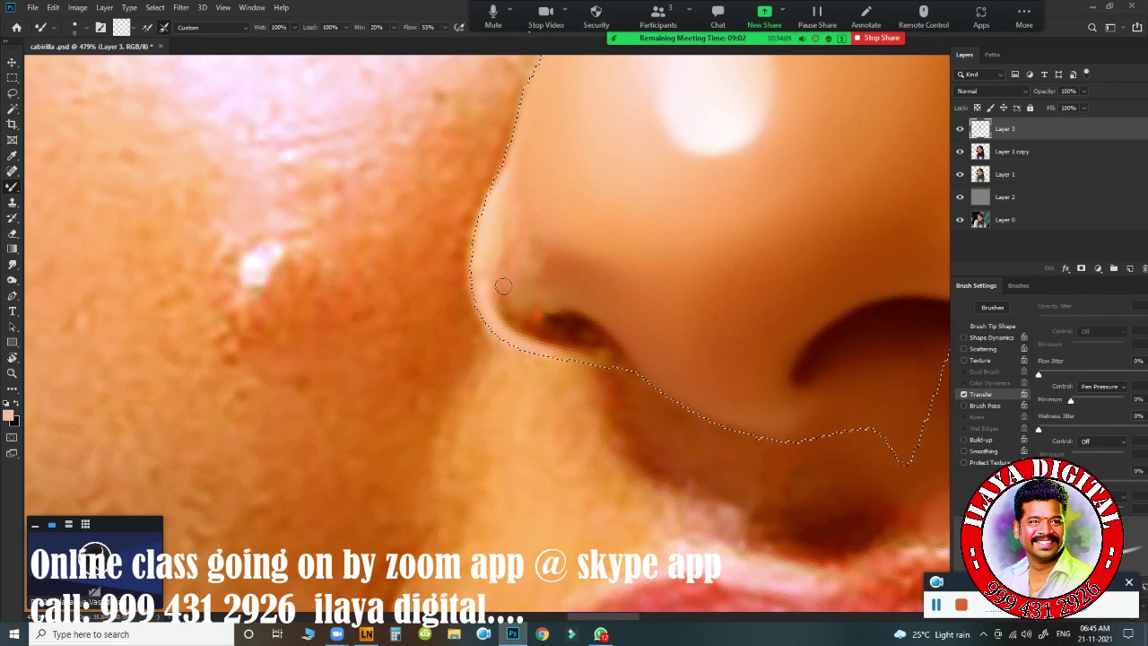
left_click_drag(515, 335, 576, 355)
left_click_drag(477, 270, 484, 231)
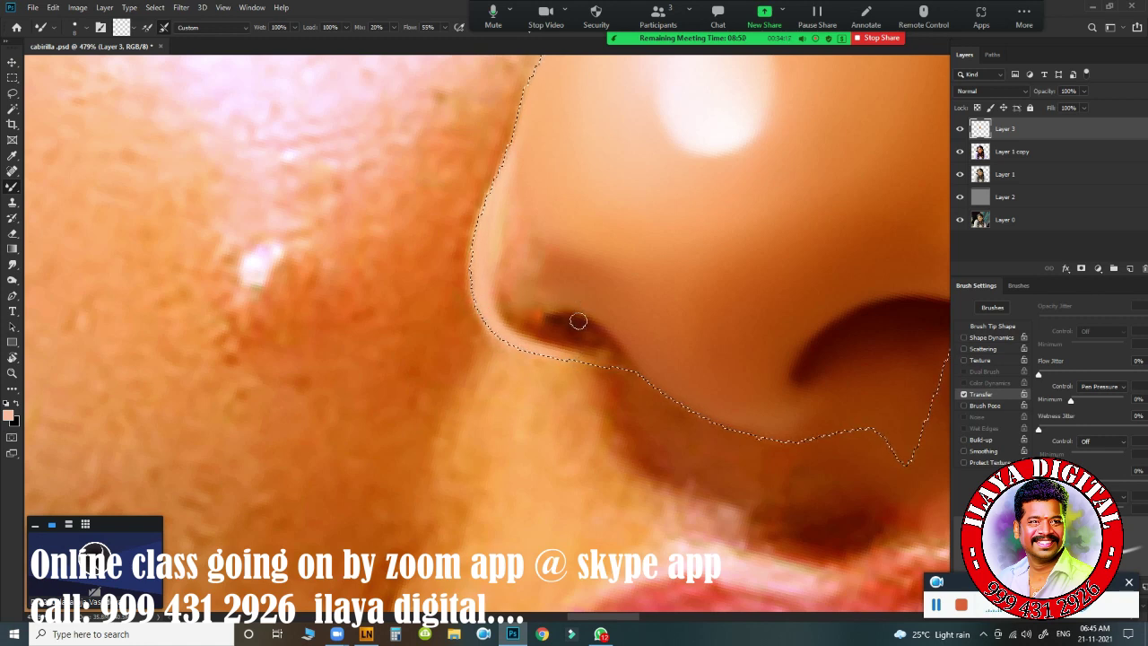
Step: Smooth the dark opening of the left nostril and define its curved edge with the Mixer Brush
left_click_drag(554, 321, 591, 327)
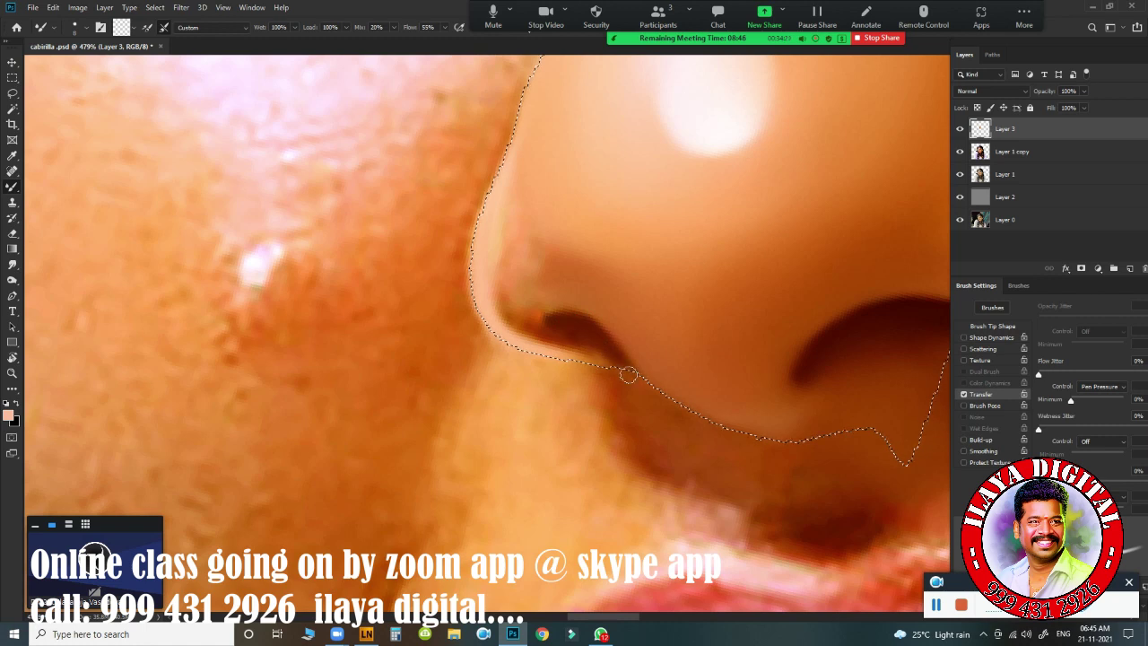
left_click(605, 348)
mouse_move(558, 309)
left_mouse_down()
mouse_move(566, 316)
mouse_move(546, 313)
mouse_move(599, 344)
mouse_move(553, 318)
mouse_move(583, 334)
left_mouse_up()
Step: Set the Mixer Brush flow to 50% and blend the dark crease inside the left nostril wing
left_click(244, 28)
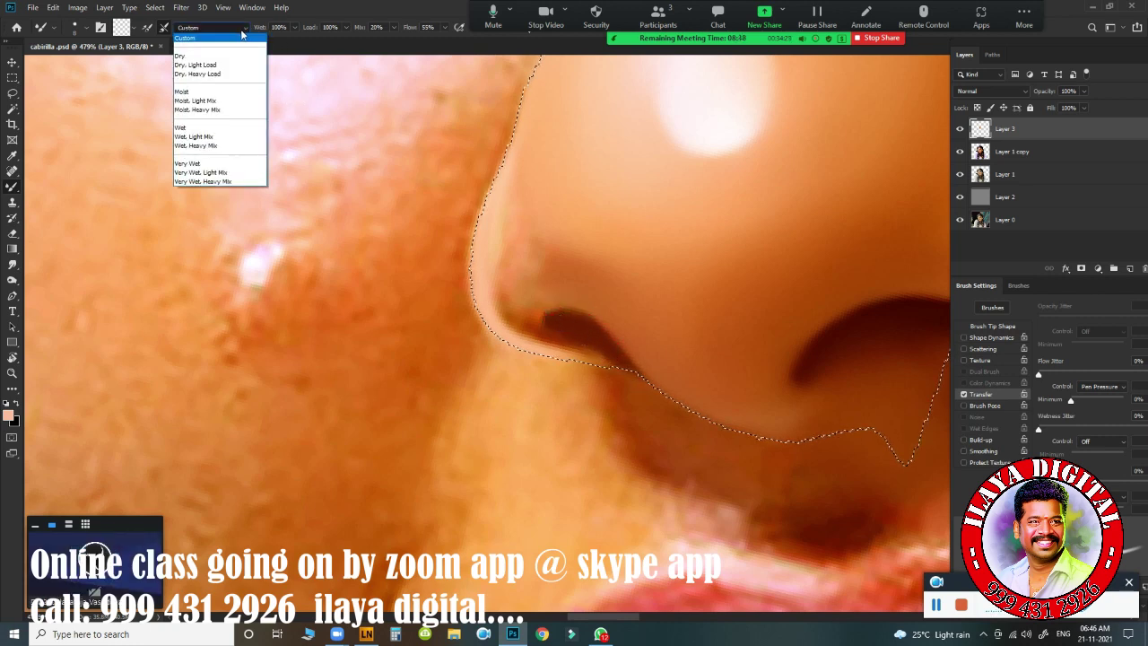
left_click(241, 38)
left_click(242, 28)
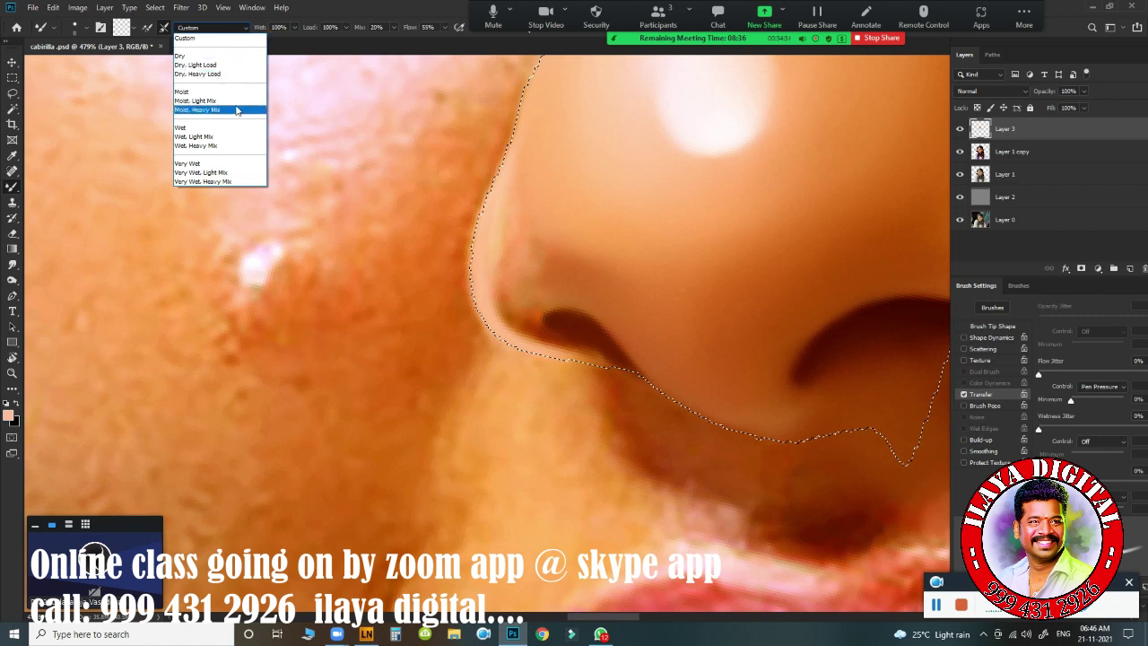
left_click(249, 29)
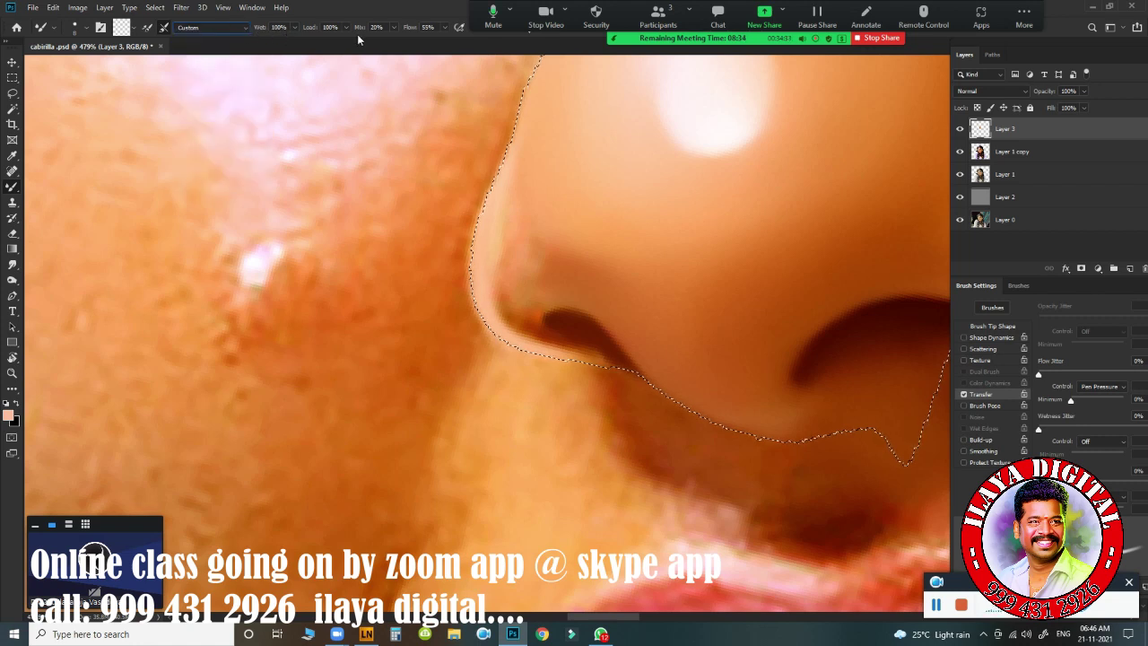
left_click(410, 26)
type("50")
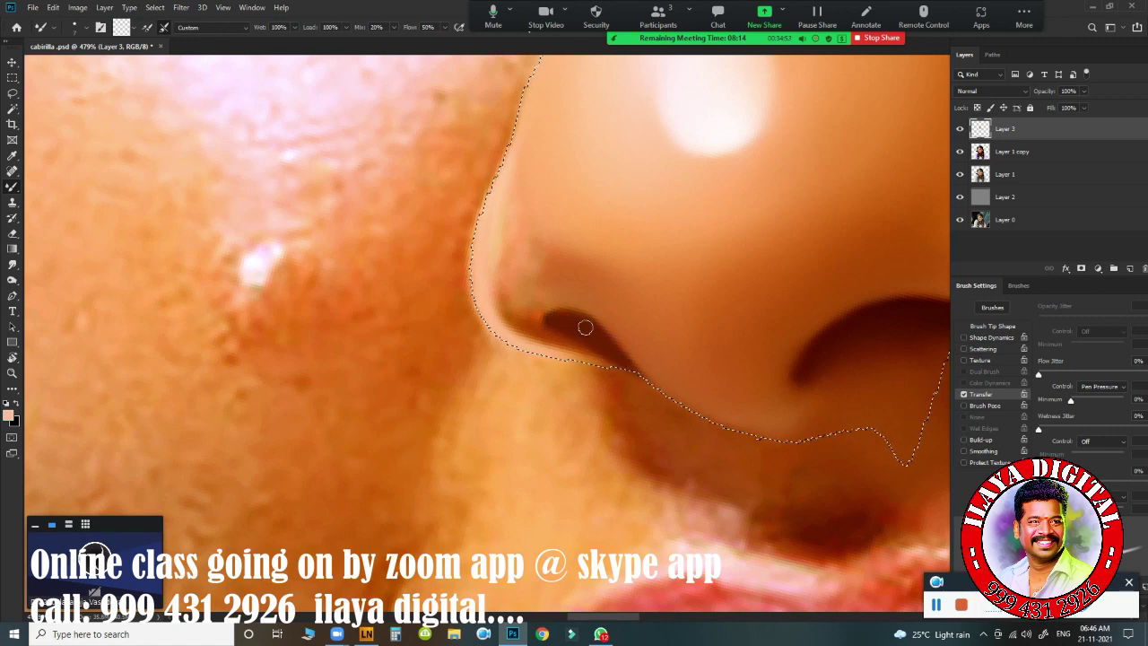
left_click(554, 308)
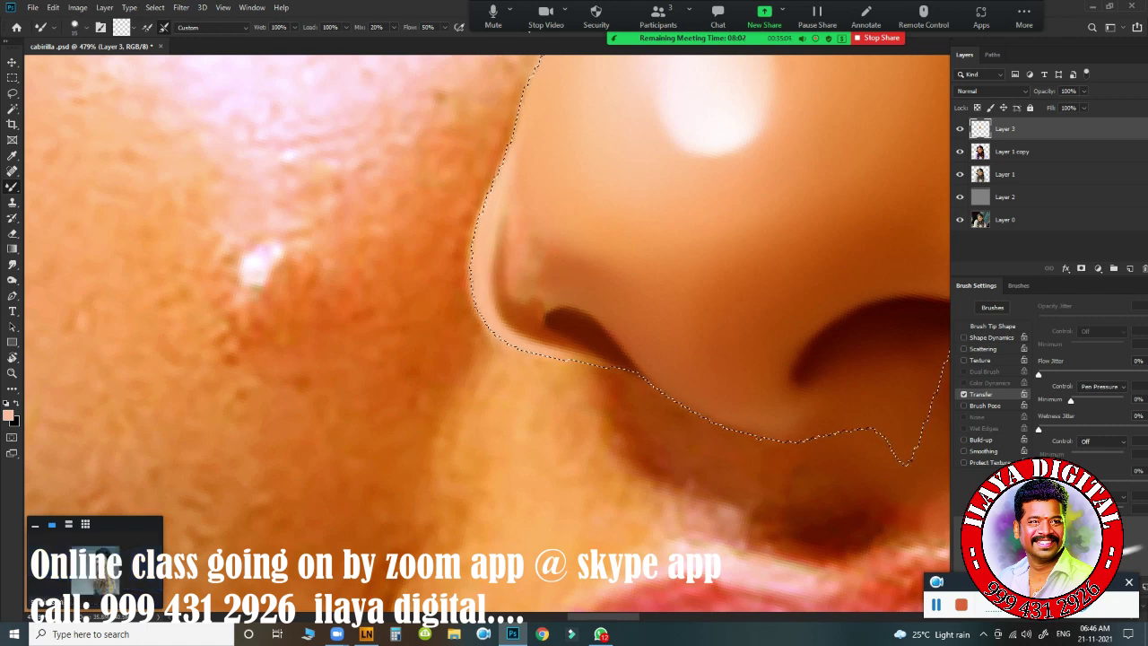
mouse_move(530, 241)
left_mouse_down()
mouse_move(550, 267)
mouse_move(583, 269)
mouse_move(542, 242)
left_mouse_up()
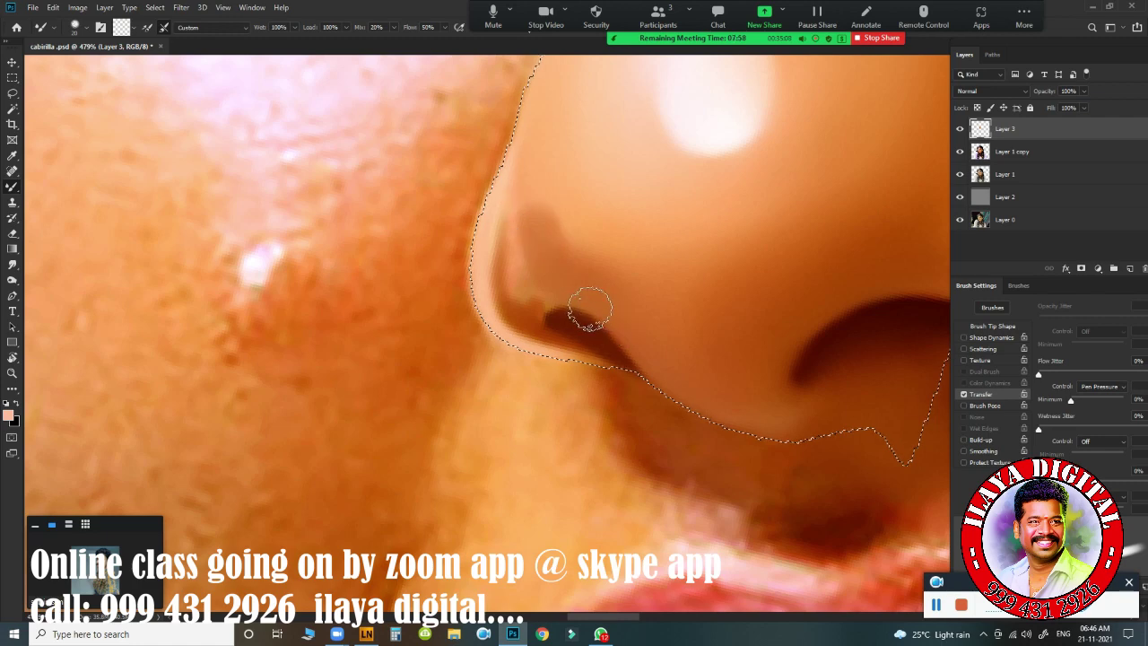
Step: Smooth the skin above the left nostril with the Smudge tool inside the restored nose selection, blending the wing's shading
key("r")
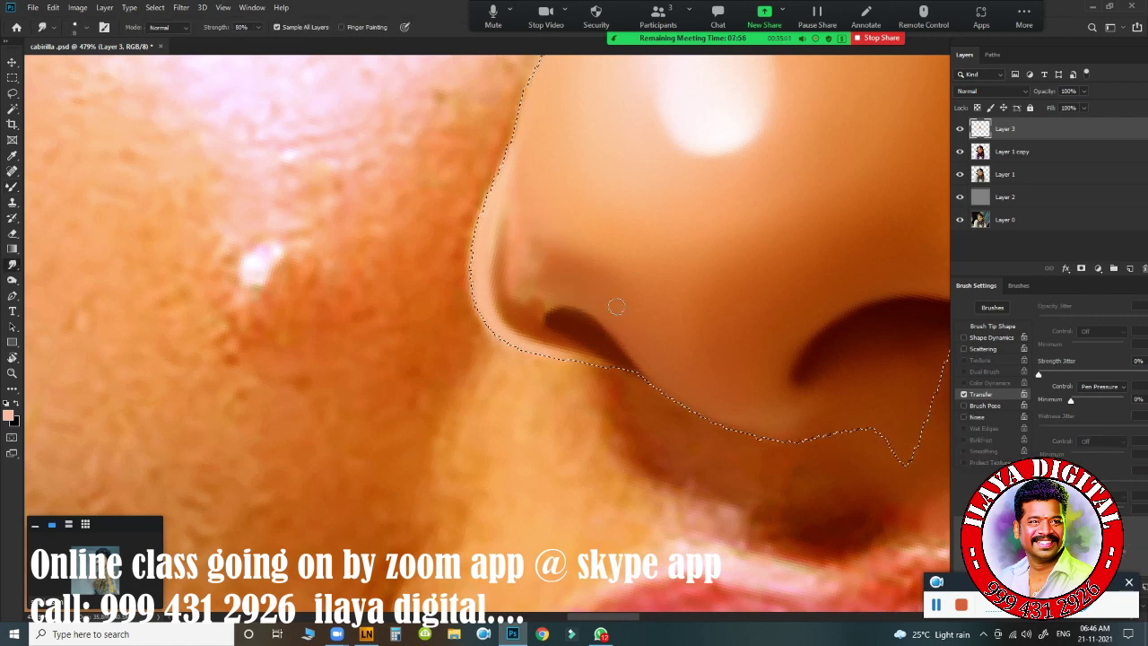
key("ctrl+d")
mouse_move(635, 297)
left_mouse_down()
mouse_move(638, 259)
mouse_move(689, 251)
mouse_move(781, 275)
mouse_move(481, 289)
left_mouse_up()
key("ctrl+shift+d")
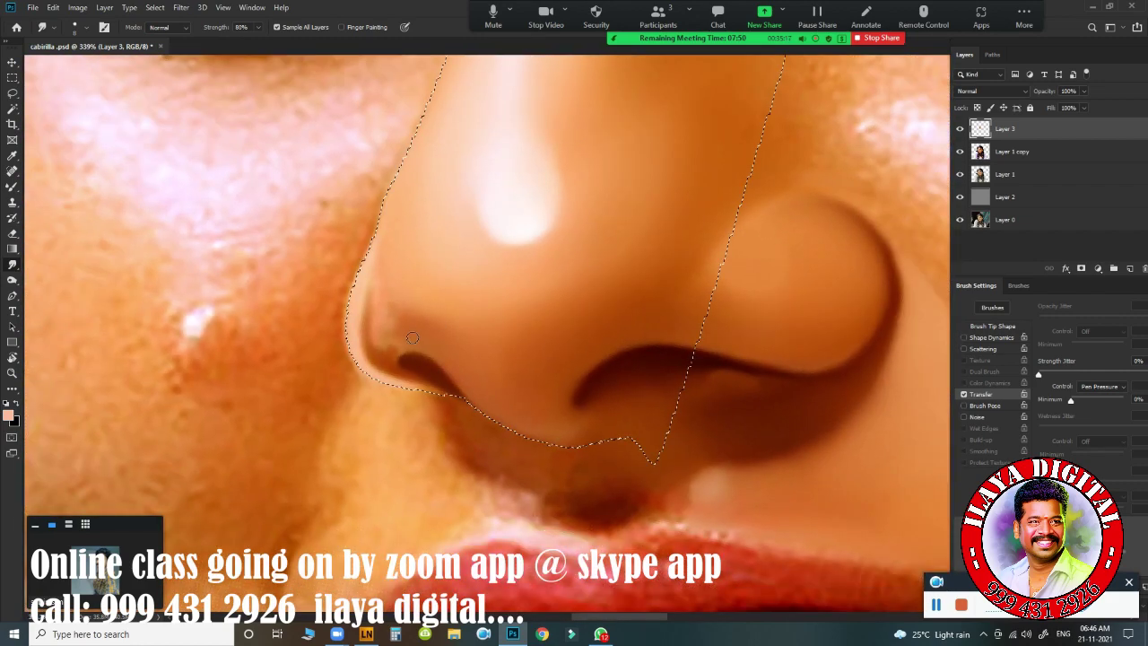
mouse_move(389, 349)
left_mouse_down()
mouse_move(365, 308)
mouse_move(379, 323)
mouse_move(414, 323)
mouse_move(390, 290)
mouse_move(397, 312)
mouse_move(416, 316)
mouse_move(405, 275)
mouse_move(416, 307)
left_mouse_up()
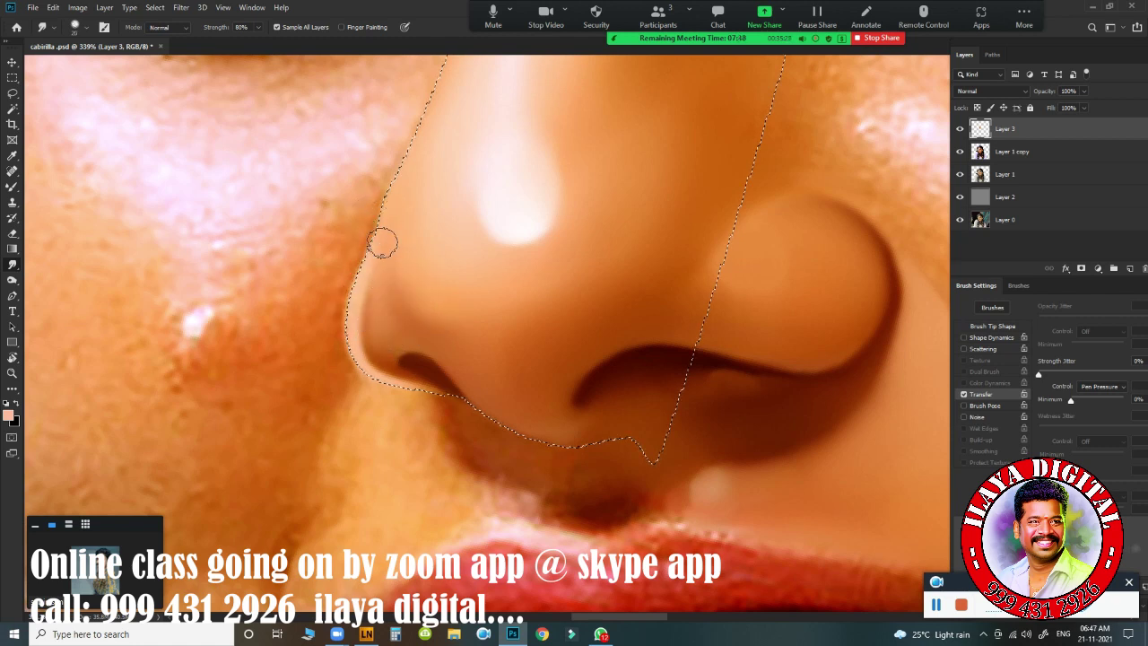
mouse_move(425, 302)
left_mouse_down()
mouse_move(408, 271)
mouse_move(418, 264)
mouse_move(409, 287)
mouse_move(417, 239)
mouse_move(412, 268)
mouse_move(433, 315)
mouse_move(449, 314)
mouse_move(378, 320)
mouse_move(383, 346)
mouse_move(368, 302)
mouse_move(375, 318)
mouse_move(377, 284)
mouse_move(407, 312)
mouse_move(405, 268)
mouse_move(420, 319)
mouse_move(409, 248)
mouse_move(457, 325)
left_mouse_up()
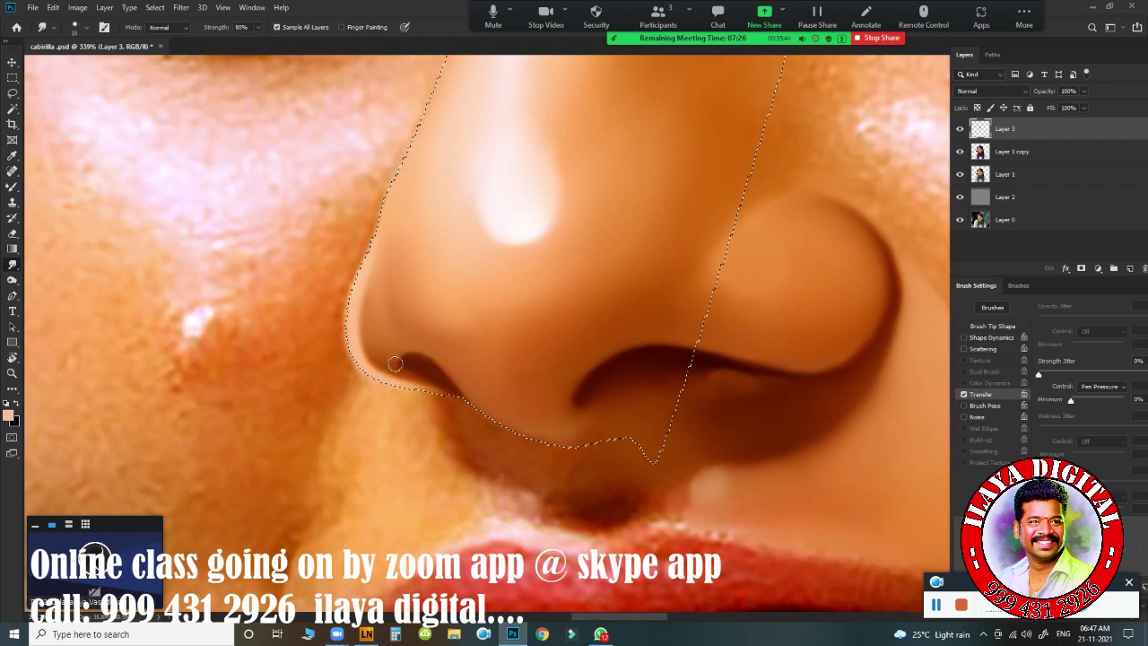
Step: Smudge the left nostril's dark corner and soften the underside of the nose along the selection edge
left_click_drag(391, 358, 397, 373)
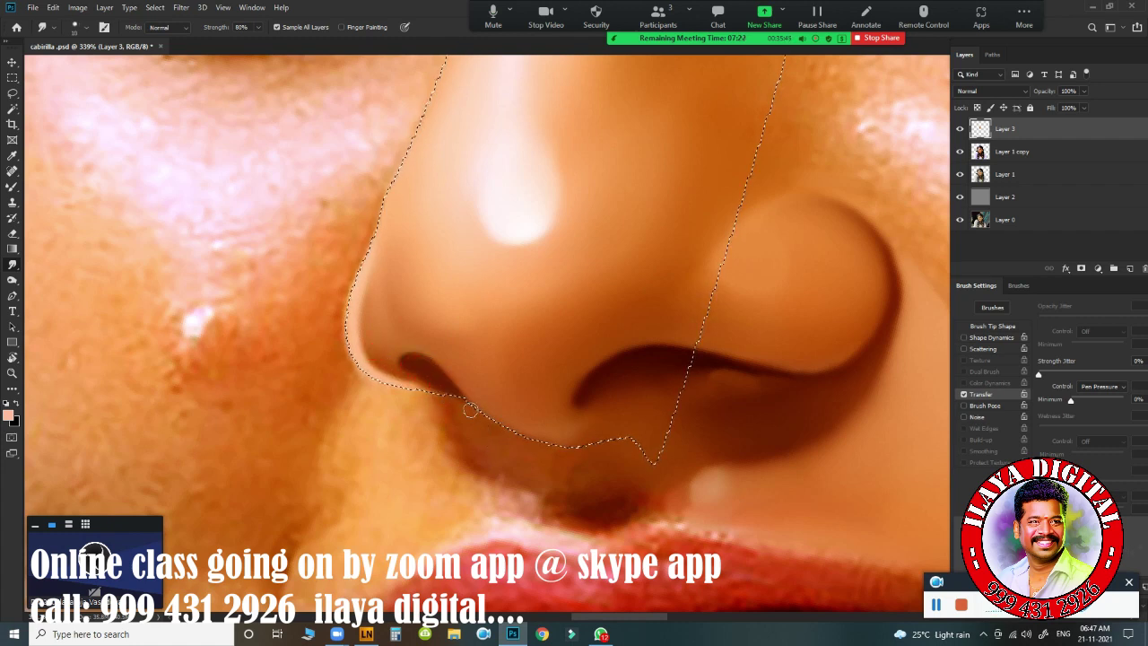
mouse_move(469, 410)
left_mouse_down()
mouse_move(451, 380)
mouse_move(459, 396)
left_mouse_up()
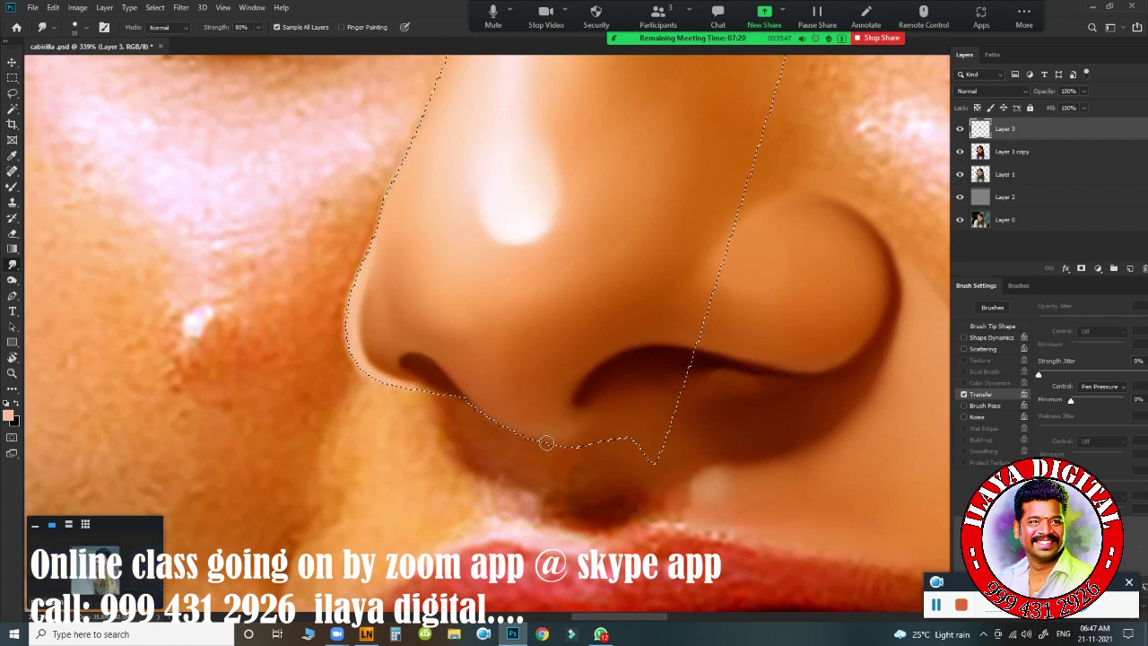
left_click_drag(546, 442, 490, 406)
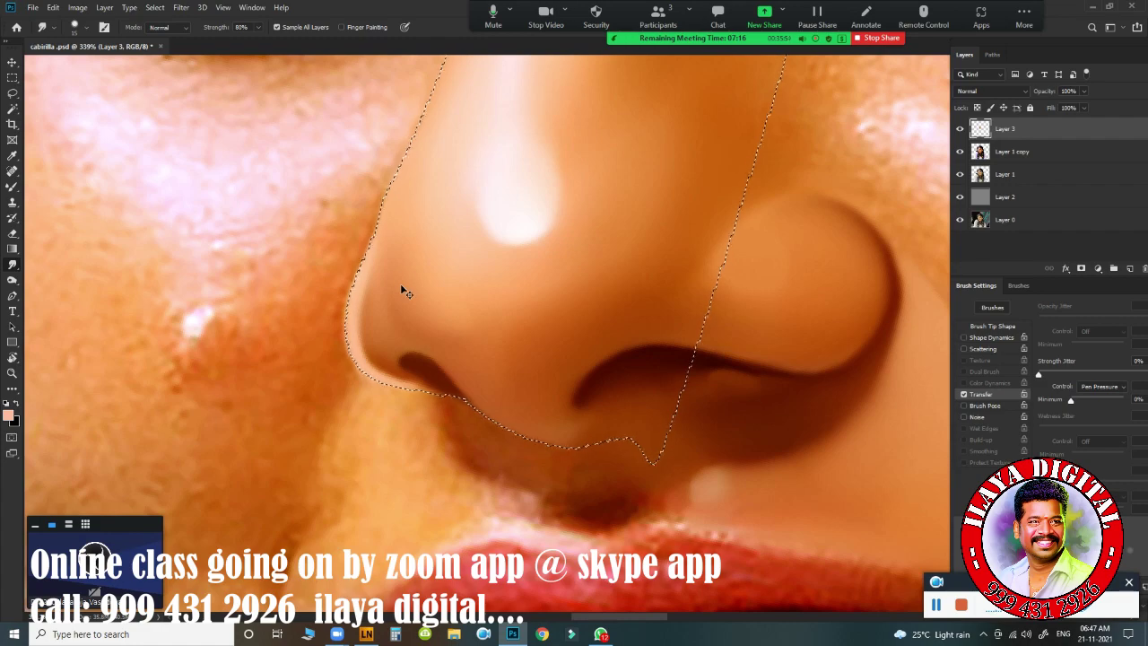
Step: Smooth the upper-lip and cheek skin just outside the left nostril's outline with the Smudge tool
mouse_move(469, 311)
left_mouse_down()
mouse_move(404, 320)
mouse_move(490, 341)
mouse_move(428, 367)
left_mouse_up()
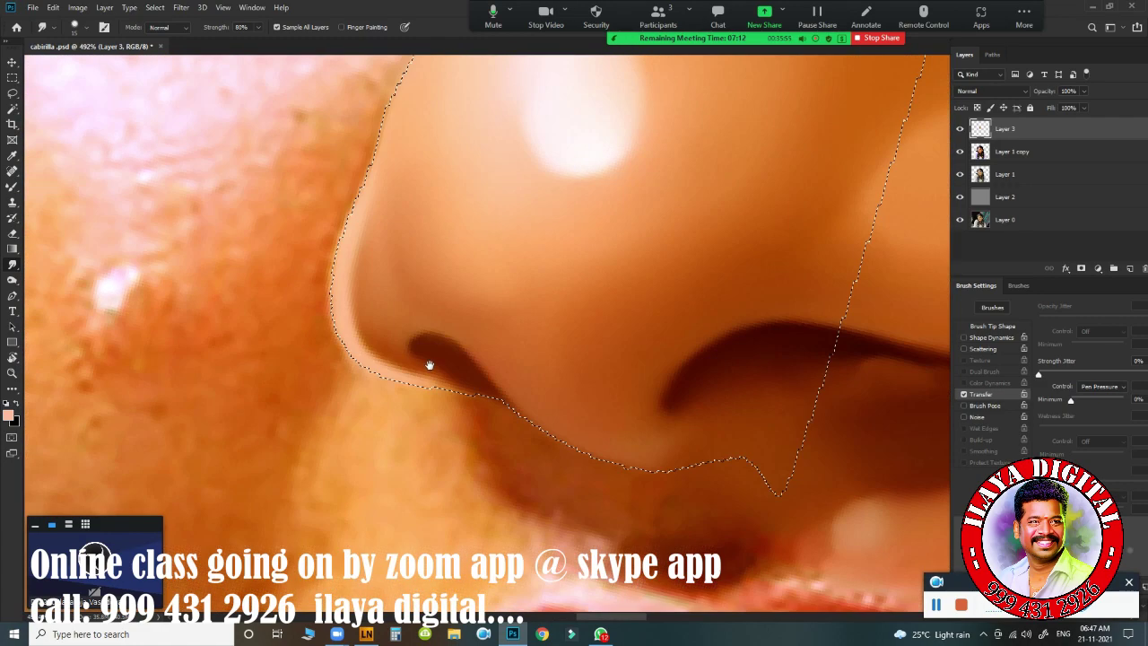
mouse_move(359, 418)
left_mouse_down()
mouse_move(371, 418)
mouse_move(372, 402)
mouse_move(402, 429)
mouse_move(423, 426)
mouse_move(441, 457)
mouse_move(469, 420)
mouse_move(448, 430)
mouse_move(450, 400)
mouse_move(483, 430)
mouse_move(591, 474)
mouse_move(554, 473)
mouse_move(570, 509)
mouse_move(514, 472)
mouse_move(618, 503)
mouse_move(565, 502)
left_mouse_up()
key("[")
key("[")
mouse_move(456, 461)
left_mouse_down()
mouse_move(436, 409)
mouse_move(410, 492)
mouse_move(470, 511)
mouse_move(354, 453)
mouse_move(365, 364)
left_mouse_up()
mouse_move(354, 412)
left_mouse_down()
mouse_move(332, 461)
mouse_move(340, 436)
mouse_move(320, 457)
mouse_move(322, 488)
mouse_move(358, 461)
mouse_move(290, 326)
mouse_move(332, 336)
mouse_move(314, 296)
left_mouse_up()
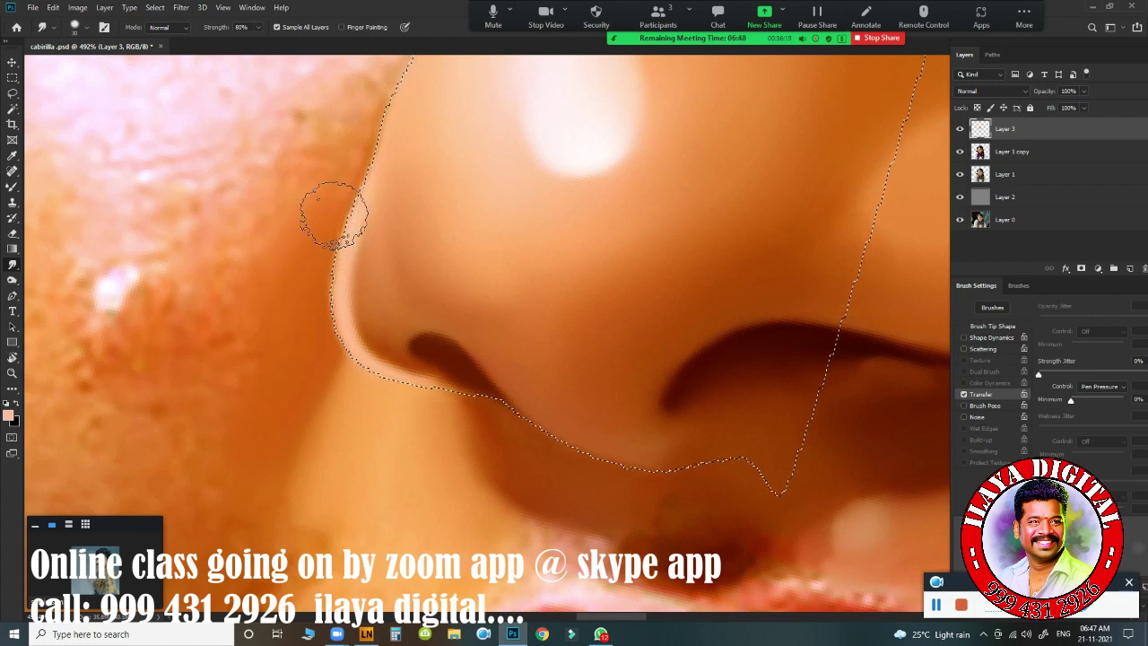
mouse_move(311, 129)
left_mouse_down()
mouse_move(346, 161)
mouse_move(371, 117)
left_mouse_up()
Step: Smudge the skin between the left eye's inner corner and the nose bridge along the selection edge
left_click_drag(512, 209, 474, 212)
left_click_drag(511, 161, 445, 380)
scroll(450, 296, "up", 3)
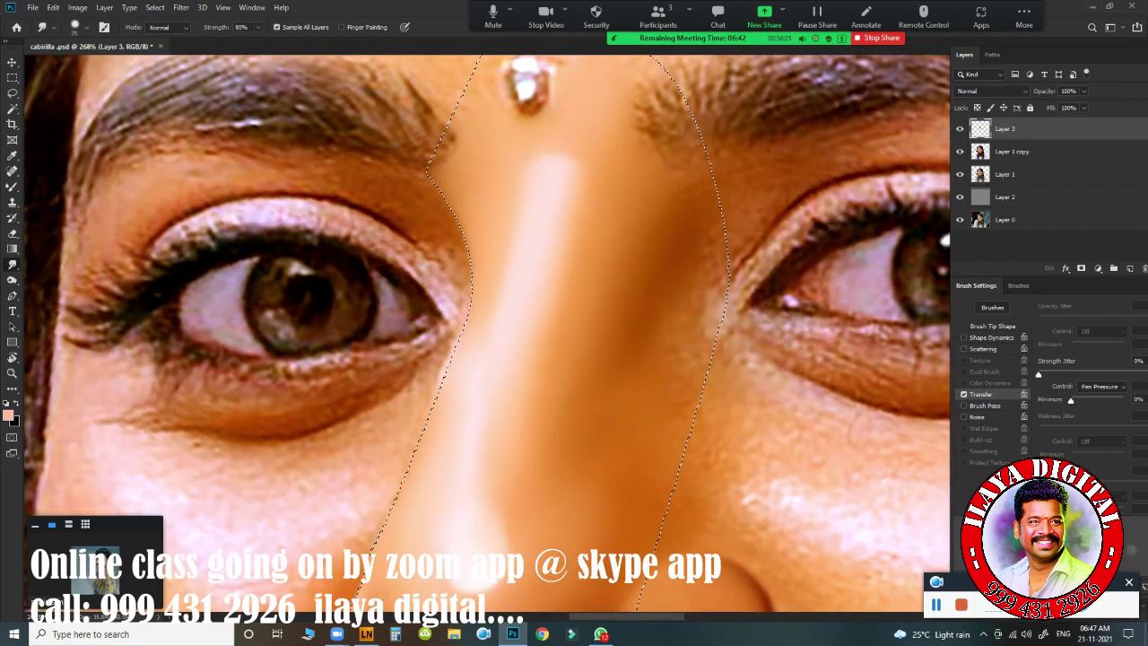
left_click(400, 174)
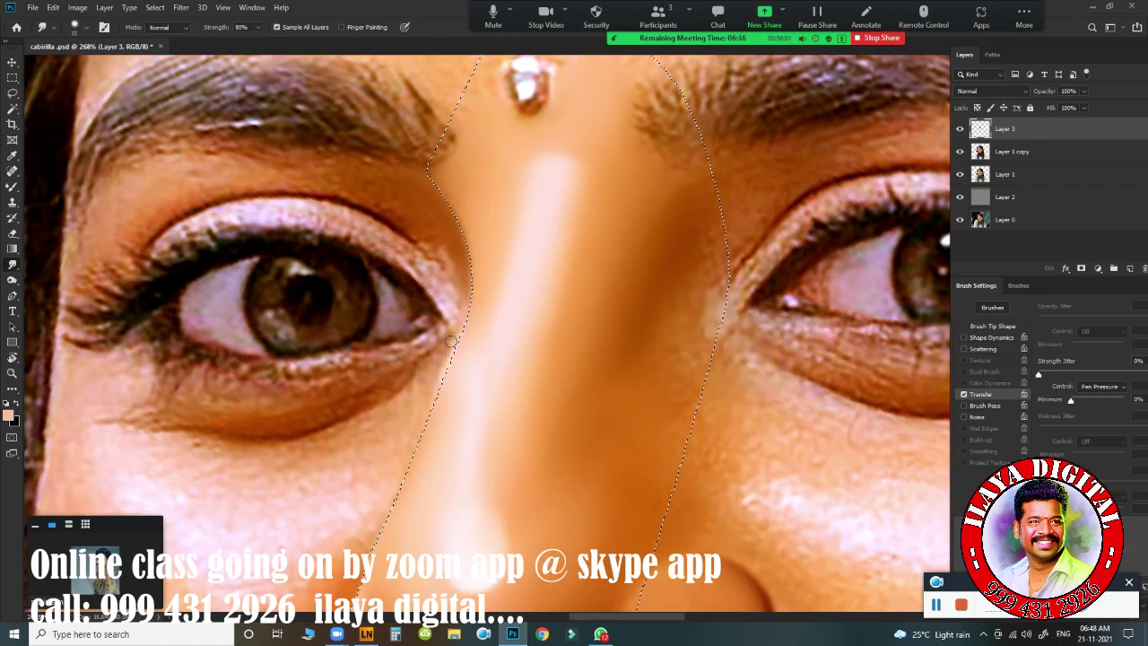
mouse_move(455, 336)
left_mouse_down()
mouse_move(438, 366)
mouse_move(456, 292)
mouse_move(458, 325)
left_mouse_up()
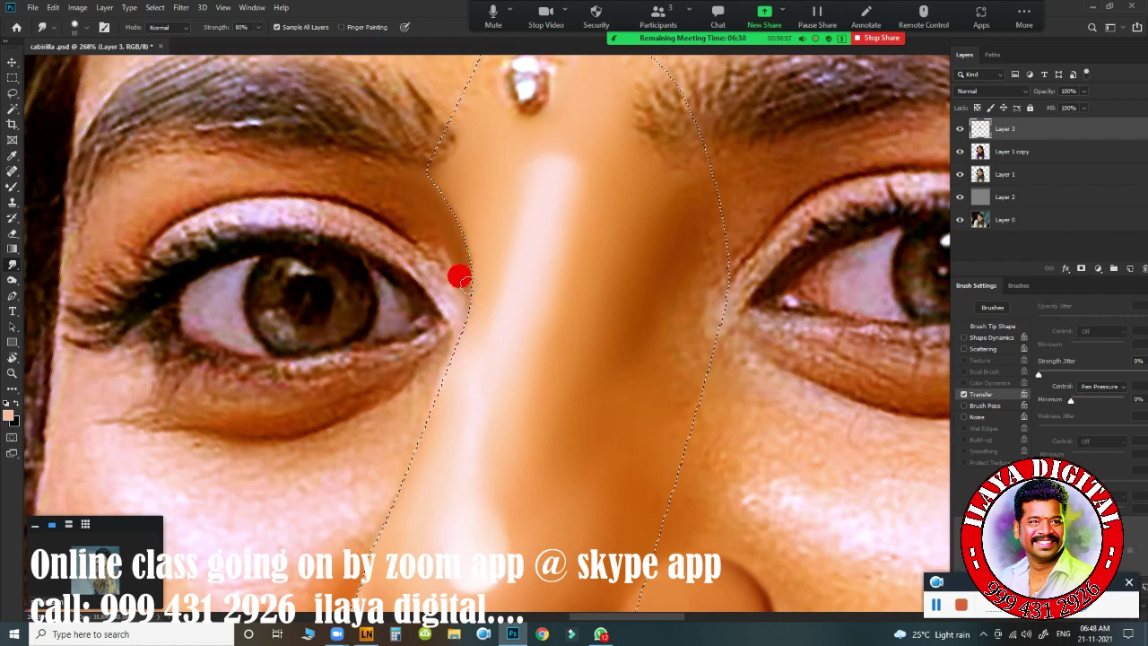
Step: Smooth the cheek skin along the left side of the nose with the Smudge tool and clear the nose selection
left_click_drag(523, 366, 561, 215)
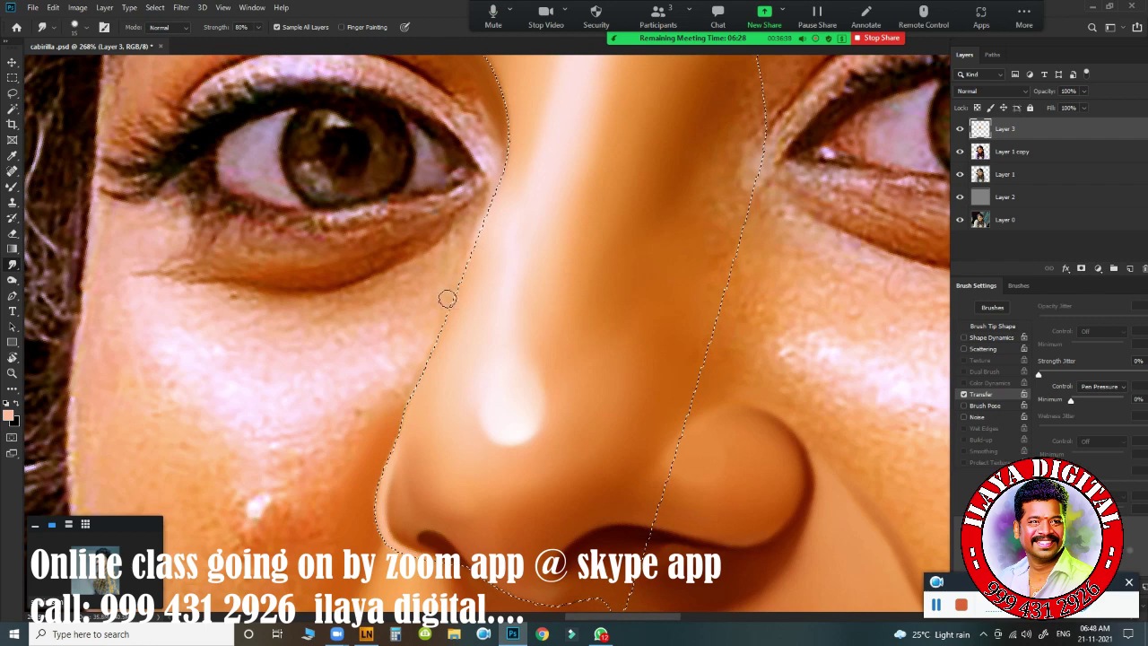
key("]")
mouse_move(436, 344)
left_mouse_down()
mouse_move(461, 270)
mouse_move(442, 264)
mouse_move(470, 252)
left_mouse_up()
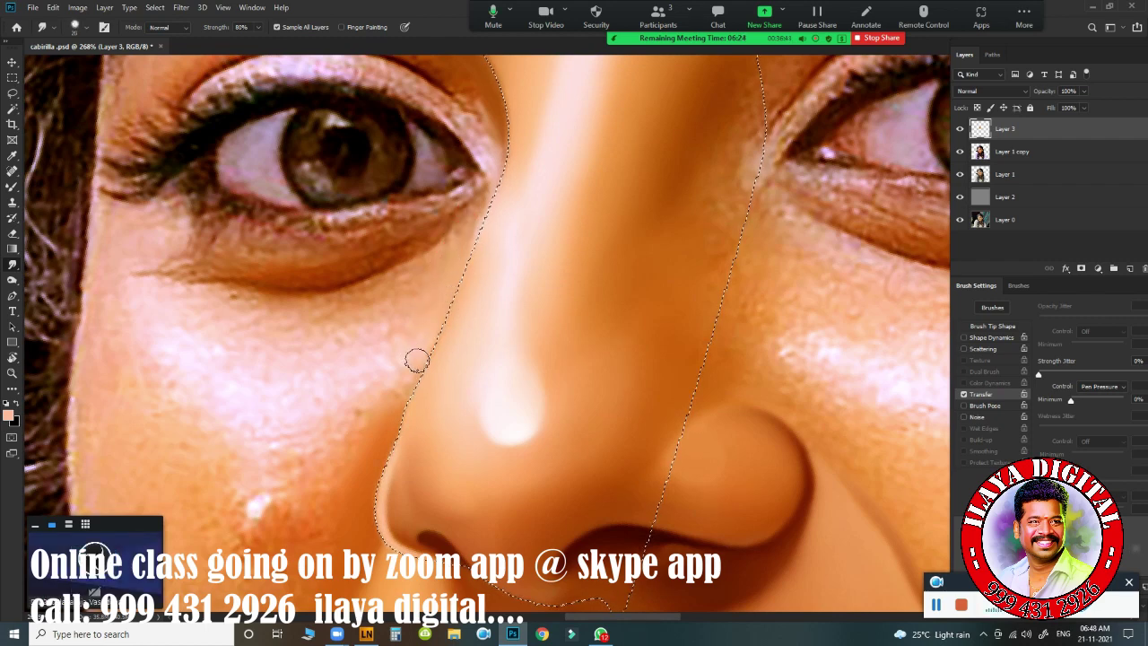
left_click_drag(417, 359, 403, 386)
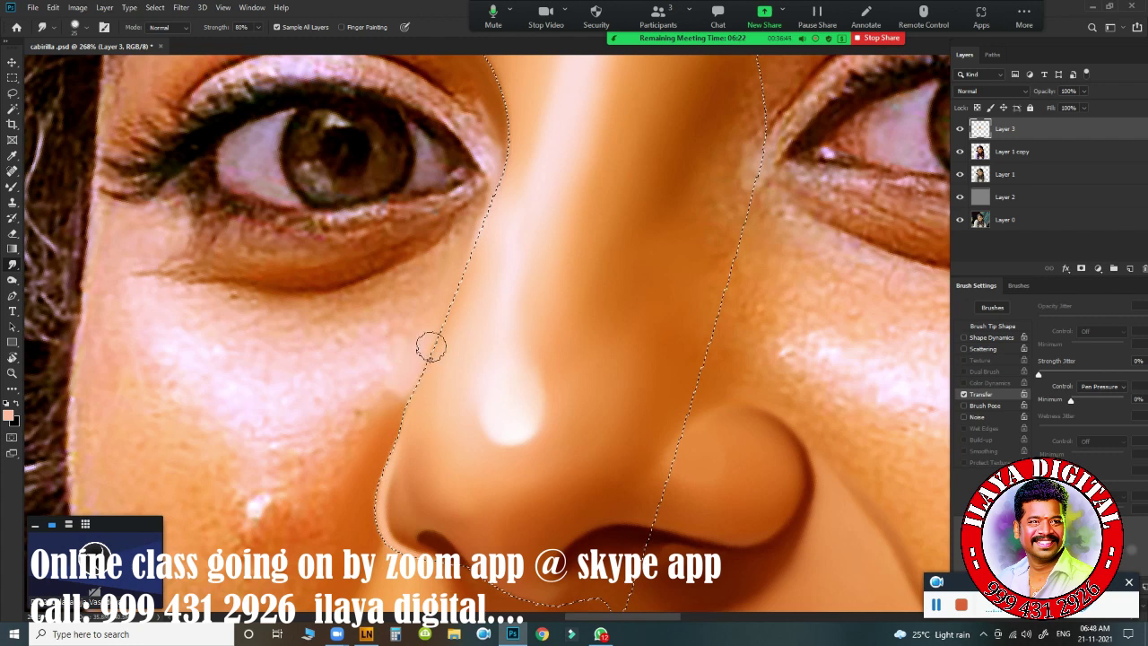
mouse_move(430, 346)
left_mouse_down()
mouse_move(418, 320)
mouse_move(427, 313)
mouse_move(415, 367)
mouse_move(394, 356)
mouse_move(407, 382)
mouse_move(394, 366)
mouse_move(405, 372)
left_mouse_up()
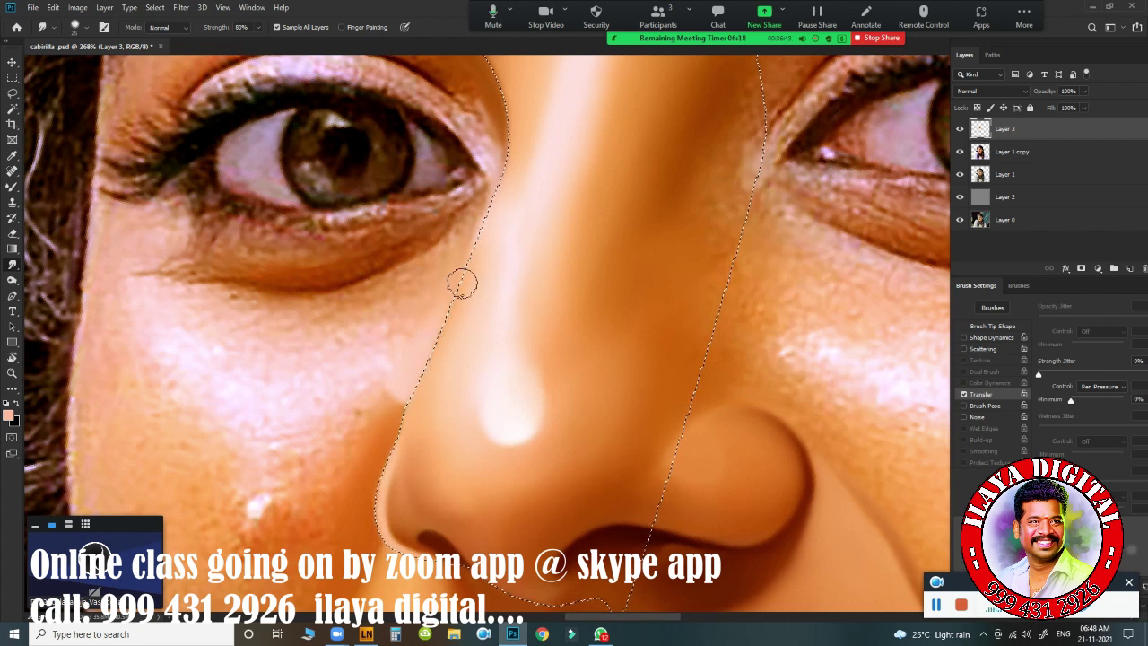
left_click_drag(469, 430, 456, 269)
left_click_drag(583, 248, 522, 249)
left_click_drag(521, 193, 445, 361)
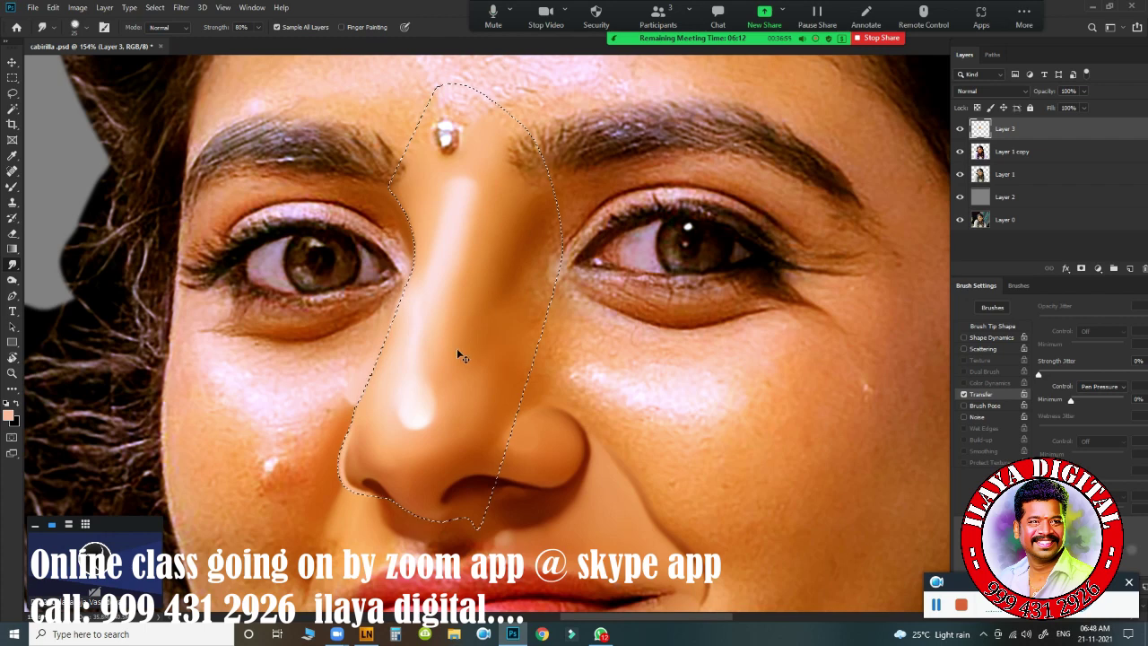
key("ctrl+d")
Step: Compare the smudged nose with the original portrait by hiding and showing Layer 3 and Layer 1 copy
key("ctrl+0")
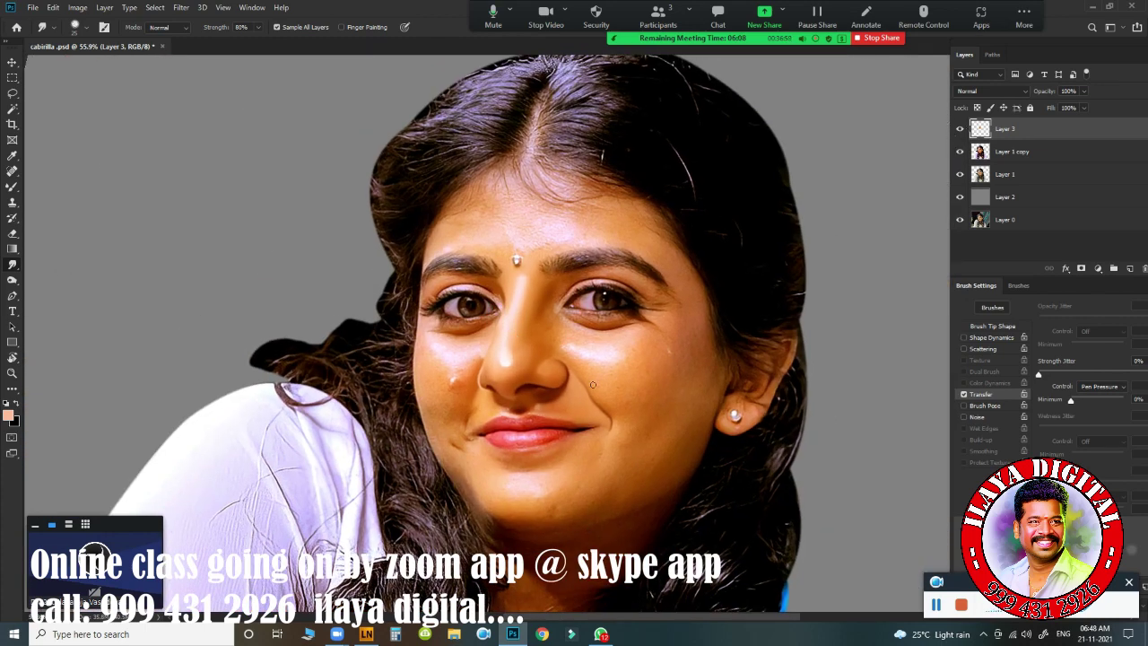
left_click(959, 130)
left_click(959, 130)
left_click(960, 152)
left_click(960, 130)
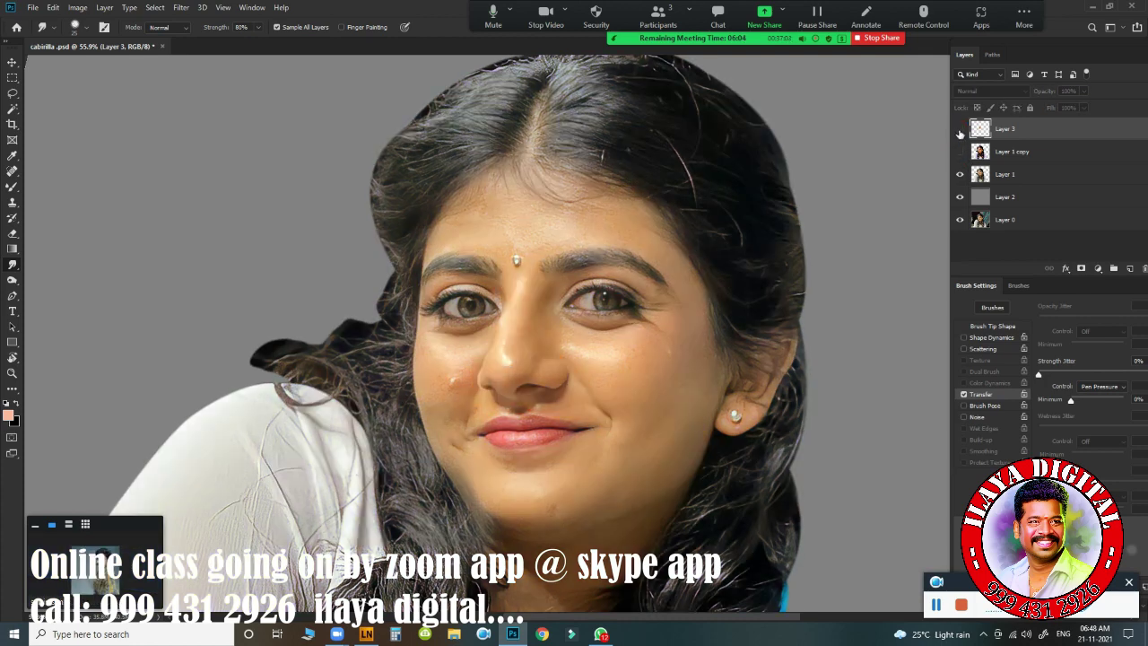
left_click(960, 130)
left_click(960, 130)
left_click(960, 130)
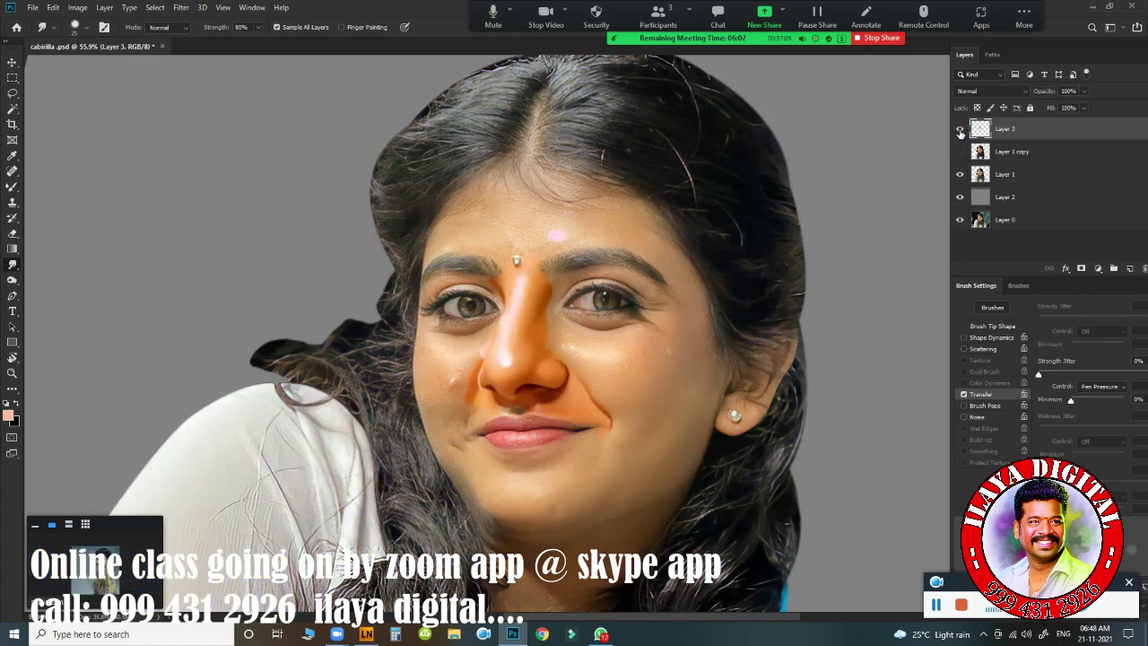
left_click(960, 130)
left_click(960, 130)
left_click(960, 152)
left_click(960, 130)
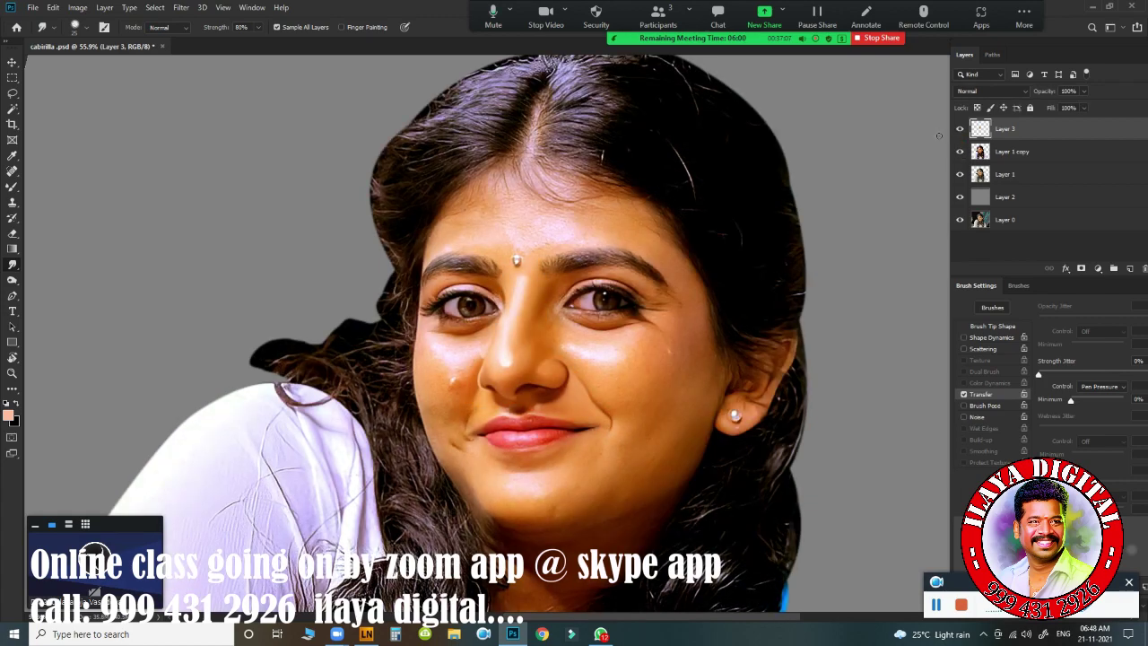
Step: Smooth the light rim and shading along the left nostril's outer edge with the Smudge tool
left_click_drag(554, 355, 617, 367)
left_click_drag(348, 343, 367, 367)
mouse_move(318, 397)
left_mouse_down()
mouse_move(527, 226)
mouse_move(453, 281)
mouse_move(520, 313)
mouse_move(444, 312)
left_mouse_up()
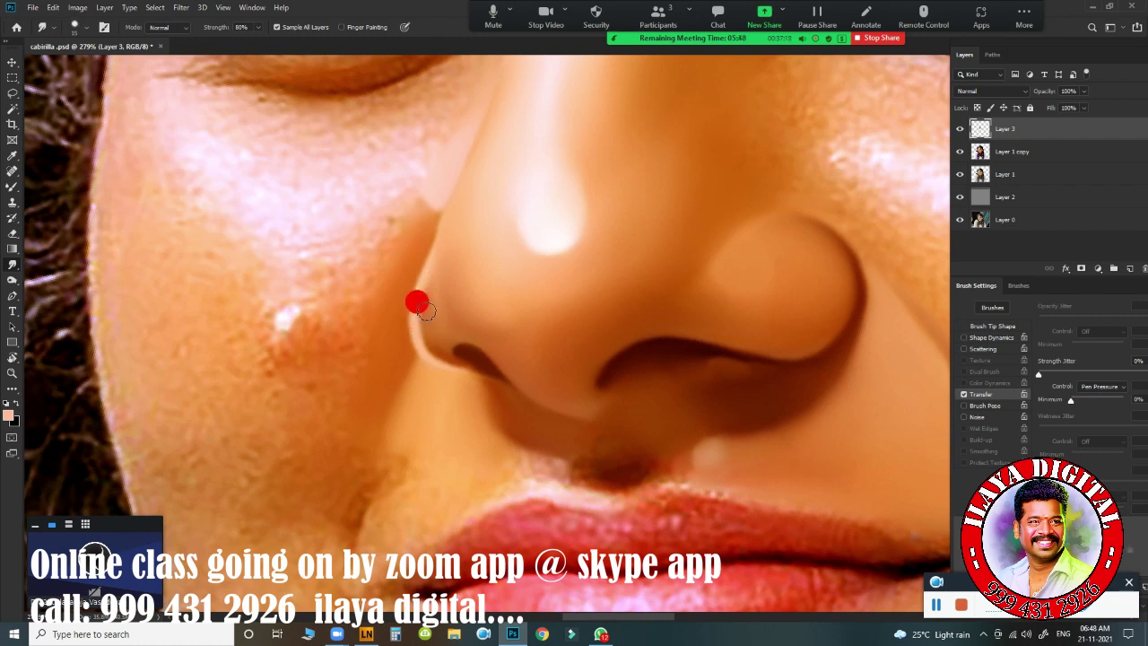
mouse_move(419, 277)
left_mouse_down()
mouse_move(453, 271)
mouse_move(465, 312)
mouse_move(453, 251)
mouse_move(431, 285)
mouse_move(426, 252)
left_mouse_up()
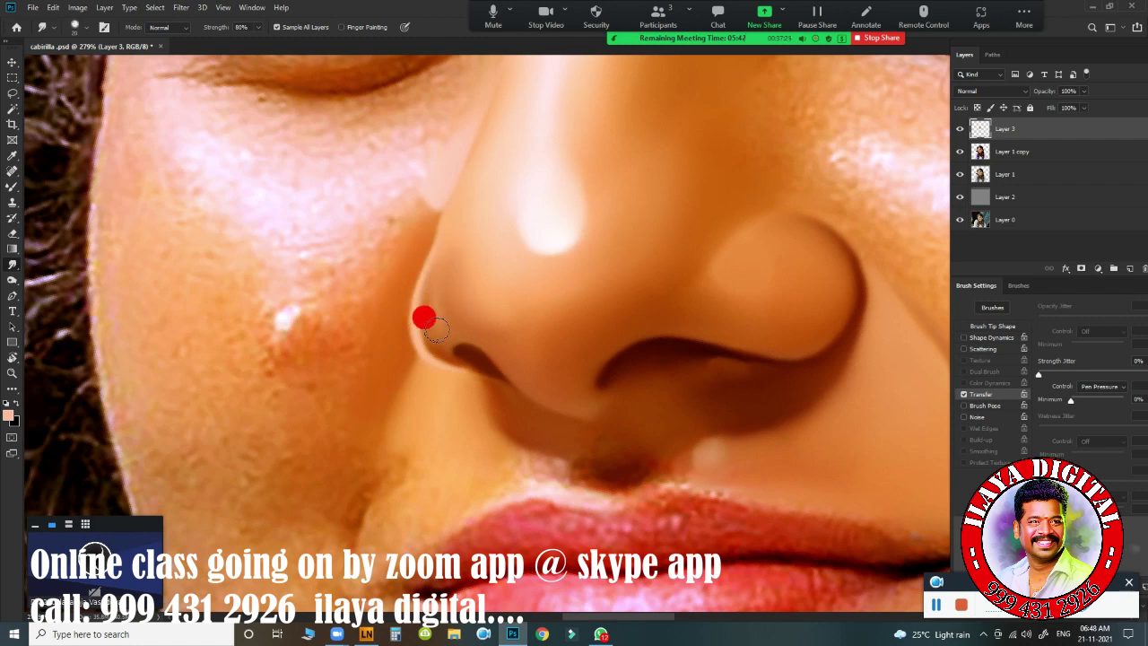
left_click_drag(436, 329, 427, 306)
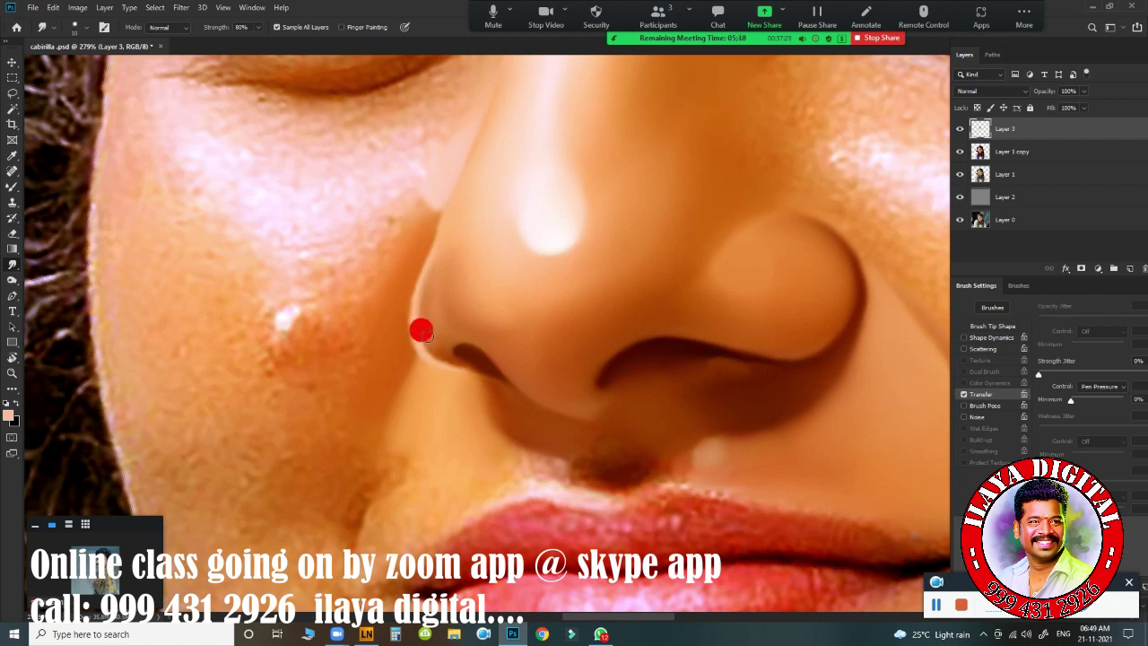
mouse_move(434, 345)
left_mouse_down()
mouse_move(418, 329)
mouse_move(418, 302)
mouse_move(430, 297)
mouse_move(427, 322)
left_mouse_up()
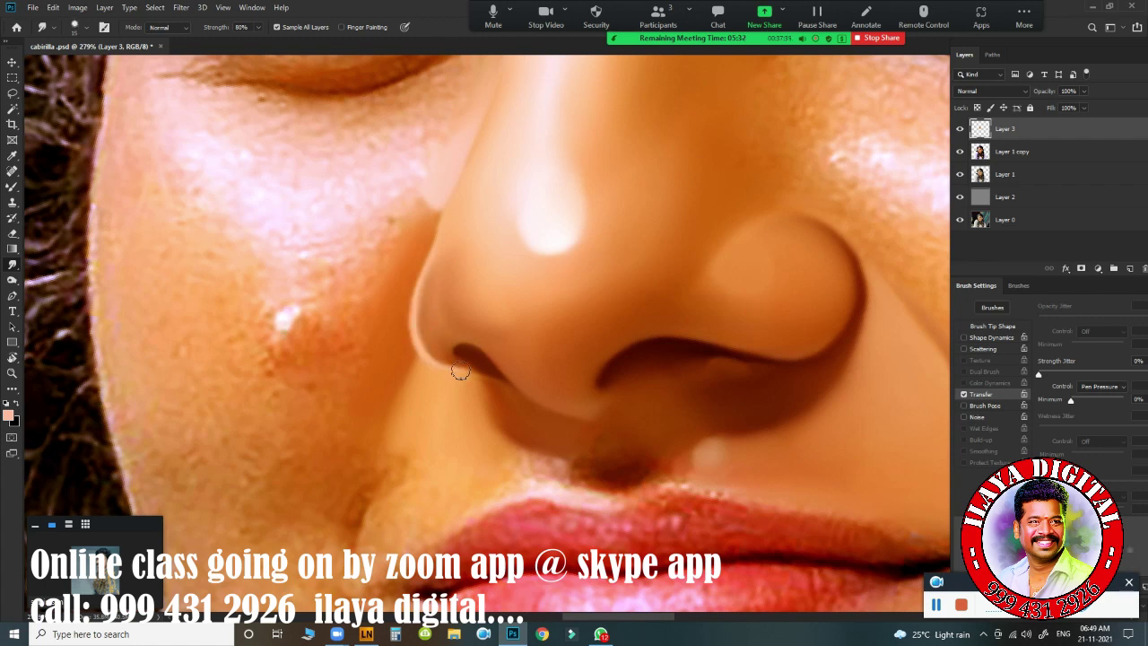
Step: Clean the lower edge of the left nostril's rim with a much smaller Eraser, checking Layer 3 against the image underneath
key("e")
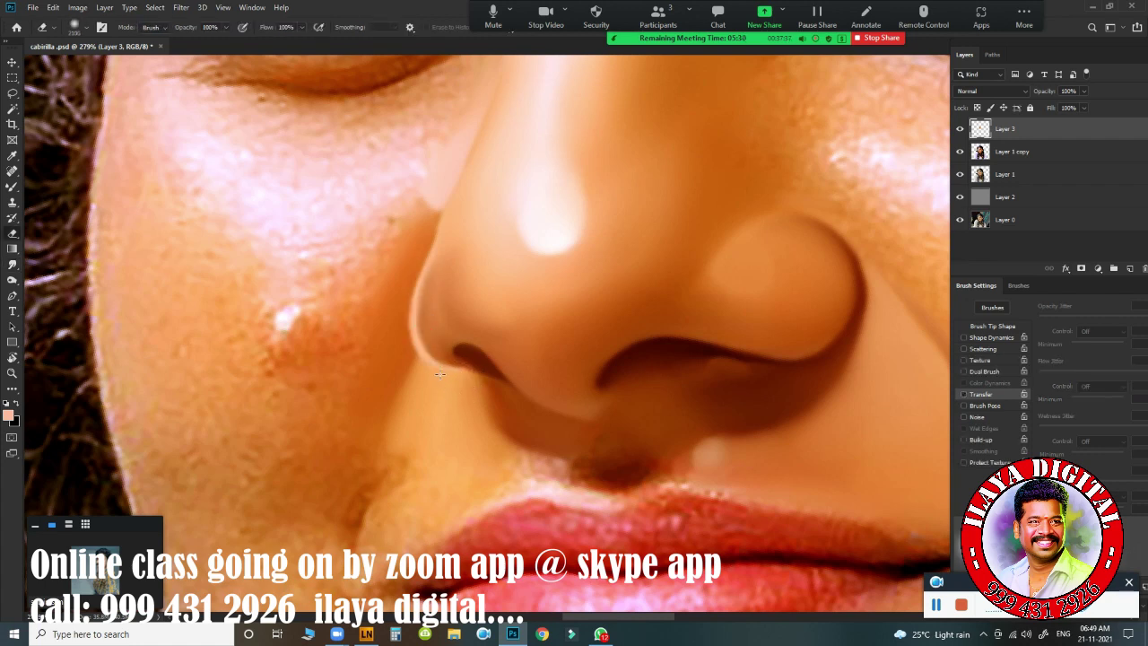
key("bracketleft")
key("bracketleft")
key("bracketleft")
key("bracketleft")
key("bracketleft")
key("bracketleft")
key("bracketleft")
key("bracketleft")
key("bracketleft")
key("bracketleft")
key("bracketleft")
key("bracketleft")
key("bracketleft")
key("bracketleft")
key("bracketleft")
key("bracketleft")
key("bracketleft")
key("bracketleft")
key("bracketleft")
key("bracketleft")
left_click(958, 130)
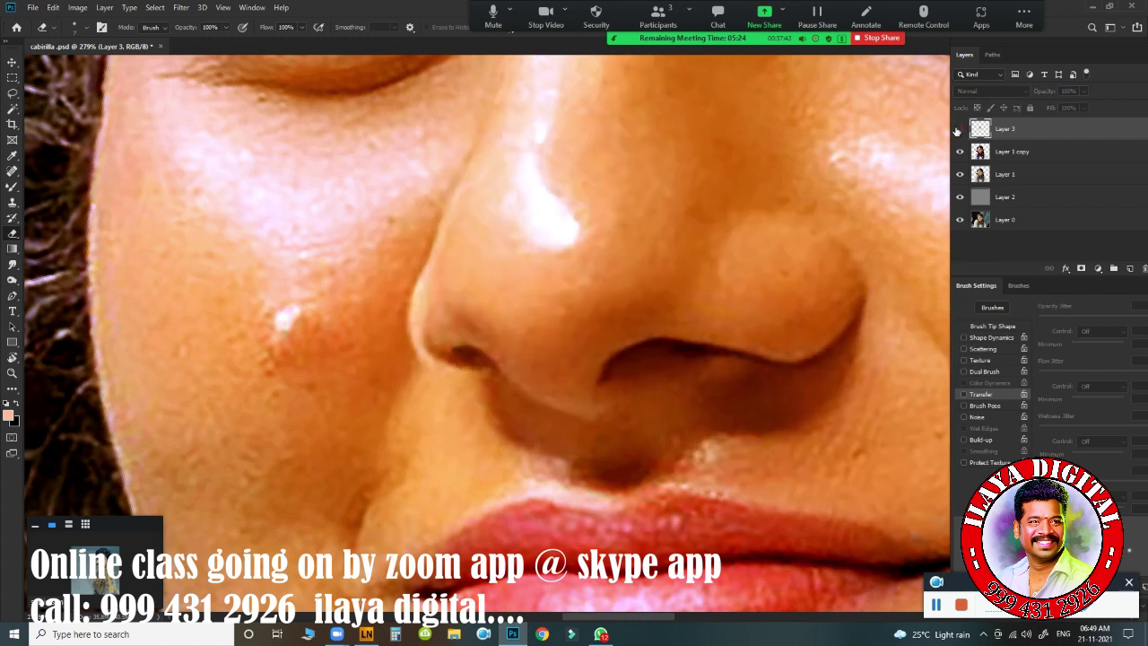
left_click(959, 130)
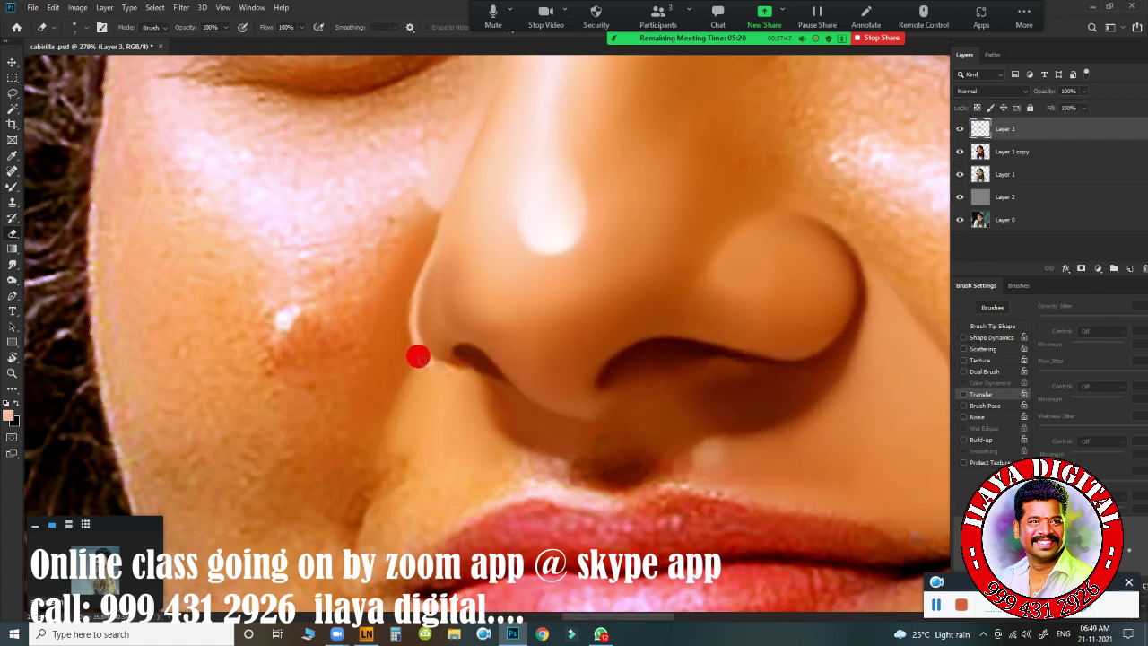
Step: Smudge the lower end of the left nostril's light rim and refine its outer contour and the dark opening's edge
scroll(477, 386, "up", 3)
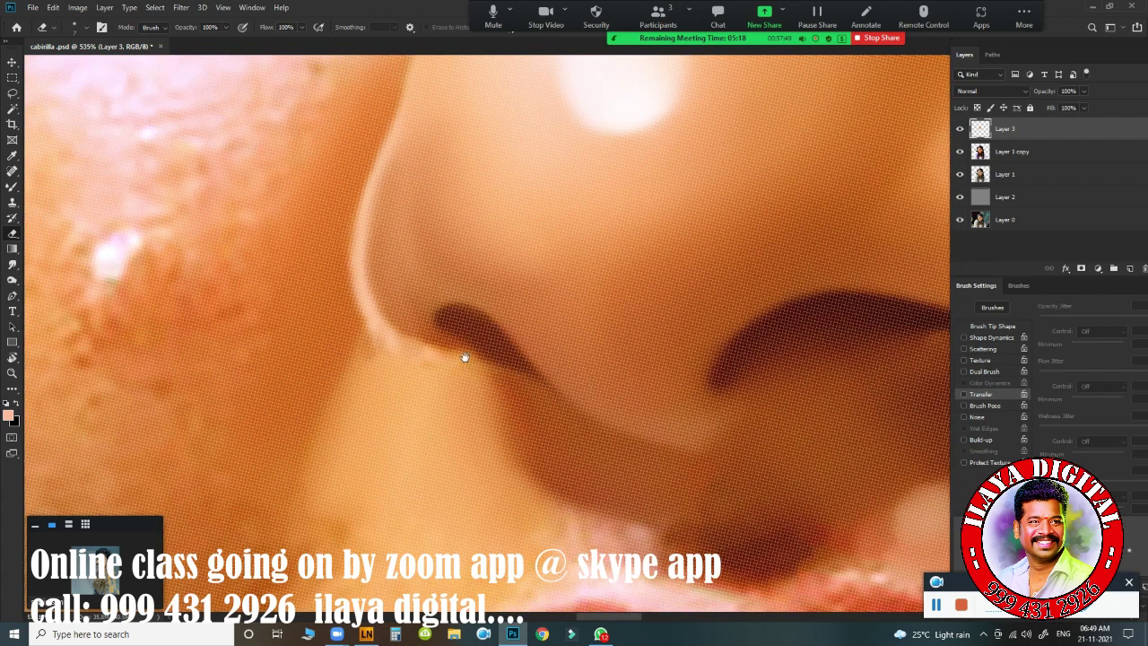
key("r")
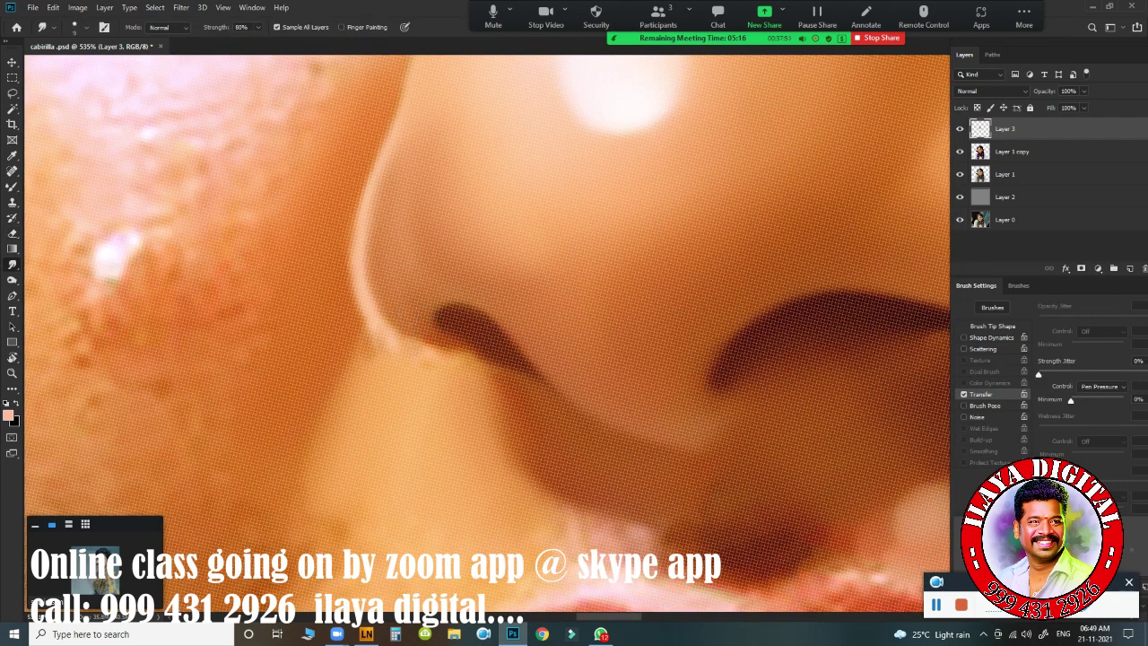
mouse_move(384, 280)
left_mouse_down()
mouse_move(373, 249)
mouse_move(381, 299)
left_mouse_up()
mouse_move(447, 338)
left_mouse_down()
mouse_move(457, 352)
mouse_move(410, 351)
mouse_move(384, 333)
mouse_move(366, 359)
mouse_move(385, 332)
mouse_move(360, 325)
left_mouse_up()
left_click_drag(524, 270, 495, 259)
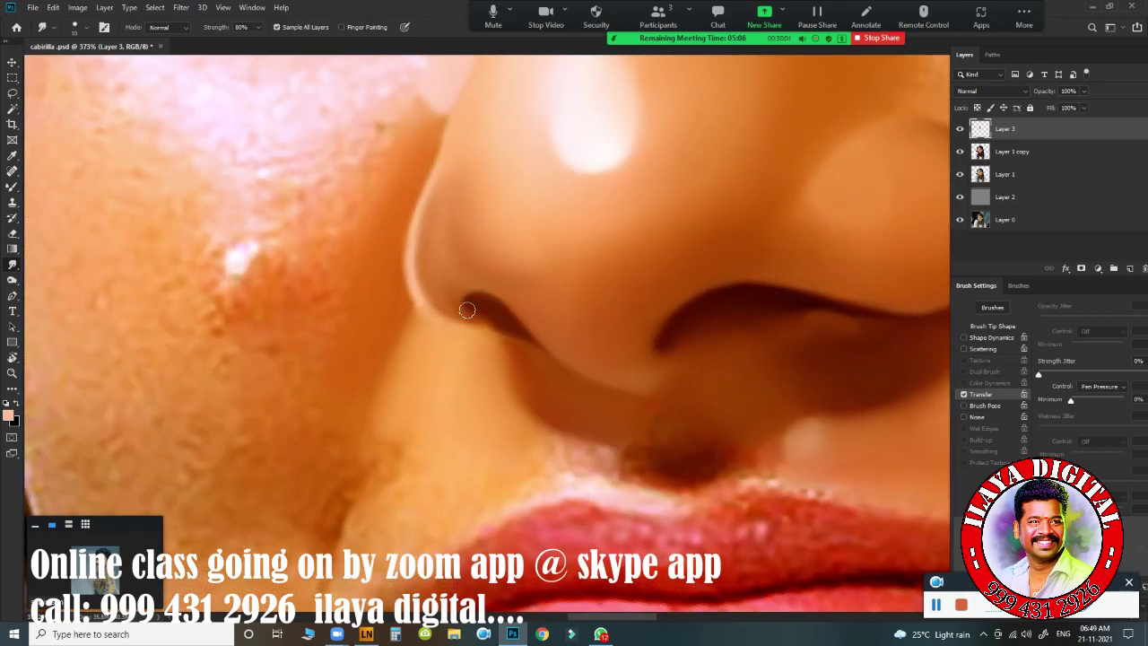
left_click_drag(494, 319, 487, 319)
mouse_move(437, 306)
left_mouse_down()
mouse_move(448, 310)
mouse_move(412, 264)
mouse_move(420, 284)
mouse_move(477, 324)
mouse_move(448, 326)
mouse_move(403, 285)
mouse_move(423, 305)
left_mouse_up()
mouse_move(418, 241)
left_mouse_down()
mouse_move(446, 299)
mouse_move(425, 283)
mouse_move(436, 210)
left_mouse_up()
left_click_drag(404, 313, 417, 326)
scroll(477, 380, "down", 3)
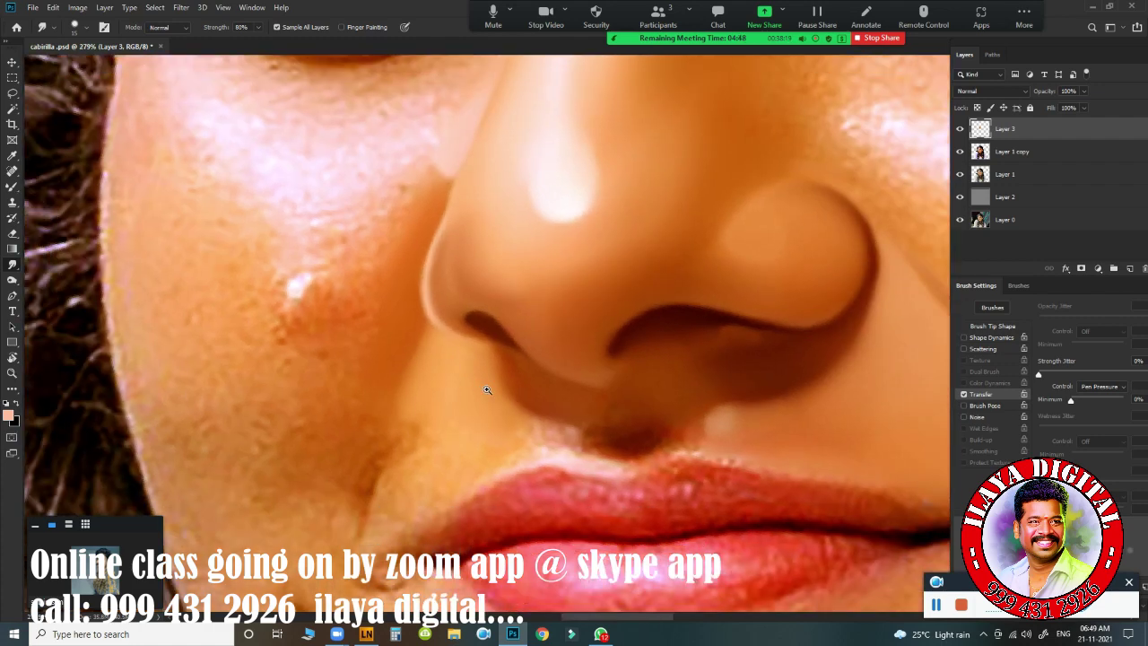
Step: Smooth the smile fold below the left nostril and the creases beside the left mouth corner with the Smudge tool
left_click_drag(487, 387, 493, 262)
mouse_move(380, 338)
left_mouse_down()
mouse_move(367, 402)
mouse_move(376, 341)
left_mouse_up()
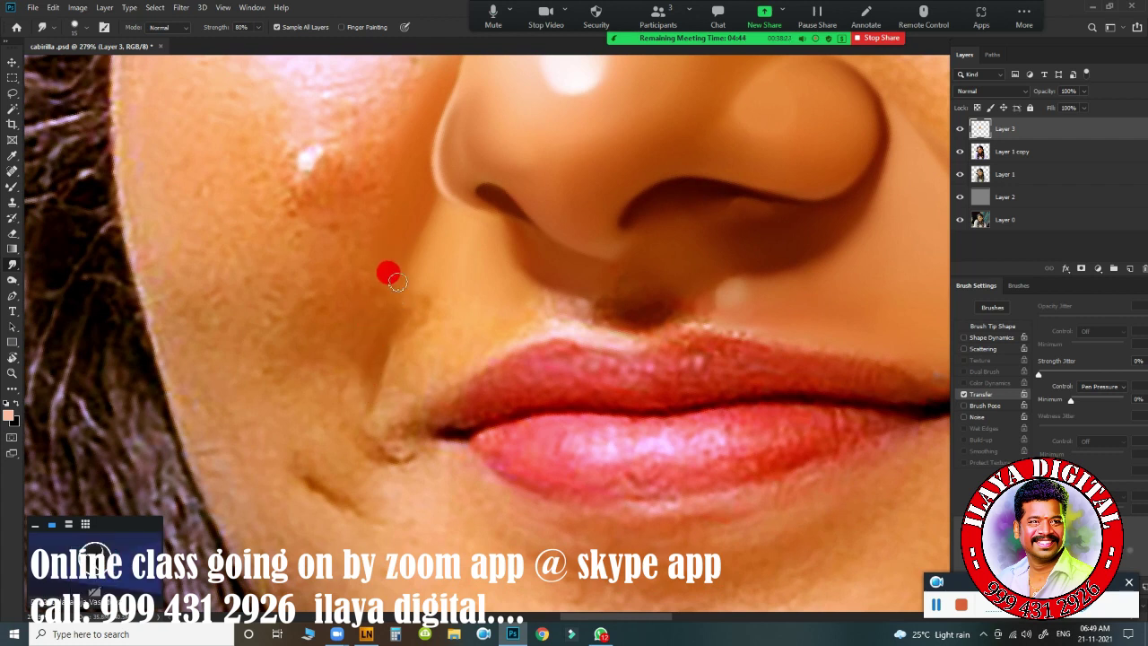
left_click_drag(397, 282, 399, 301)
mouse_move(348, 390)
left_mouse_down()
mouse_move(369, 443)
mouse_move(397, 456)
mouse_move(372, 441)
left_mouse_up()
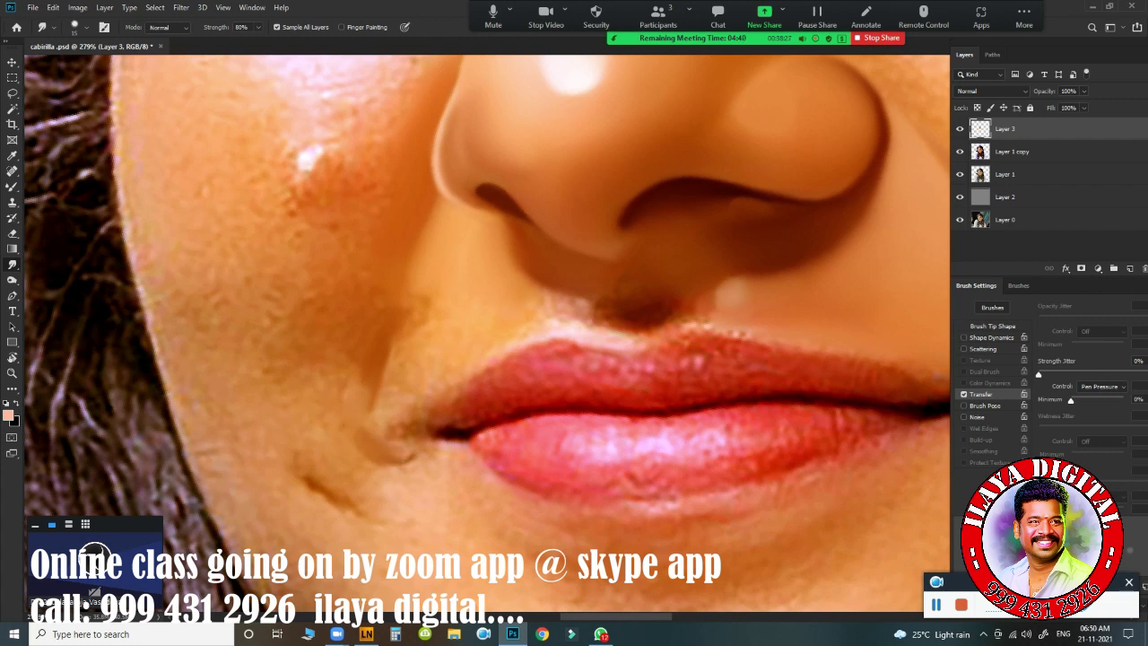
mouse_move(326, 490)
left_mouse_down()
mouse_move(318, 481)
mouse_move(350, 508)
left_mouse_up()
mouse_move(399, 403)
left_mouse_down()
mouse_move(405, 428)
mouse_move(353, 407)
mouse_move(331, 381)
mouse_move(346, 369)
left_mouse_up()
Step: Smooth the left cheek from the smile fold up to the bright blemish with a larger Smudge brush
key("[")
key("]")
left_click_drag(322, 411, 337, 377)
key("]")
mouse_move(296, 296)
left_mouse_down()
mouse_move(261, 284)
mouse_move(314, 289)
mouse_move(269, 307)
mouse_move(320, 263)
mouse_move(346, 293)
left_mouse_up()
key("]")
mouse_move(272, 280)
left_mouse_down()
mouse_move(316, 324)
mouse_move(364, 245)
mouse_move(350, 259)
mouse_move(357, 247)
mouse_move(330, 193)
mouse_move(363, 193)
mouse_move(378, 143)
left_mouse_up()
Step: Blend the cheek and smile fold just below the left nostril with a smaller Smudge brush
key("[")
key("[")
key("[")
left_click(441, 236)
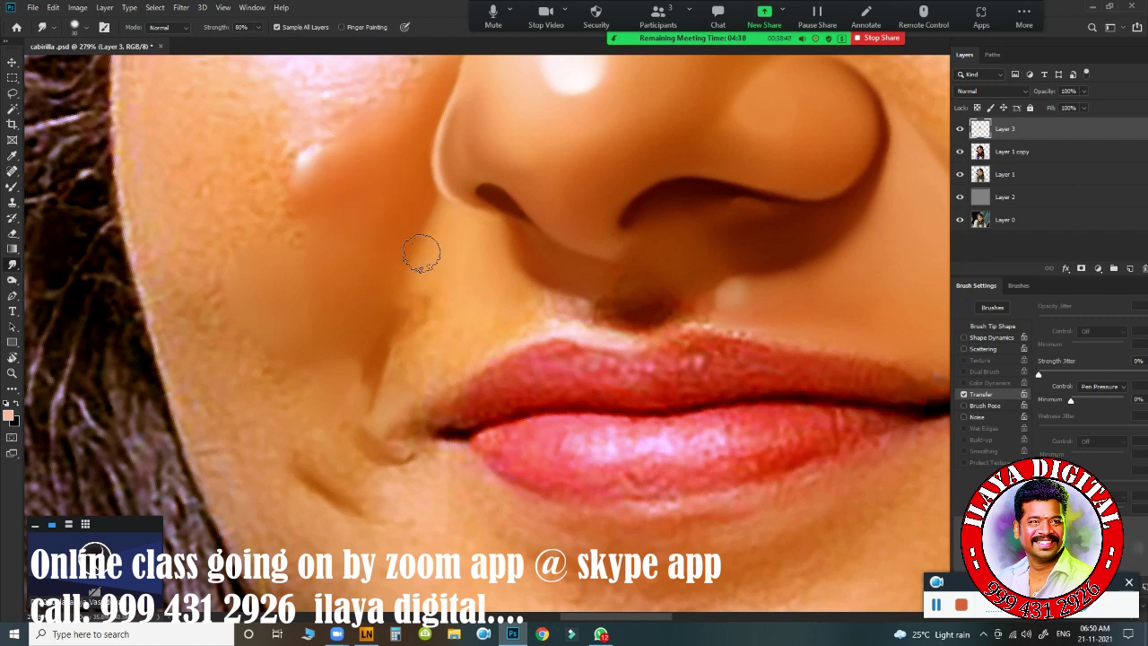
mouse_move(422, 254)
left_mouse_down()
mouse_move(417, 194)
mouse_move(399, 255)
mouse_move(410, 215)
mouse_move(366, 266)
left_mouse_up()
mouse_move(428, 210)
left_mouse_down()
mouse_move(448, 230)
mouse_move(441, 223)
mouse_move(419, 269)
mouse_move(476, 235)
mouse_move(487, 285)
mouse_move(475, 248)
left_mouse_up()
Step: Smudge the upper-lip skin between the smile fold and the left mouth corner, using a further reduced brush
key("[")
mouse_move(416, 362)
left_mouse_down()
mouse_move(396, 384)
mouse_move(402, 357)
left_mouse_up()
mouse_move(414, 368)
left_mouse_down()
mouse_move(490, 330)
mouse_move(507, 297)
mouse_move(492, 243)
mouse_move(527, 302)
mouse_move(499, 241)
mouse_move(518, 261)
mouse_move(507, 285)
mouse_move(524, 301)
mouse_move(515, 318)
mouse_move(501, 333)
mouse_move(425, 295)
mouse_move(418, 326)
mouse_move(431, 290)
mouse_move(463, 300)
mouse_move(451, 290)
mouse_move(439, 330)
left_mouse_up()
mouse_move(400, 369)
left_mouse_down()
mouse_move(416, 314)
mouse_move(415, 346)
mouse_move(460, 328)
mouse_move(497, 296)
mouse_move(494, 280)
mouse_move(500, 300)
mouse_move(476, 318)
left_mouse_up()
Step: Smooth the pale skin above the upper lip and the dark groove under the nose with the Smudge tool
mouse_move(542, 298)
left_mouse_down()
mouse_move(569, 304)
mouse_move(571, 326)
left_mouse_up()
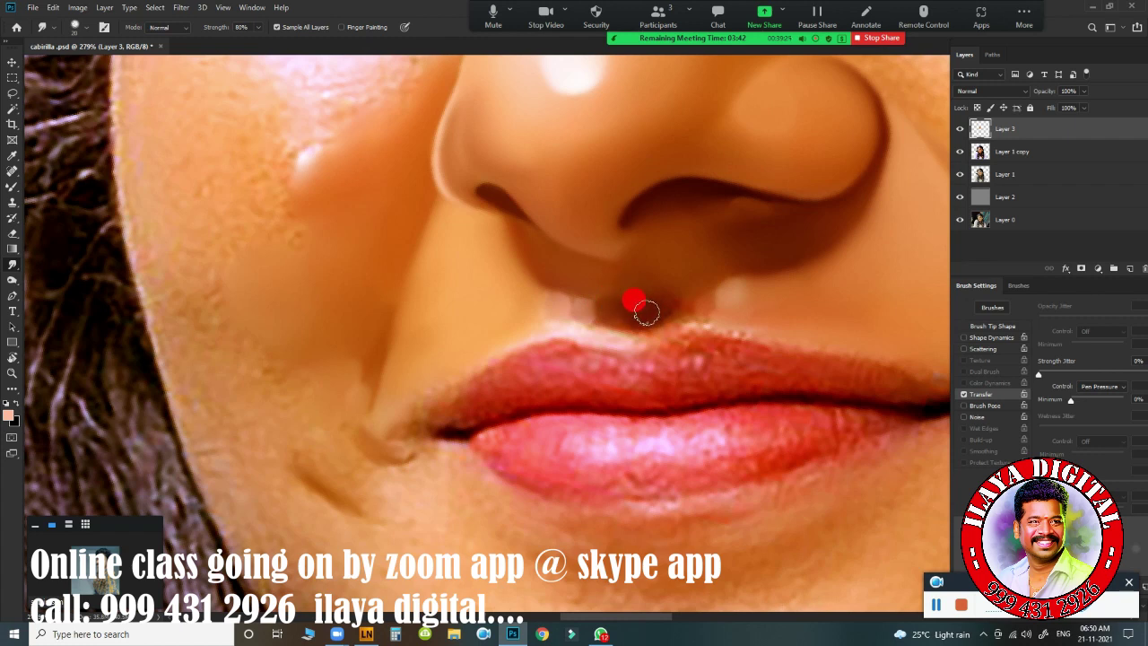
left_click_drag(646, 310, 671, 308)
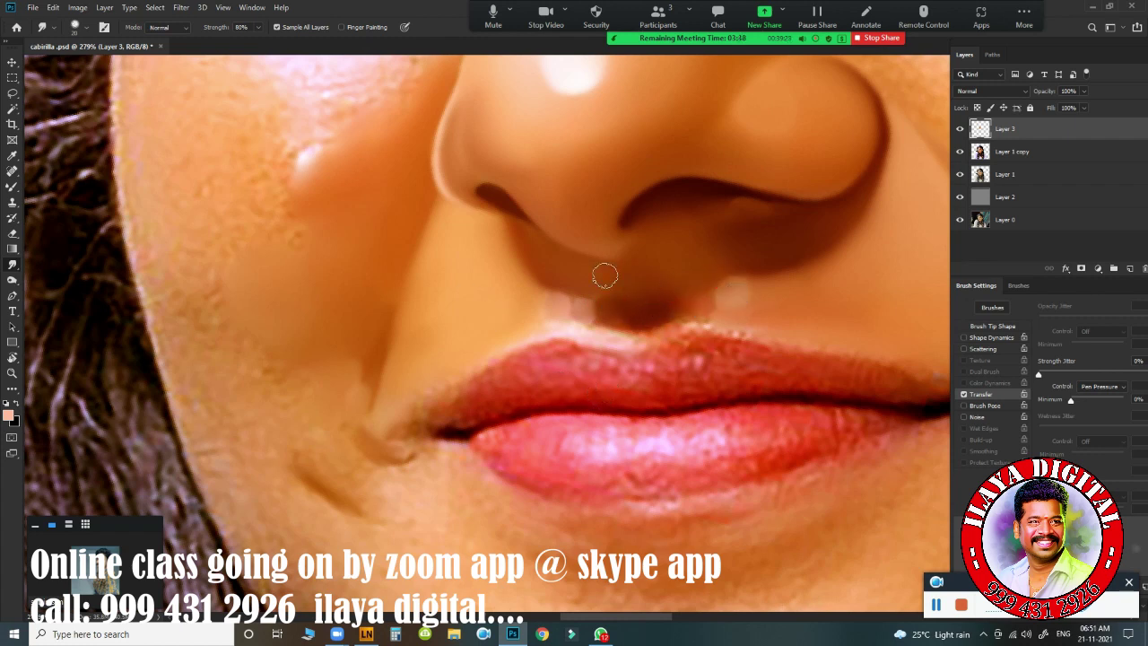
left_click_drag(466, 301, 431, 307)
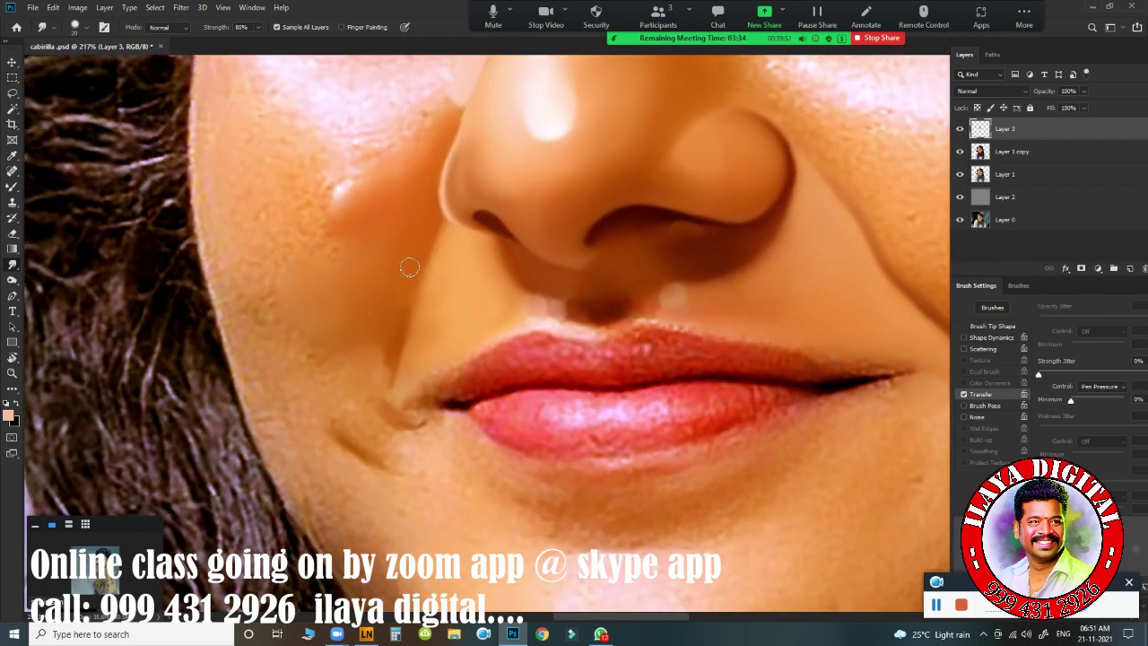
left_click_drag(394, 307, 402, 316)
Step: Blend the dark crease under the left eye with the Mixer Brush, drawing out its tapered outer end
scroll(356, 296, "down", 2)
scroll(332, 301, "up", 5)
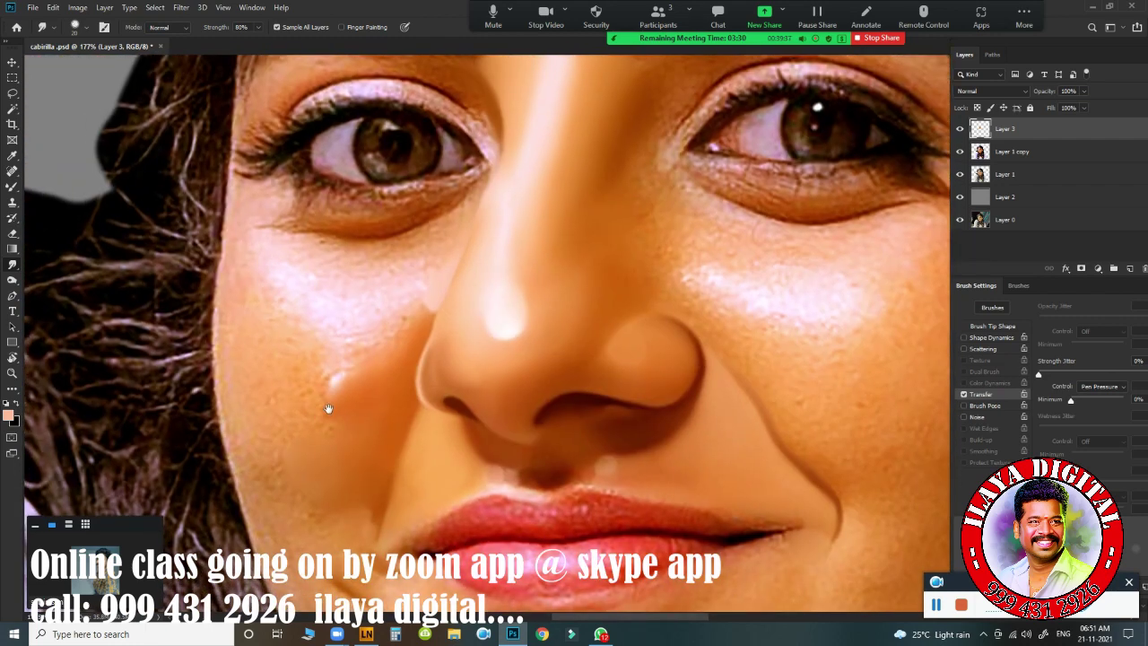
scroll(394, 301, "up", 5)
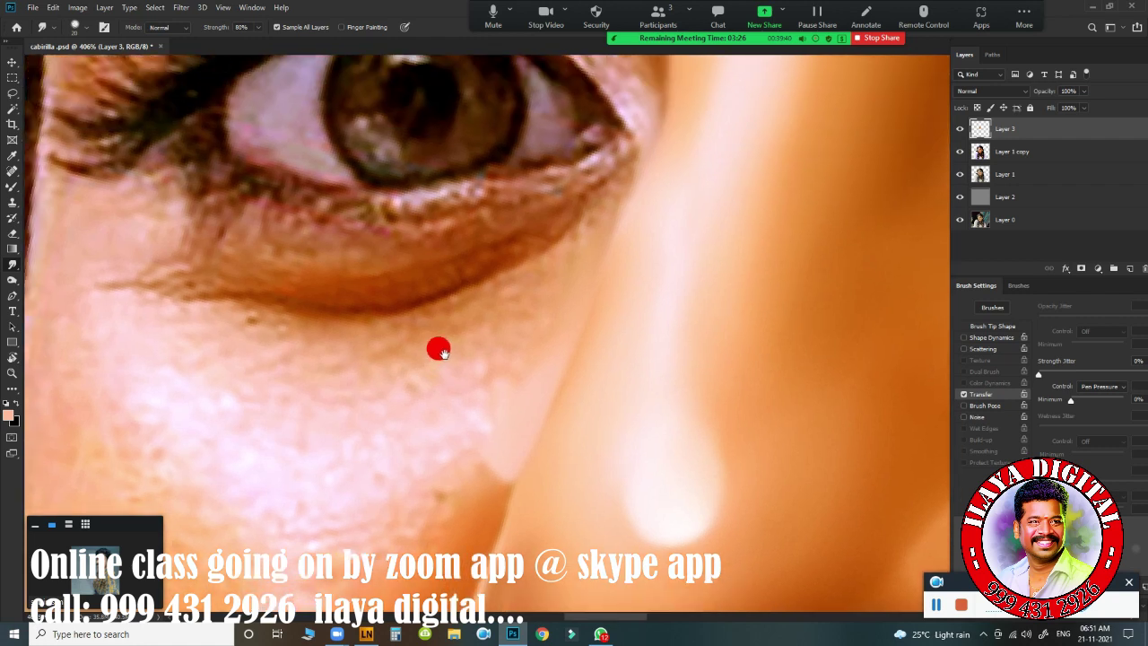
left_click_drag(442, 352, 447, 363)
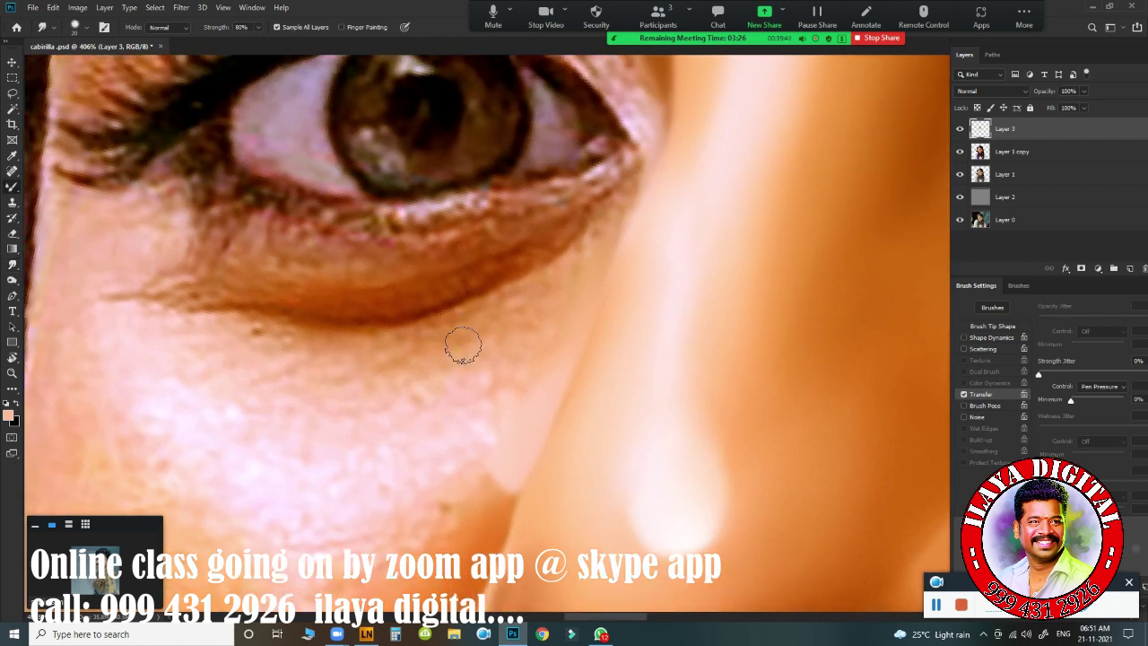
key("b")
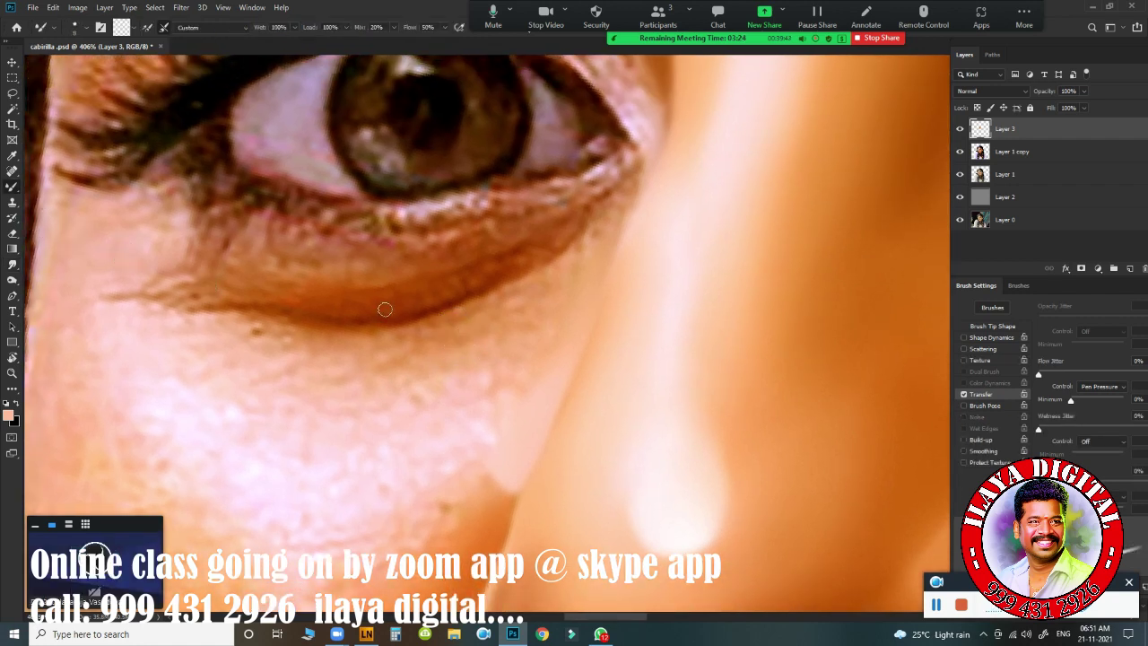
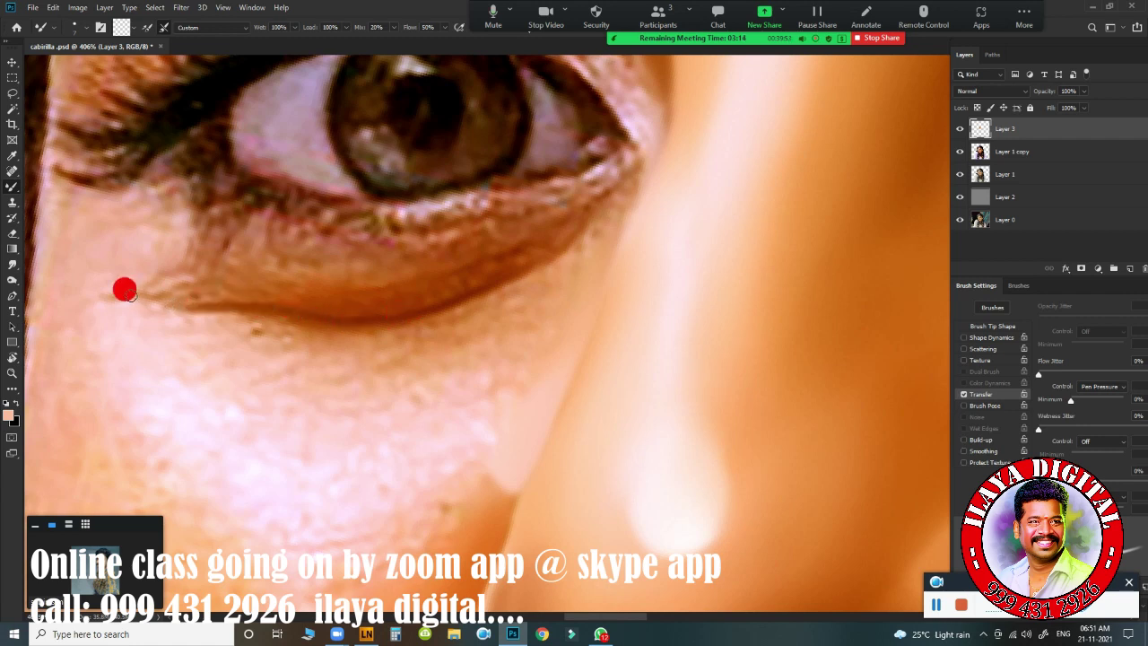
left_click_drag(101, 297, 173, 299)
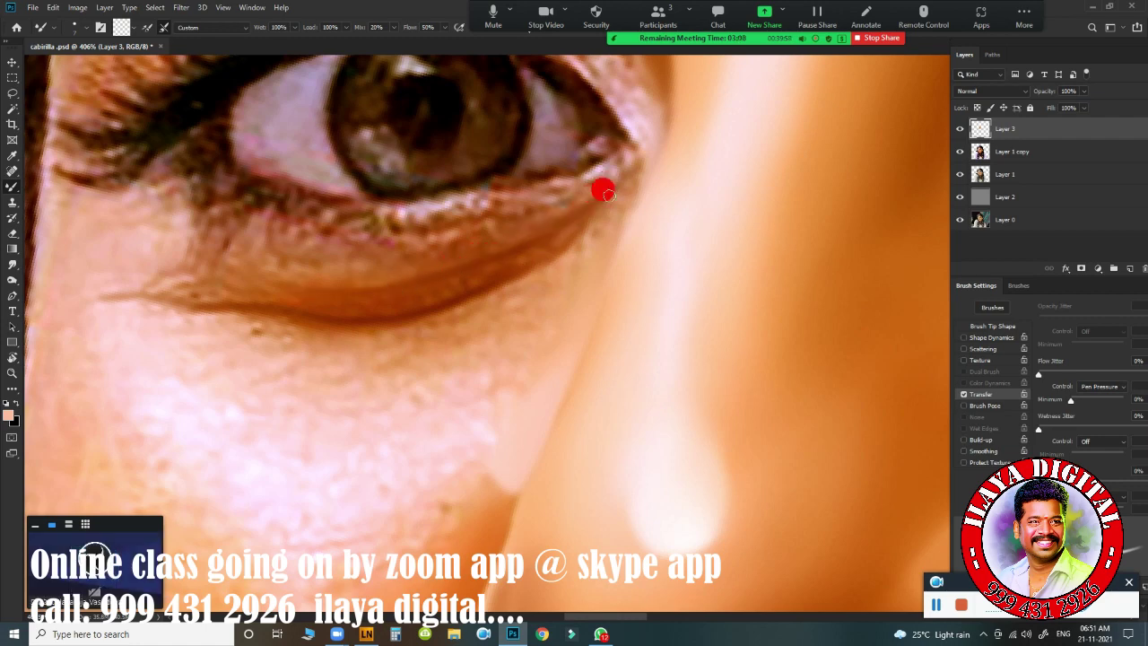
Step: Smooth the pale, grainy cheek highlight below the left eye with the Smudge tool
left_click_drag(465, 375, 463, 241)
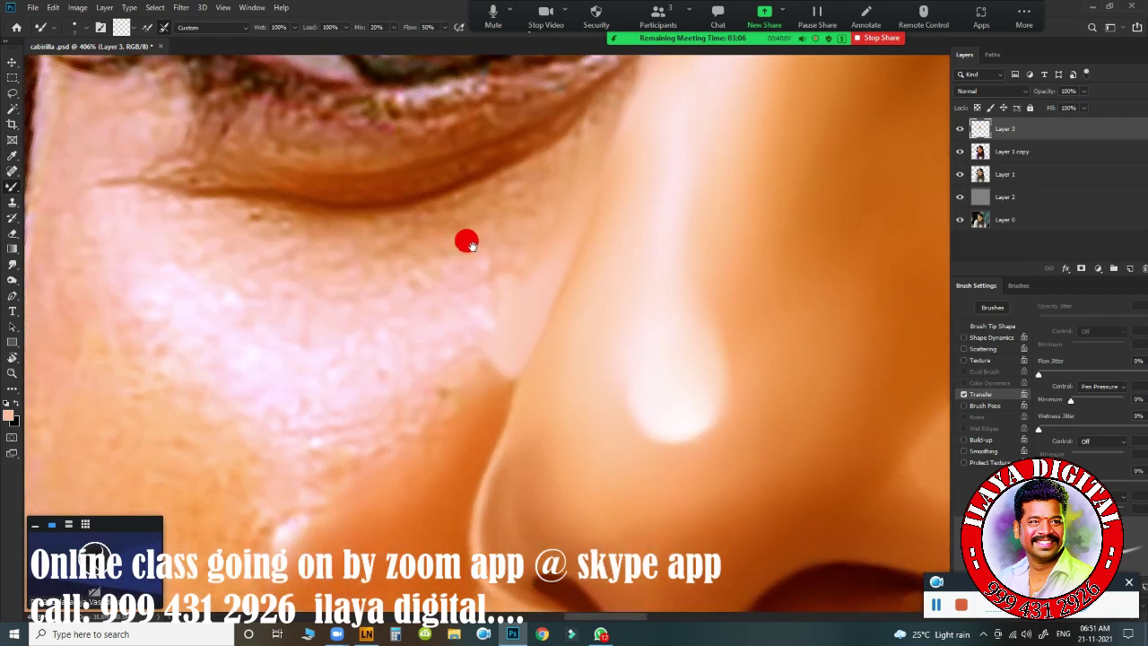
key("r")
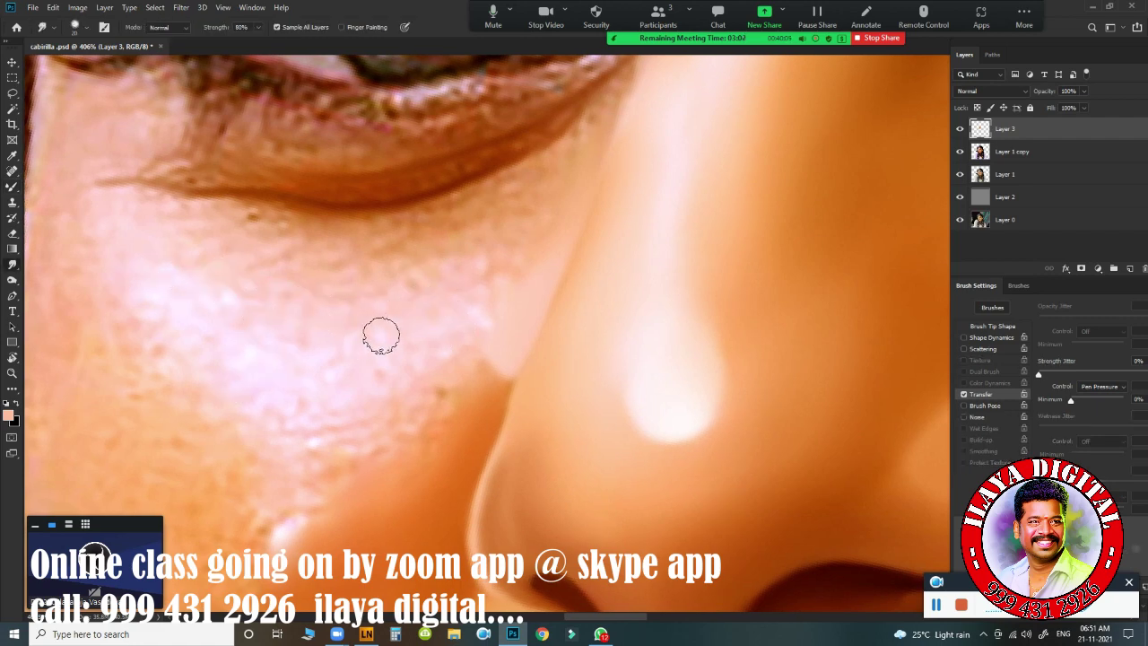
left_click_drag(381, 335, 350, 330)
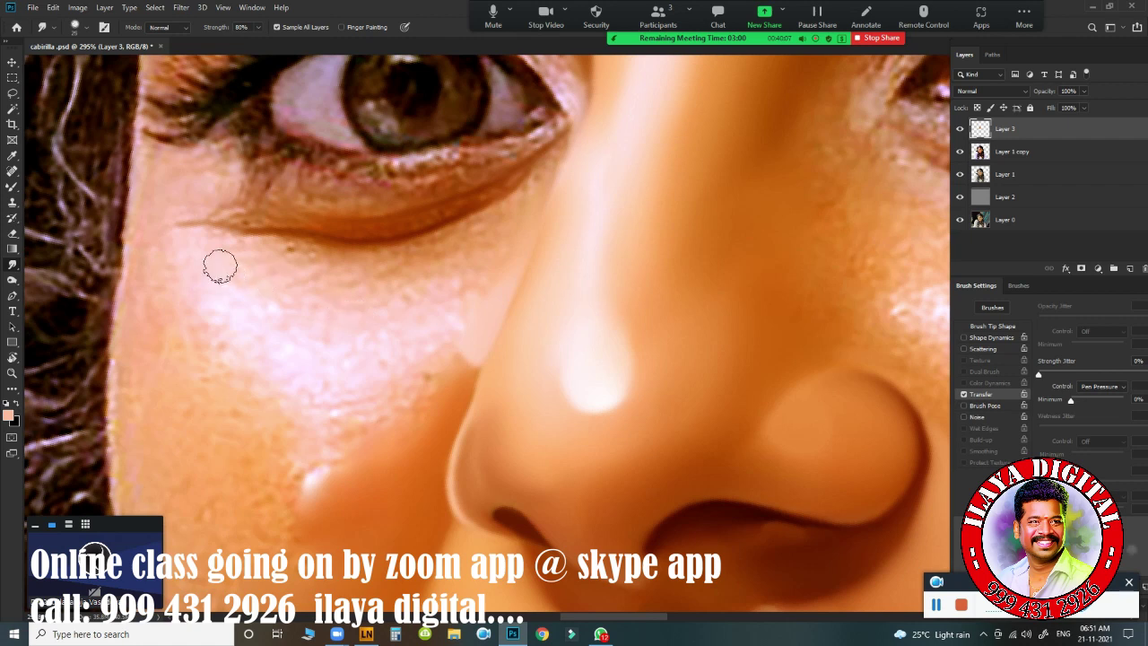
mouse_move(215, 263)
left_mouse_down()
mouse_move(189, 252)
mouse_move(280, 258)
mouse_move(356, 277)
mouse_move(348, 284)
mouse_move(369, 274)
mouse_move(326, 277)
left_mouse_up()
mouse_move(293, 338)
left_mouse_down()
mouse_move(226, 310)
mouse_move(246, 323)
mouse_move(295, 317)
mouse_move(303, 368)
mouse_move(340, 406)
mouse_move(366, 394)
mouse_move(404, 373)
mouse_move(381, 321)
mouse_move(380, 337)
mouse_move(446, 280)
mouse_move(412, 281)
mouse_move(439, 277)
mouse_move(487, 240)
left_mouse_up()
mouse_move(446, 337)
left_mouse_down()
mouse_move(474, 300)
mouse_move(401, 419)
mouse_move(407, 408)
mouse_move(343, 373)
left_mouse_up()
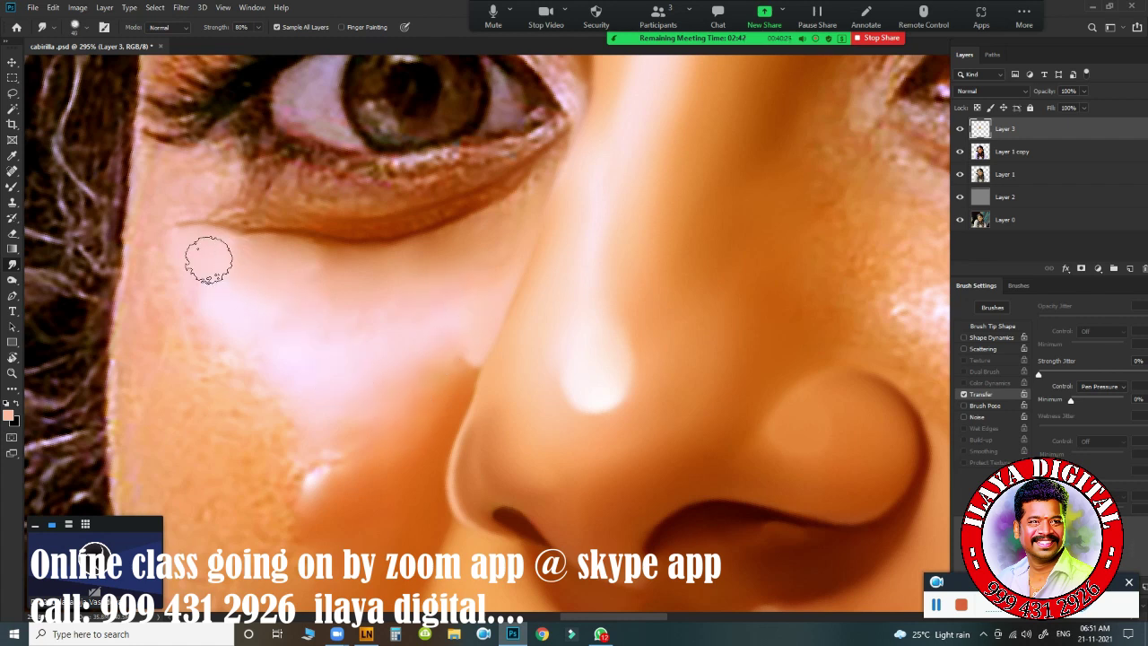
Step: Smudge the skin along the lower edge of the left under-eye crease up to the inner eye corner, reducing the brush size
mouse_move(188, 230)
left_mouse_down()
mouse_move(348, 243)
mouse_move(246, 238)
mouse_move(303, 245)
left_mouse_up()
key("bracketleft")
key("bracketleft")
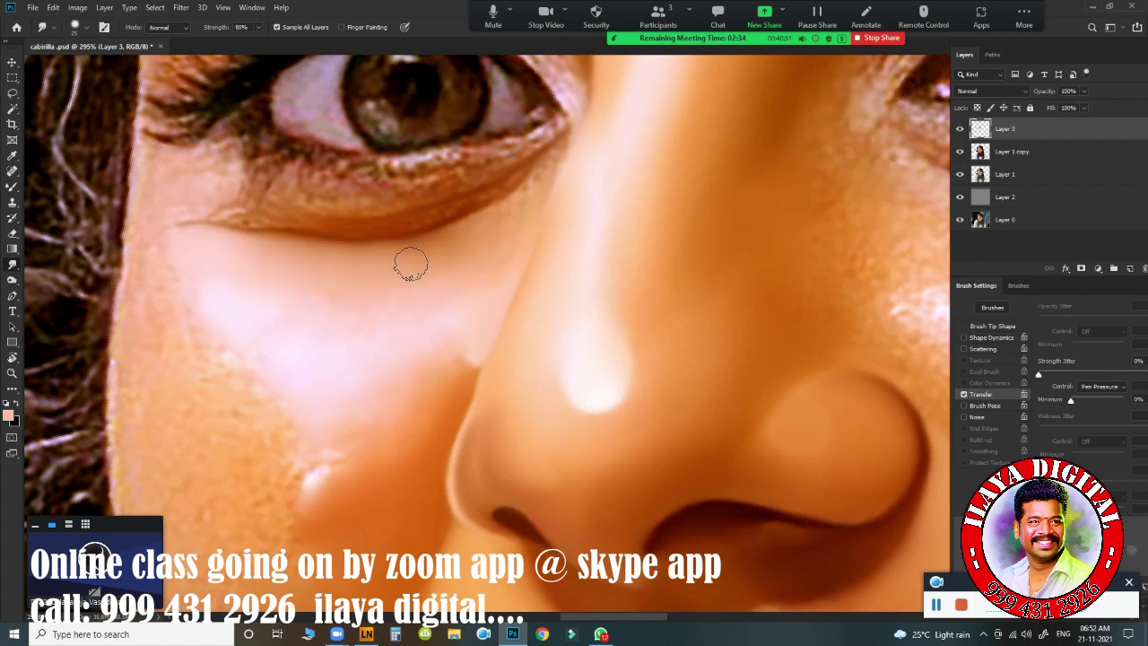
left_click_drag(391, 262, 486, 228)
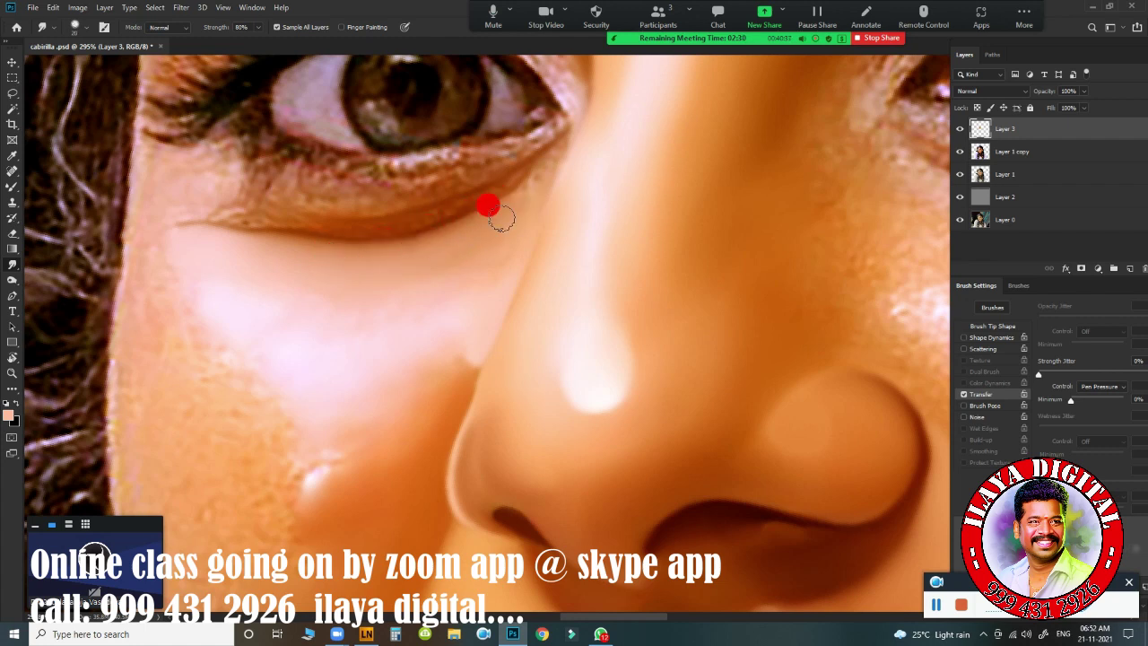
left_click_drag(535, 180, 556, 154)
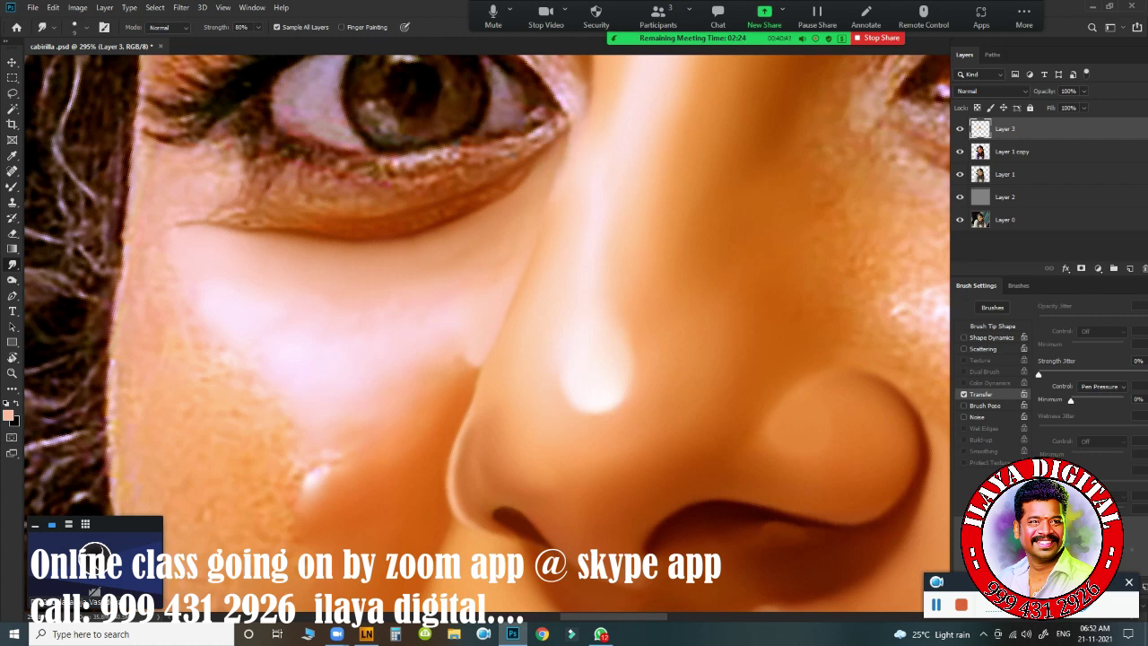
Step: Blend the skin between the inner eye corner and nose bridge, and soften the pale cheek highlight with an enlarged Smudge brush
left_click_drag(581, 179, 594, 132)
left_click_drag(501, 281, 520, 225)
mouse_move(454, 272)
left_mouse_down()
mouse_move(412, 264)
mouse_move(471, 261)
mouse_move(506, 226)
mouse_move(476, 275)
mouse_move(449, 275)
mouse_move(430, 255)
mouse_move(372, 272)
mouse_move(401, 266)
mouse_move(297, 260)
mouse_move(414, 265)
mouse_move(293, 268)
mouse_move(459, 243)
mouse_move(396, 262)
mouse_move(490, 260)
mouse_move(442, 320)
mouse_move(427, 375)
left_mouse_up()
key("]")
mouse_move(427, 376)
left_mouse_down()
mouse_move(437, 348)
mouse_move(326, 313)
mouse_move(377, 307)
mouse_move(319, 301)
mouse_move(402, 289)
mouse_move(296, 352)
left_mouse_up()
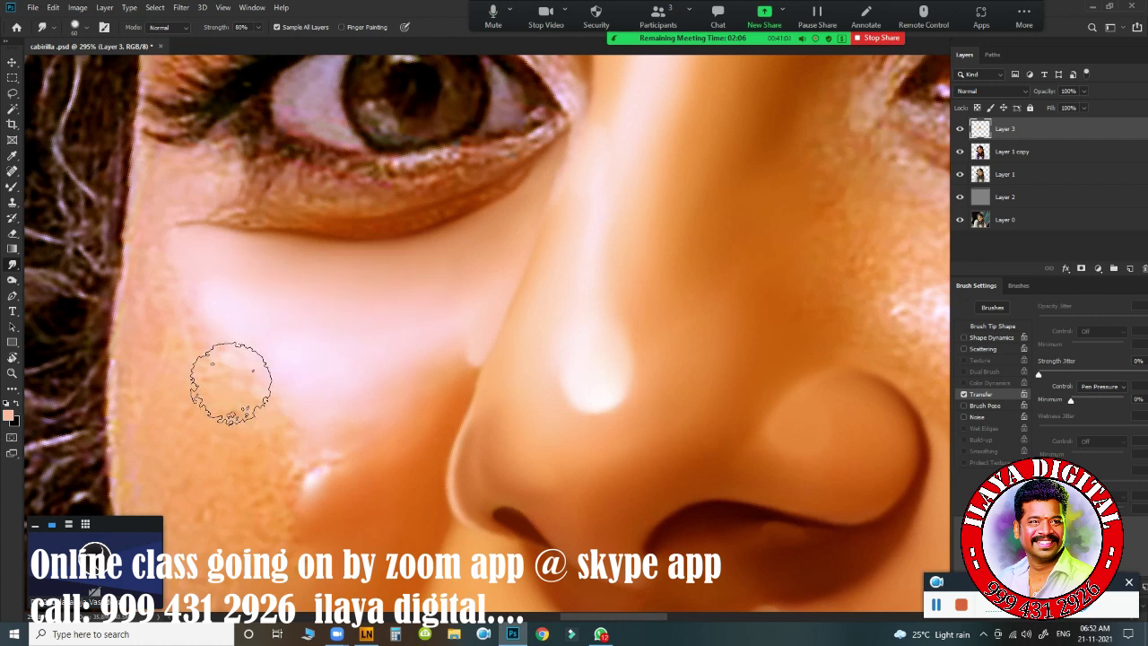
Step: Smooth the skin from the left eye's outer corner down the face edge beside the hair with the Smudge tool
mouse_move(164, 188)
left_mouse_down()
mouse_move(154, 174)
mouse_move(149, 210)
mouse_move(179, 171)
mouse_move(216, 164)
mouse_move(185, 192)
mouse_move(197, 199)
left_mouse_up()
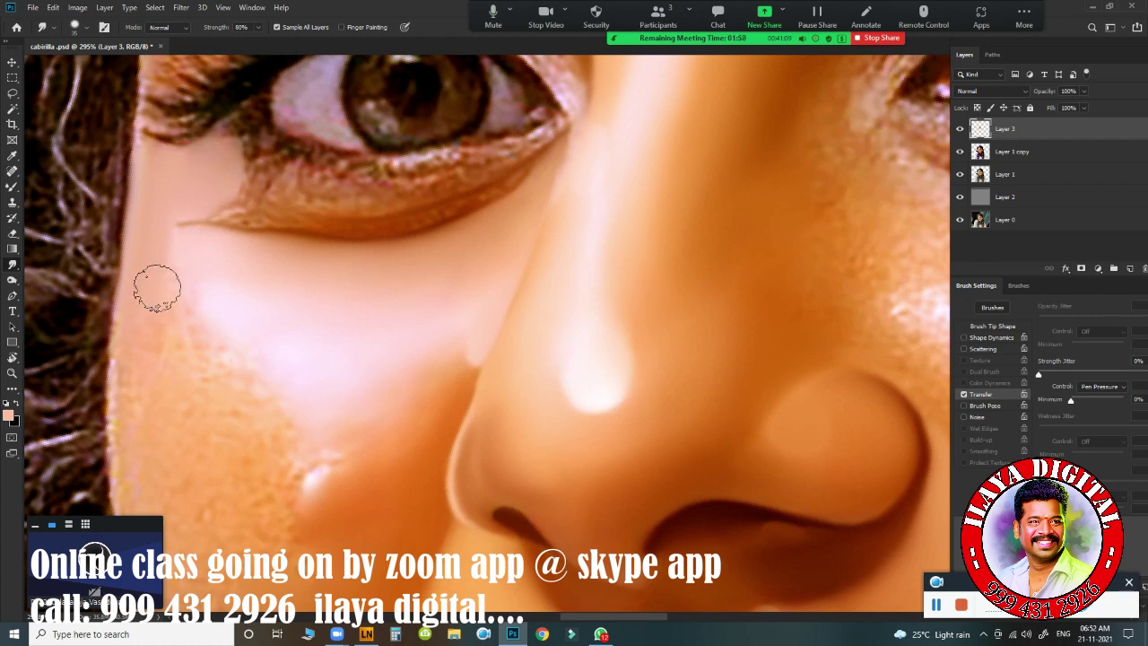
left_click_drag(289, 389, 468, 253)
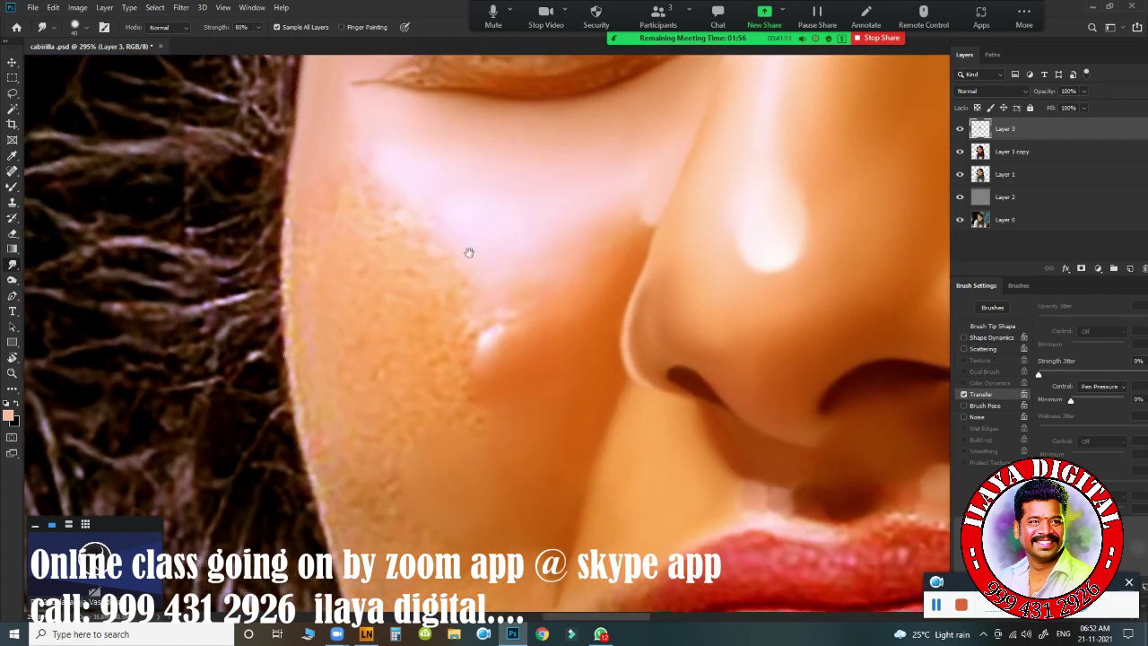
scroll(386, 300, "down", 2)
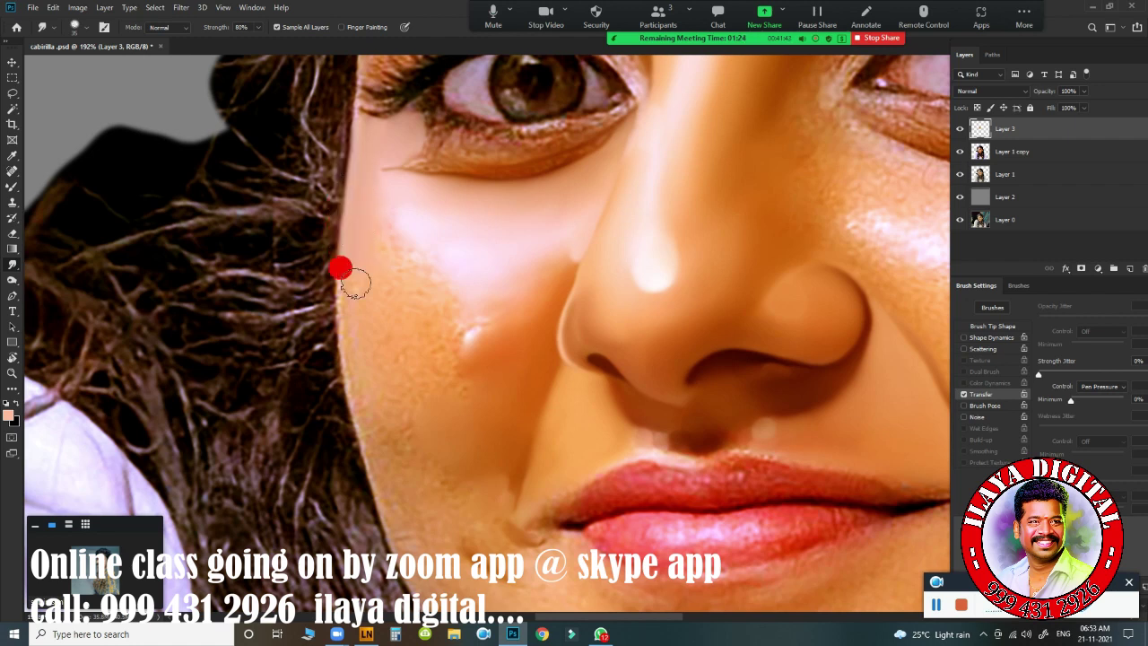
mouse_move(354, 283)
left_mouse_down()
mouse_move(354, 242)
mouse_move(351, 341)
mouse_move(354, 241)
left_mouse_up()
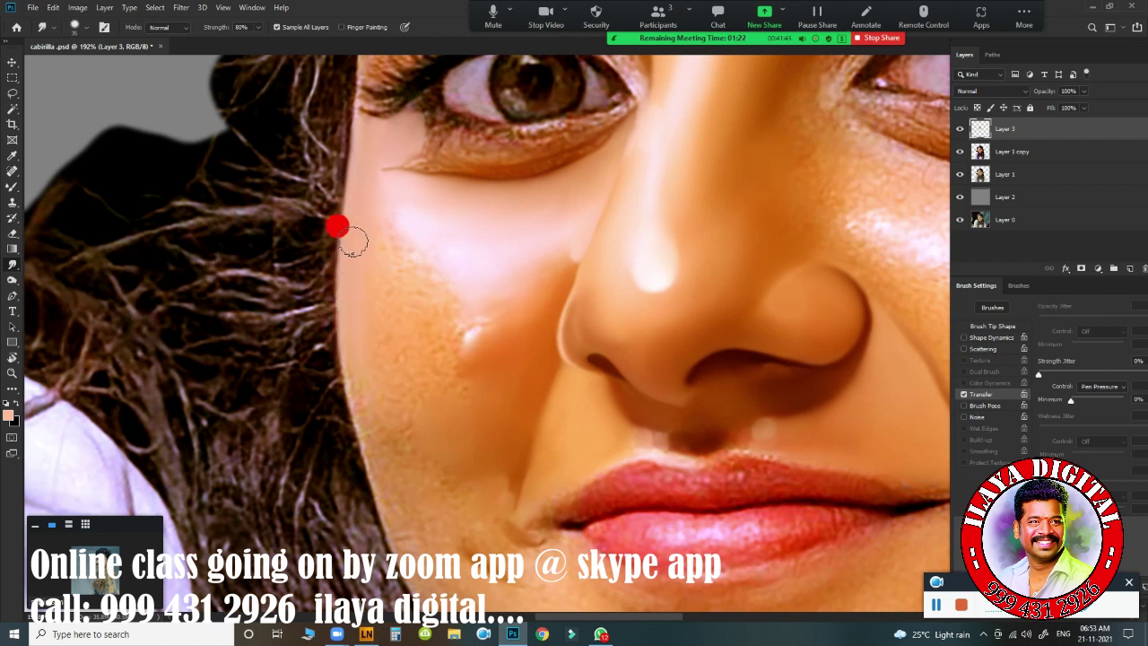
left_click_drag(340, 314, 355, 394)
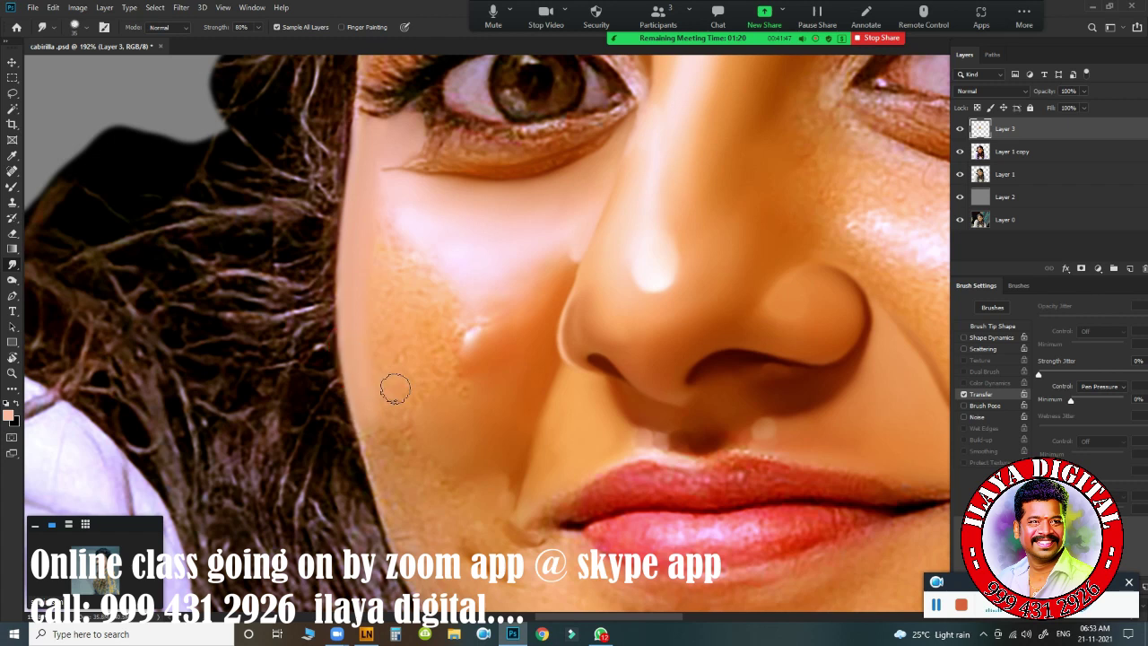
mouse_move(385, 460)
left_mouse_down()
mouse_move(393, 502)
mouse_move(365, 412)
mouse_move(373, 440)
mouse_move(416, 443)
mouse_move(412, 432)
mouse_move(430, 444)
mouse_move(425, 468)
mouse_move(410, 448)
mouse_move(417, 436)
mouse_move(436, 449)
mouse_move(467, 436)
mouse_move(451, 449)
mouse_move(409, 408)
left_mouse_up()
left_click_drag(394, 362, 396, 360)
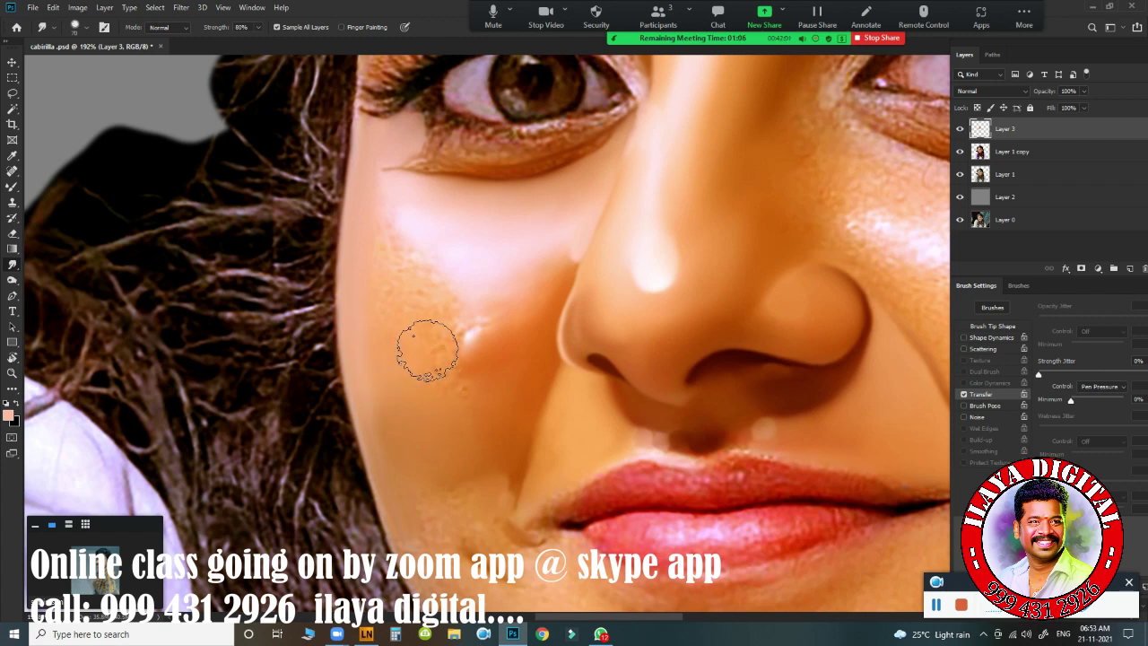
Step: Blend the grainy orange skin of the outer left cheek into the pale under-eye highlight
mouse_move(389, 379)
left_mouse_down()
mouse_move(409, 428)
mouse_move(430, 436)
mouse_move(417, 442)
mouse_move(388, 405)
mouse_move(423, 436)
mouse_move(446, 410)
left_mouse_up()
mouse_move(418, 238)
left_mouse_down()
mouse_move(388, 318)
mouse_move(418, 283)
mouse_move(430, 317)
mouse_move(382, 238)
mouse_move(407, 269)
mouse_move(393, 213)
mouse_move(408, 211)
mouse_move(395, 214)
mouse_move(396, 203)
mouse_move(423, 219)
mouse_move(407, 317)
mouse_move(415, 276)
mouse_move(456, 276)
mouse_move(441, 299)
mouse_move(446, 256)
mouse_move(431, 246)
mouse_move(476, 269)
left_mouse_up()
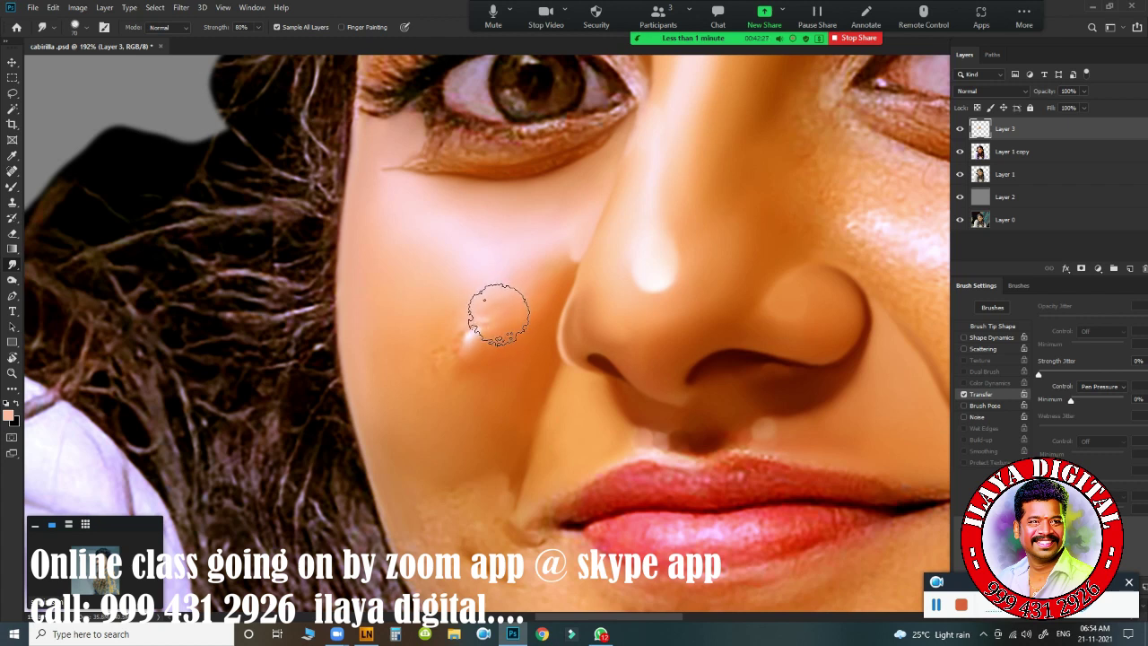
mouse_move(423, 232)
left_mouse_down()
mouse_move(388, 249)
mouse_move(441, 248)
mouse_move(432, 275)
mouse_move(475, 265)
left_mouse_up()
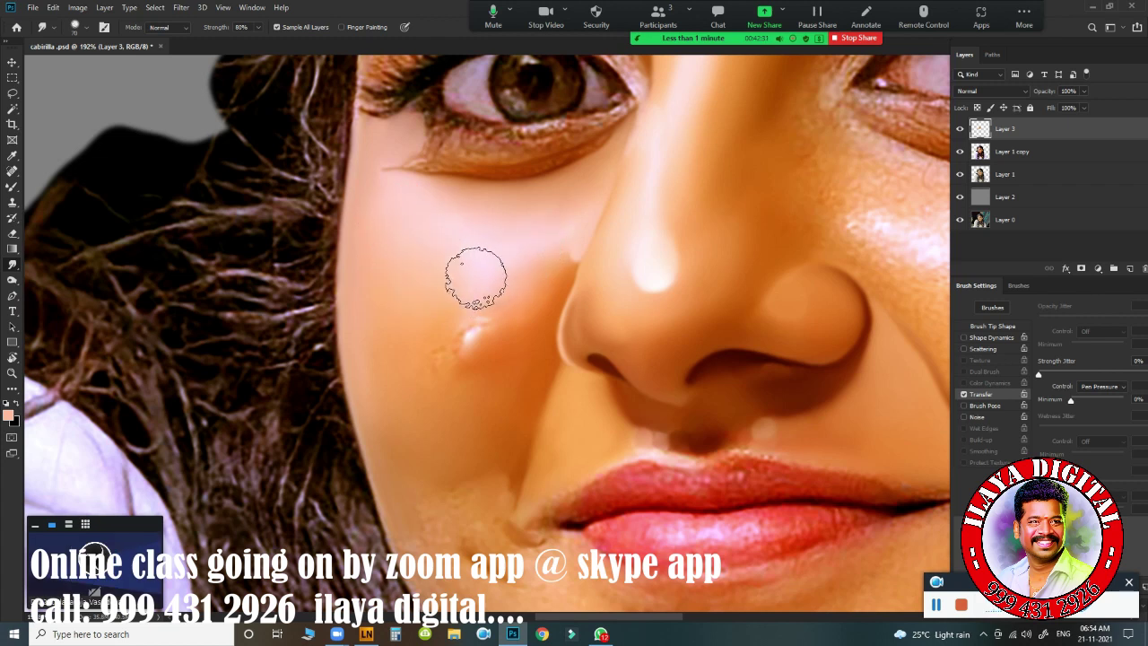
Step: Smudge away the small bright spot on the left cheek beside the nose, using a larger brush
mouse_move(403, 370)
left_mouse_down()
mouse_move(480, 374)
mouse_move(416, 351)
mouse_move(456, 274)
mouse_move(429, 311)
mouse_move(466, 316)
mouse_move(462, 301)
left_mouse_up()
key("bracketright")
key("bracketright")
mouse_move(462, 304)
left_mouse_down()
mouse_move(453, 298)
mouse_move(448, 333)
mouse_move(458, 343)
left_mouse_up()
Step: Even out the orange mid-cheek tones between the face edge and the smile fold, adjusting the Smudge brush size
key("bracketleft")
key("bracketleft")
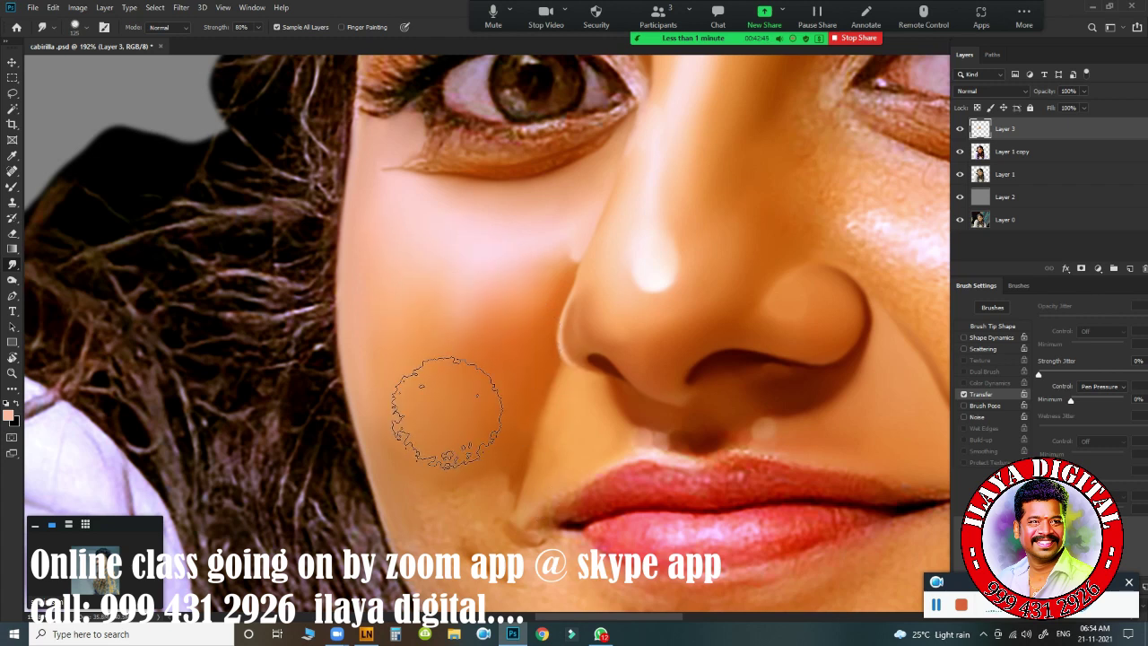
left_click_drag(445, 410, 413, 401)
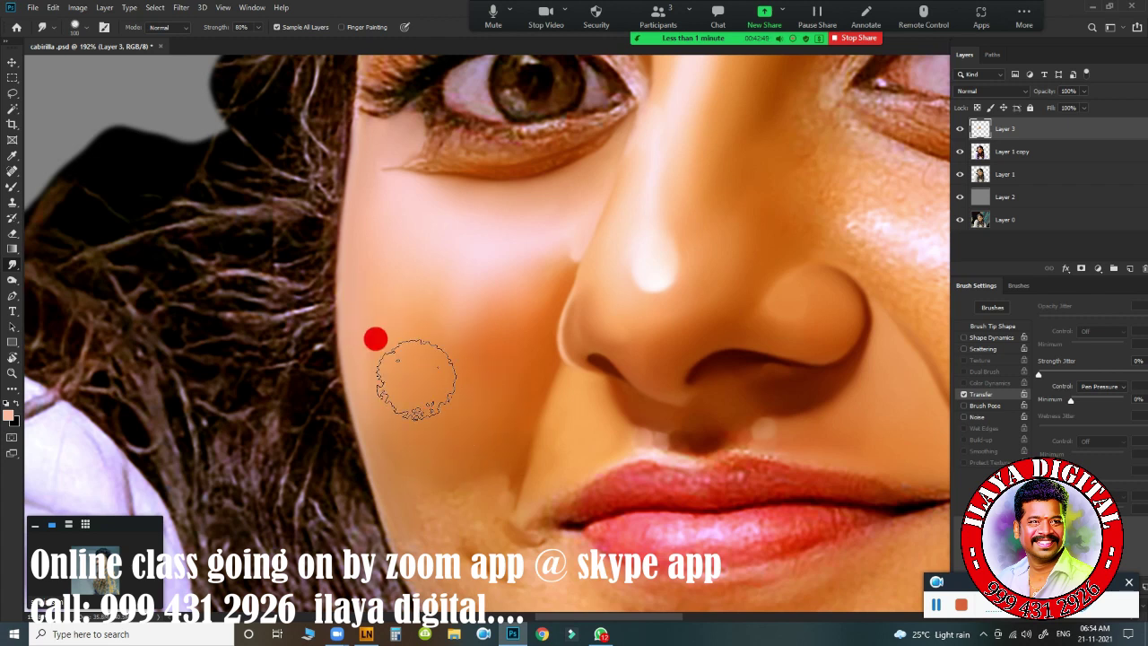
mouse_move(412, 338)
left_mouse_down()
mouse_move(397, 384)
mouse_move(410, 236)
mouse_move(403, 279)
mouse_move(489, 307)
mouse_move(456, 329)
mouse_move(450, 303)
left_mouse_up()
left_click_drag(469, 422, 454, 366)
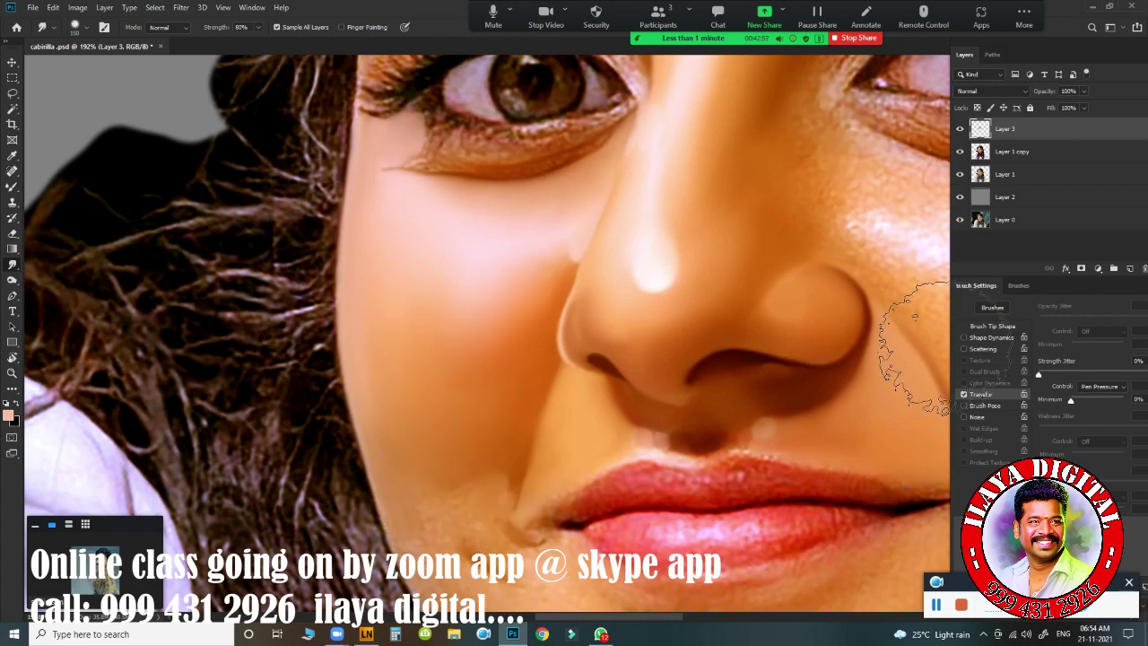
Step: Reduce the Smudge brush size to 15 for the left eye area
mouse_move(645, 370)
left_mouse_down()
mouse_move(603, 372)
mouse_move(633, 379)
left_mouse_up()
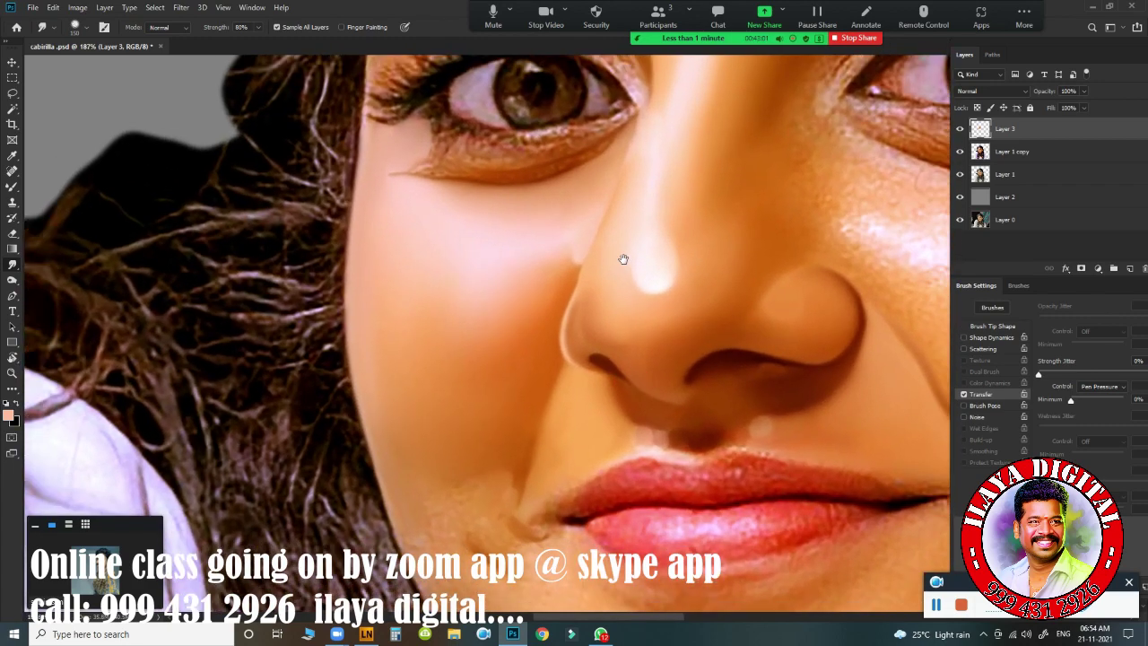
left_click_drag(622, 261, 534, 515)
left_click_drag(565, 356, 599, 353)
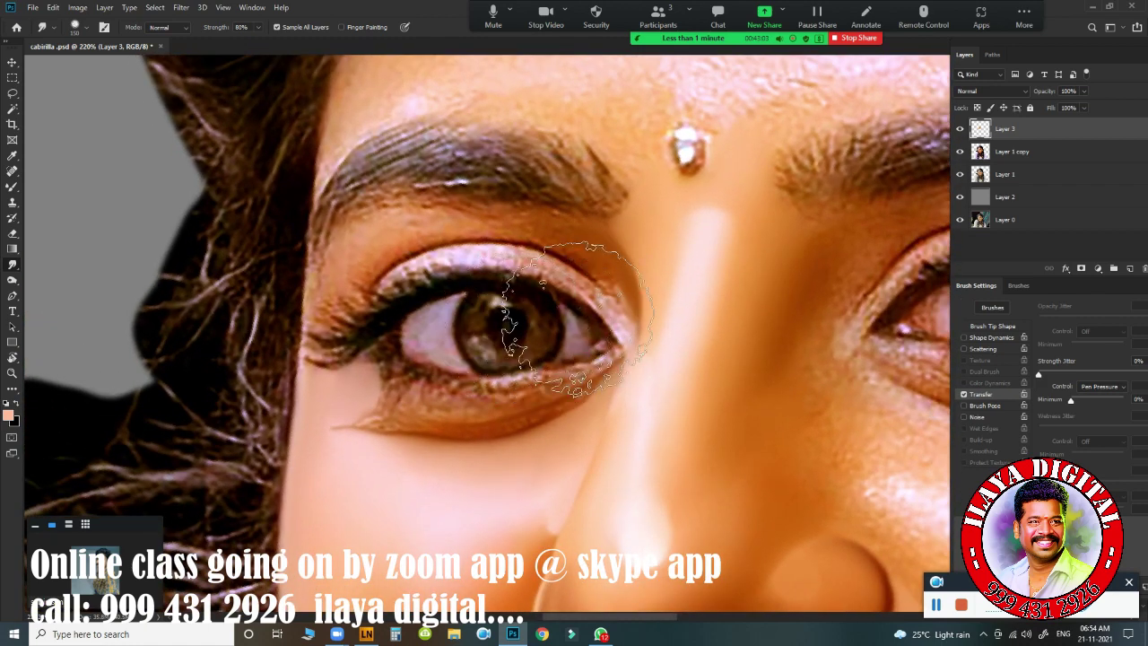
key("[")
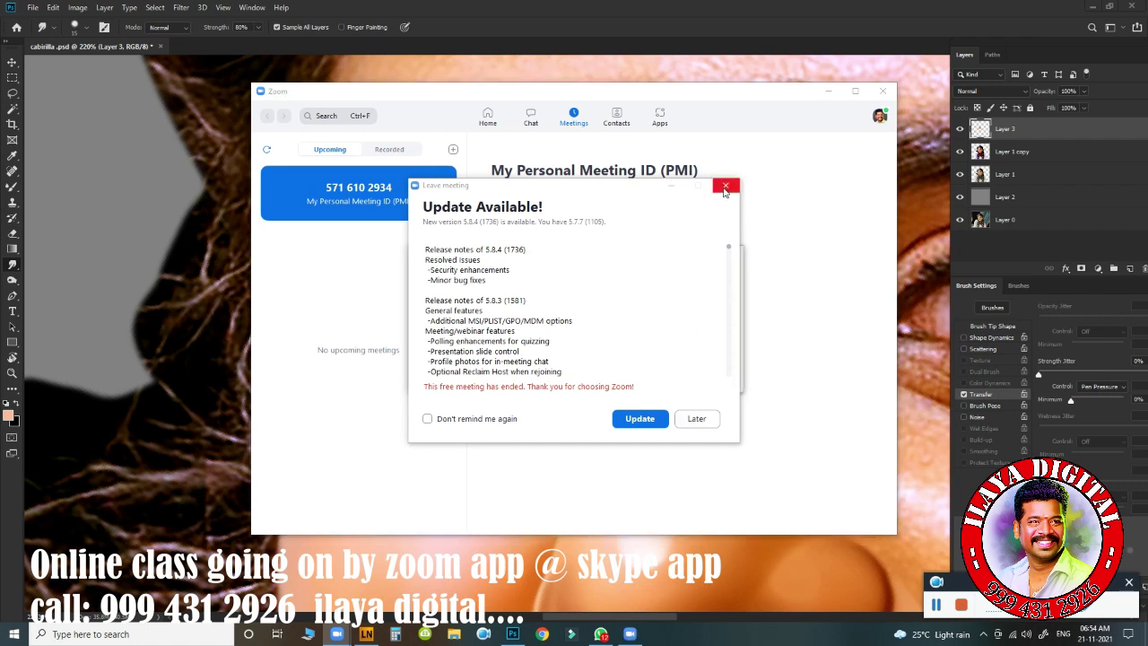
Step: Postpone the Zoom update and close the Zoom window and the meeting recording conversion dialog
left_click(696, 419)
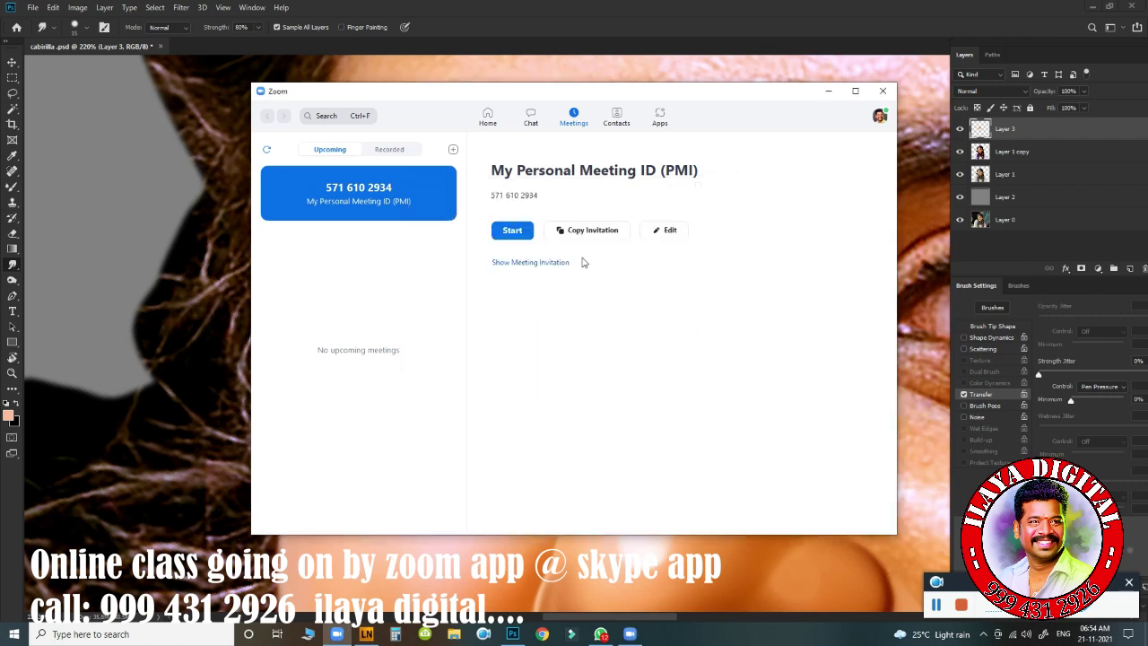
left_click(882, 92)
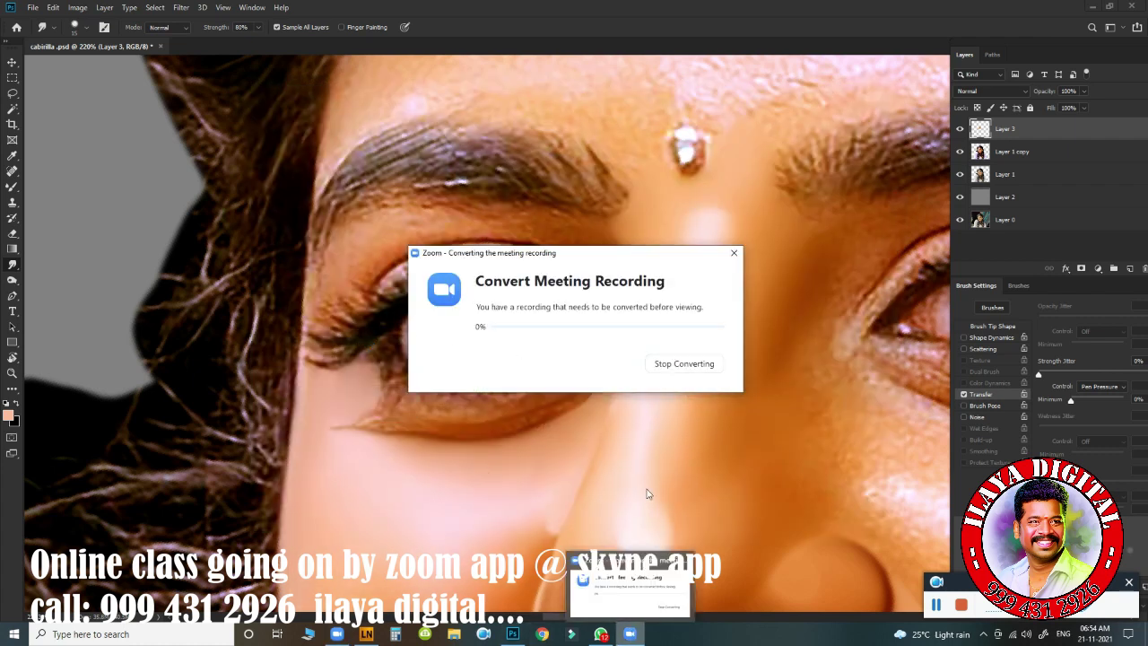
left_click(734, 253)
left_click(734, 252)
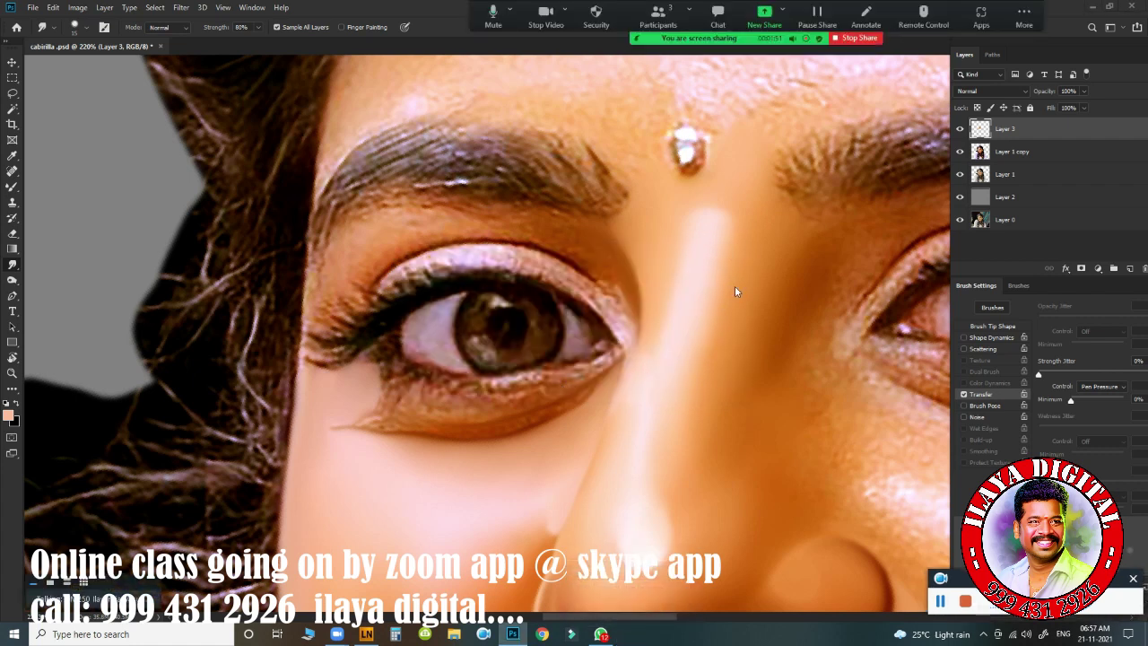
Step: On Layer 1 copy, blend the crease and skin below the inner corner of the woman's left eye with the Mixer Brush
left_click(542, 342, "ctrl")
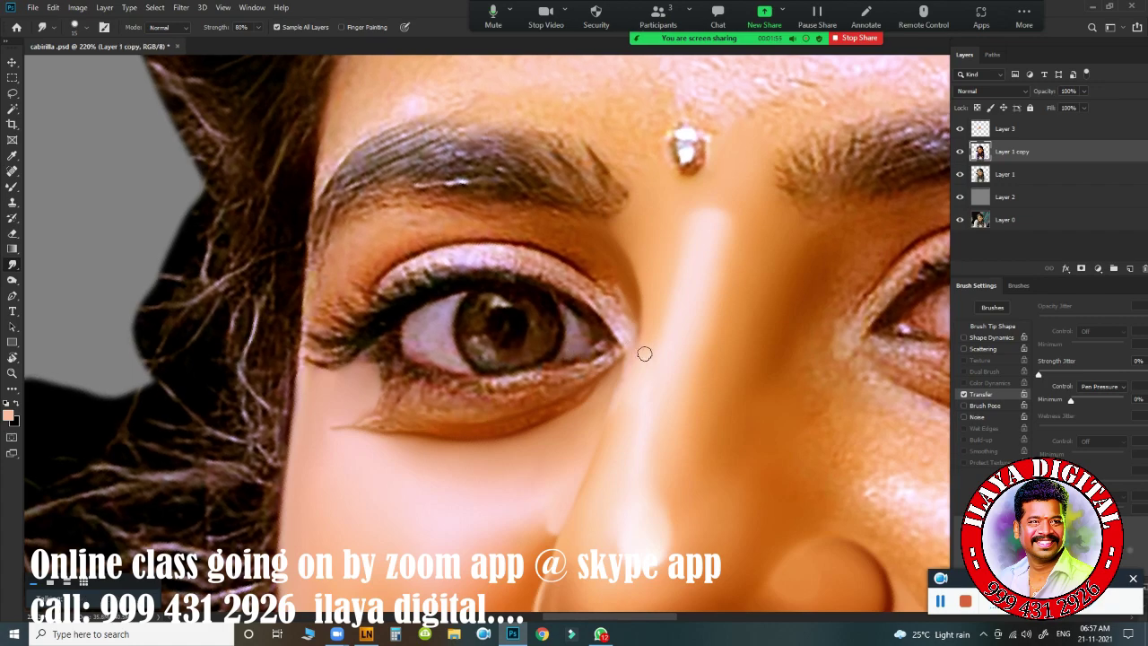
scroll(623, 368, "down", 5)
scroll(591, 371, "up", 3)
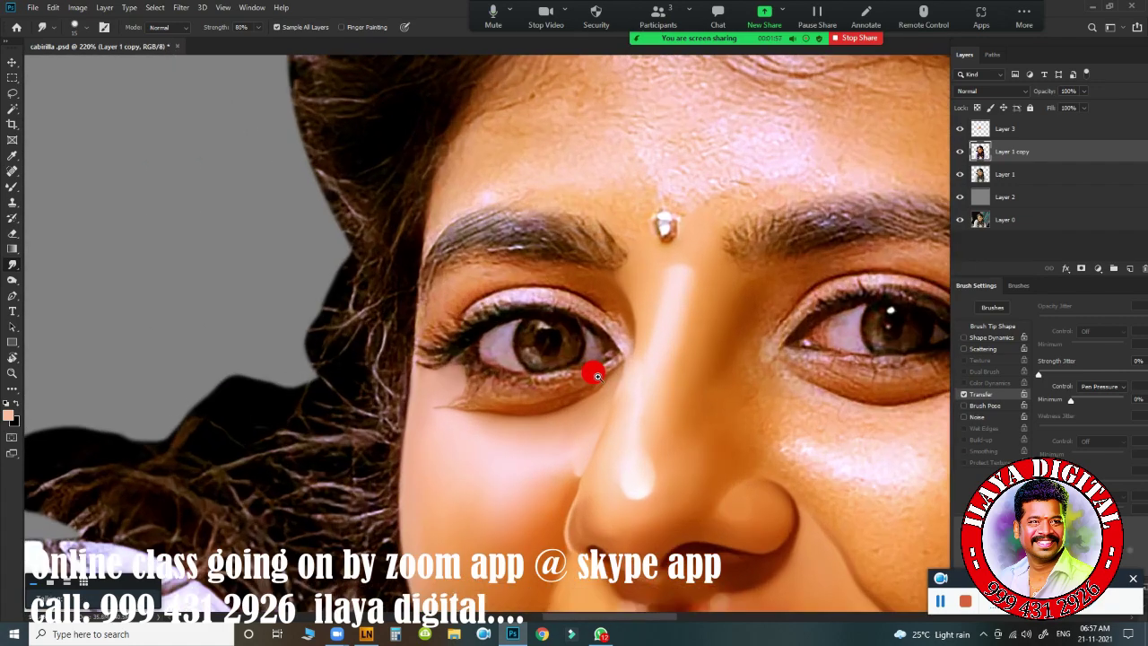
left_click_drag(669, 370, 364, 259)
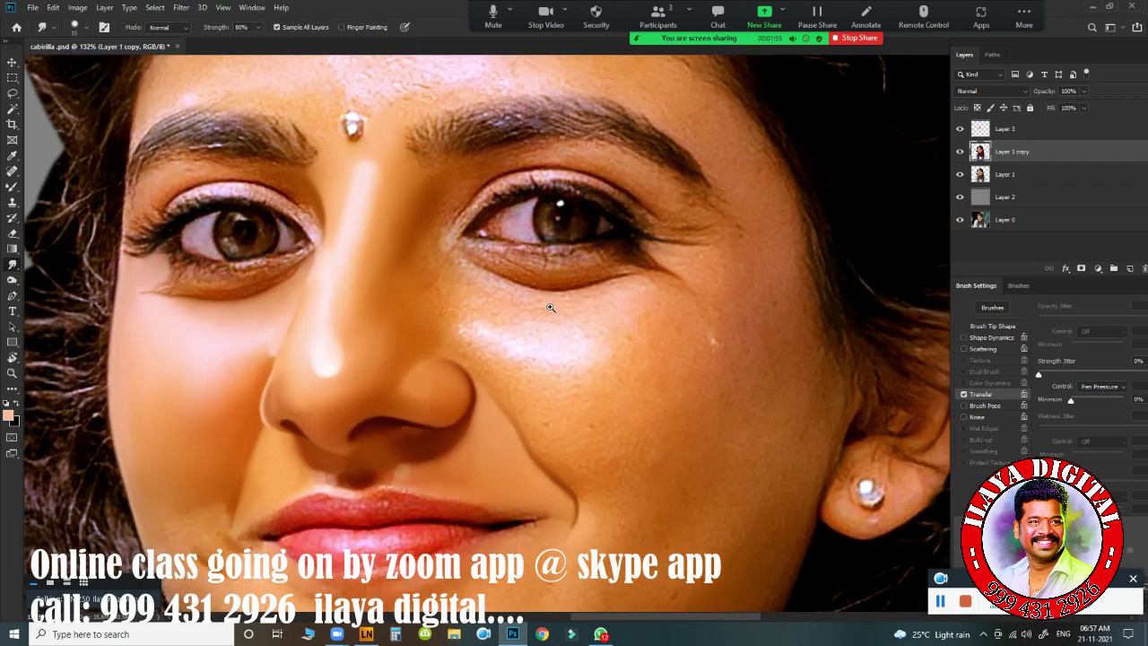
left_click_drag(630, 390, 653, 397)
left_click_drag(688, 289, 701, 312)
left_click_drag(494, 296, 678, 376)
key("b")
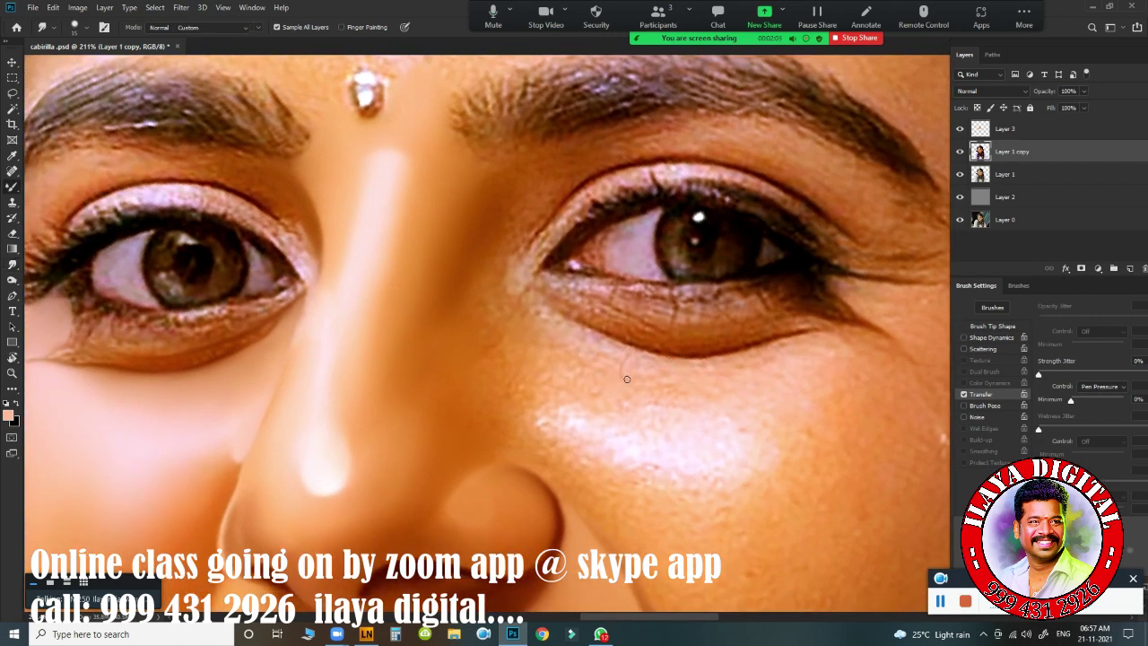
scroll(708, 386, "up", 2)
scroll(713, 386, "up", 2)
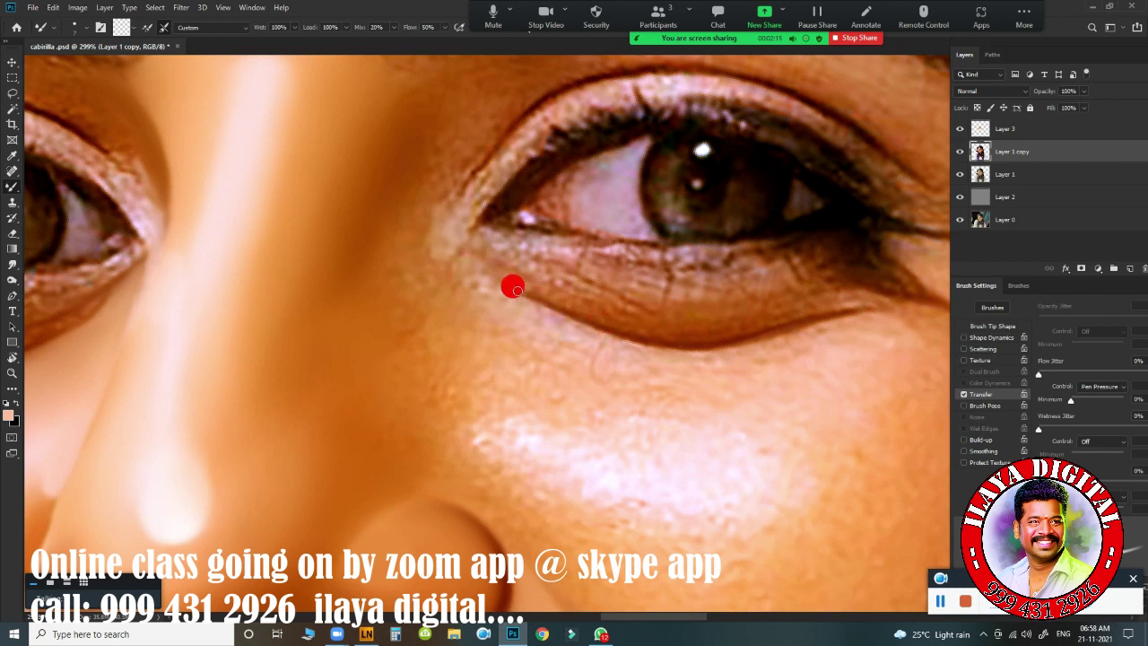
left_click_drag(498, 282, 440, 249)
left_click_drag(573, 280, 642, 305)
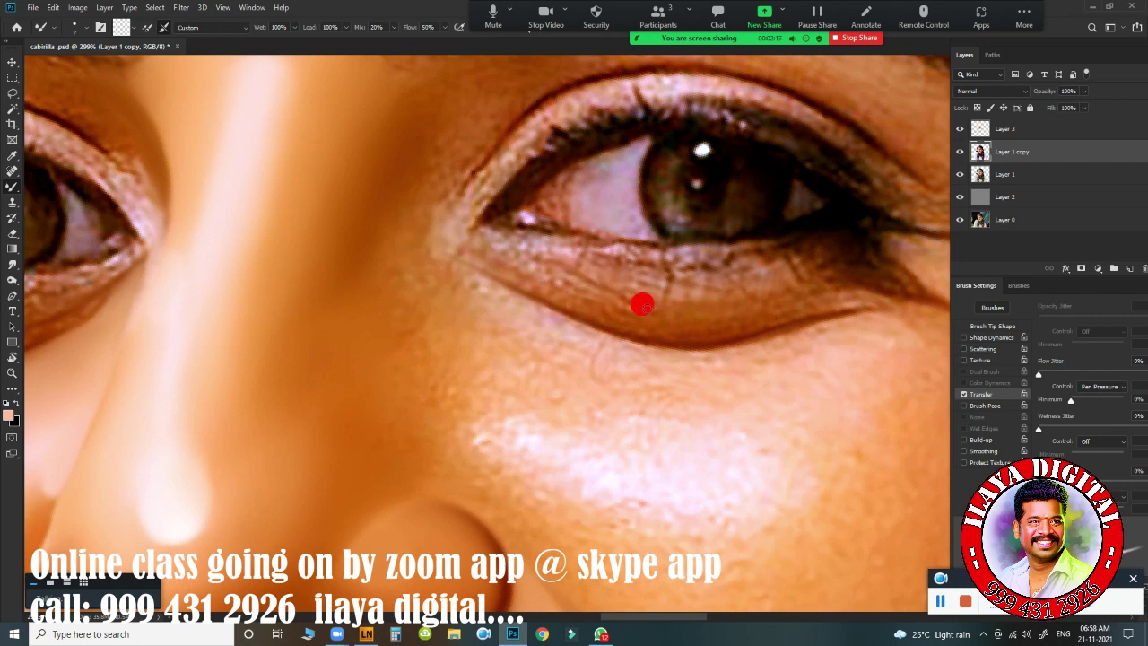
left_click_drag(575, 272, 494, 237)
left_click_drag(568, 368, 537, 339)
Step: Switch to the Smudge tool, duplicate Layer 1 copy and make Layer 3 the active layer
key("r")
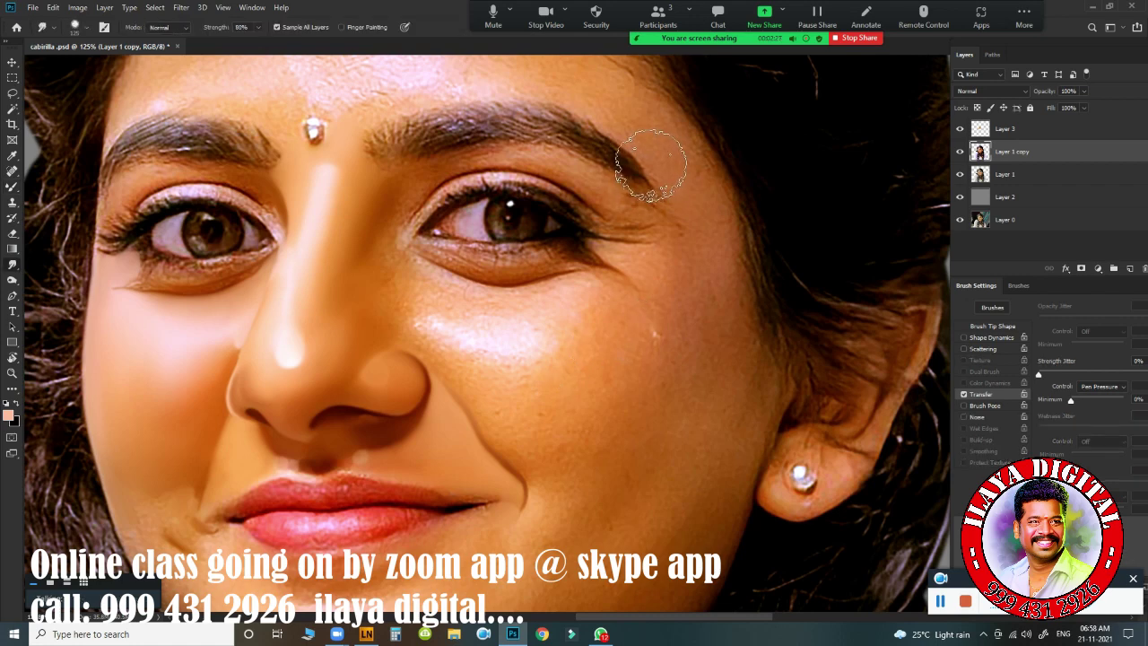
left_click_drag(629, 119, 691, 166)
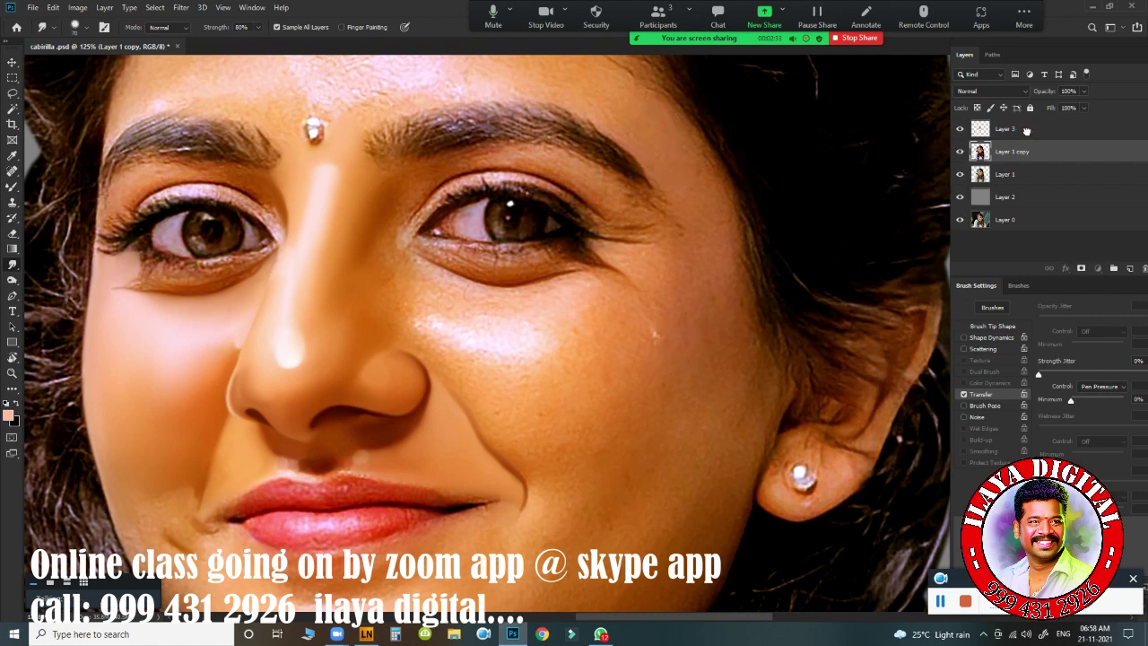
left_click(1026, 130)
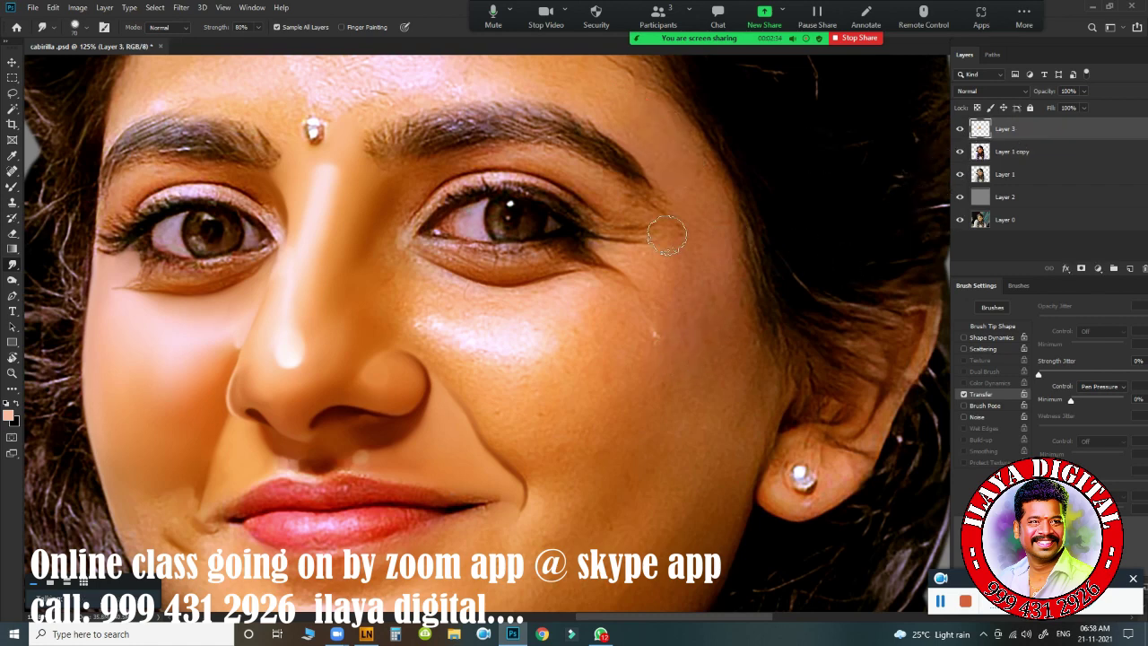
left_click(1044, 154)
key("ctrl+j")
left_click(960, 176)
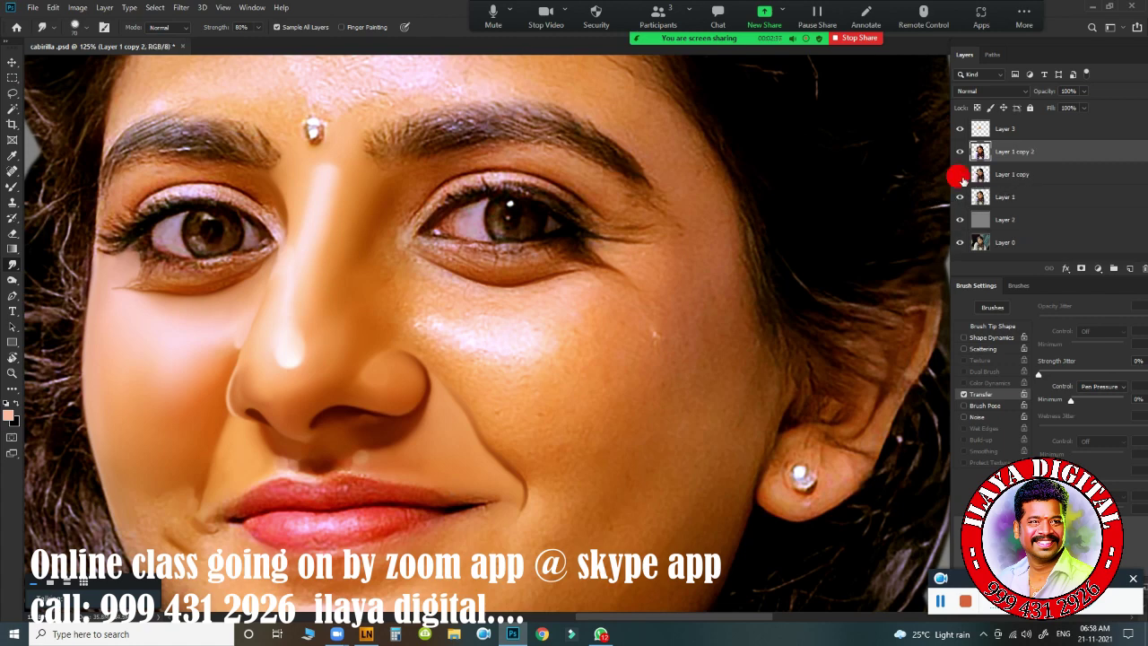
left_click(1040, 126)
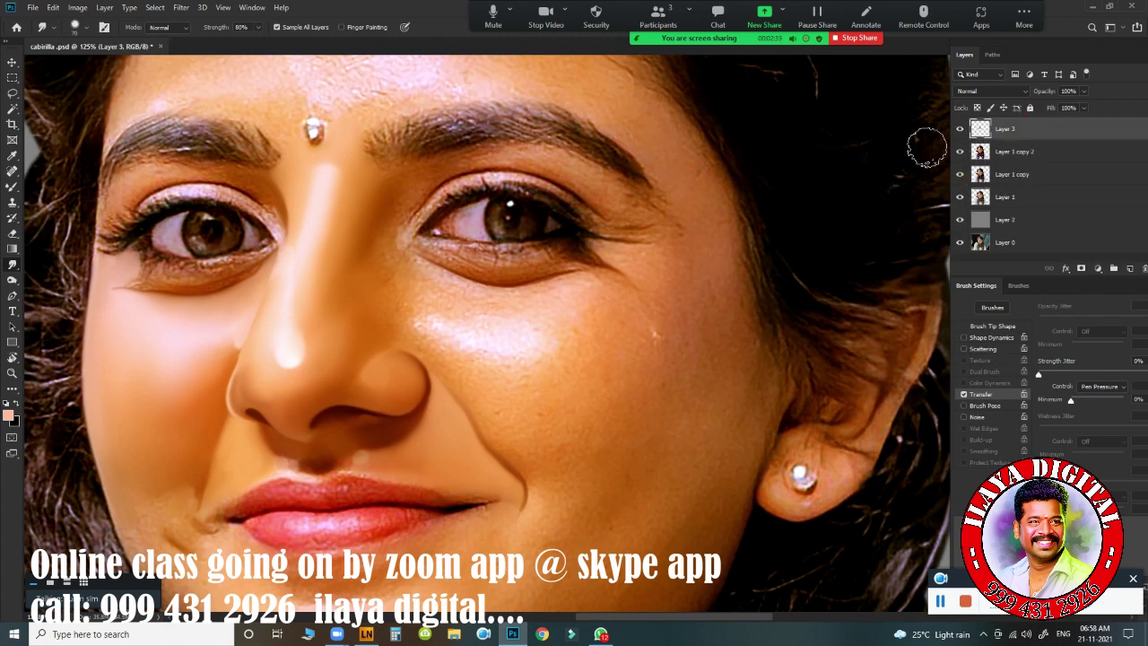
Step: Smudge the skin on Layer 3 smooth from the temple beside the eye down the outer cheek to the jaw
mouse_move(638, 127)
left_mouse_down()
mouse_move(656, 99)
mouse_move(674, 116)
mouse_move(662, 93)
mouse_move(679, 123)
mouse_move(662, 131)
mouse_move(664, 150)
mouse_move(705, 190)
mouse_move(678, 134)
mouse_move(669, 155)
mouse_move(655, 144)
mouse_move(690, 196)
mouse_move(711, 204)
mouse_move(704, 185)
mouse_move(707, 232)
left_mouse_up()
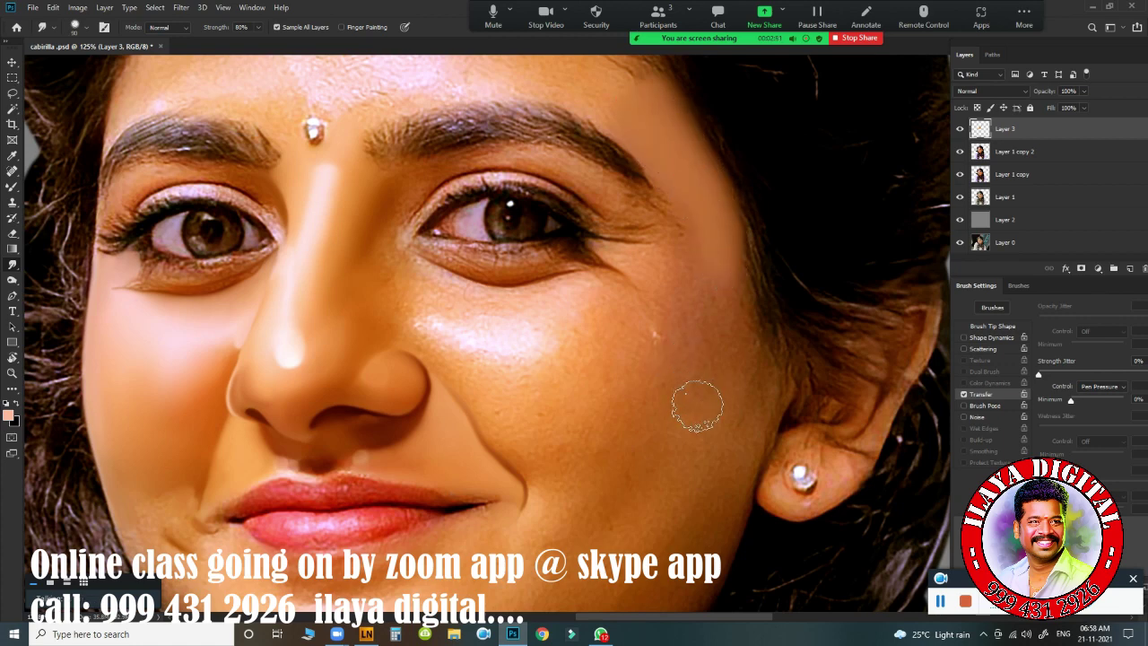
mouse_move(698, 406)
left_mouse_down()
mouse_move(712, 339)
mouse_move(729, 339)
mouse_move(731, 378)
mouse_move(716, 224)
mouse_move(720, 305)
left_mouse_up()
mouse_move(730, 476)
left_mouse_down()
mouse_move(726, 491)
mouse_move(753, 373)
mouse_move(756, 417)
mouse_move(766, 392)
mouse_move(753, 343)
mouse_move(754, 392)
mouse_move(765, 385)
mouse_move(720, 500)
mouse_move(723, 522)
mouse_move(661, 469)
mouse_move(661, 505)
mouse_move(707, 409)
mouse_move(701, 425)
left_mouse_up()
mouse_move(693, 566)
left_mouse_down()
mouse_move(678, 572)
mouse_move(701, 567)
mouse_move(717, 484)
left_mouse_up()
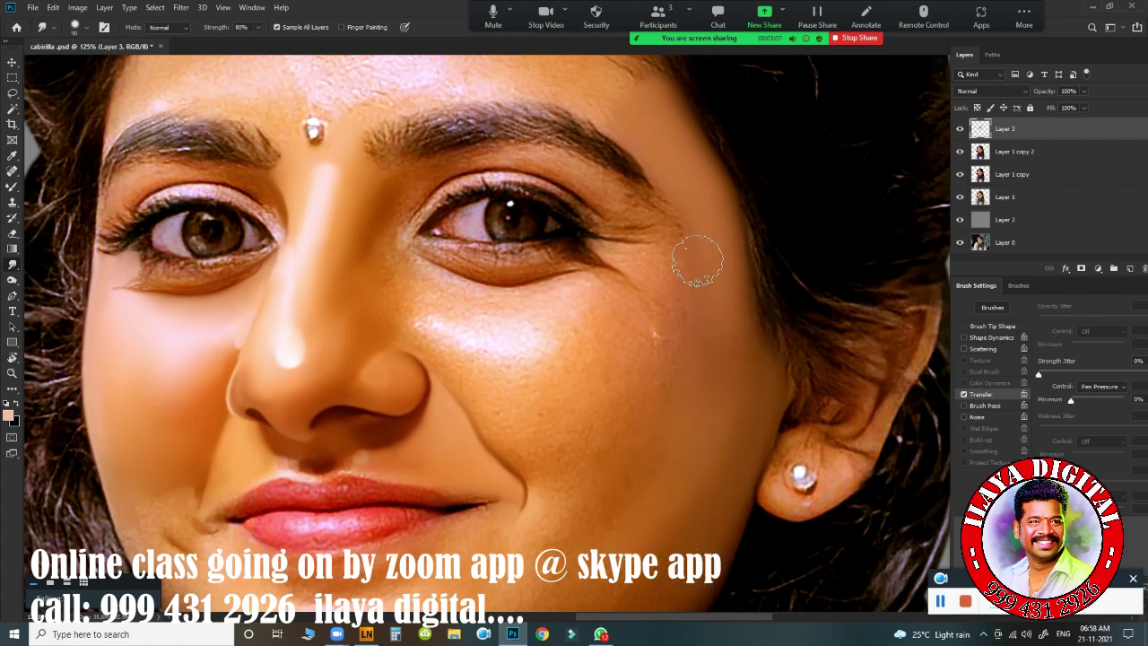
mouse_move(605, 240)
left_mouse_down()
mouse_move(636, 267)
mouse_move(675, 250)
mouse_move(654, 281)
mouse_move(674, 268)
mouse_move(642, 236)
mouse_move(594, 224)
mouse_move(657, 234)
mouse_move(609, 210)
mouse_move(626, 217)
mouse_move(622, 195)
mouse_move(645, 205)
mouse_move(634, 197)
mouse_move(672, 179)
mouse_move(678, 209)
mouse_move(667, 196)
mouse_move(684, 222)
mouse_move(637, 234)
mouse_move(683, 226)
mouse_move(622, 234)
mouse_move(597, 222)
mouse_move(656, 236)
mouse_move(632, 238)
mouse_move(632, 220)
mouse_move(662, 220)
mouse_move(670, 204)
mouse_move(701, 227)
mouse_move(675, 228)
mouse_move(699, 288)
left_mouse_up()
key("]")
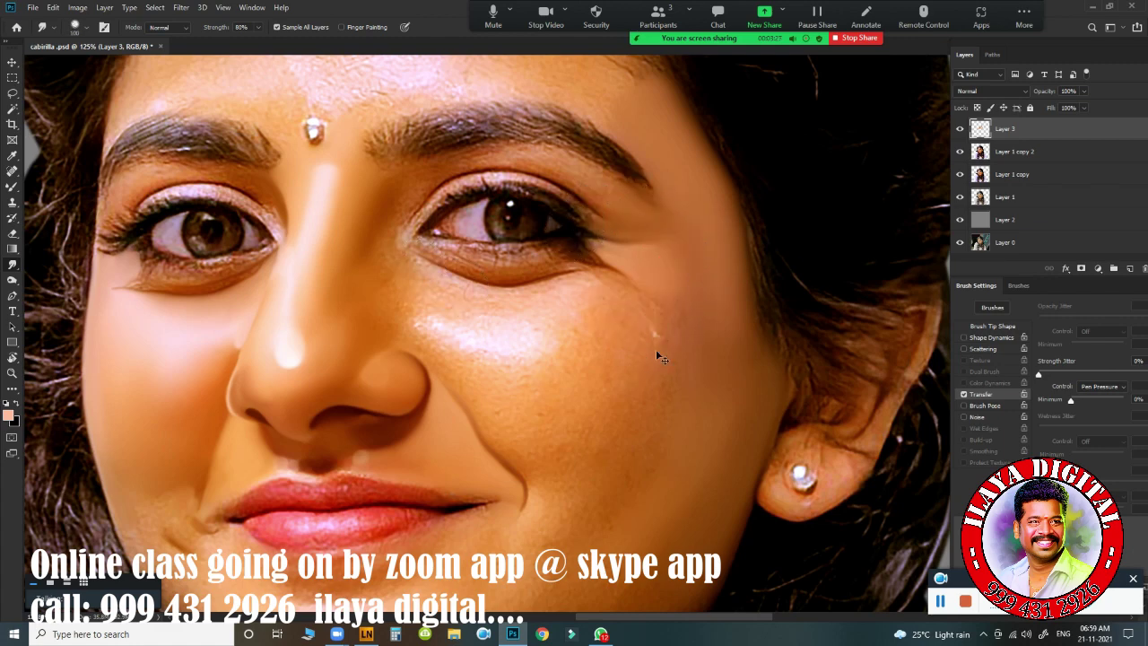
Step: Smudge the skin around the lower end of the smile line, adjusting the brush size between strokes
mouse_move(655, 350)
left_mouse_down()
mouse_move(688, 340)
mouse_move(661, 251)
left_mouse_up()
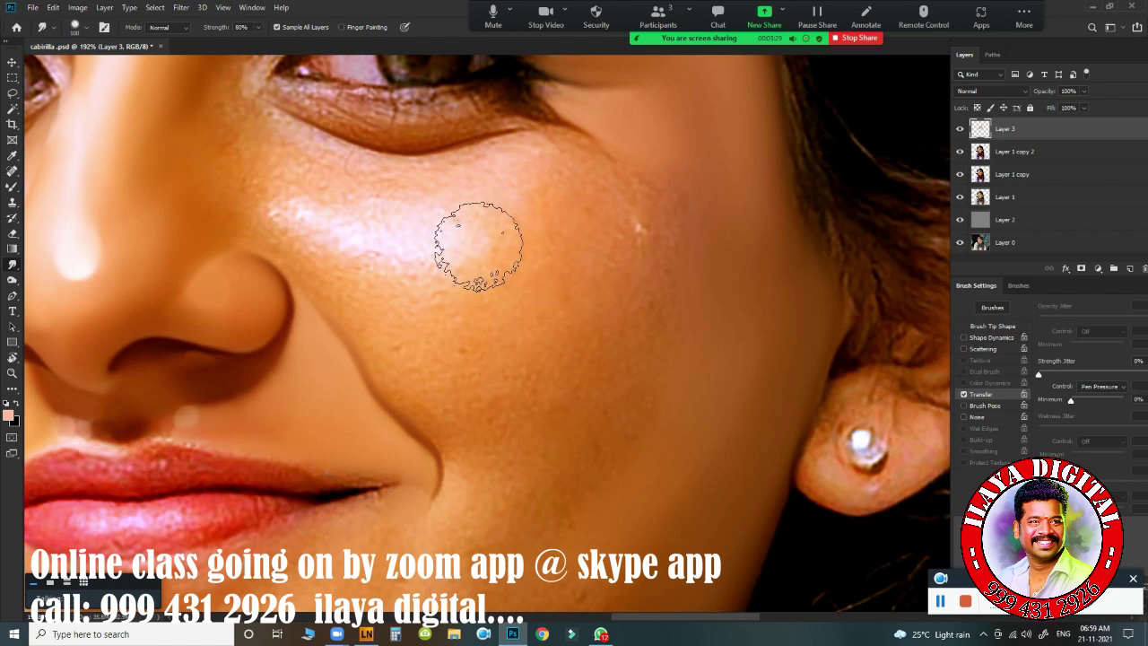
key("[")
key("[")
key("[")
key("[")
key("[")
key("[")
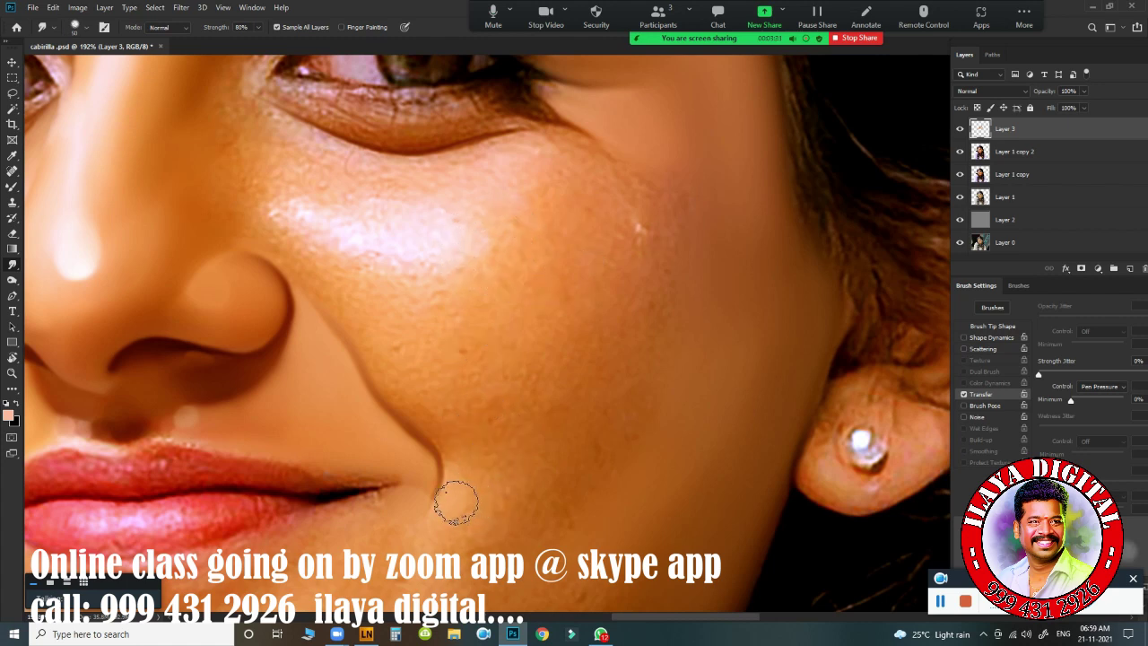
left_click_drag(440, 466, 457, 474)
key("]")
key("]")
key("]")
mouse_move(475, 515)
left_mouse_down()
mouse_move(484, 502)
mouse_move(463, 512)
mouse_move(472, 499)
mouse_move(474, 529)
mouse_move(461, 526)
mouse_move(493, 493)
mouse_move(534, 504)
mouse_move(518, 524)
left_mouse_up()
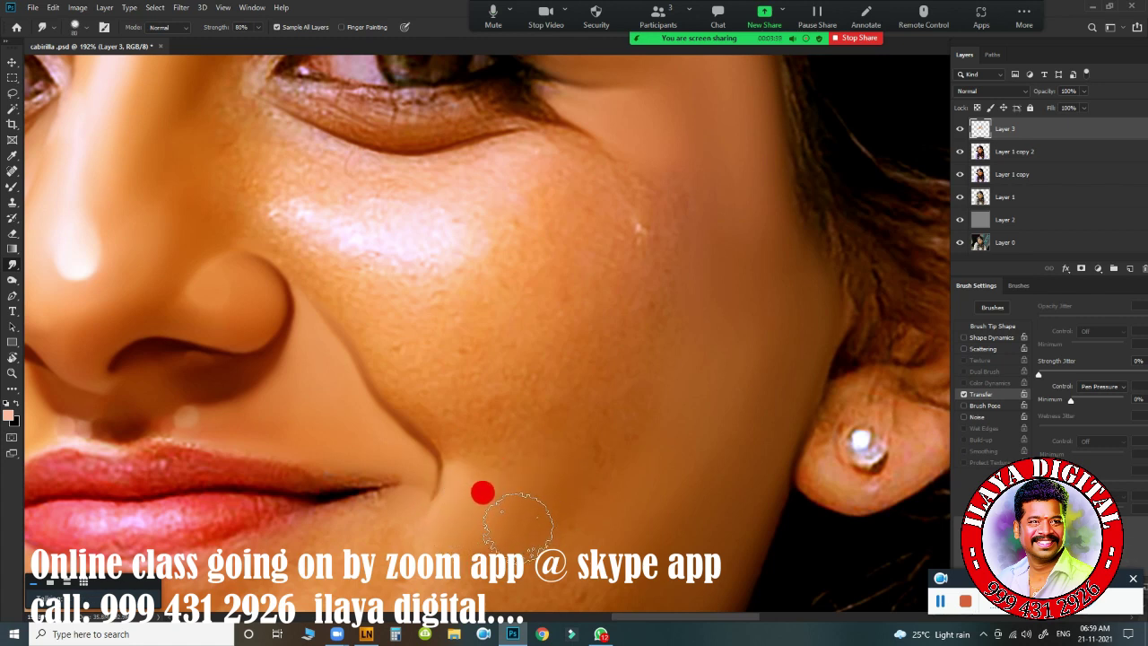
Step: Smudge the cheek smooth from the smile line up to the outer eye corner, working around the highlight
mouse_move(577, 450)
left_mouse_down()
mouse_move(605, 408)
mouse_move(557, 489)
mouse_move(614, 409)
mouse_move(600, 432)
mouse_move(471, 411)
mouse_move(517, 414)
mouse_move(505, 437)
mouse_move(514, 427)
mouse_move(421, 385)
left_mouse_up()
mouse_move(535, 392)
left_mouse_down()
mouse_move(528, 379)
mouse_move(546, 358)
mouse_move(618, 335)
mouse_move(604, 375)
mouse_move(585, 357)
left_mouse_up()
mouse_move(441, 354)
left_mouse_down()
mouse_move(594, 278)
mouse_move(583, 285)
mouse_move(619, 289)
mouse_move(630, 274)
mouse_move(615, 256)
mouse_move(624, 209)
mouse_move(589, 203)
mouse_move(653, 197)
left_mouse_up()
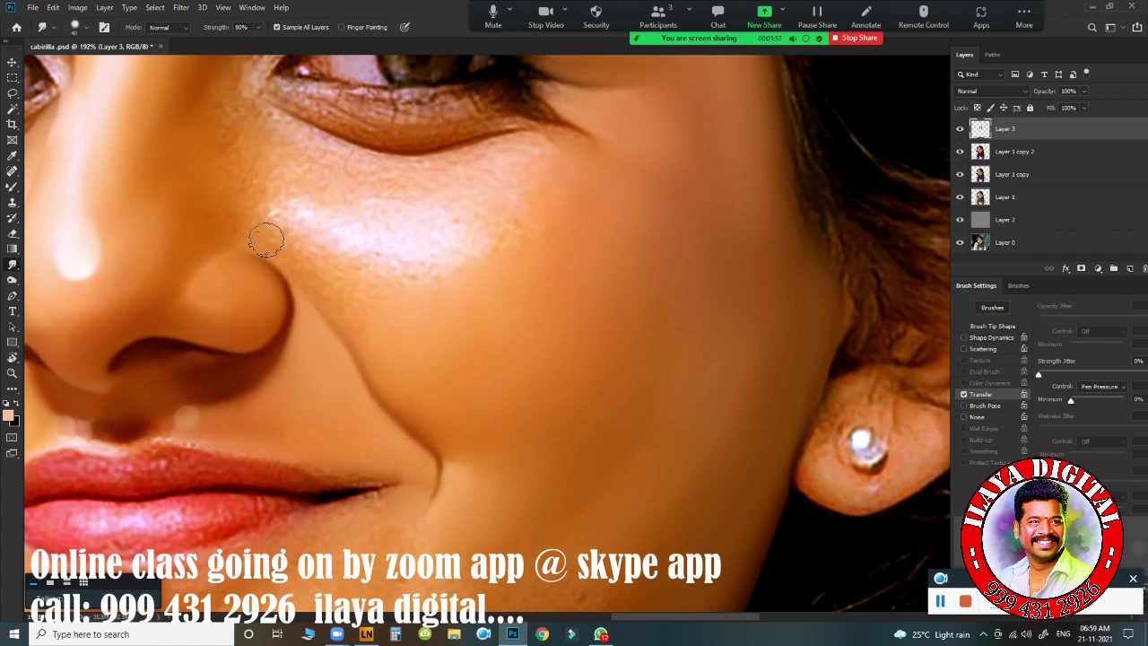
mouse_move(358, 327)
left_mouse_down()
mouse_move(378, 357)
mouse_move(349, 314)
mouse_move(383, 376)
mouse_move(439, 430)
mouse_move(384, 356)
left_mouse_up()
mouse_move(536, 364)
left_mouse_down()
mouse_move(676, 325)
mouse_move(646, 367)
left_mouse_up()
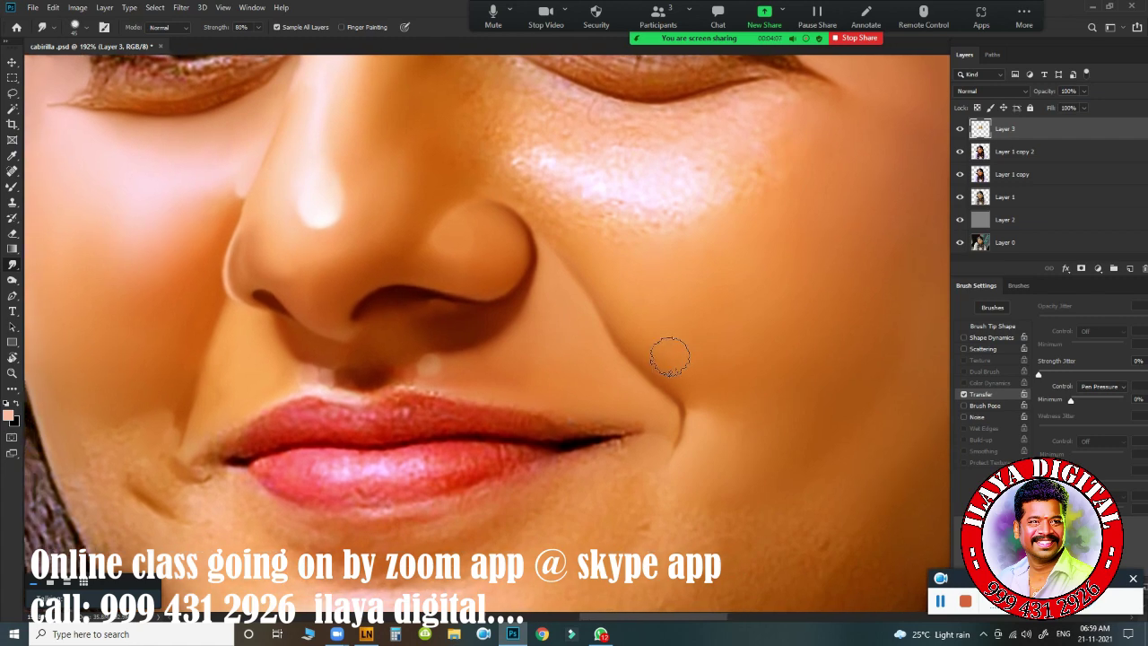
Step: Trace the cheek with a Pen path along the smile line, across the outer cheek and under the eye
left_click_drag(613, 410, 568, 402)
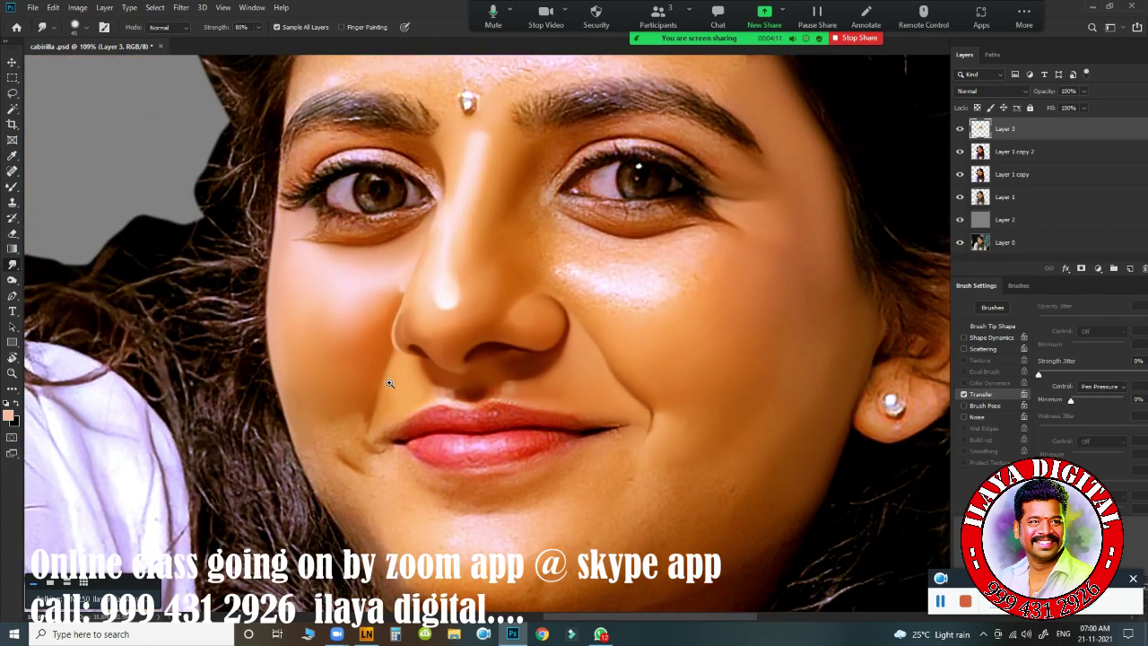
left_click_drag(389, 383, 421, 361)
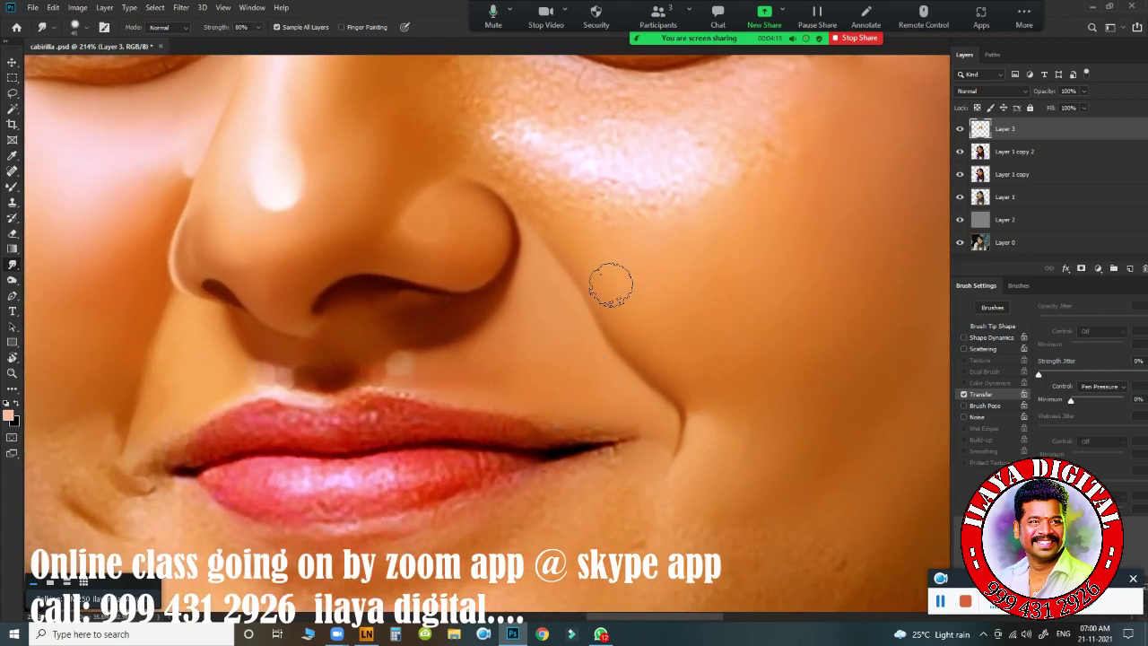
left_click_drag(553, 419, 499, 417)
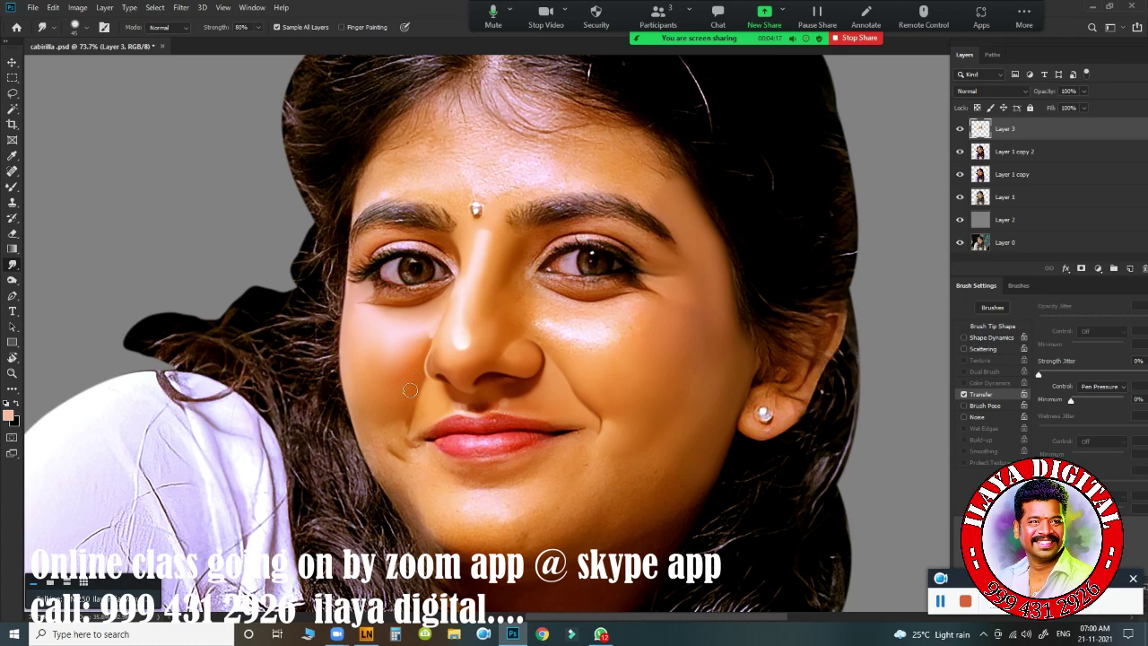
left_click_drag(409, 390, 658, 316)
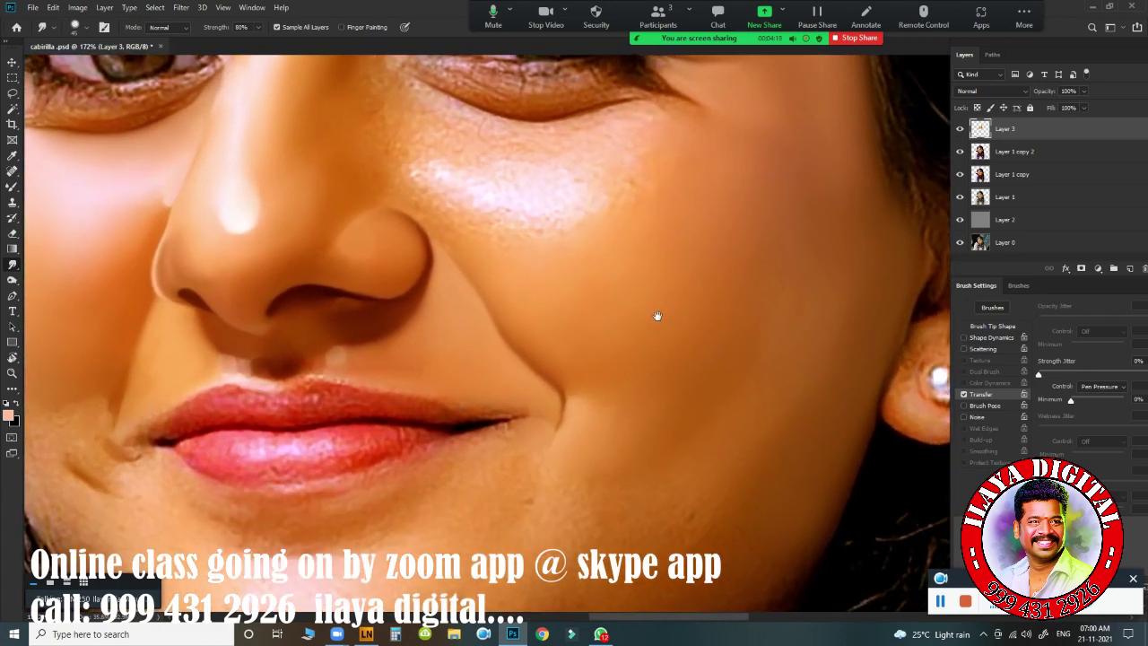
key("p")
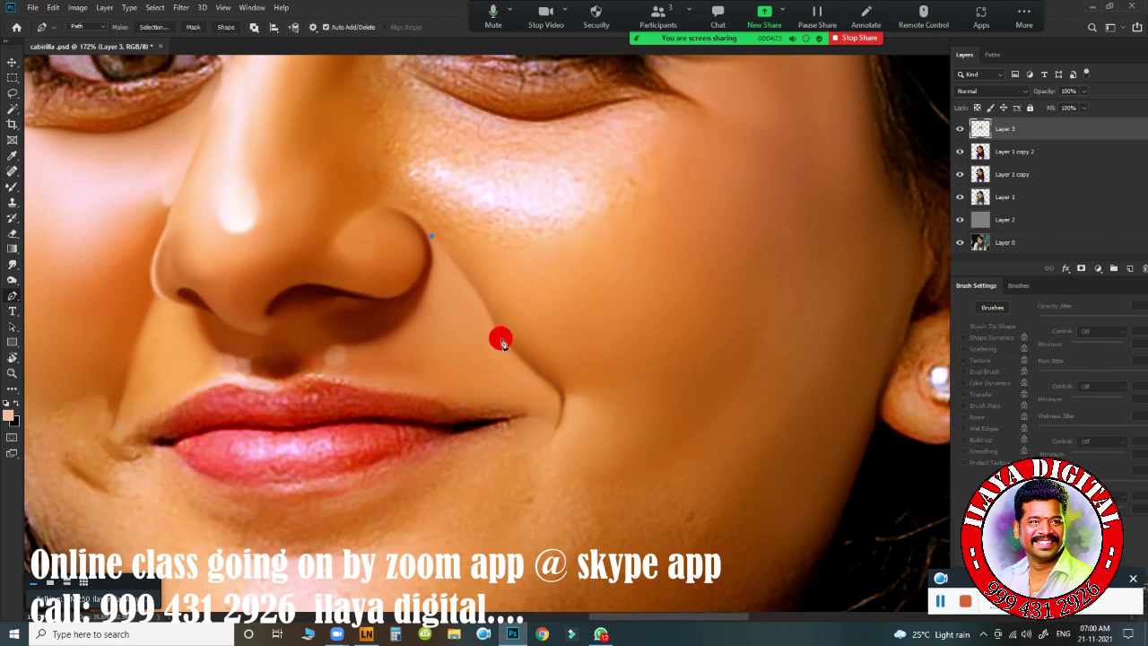
left_click_drag(499, 330, 508, 362)
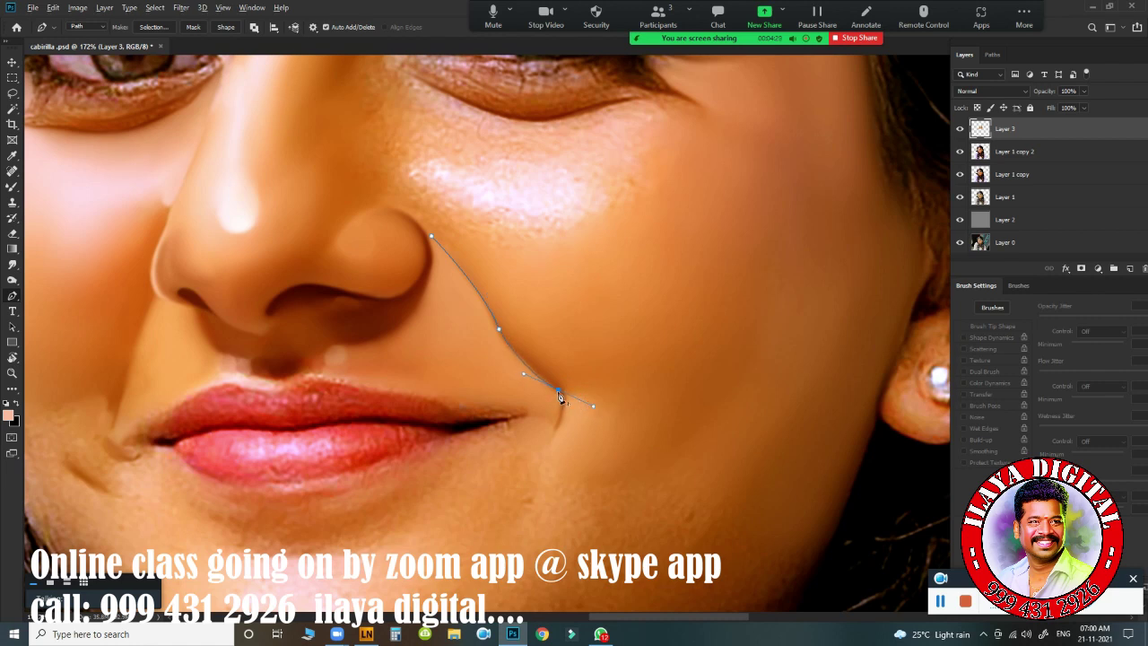
left_click_drag(556, 435, 543, 464)
left_click_drag(568, 529, 606, 528)
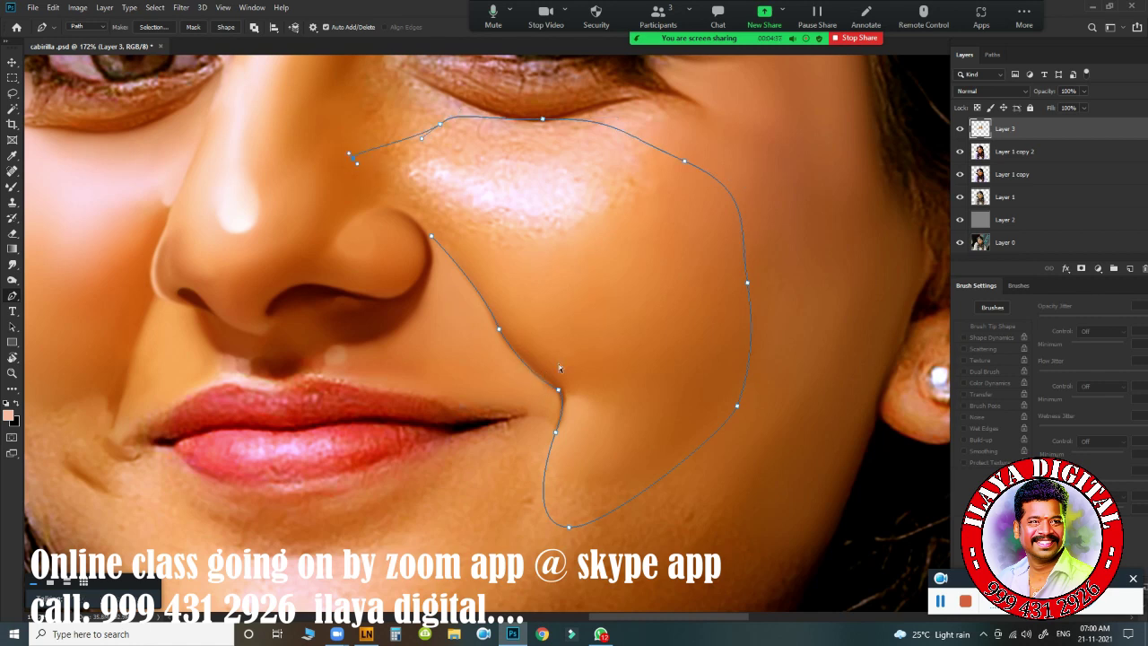
Step: Convert the cheek path into a selection feathered by 2 pixels and add a new layer named Layer 4
key("ctrl+Return")
key("shift+F6")
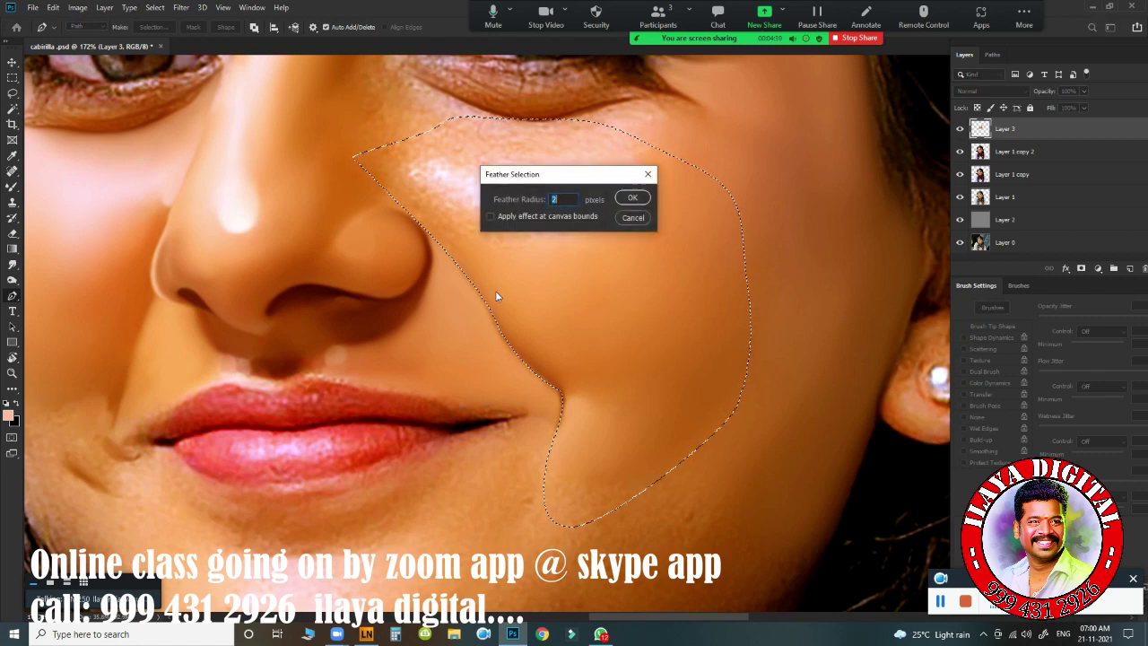
key("Return")
key("ctrl+shift+n")
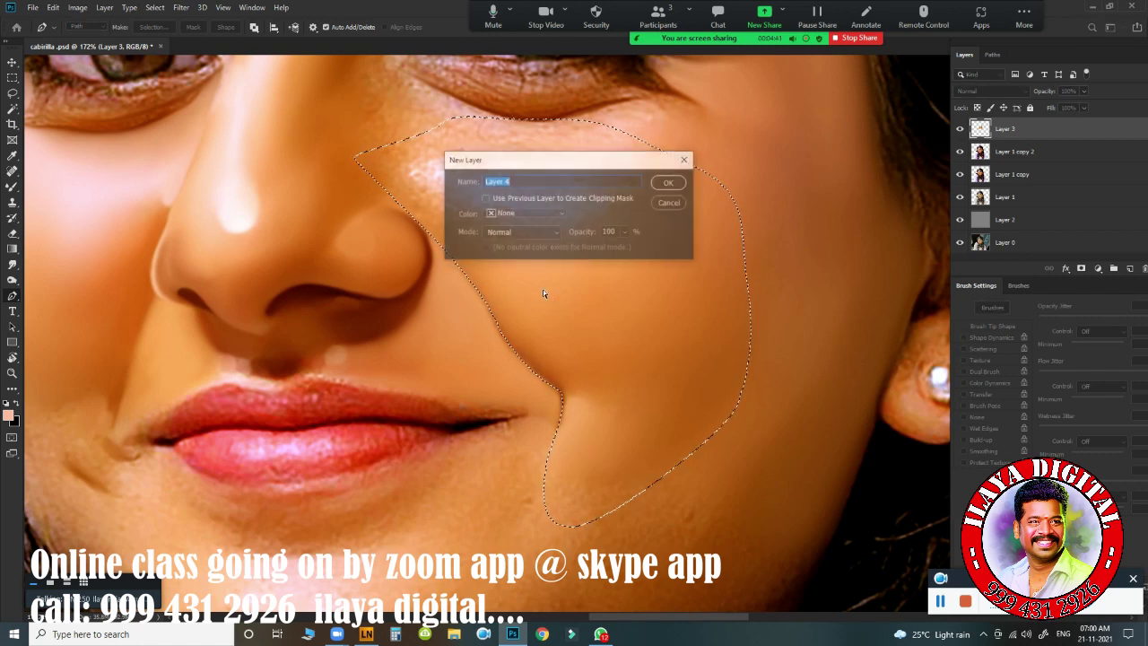
key("Return")
Step: Switch to the regular Brush tool, turn off its Transfer option and set the tip hardness to 0%
key("b")
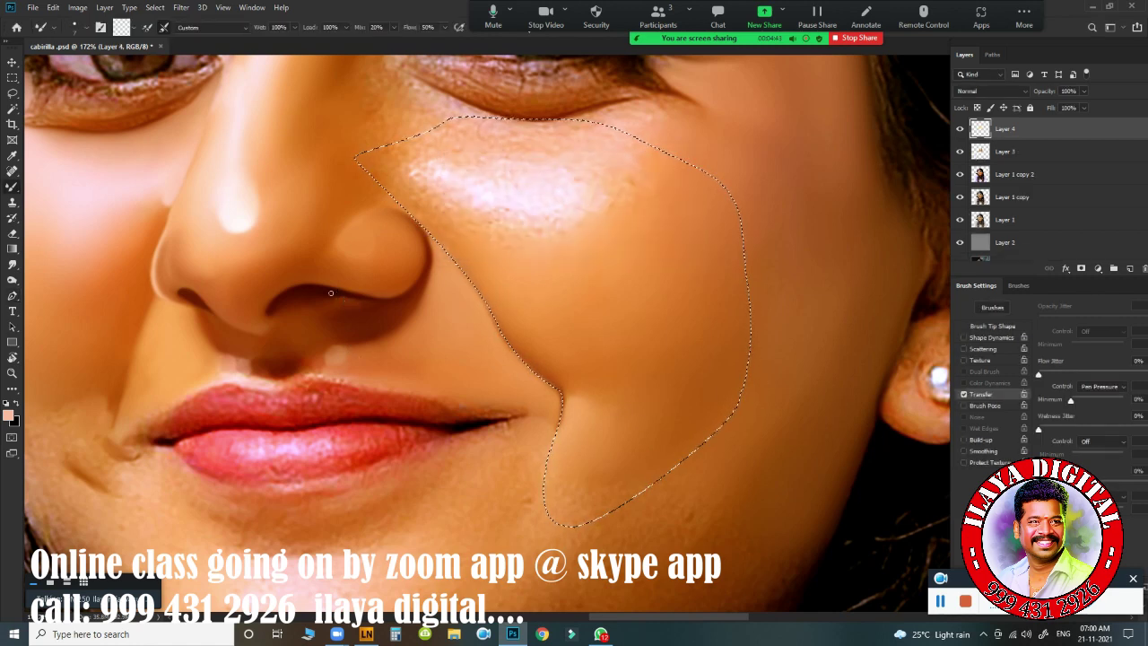
right_click(11, 187)
left_click(61, 186)
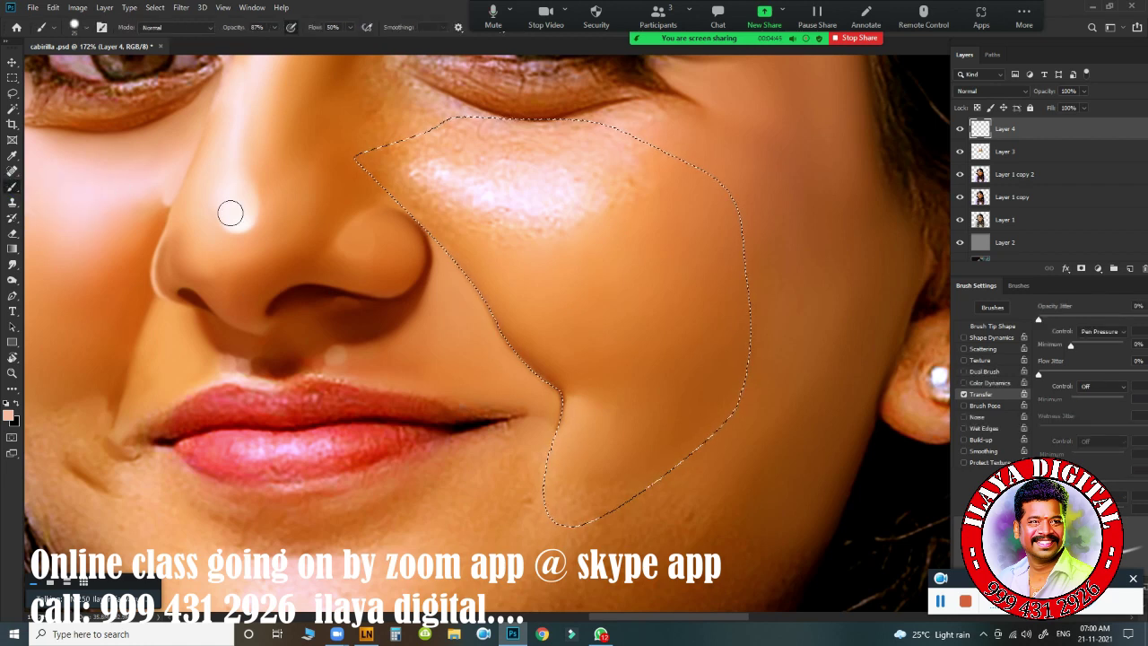
left_click_drag(987, 287, 751, 164)
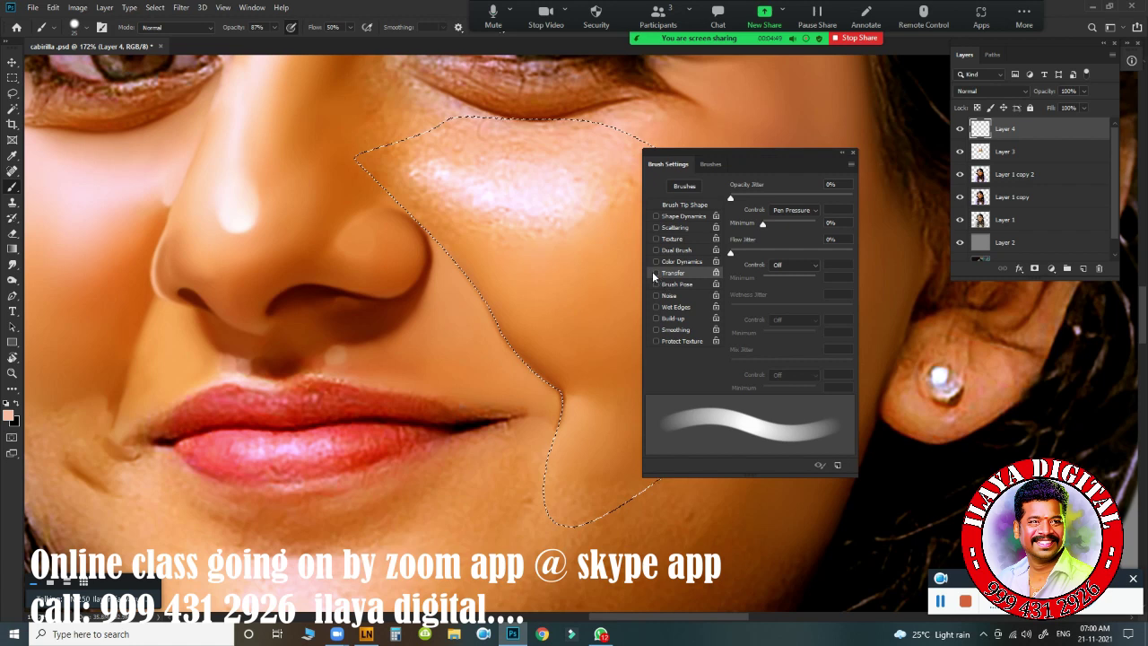
left_click(686, 205)
left_click_drag(779, 344, 663, 349)
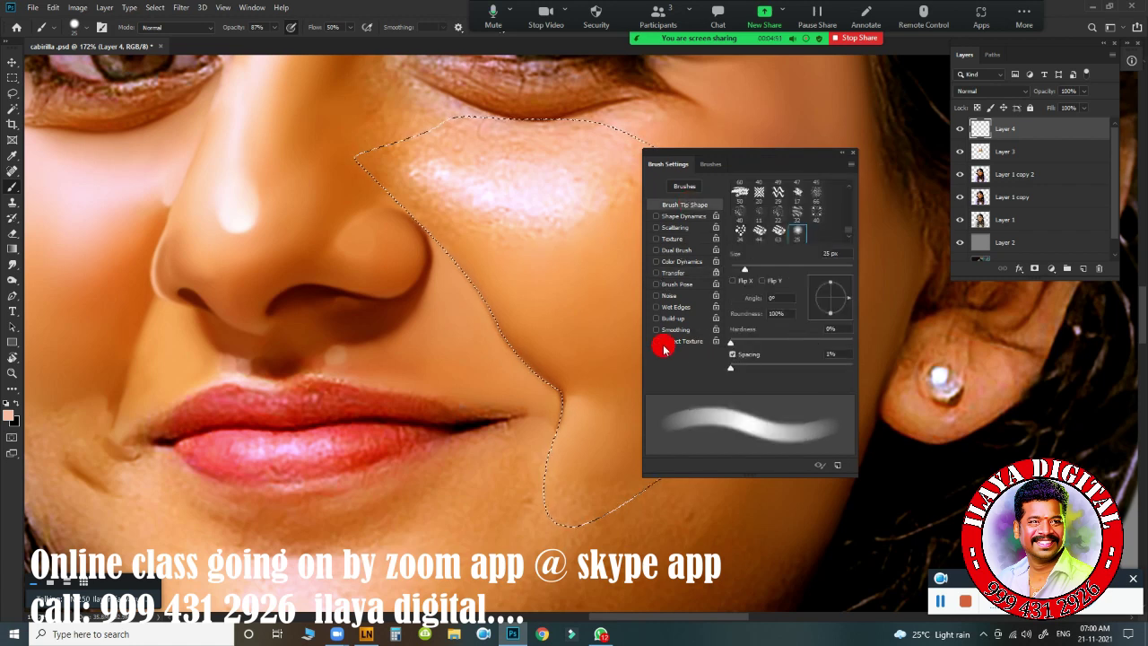
Step: Enable Transfer and disable Spacing for the brush, then sample a deep orange skin tone (#cb5c0c) as the foreground colour
left_click_drag(729, 364, 757, 364)
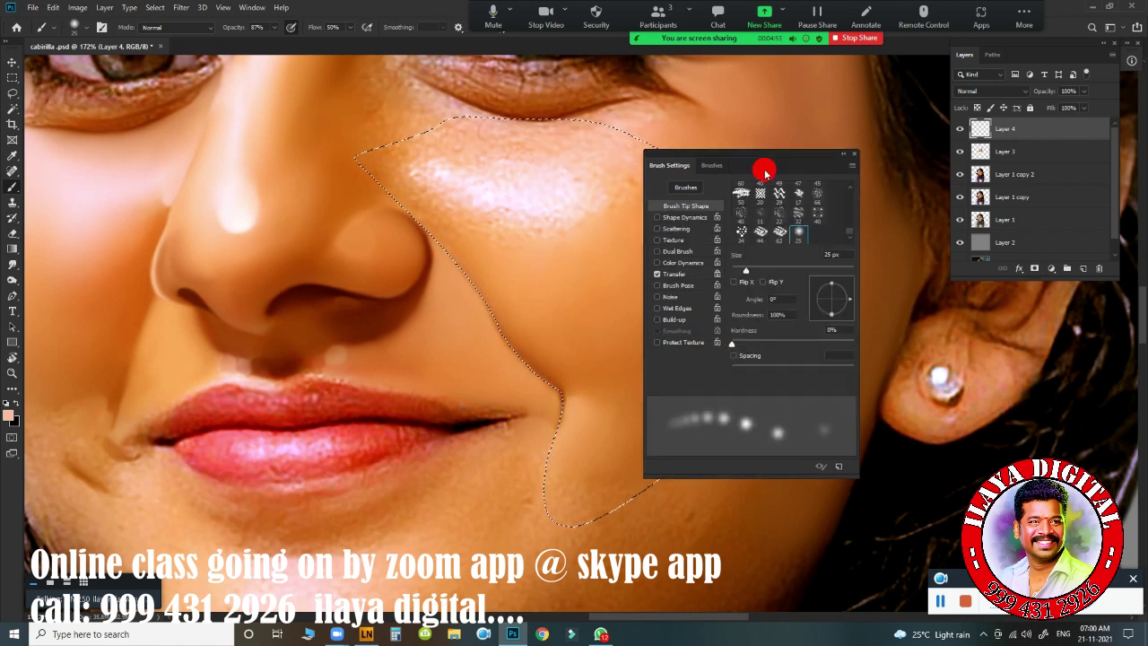
left_click_drag(763, 164, 1017, 291)
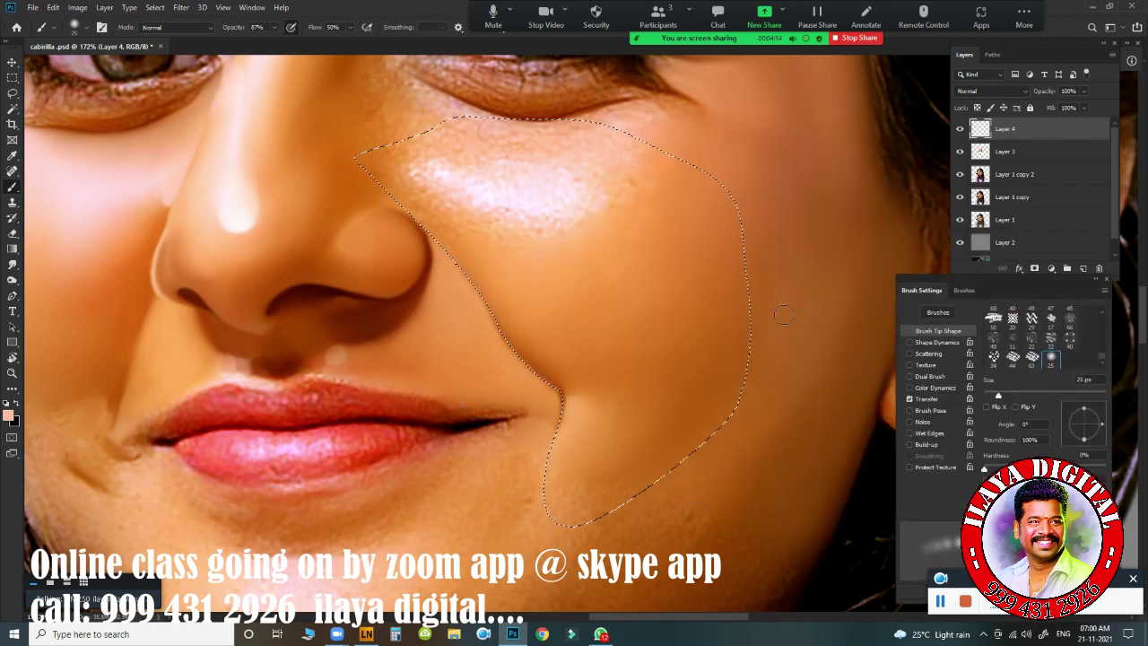
left_click(9, 415)
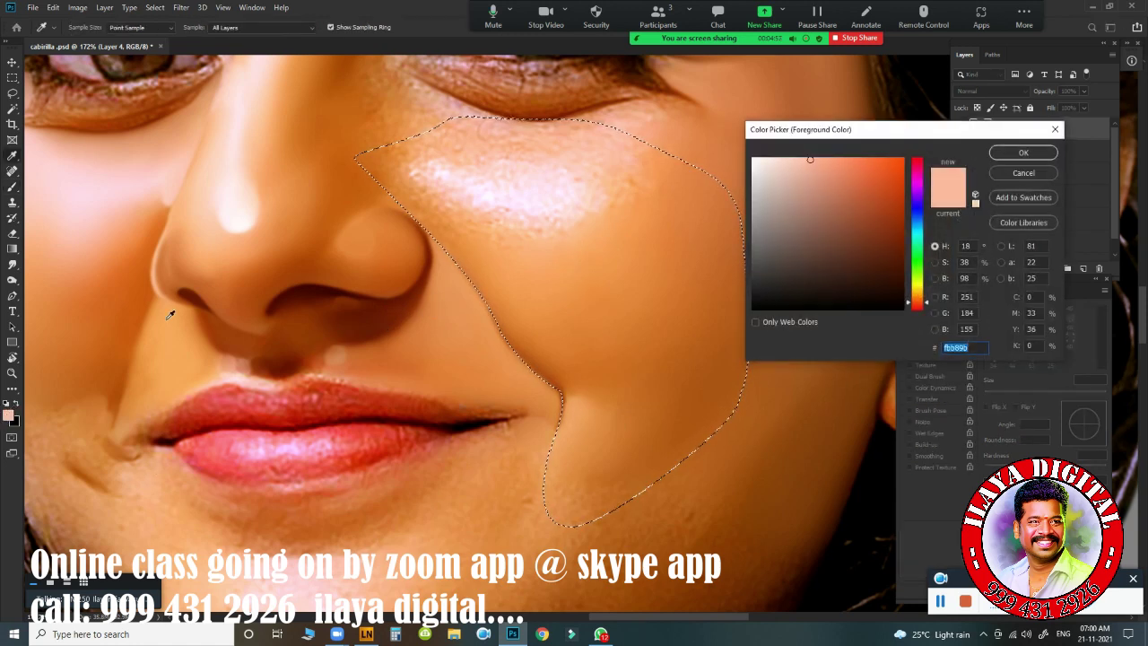
left_click(142, 264)
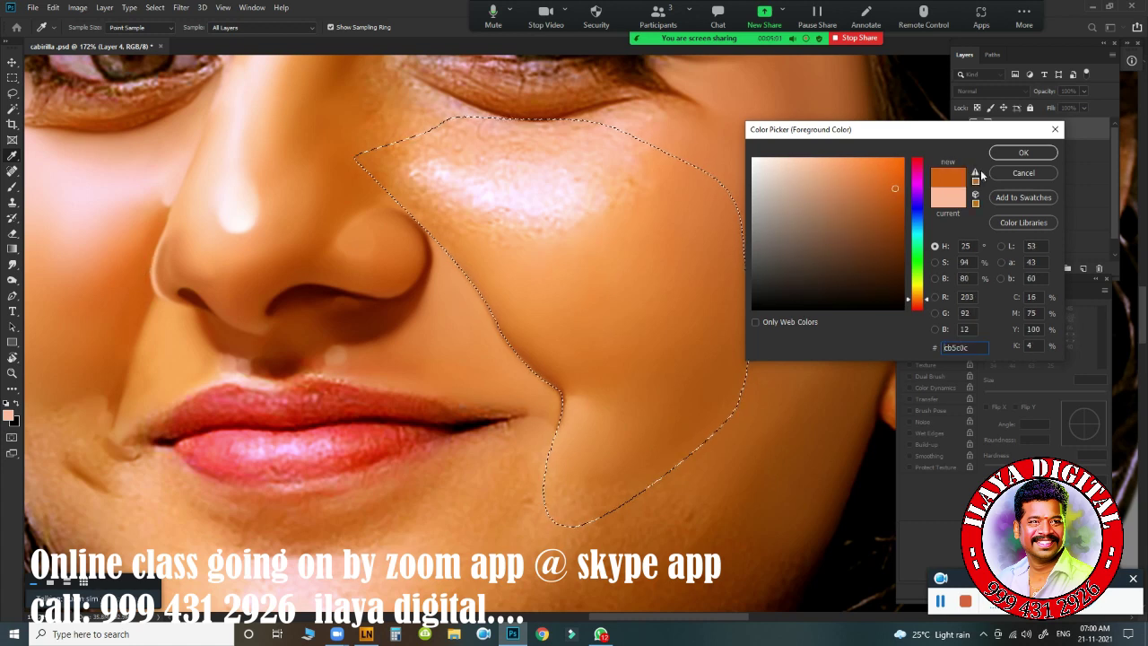
left_click(1022, 152)
Step: Enlarge the brush to 45 px and set its flow and opacity to 100%
key("]")
key("]")
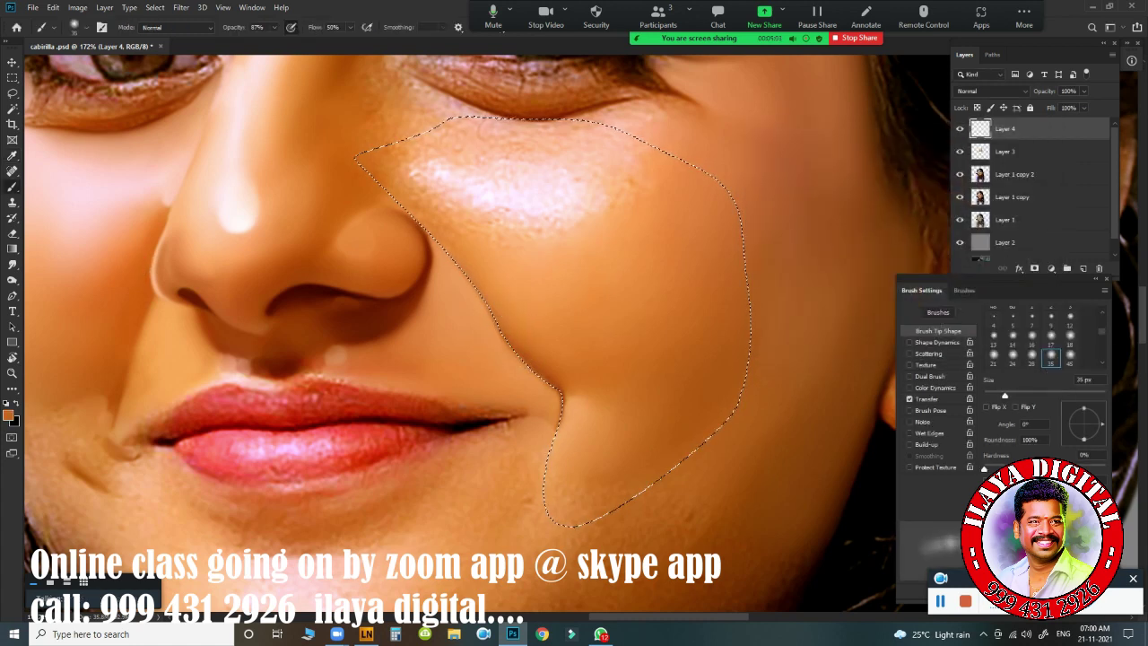
left_click_drag(351, 42, 436, 40)
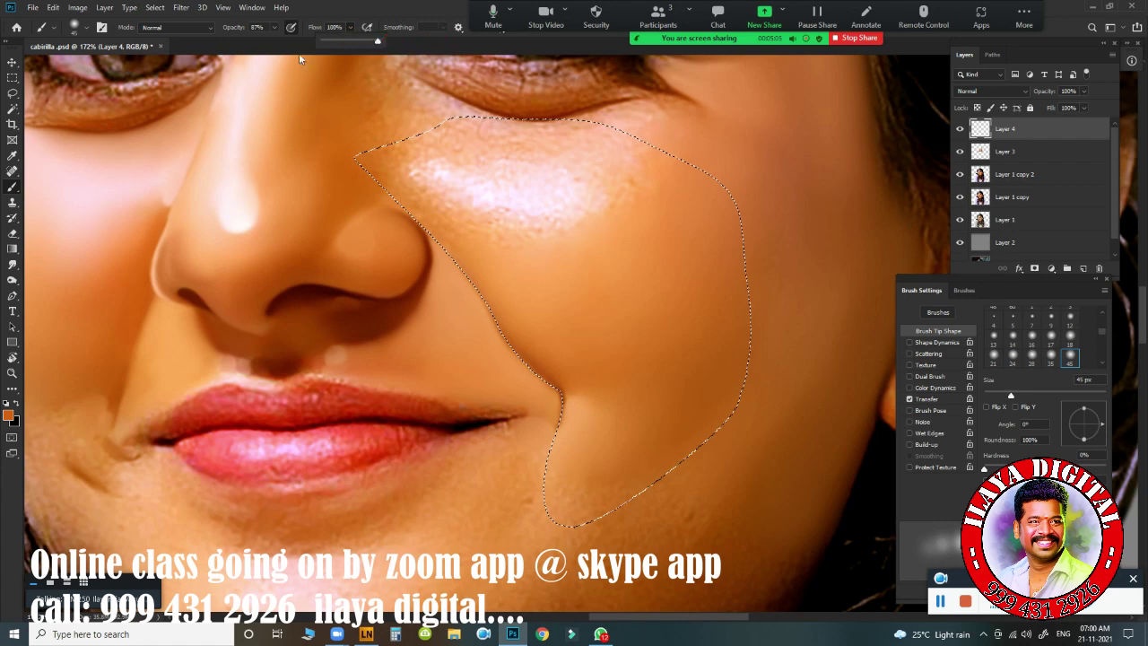
left_click(274, 30)
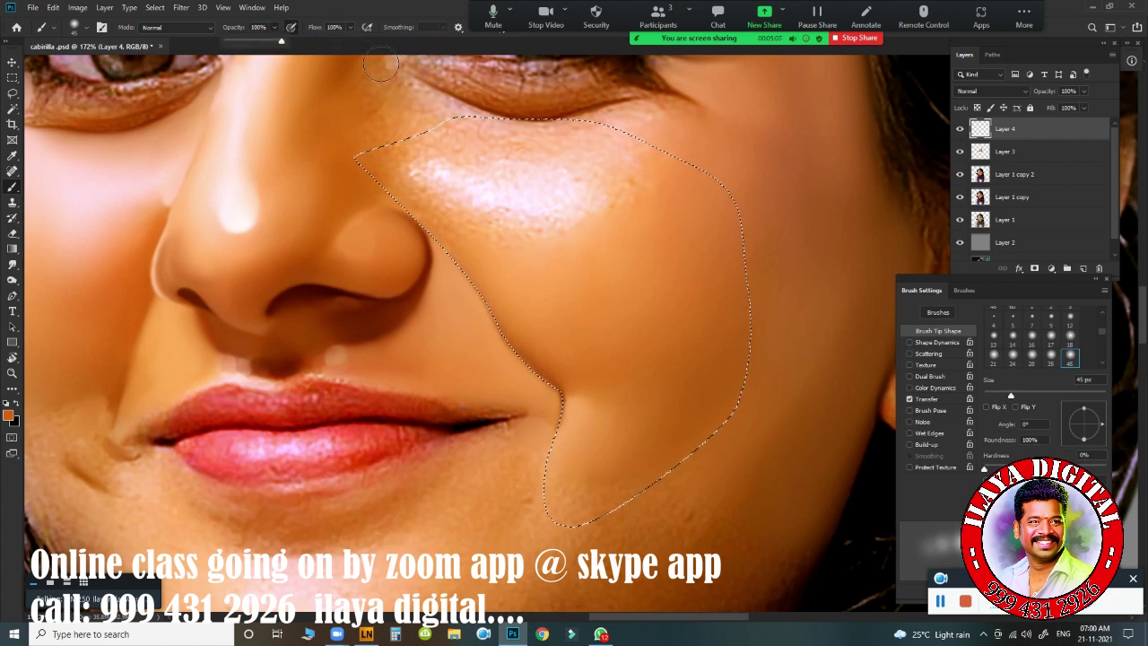
Step: Enlarge the brush up to 250 px and paint soft orange shading inside the cheek selection along the smile line
key("]")
key("]")
key("]")
key("]")
key("]")
key("]")
key("]")
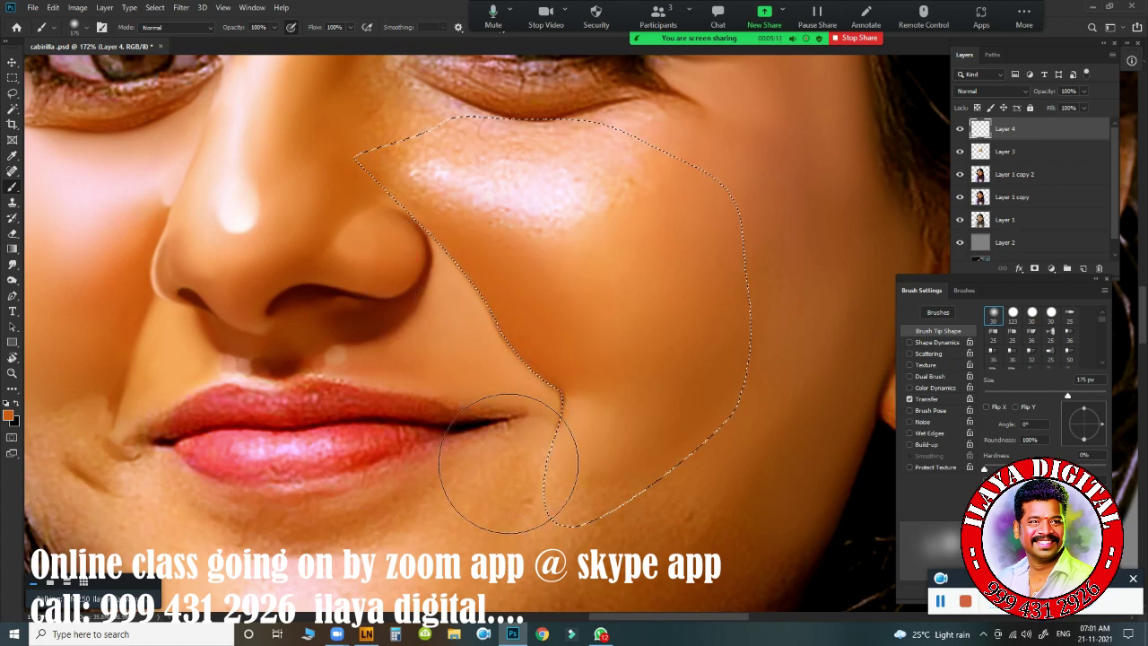
key("bracketright")
key("bracketright")
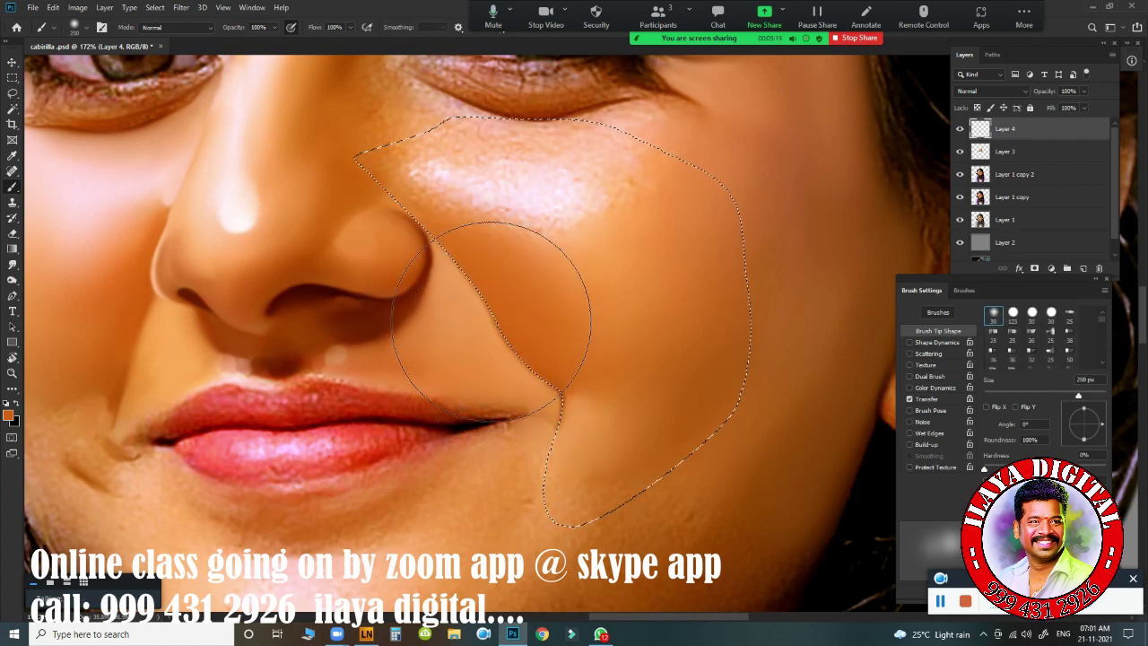
Step: Reduce the brush to 125 px and compare the whole face with and without the Layer 4 shading
key("ctrl+space")
left_click_drag(563, 413, 514, 422)
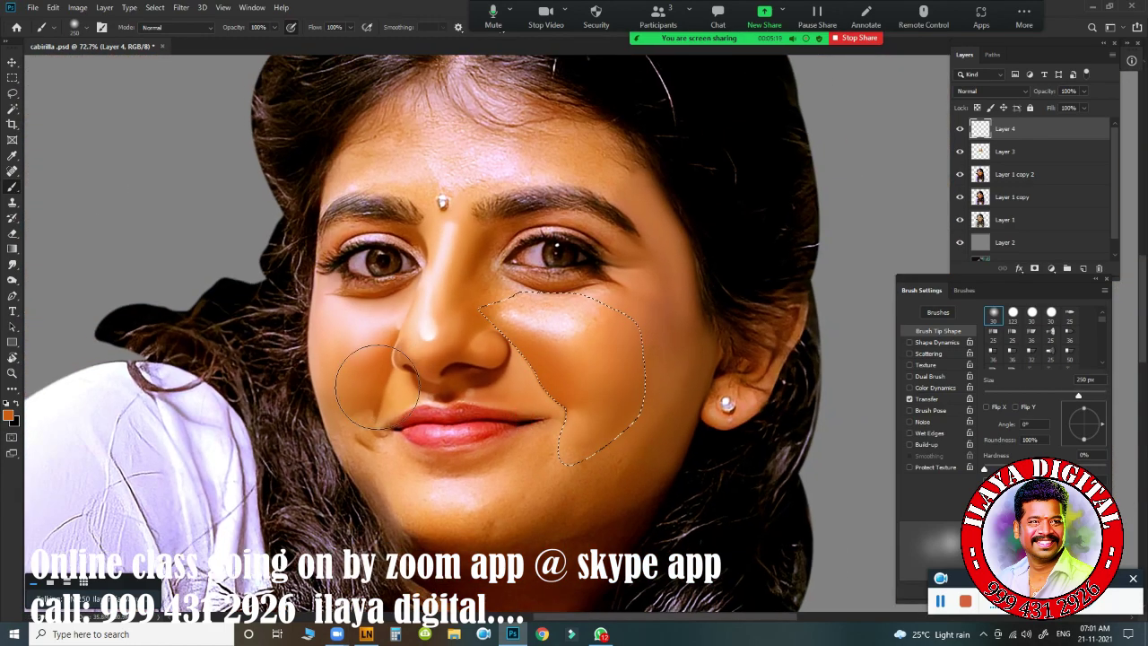
scroll(495, 404, "up", 4)
scroll(248, 333, "down", 1)
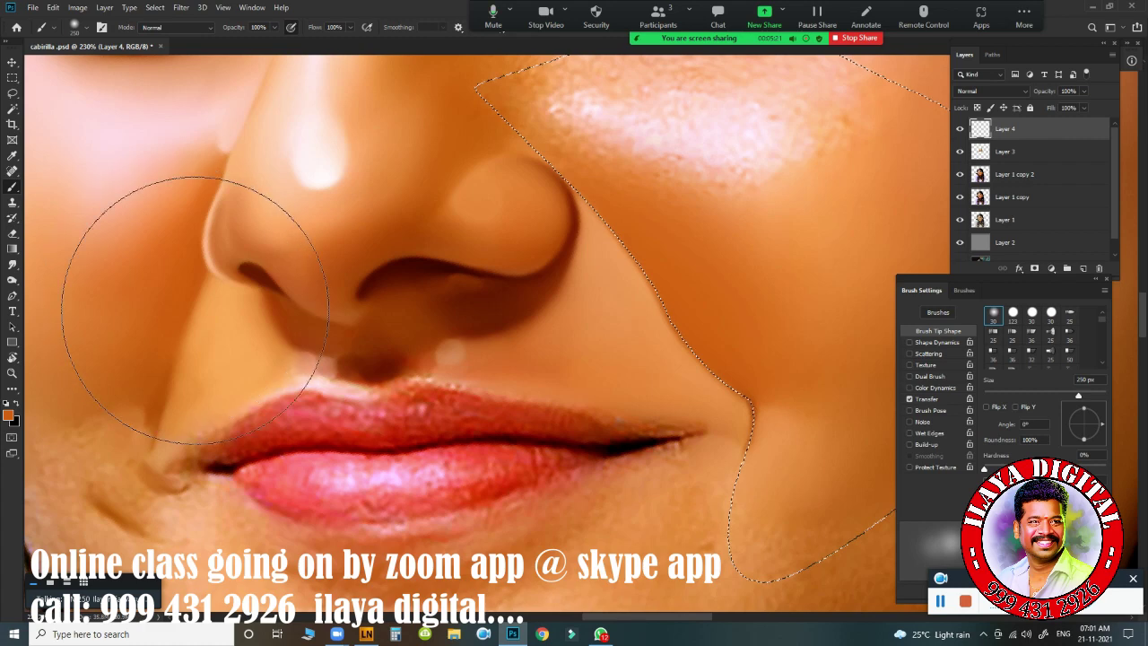
scroll(575, 384, "down", 3)
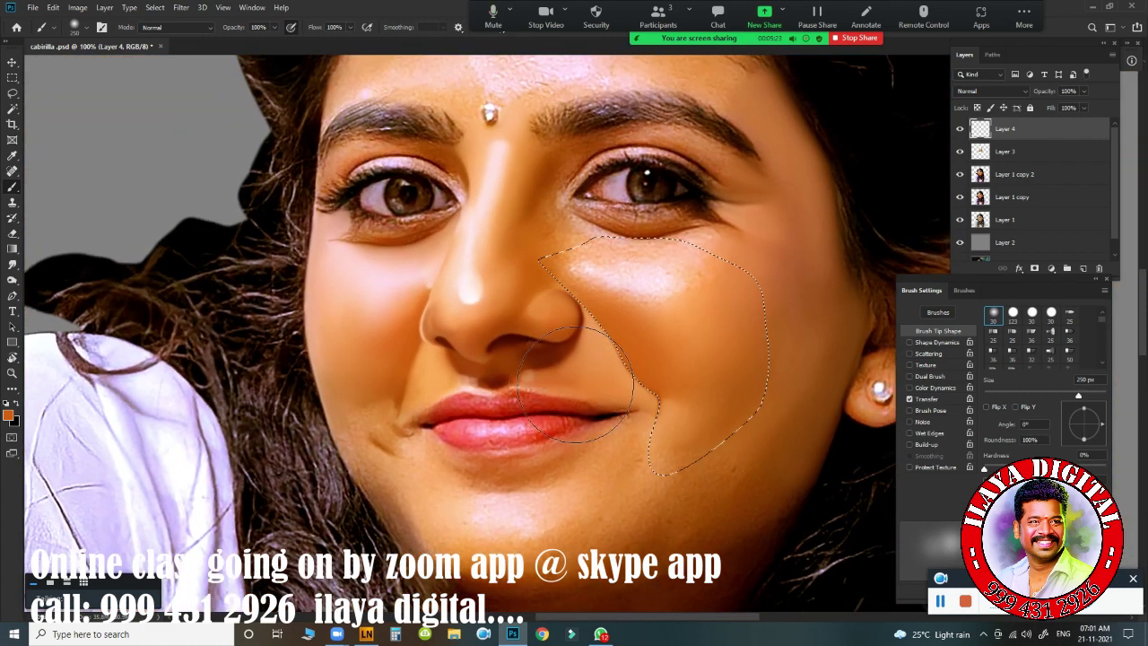
key("bracketleft")
key("bracketleft")
key("bracketleft")
key("bracketleft")
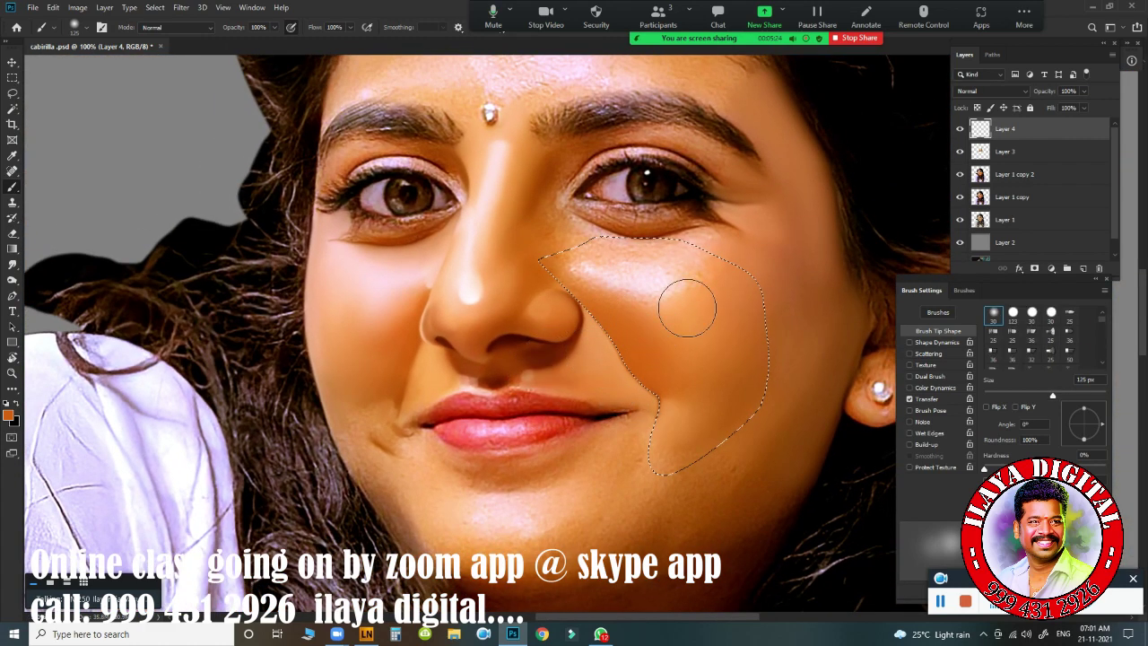
left_click(959, 130)
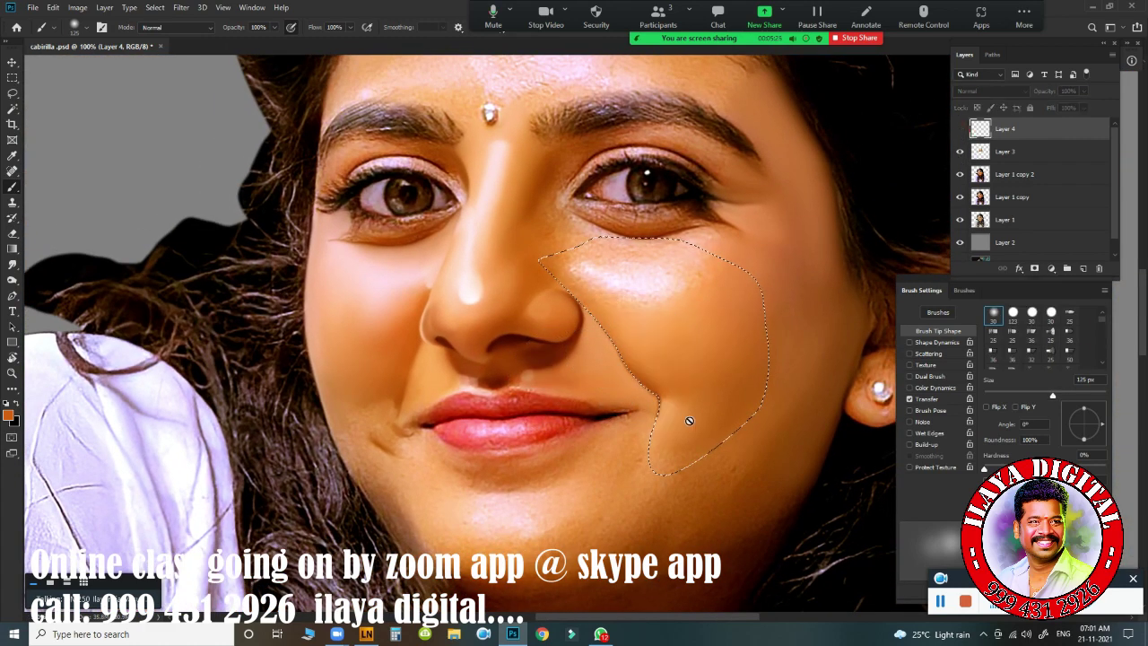
left_click(959, 128)
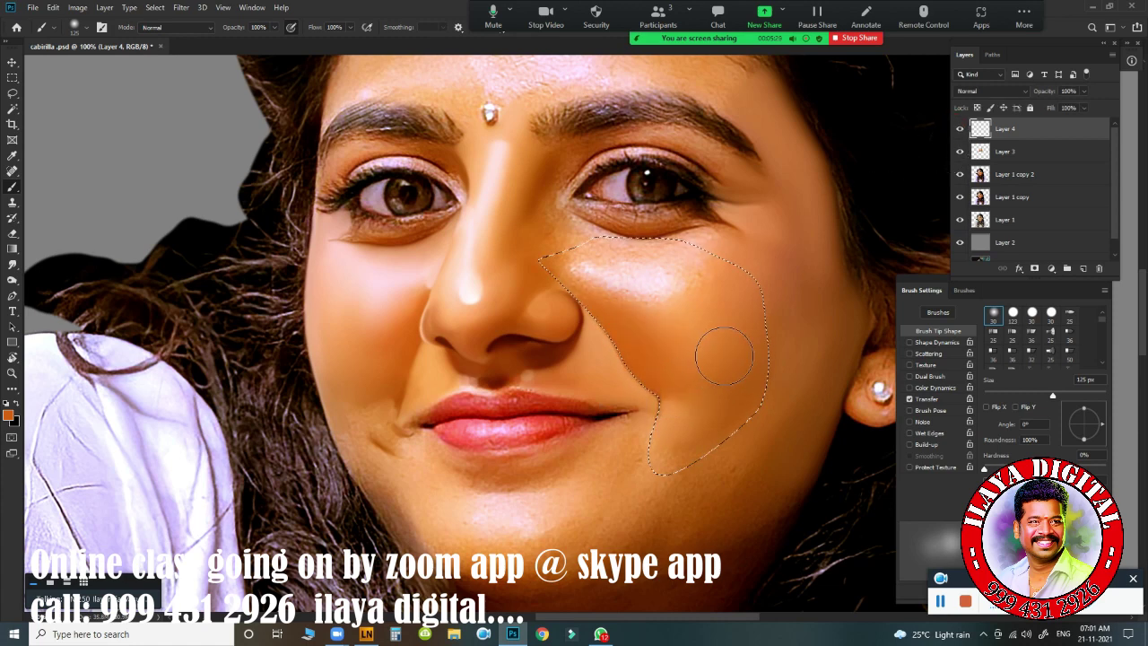
Step: Set Layer 4's blend mode to Color and touch up the paint inside the cheek selection with the Eraser tool
left_click(1004, 91)
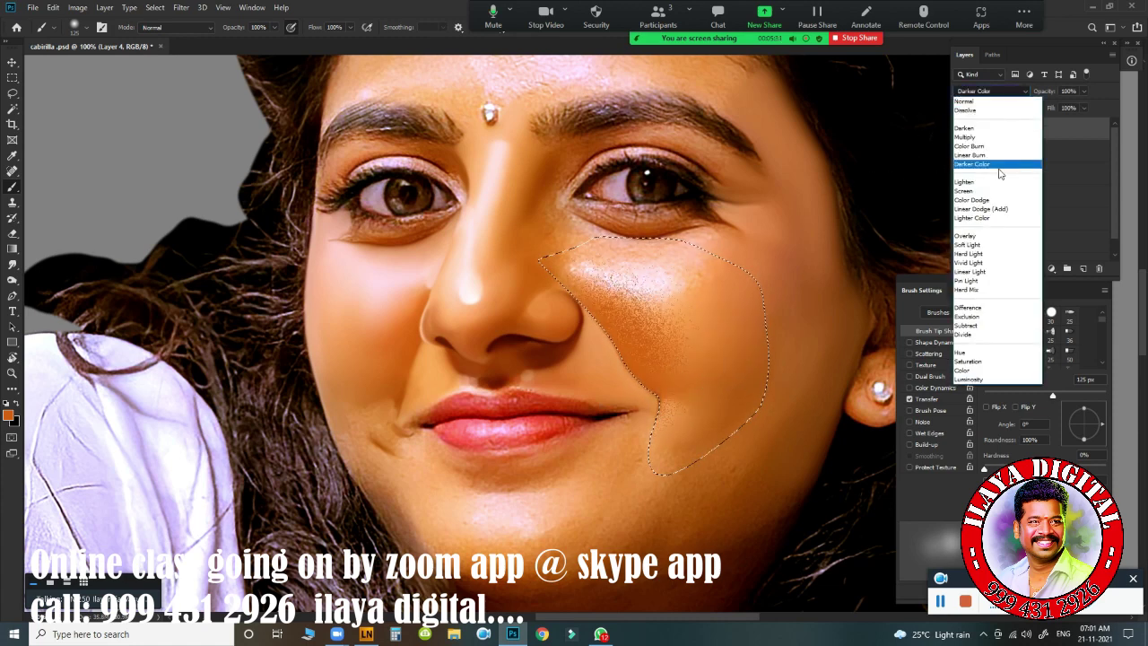
left_click(979, 370)
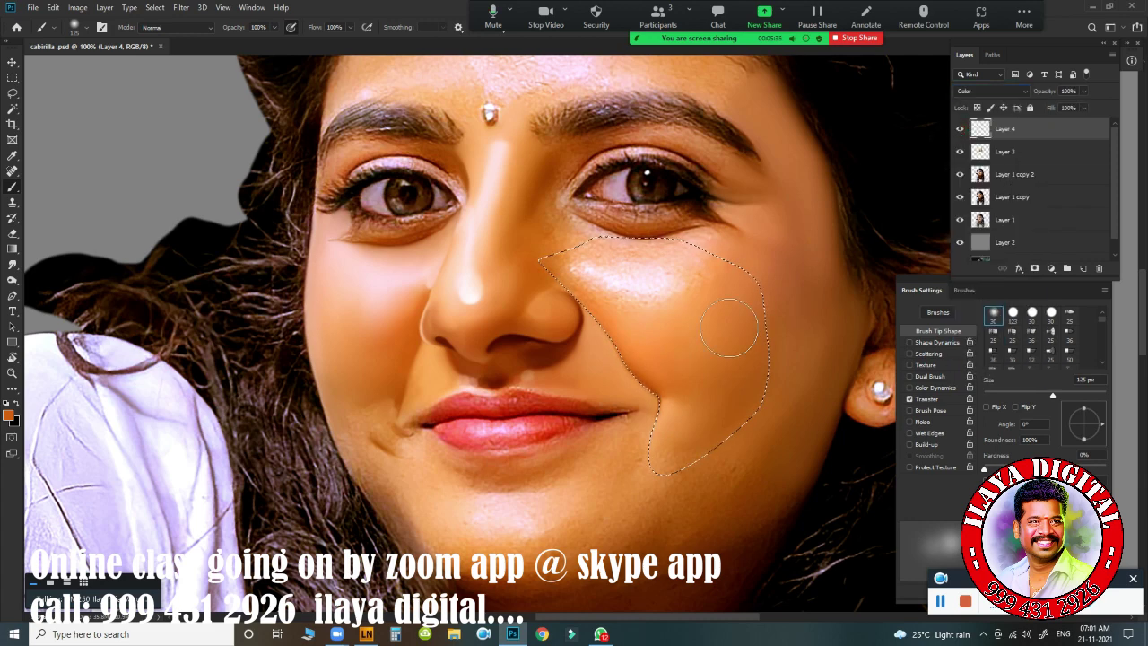
key("e")
key("alt+e")
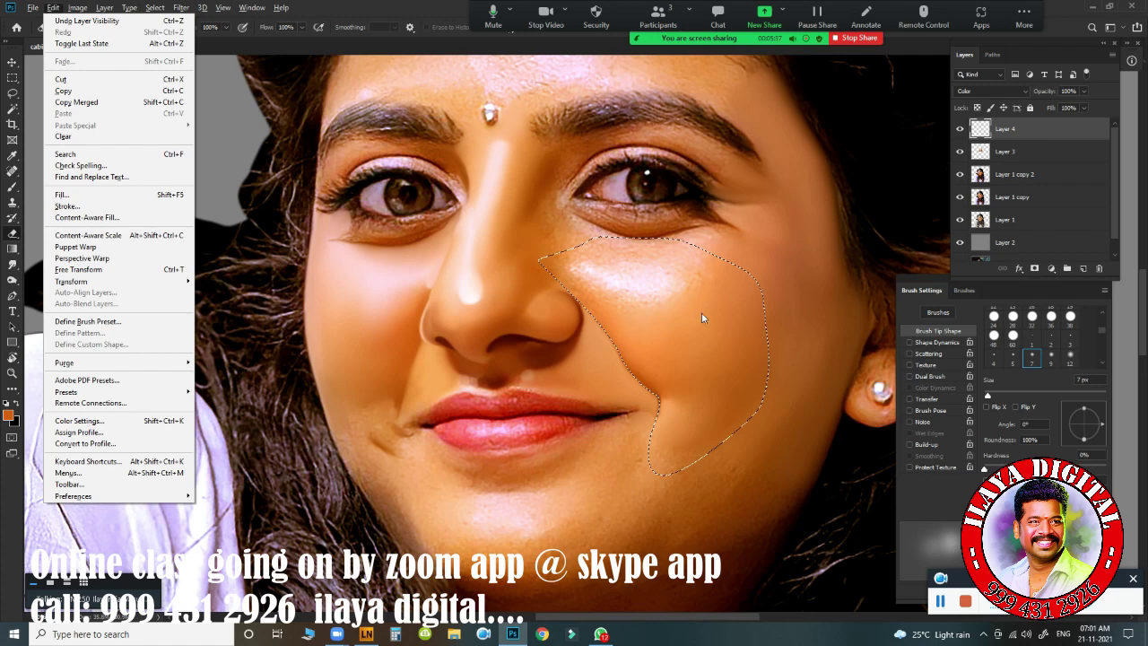
key("Escape")
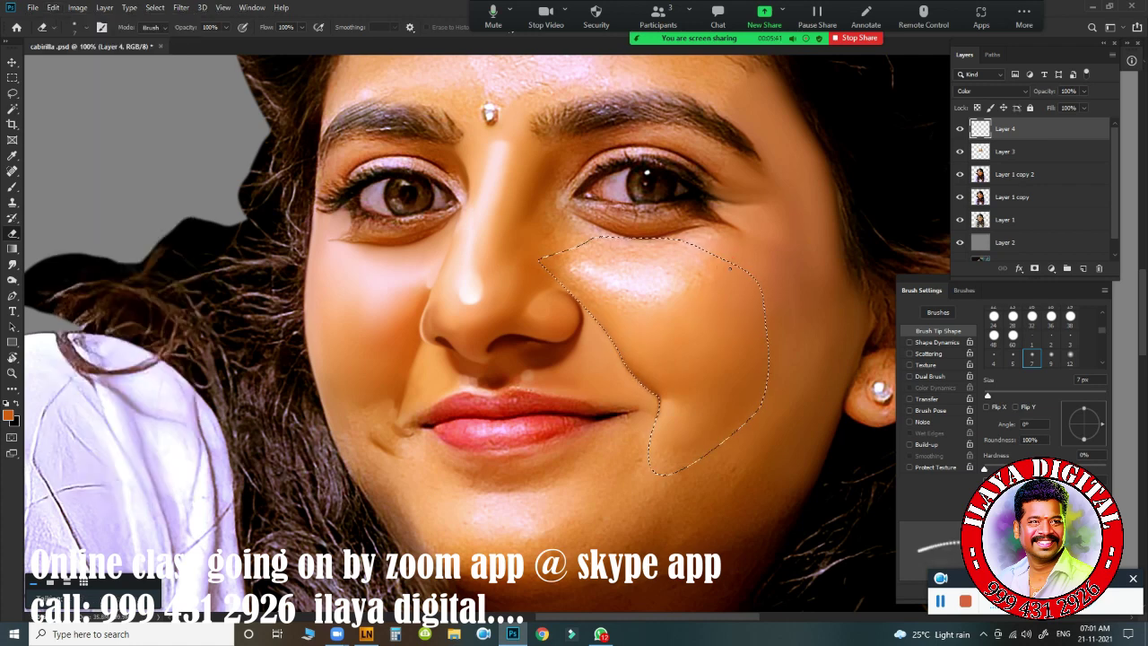
key("alt+e")
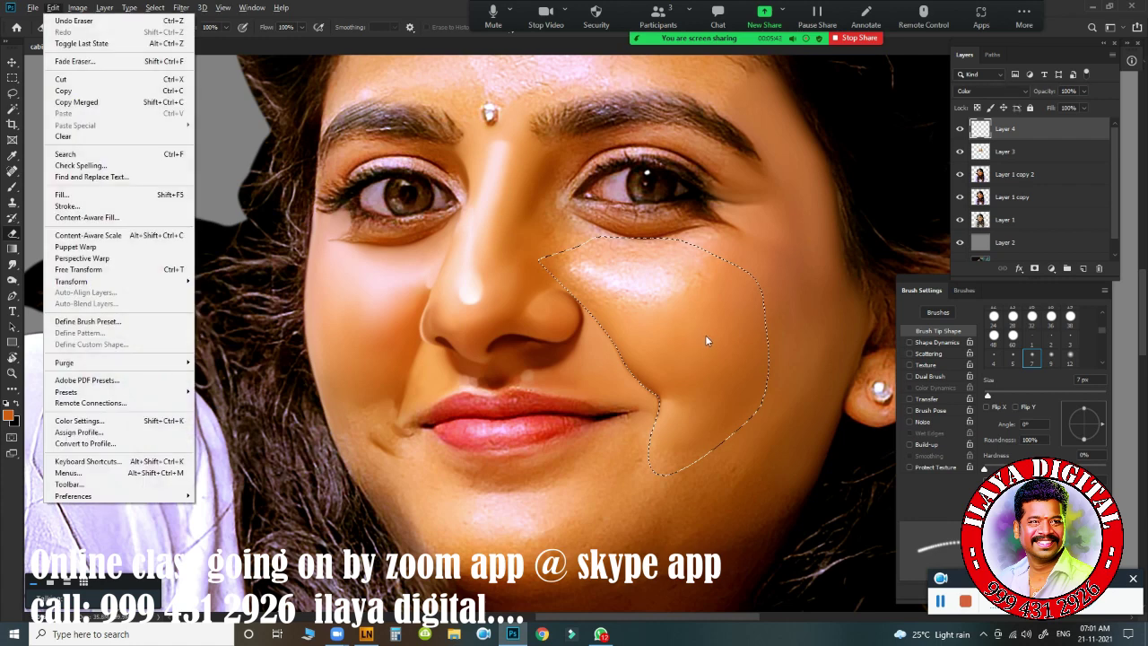
key("Escape")
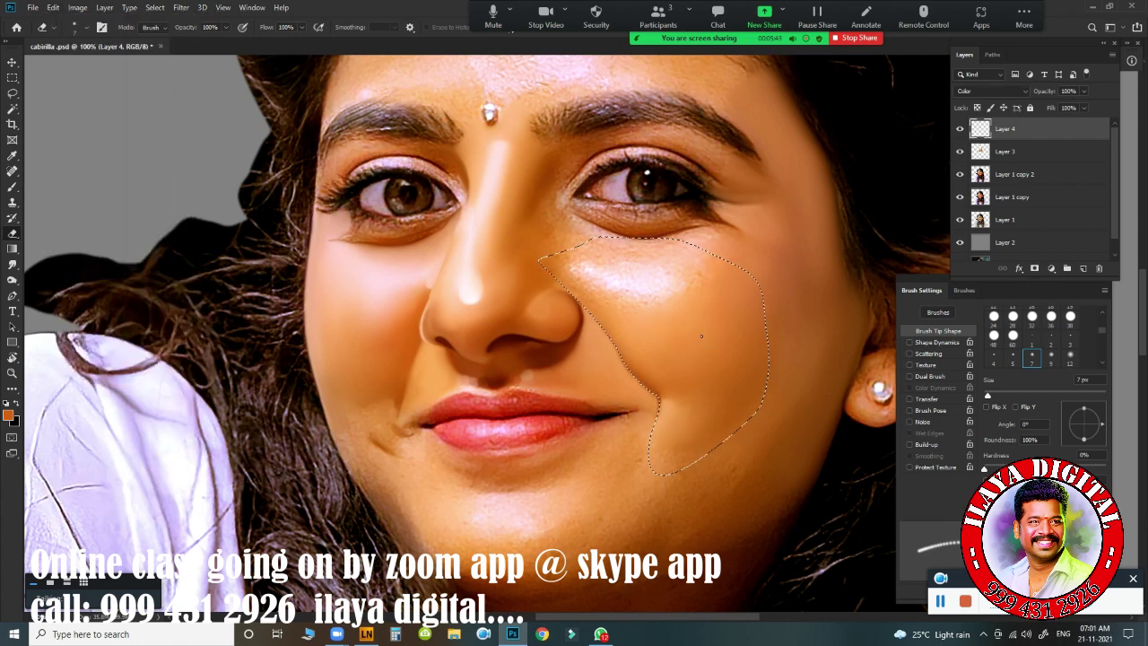
Step: Deselect the cheek selection and duplicate Layer 4
key("ctrl+d")
left_click(955, 130)
key("ctrl+j")
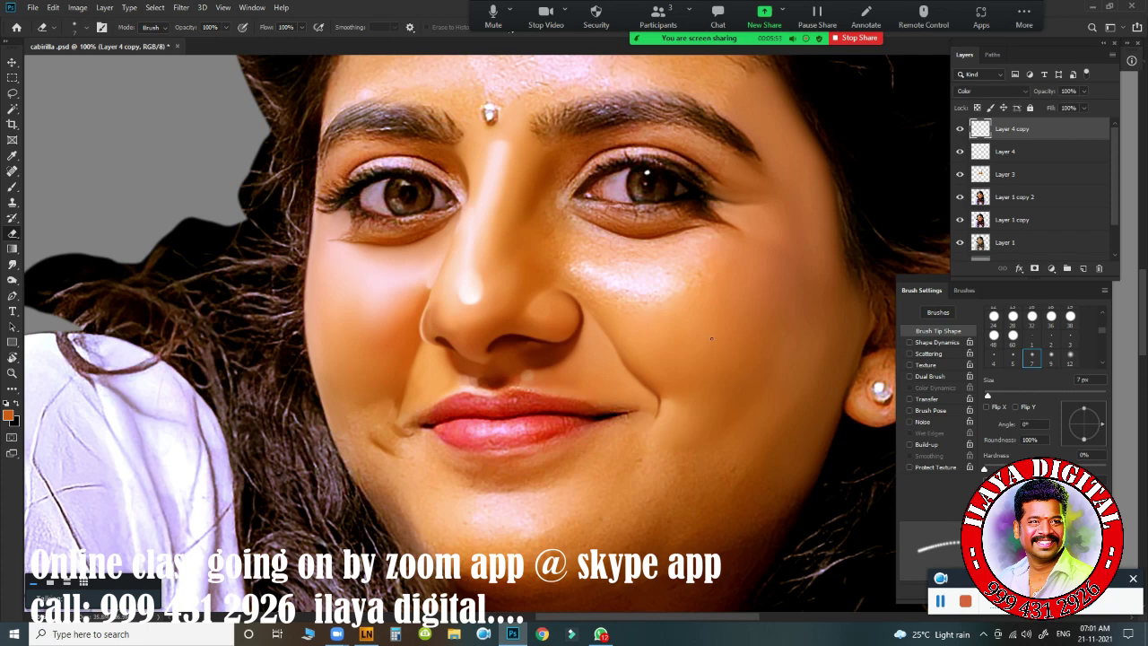
left_click_drag(719, 332, 753, 332)
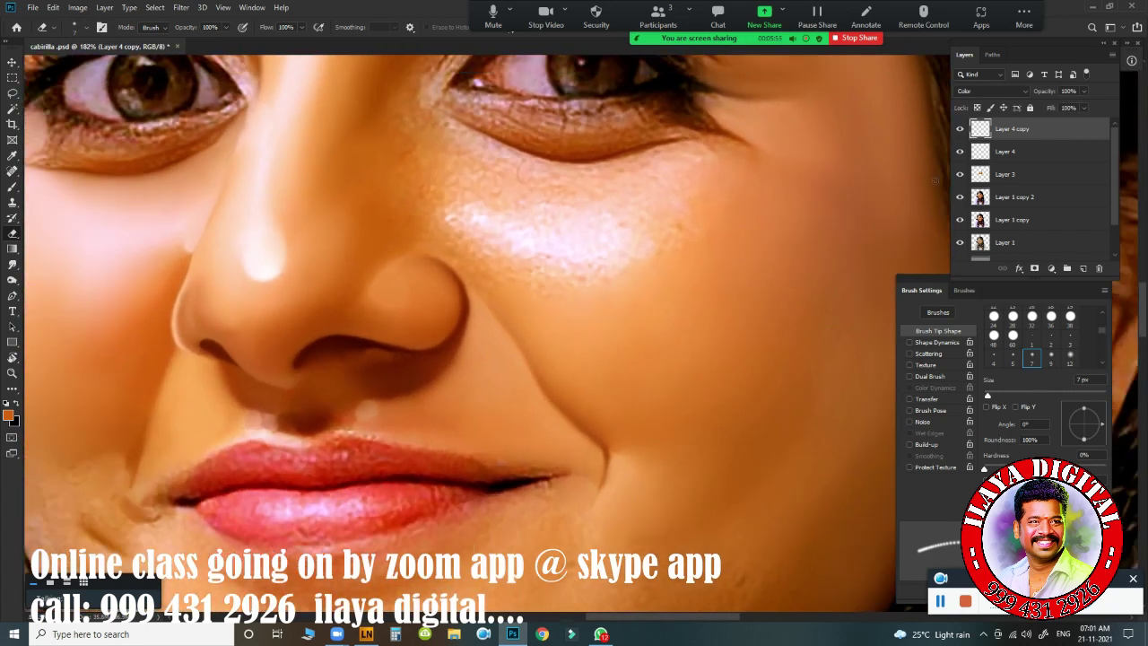
Step: Compare the cheek with and without the Layer 4 copy and set the copy's blend mode to Normal
left_click(959, 131)
left_click(958, 131)
left_click(958, 133)
left_click(1008, 91)
left_click(1001, 98)
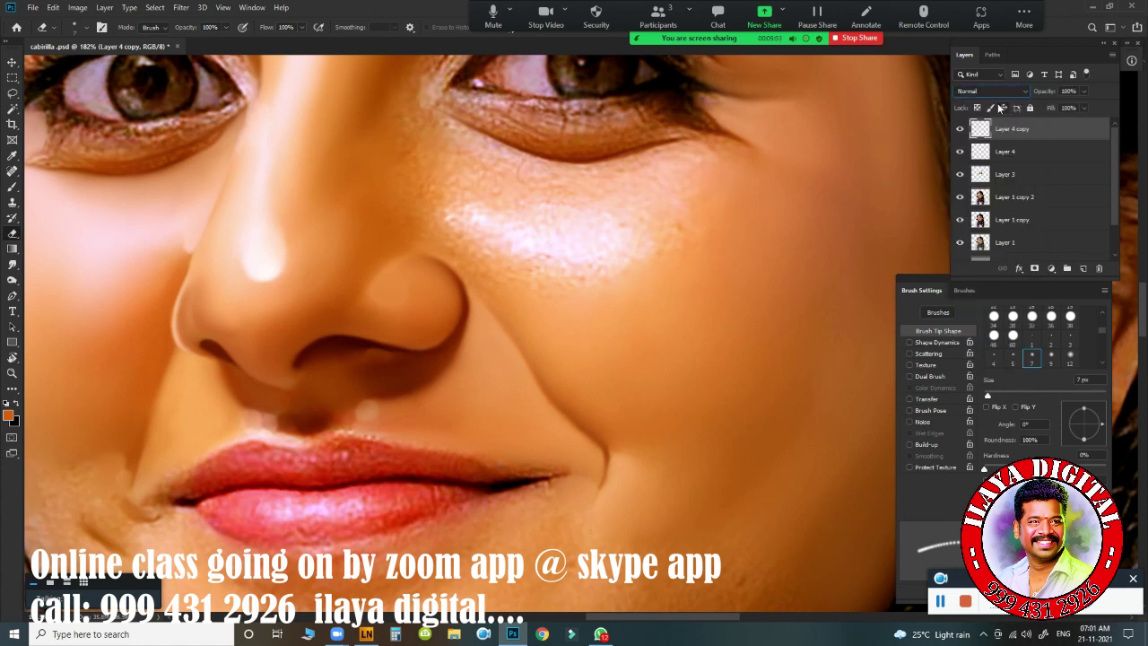
left_click(960, 130)
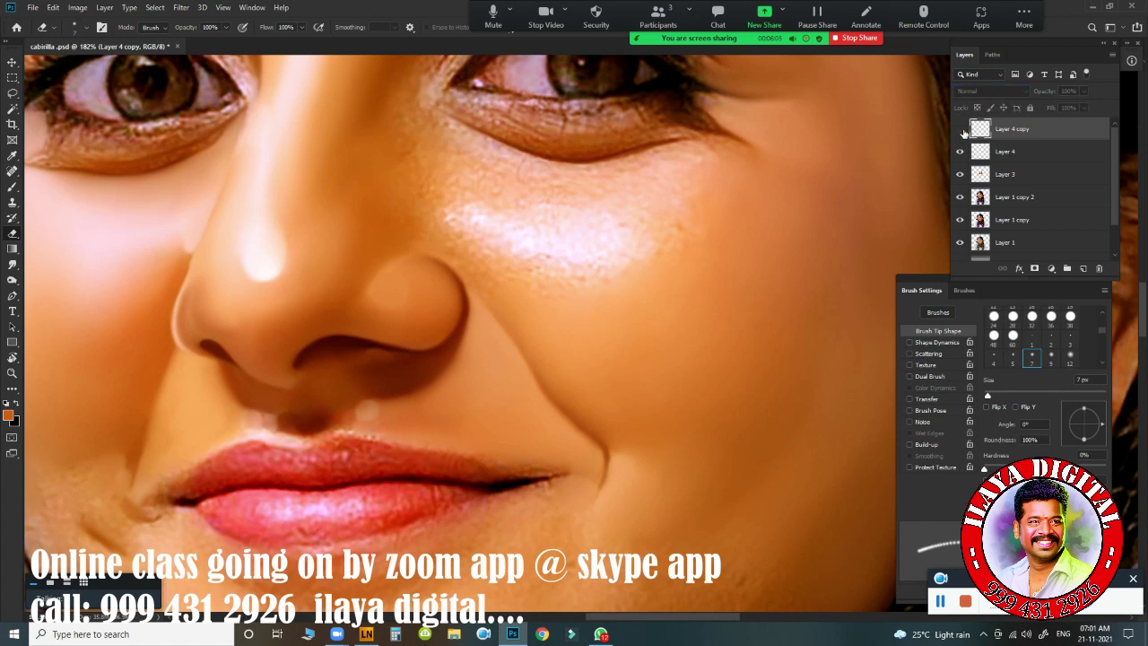
Step: Merge the Layer 4 copy, Layer 4 and Layer 3 into a single layer
left_click(1025, 153, "shift")
left_click(1028, 174, "shift")
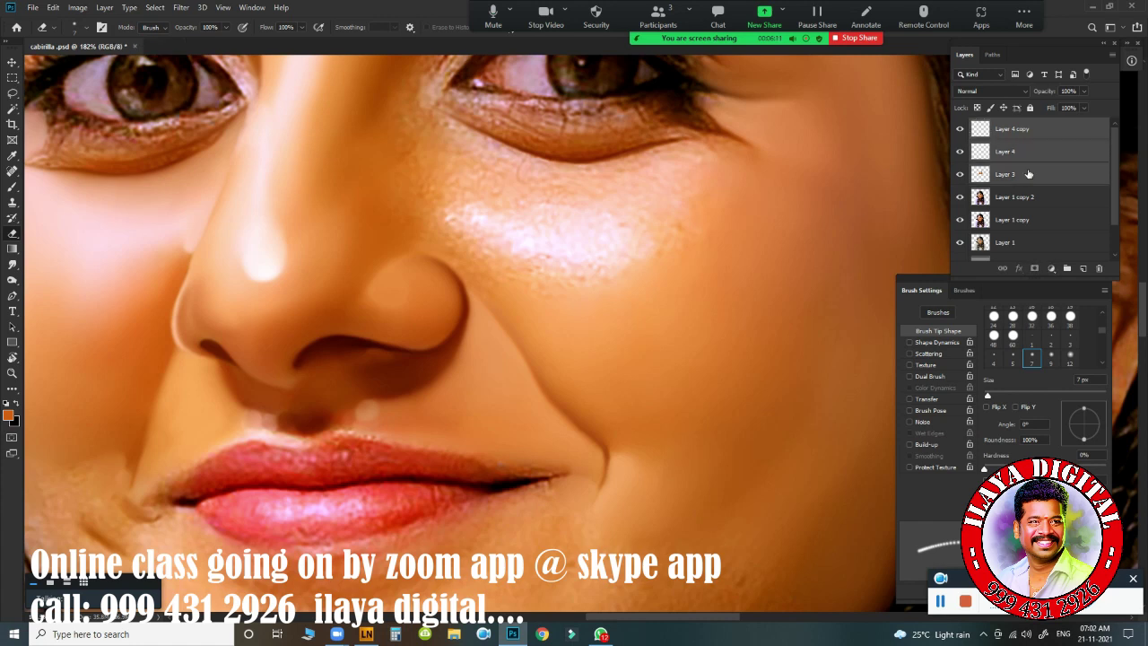
key("ctrl+e")
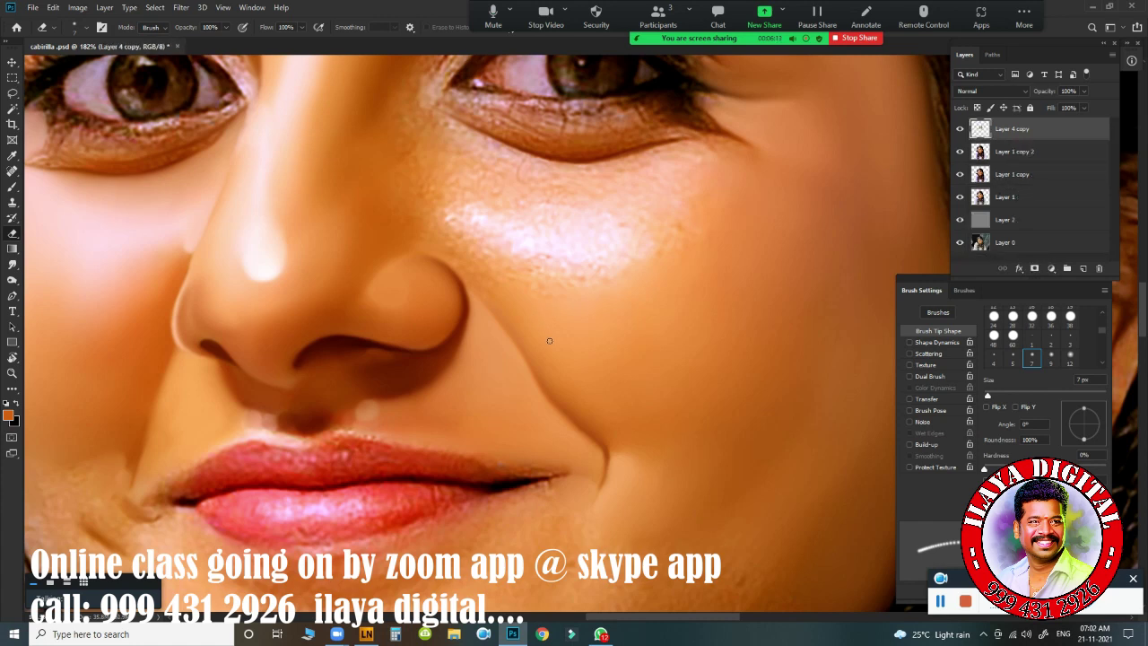
Step: Move the brush settings off the face and smudge the cheek smooth beside the nostril, down the upper smile line
mouse_move(615, 377)
left_mouse_down()
mouse_move(597, 364)
mouse_move(617, 376)
left_mouse_up()
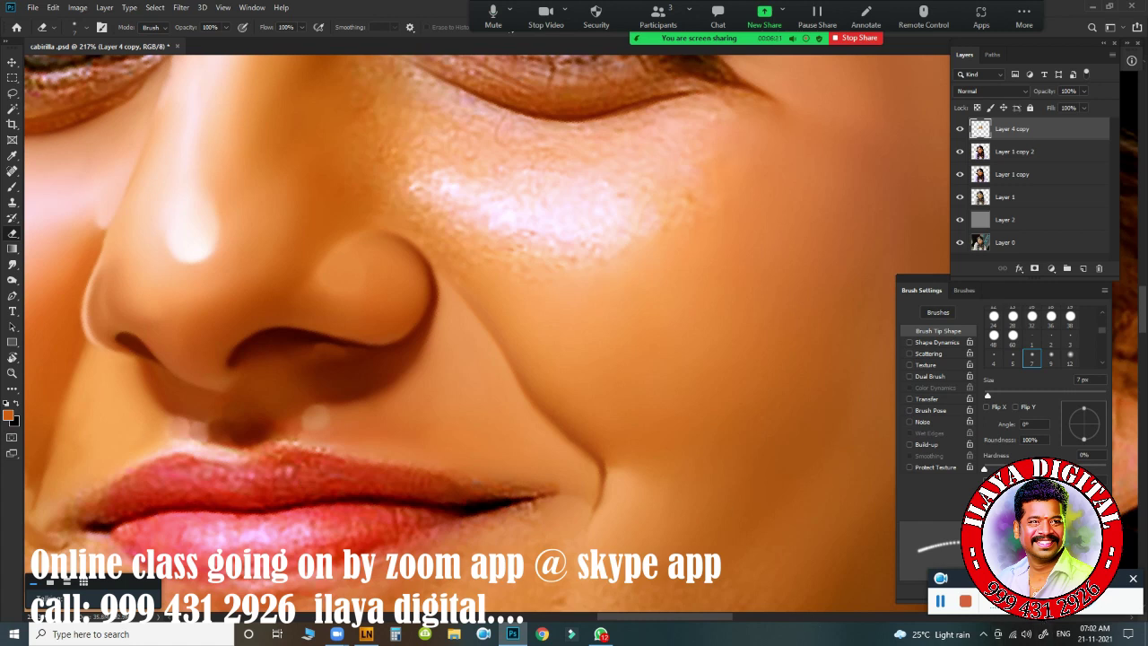
left_click(13, 62)
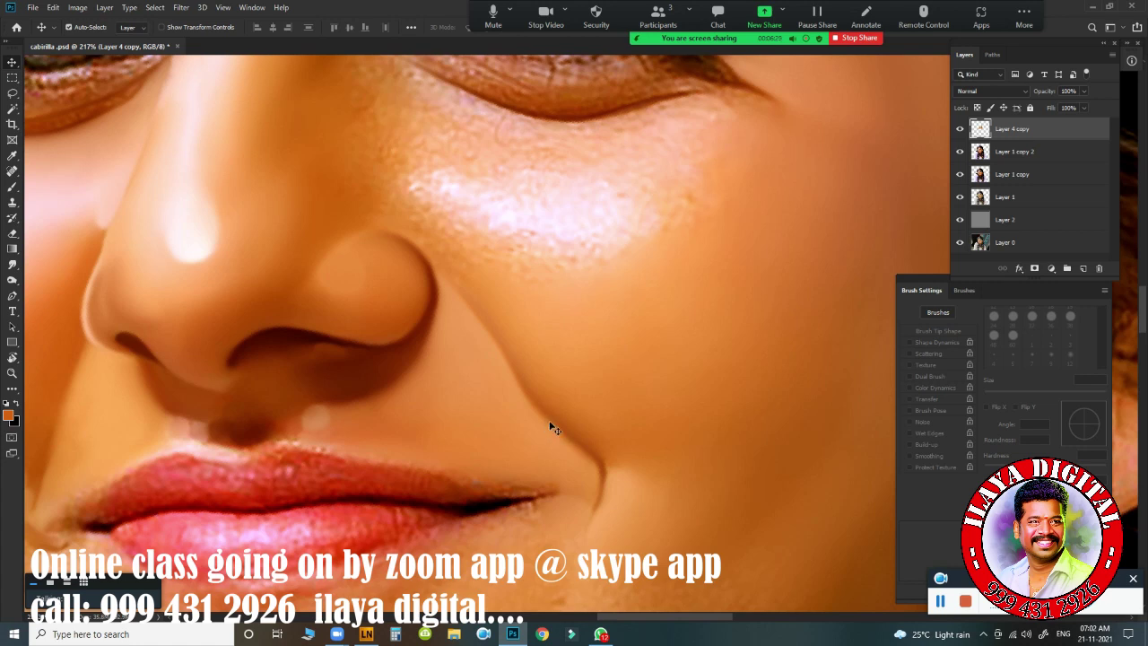
left_click_drag(934, 305, 989, 312)
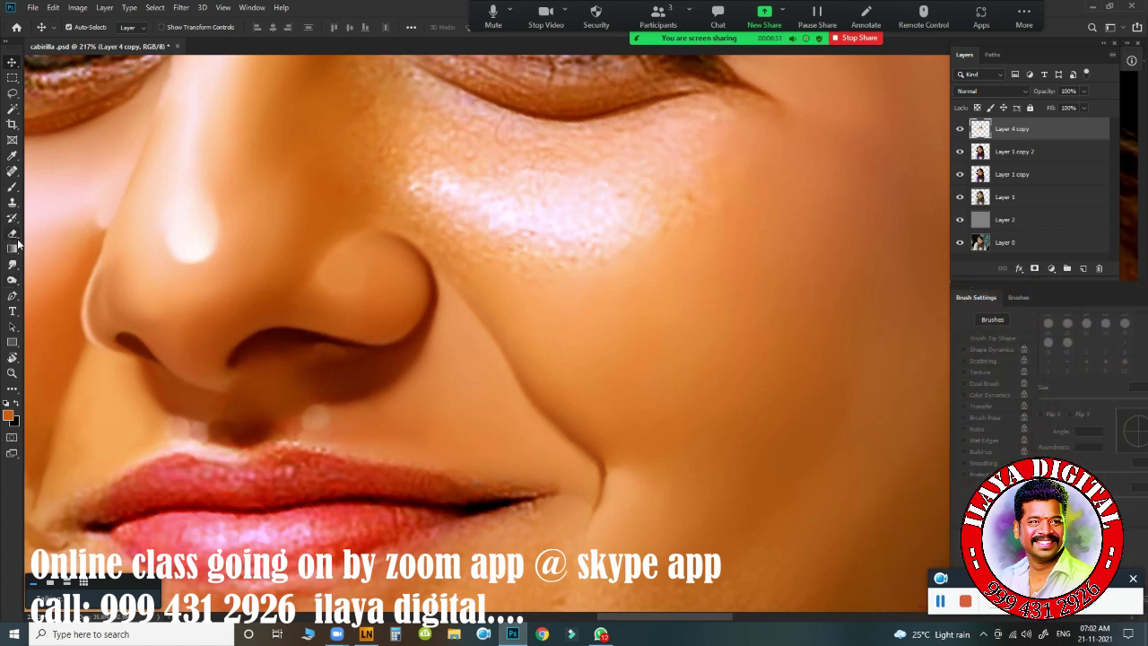
left_click(13, 267)
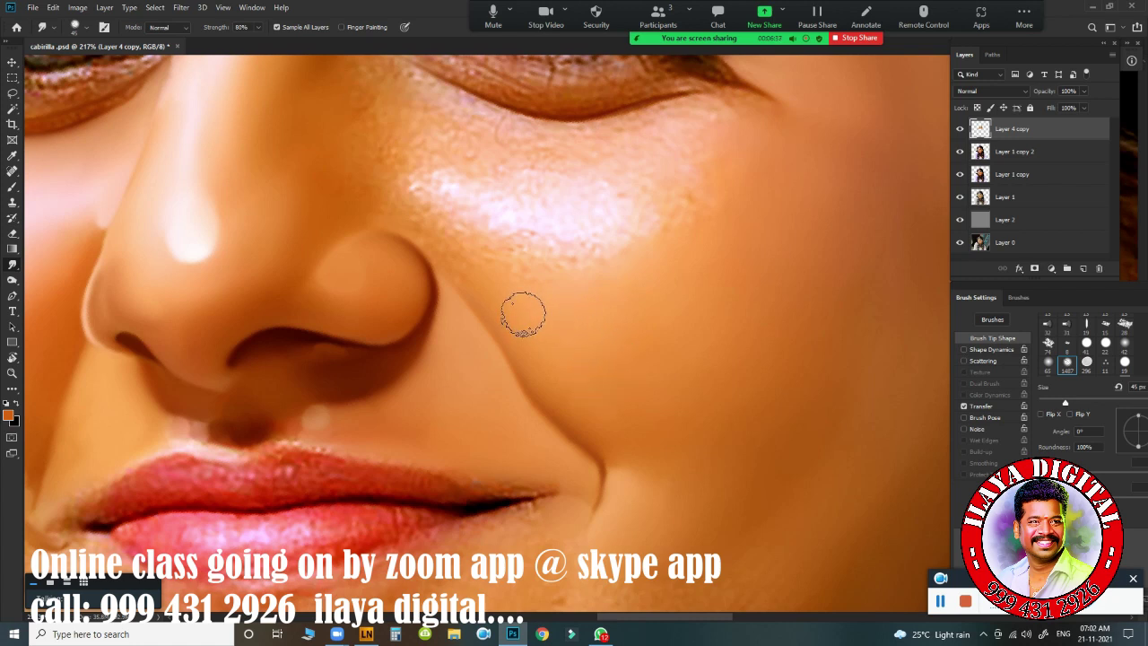
mouse_move(454, 257)
left_mouse_down()
mouse_move(416, 223)
mouse_move(468, 269)
mouse_move(555, 401)
mouse_move(517, 340)
mouse_move(532, 373)
mouse_move(607, 441)
mouse_move(561, 399)
mouse_move(510, 328)
left_mouse_up()
key("]")
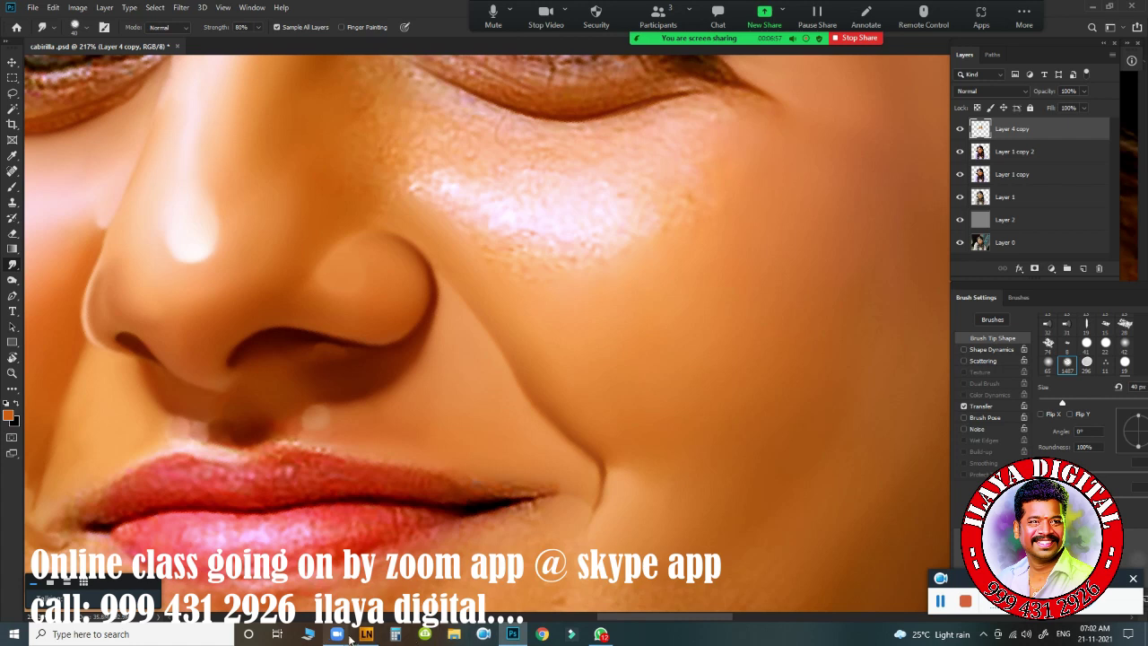
mouse_move(341, 635)
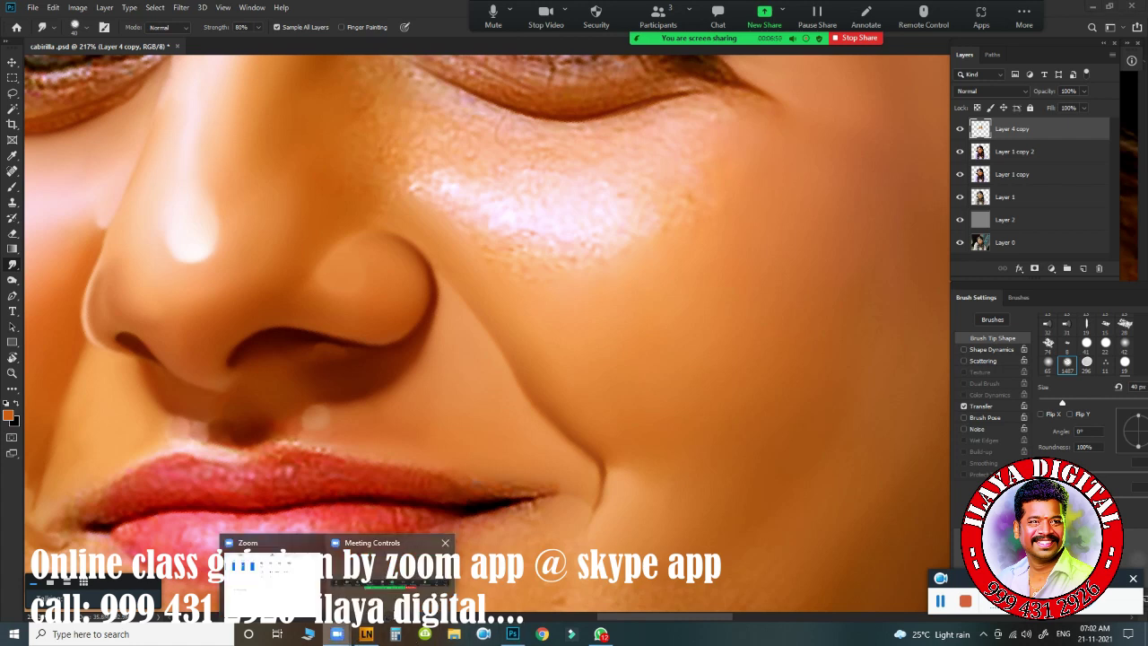
left_click(400, 606)
left_click(566, 382)
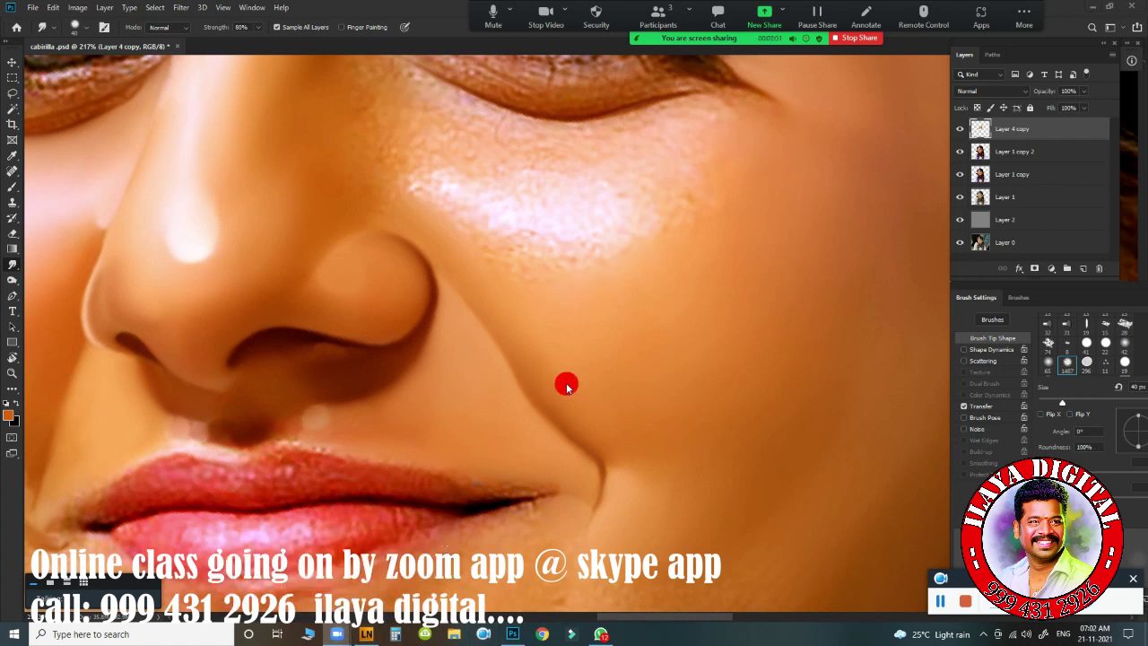
Step: Enlarge the Smudge brush to 50 px and smooth the cheek skin beside the lower end of the smile line
key("]")
key("]")
mouse_move(587, 411)
left_mouse_down()
mouse_move(599, 415)
mouse_move(572, 407)
mouse_move(589, 418)
mouse_move(545, 374)
mouse_move(586, 401)
left_mouse_up()
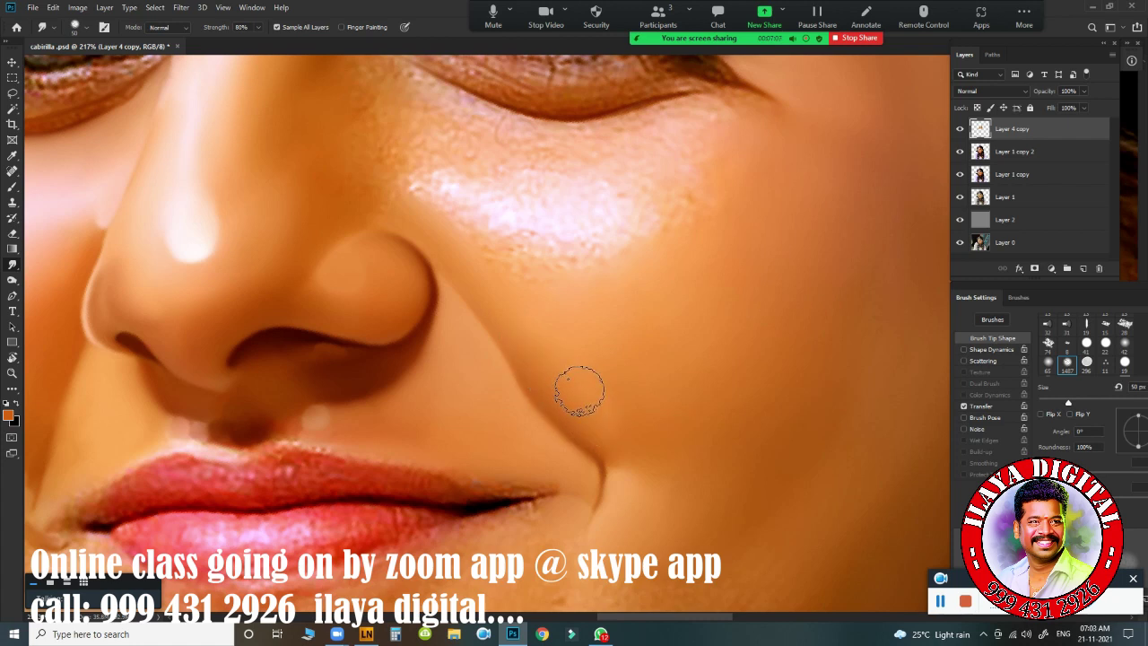
Step: Smudge the cheek along the upper smile line, the skin above the nostril wing and the lower end of the smile line
mouse_move(525, 333)
left_mouse_down()
mouse_move(546, 358)
mouse_move(502, 299)
mouse_move(511, 308)
left_mouse_up()
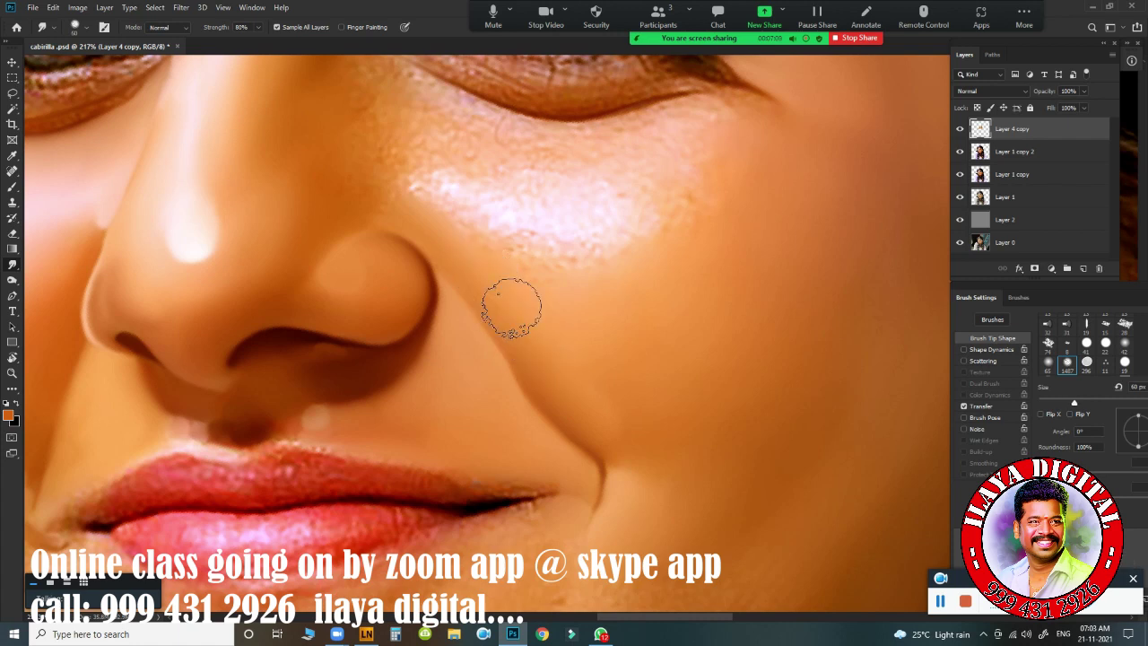
key("bracketleft")
key("bracketleft")
key("bracketleft")
key("bracketleft")
mouse_move(335, 217)
left_mouse_down()
mouse_move(407, 219)
mouse_move(349, 215)
mouse_move(440, 240)
mouse_move(420, 228)
mouse_move(419, 286)
mouse_move(372, 246)
left_mouse_up()
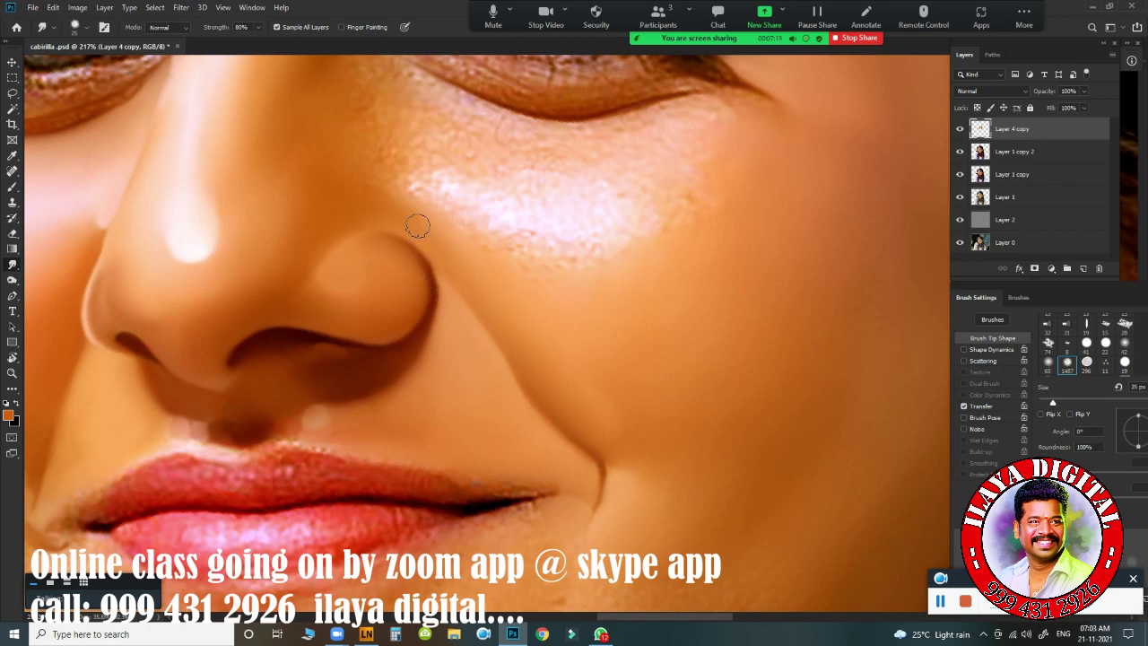
key("bracketright")
left_click(387, 205)
mouse_move(632, 482)
left_mouse_down()
mouse_move(611, 472)
mouse_move(612, 482)
mouse_move(627, 480)
left_mouse_up()
Step: Enlarge the Smudge brush in stages to 125 px and blend the open cheek between the smile line and the cheek highlight
key("bracketright")
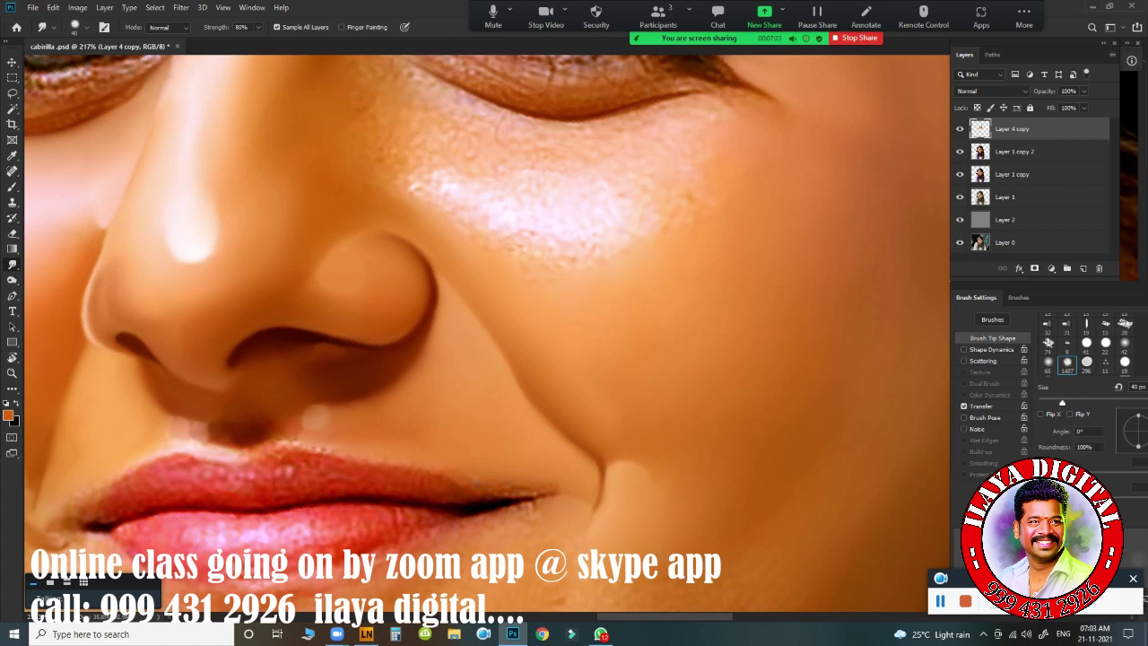
key("bracketright")
key("bracketright")
left_click_drag(617, 430, 567, 361)
key("bracketright")
key("bracketright")
mouse_move(612, 407)
left_mouse_down()
mouse_move(553, 346)
mouse_move(620, 393)
left_mouse_up()
key("bracketright")
left_click(621, 368)
key("bracketright")
key("bracketright")
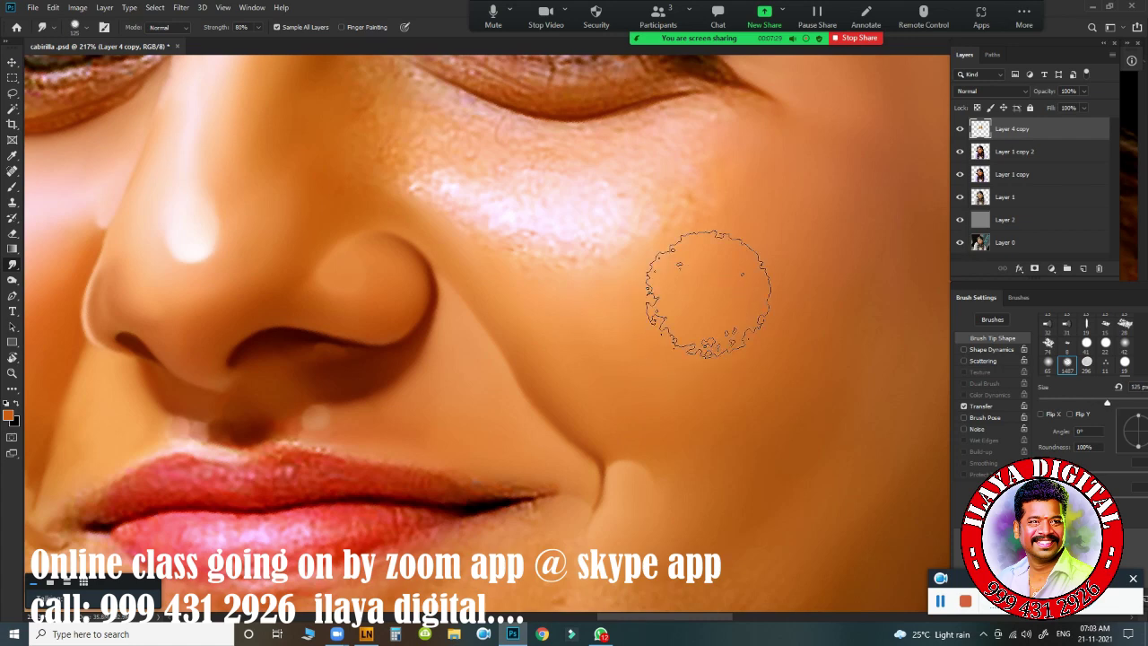
left_click_drag(571, 233, 641, 400)
Step: Reduce the Smudge brush to about 30 px and smooth the skin from the inner eye corner along the under-eye area into the cheek highlight
key("bracketleft")
key("bracketleft")
key("bracketleft")
key("bracketleft")
key("bracketleft")
key("bracketleft")
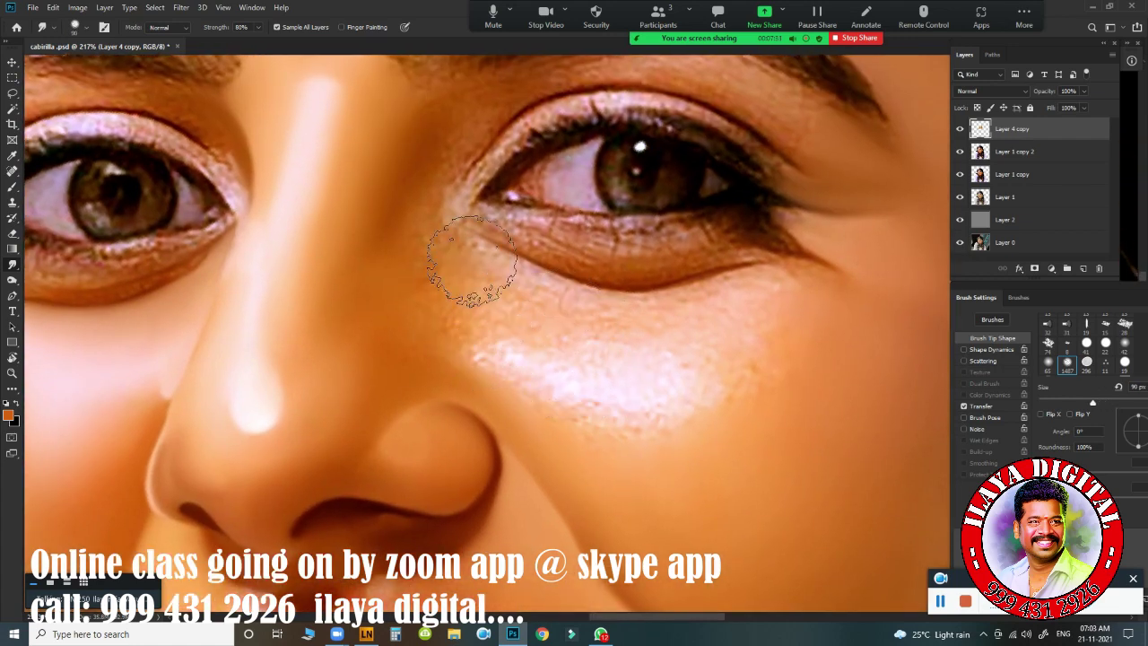
key("bracketleft")
mouse_move(453, 141)
left_mouse_down()
mouse_move(430, 138)
mouse_move(454, 108)
mouse_move(466, 135)
mouse_move(439, 172)
left_mouse_up()
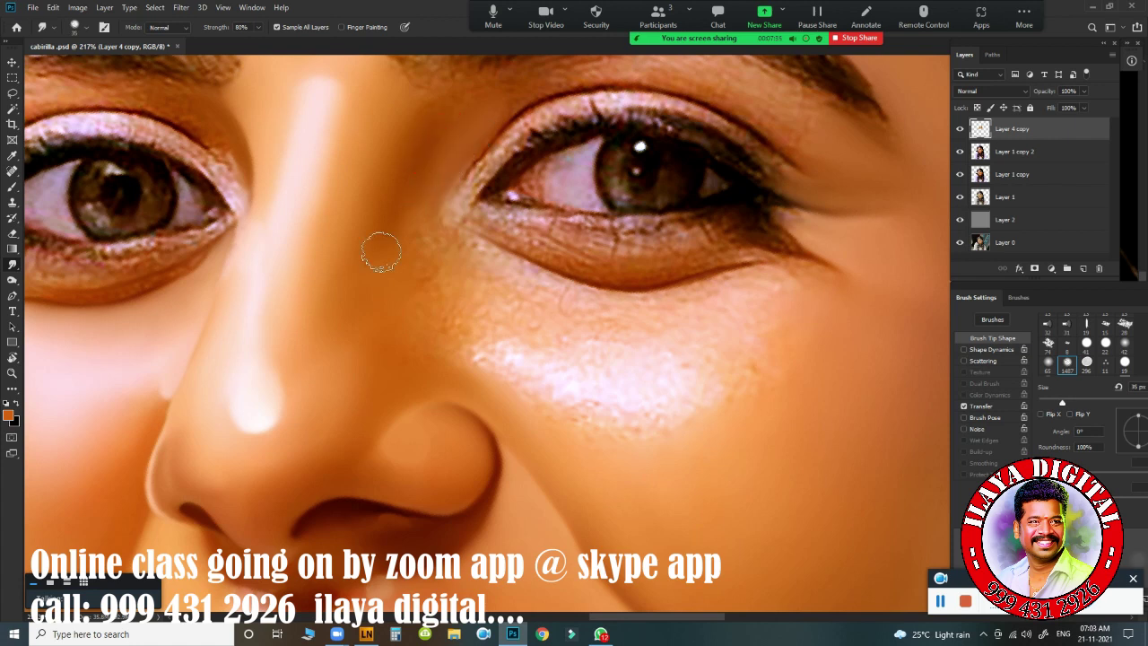
mouse_move(381, 233)
left_mouse_down()
mouse_move(430, 122)
mouse_move(425, 110)
mouse_move(397, 260)
mouse_move(436, 246)
mouse_move(474, 260)
mouse_move(462, 236)
mouse_move(530, 277)
mouse_move(642, 300)
mouse_move(562, 289)
mouse_move(626, 305)
mouse_move(686, 303)
mouse_move(633, 305)
left_mouse_up()
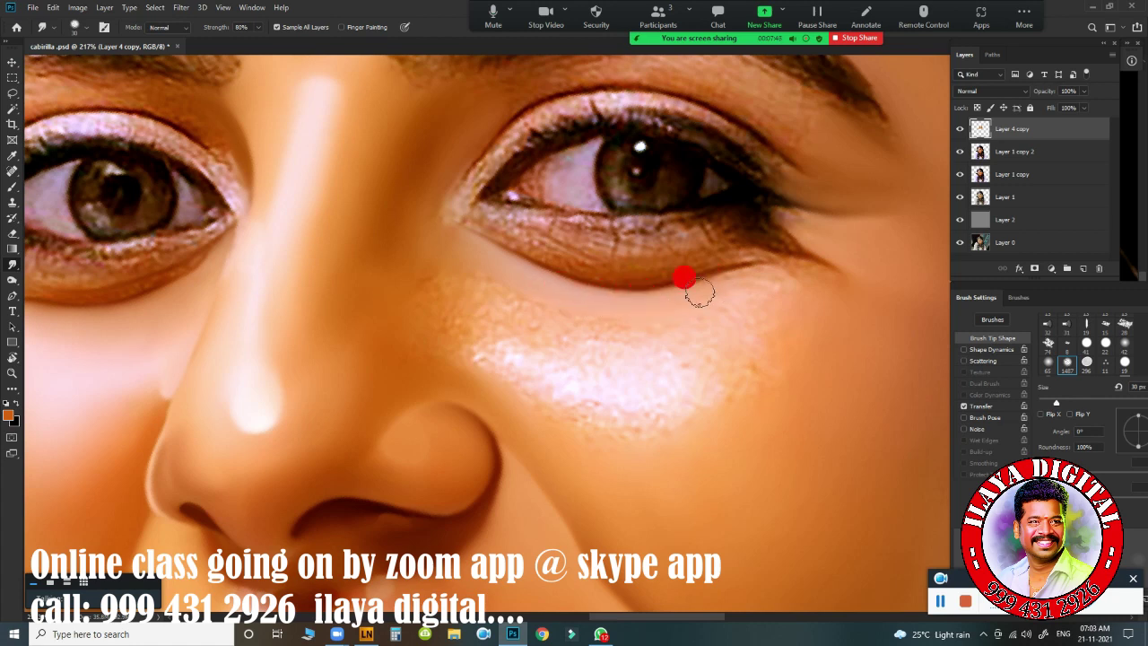
mouse_move(699, 292)
left_mouse_down()
mouse_move(809, 280)
mouse_move(797, 287)
mouse_move(806, 295)
mouse_move(814, 289)
mouse_move(762, 295)
mouse_move(834, 289)
left_mouse_up()
mouse_move(879, 244)
left_mouse_down()
mouse_move(748, 302)
mouse_move(807, 312)
mouse_move(691, 303)
mouse_move(735, 259)
mouse_move(735, 329)
mouse_move(617, 384)
mouse_move(627, 331)
mouse_move(615, 315)
mouse_move(669, 288)
mouse_move(636, 299)
left_mouse_up()
mouse_move(589, 371)
left_mouse_down()
mouse_move(556, 380)
mouse_move(582, 402)
left_mouse_up()
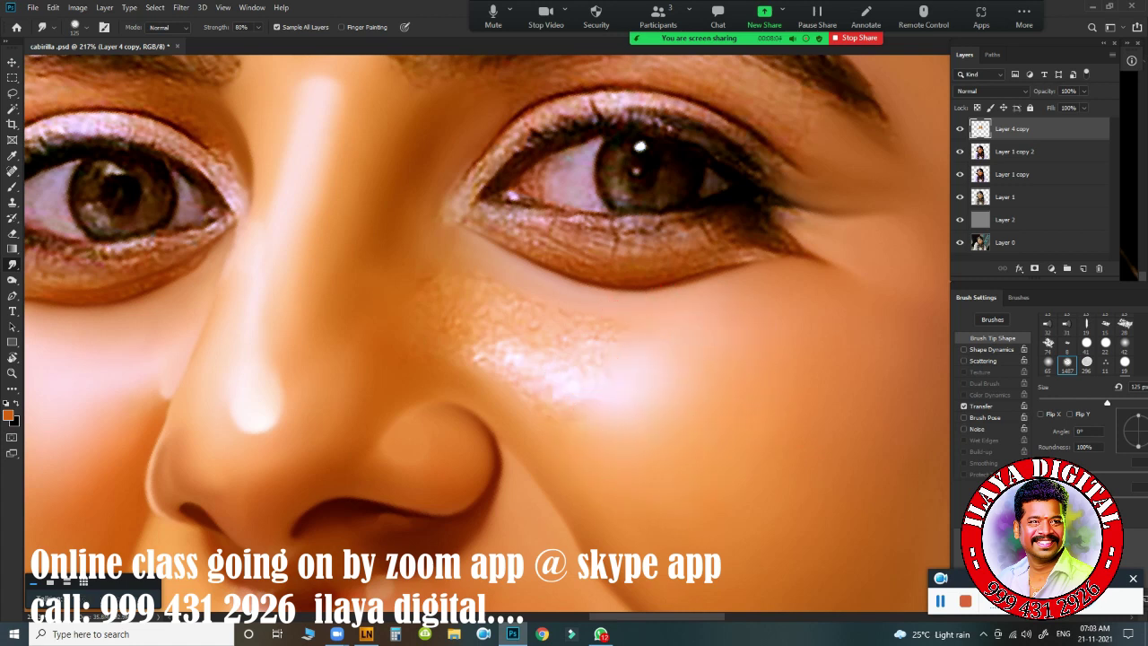
Step: Shrink the Smudge brush and smooth the grainy skin between the inner eye corner, the nose bridge and the cheek highlight
key("[")
key("[")
key("[")
left_click_drag(425, 305, 425, 341)
left_click(427, 338)
mouse_move(477, 295)
left_mouse_down()
mouse_move(397, 290)
mouse_move(398, 279)
mouse_move(396, 291)
left_mouse_up()
key("[")
key("[")
left_click(389, 278)
key("[")
mouse_move(408, 117)
left_mouse_down()
mouse_move(417, 131)
mouse_move(399, 183)
left_mouse_up()
Step: Blend the bright cheek highlight smooth, enlarging the Smudge brush in stages to 175 px for the outer cheek
key("bracketright")
mouse_move(439, 335)
left_mouse_down()
mouse_move(461, 346)
mouse_move(461, 327)
mouse_move(481, 313)
mouse_move(480, 285)
mouse_move(434, 273)
mouse_move(469, 271)
mouse_move(541, 311)
mouse_move(526, 299)
mouse_move(523, 313)
mouse_move(487, 281)
mouse_move(609, 335)
mouse_move(638, 374)
left_mouse_up()
mouse_move(509, 360)
left_mouse_down()
mouse_move(558, 397)
mouse_move(502, 349)
mouse_move(588, 378)
mouse_move(592, 397)
mouse_move(639, 383)
left_mouse_up()
key("]")
key("]")
key("]")
key("]")
left_click_drag(556, 375, 661, 394)
key("]")
key("]")
key("]")
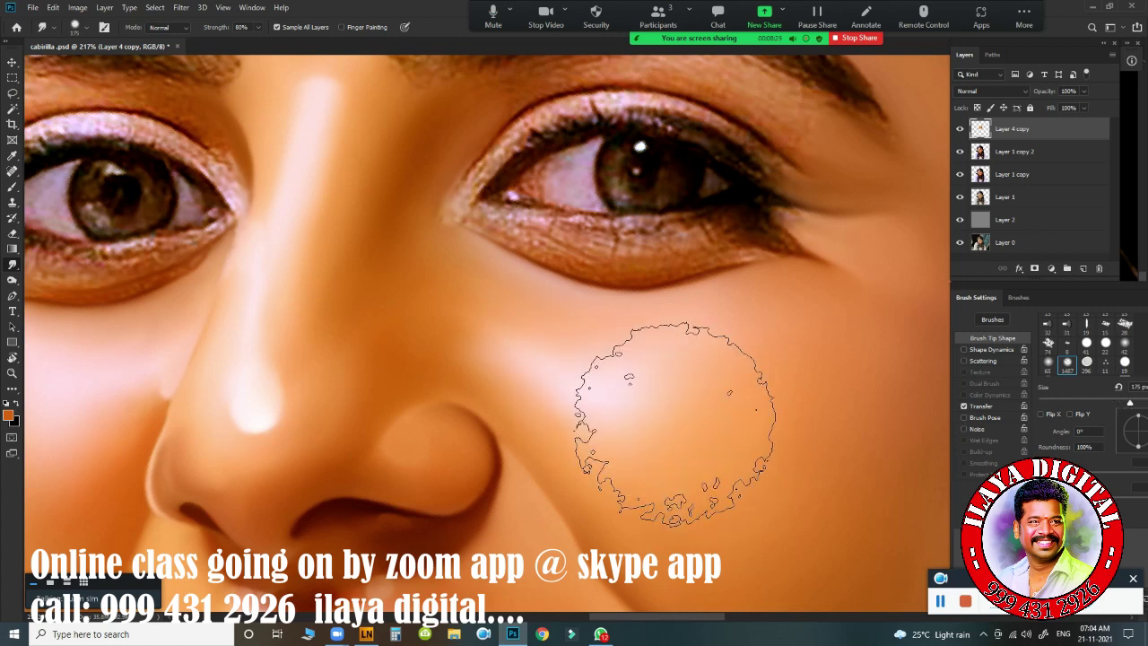
left_click_drag(669, 424, 707, 429)
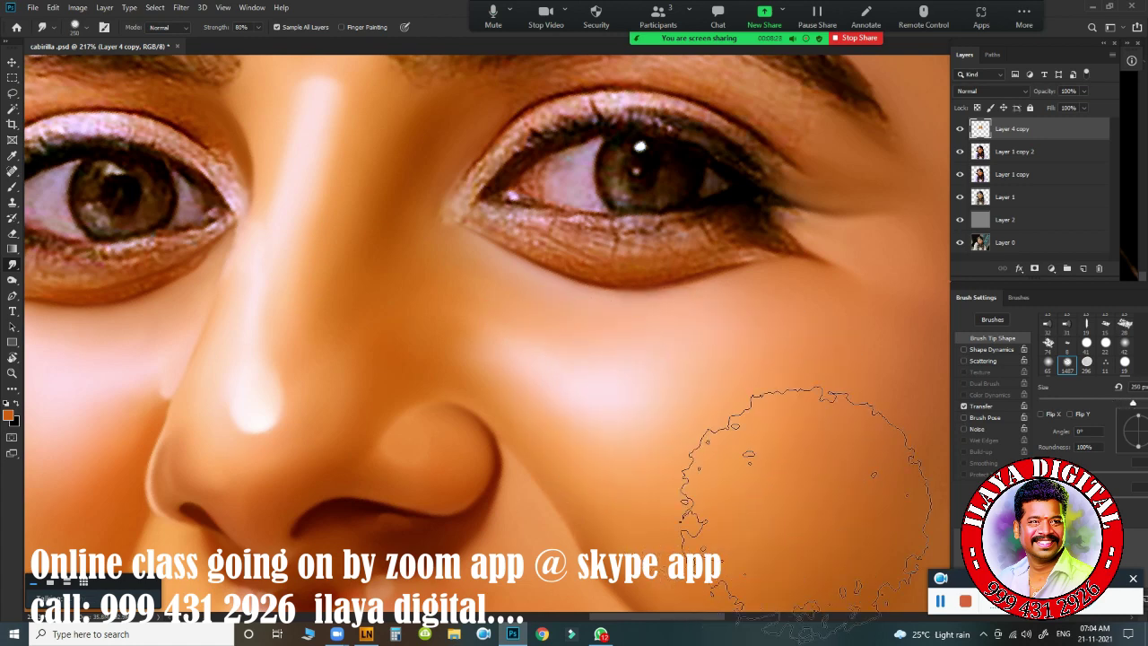
Step: Compare the whole face with and without Layer 4 copy, Layer 1 copy 2 and Layer 1 copy, leaving only Layer 1 copy hidden
scroll(789, 422, "down", 5)
left_click_drag(812, 417, 601, 262)
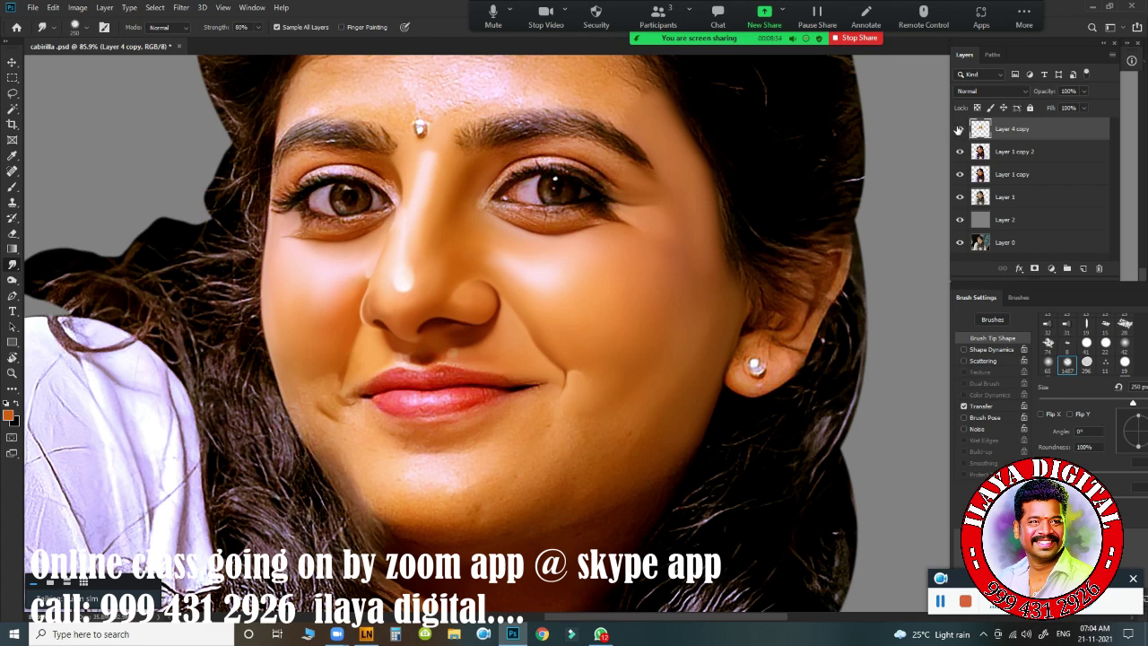
left_click(959, 129)
left_click(960, 151)
left_click(960, 129)
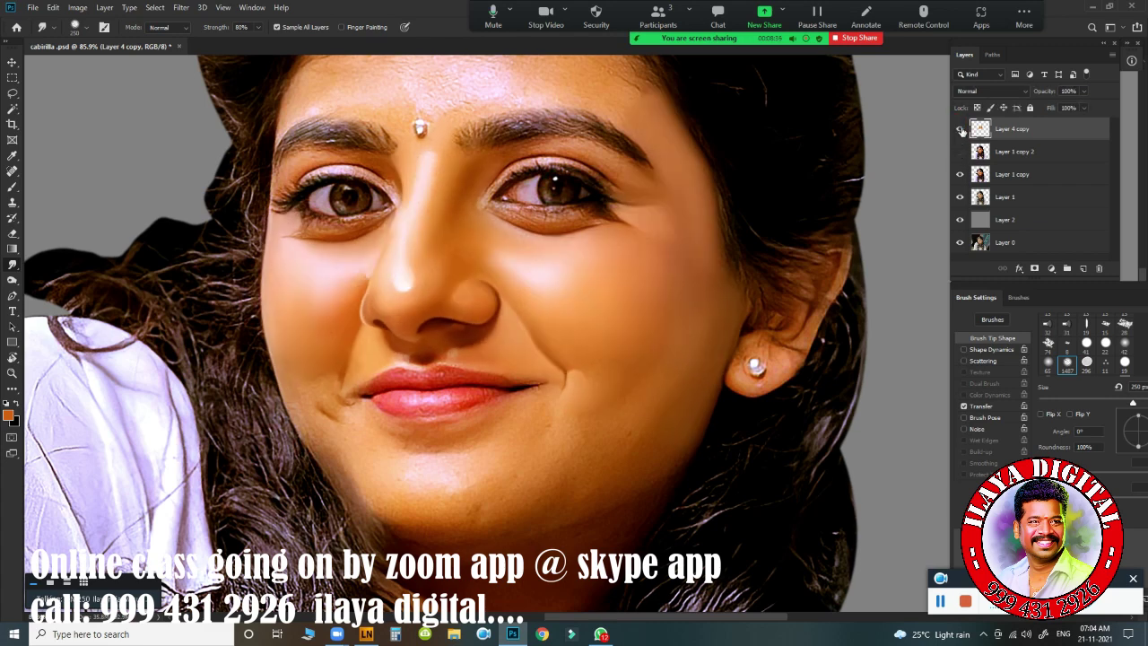
left_click(959, 174)
left_click(958, 129)
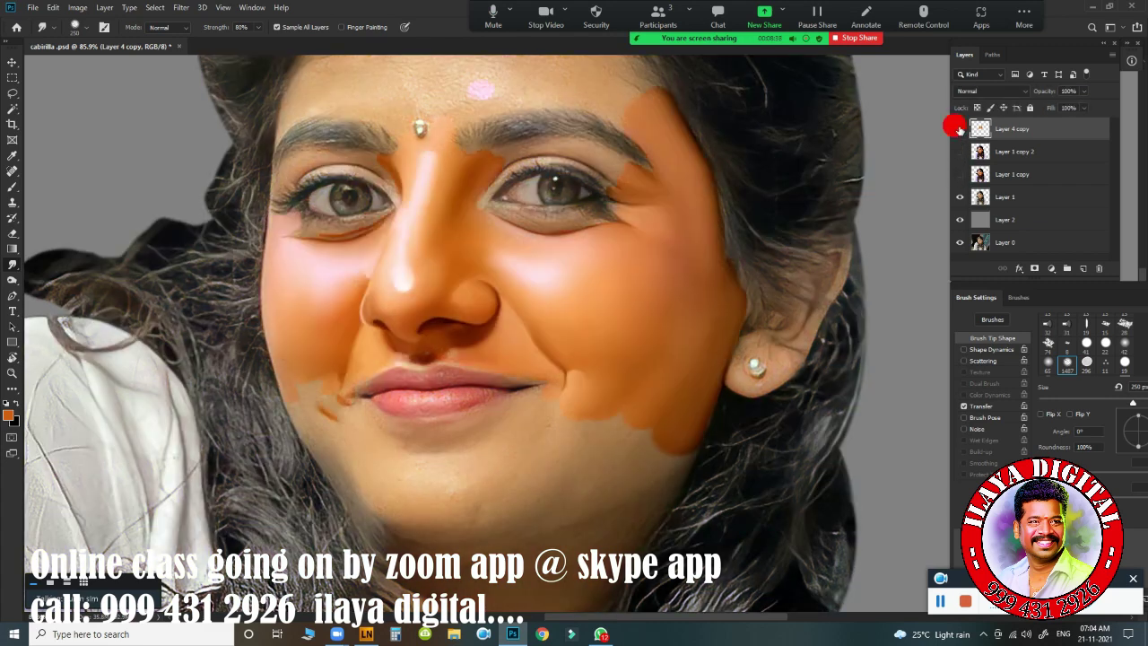
left_click(959, 129)
left_click(960, 129)
left_click(960, 129)
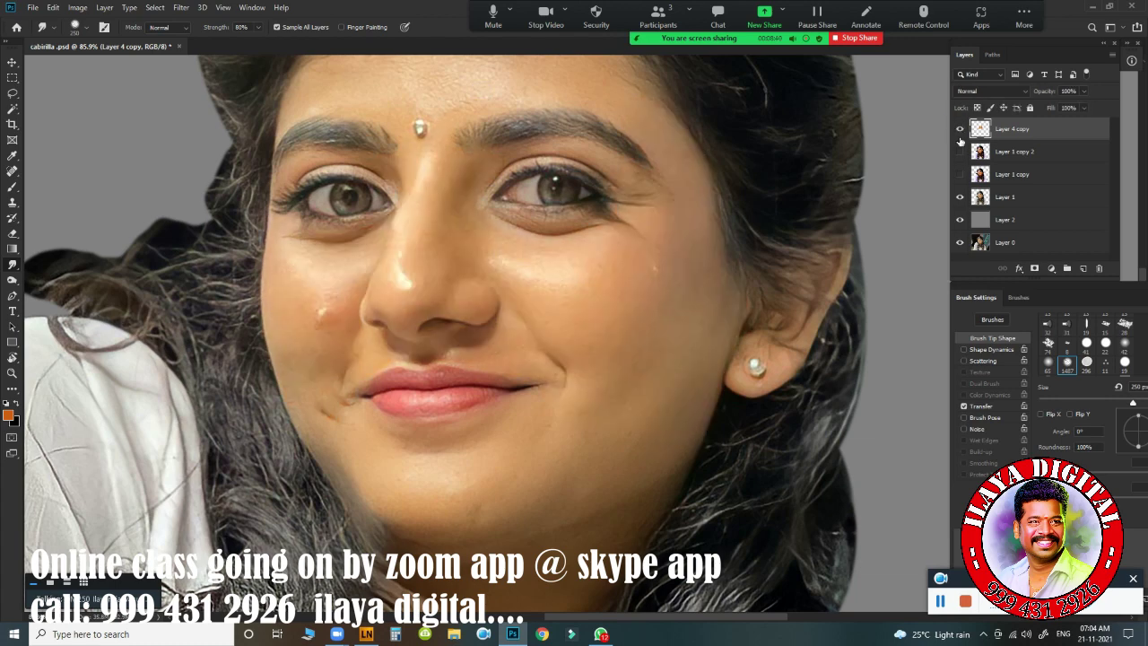
left_click(959, 152)
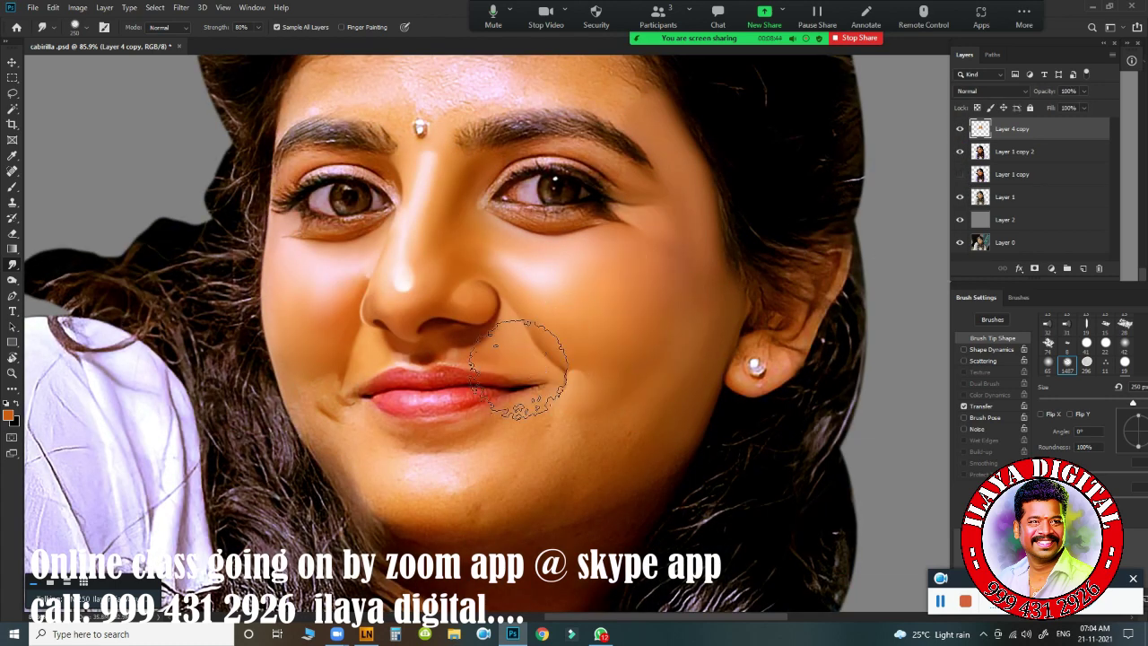
Step: Smudge the skin smooth between the eyebrow and the upper eyelid crease using a small Smudge brush
left_click(627, 342)
left_click_drag(628, 342, 603, 341)
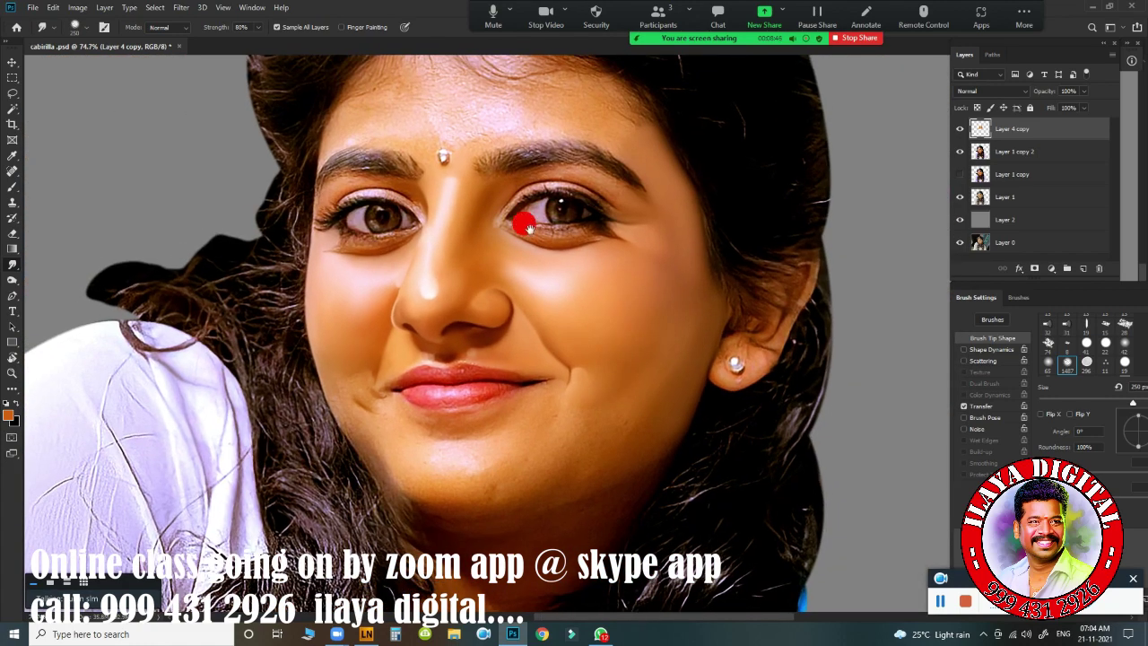
left_click_drag(525, 228, 633, 310)
left_click_drag(541, 247, 453, 367)
mouse_move(820, 248)
left_mouse_down()
mouse_move(743, 194)
mouse_move(781, 180)
mouse_move(769, 140)
mouse_move(776, 164)
mouse_move(574, 281)
left_mouse_up()
key("r")
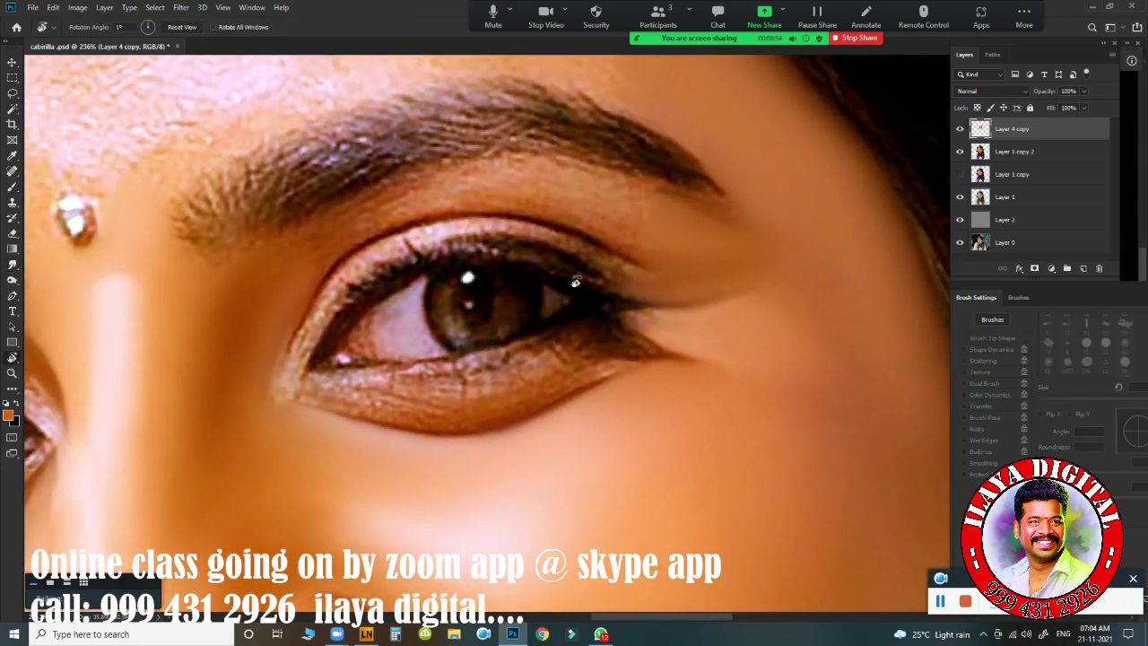
key("b")
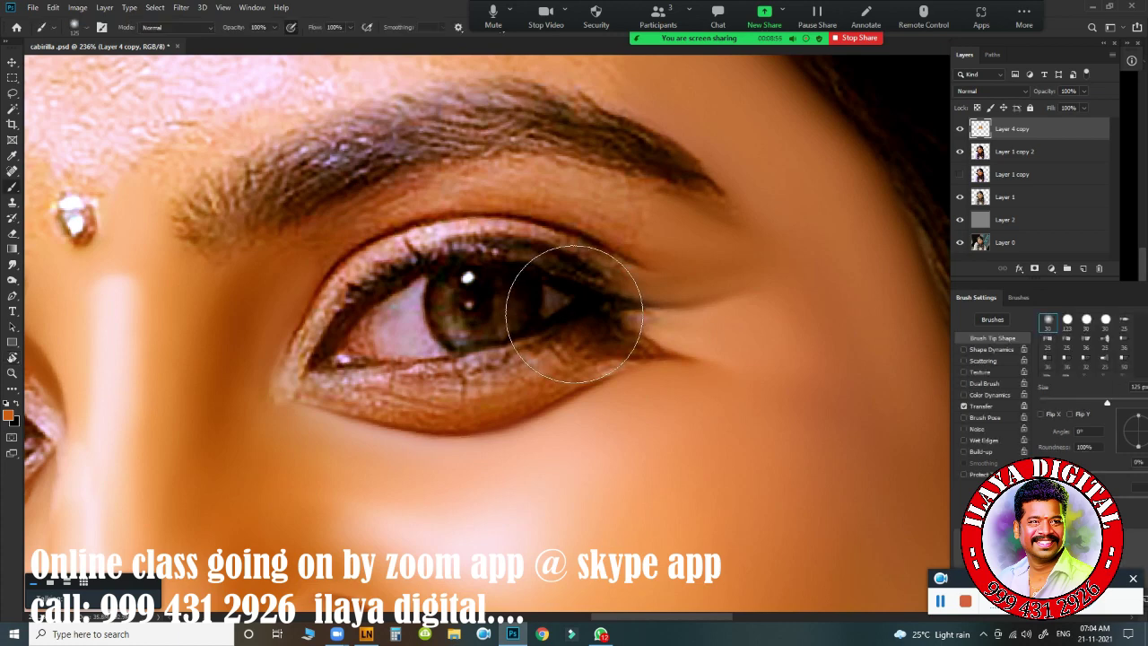
key("r")
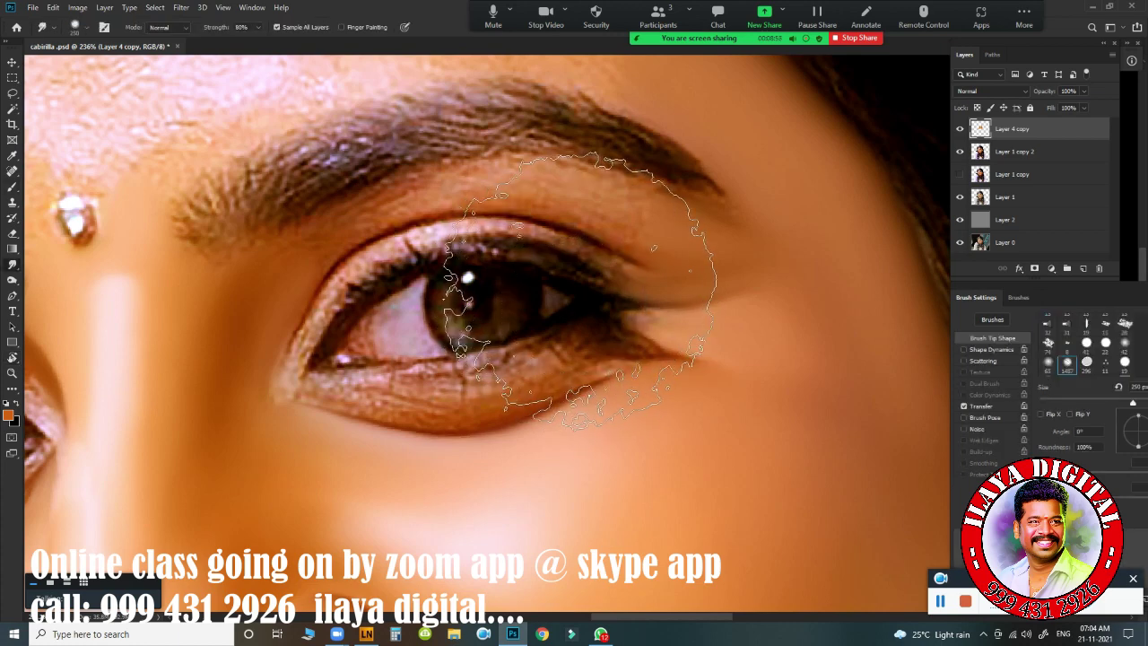
key("[")
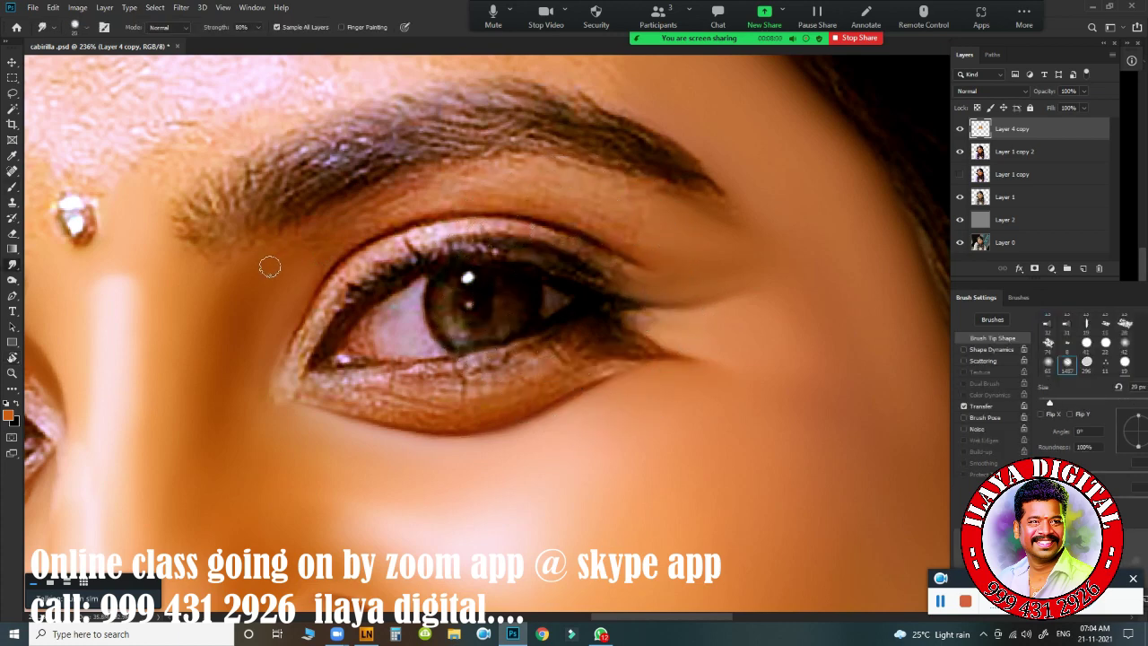
key("bracketright")
mouse_move(270, 267)
left_mouse_down()
mouse_move(255, 292)
mouse_move(301, 234)
mouse_move(376, 191)
mouse_move(342, 210)
mouse_move(363, 197)
mouse_move(433, 170)
mouse_move(352, 205)
mouse_move(501, 162)
mouse_move(443, 173)
mouse_move(617, 182)
mouse_move(598, 172)
mouse_move(723, 210)
left_mouse_up()
mouse_move(291, 240)
left_mouse_down()
mouse_move(285, 290)
mouse_move(387, 209)
mouse_move(303, 264)
mouse_move(443, 188)
mouse_move(317, 256)
mouse_move(416, 194)
mouse_move(308, 243)
mouse_move(340, 216)
mouse_move(256, 325)
mouse_move(321, 258)
mouse_move(396, 209)
mouse_move(464, 188)
mouse_move(428, 195)
mouse_move(581, 207)
mouse_move(379, 207)
mouse_move(513, 189)
mouse_move(423, 197)
mouse_move(607, 220)
mouse_move(554, 210)
mouse_move(693, 262)
left_mouse_up()
left_click_drag(572, 207, 730, 242)
Step: Blend the skin under the outer end of the eyebrow with a larger brush and smooth the area beside the inner eye corner
key("]")
mouse_move(667, 211)
left_mouse_down()
mouse_move(748, 238)
mouse_move(671, 246)
mouse_move(726, 265)
mouse_move(615, 221)
mouse_move(661, 210)
mouse_move(530, 174)
mouse_move(392, 188)
mouse_move(578, 182)
mouse_move(757, 232)
left_mouse_up()
key("]")
mouse_move(591, 191)
left_mouse_down()
mouse_move(706, 215)
mouse_move(563, 194)
mouse_move(686, 234)
left_mouse_up()
key("[")
mouse_move(306, 249)
left_mouse_down()
mouse_move(235, 394)
mouse_move(269, 419)
mouse_move(279, 412)
left_mouse_up()
Step: Smudge away the fine wrinkles of the lower eyelid and its crease using a brush of 20 to 25 px
key("[")
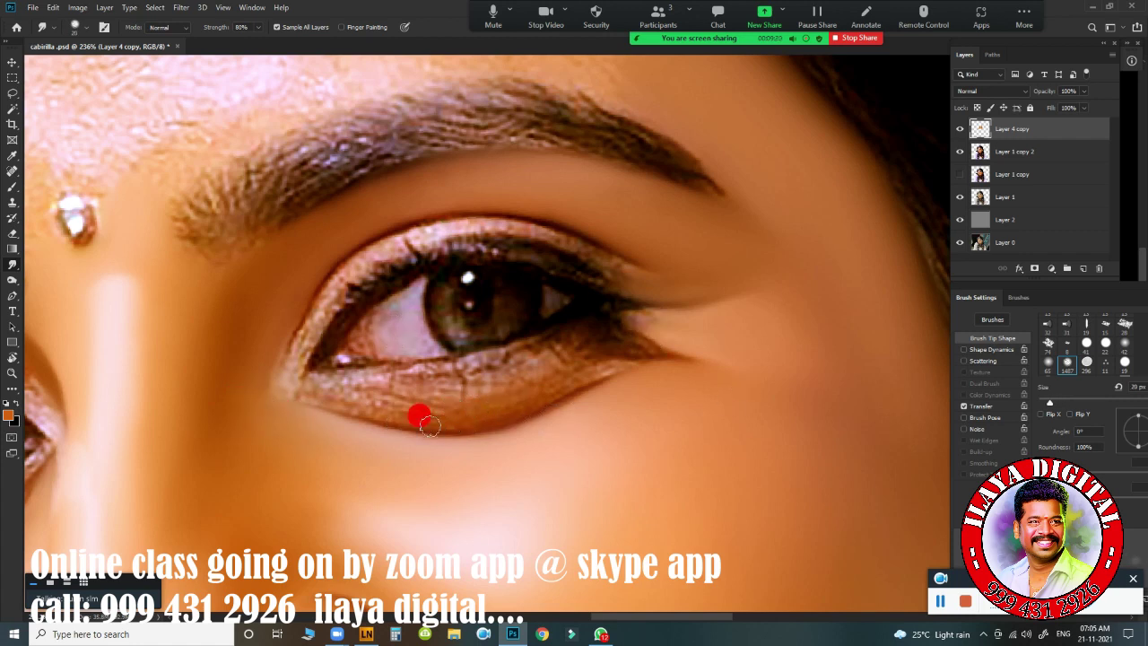
left_click_drag(428, 426, 476, 419)
mouse_move(352, 413)
left_mouse_down()
mouse_move(367, 408)
mouse_move(313, 399)
mouse_move(393, 413)
mouse_move(520, 405)
left_mouse_up()
mouse_move(598, 373)
left_mouse_down()
mouse_move(635, 362)
mouse_move(584, 370)
mouse_move(643, 364)
left_mouse_up()
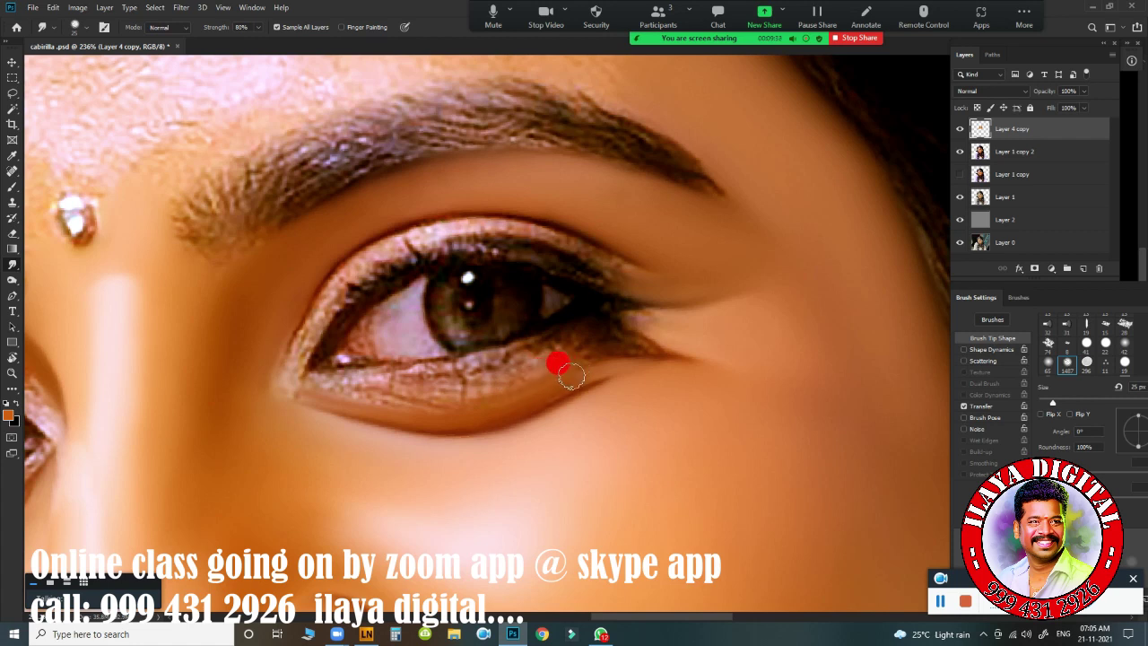
mouse_move(571, 377)
left_mouse_down()
mouse_move(448, 420)
mouse_move(576, 372)
left_mouse_up()
mouse_move(413, 387)
left_mouse_down()
mouse_move(460, 385)
mouse_move(394, 385)
mouse_move(457, 389)
mouse_move(555, 357)
mouse_move(451, 394)
mouse_move(310, 387)
mouse_move(381, 385)
mouse_move(346, 390)
mouse_move(371, 387)
mouse_move(399, 407)
mouse_move(372, 402)
mouse_move(476, 403)
mouse_move(353, 398)
mouse_move(425, 394)
left_mouse_up()
mouse_move(556, 373)
left_mouse_down()
mouse_move(435, 416)
mouse_move(332, 405)
left_mouse_up()
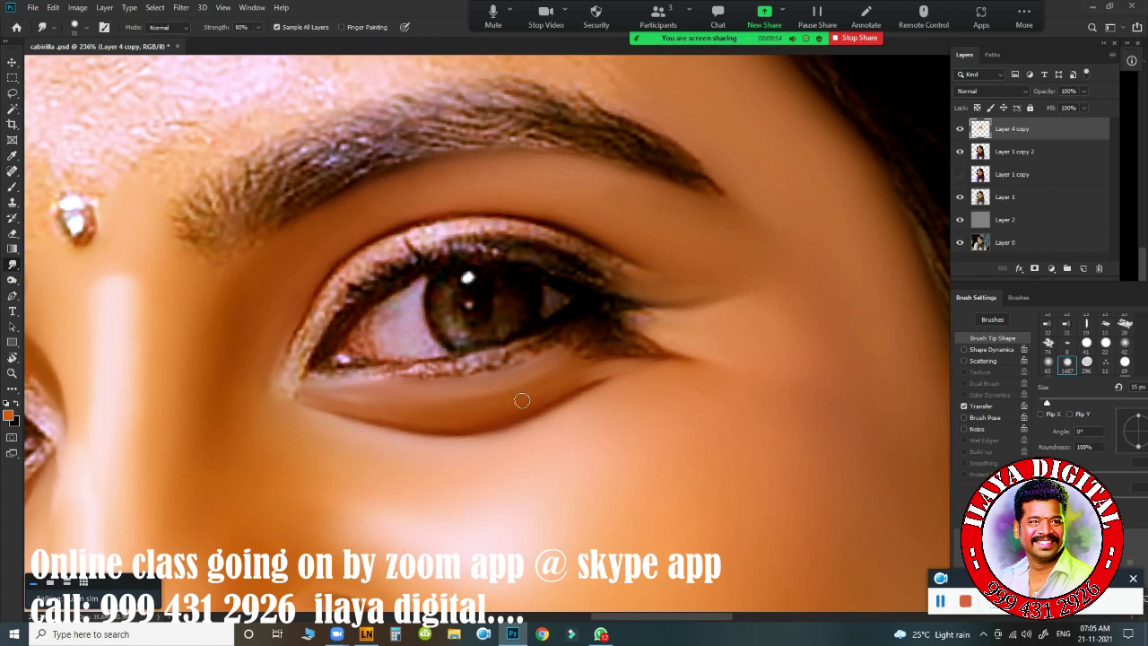
Step: Smooth the outer eye corner and draw out the eyeliner wing with a Smudge brush of about 15 px
left_click_drag(608, 366, 570, 381)
mouse_move(573, 339)
left_mouse_down()
mouse_move(587, 327)
mouse_move(567, 354)
mouse_move(606, 331)
mouse_move(604, 341)
mouse_move(617, 339)
mouse_move(611, 324)
mouse_move(631, 344)
mouse_move(603, 350)
mouse_move(637, 339)
mouse_move(650, 347)
mouse_move(618, 357)
mouse_move(686, 356)
mouse_move(625, 323)
mouse_move(603, 355)
mouse_move(644, 357)
left_mouse_up()
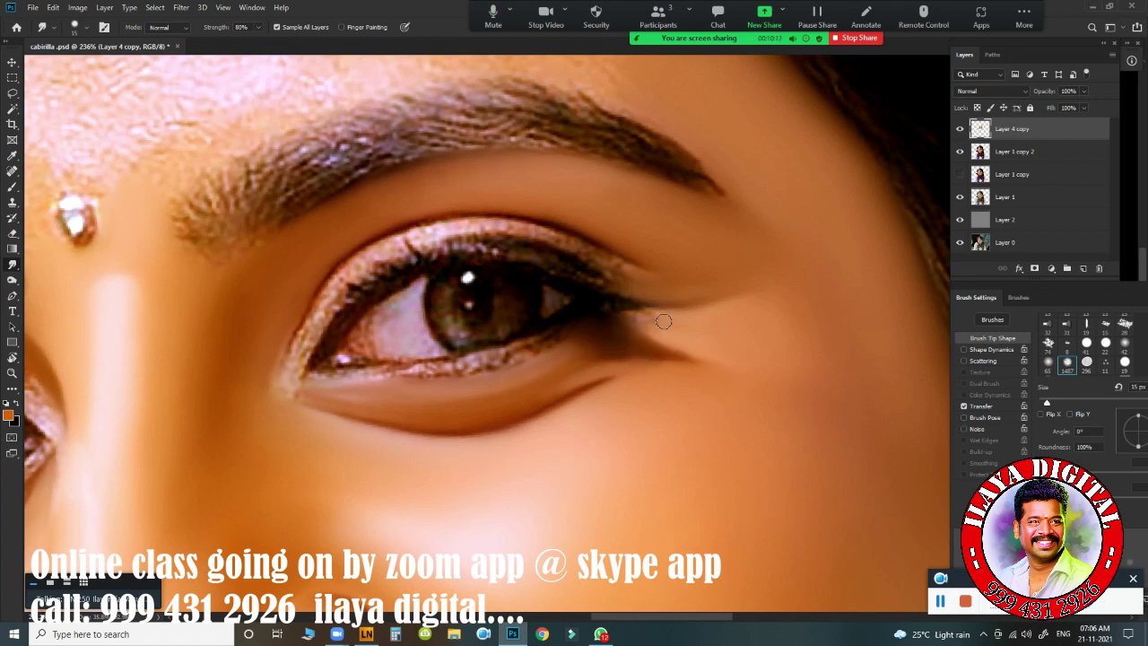
key("bracketright")
mouse_move(634, 310)
left_mouse_down()
mouse_move(690, 303)
mouse_move(597, 304)
mouse_move(637, 305)
mouse_move(615, 315)
mouse_move(632, 322)
mouse_move(617, 318)
mouse_move(665, 311)
mouse_move(611, 311)
left_mouse_up()
mouse_move(667, 354)
left_mouse_down()
mouse_move(638, 346)
mouse_move(650, 358)
mouse_move(595, 357)
mouse_move(663, 363)
mouse_move(595, 370)
left_mouse_up()
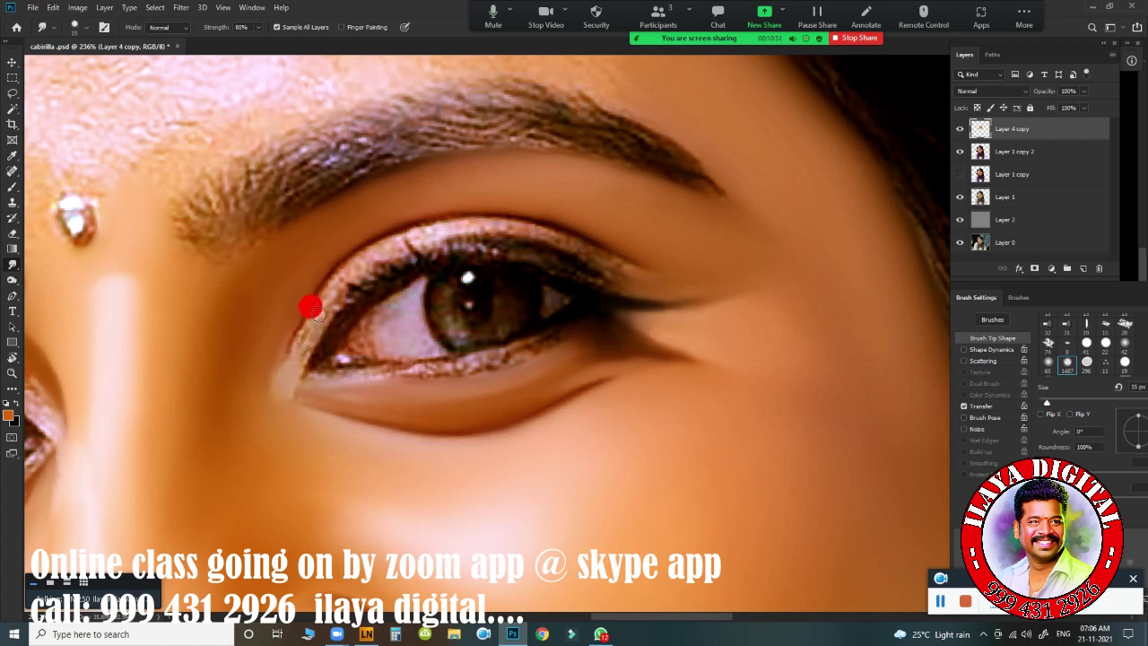
Step: Smudge the upper eyelid smooth from the inner corner along the crease to the outer corner with a 15 to 20 px brush
left_click_drag(308, 332, 298, 344)
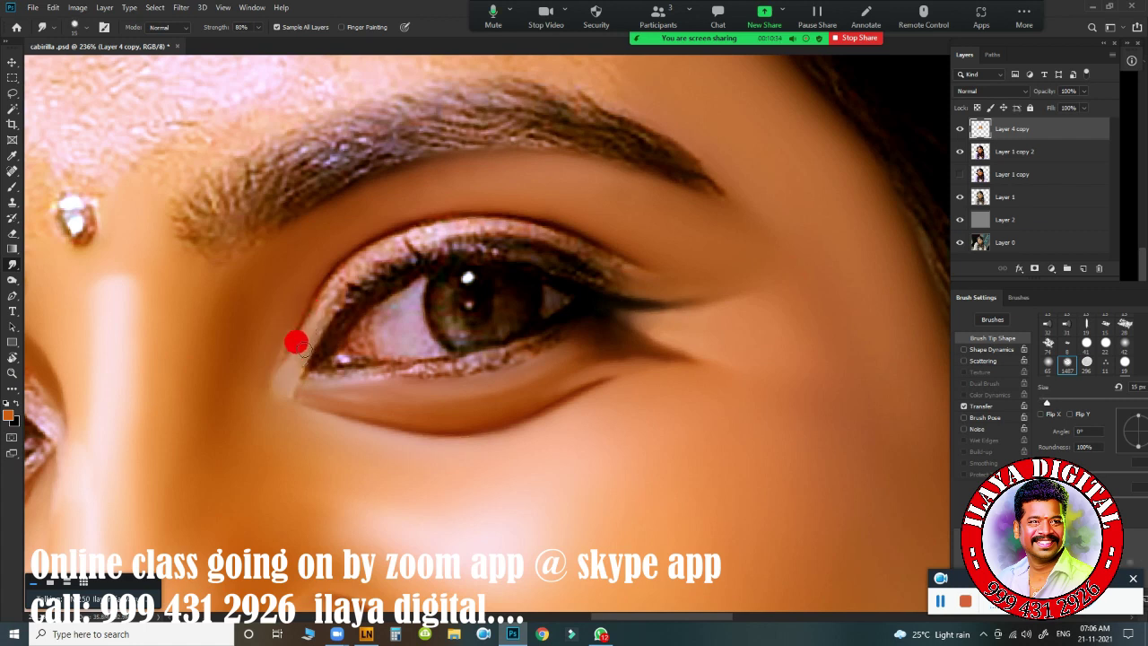
mouse_move(332, 299)
left_mouse_down()
mouse_move(361, 266)
mouse_move(325, 299)
mouse_move(355, 265)
mouse_move(395, 249)
mouse_move(325, 310)
mouse_move(435, 231)
mouse_move(522, 230)
mouse_move(502, 230)
mouse_move(570, 245)
mouse_move(533, 228)
mouse_move(599, 256)
left_mouse_up()
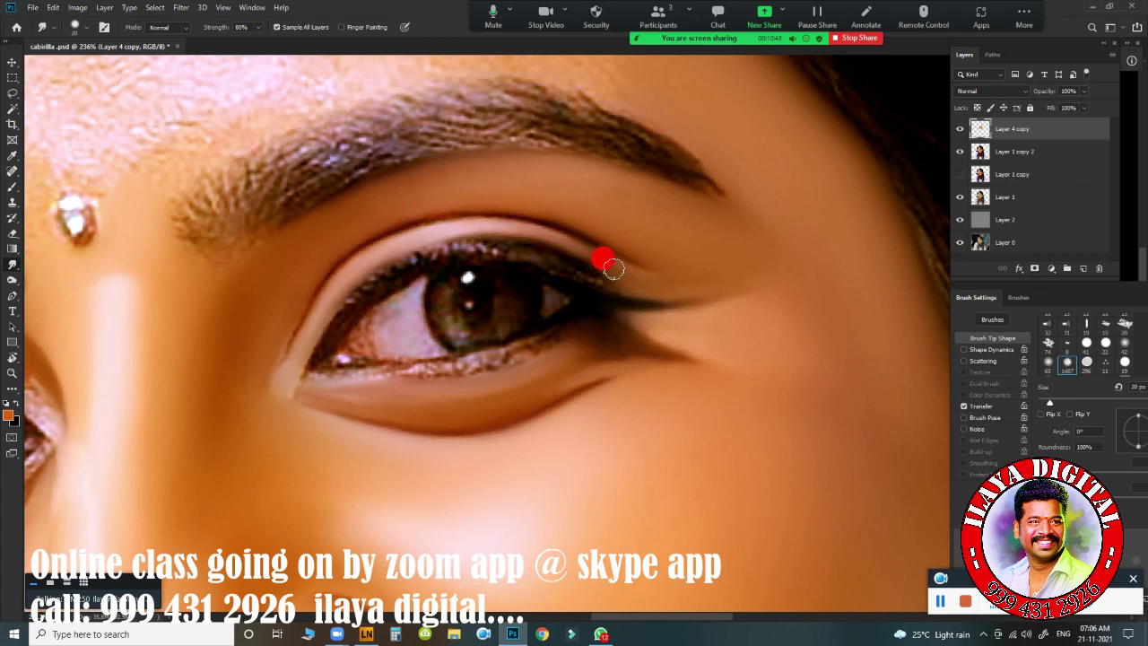
left_click_drag(596, 253, 540, 233)
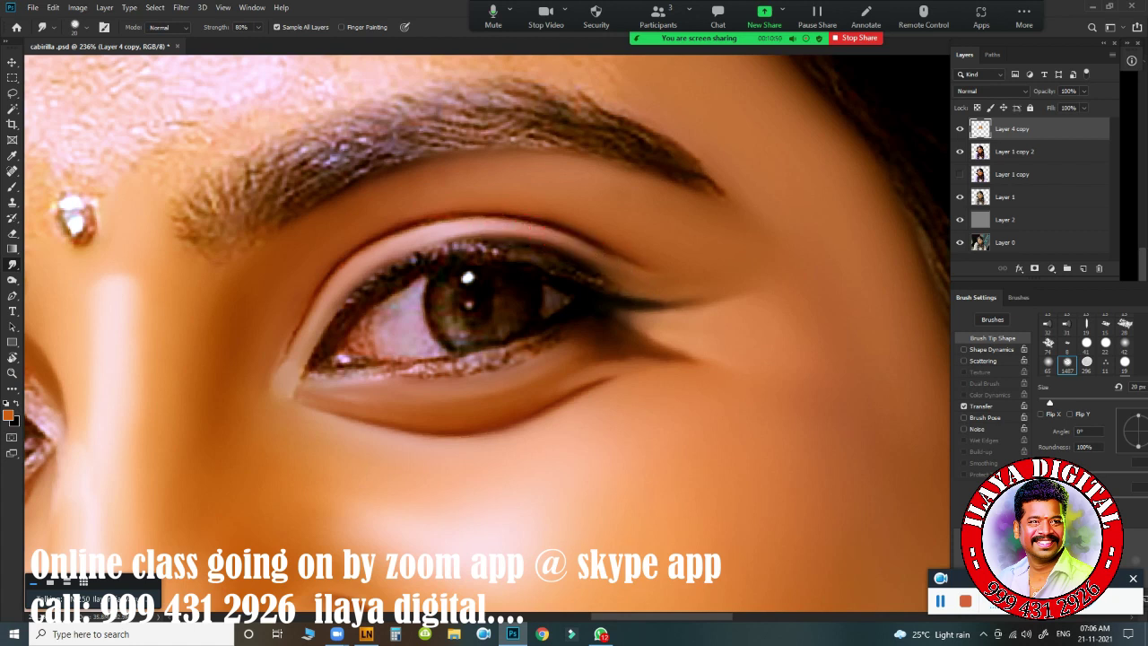
mouse_move(646, 267)
left_mouse_down()
mouse_move(571, 249)
mouse_move(688, 277)
mouse_move(560, 242)
mouse_move(614, 268)
mouse_move(508, 230)
left_mouse_up()
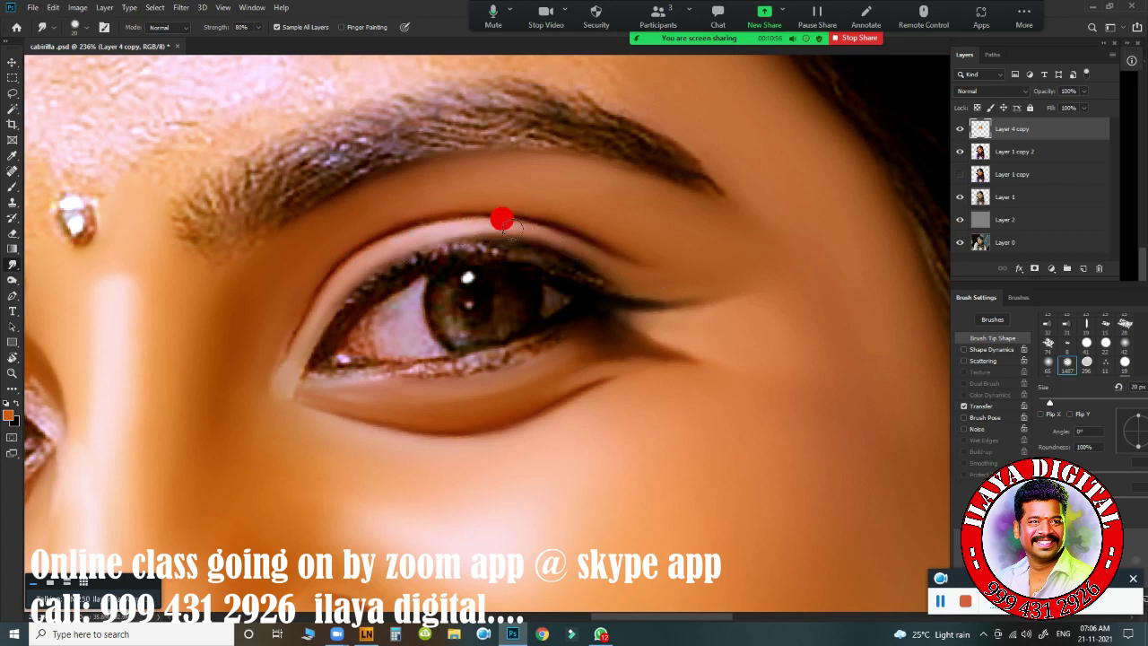
mouse_move(595, 260)
left_mouse_down()
mouse_move(520, 236)
mouse_move(665, 263)
mouse_move(596, 260)
left_mouse_up()
Step: Soften the dark upper lash line into the eyelid and blend the skin beyond the outer eye corner
key("]")
mouse_move(705, 273)
left_mouse_down()
mouse_move(666, 266)
mouse_move(661, 292)
mouse_move(619, 299)
mouse_move(635, 287)
left_mouse_up()
left_click_drag(425, 244, 458, 228)
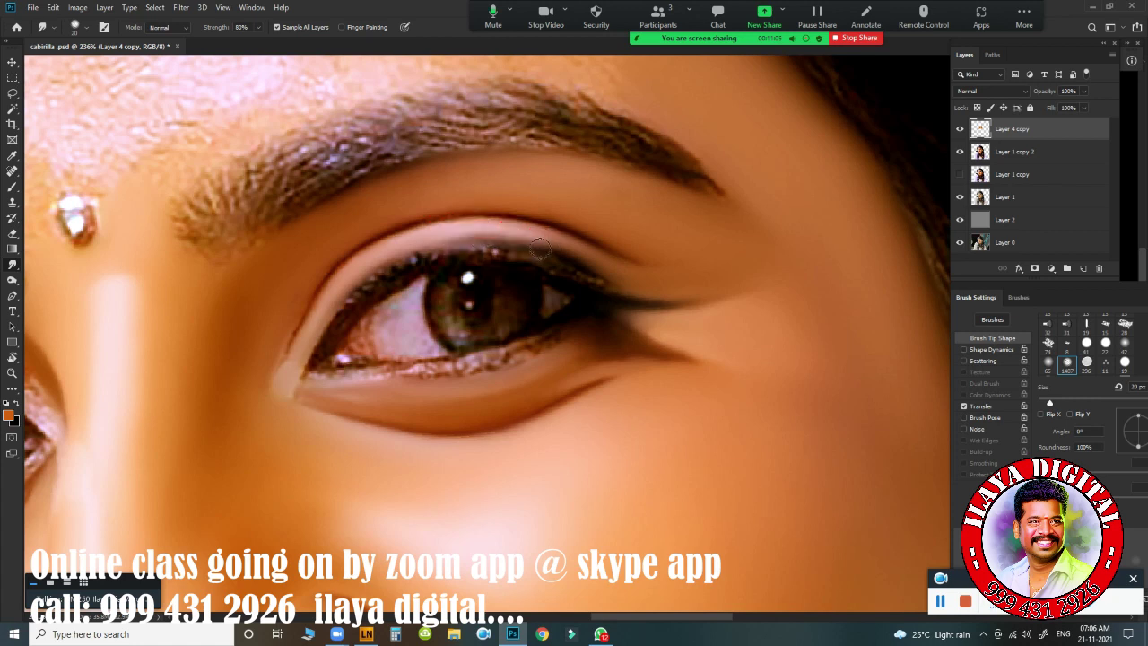
mouse_move(576, 256)
left_mouse_down()
mouse_move(621, 276)
mouse_move(501, 234)
mouse_move(535, 240)
mouse_move(455, 234)
left_mouse_up()
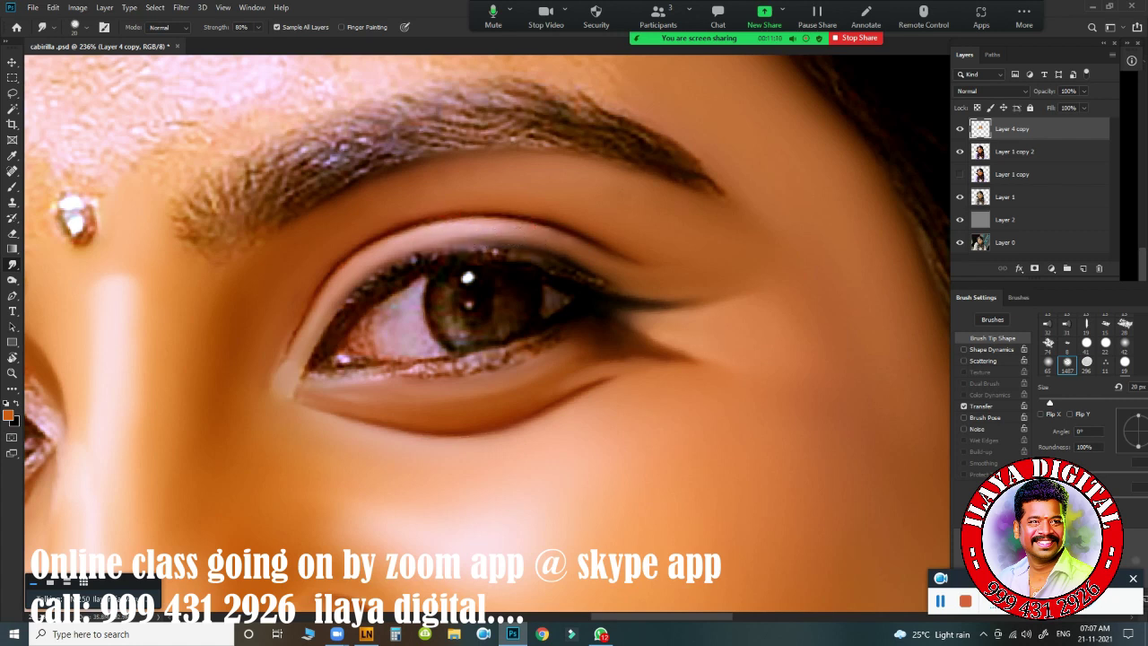
mouse_move(529, 235)
left_mouse_down()
mouse_move(659, 278)
mouse_move(554, 242)
mouse_move(459, 232)
left_mouse_up()
left_click_drag(575, 253, 595, 258)
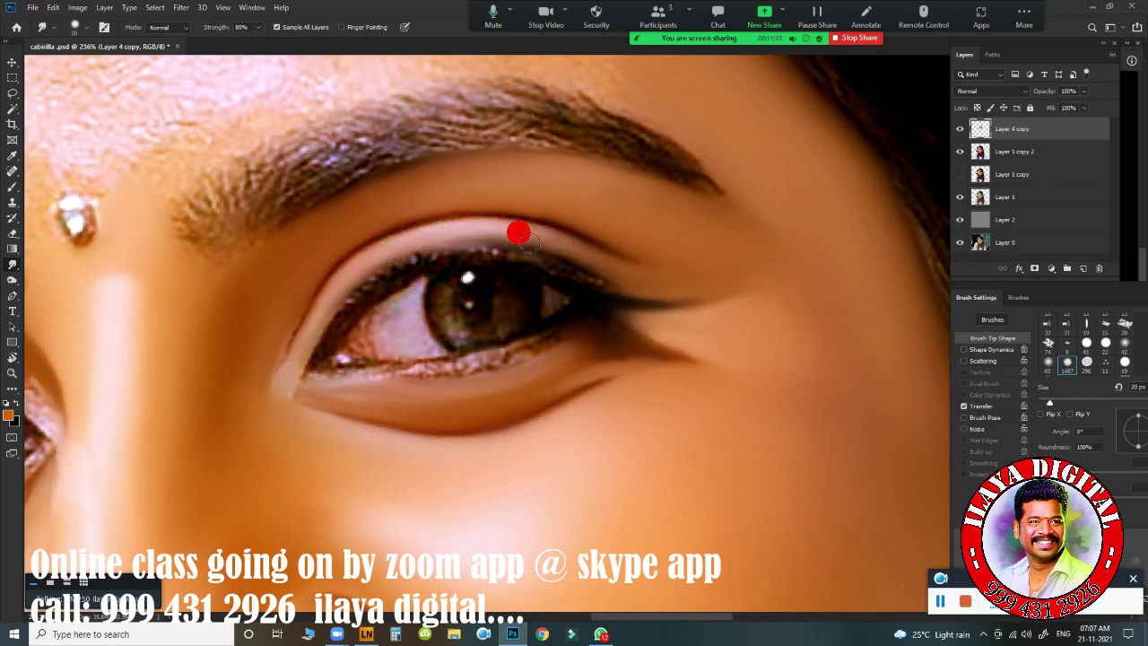
left_click_drag(527, 233, 663, 279)
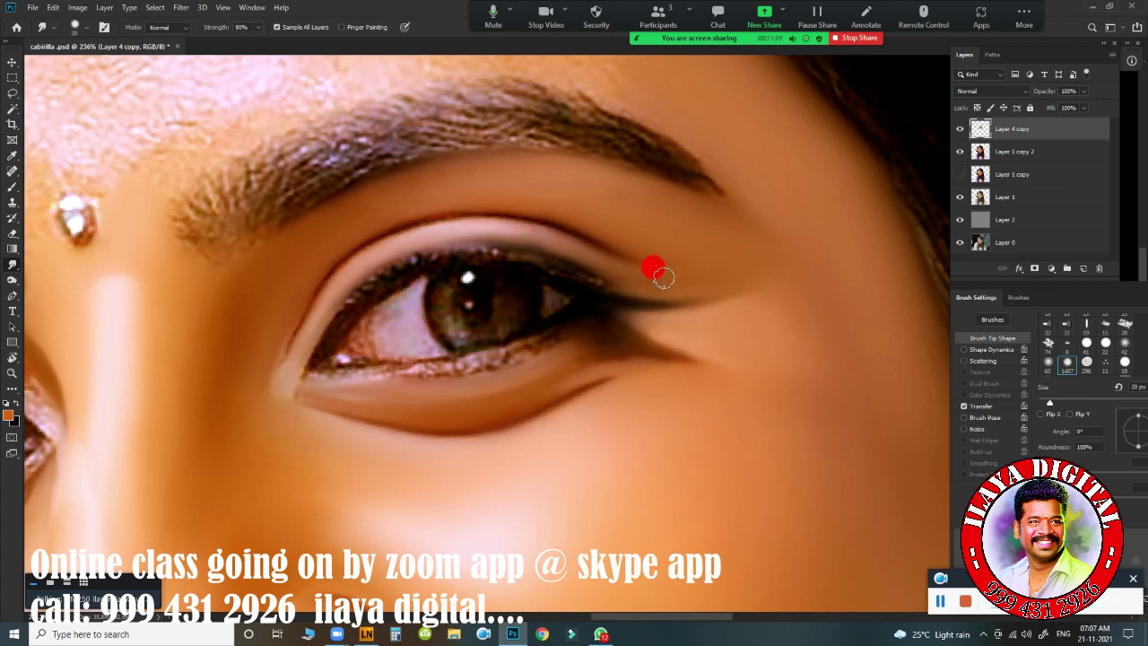
Step: Smudge the outer half of the lower lash line smooth and blend the dark shadow below the outer eye corner
mouse_move(487, 366)
left_mouse_down()
mouse_move(471, 358)
mouse_move(553, 323)
mouse_move(546, 340)
mouse_move(566, 320)
mouse_move(538, 344)
mouse_move(397, 364)
mouse_move(499, 352)
mouse_move(484, 343)
mouse_move(449, 363)
mouse_move(562, 343)
left_mouse_up()
left_click(587, 346)
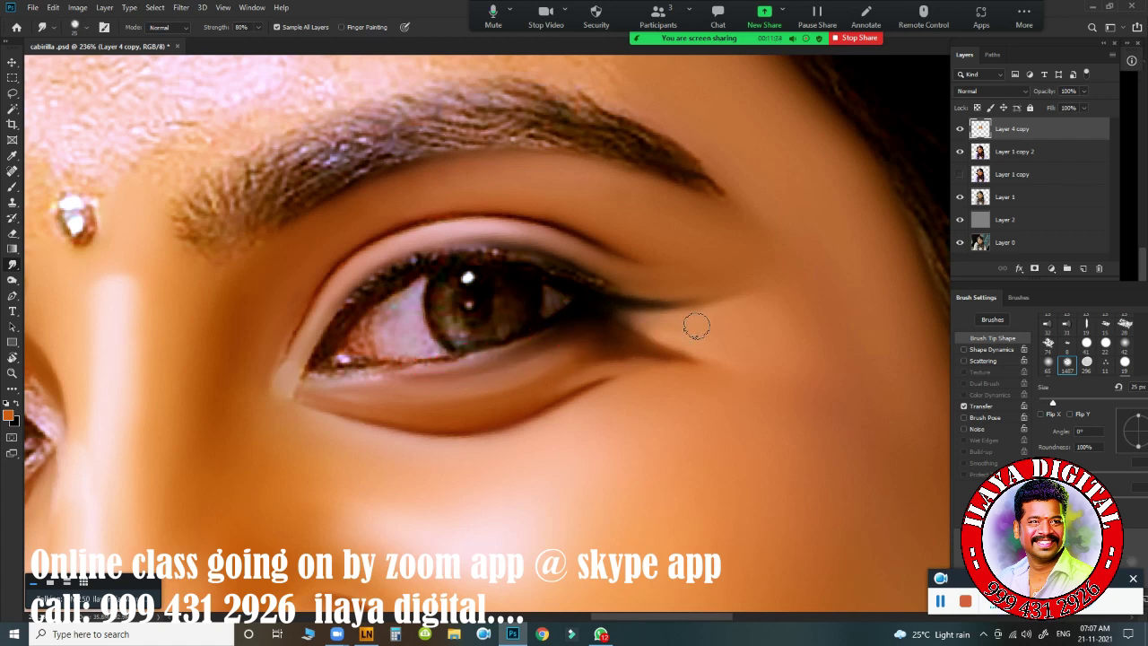
mouse_move(677, 358)
left_mouse_down()
mouse_move(607, 343)
mouse_move(575, 354)
mouse_move(672, 363)
left_mouse_up()
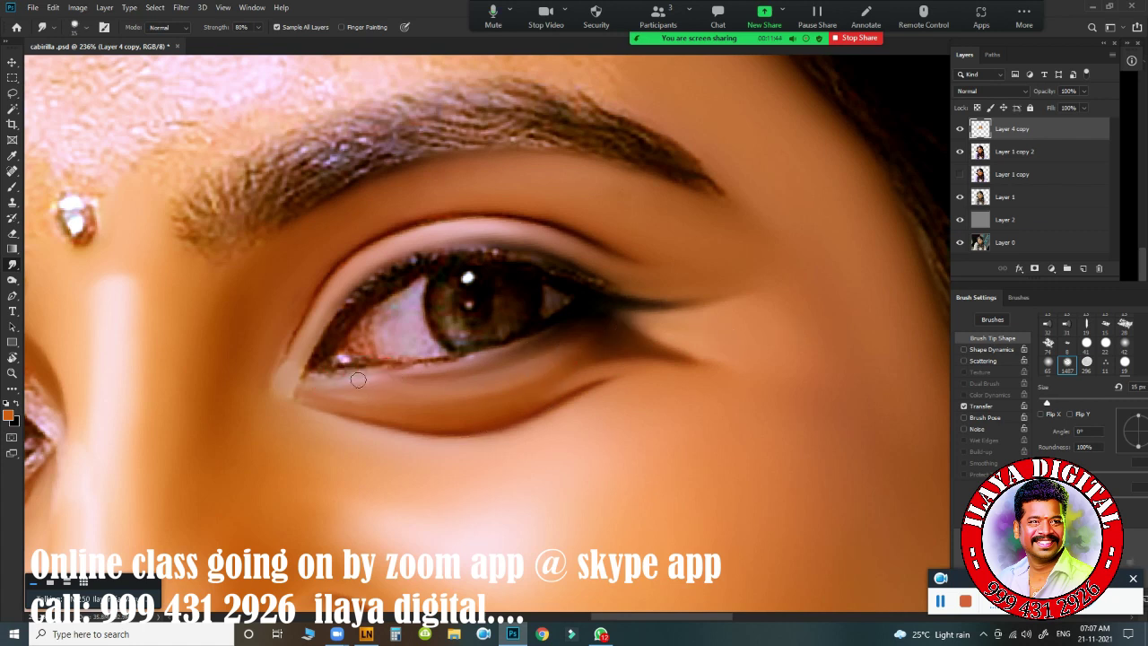
Step: Smudge the skin below the inner half of the lower lash line smooth, starting at the inner eye corner
left_click_drag(302, 389, 305, 395)
mouse_move(300, 395)
left_mouse_down()
mouse_move(288, 376)
mouse_move(315, 397)
mouse_move(382, 413)
mouse_move(330, 405)
mouse_move(427, 418)
mouse_move(546, 386)
mouse_move(482, 406)
left_mouse_up()
Step: Redraw the upper eyelid crease as a smooth dark line from the inner to the outer end with a 7 to 10 px Mixer Brush
key("b")
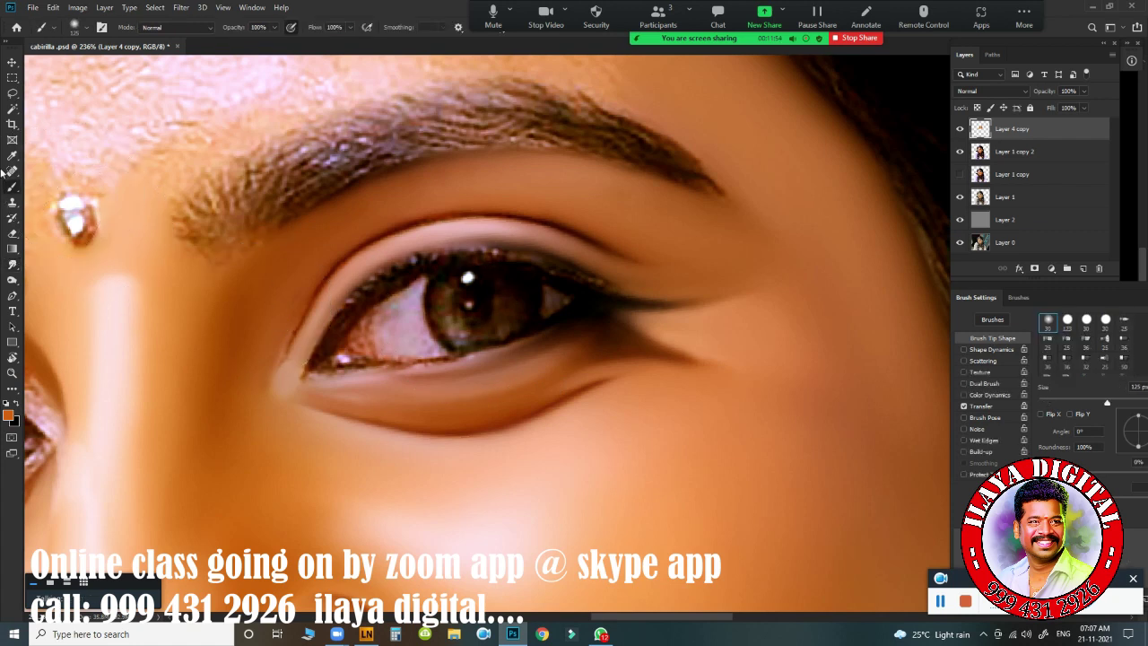
right_click(14, 189)
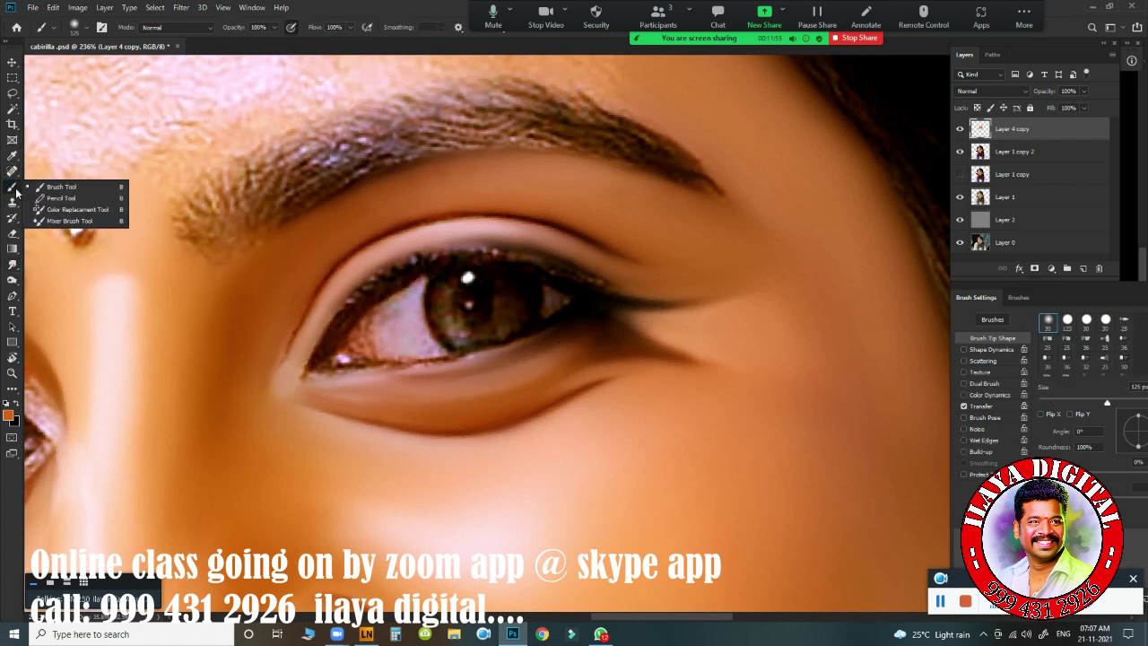
left_click(59, 221)
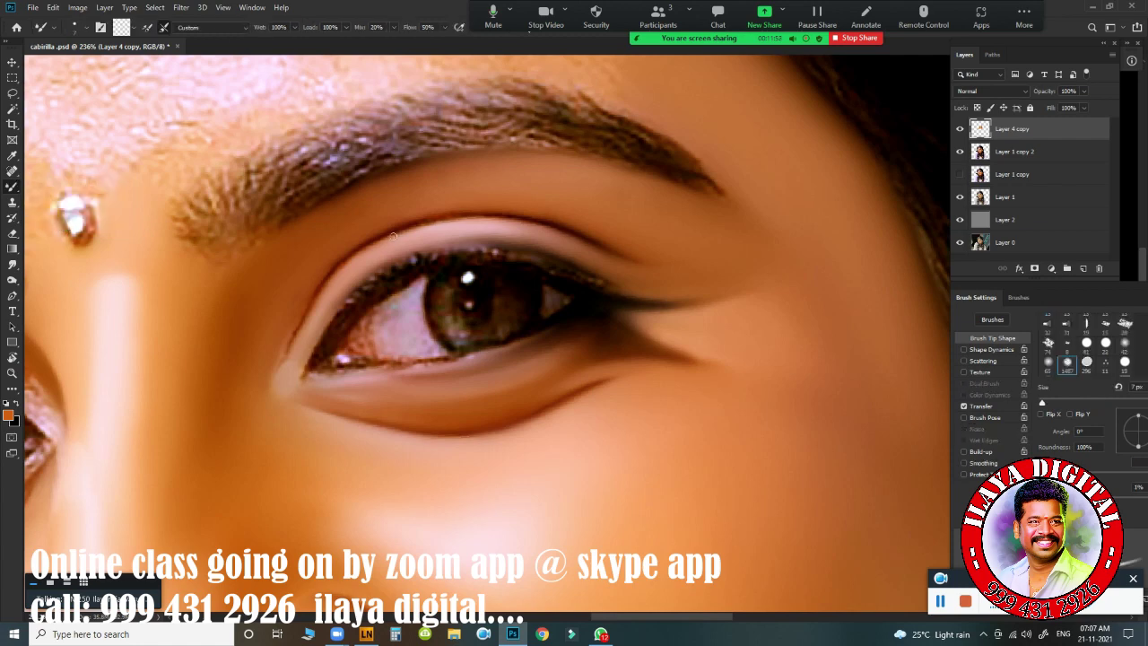
key("r")
left_click_drag(712, 243, 677, 266)
scroll(571, 269, "up", 2)
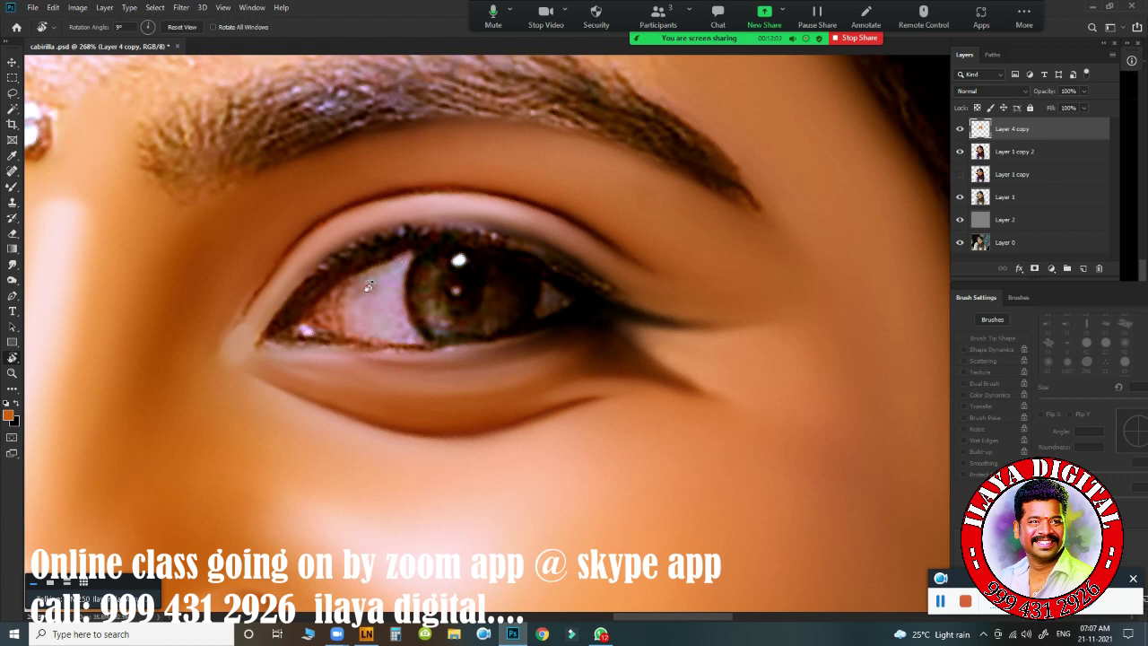
key("b")
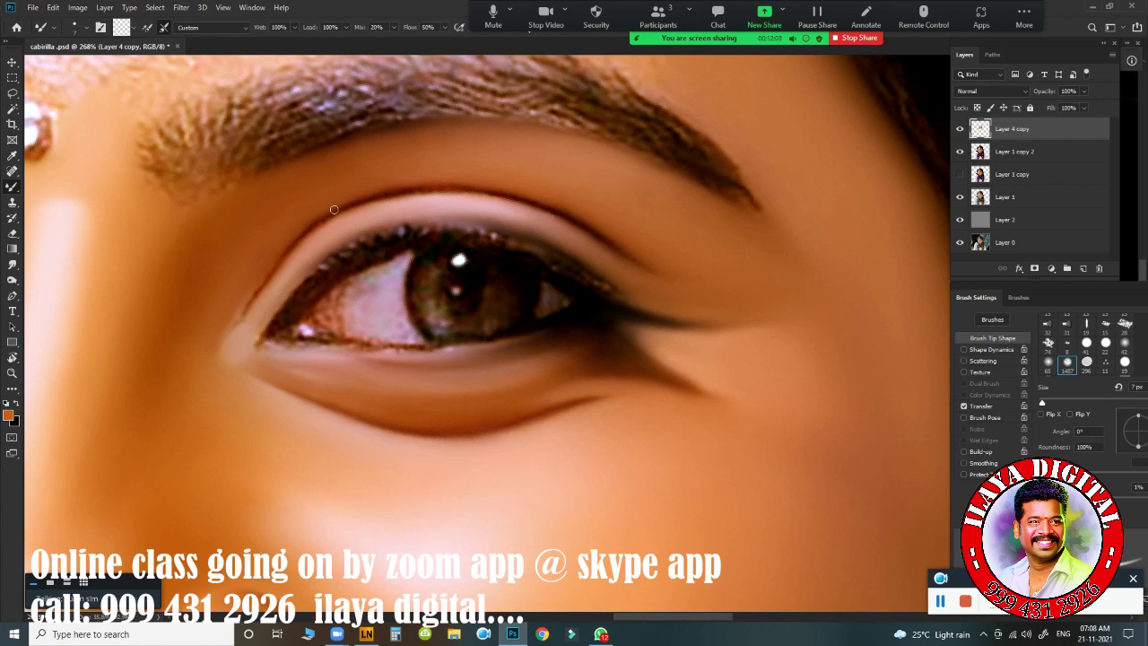
mouse_move(357, 200)
left_mouse_down()
mouse_move(289, 244)
mouse_move(311, 217)
mouse_move(284, 252)
mouse_move(291, 235)
mouse_move(237, 319)
mouse_move(246, 293)
mouse_move(238, 315)
mouse_move(321, 214)
mouse_move(362, 192)
mouse_move(425, 182)
mouse_move(403, 182)
mouse_move(475, 182)
mouse_move(630, 259)
mouse_move(510, 195)
mouse_move(524, 197)
mouse_move(457, 187)
mouse_move(542, 207)
left_mouse_up()
key("]")
key("]")
mouse_move(633, 258)
left_mouse_down()
mouse_move(623, 251)
mouse_move(647, 266)
left_mouse_up()
mouse_move(456, 186)
left_mouse_down()
mouse_move(347, 206)
mouse_move(293, 244)
mouse_move(309, 226)
mouse_move(236, 317)
left_mouse_up()
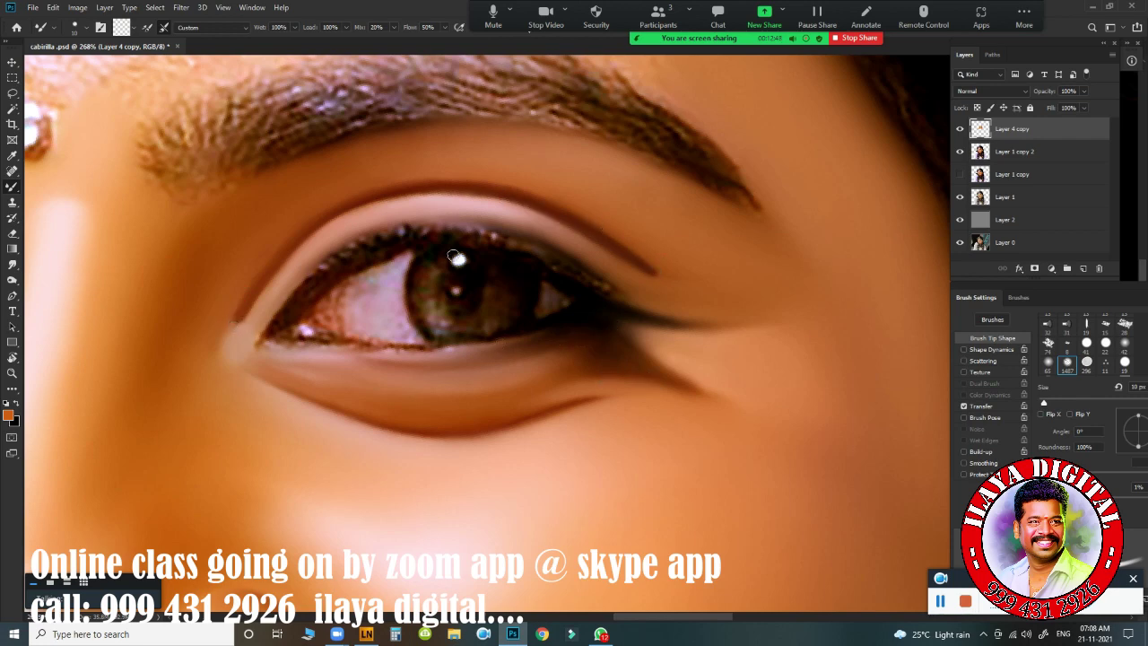
Step: Draw a curved Pen path along the upper edge of the eyeball, from the inner to the outer eye corner
mouse_move(598, 341)
left_mouse_down()
mouse_move(552, 327)
mouse_move(585, 334)
left_mouse_up()
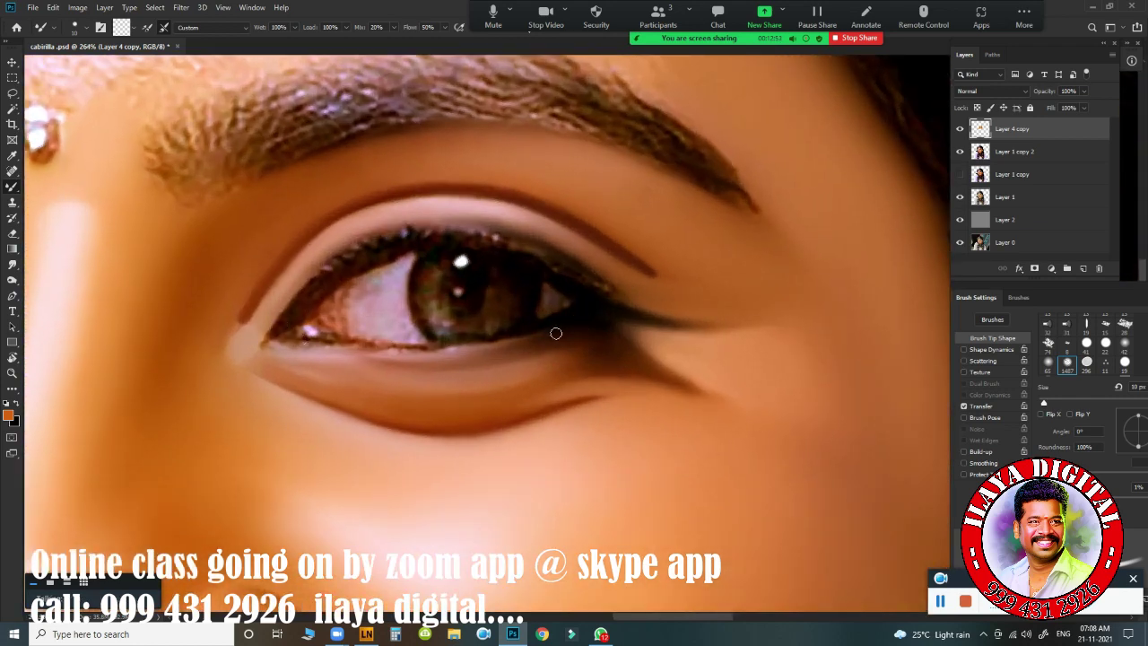
key("p")
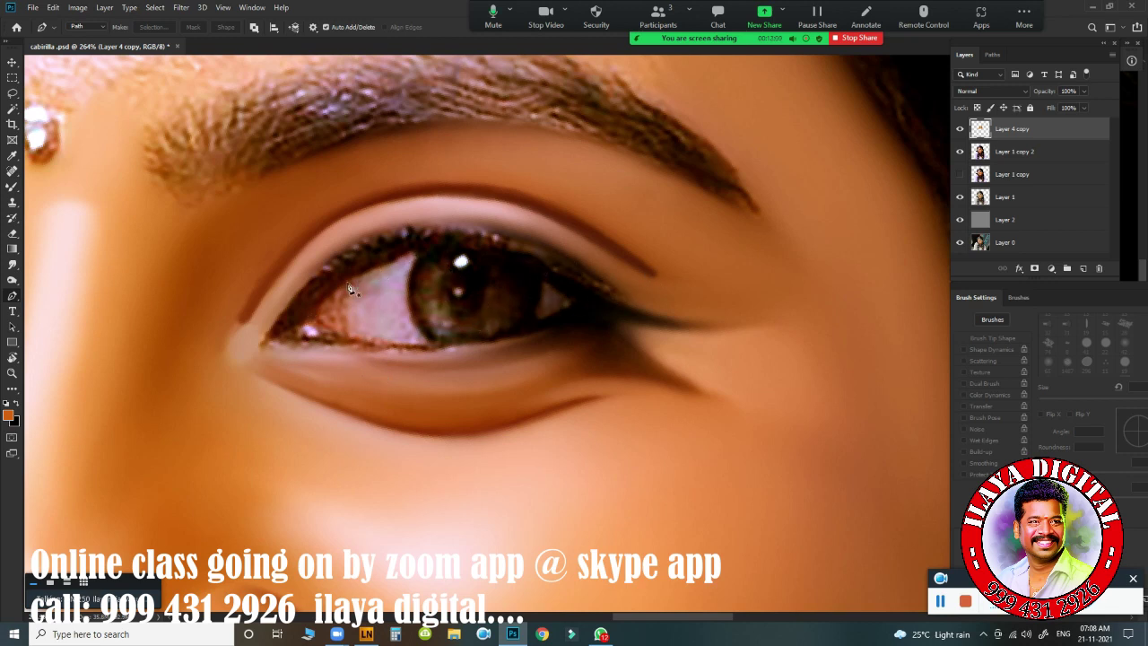
left_click(294, 329)
left_click_drag(580, 305, 748, 424)
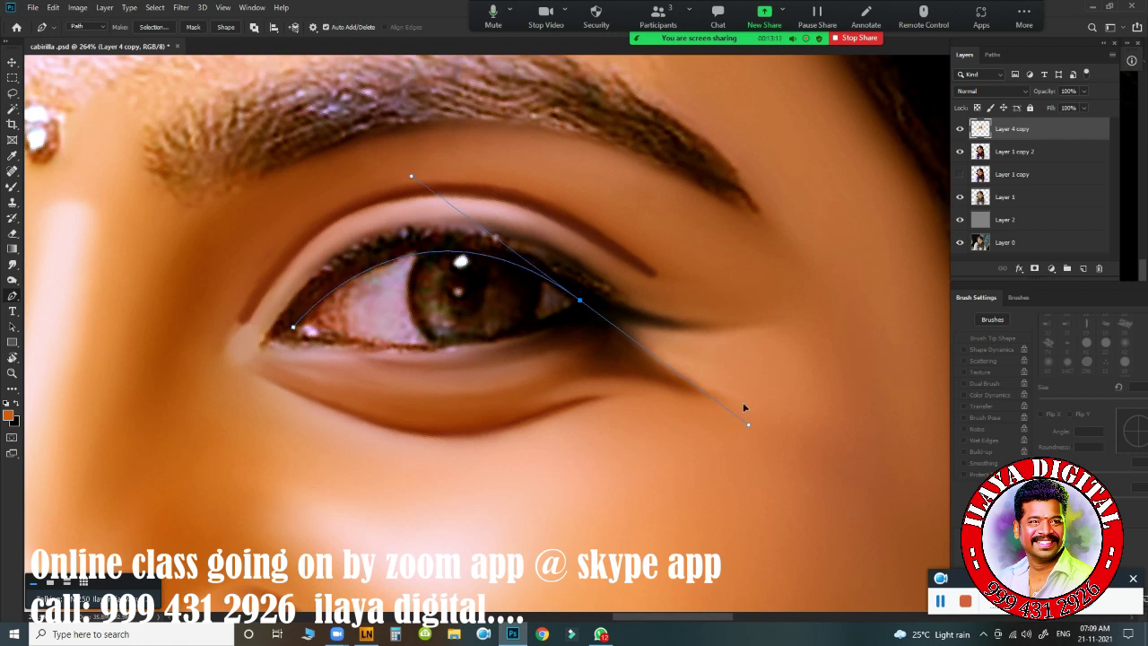
left_click(581, 301, "alt")
left_click(318, 331)
left_click_drag(316, 331, 158, 286)
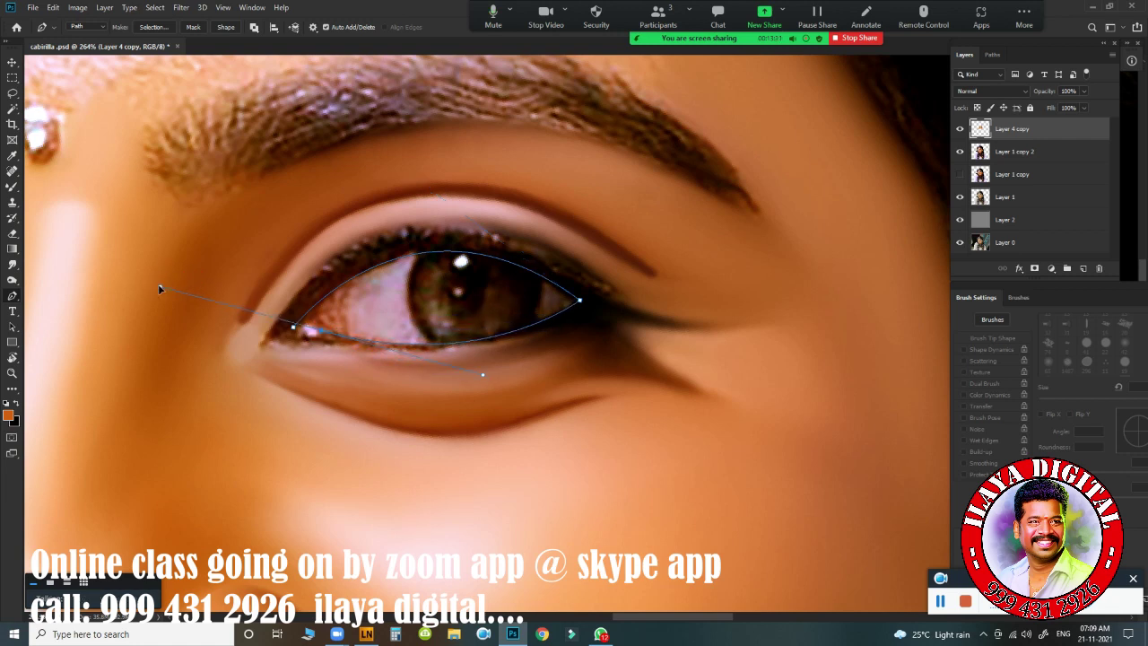
left_click(320, 331, "alt")
key("ctrl+z")
key("ctrl+z")
Step: Close the path along the lower edge of the eyeball and turn it into a selection feathered by 2 pixels
left_click(320, 335)
mouse_move(322, 339)
left_mouse_down()
mouse_move(162, 295)
mouse_move(136, 300)
left_mouse_up()
left_click(320, 336, "alt")
left_click_drag(290, 333, 280, 320)
key("ctrl+Return")
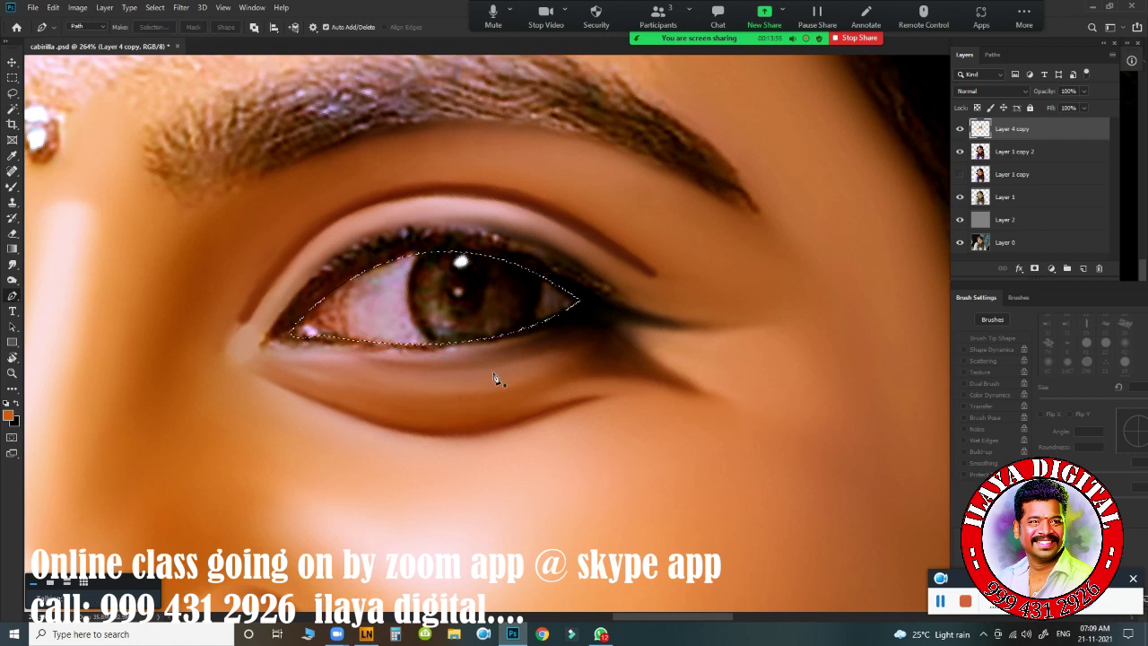
key("shift+F6")
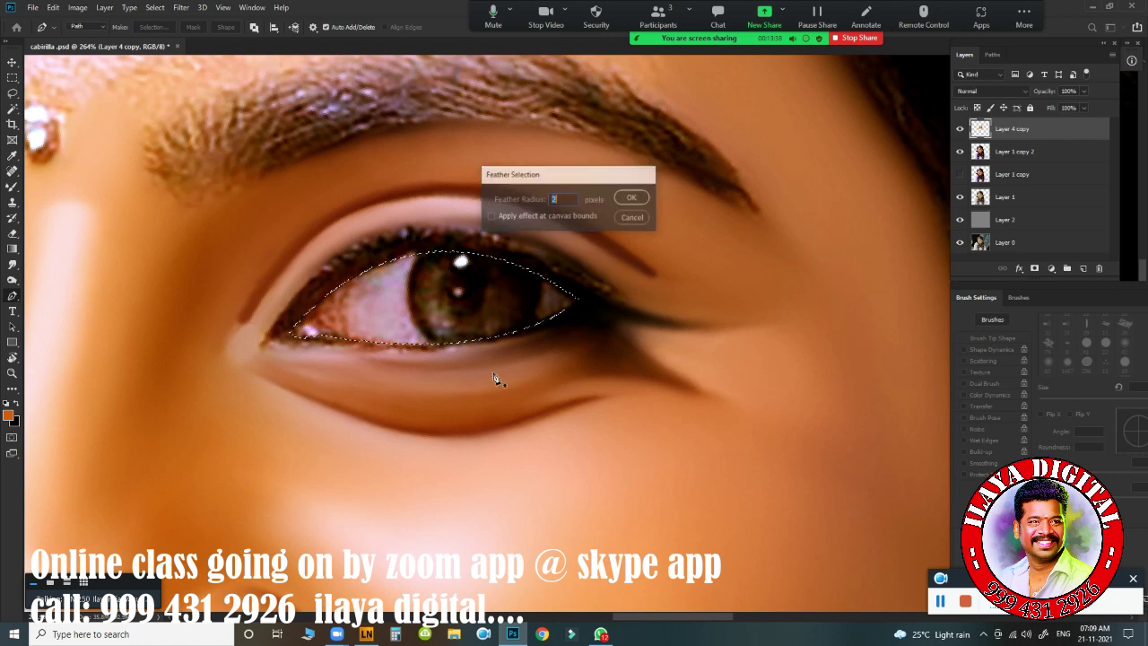
key("Return")
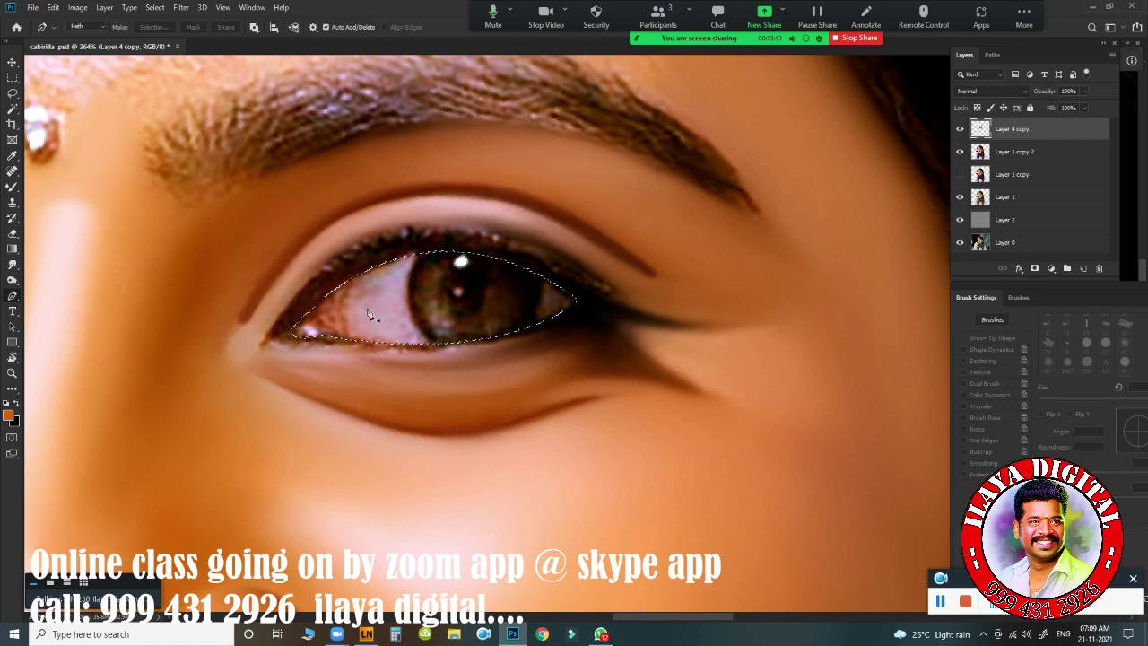
Step: Blend the eye white between the inner corner and the iris smooth with the Mixer Brush at 10 to 30 px
key("b")
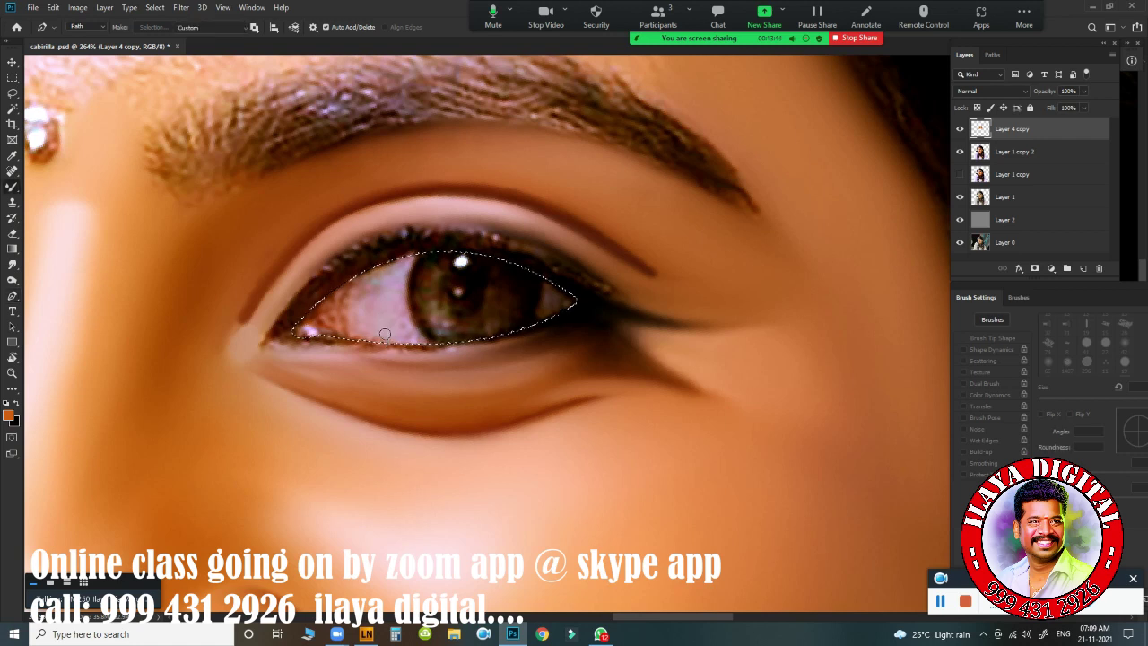
key("]")
key("]")
key("]")
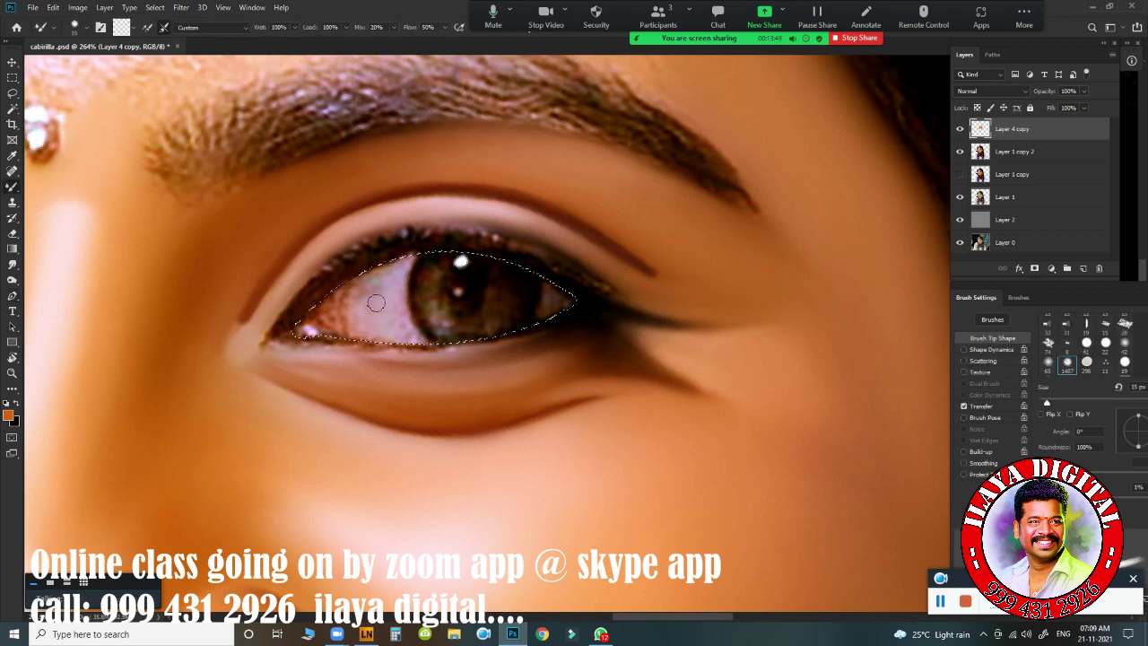
mouse_move(357, 291)
left_mouse_down()
mouse_move(350, 330)
mouse_move(383, 348)
mouse_move(373, 317)
mouse_move(401, 340)
left_mouse_up()
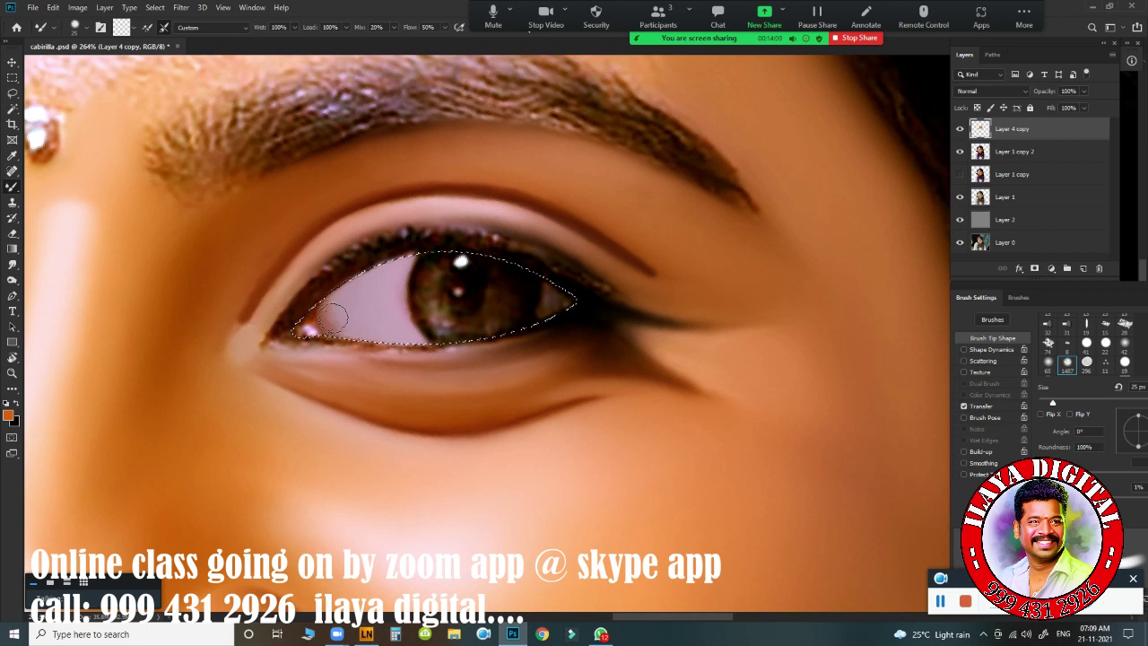
key("bracketleft")
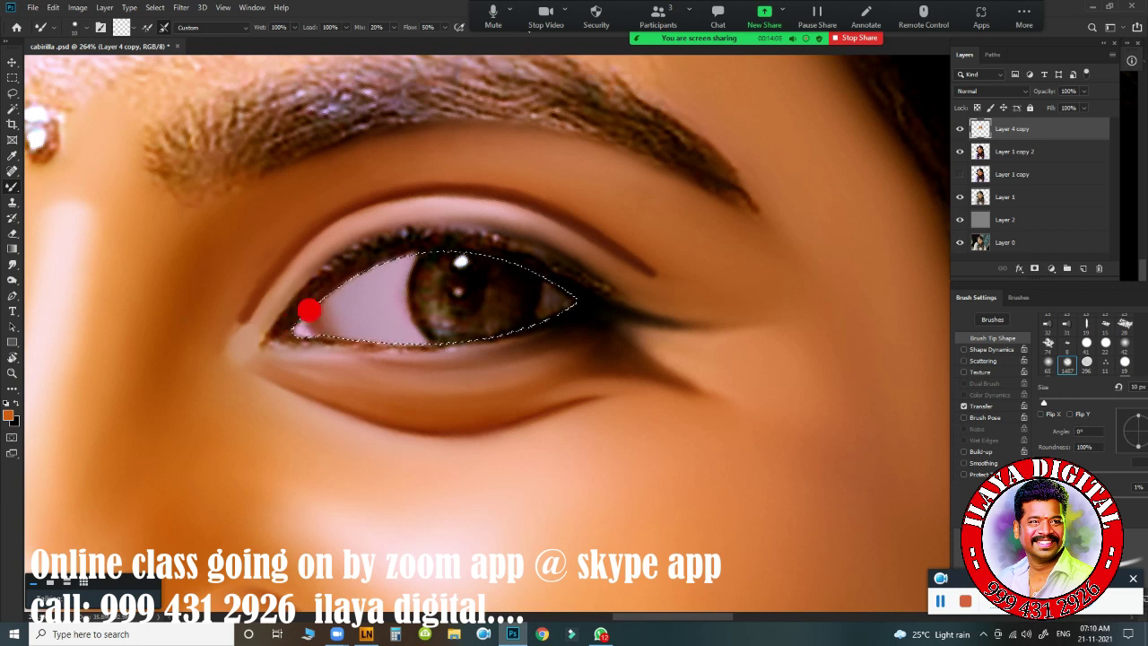
key("bracketright")
key("bracketright")
key("bracketright")
key("bracketright")
left_click(350, 313)
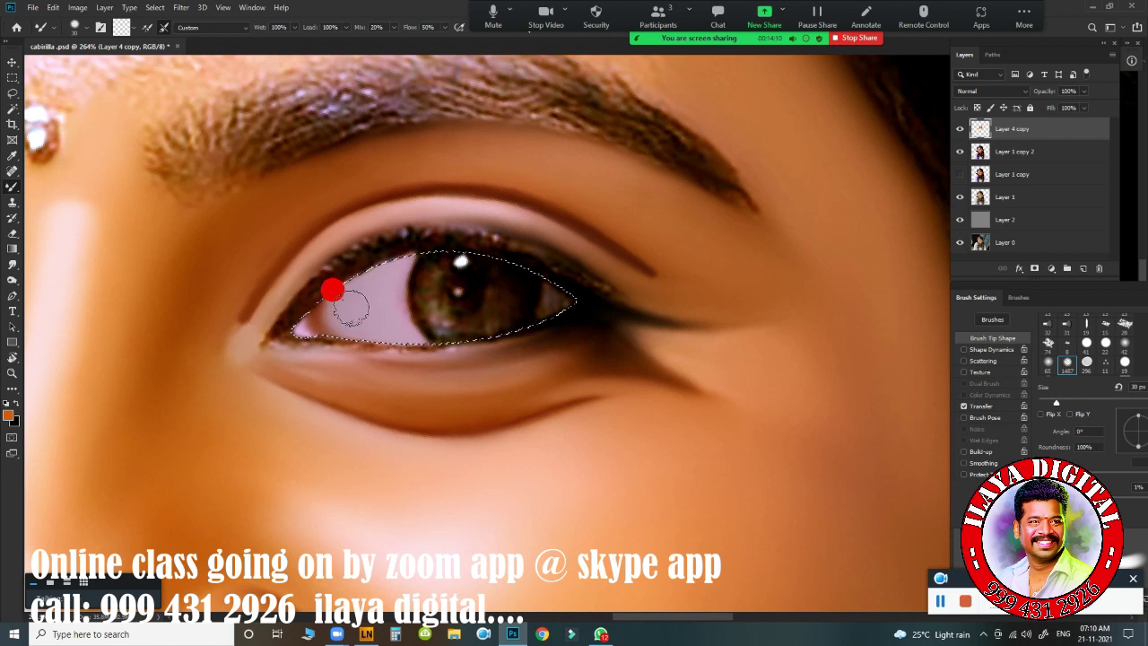
Step: Sample the pinkish eye white (c29db7) as the foreground color and paint the outer eye white with a loaded 15 px Mixer Brush
key("bracketleft")
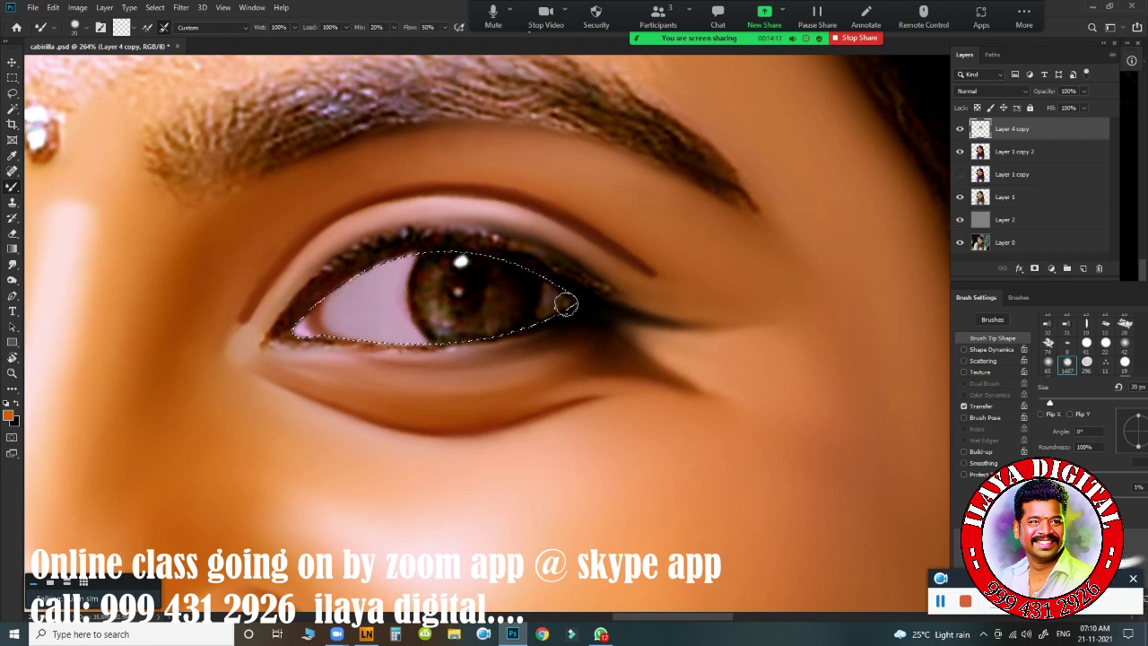
left_click(11, 418)
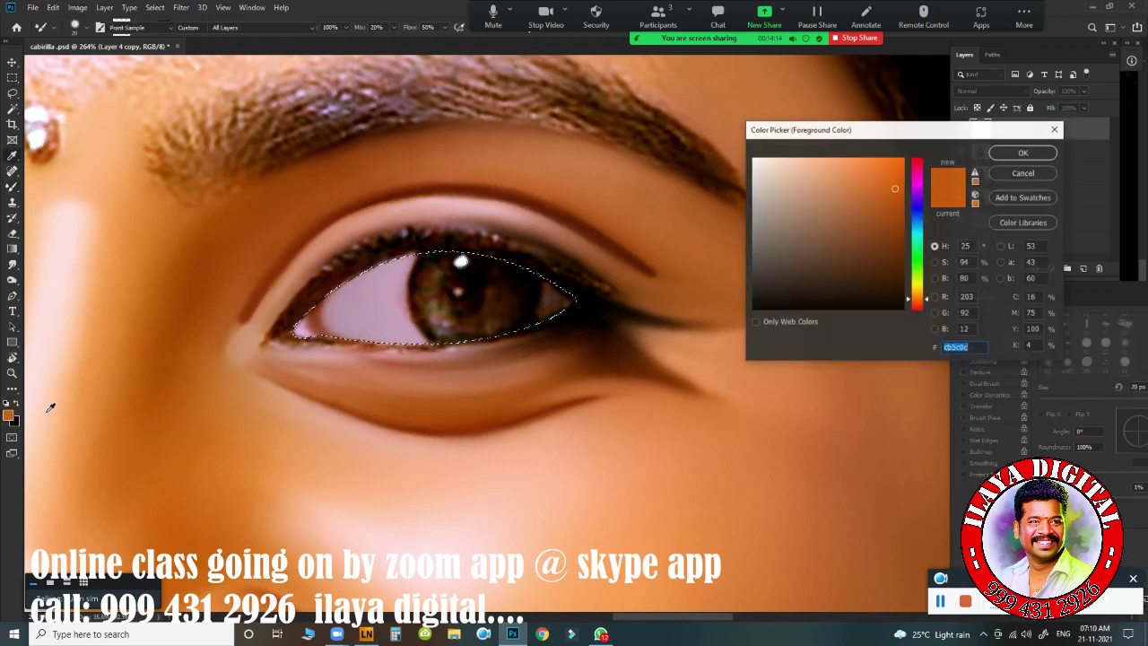
left_click(390, 296)
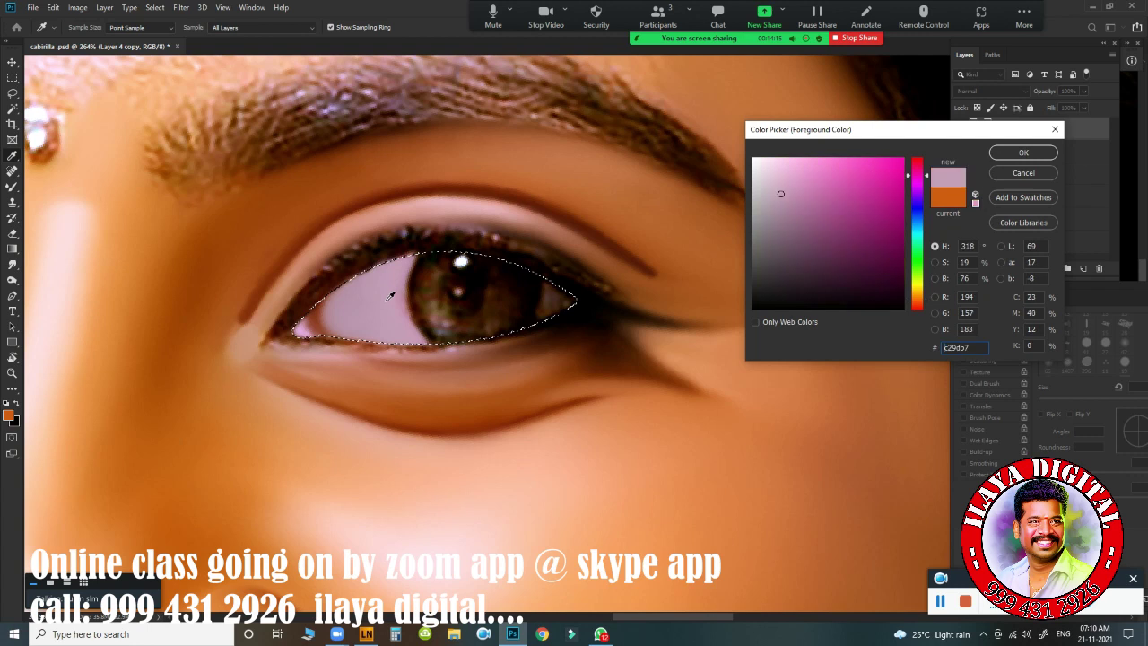
left_click(1016, 153)
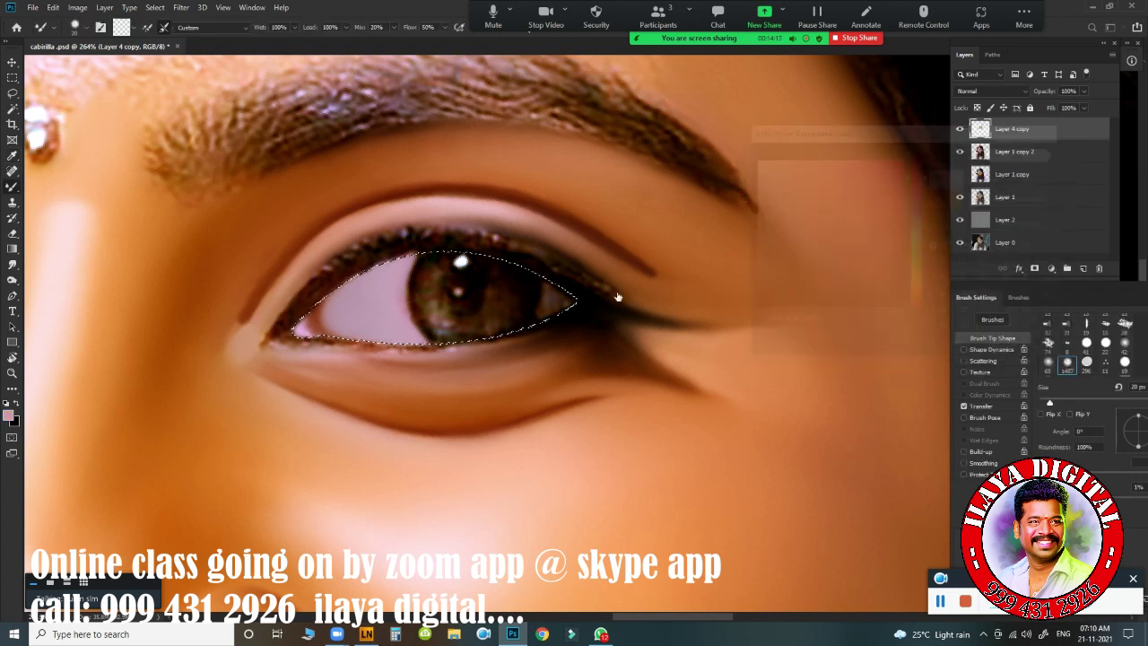
left_click(150, 28)
key("[")
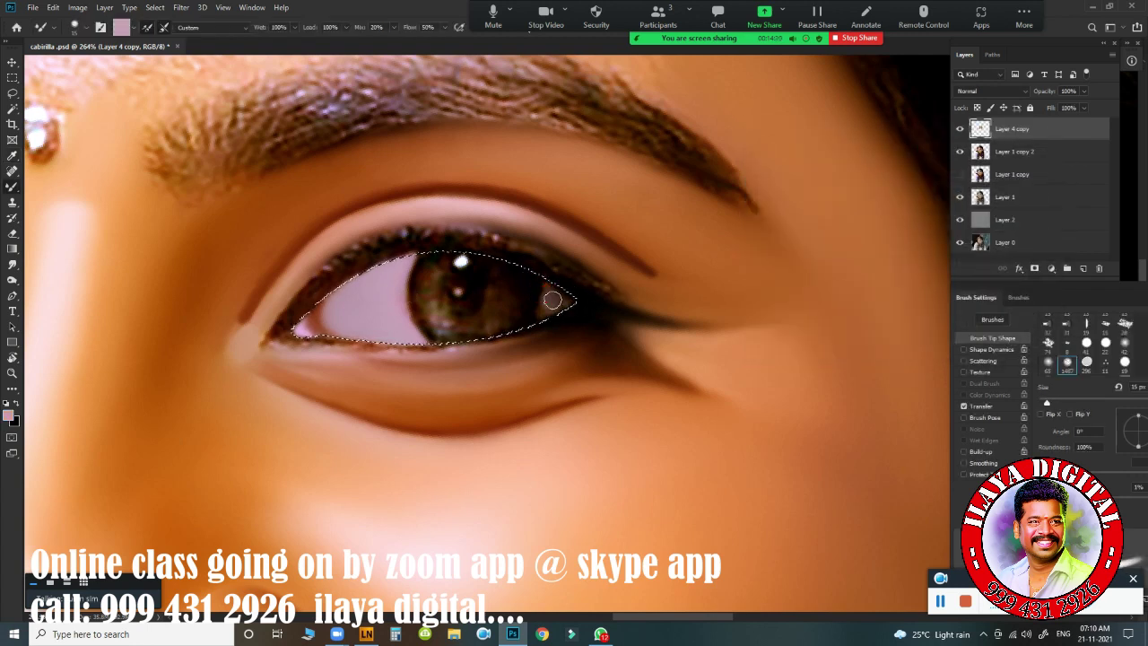
left_click_drag(539, 296, 547, 289)
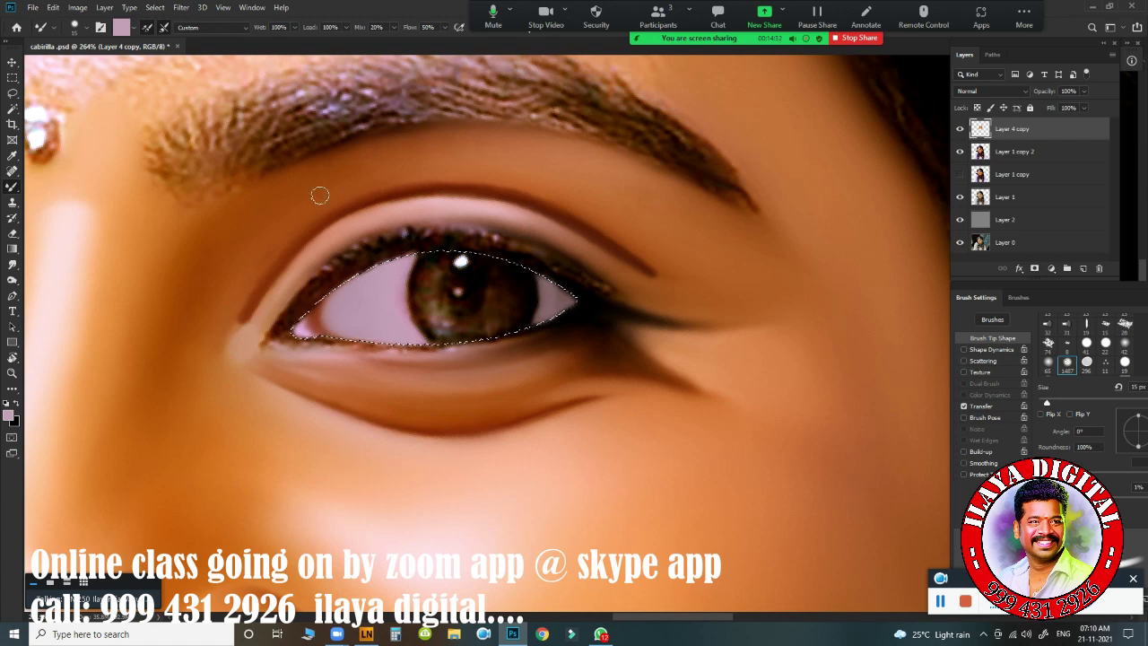
Step: Blend the upper and lower lash lines into solid dark eyeliner with an unloaded 15 px Mixer Brush, and smudge the inner eye corner smooth
left_click(147, 28)
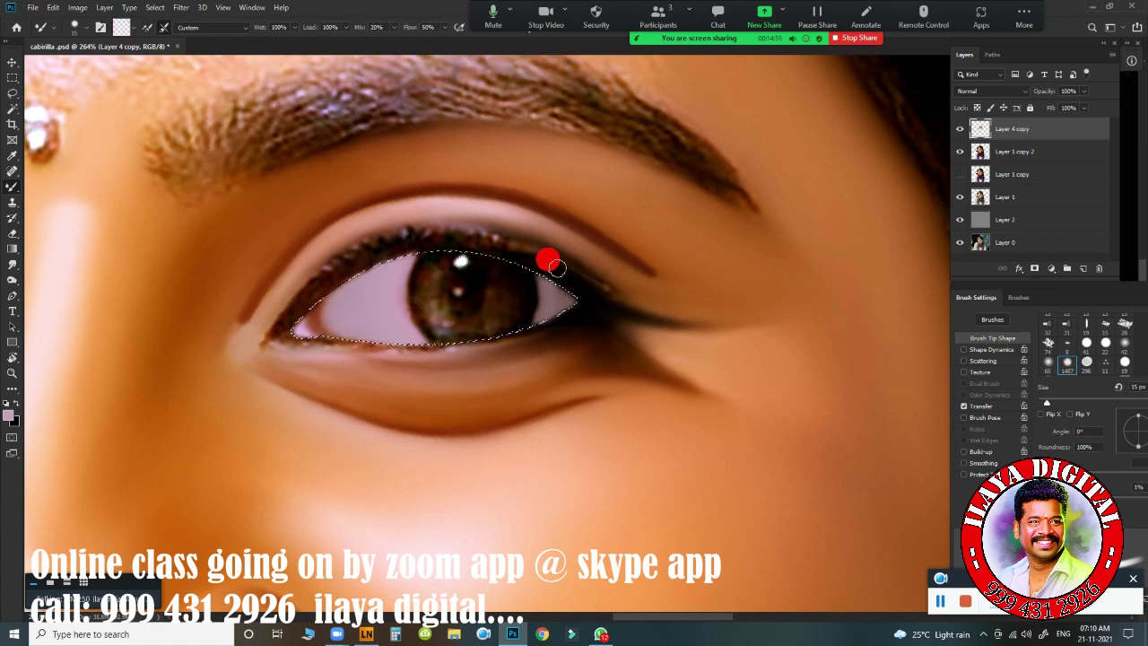
left_click_drag(525, 261, 447, 240)
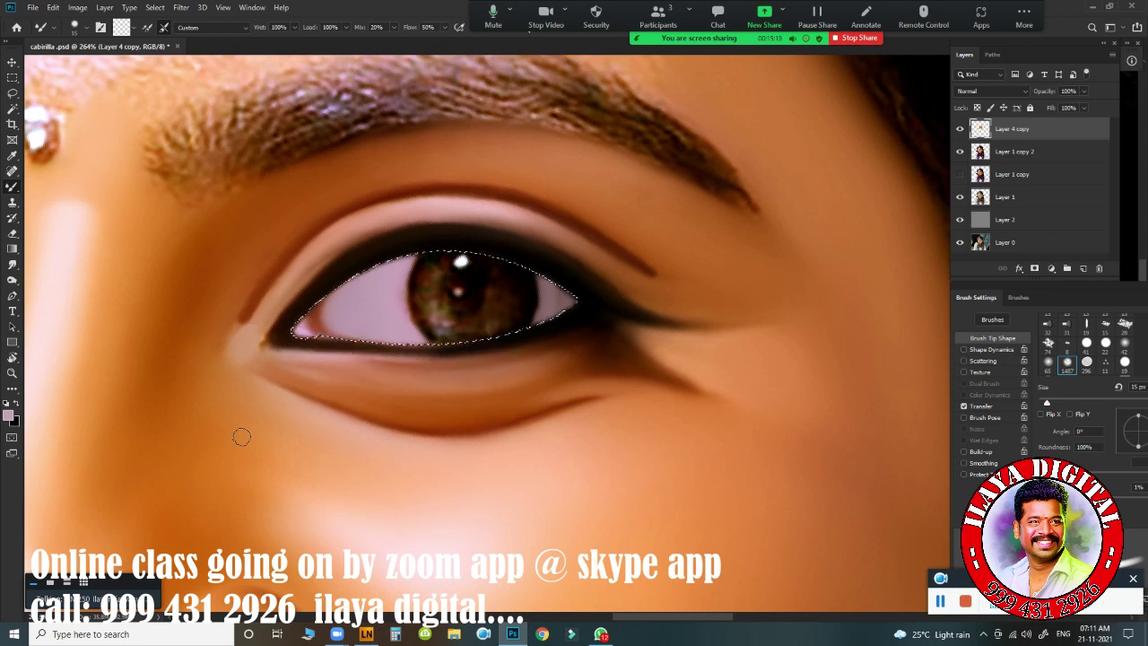
key("r")
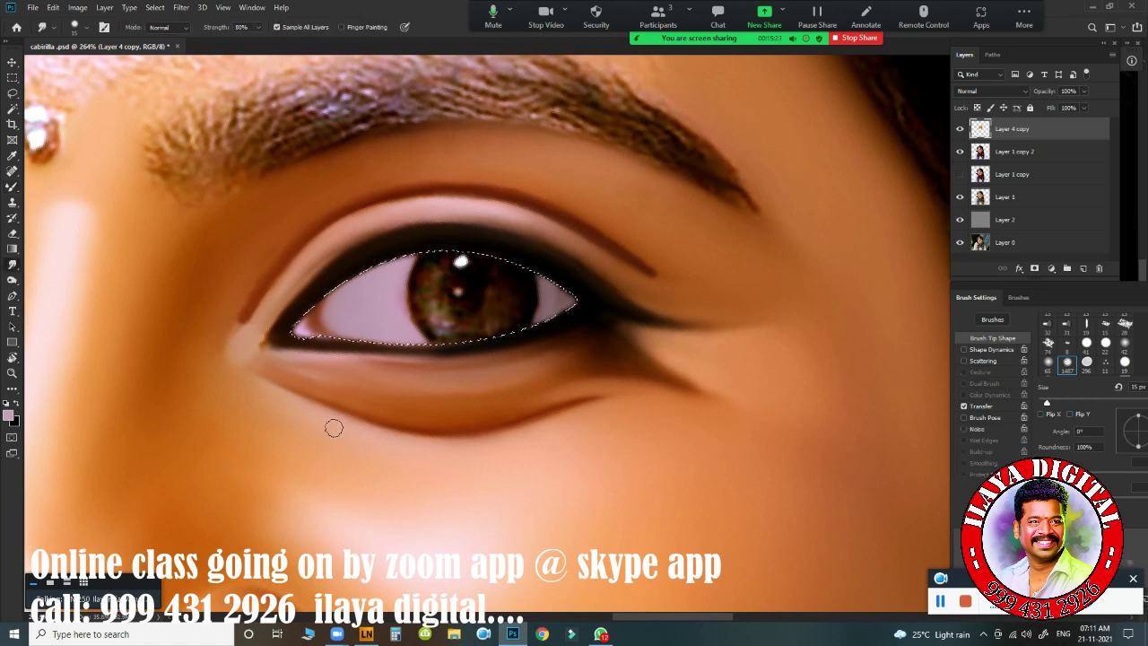
left_click_drag(252, 352, 242, 345)
Step: Try softening the dark shadow below the outer eye corner with a 30 px Smudge brush, and undo the smudging
key("bracketleft")
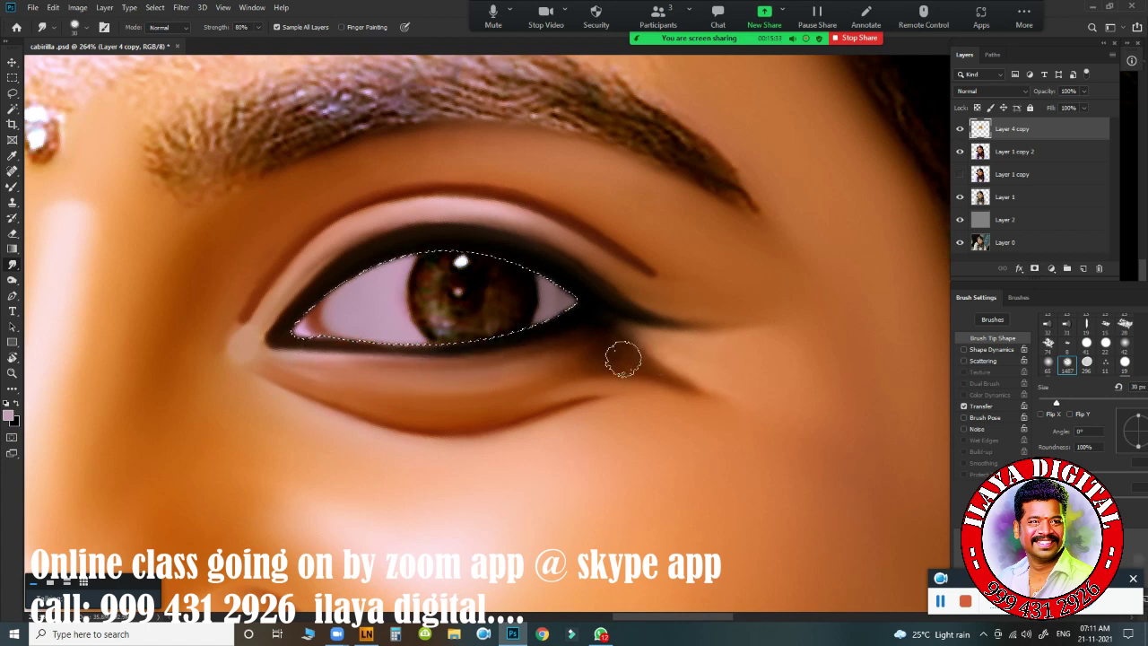
mouse_move(623, 359)
left_mouse_down()
mouse_move(641, 340)
mouse_move(715, 345)
mouse_move(560, 341)
mouse_move(749, 357)
mouse_move(651, 346)
mouse_move(652, 360)
left_mouse_up()
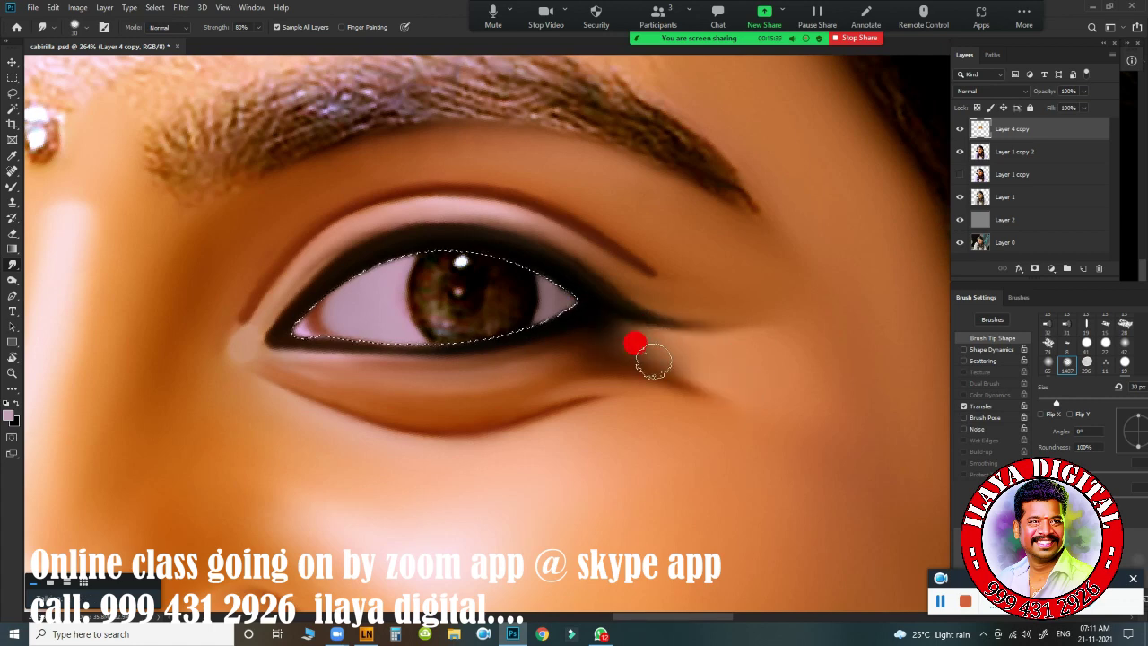
key("ctrl+space")
mouse_move(594, 469)
left_mouse_down()
mouse_move(461, 453)
mouse_move(561, 473)
left_mouse_up()
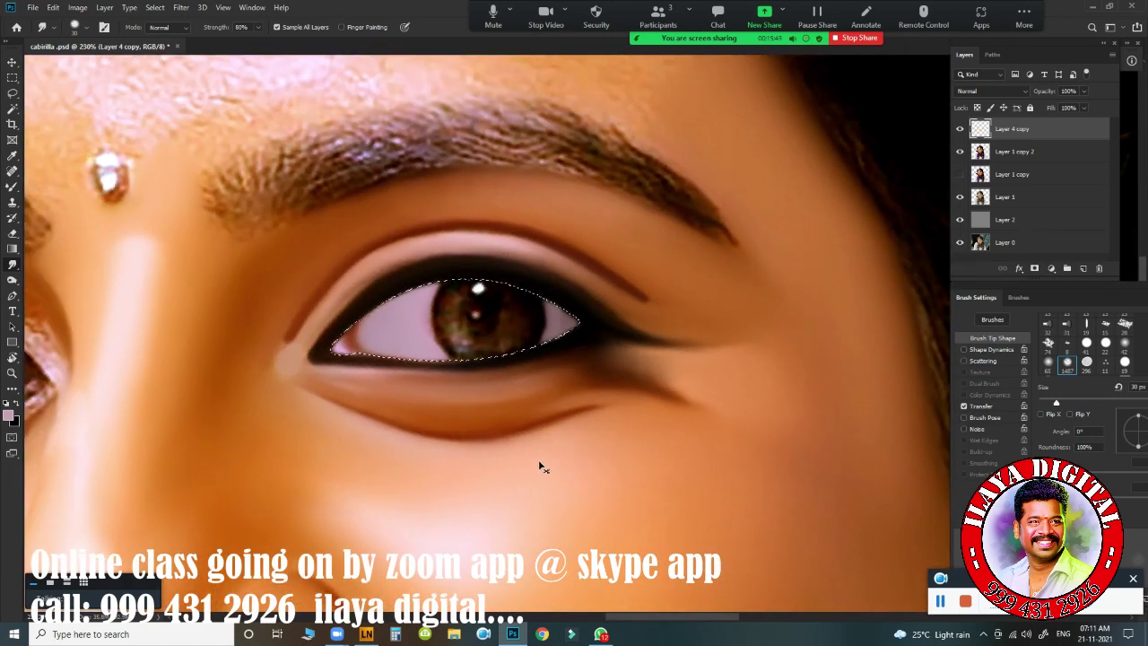
key("ctrl+z")
Step: Select the whole iris with a circular Elliptical Marquee selection and return to the Smudge tool
key("ctrl+space")
mouse_move(668, 454)
left_mouse_down()
mouse_move(578, 468)
mouse_move(597, 479)
mouse_move(738, 480)
mouse_move(730, 474)
left_mouse_up()
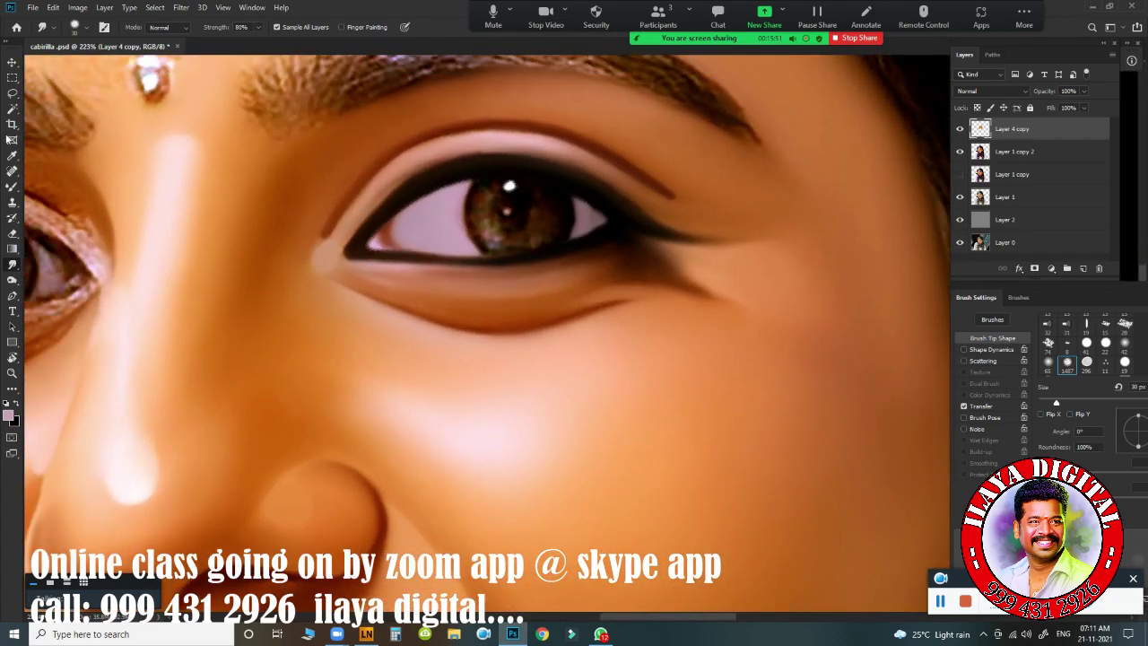
left_click(16, 79)
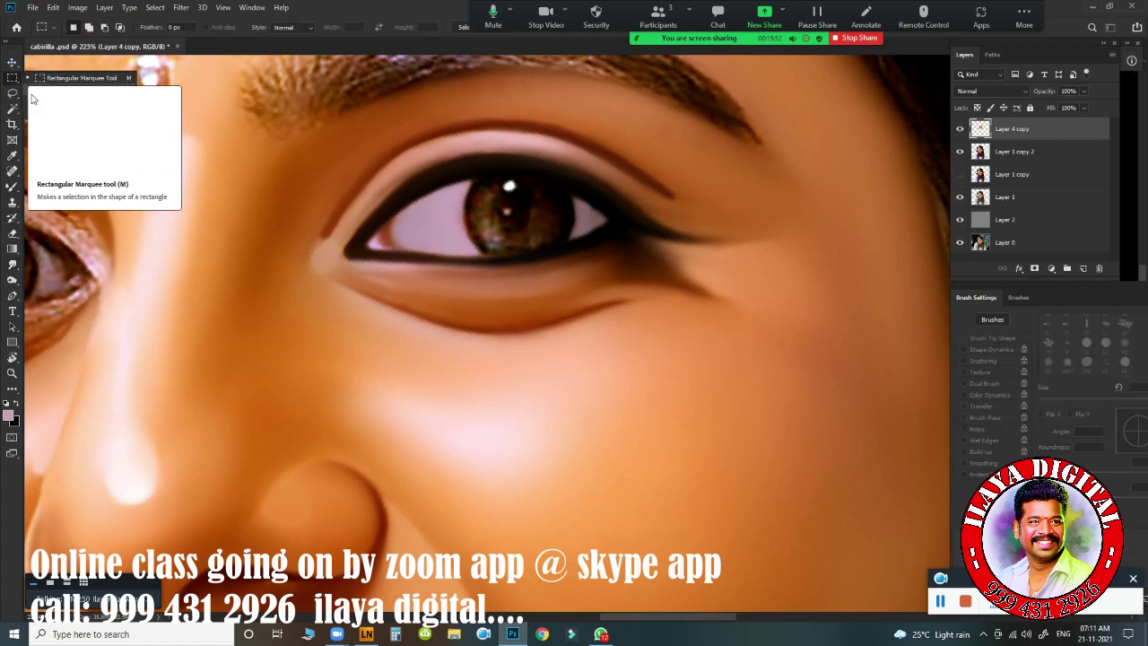
right_click(18, 80)
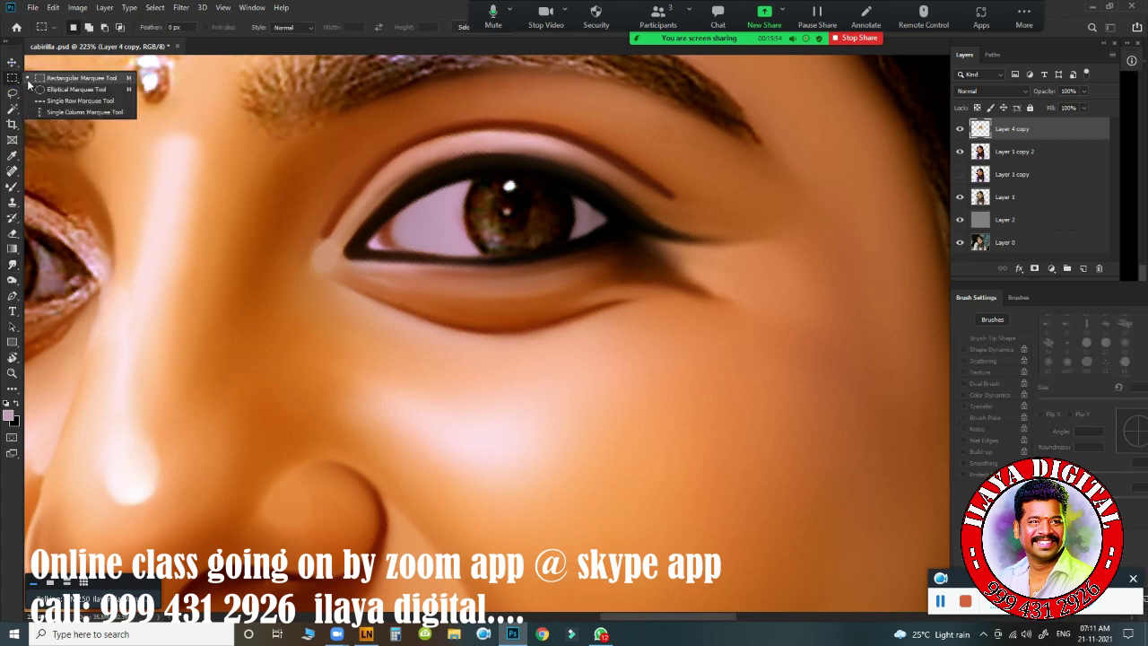
left_click(79, 90)
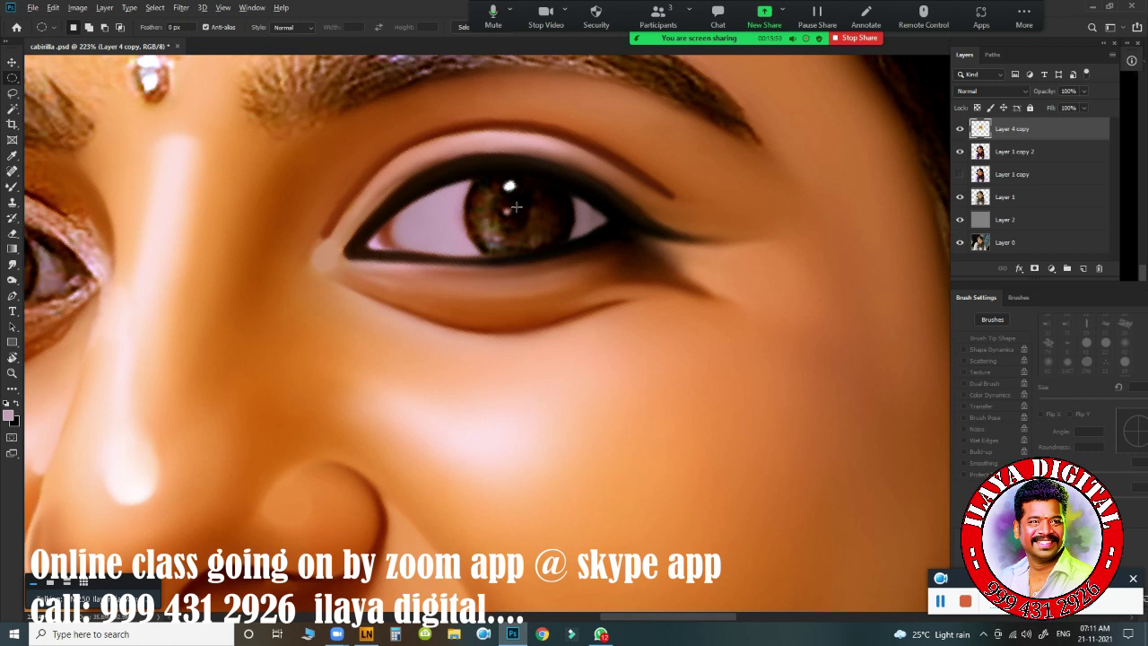
left_click_drag(515, 207, 574, 274)
left_click_drag(516, 208, 589, 267)
key("r")
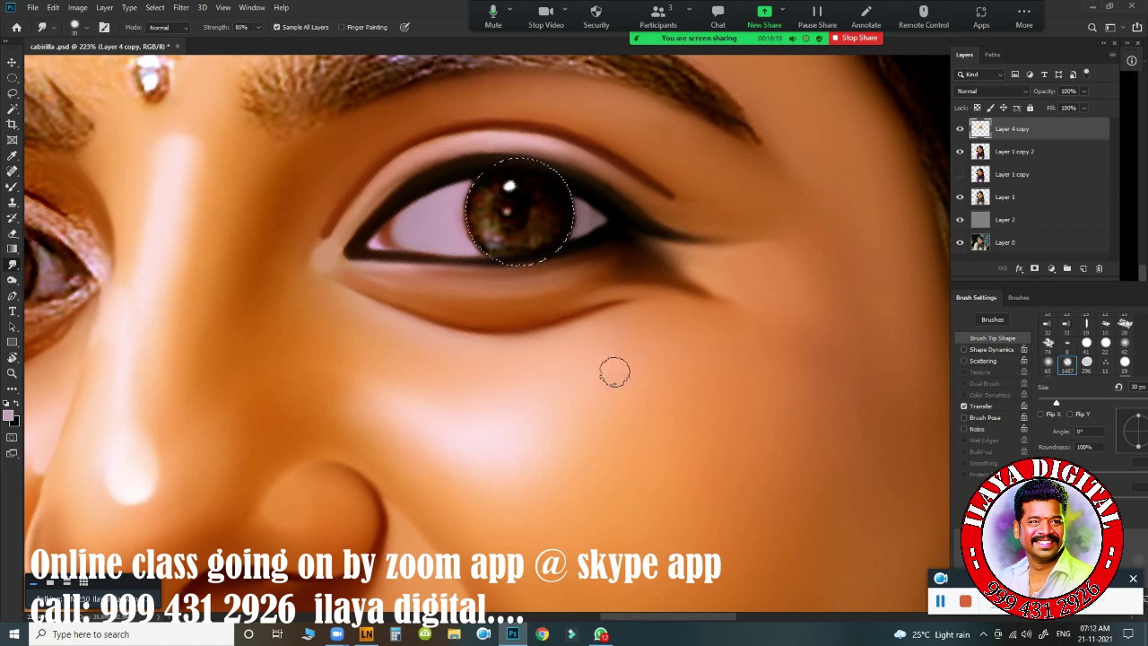
Step: Feather the iris selection by 2 pixels and smudge the iris inside it smooth, reducing the Smudge brush to 15 px
key("shift+F6")
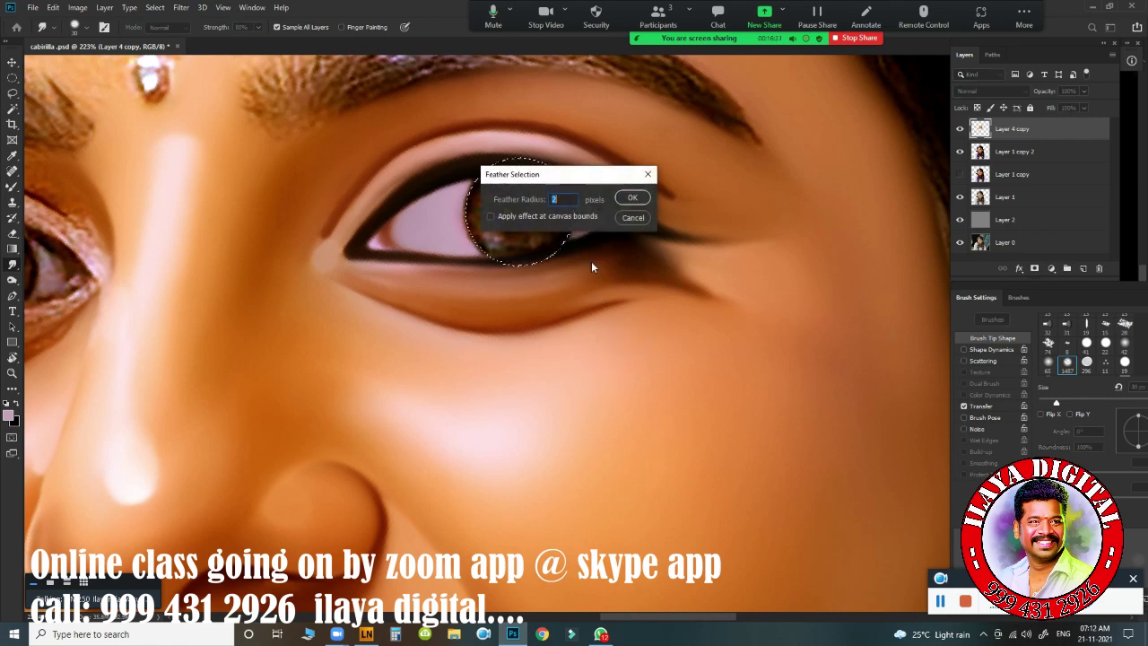
key("Return")
left_click(564, 320, "ctrl")
left_click_drag(522, 232, 533, 409)
key("bracketleft")
key("bracketleft")
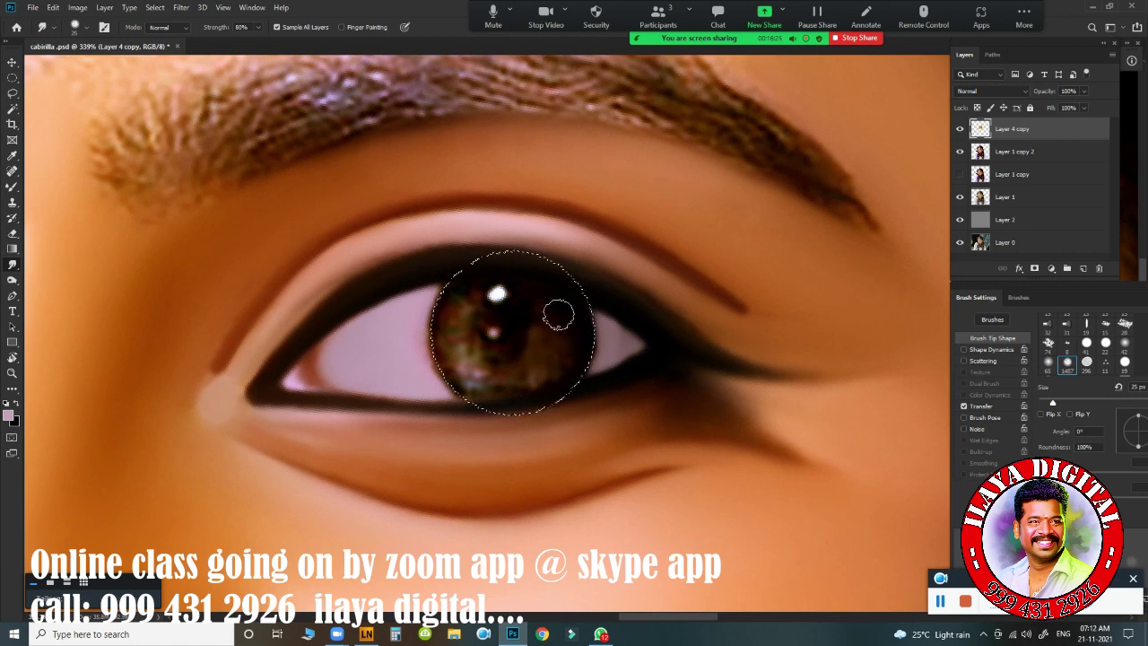
mouse_move(551, 302)
left_mouse_down()
mouse_move(520, 284)
mouse_move(540, 334)
mouse_move(519, 282)
mouse_move(528, 328)
mouse_move(546, 310)
mouse_move(535, 294)
mouse_move(547, 330)
mouse_move(544, 295)
mouse_move(550, 334)
mouse_move(571, 355)
left_mouse_up()
key("bracketright")
key("bracketright")
key("bracketleft")
key("bracketleft")
mouse_move(476, 303)
left_mouse_down()
mouse_move(441, 334)
mouse_move(450, 311)
mouse_move(440, 366)
left_mouse_up()
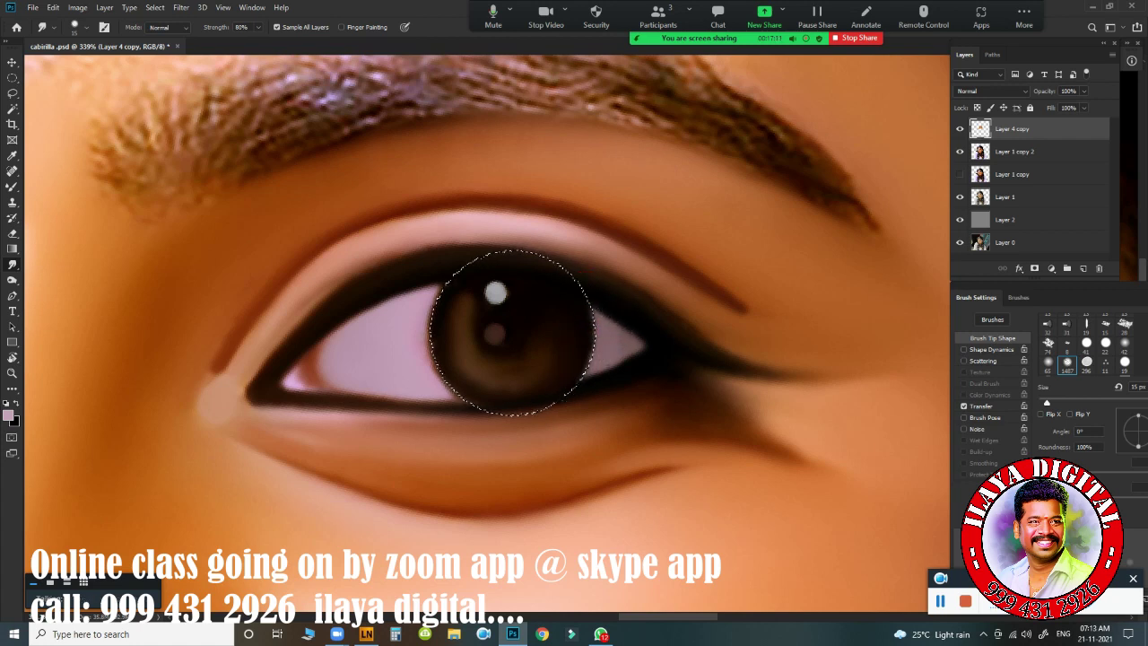
Step: Smooth the boundary between the iris and the inner eye white with a 20 px Smudge brush
left_click(637, 316)
key("]")
left_click(413, 289)
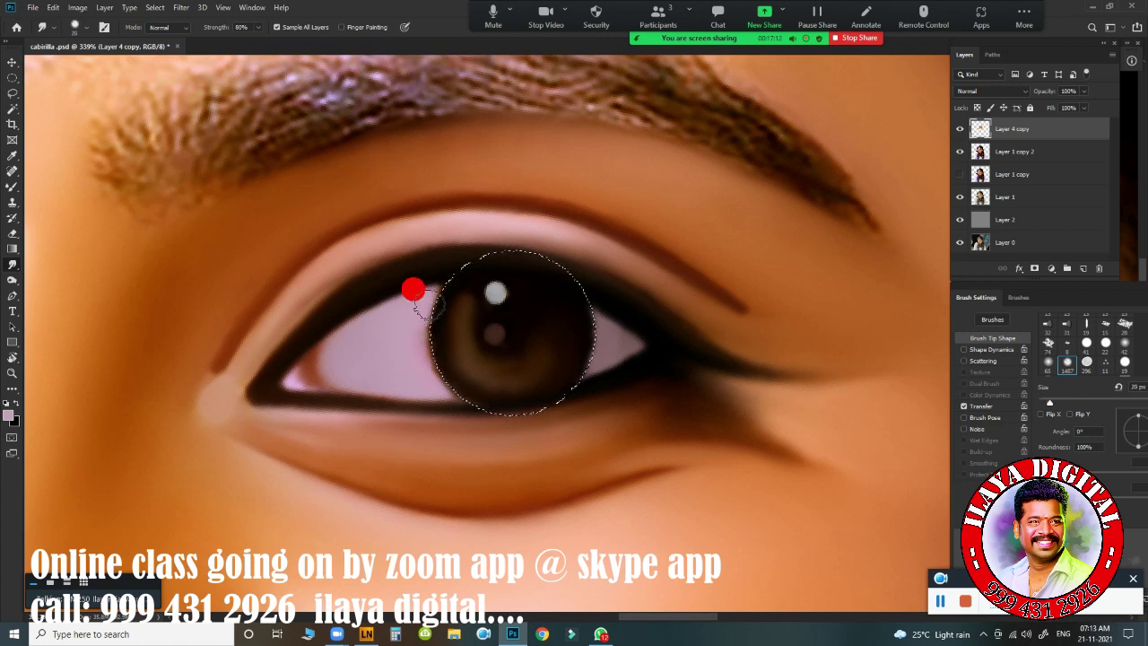
mouse_move(424, 304)
left_mouse_down()
mouse_move(448, 343)
mouse_move(413, 365)
mouse_move(444, 387)
left_mouse_up()
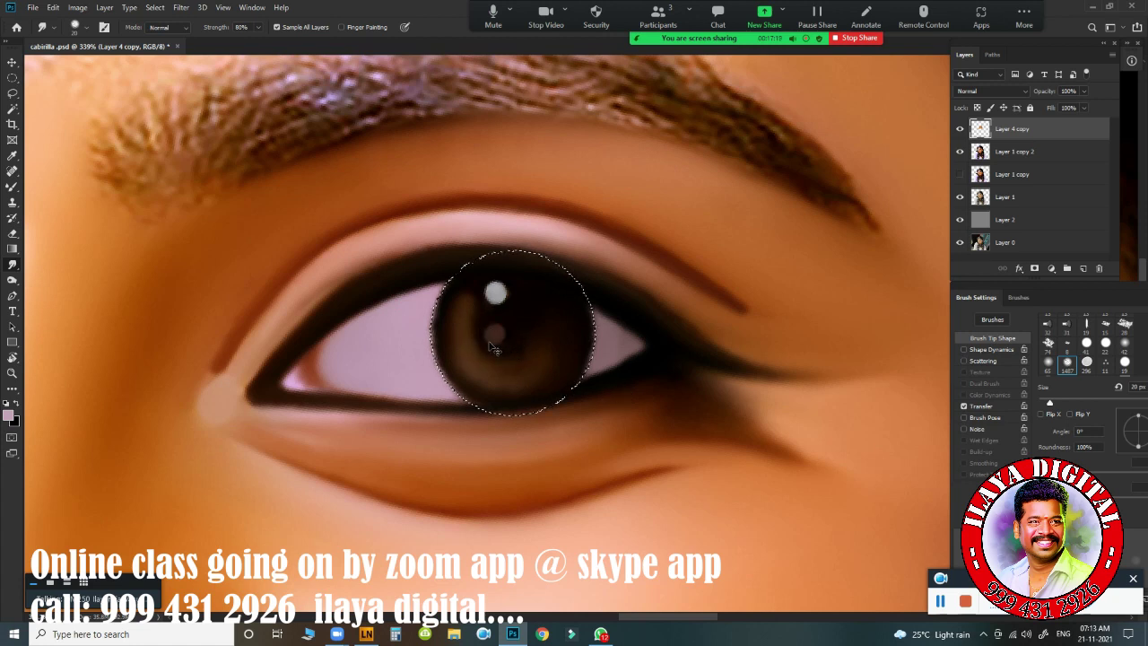
Step: Deselect the iris and blend the brown tones around the pupil and highlights with a 10 px Smudge brush
key("ctrl+d")
key("bracketleft")
mouse_move(473, 302)
left_mouse_down()
mouse_move(469, 348)
mouse_move(474, 328)
mouse_move(470, 348)
mouse_move(492, 367)
mouse_move(511, 364)
mouse_move(534, 328)
left_mouse_up()
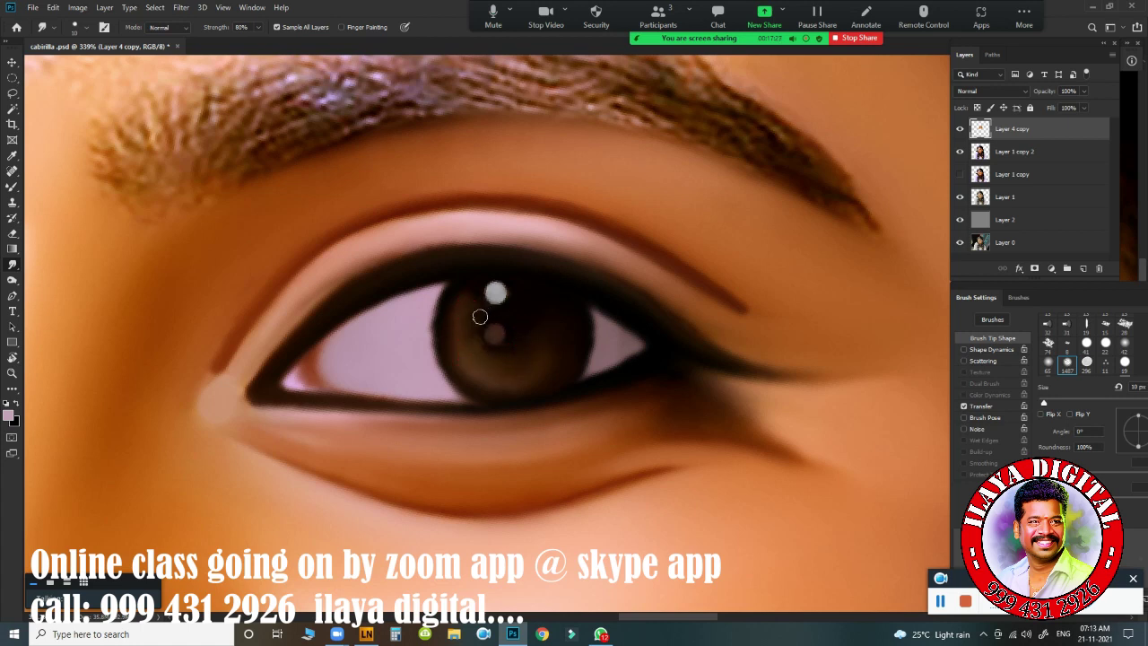
mouse_move(467, 314)
left_mouse_down()
mouse_move(473, 357)
mouse_move(462, 343)
mouse_move(476, 299)
left_mouse_up()
left_click_drag(523, 345, 530, 350)
Step: Smudge the skin between the eyebrows and around the forehead stone smooth, starting with a 15 px brush
left_click_drag(655, 438, 565, 437)
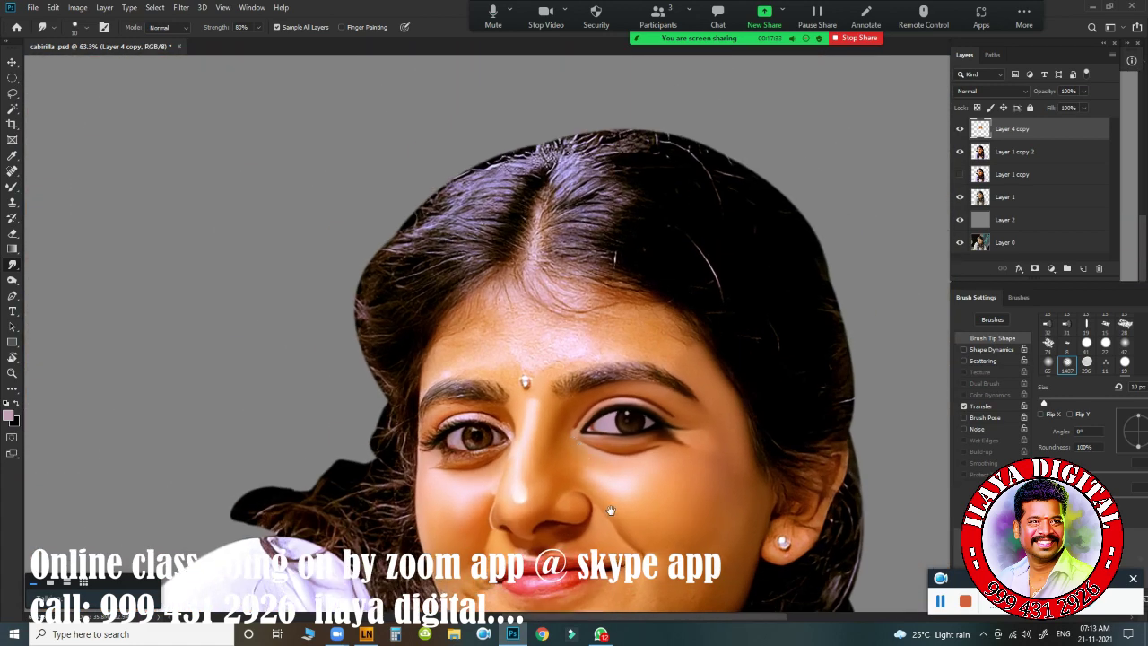
left_click_drag(724, 474, 764, 463)
left_click_drag(512, 252, 536, 306)
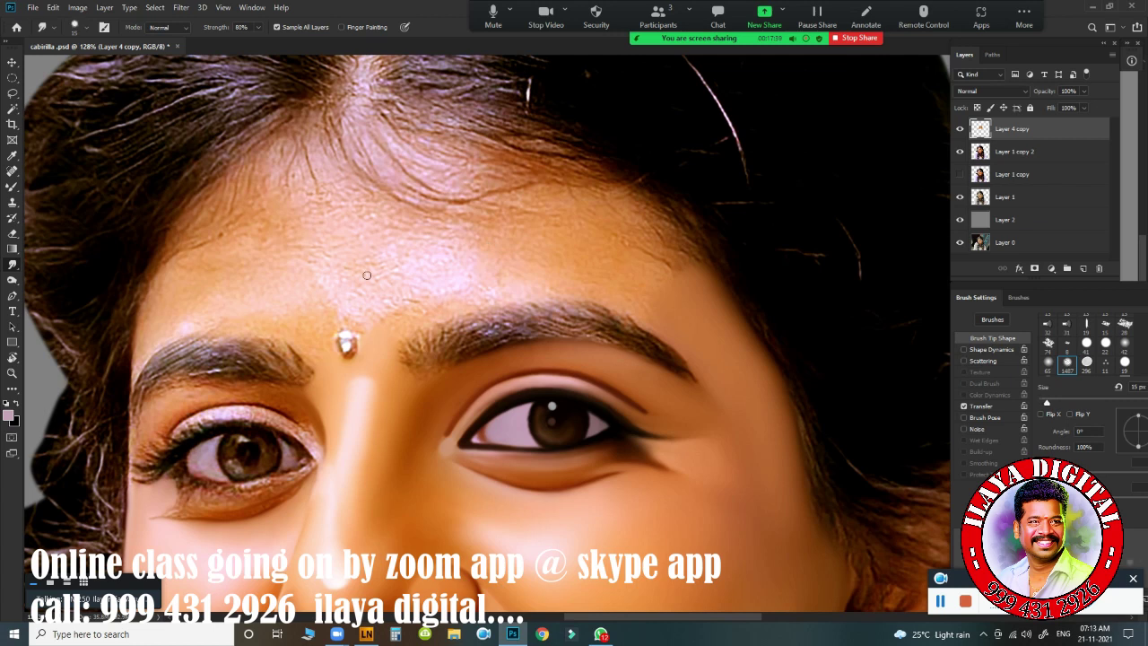
mouse_move(373, 295)
left_mouse_down()
mouse_move(374, 310)
mouse_move(385, 299)
mouse_move(320, 304)
mouse_move(315, 350)
mouse_move(335, 328)
mouse_move(336, 371)
mouse_move(358, 369)
mouse_move(331, 350)
mouse_move(346, 348)
left_mouse_up()
key("[")
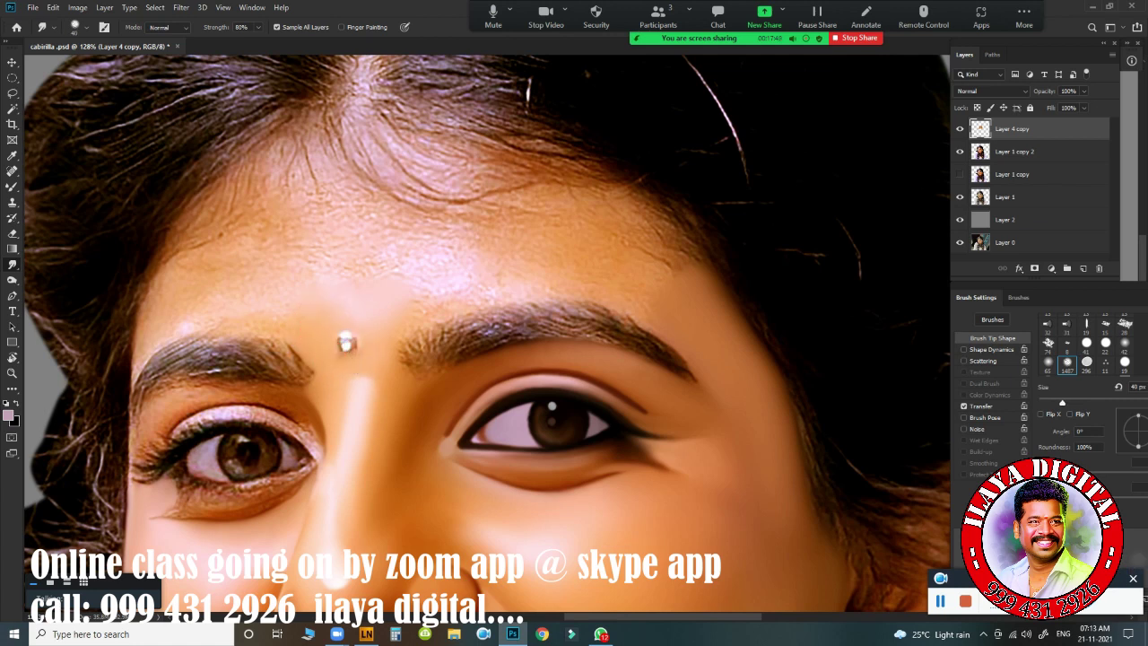
Step: Smudge the central and upper forehead smooth, removing the fine stray hairs, with the brush enlarged up to 150 px
key("]")
left_click_drag(366, 231, 399, 222)
key("bracketright")
mouse_move(326, 240)
left_mouse_down()
mouse_move(343, 265)
mouse_move(367, 250)
mouse_move(448, 240)
mouse_move(421, 274)
mouse_move(426, 287)
mouse_move(534, 266)
left_mouse_up()
mouse_move(506, 220)
left_mouse_down()
mouse_move(505, 230)
mouse_move(570, 209)
mouse_move(642, 229)
mouse_move(667, 251)
mouse_move(640, 277)
mouse_move(581, 267)
left_mouse_up()
mouse_move(466, 188)
left_mouse_down()
mouse_move(563, 185)
mouse_move(470, 138)
mouse_move(450, 147)
mouse_move(499, 146)
mouse_move(552, 176)
mouse_move(565, 171)
mouse_move(363, 157)
left_mouse_up()
key("bracketright")
mouse_move(305, 188)
left_mouse_down()
mouse_move(333, 172)
mouse_move(400, 207)
left_mouse_up()
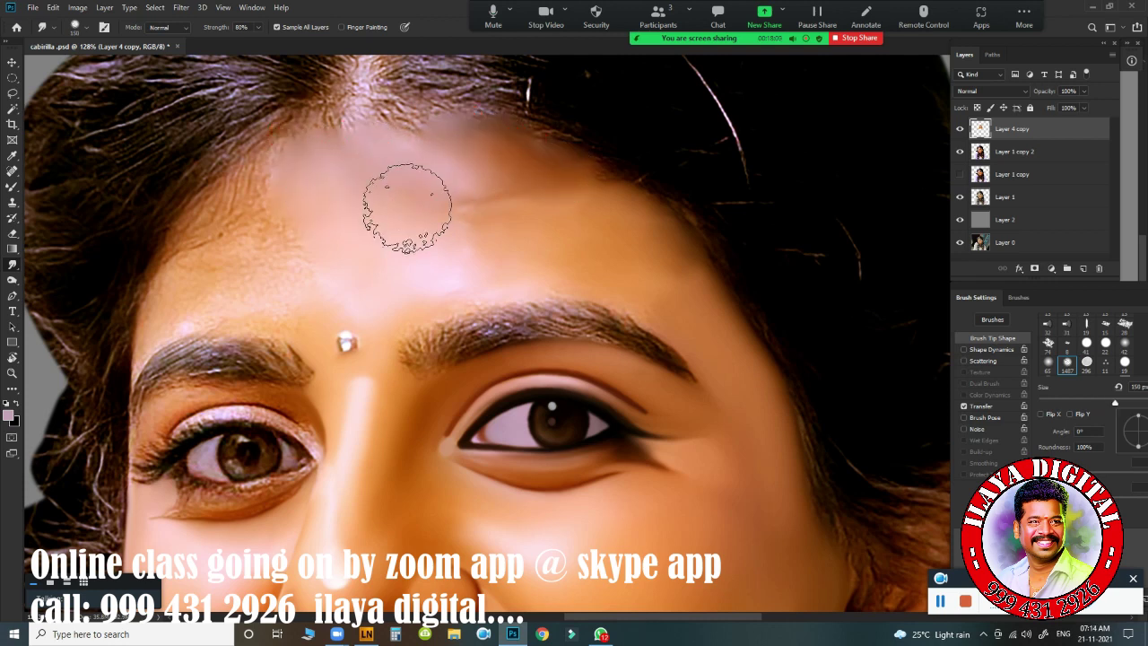
Step: Smudge the left side of the forehead smooth with a 125 px brush, using a smaller brush along its hairline
left_click(244, 245)
key("bracketleft")
mouse_move(245, 245)
left_mouse_down()
mouse_move(223, 280)
mouse_move(230, 290)
mouse_move(249, 301)
mouse_move(285, 278)
left_mouse_up()
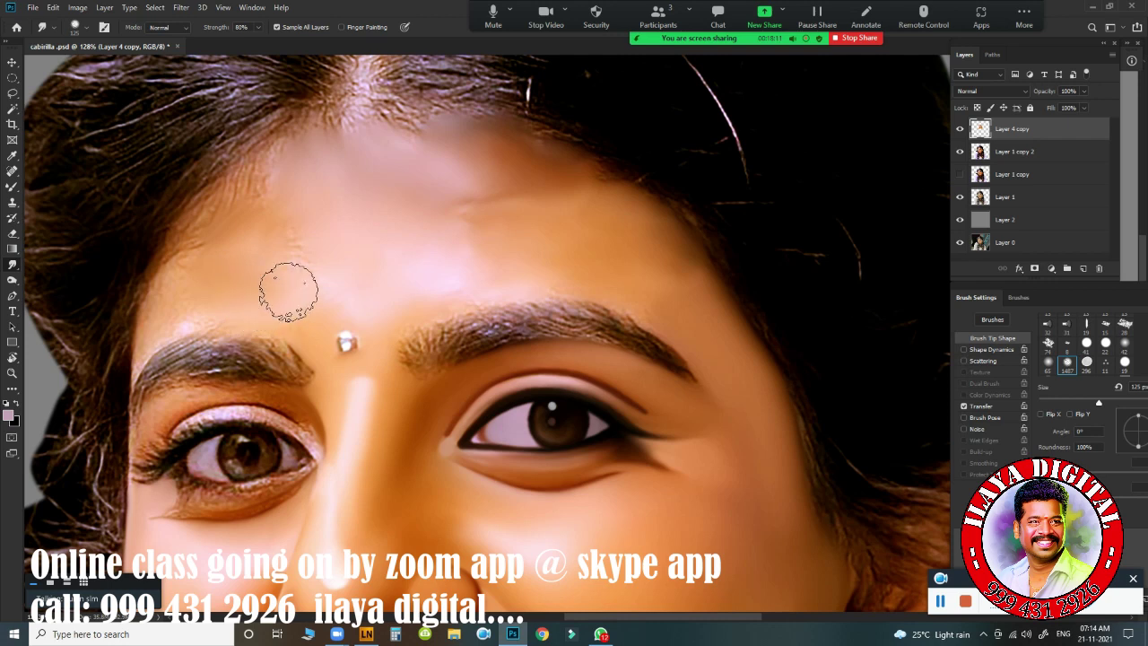
key("bracketleft")
key("bracketleft")
key("bracketleft")
mouse_move(161, 305)
left_mouse_down()
mouse_move(149, 277)
mouse_move(174, 217)
mouse_move(200, 189)
mouse_move(215, 193)
left_mouse_up()
Step: Blend the upper right forehead into the hairline with an 80 to 90 px Smudge brush
key("bracketright")
key("bracketright")
key("bracketright")
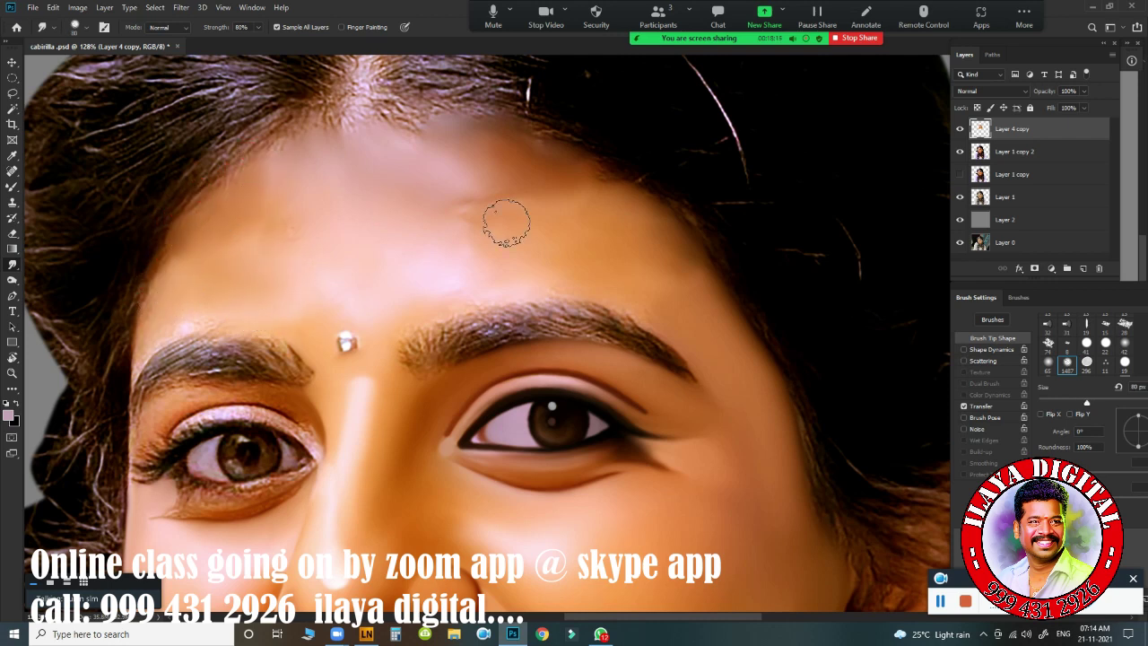
mouse_move(464, 213)
left_mouse_down()
mouse_move(494, 179)
mouse_move(332, 154)
mouse_move(365, 134)
mouse_move(480, 140)
mouse_move(427, 128)
mouse_move(569, 170)
mouse_move(554, 152)
mouse_move(446, 135)
mouse_move(556, 165)
left_mouse_up()
key("[")
mouse_move(628, 208)
left_mouse_down()
mouse_move(603, 195)
mouse_move(657, 226)
left_mouse_up()
left_click_drag(664, 243, 665, 269)
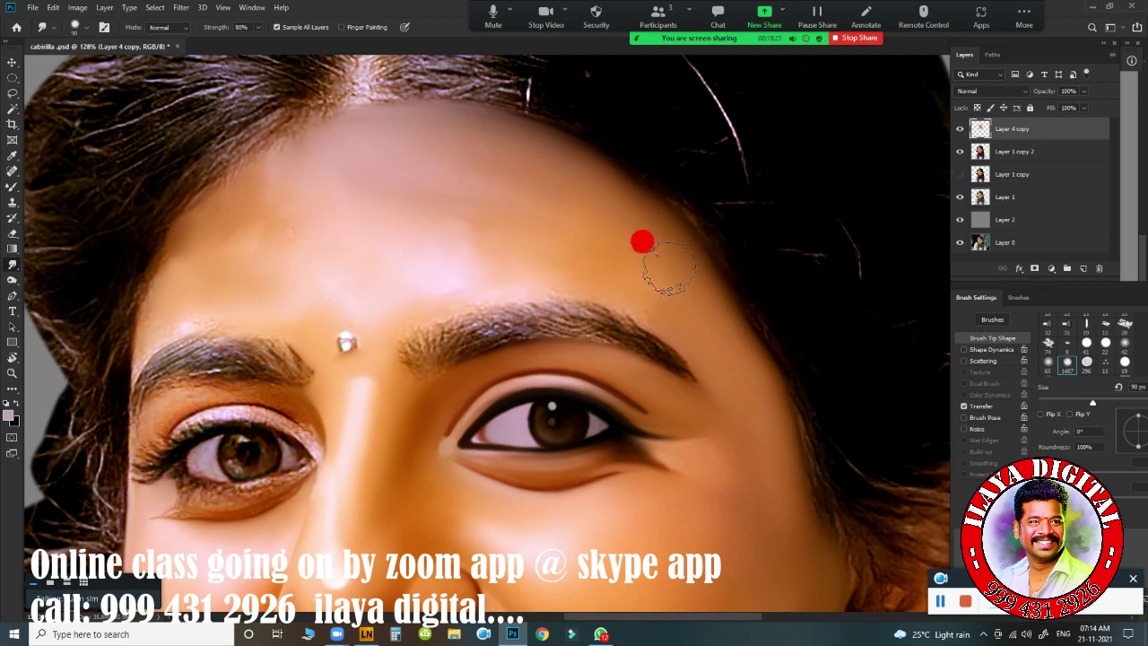
Step: Soften the hairline along the right temple and smooth the adjoining skin with a 70 px Smudge brush
key("bracketleft")
key("bracketleft")
mouse_move(666, 179)
left_mouse_down()
mouse_move(731, 247)
mouse_move(660, 173)
mouse_move(735, 264)
left_mouse_up()
mouse_move(702, 211)
left_mouse_down()
mouse_move(791, 355)
mouse_move(676, 193)
mouse_move(801, 371)
left_mouse_up()
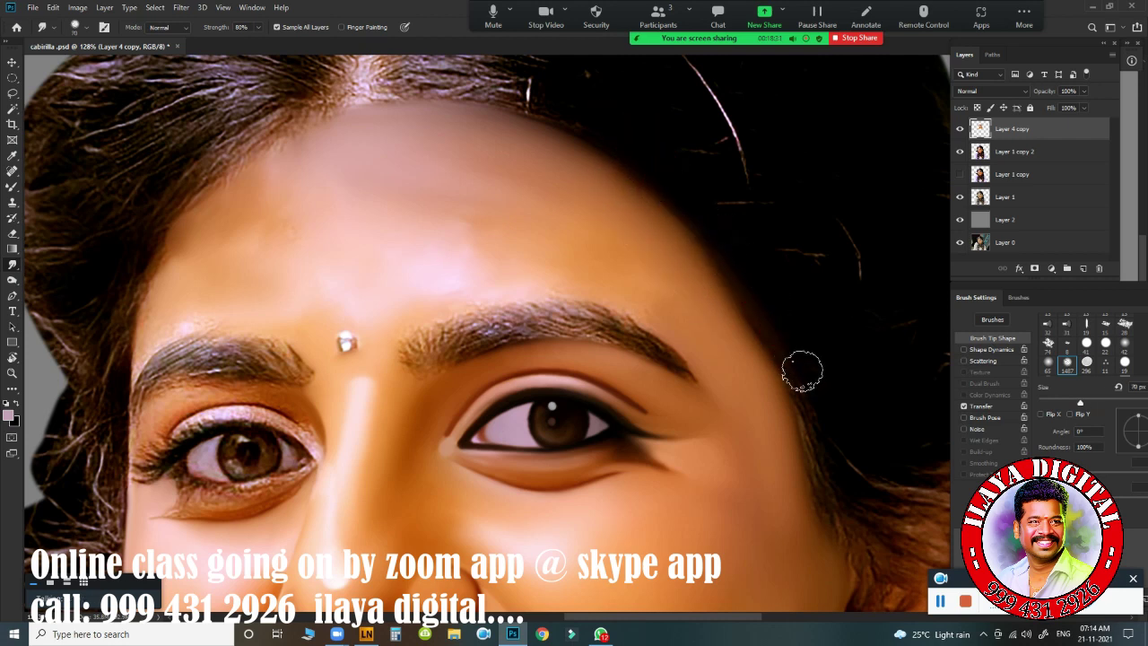
mouse_move(716, 260)
left_mouse_down()
mouse_move(802, 374)
mouse_move(772, 317)
mouse_move(803, 382)
mouse_move(682, 225)
mouse_move(562, 121)
mouse_move(709, 197)
mouse_move(776, 368)
mouse_move(745, 353)
mouse_move(644, 223)
mouse_move(720, 314)
mouse_move(653, 219)
mouse_move(741, 354)
mouse_move(715, 300)
mouse_move(759, 384)
left_mouse_up()
Step: Smudge the skin above the right eyebrow and along its upper edge smooth with a 90 px brush
key("bracketright")
mouse_move(631, 277)
left_mouse_down()
mouse_move(597, 278)
mouse_move(682, 328)
mouse_move(619, 276)
mouse_move(717, 344)
mouse_move(698, 316)
left_mouse_up()
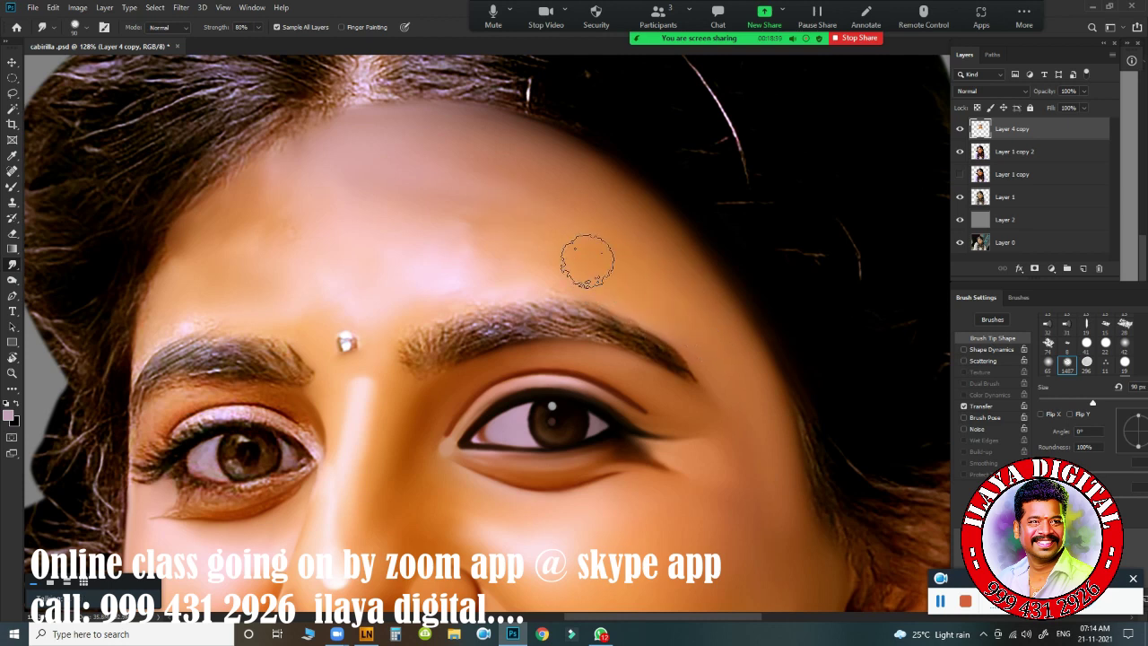
mouse_move(413, 288)
left_mouse_down()
mouse_move(385, 339)
mouse_move(395, 377)
mouse_move(391, 330)
mouse_move(475, 293)
mouse_move(602, 286)
mouse_move(486, 294)
mouse_move(622, 297)
mouse_move(556, 284)
mouse_move(643, 302)
left_mouse_up()
Step: Even out the highlight and skin tones in the centre of the forehead with a 175 px Smudge brush
key("bracketright")
key("bracketright")
key("bracketright")
key("bracketright")
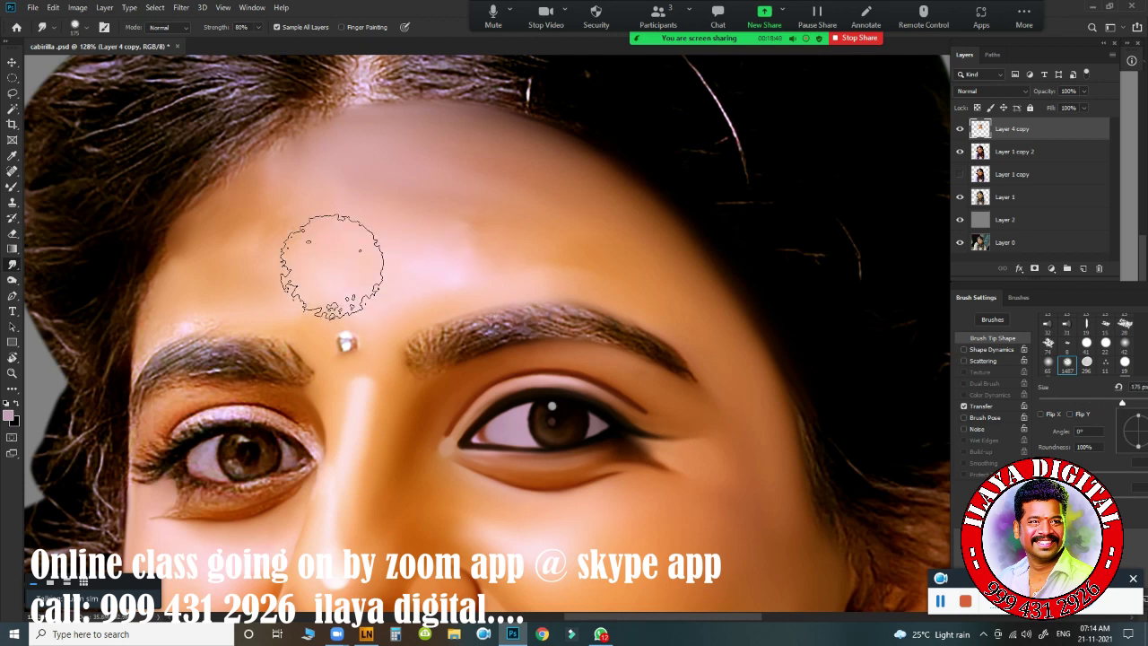
mouse_move(328, 243)
left_mouse_down()
mouse_move(423, 243)
mouse_move(367, 231)
mouse_move(489, 213)
mouse_move(457, 198)
mouse_move(497, 186)
mouse_move(531, 222)
mouse_move(591, 240)
mouse_move(344, 247)
left_mouse_up()
Step: Blend the left edge of the forehead beside the left eyebrow into the hair with a 30 px Smudge brush
key("bracketleft")
key("bracketleft")
key("bracketleft")
key("bracketleft")
key("bracketleft")
key("bracketleft")
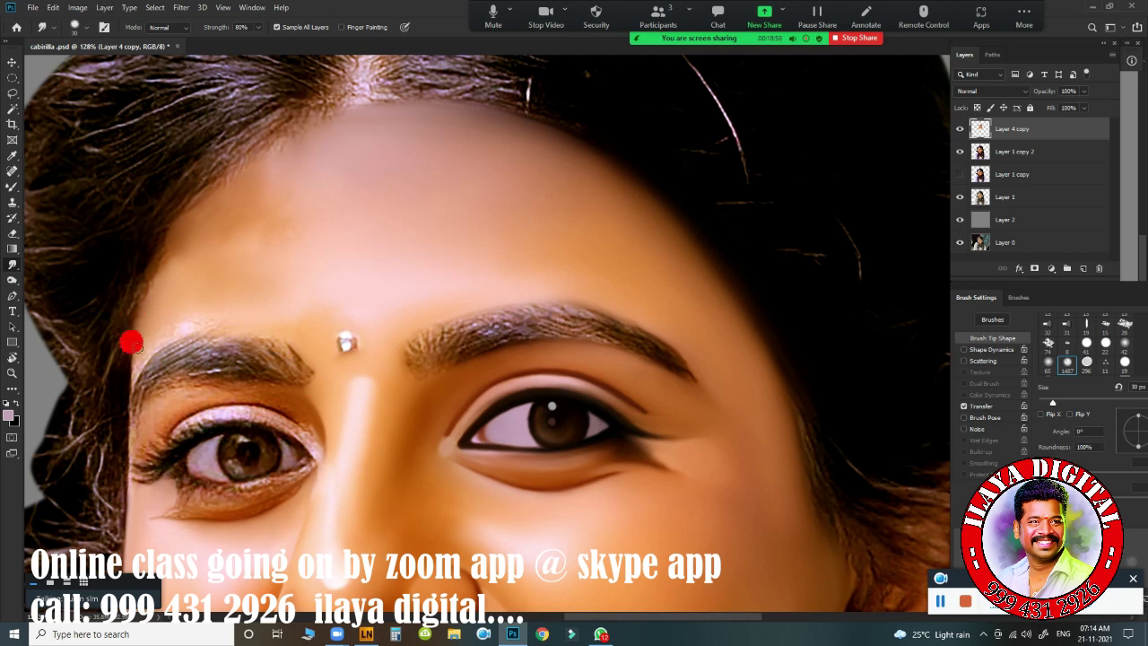
left_click_drag(131, 340, 144, 343)
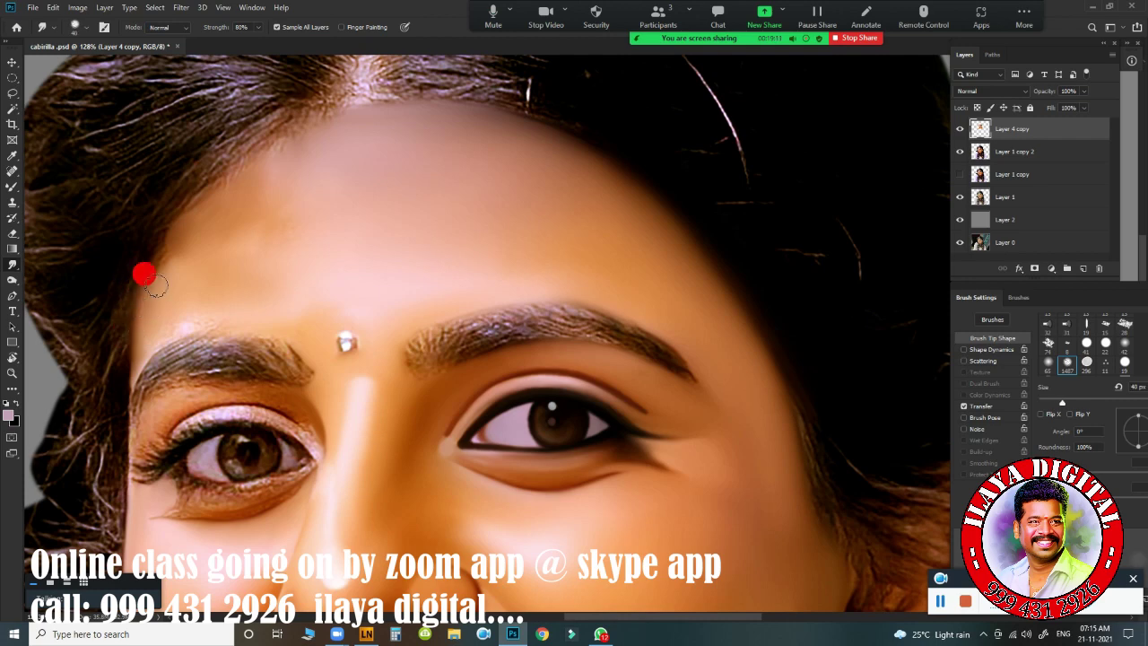
Step: Smudge the left hairline and the skin above the left eyebrow smooth, beginning with a 45 px brush
mouse_move(157, 285)
left_mouse_down()
mouse_move(171, 238)
mouse_move(499, 282)
left_mouse_up()
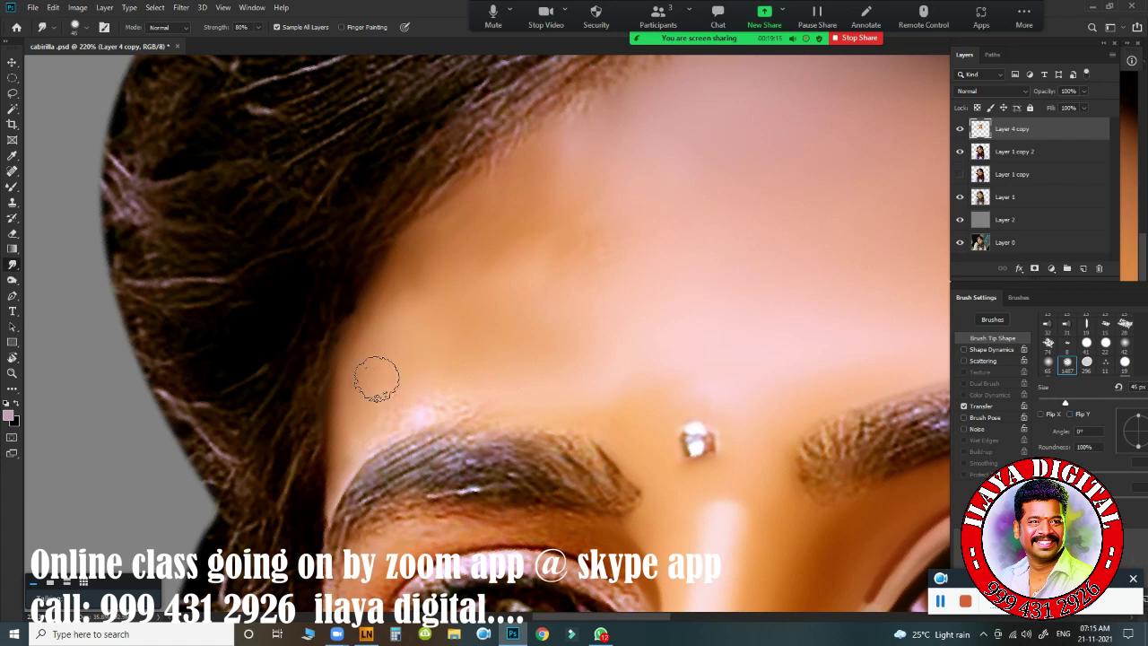
mouse_move(377, 377)
left_mouse_down()
mouse_move(398, 302)
mouse_move(371, 349)
mouse_move(373, 328)
mouse_move(429, 235)
mouse_move(374, 329)
mouse_move(390, 273)
mouse_move(380, 273)
mouse_move(387, 279)
mouse_move(509, 154)
left_mouse_up()
mouse_move(402, 296)
left_mouse_down()
mouse_move(369, 414)
mouse_move(462, 388)
mouse_move(498, 392)
mouse_move(448, 401)
mouse_move(538, 410)
mouse_move(422, 412)
mouse_move(563, 404)
mouse_move(605, 424)
mouse_move(519, 408)
mouse_move(593, 422)
mouse_move(523, 401)
mouse_move(660, 384)
left_mouse_up()
key("]")
left_click(559, 340)
key("]")
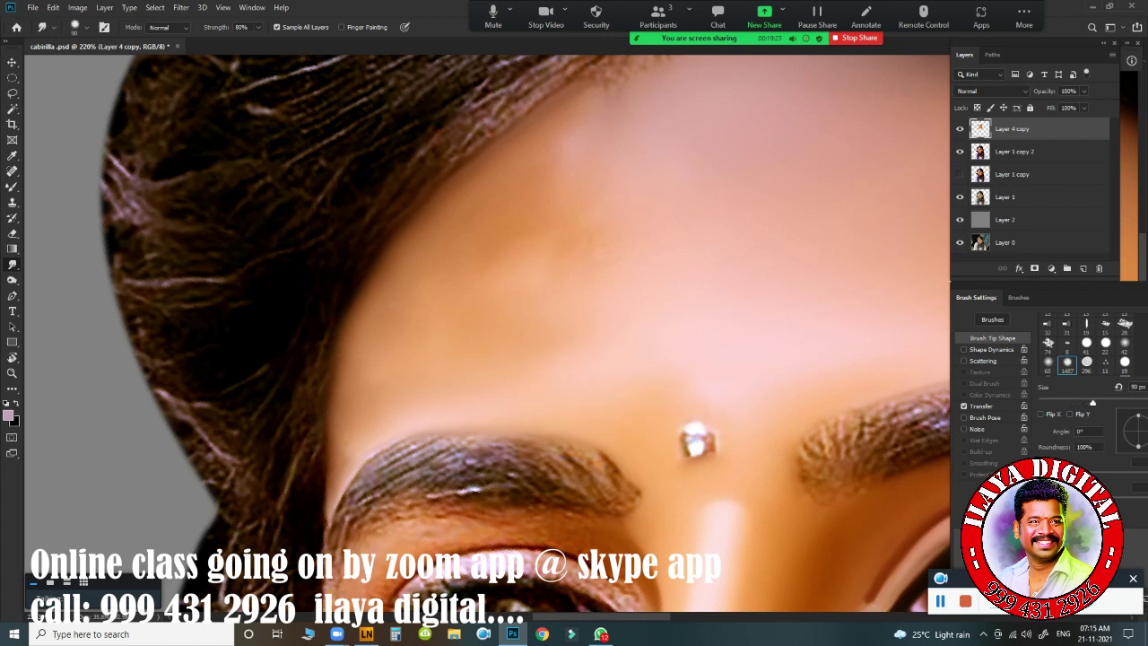
Step: Refine the face edge beside the left eyebrow and up along the hairline, reducing the Smudge brush to 10 px
key("[")
key("[")
key("[")
mouse_move(321, 449)
left_mouse_down()
mouse_move(351, 344)
mouse_move(332, 463)
mouse_move(337, 431)
left_mouse_up()
key("[")
left_click_drag(313, 503, 327, 482)
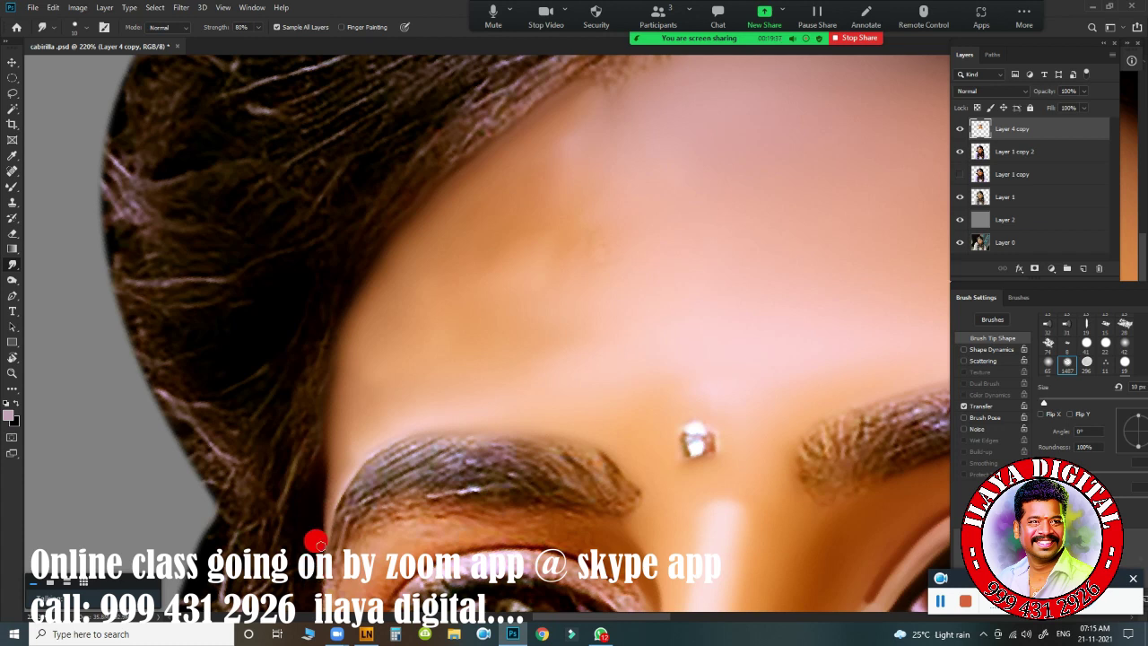
mouse_move(336, 432)
left_mouse_down()
mouse_move(364, 318)
mouse_move(350, 363)
mouse_move(383, 277)
mouse_move(368, 322)
mouse_move(418, 227)
mouse_move(460, 206)
mouse_move(503, 159)
left_mouse_up()
Step: Blend the remaining uneven patches on the left forehead with the Smudge brush enlarged up to 125 px
key("bracketright")
key("bracketright")
key("bracketright")
key("bracketright")
key("bracketright")
mouse_move(526, 198)
left_mouse_down()
mouse_move(562, 157)
mouse_move(623, 149)
mouse_move(544, 260)
mouse_move(467, 323)
mouse_move(512, 337)
mouse_move(491, 345)
mouse_move(569, 333)
mouse_move(595, 296)
mouse_move(564, 311)
mouse_move(574, 215)
mouse_move(459, 343)
mouse_move(551, 320)
mouse_move(565, 230)
mouse_move(542, 273)
mouse_move(552, 251)
mouse_move(564, 320)
mouse_move(635, 320)
mouse_move(565, 291)
mouse_move(384, 419)
left_mouse_up()
key("bracketright")
mouse_move(265, 287)
left_mouse_down()
mouse_move(254, 261)
mouse_move(347, 227)
mouse_move(274, 243)
mouse_move(389, 225)
mouse_move(370, 210)
mouse_move(433, 212)
mouse_move(393, 206)
mouse_move(392, 220)
mouse_move(300, 238)
left_mouse_up()
Step: Smudge the tail and middle of the right eyebrow into a smooth painted shape with a 25 px brush
left_click_drag(619, 405, 561, 212)
left_click_drag(549, 363, 607, 376)
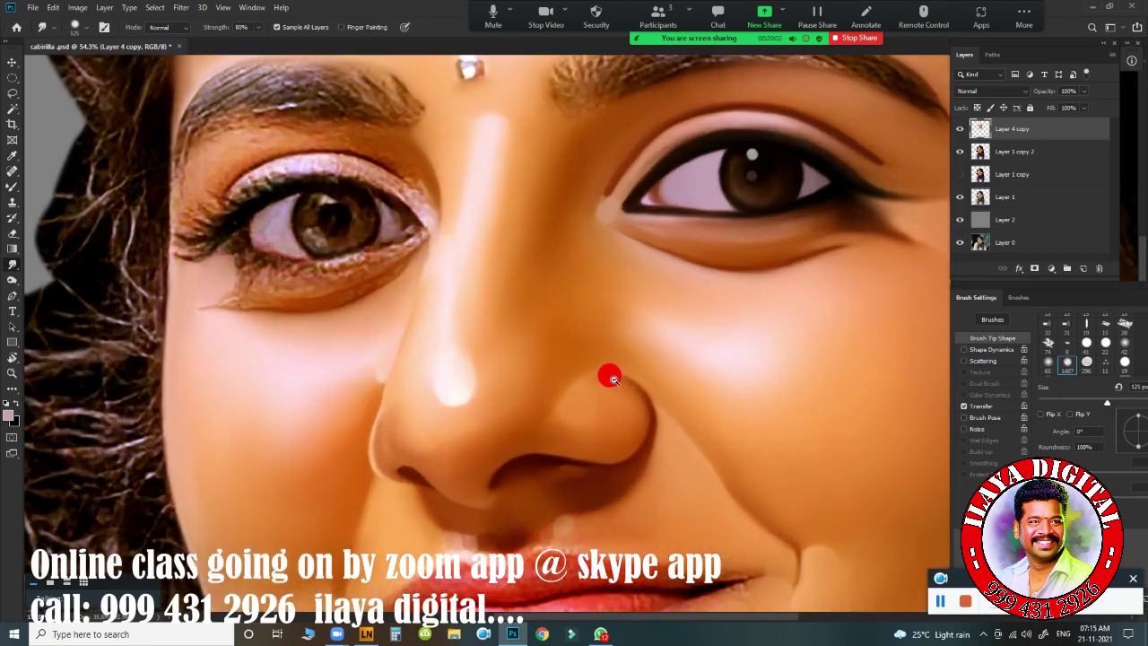
left_click_drag(589, 275, 388, 446)
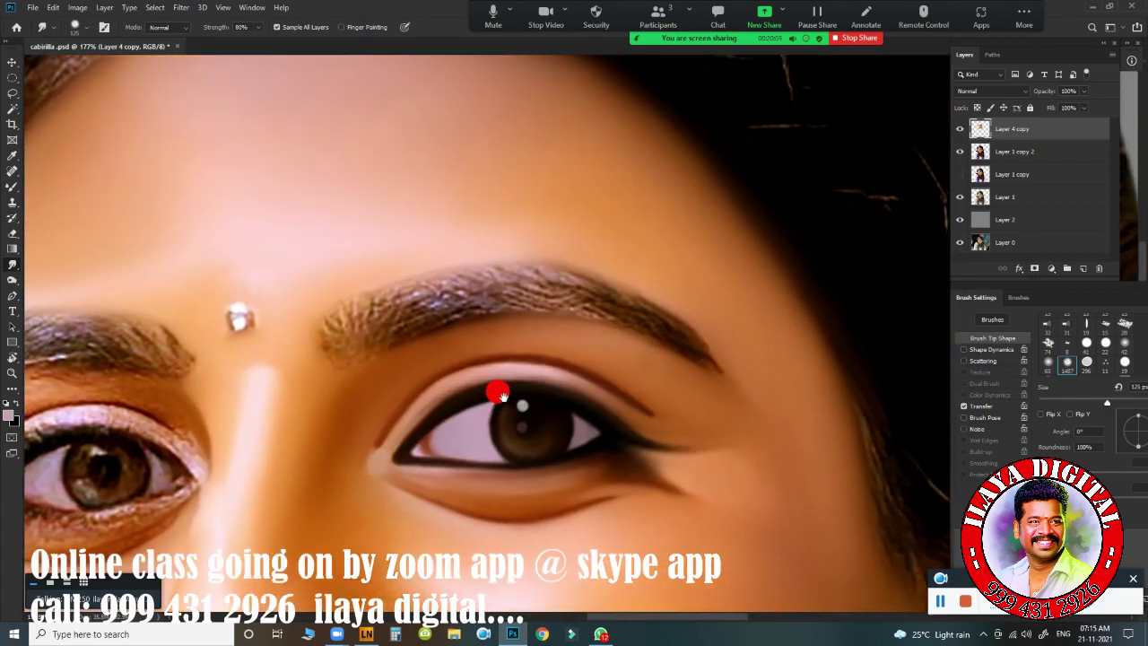
left_click_drag(529, 348, 494, 389)
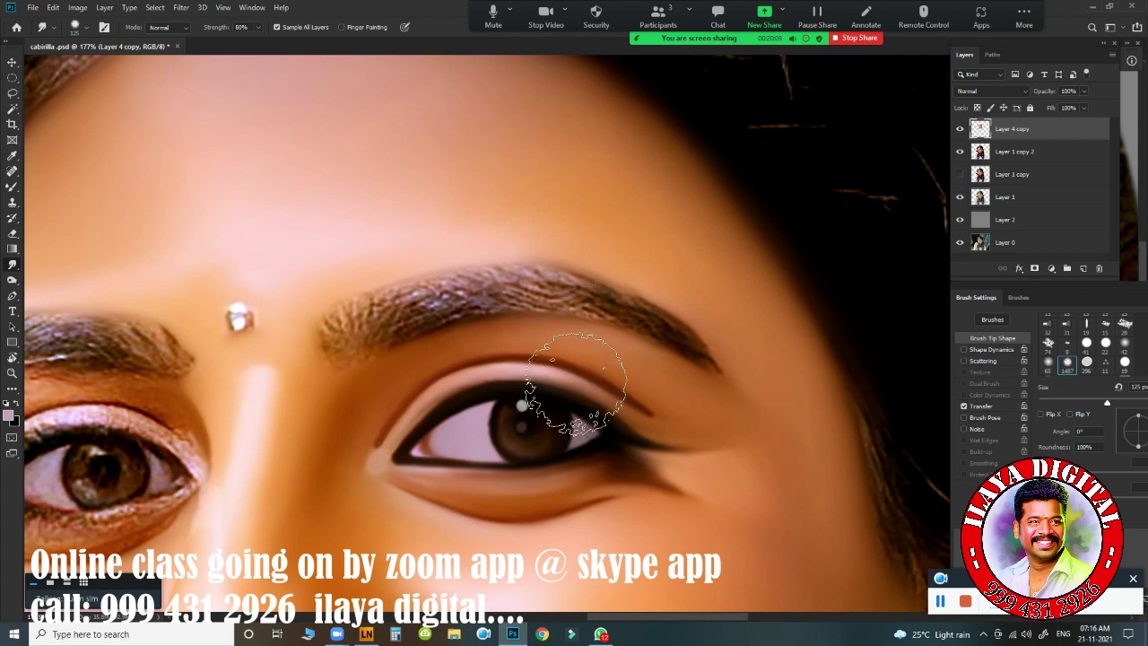
key("bracketleft")
key("bracketleft")
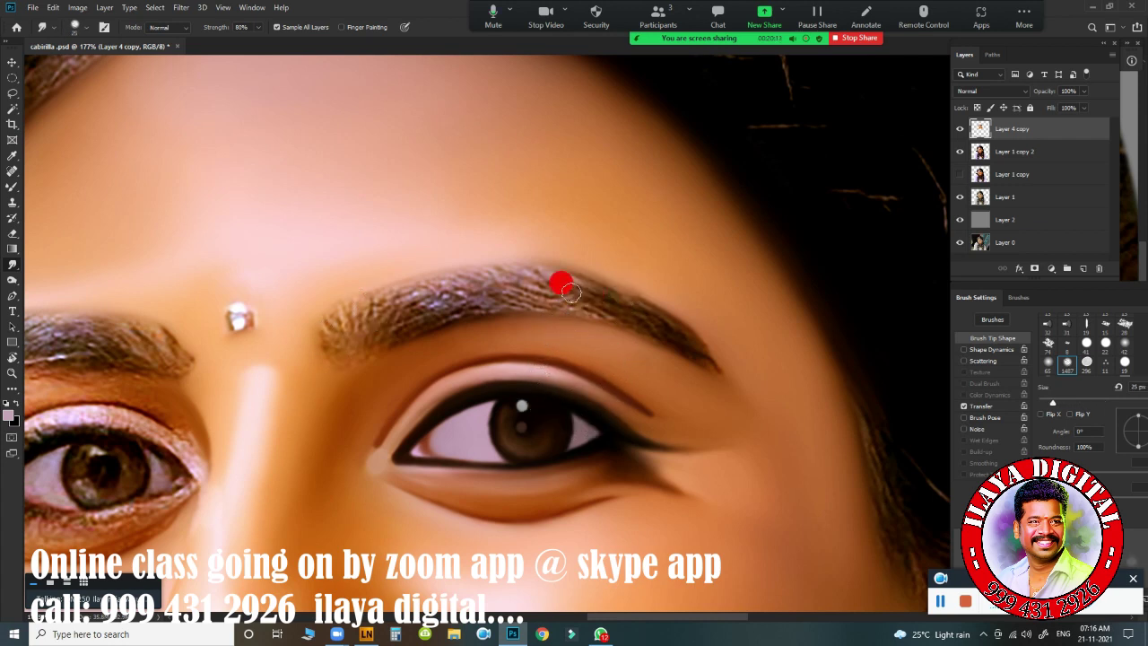
mouse_move(570, 293)
left_mouse_down()
mouse_move(618, 304)
mouse_move(570, 282)
mouse_move(650, 312)
mouse_move(719, 366)
mouse_move(596, 312)
mouse_move(718, 372)
mouse_move(674, 338)
mouse_move(563, 293)
mouse_move(664, 331)
mouse_move(622, 301)
mouse_move(654, 314)
mouse_move(559, 275)
mouse_move(678, 333)
mouse_move(707, 360)
left_mouse_up()
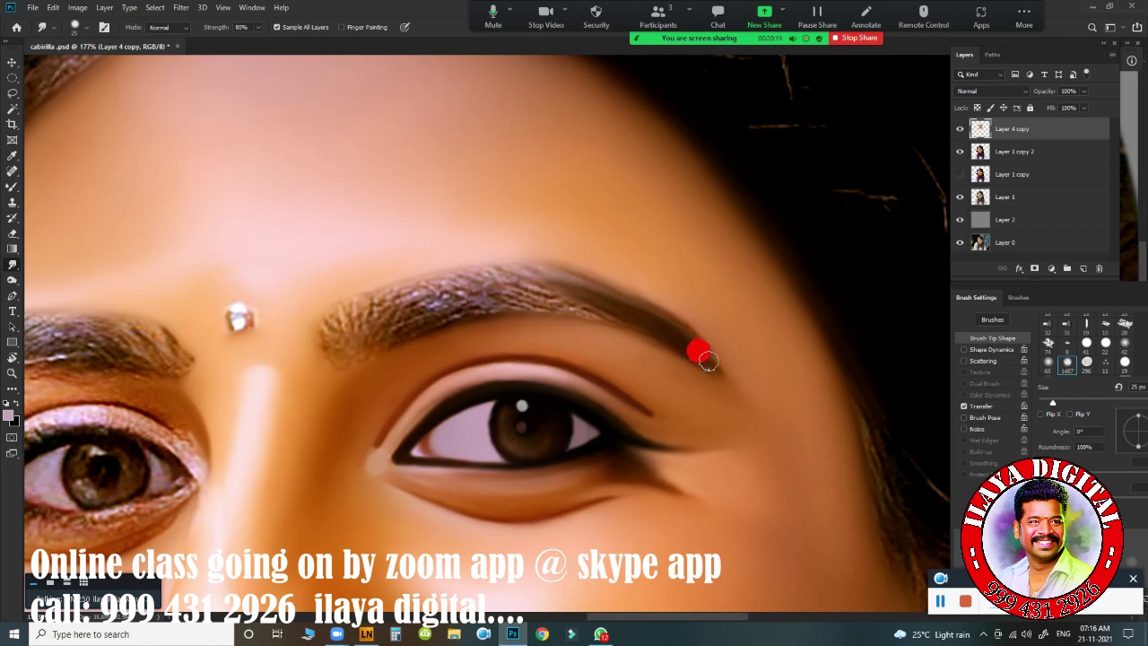
mouse_move(571, 305)
left_mouse_down()
mouse_move(413, 325)
mouse_move(466, 302)
mouse_move(497, 306)
mouse_move(408, 303)
mouse_move(454, 269)
mouse_move(546, 263)
mouse_move(490, 273)
mouse_move(630, 317)
mouse_move(530, 264)
mouse_move(622, 287)
mouse_move(464, 279)
mouse_move(463, 292)
mouse_move(659, 332)
mouse_move(437, 310)
left_mouse_up()
mouse_move(606, 303)
left_mouse_down()
mouse_move(484, 281)
mouse_move(614, 293)
mouse_move(515, 271)
mouse_move(541, 275)
mouse_move(691, 333)
mouse_move(627, 300)
left_mouse_up()
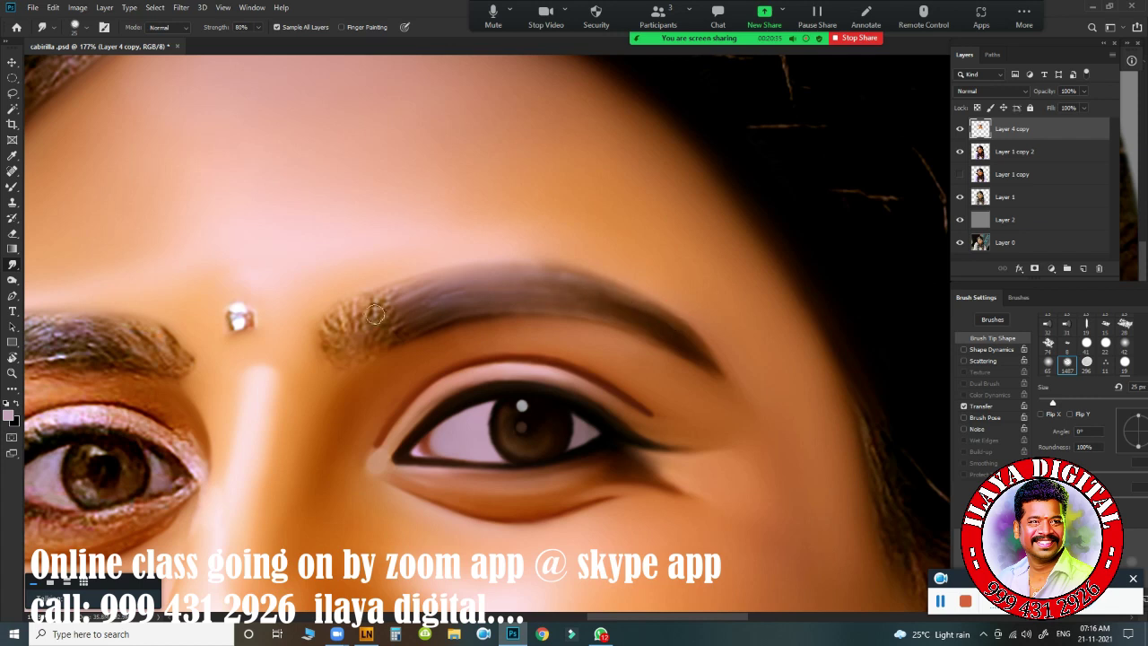
Step: Smudge the inner end of the right eyebrow smooth and soften its upper edge with the 25 px brush
mouse_move(334, 356)
left_mouse_down()
mouse_move(324, 330)
mouse_move(333, 349)
mouse_move(335, 303)
mouse_move(336, 340)
mouse_move(355, 301)
mouse_move(351, 331)
mouse_move(395, 298)
mouse_move(379, 334)
mouse_move(421, 324)
mouse_move(355, 348)
mouse_move(348, 359)
mouse_move(410, 332)
mouse_move(357, 366)
mouse_move(330, 355)
mouse_move(330, 311)
mouse_move(355, 314)
mouse_move(346, 306)
mouse_move(400, 284)
mouse_move(398, 294)
mouse_move(427, 293)
mouse_move(403, 316)
mouse_move(506, 302)
mouse_move(461, 313)
mouse_move(451, 307)
mouse_move(457, 289)
mouse_move(416, 292)
left_mouse_up()
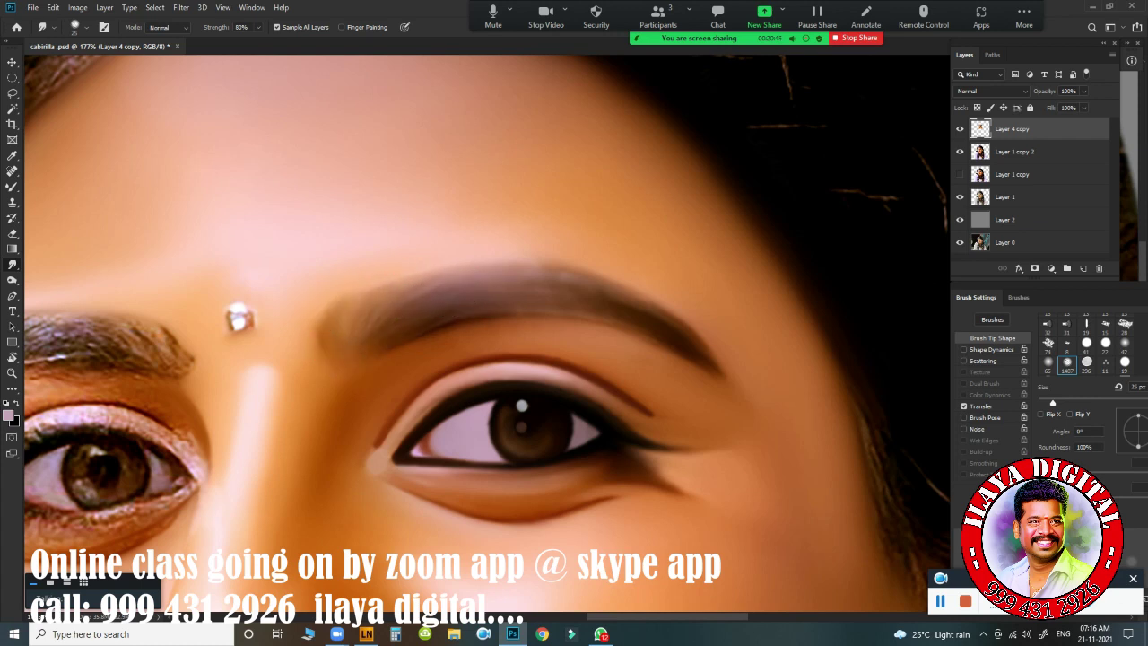
left_click_drag(540, 264, 471, 280)
mouse_move(578, 284)
left_mouse_down()
mouse_move(626, 290)
mouse_move(585, 305)
left_mouse_up()
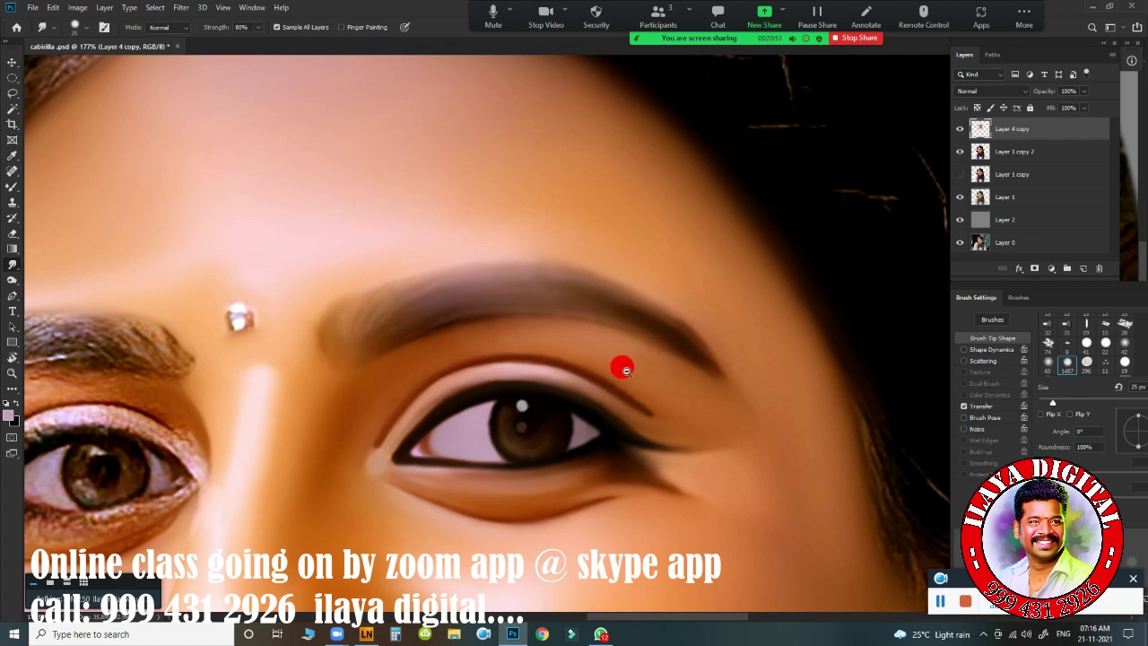
Step: Smooth the face edge and the skin around the left eye's outer corner and lash tips with 8 to 30 px Smudge brushes
left_click_drag(625, 369, 574, 330)
mouse_move(491, 417)
left_mouse_down()
mouse_move(569, 425)
mouse_move(526, 355)
mouse_move(621, 333)
left_mouse_up()
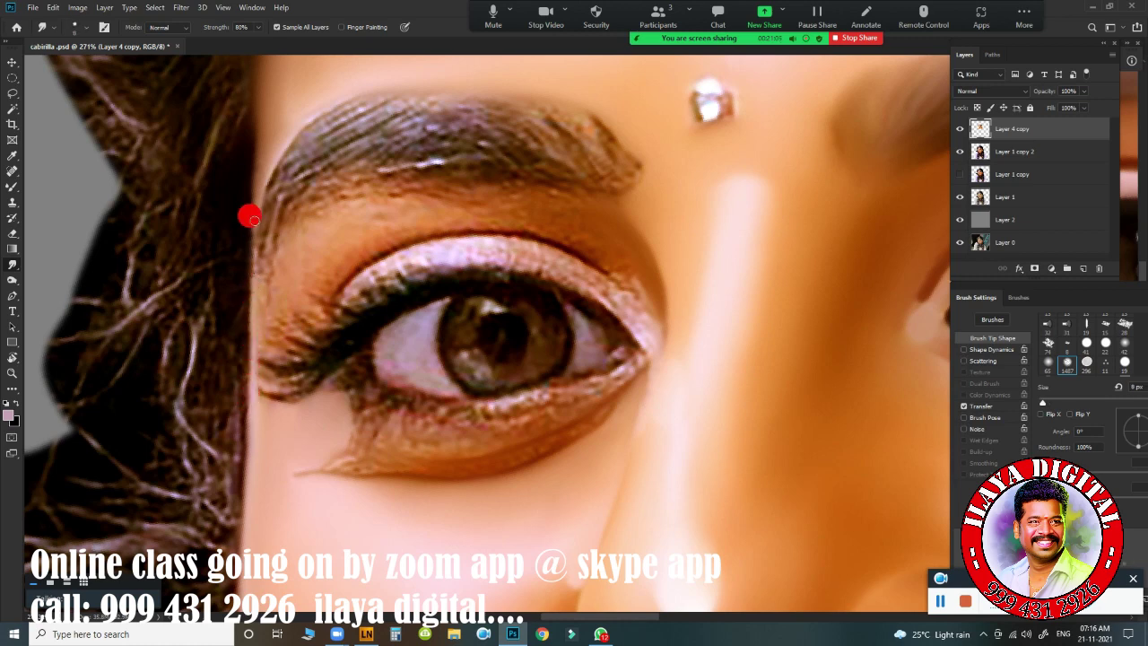
left_click_drag(254, 276, 254, 318)
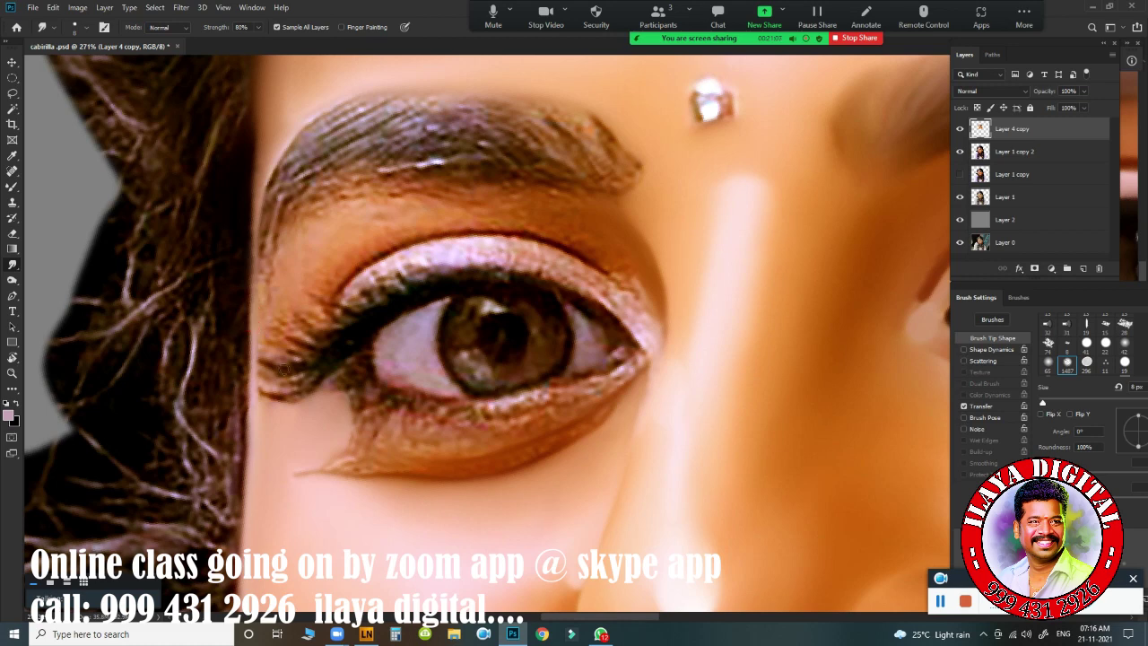
mouse_move(337, 202)
left_mouse_down()
mouse_move(270, 280)
mouse_move(273, 305)
mouse_move(256, 320)
mouse_move(259, 439)
left_mouse_up()
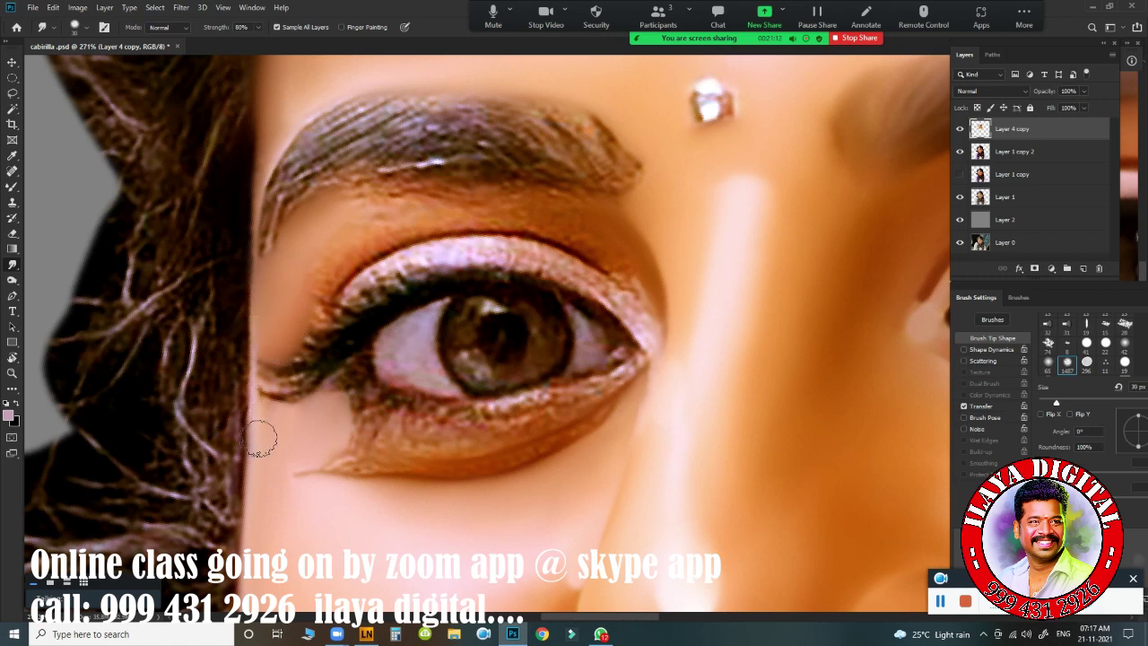
mouse_move(266, 352)
left_mouse_down()
mouse_move(264, 374)
mouse_move(256, 360)
mouse_move(272, 363)
left_mouse_up()
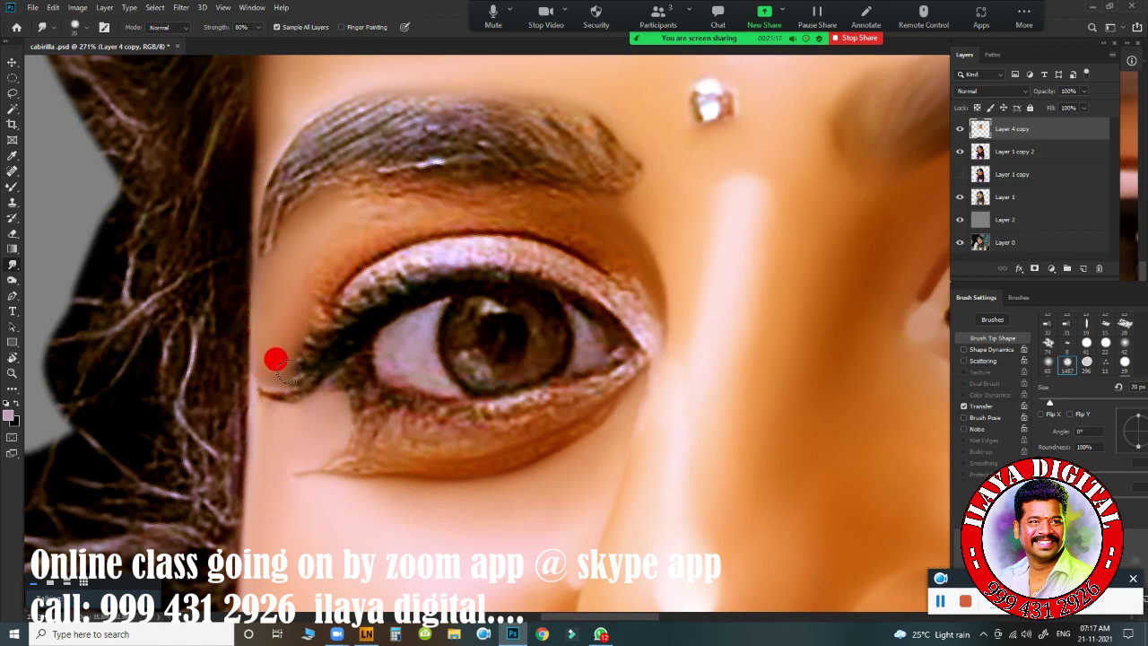
Step: Smudge the pink upper eyelid of the left eye smooth from the outer to the inner corner with 15 to 20 px brushes
left_click_drag(360, 281, 364, 278)
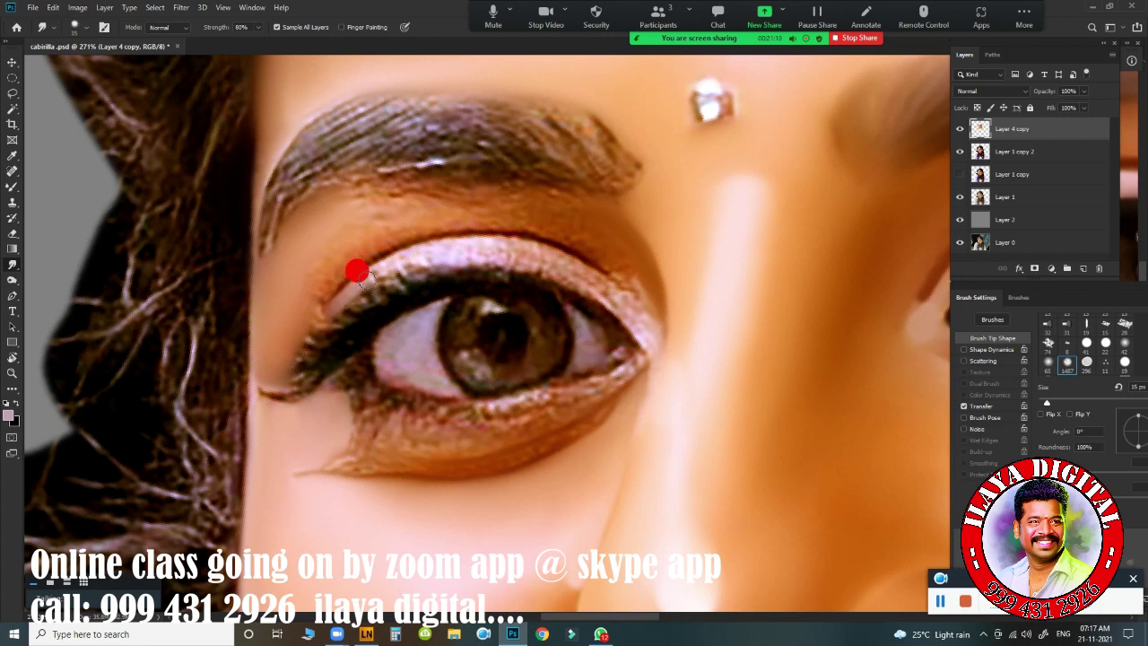
left_click_drag(300, 339, 324, 312)
key("]")
mouse_move(289, 367)
left_mouse_down()
mouse_move(334, 304)
mouse_move(377, 277)
mouse_move(350, 274)
mouse_move(382, 261)
mouse_move(277, 341)
mouse_move(299, 315)
mouse_move(413, 248)
mouse_move(350, 276)
mouse_move(449, 236)
mouse_move(397, 254)
mouse_move(483, 242)
mouse_move(474, 251)
mouse_move(557, 267)
left_mouse_up()
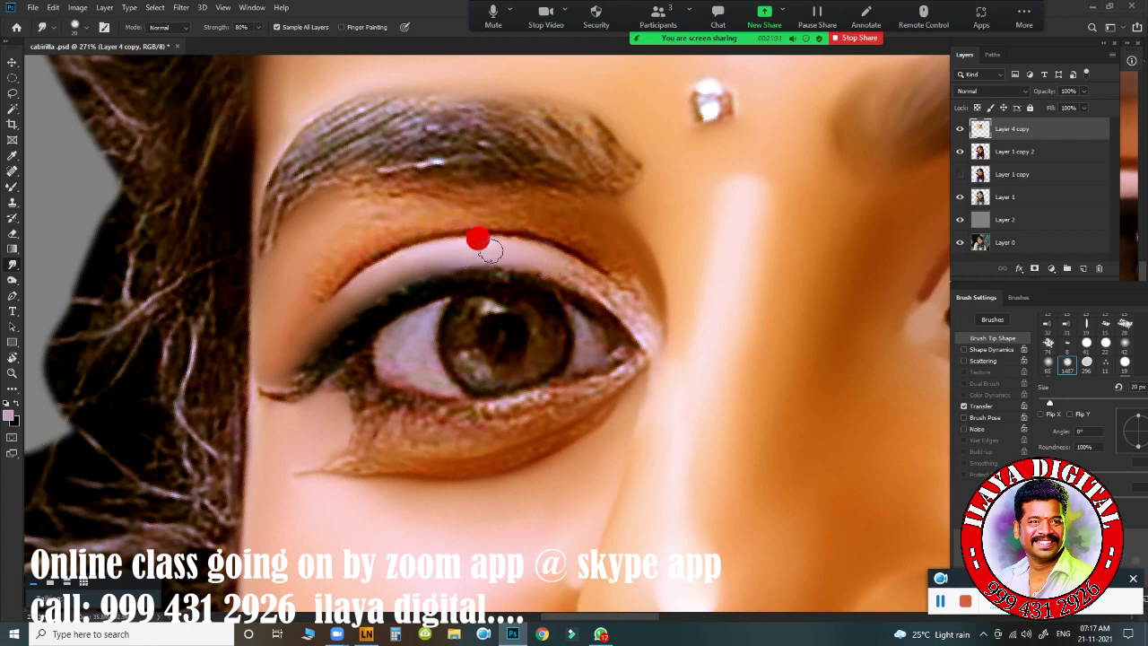
mouse_move(490, 251)
left_mouse_down()
mouse_move(572, 272)
mouse_move(647, 330)
mouse_move(626, 302)
left_mouse_up()
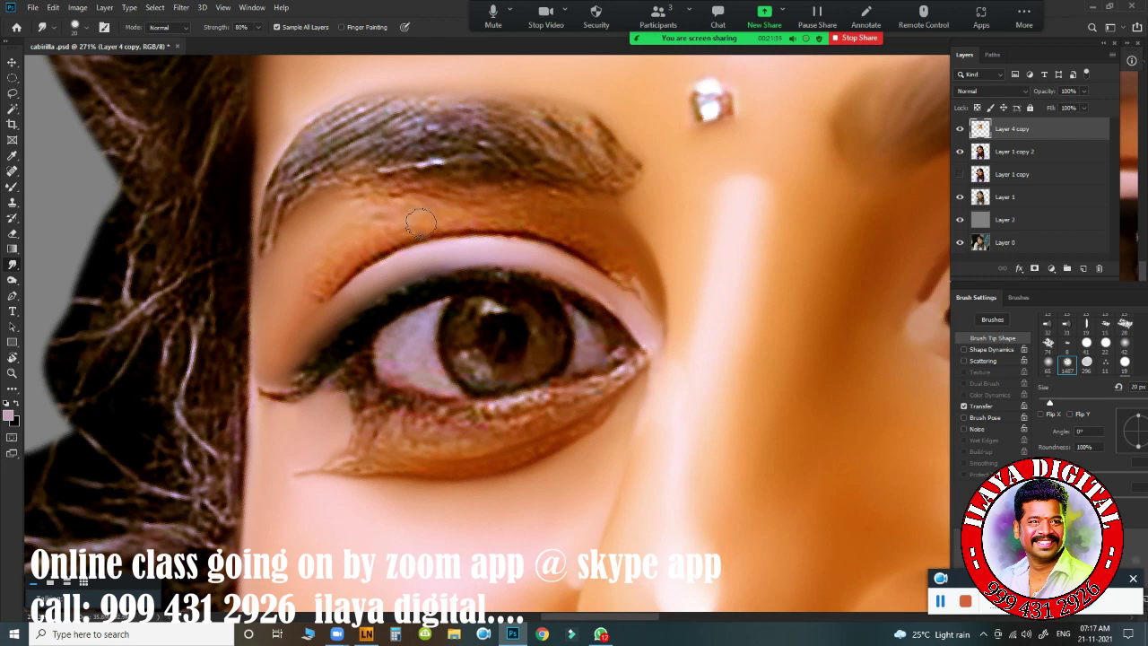
Step: Smooth the skin beneath the left eyebrow and around the left eye's inner corner with 15 to 20 px Smudge brushes
mouse_move(336, 216)
left_mouse_down()
mouse_move(353, 179)
mouse_move(333, 179)
mouse_move(369, 174)
mouse_move(310, 182)
mouse_move(350, 161)
mouse_move(507, 180)
left_mouse_up()
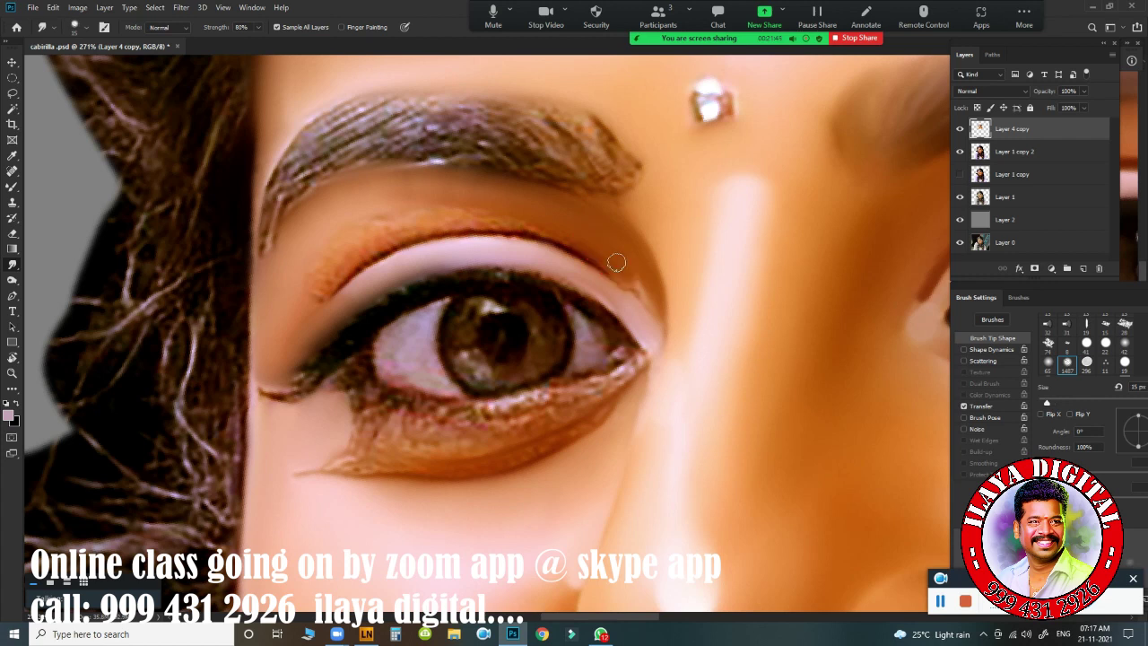
left_click_drag(635, 291, 651, 311)
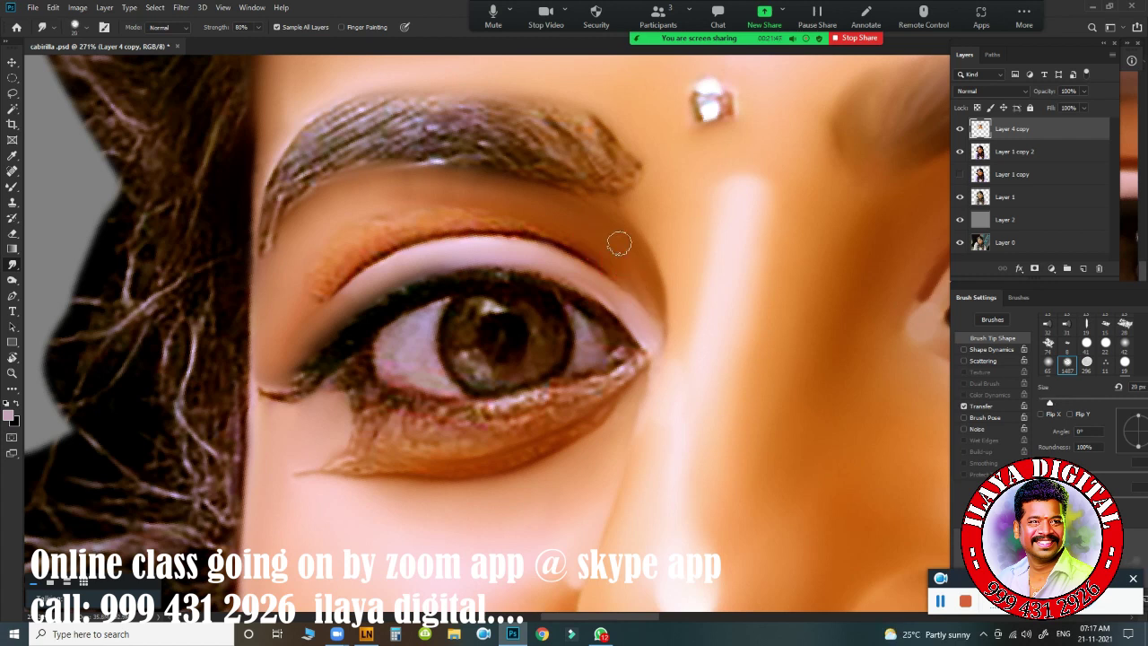
left_click_drag(646, 293, 661, 318)
key("[")
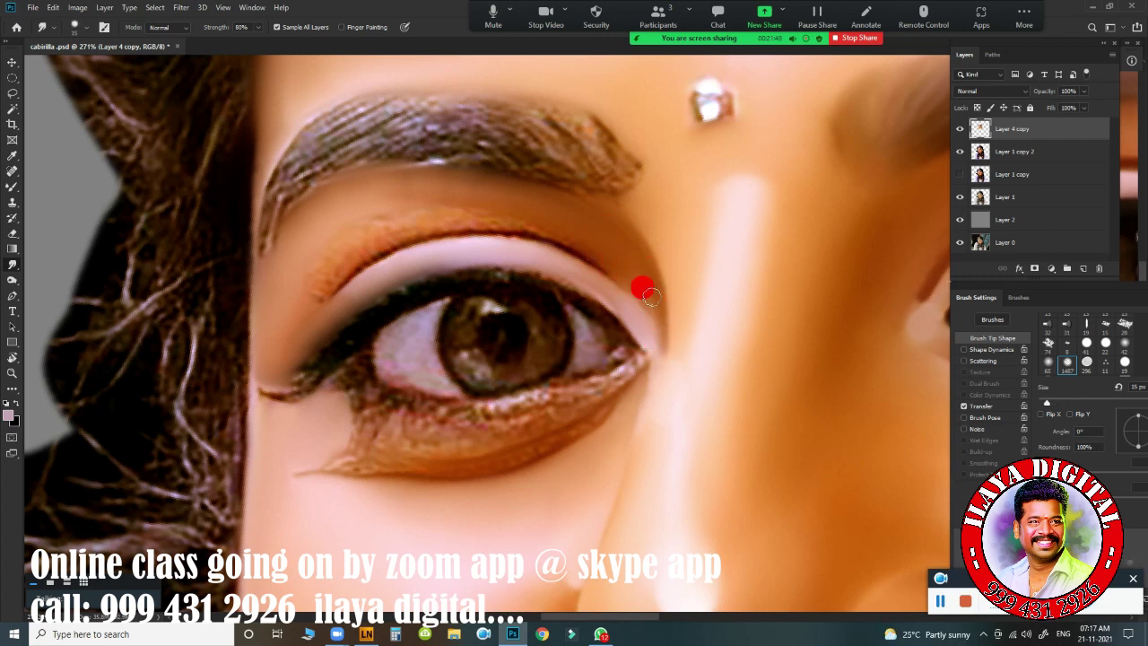
left_click(659, 366)
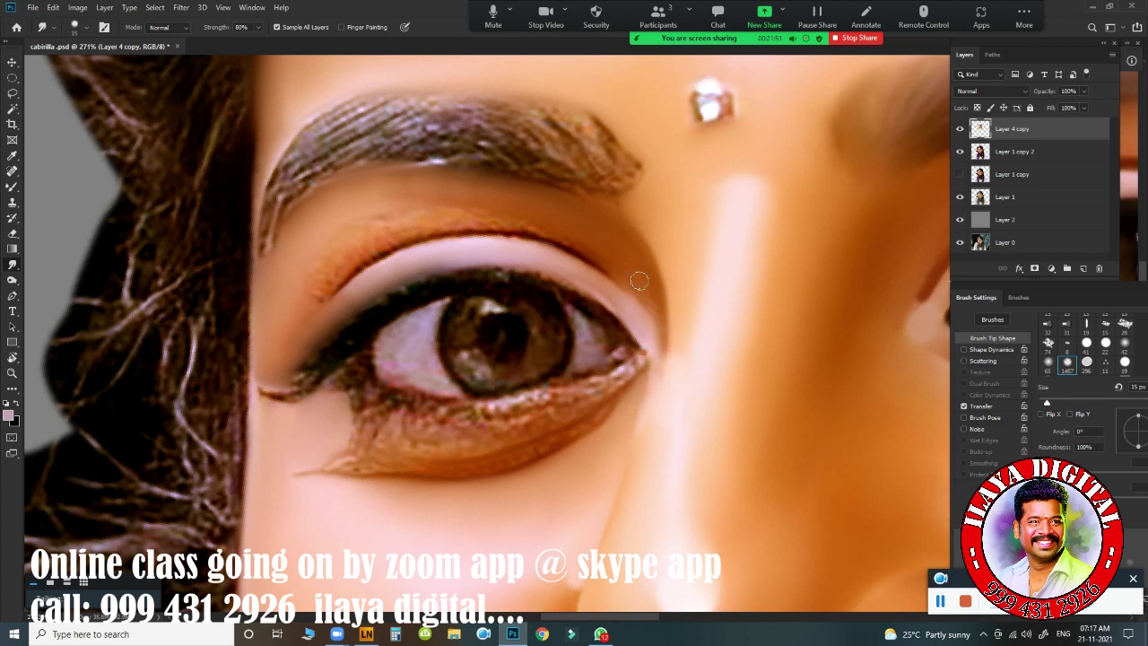
left_click_drag(613, 270, 645, 325)
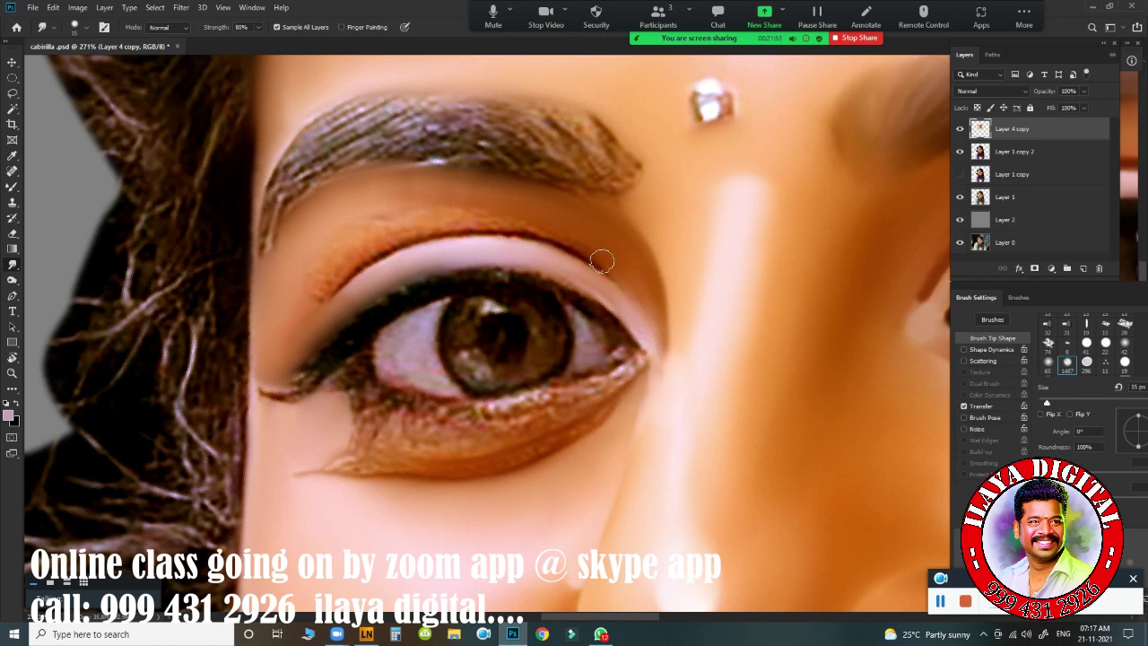
Step: Blend the orange shading above the left eyelid crease and at its outer end with the Smudge brush enlarged up to 25 px
mouse_move(550, 222)
left_mouse_down()
mouse_move(500, 217)
mouse_move(577, 238)
mouse_move(472, 215)
mouse_move(596, 252)
mouse_move(508, 224)
mouse_move(579, 238)
mouse_move(455, 216)
mouse_move(590, 258)
mouse_move(563, 234)
mouse_move(607, 263)
mouse_move(514, 228)
mouse_move(638, 285)
mouse_move(587, 241)
mouse_move(620, 273)
mouse_move(503, 213)
left_mouse_up()
mouse_move(638, 285)
left_mouse_down()
mouse_move(510, 226)
mouse_move(582, 235)
mouse_move(352, 237)
mouse_move(278, 323)
mouse_move(280, 337)
mouse_move(335, 257)
mouse_move(328, 264)
mouse_move(362, 238)
mouse_move(324, 267)
mouse_move(434, 211)
mouse_move(489, 207)
mouse_move(405, 209)
mouse_move(475, 201)
mouse_move(398, 196)
mouse_move(528, 209)
mouse_move(424, 205)
mouse_move(574, 230)
mouse_move(363, 236)
mouse_move(323, 287)
left_mouse_up()
mouse_move(287, 360)
left_mouse_down()
mouse_move(359, 289)
mouse_move(453, 252)
mouse_move(340, 306)
left_mouse_up()
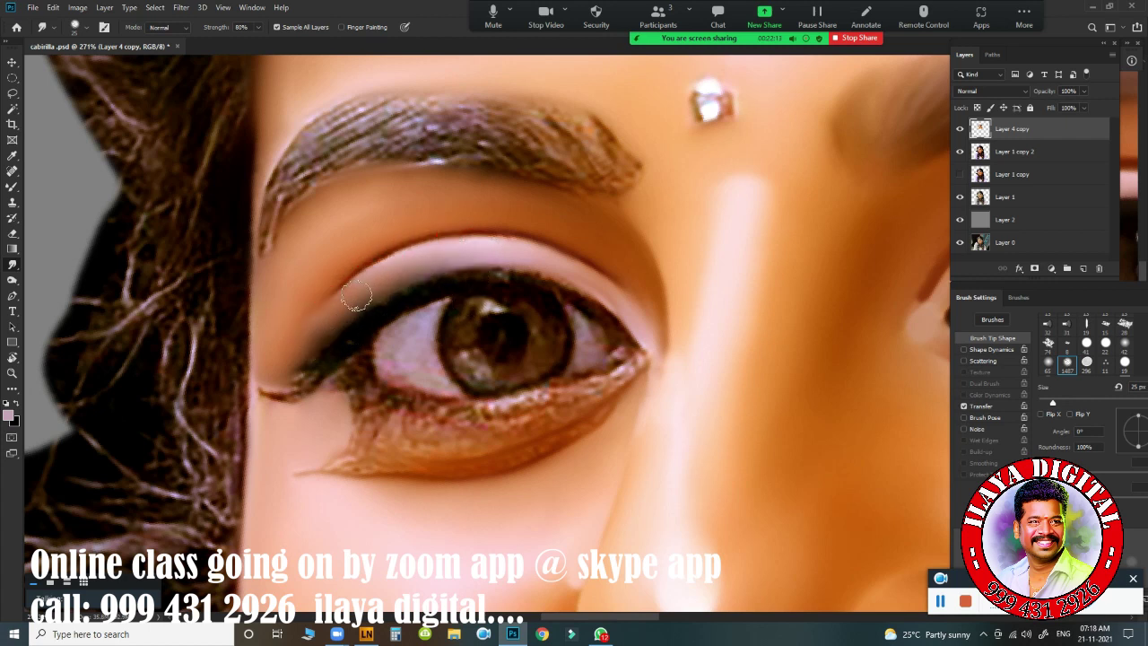
Step: Paint a clean dark crease line along the whole left upper eyelid with a 10 px Mixer Brush
key("b")
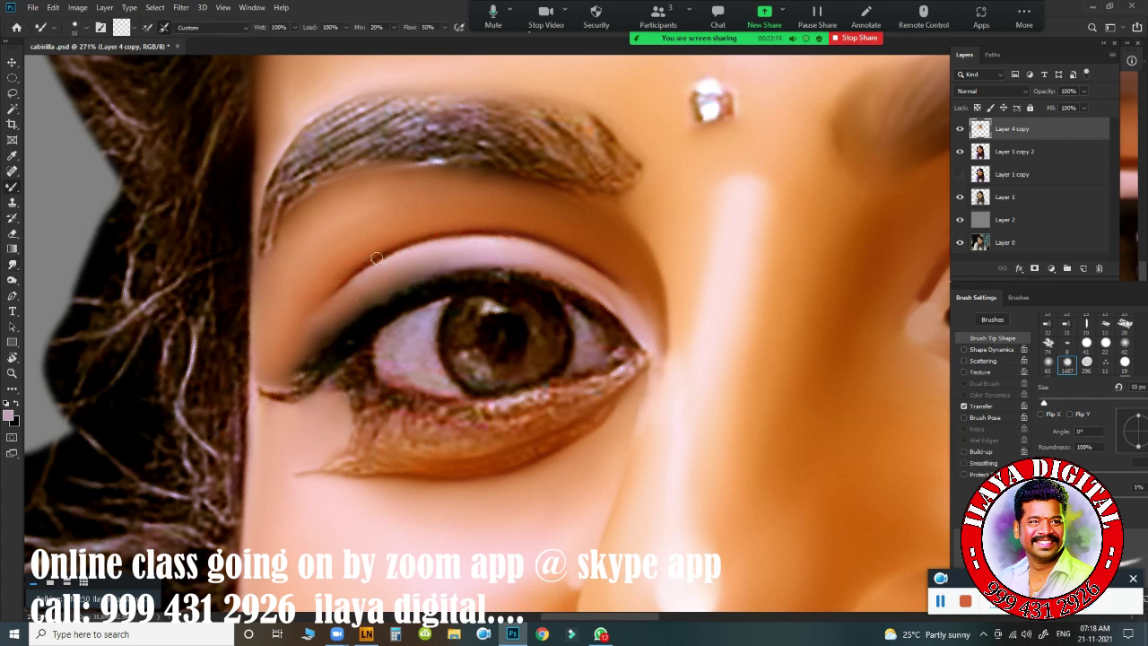
mouse_move(377, 259)
left_mouse_down()
mouse_move(356, 259)
mouse_move(371, 251)
mouse_move(318, 292)
mouse_move(347, 283)
mouse_move(313, 310)
mouse_move(388, 254)
left_mouse_up()
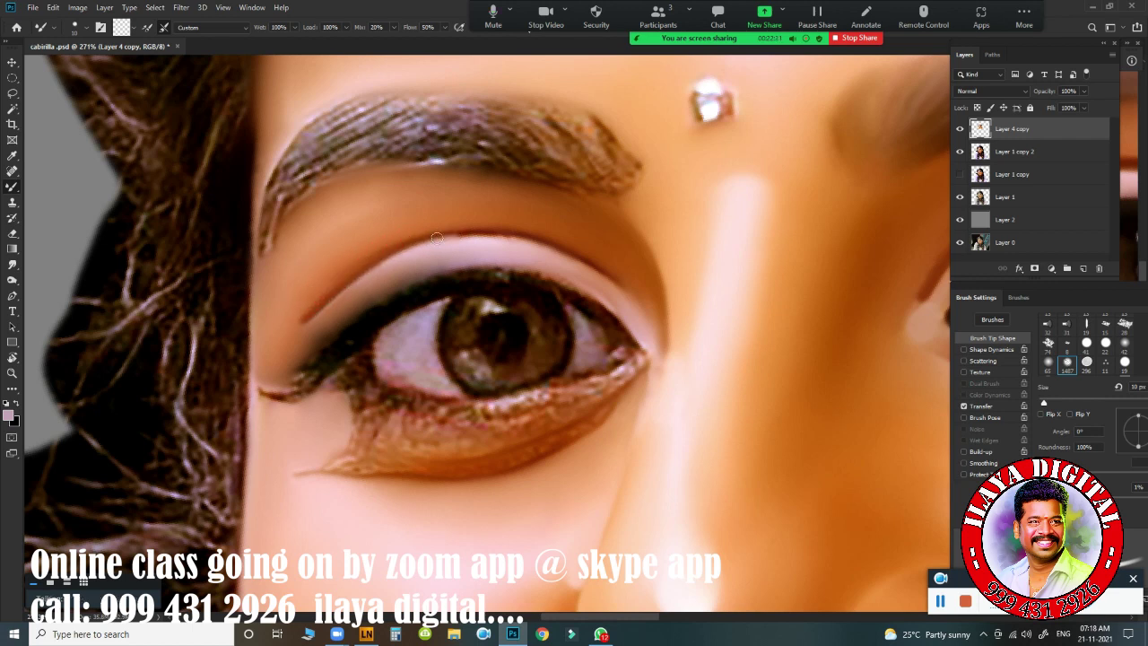
mouse_move(498, 232)
left_mouse_down()
mouse_move(526, 230)
mouse_move(585, 259)
left_mouse_up()
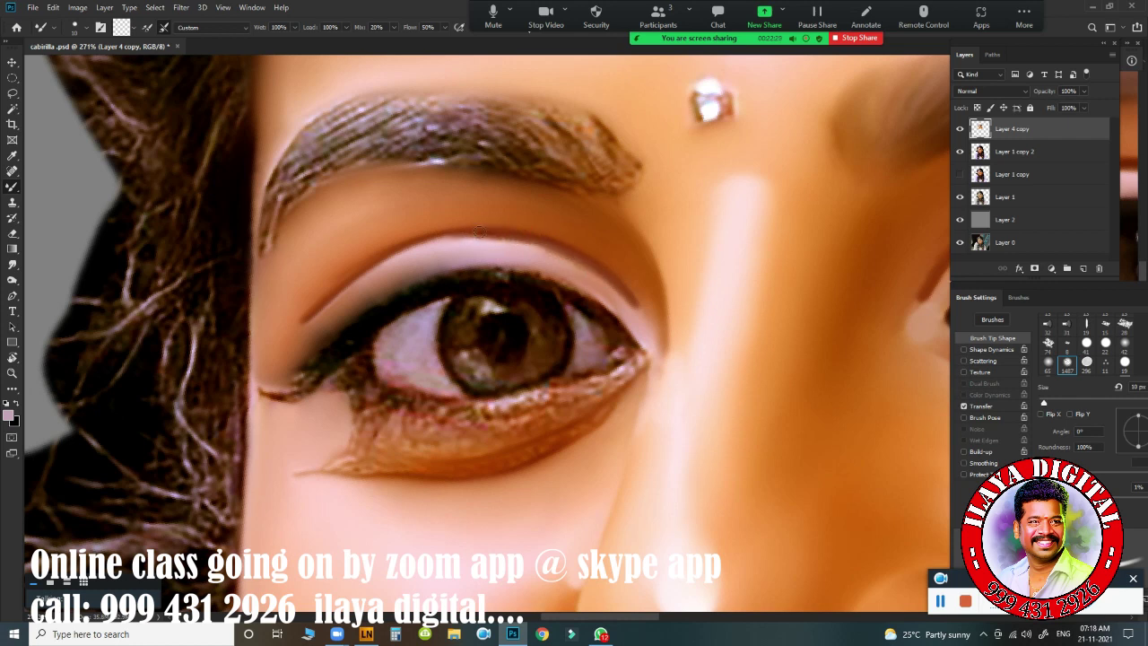
mouse_move(428, 240)
left_mouse_down()
mouse_move(343, 277)
mouse_move(321, 308)
left_mouse_up()
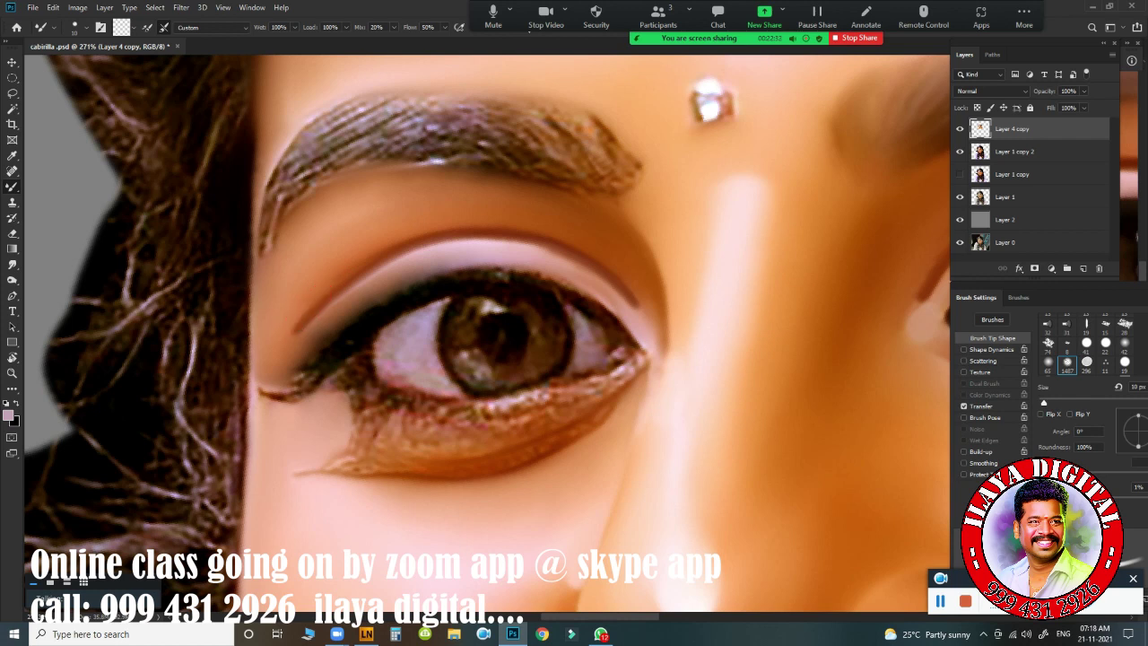
Step: Blend the left eyelid between lash line and crease, and the skin above it, with 20 to 25 px Smudge brushes
key("r")
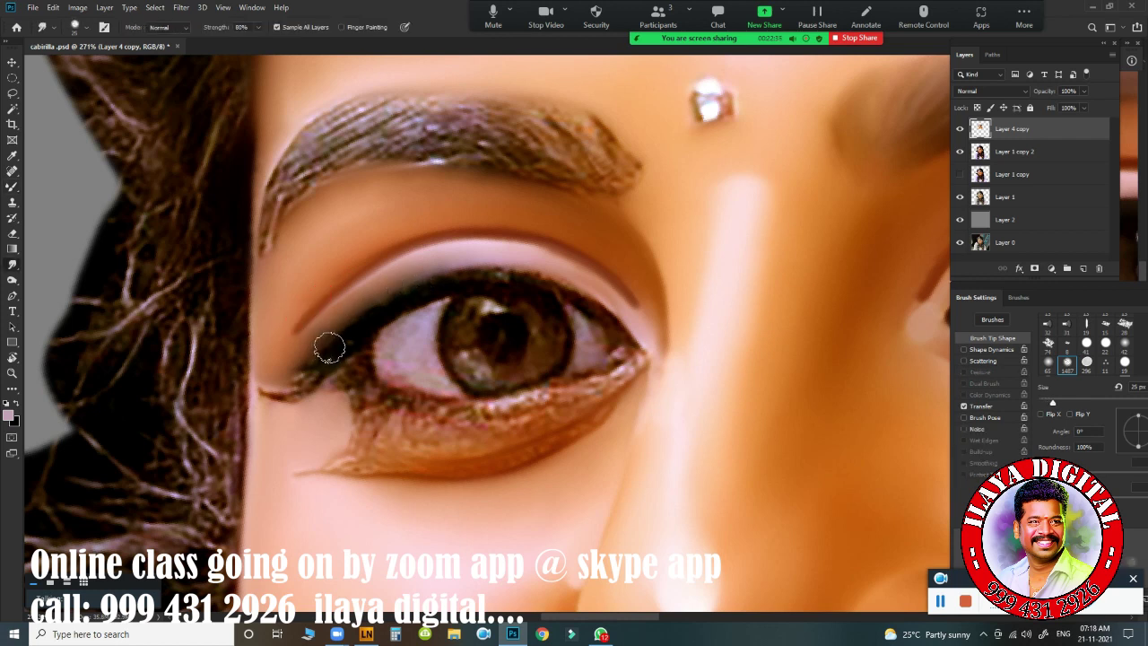
mouse_move(334, 338)
left_mouse_down()
mouse_move(301, 356)
mouse_move(369, 289)
mouse_move(423, 262)
mouse_move(303, 344)
mouse_move(462, 245)
mouse_move(557, 262)
mouse_move(636, 321)
left_mouse_up()
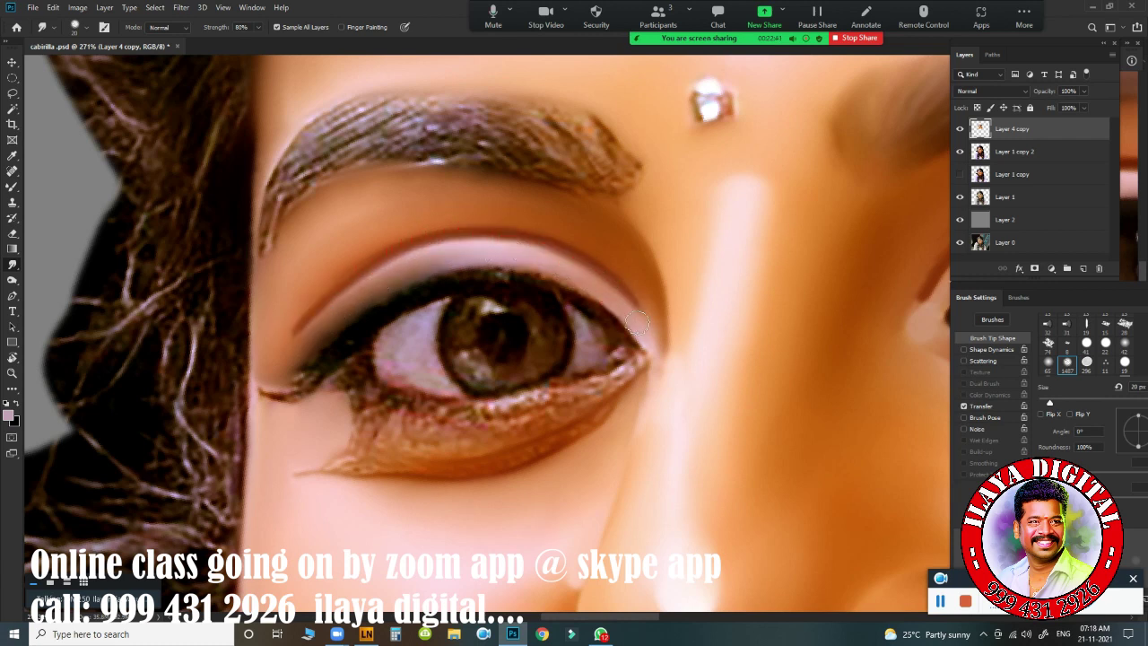
mouse_move(357, 270)
left_mouse_down()
mouse_move(378, 235)
mouse_move(359, 249)
mouse_move(423, 213)
left_mouse_up()
Step: Smudge the tail and outer half of the left eyebrow into a smooth painted shape, reducing the brush to 15 px
mouse_move(303, 162)
left_mouse_down()
mouse_move(266, 223)
mouse_move(301, 177)
mouse_move(268, 247)
mouse_move(330, 167)
mouse_move(287, 204)
mouse_move(305, 184)
mouse_move(269, 244)
mouse_move(318, 154)
mouse_move(285, 169)
mouse_move(363, 99)
mouse_move(283, 165)
mouse_move(385, 98)
left_mouse_up()
key("bracketleft")
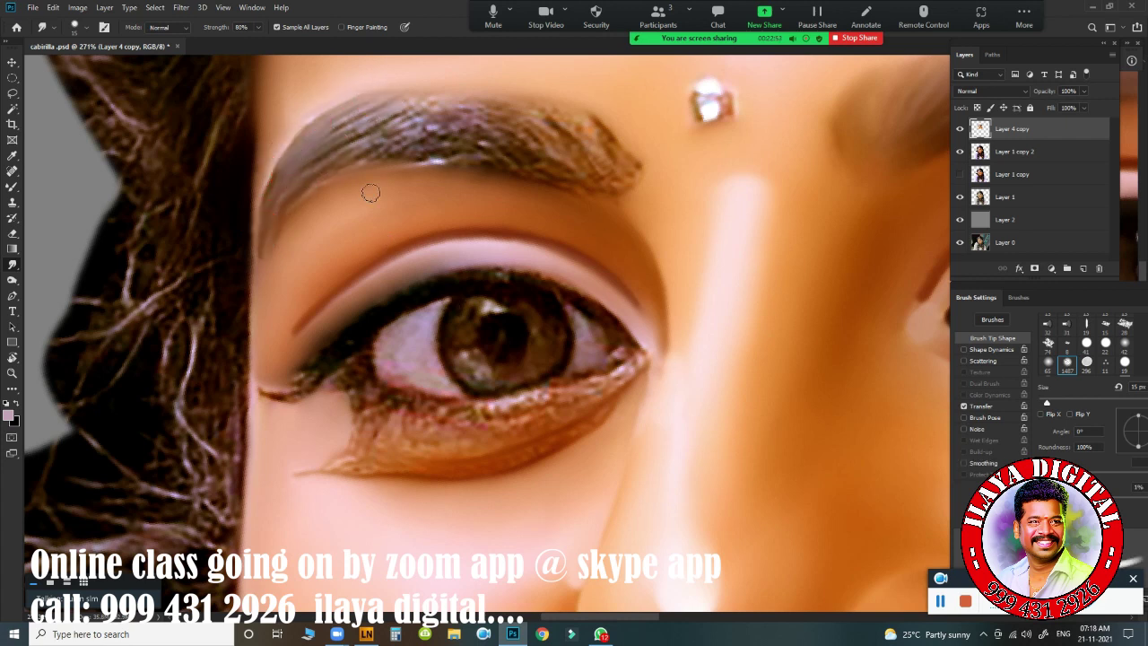
mouse_move(313, 160)
left_mouse_down()
mouse_move(394, 100)
mouse_move(366, 128)
mouse_move(416, 125)
left_mouse_up()
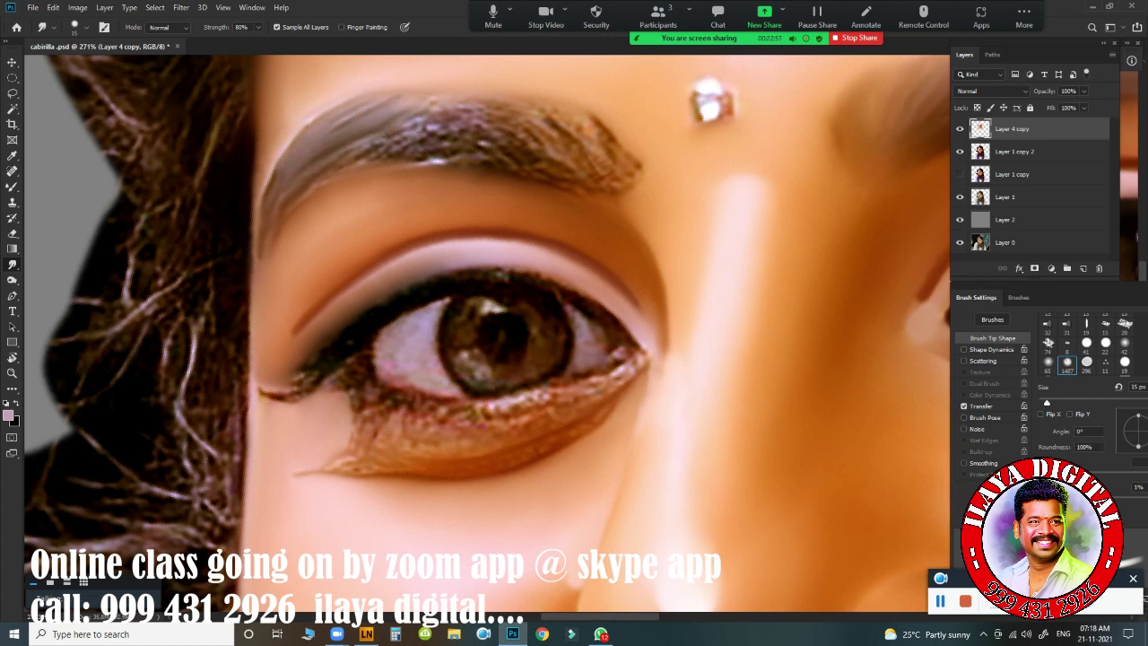
mouse_move(319, 174)
left_mouse_down()
mouse_move(269, 192)
mouse_move(277, 179)
mouse_move(271, 210)
mouse_move(300, 187)
mouse_move(274, 226)
mouse_move(366, 158)
mouse_move(327, 167)
mouse_move(414, 128)
mouse_move(404, 127)
mouse_move(362, 146)
mouse_move(444, 146)
mouse_move(366, 158)
mouse_move(440, 149)
left_mouse_up()
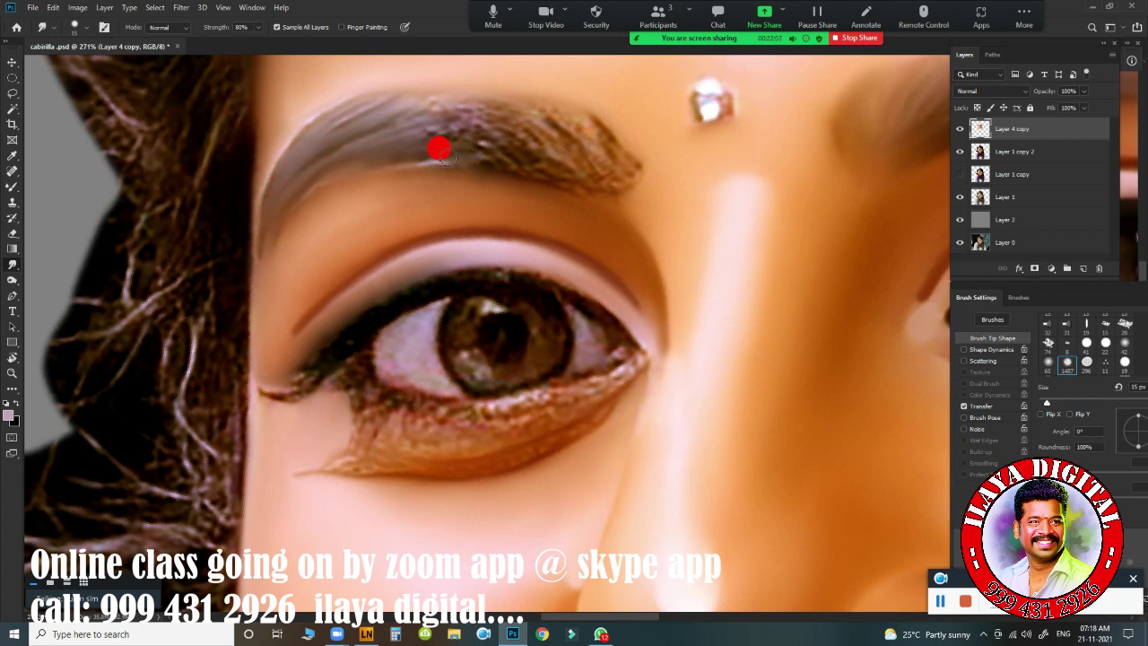
left_click_drag(304, 153, 338, 114)
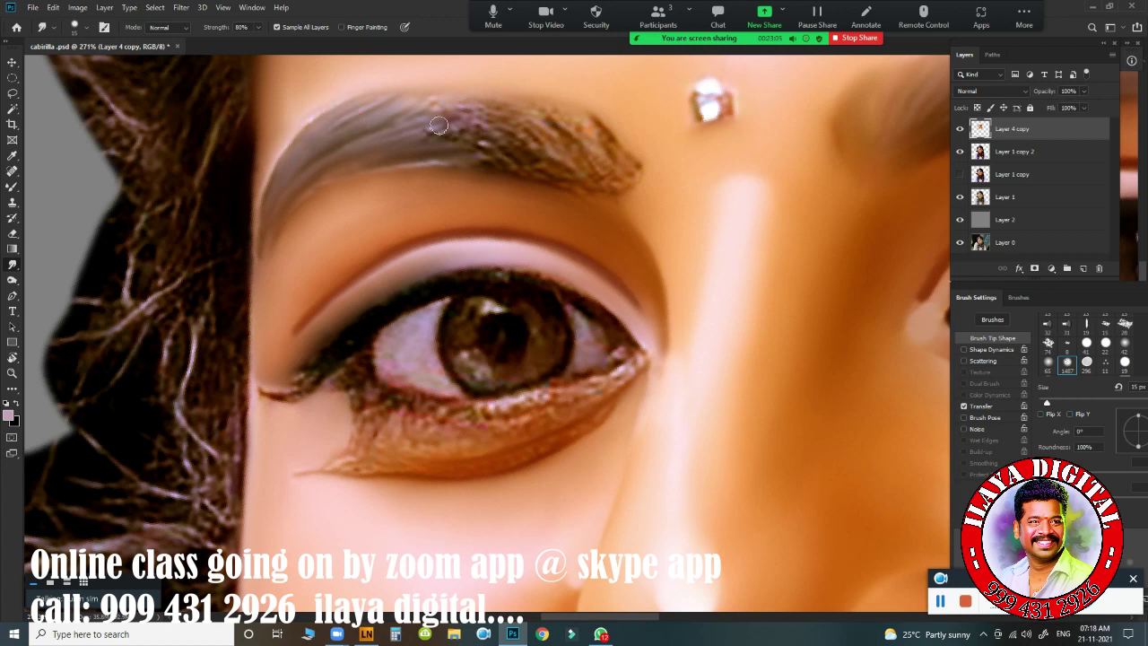
Step: Smudge the middle and inner end of the left eyebrow smooth and even out its lower edge with the 15 px brush
mouse_move(358, 160)
left_mouse_down()
mouse_move(291, 186)
mouse_move(365, 154)
left_mouse_up()
left_click_drag(264, 251, 263, 253)
mouse_move(446, 163)
left_mouse_down()
mouse_move(516, 173)
mouse_move(472, 147)
mouse_move(581, 168)
mouse_move(544, 148)
mouse_move(607, 188)
mouse_move(556, 148)
mouse_move(597, 167)
mouse_move(581, 146)
mouse_move(613, 164)
mouse_move(625, 193)
mouse_move(599, 153)
mouse_move(643, 173)
mouse_move(609, 119)
mouse_move(625, 136)
mouse_move(540, 117)
mouse_move(585, 147)
mouse_move(493, 104)
mouse_move(532, 121)
mouse_move(440, 100)
mouse_move(489, 102)
mouse_move(390, 120)
mouse_move(476, 114)
mouse_move(446, 135)
mouse_move(474, 140)
mouse_move(452, 130)
mouse_move(528, 137)
mouse_move(459, 118)
mouse_move(533, 131)
mouse_move(366, 133)
mouse_move(504, 152)
mouse_move(479, 143)
mouse_move(399, 139)
mouse_move(553, 179)
mouse_move(493, 146)
mouse_move(619, 192)
mouse_move(533, 164)
mouse_move(624, 206)
mouse_move(489, 159)
mouse_move(410, 157)
left_mouse_up()
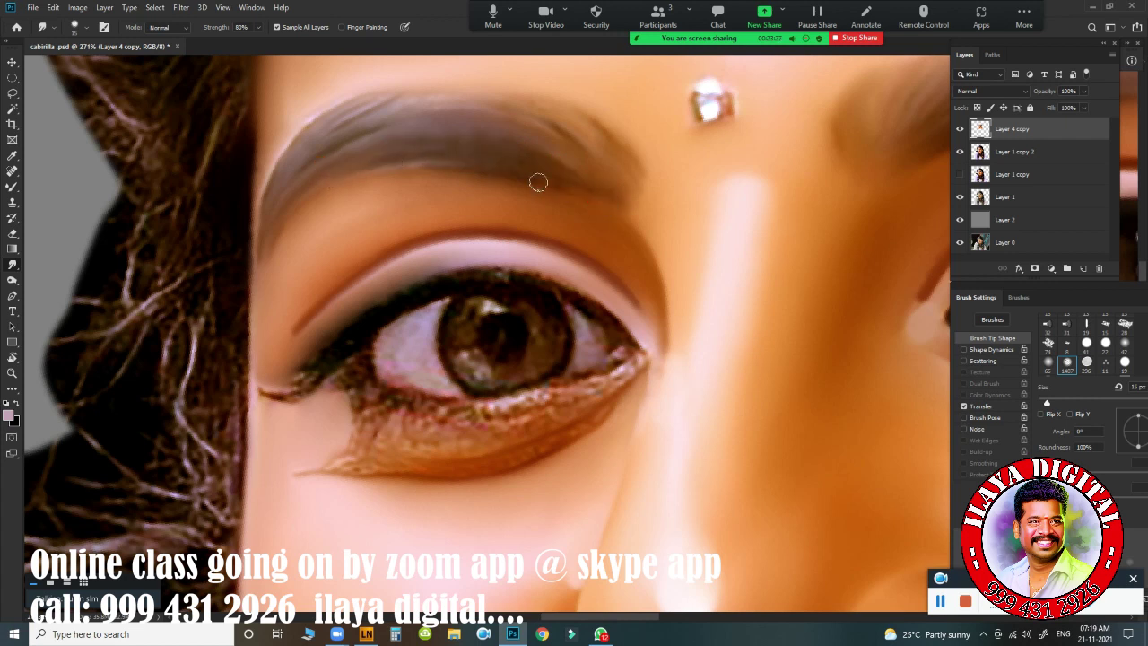
mouse_move(526, 158)
left_mouse_down()
mouse_move(364, 151)
mouse_move(458, 144)
mouse_move(350, 150)
mouse_move(393, 117)
mouse_move(334, 134)
mouse_move(356, 108)
mouse_move(294, 143)
mouse_move(418, 90)
mouse_move(332, 112)
mouse_move(497, 103)
mouse_move(330, 135)
mouse_move(430, 106)
mouse_move(358, 133)
mouse_move(496, 132)
mouse_move(330, 139)
mouse_move(486, 141)
mouse_move(535, 159)
mouse_move(431, 151)
mouse_move(336, 167)
mouse_move(448, 147)
mouse_move(350, 142)
left_mouse_up()
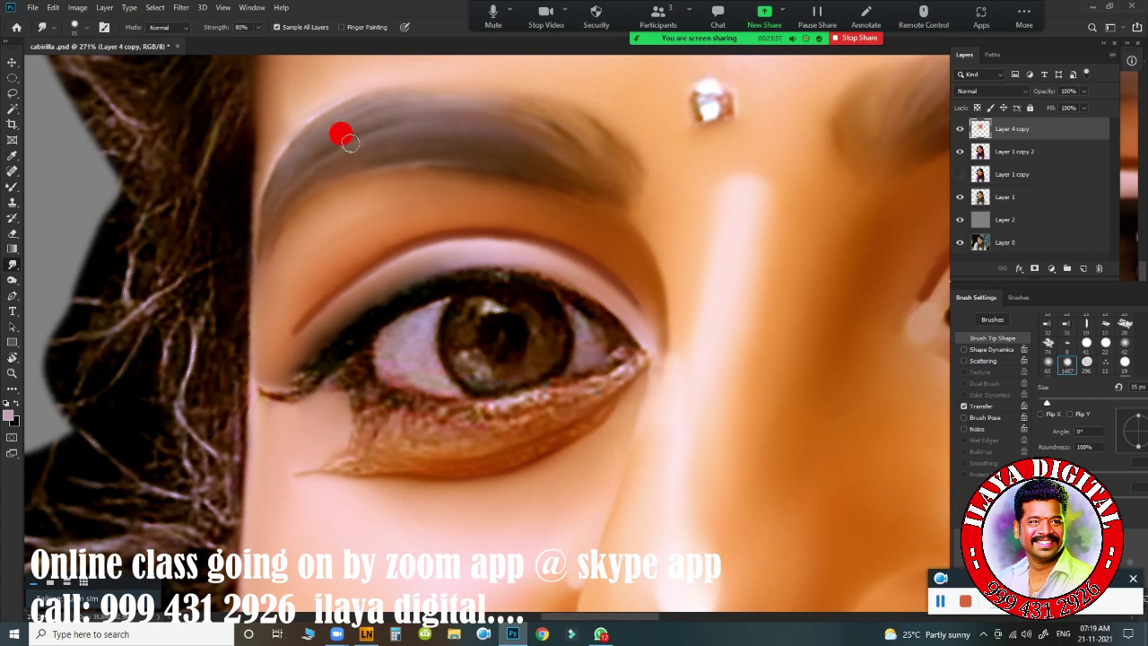
mouse_move(462, 160)
left_mouse_down()
mouse_move(529, 179)
mouse_move(413, 169)
mouse_move(540, 177)
mouse_move(605, 198)
mouse_move(561, 170)
mouse_move(621, 207)
mouse_move(539, 170)
mouse_move(626, 210)
mouse_move(609, 177)
mouse_move(641, 193)
mouse_move(616, 168)
mouse_move(636, 198)
mouse_move(610, 185)
mouse_move(635, 196)
mouse_move(639, 176)
mouse_move(589, 128)
mouse_move(619, 145)
mouse_move(595, 120)
mouse_move(621, 135)
mouse_move(550, 103)
mouse_move(587, 118)
mouse_move(493, 101)
mouse_move(581, 133)
mouse_move(500, 110)
mouse_move(600, 155)
mouse_move(504, 109)
mouse_move(571, 134)
mouse_move(545, 155)
mouse_move(615, 194)
left_mouse_up()
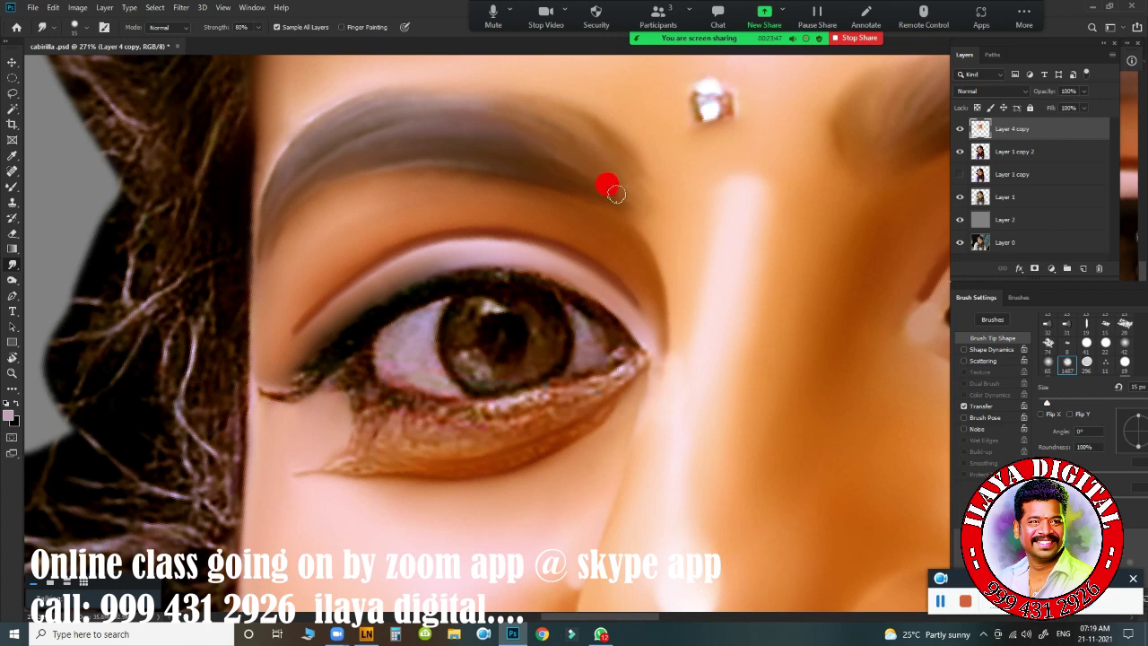
Step: Repaint the forehead bindi as a round stone with two white highlights using an 8 to 9 px Mixer Brush
key("b")
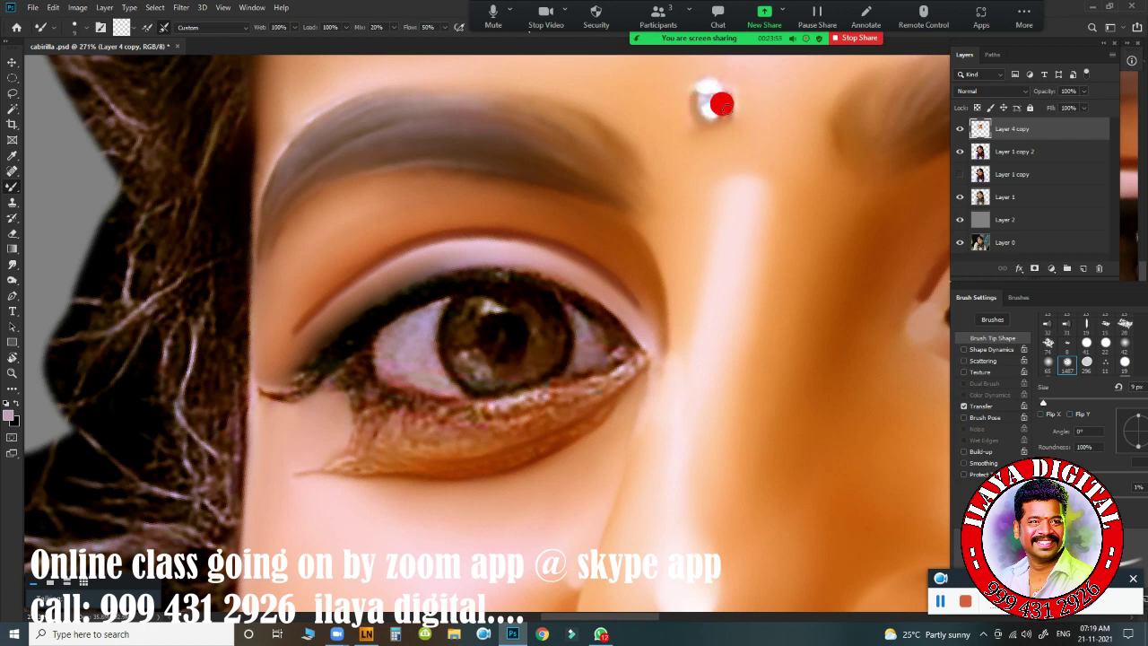
left_click_drag(722, 104, 706, 118)
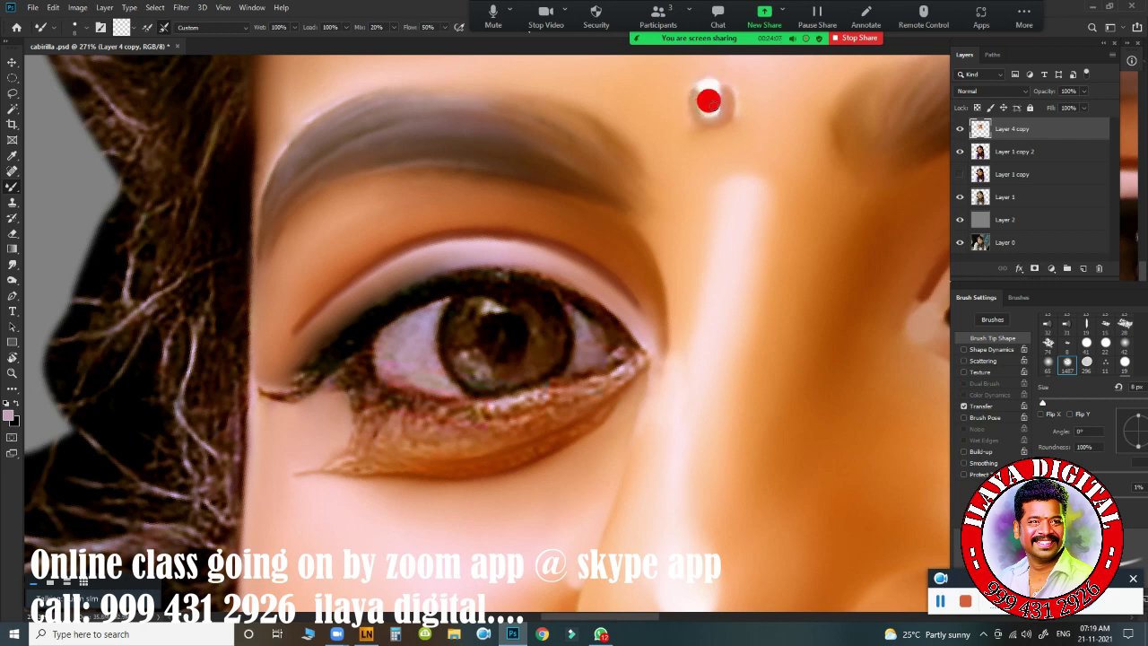
mouse_move(720, 82)
left_mouse_down()
mouse_move(725, 108)
mouse_move(725, 90)
mouse_move(710, 118)
left_mouse_up()
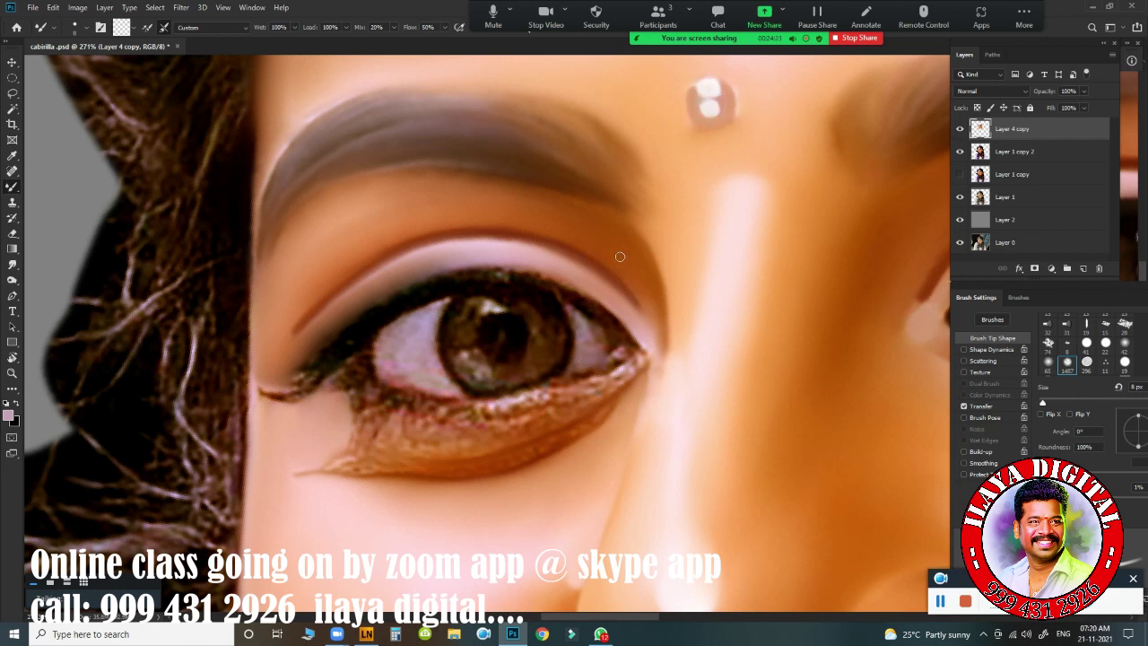
Step: Soften the left eyebrow's inner end and the nose-bridge highlight with Smudge brushes from 15 to 30 px
key("r")
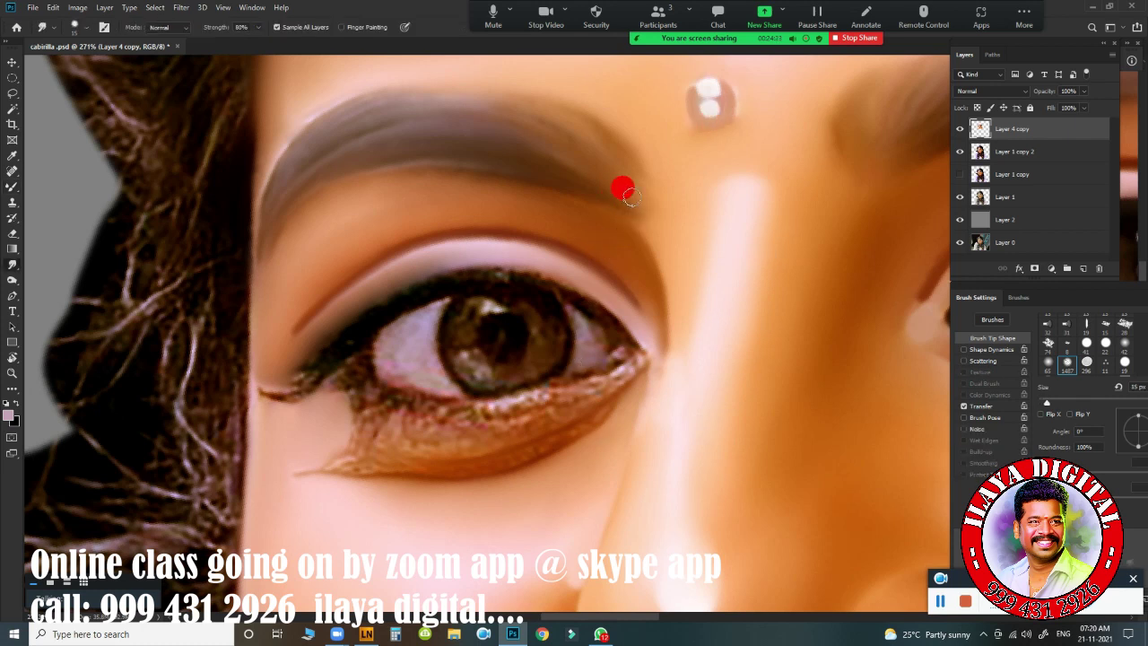
left_click_drag(631, 196, 642, 192)
left_click_drag(715, 220, 747, 192)
left_click_drag(671, 333, 686, 349)
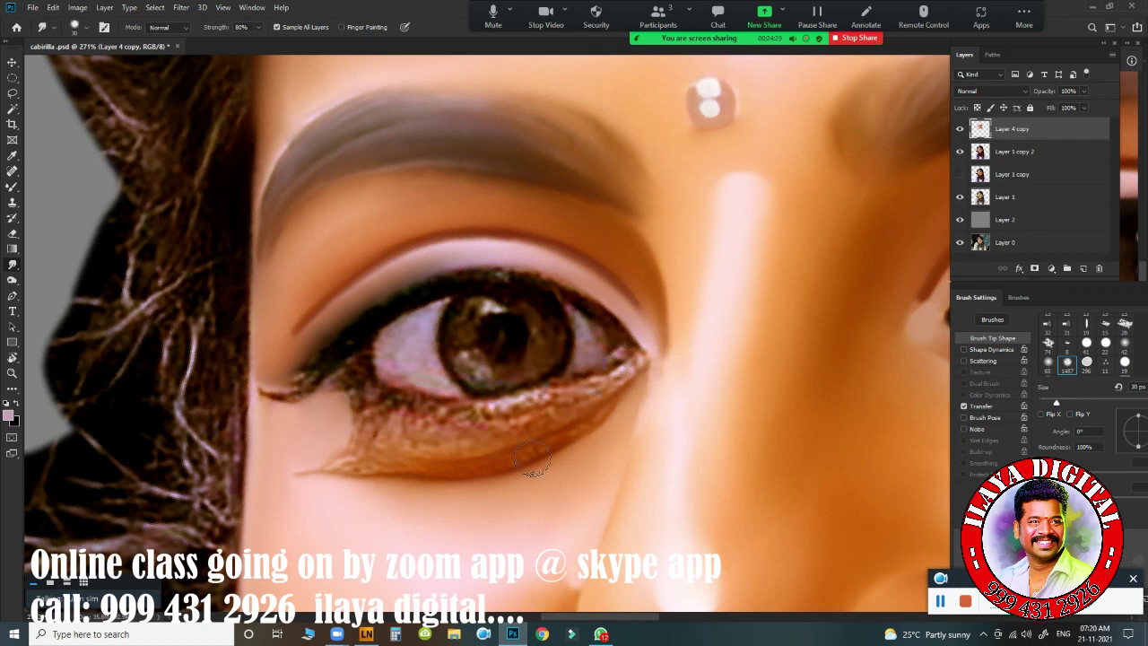
Step: Smudge the dark fold beneath the left eye and its outer tip into a smooth line with a 15 px brush
left_click_drag(520, 390, 455, 182)
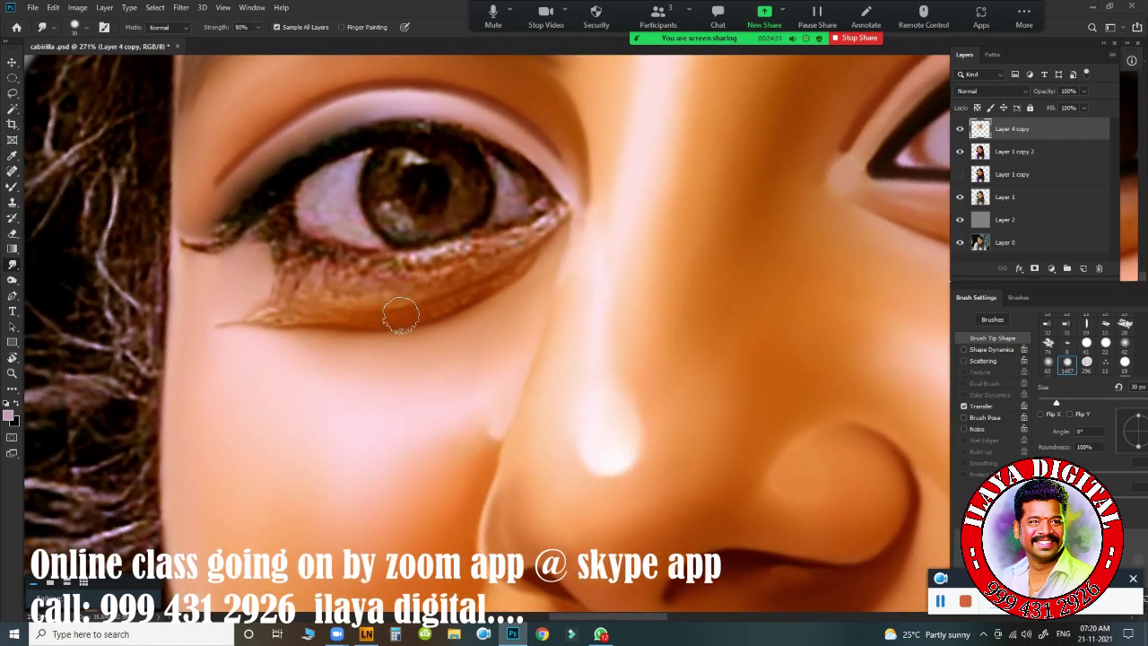
key("[")
mouse_move(231, 322)
left_mouse_down()
mouse_move(263, 319)
mouse_move(218, 320)
mouse_move(280, 308)
mouse_move(257, 309)
mouse_move(367, 311)
mouse_move(251, 316)
left_mouse_up()
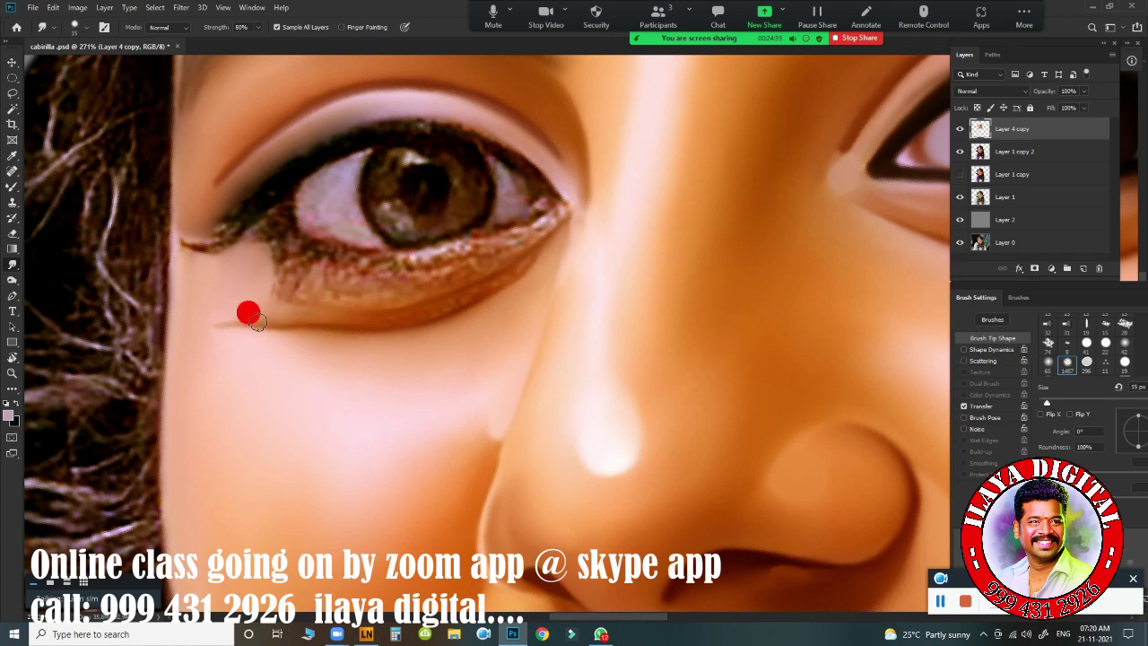
mouse_move(327, 323)
left_mouse_down()
mouse_move(299, 310)
mouse_move(242, 319)
left_mouse_up()
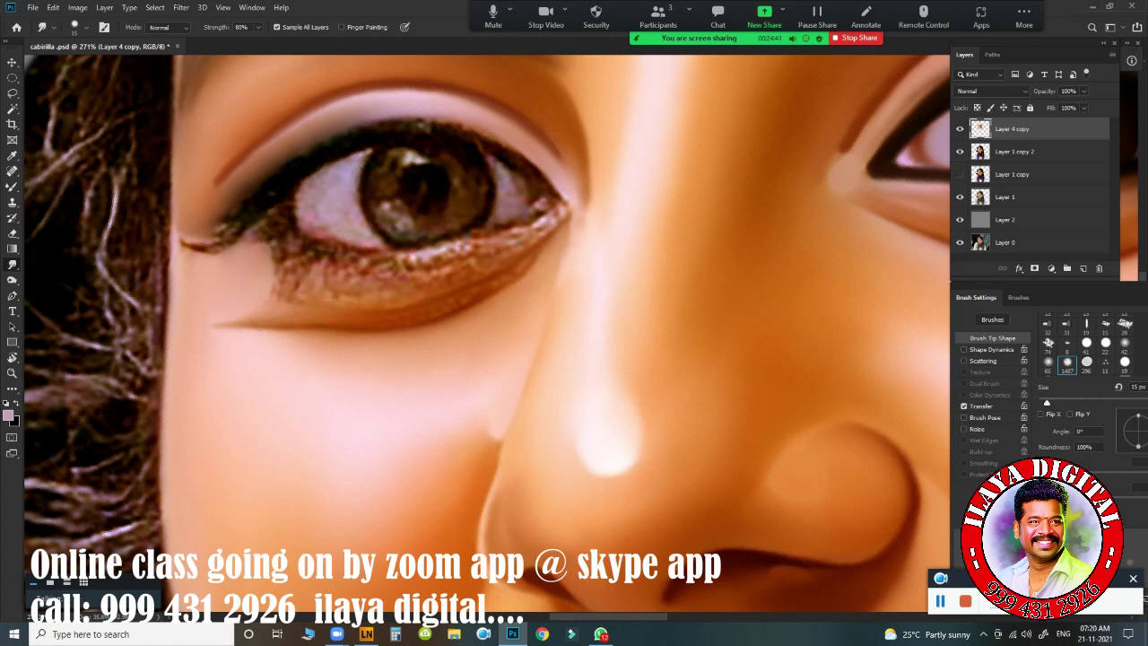
Step: Smooth the textured skin between the left lower lash line and fold, and shape the eyeliner's outer wing, with the 15 px Smudge brush
mouse_move(368, 315)
left_mouse_down()
mouse_move(429, 308)
mouse_move(394, 320)
mouse_move(473, 294)
mouse_move(539, 236)
left_mouse_up()
left_click_drag(380, 319, 501, 278)
mouse_move(293, 290)
left_mouse_down()
mouse_move(274, 259)
mouse_move(347, 267)
mouse_move(297, 271)
mouse_move(269, 259)
mouse_move(439, 284)
mouse_move(552, 219)
mouse_move(517, 250)
mouse_move(415, 282)
mouse_move(502, 249)
mouse_move(301, 288)
mouse_move(272, 259)
mouse_move(259, 266)
mouse_move(308, 280)
mouse_move(242, 282)
mouse_move(456, 290)
mouse_move(323, 298)
mouse_move(402, 307)
left_mouse_up()
mouse_move(307, 317)
left_mouse_down()
mouse_move(400, 314)
mouse_move(324, 319)
mouse_move(501, 285)
mouse_move(393, 322)
mouse_move(449, 308)
mouse_move(534, 249)
left_mouse_up()
left_click_drag(445, 305, 437, 287)
mouse_move(336, 326)
left_mouse_down()
mouse_move(252, 319)
mouse_move(200, 331)
mouse_move(203, 313)
mouse_move(228, 311)
mouse_move(208, 299)
mouse_move(228, 305)
mouse_move(261, 287)
mouse_move(238, 256)
mouse_move(205, 262)
mouse_move(263, 196)
mouse_move(212, 240)
mouse_move(182, 244)
left_mouse_up()
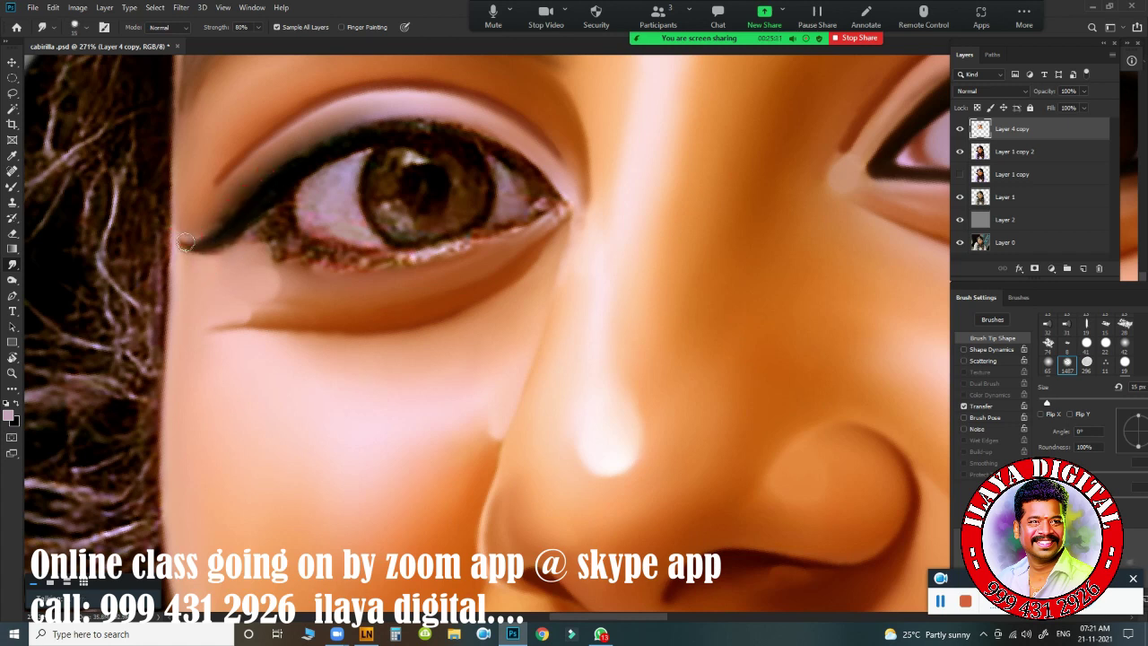
Step: Blend the left upper eyeliner into the eyelid and refine its outer wing with 15 to 20 px Smudge brushes
key("bracketright")
mouse_move(235, 208)
left_mouse_down()
mouse_move(210, 210)
mouse_move(281, 152)
left_mouse_up()
left_click_drag(225, 180, 294, 141)
mouse_move(233, 206)
left_mouse_down()
mouse_move(257, 166)
mouse_move(305, 146)
mouse_move(359, 99)
mouse_move(340, 130)
left_mouse_up()
left_click_drag(299, 126, 307, 143)
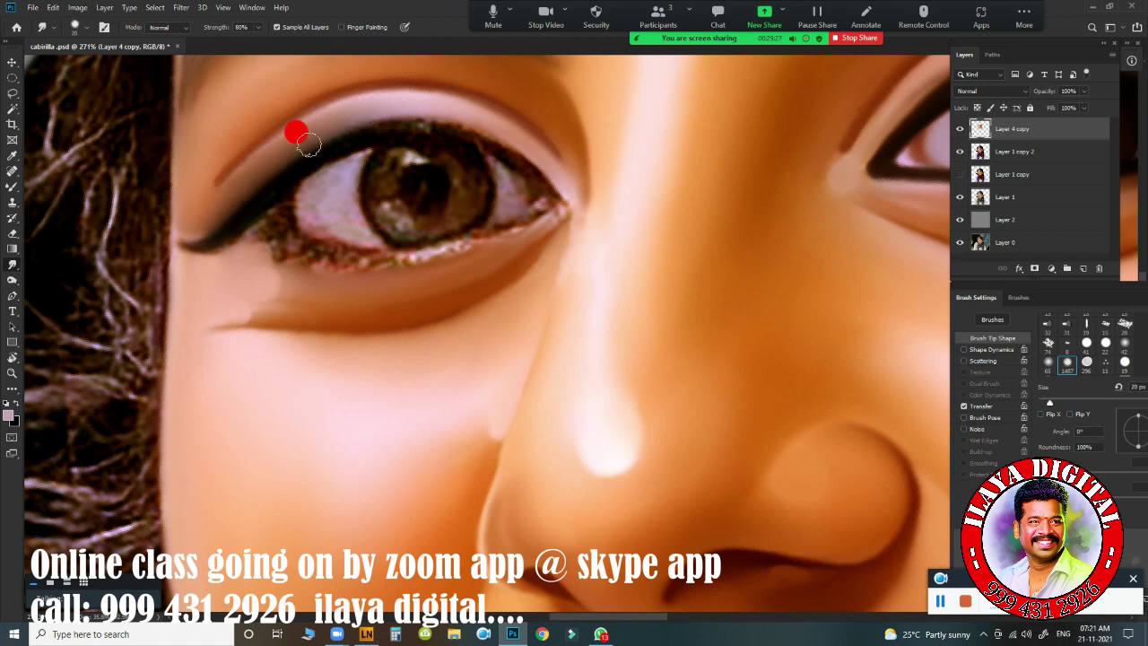
left_click_drag(184, 199, 186, 194)
key("bracketleft")
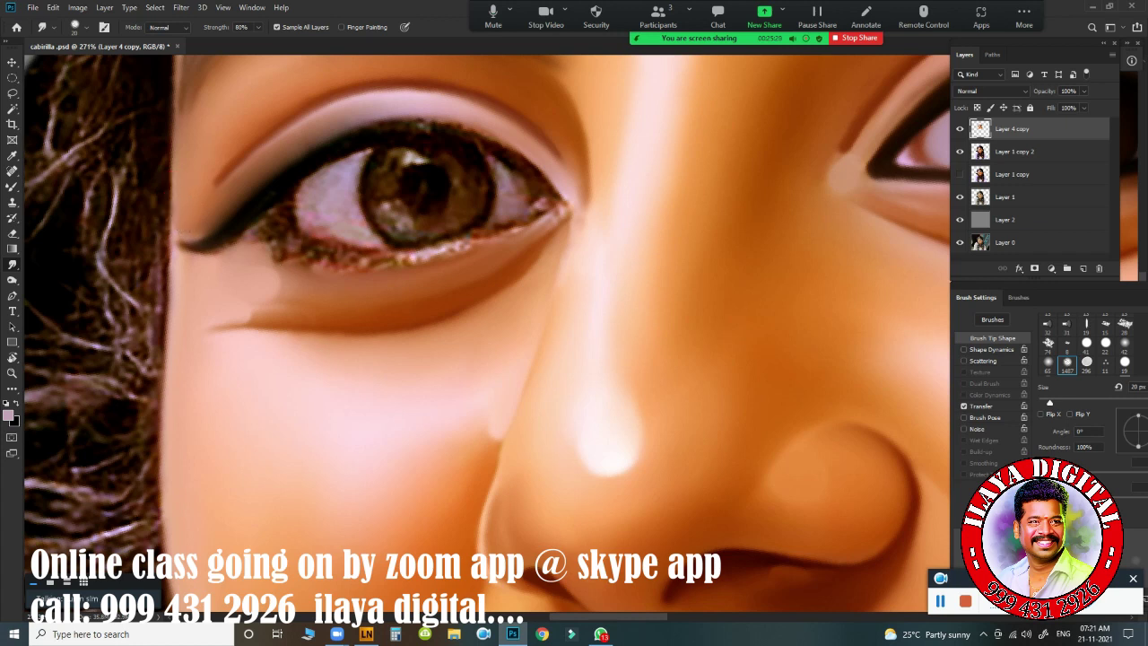
left_click_drag(211, 253, 237, 233)
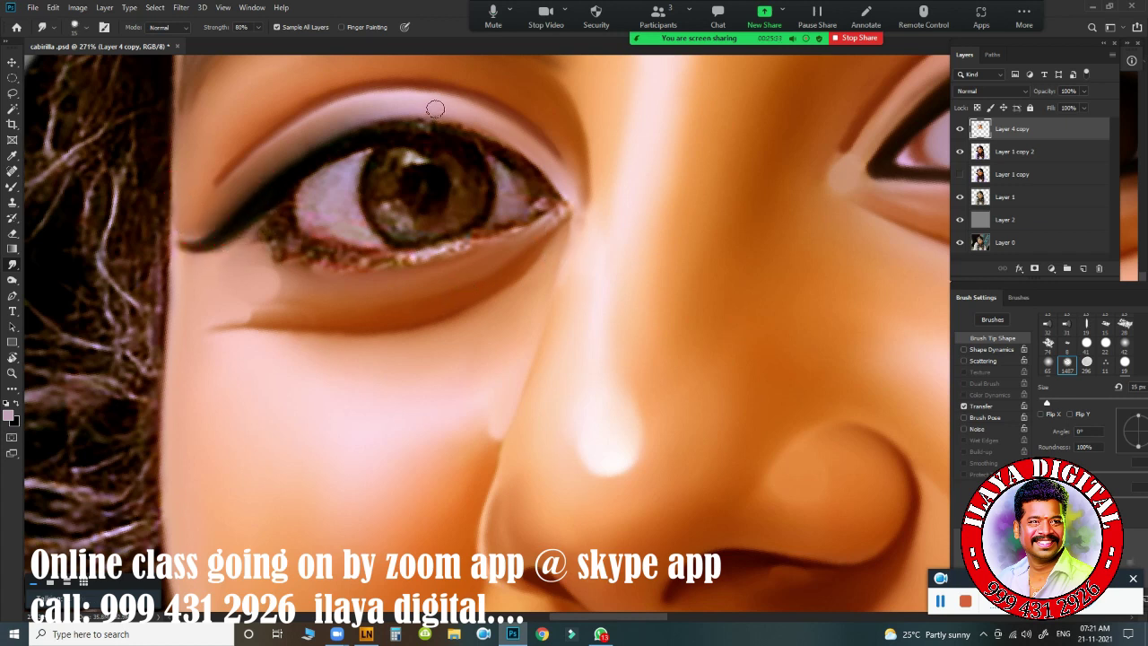
left_click_drag(435, 108, 452, 106)
Step: Start a Pen tool path at the inner corner of the left eye
key("p")
left_click_drag(563, 345, 541, 357)
left_click_drag(509, 277, 478, 422)
scroll(480, 427, "up", 3)
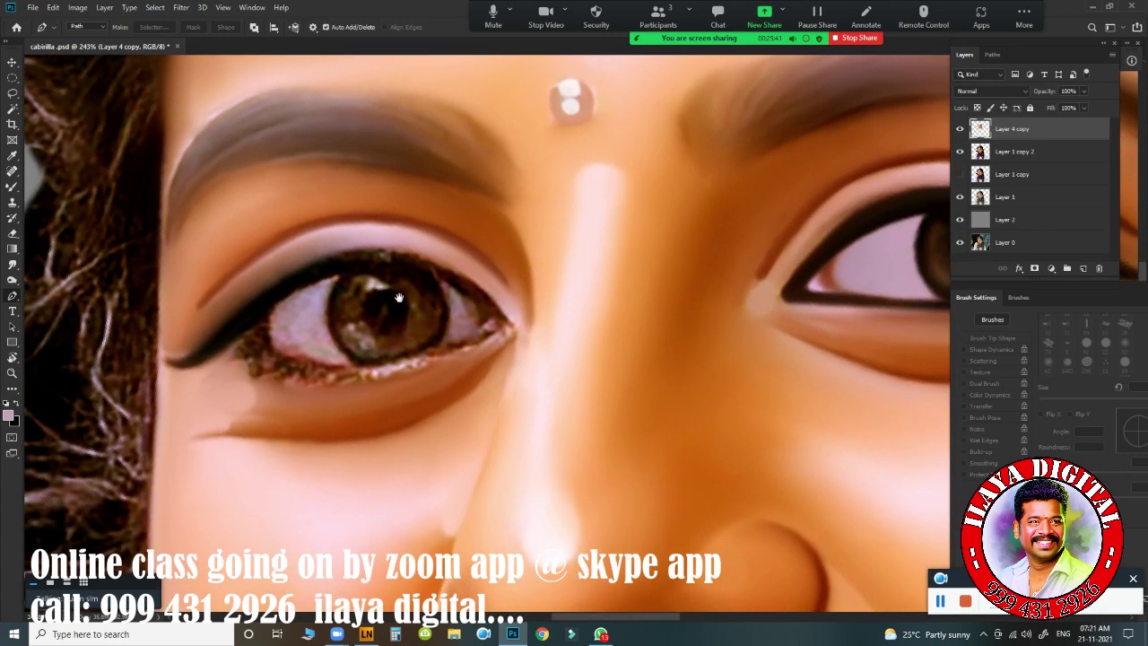
left_click_drag(410, 291, 390, 278)
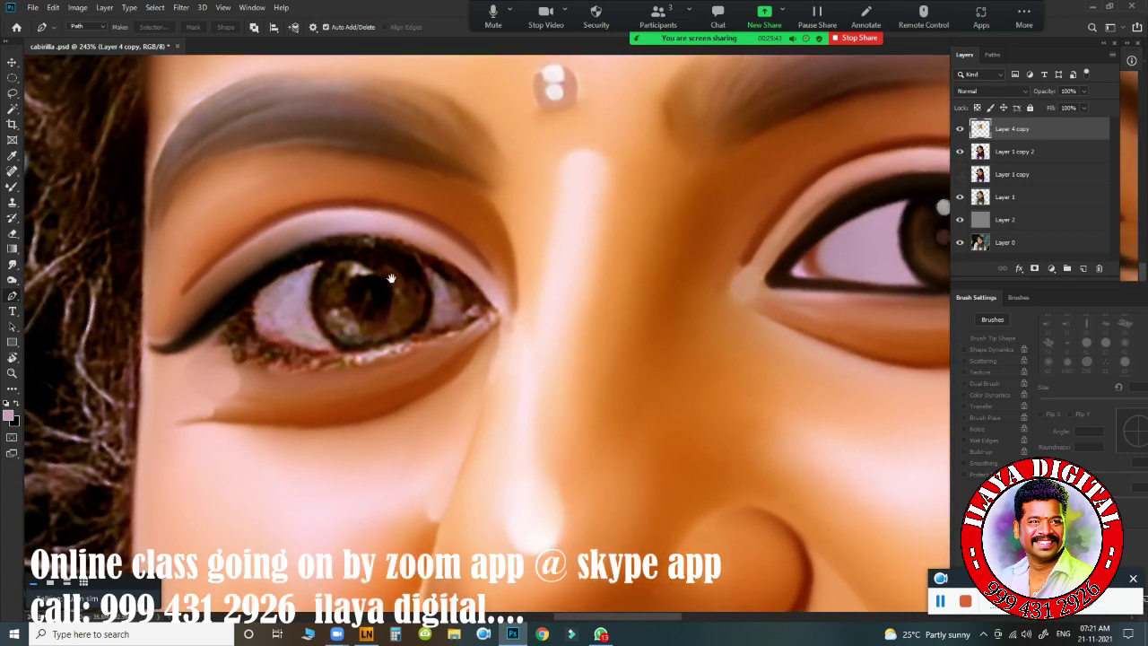
left_click(475, 304)
left_click_drag(247, 303, 120, 413)
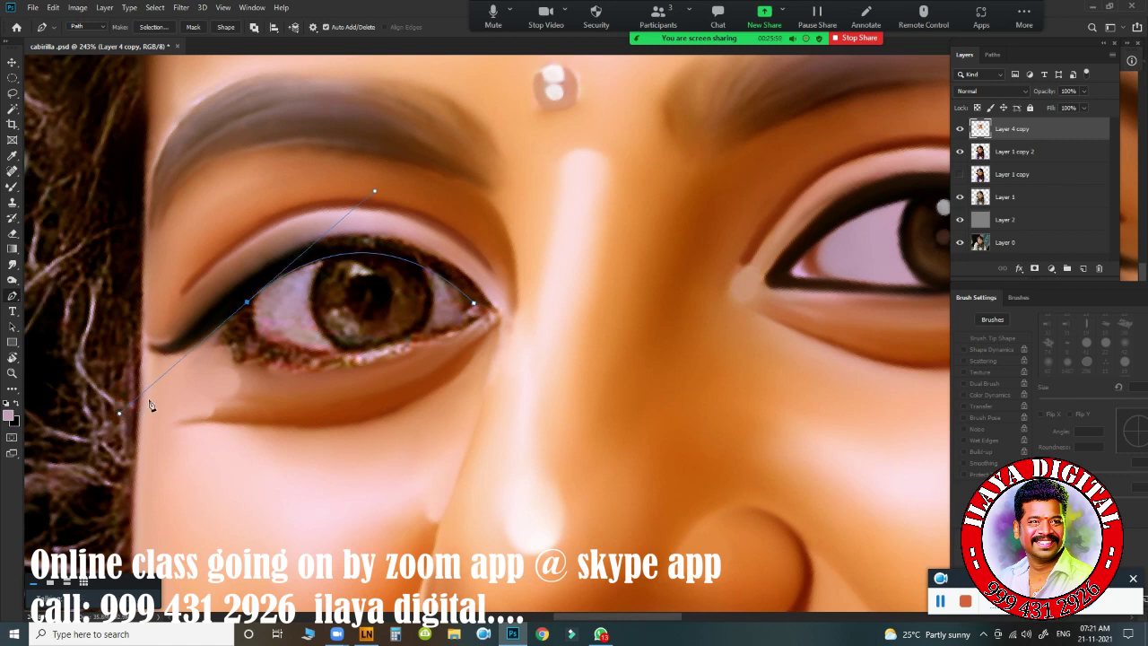
left_click(247, 303, "alt")
left_click_drag(258, 334, 265, 349)
key("ctrl+z")
key("ctrl+z")
left_click(251, 298)
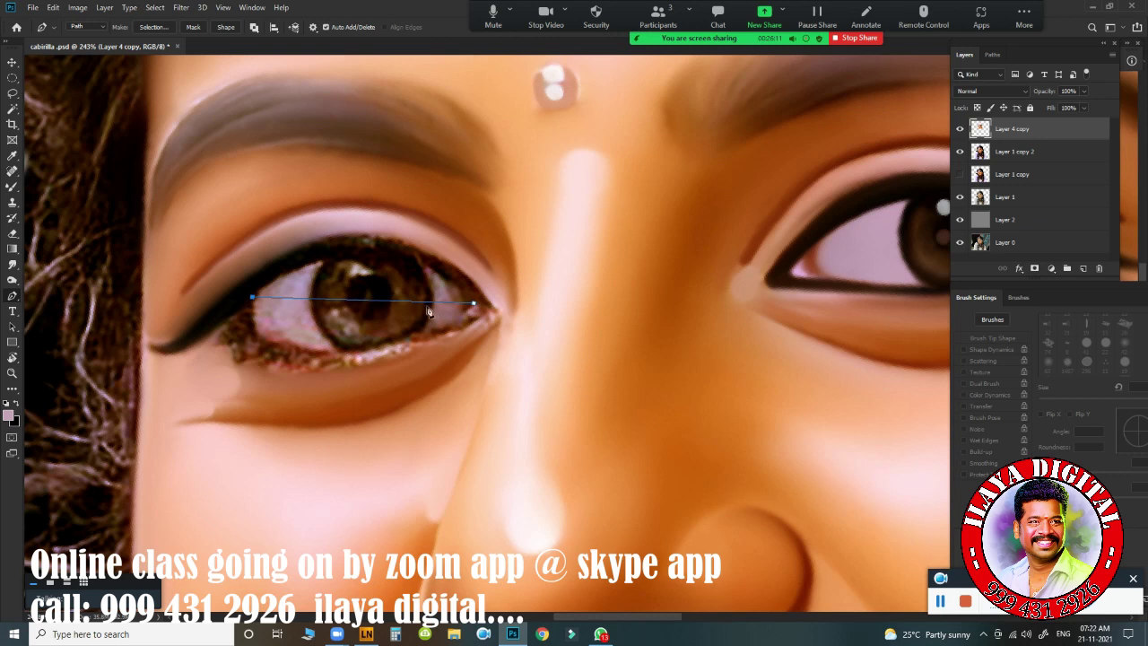
key("ctrl+z")
Step: Trace the left eye opening with a closed curved path and convert it to a selection with a 2-pixel feather
left_click_drag(254, 299, 134, 396)
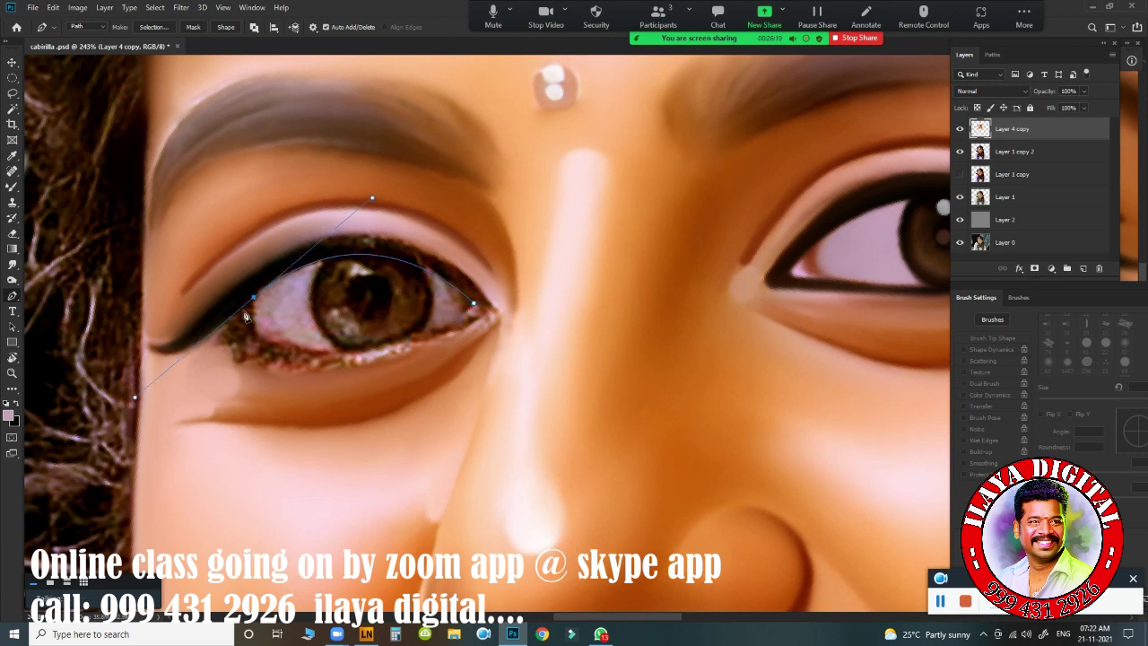
left_click(255, 301, "alt")
left_click_drag(256, 331, 263, 344)
left_click_drag(472, 306, 592, 253)
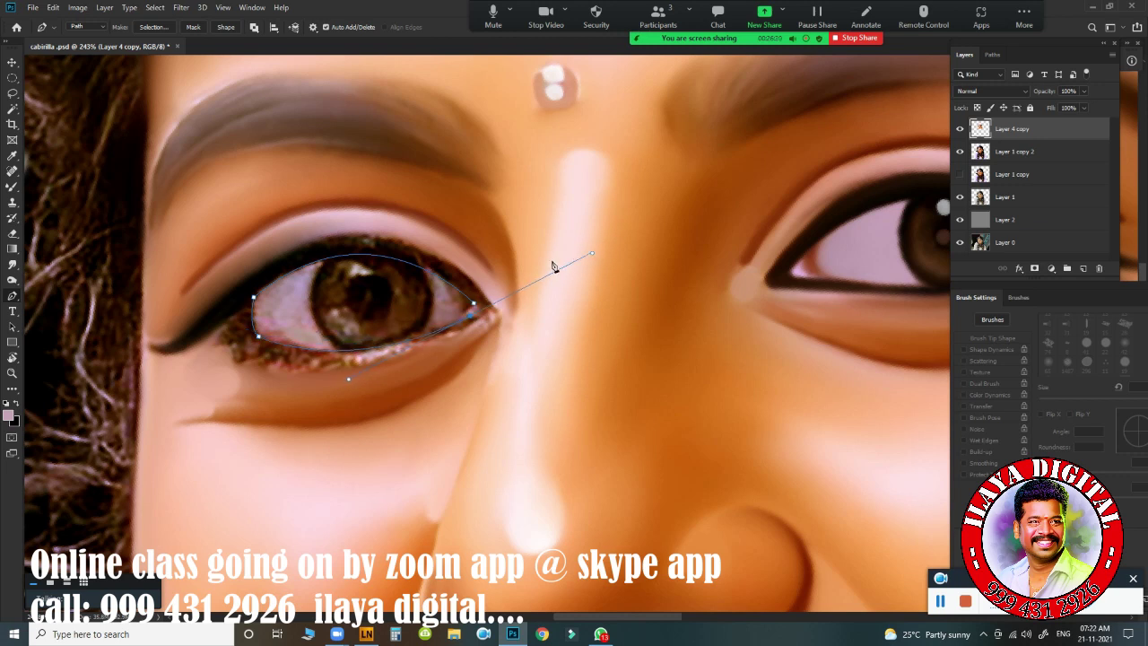
left_click(471, 316, "alt")
key("ctrl+Return")
key("shift+F6")
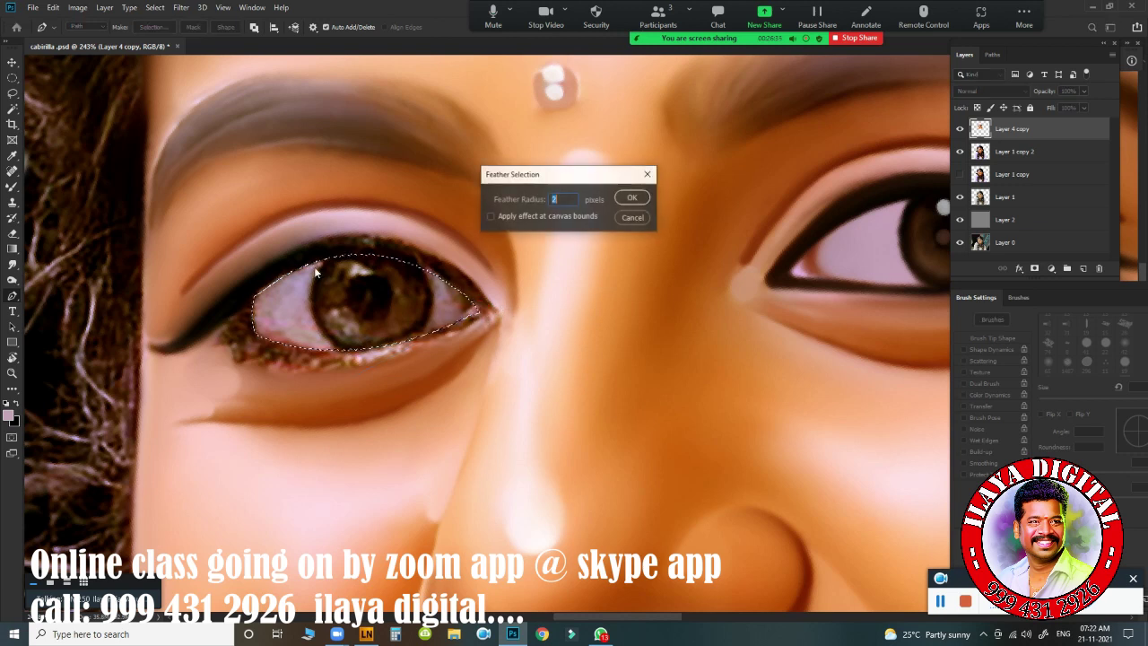
key("Return")
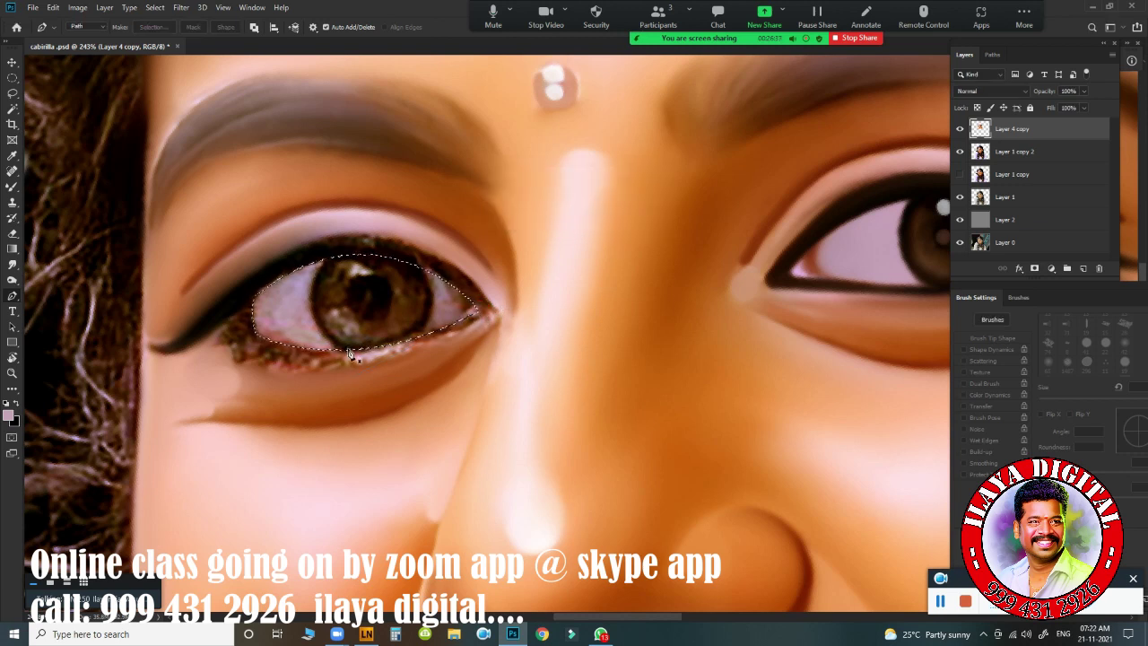
Step: Blend the outer part of the left eye white into a smooth tone with the Mixer Brush at up to 20 px
key("b")
left_click_drag(380, 380, 493, 380)
key("bracketright")
key("bracketright")
mouse_move(307, 271)
left_mouse_down()
mouse_move(295, 332)
mouse_move(315, 251)
mouse_move(324, 264)
mouse_move(342, 260)
mouse_move(340, 230)
mouse_move(342, 271)
mouse_move(371, 221)
mouse_move(346, 261)
mouse_move(343, 301)
mouse_move(324, 259)
mouse_move(350, 319)
mouse_move(299, 284)
left_mouse_up()
key("bracketright")
key("bracketright")
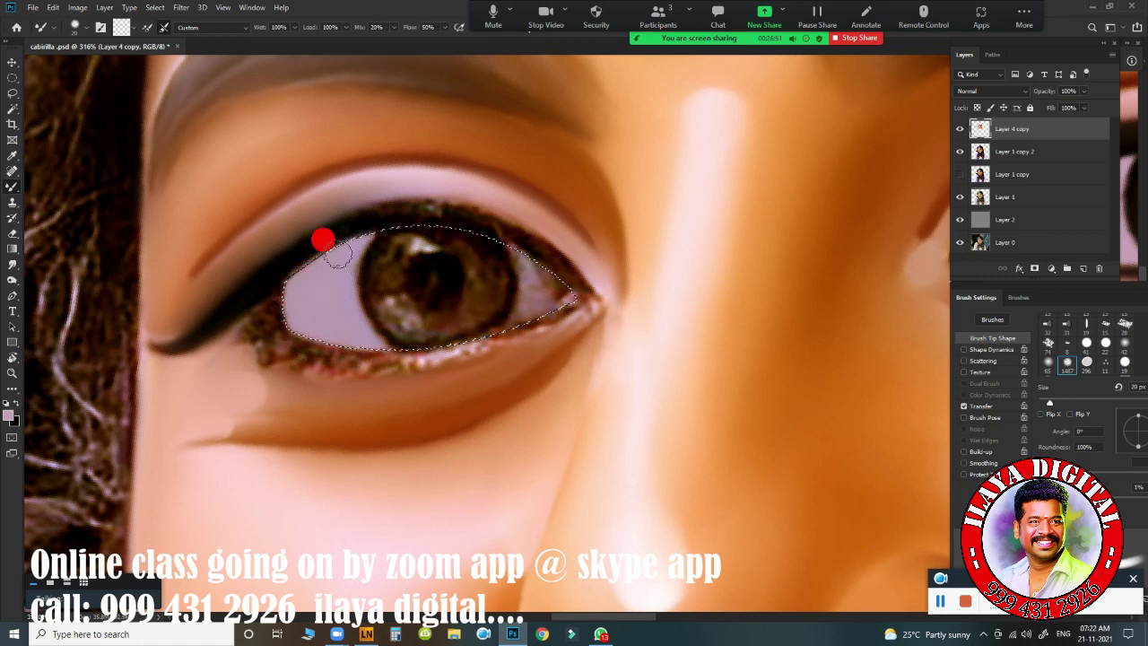
Step: Smooth the inner part of the left eye white up to the eye corner with Mixer Brush sizes from 9 to 20 px
key("bracketleft")
left_click(521, 293)
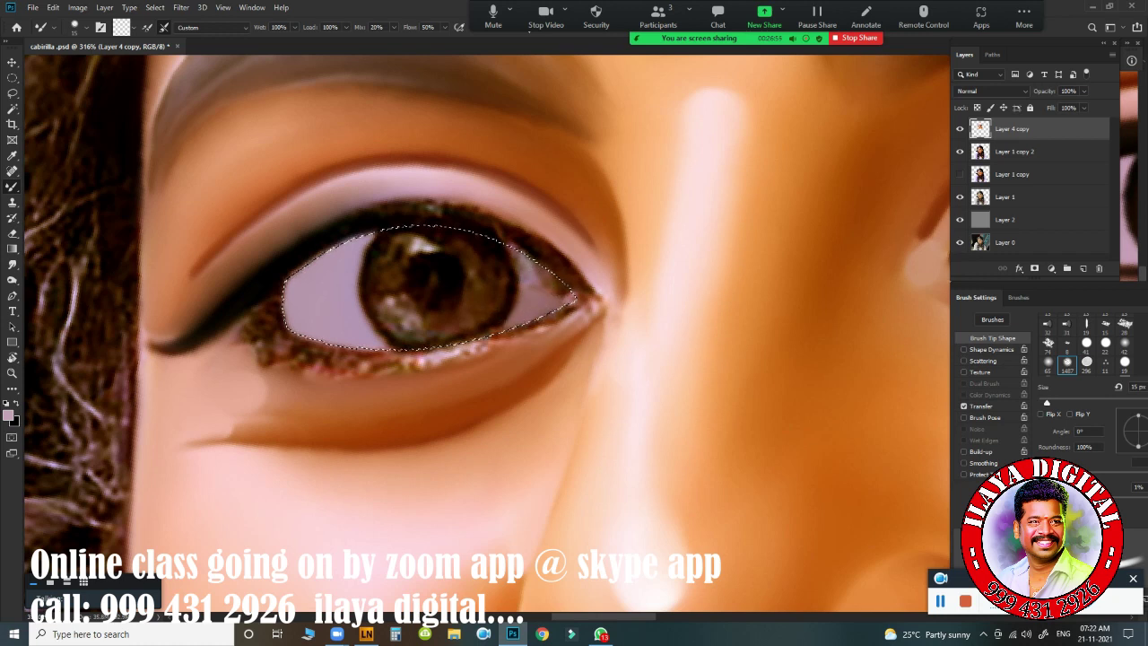
key("bracketleft")
left_click(526, 274)
key("bracketright")
left_click(518, 260)
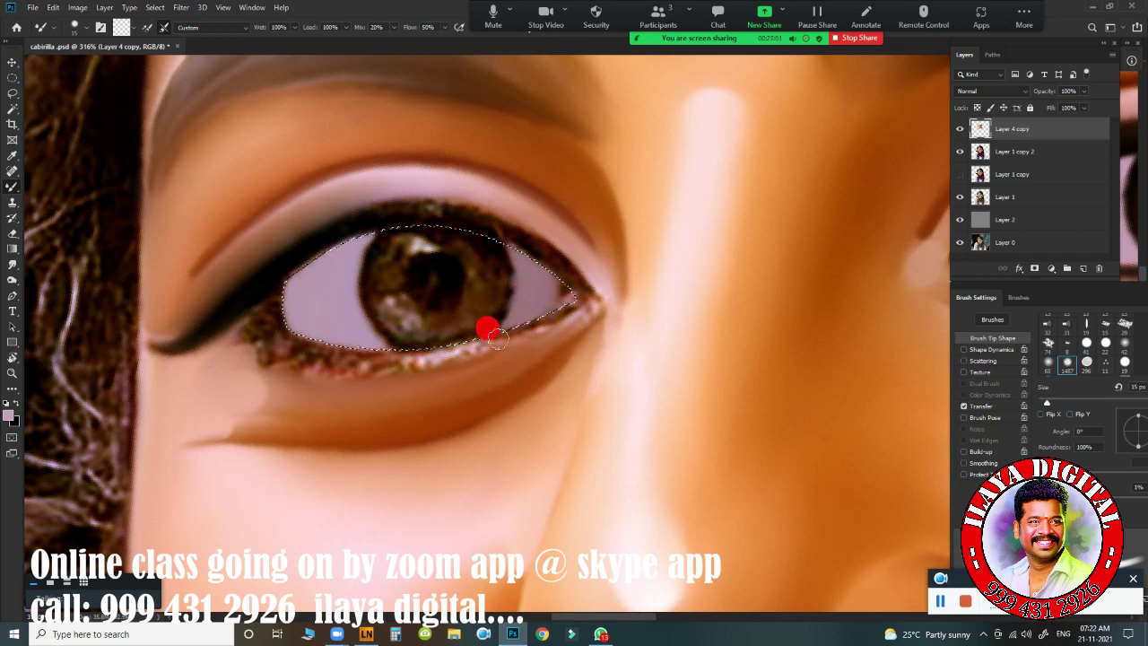
key("bracketleft")
left_click(561, 301)
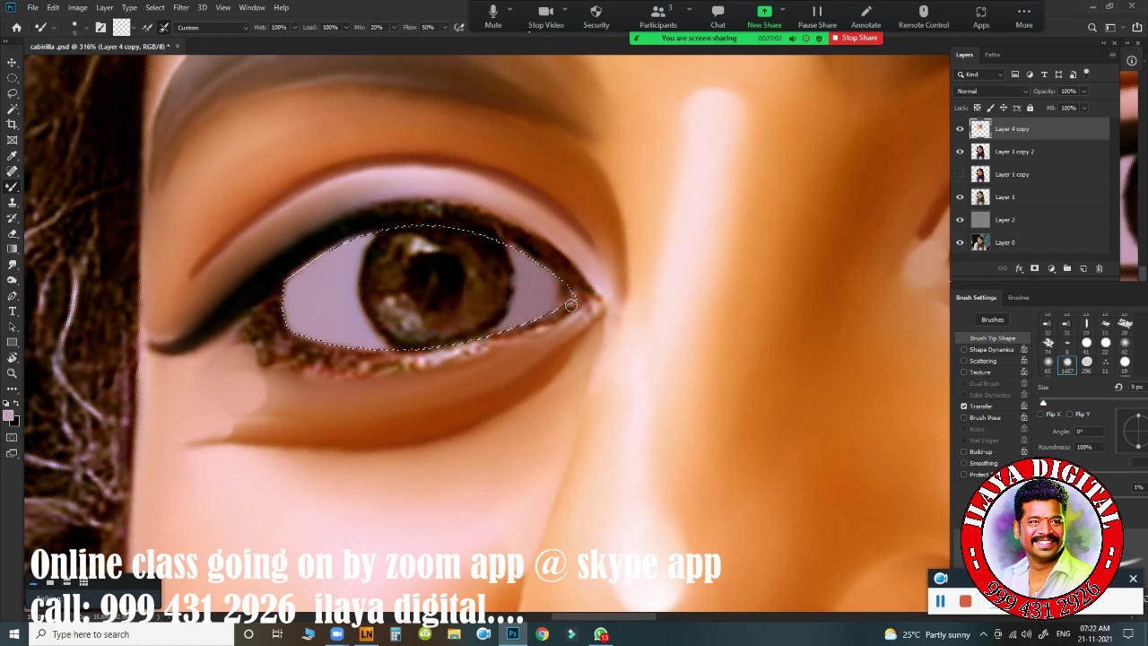
key("bracketright")
left_click(527, 271)
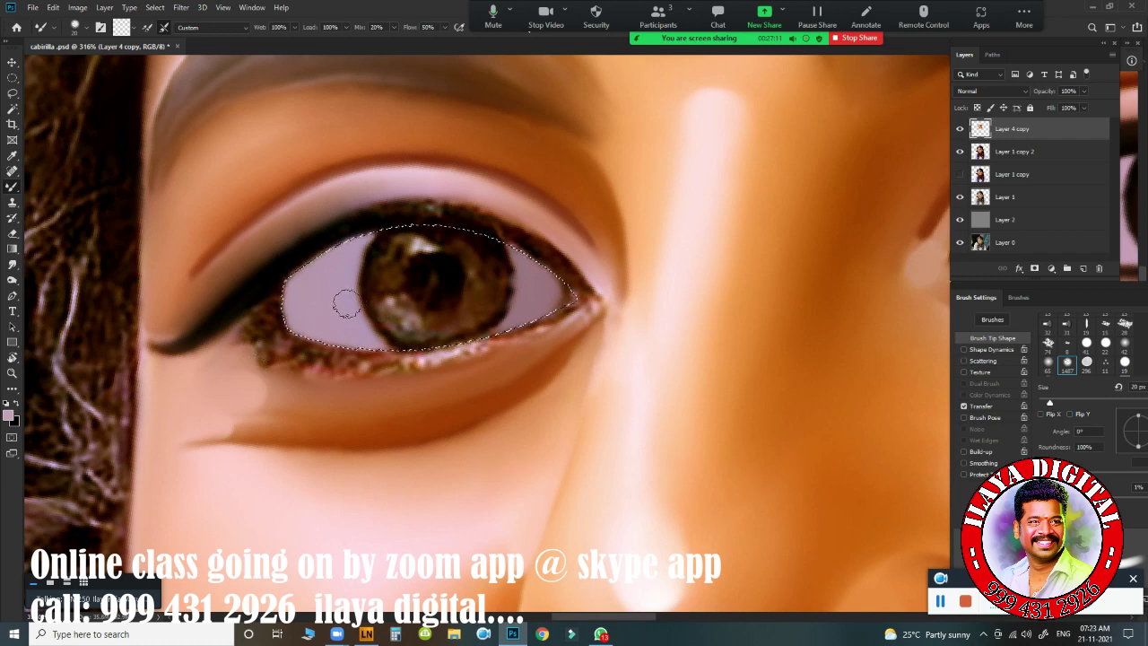
Step: Blend the left upper lashes into a smooth black eyeliner around the inner corner with 20 to 10 px Mixer Brushes
left_click(253, 293)
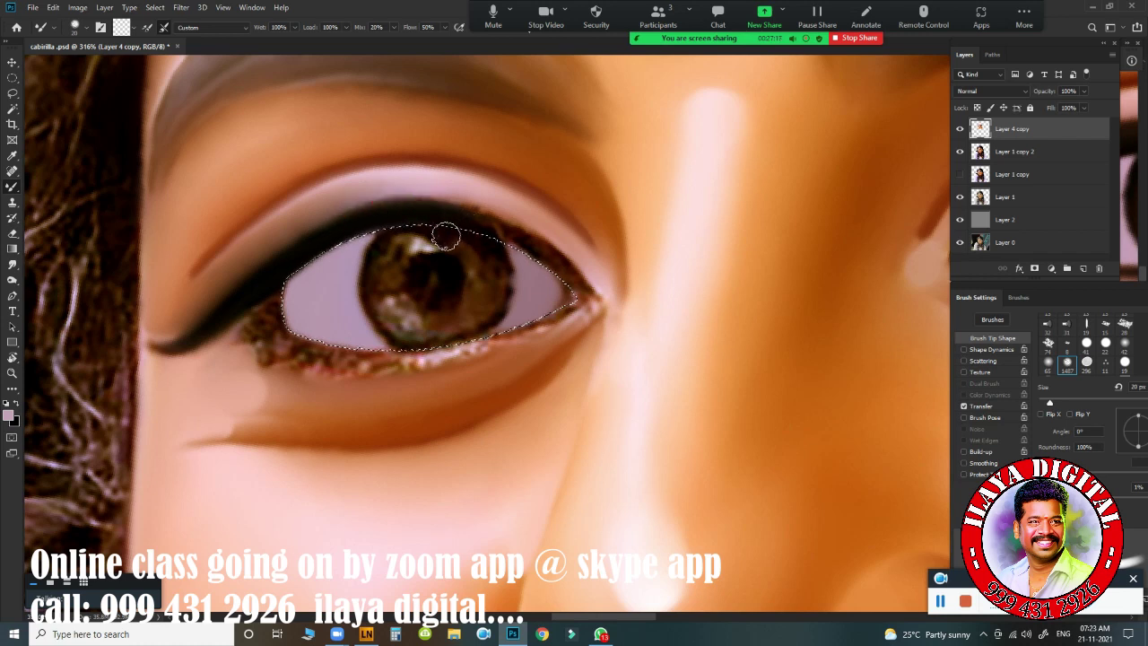
key("bracketleft")
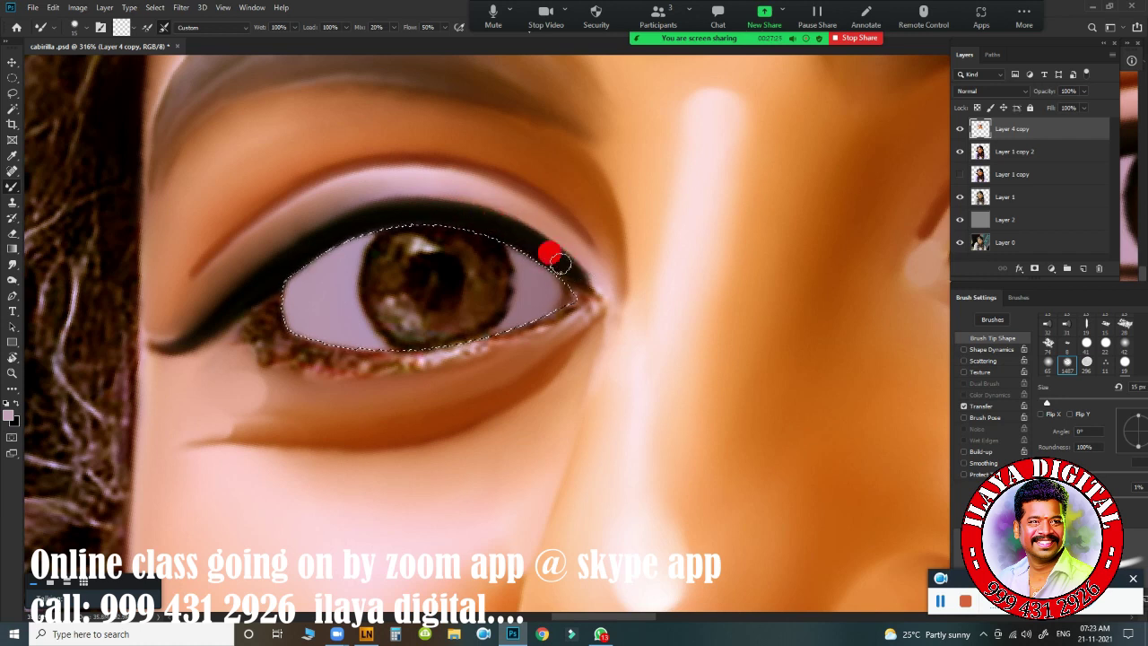
key("bracketleft")
left_click_drag(575, 283, 569, 303)
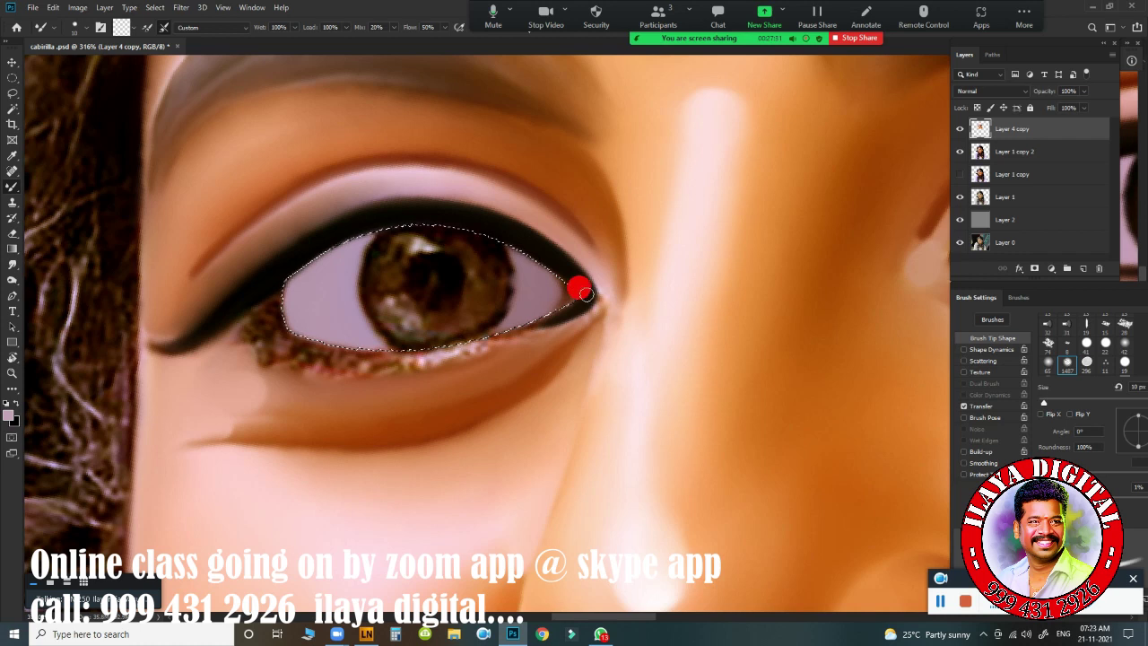
Step: Paint over the left lower lashes to form a dark liner along the lower lid with 15 and 10 px Mixer Brushes
key("bracketright")
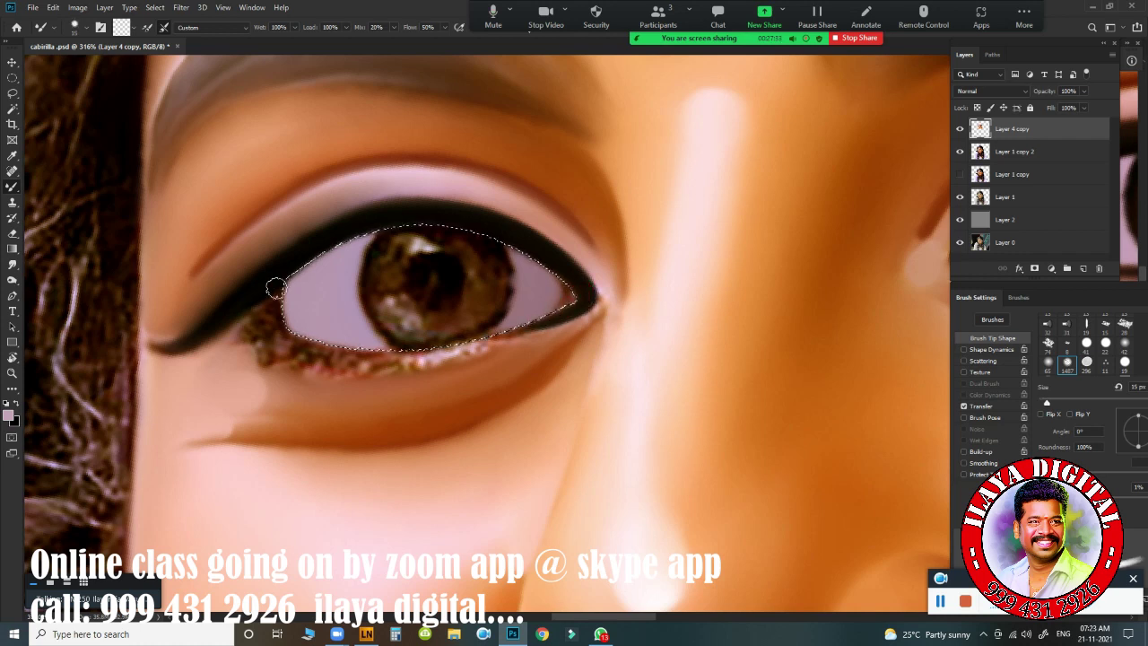
mouse_move(272, 326)
left_mouse_down()
mouse_move(278, 288)
mouse_move(259, 302)
mouse_move(259, 337)
left_mouse_up()
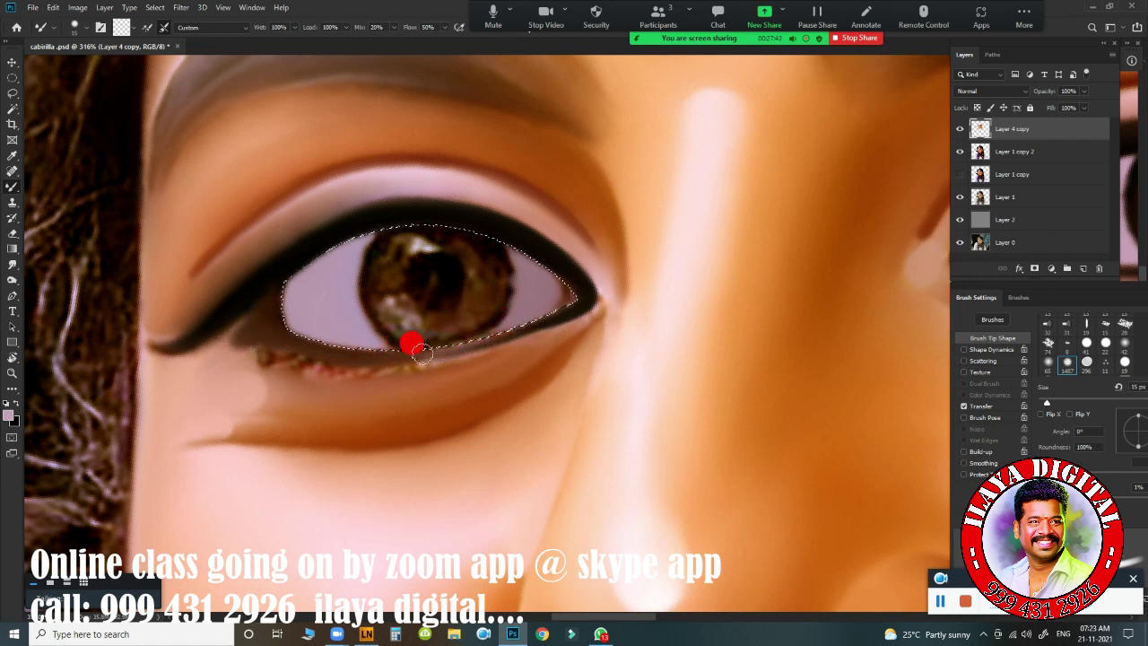
left_click_drag(535, 326, 558, 306)
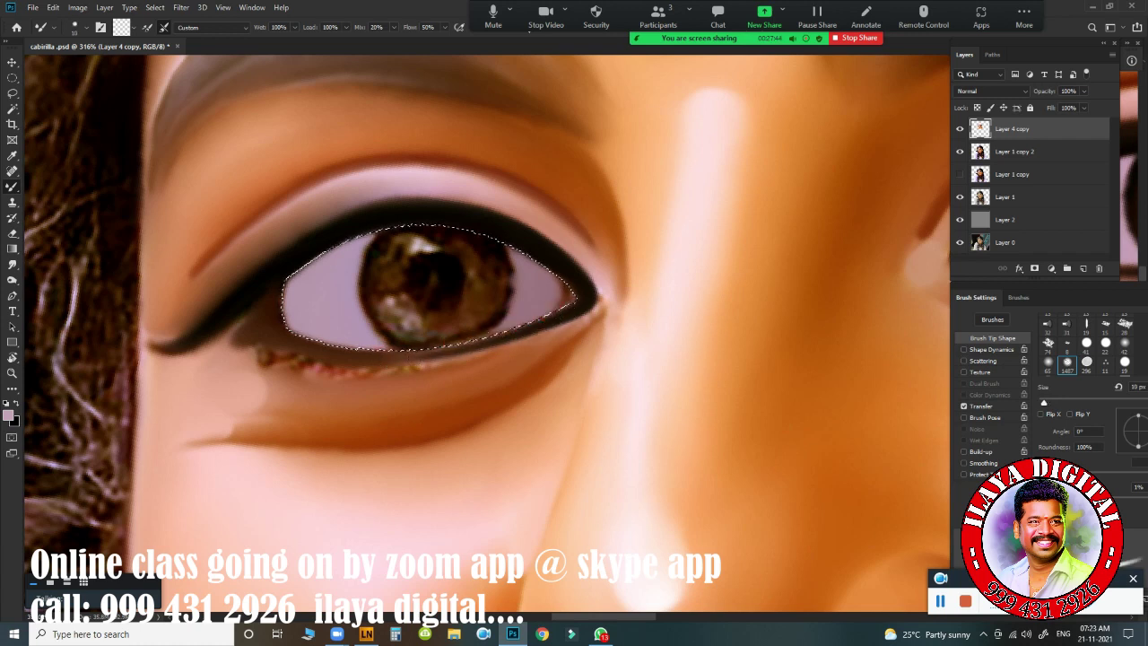
left_click(407, 352)
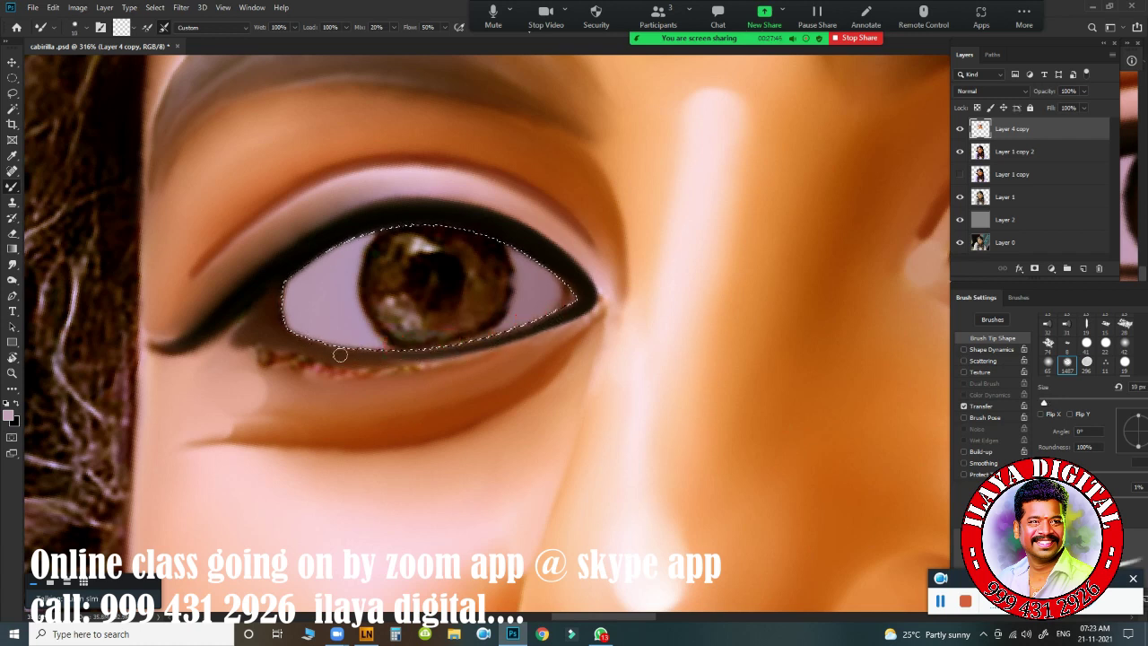
Step: Darken the left eyeliner's outer corner and lower line with the 10 px Mixer Brush, and clear the selection
left_click(261, 292)
left_click(269, 269)
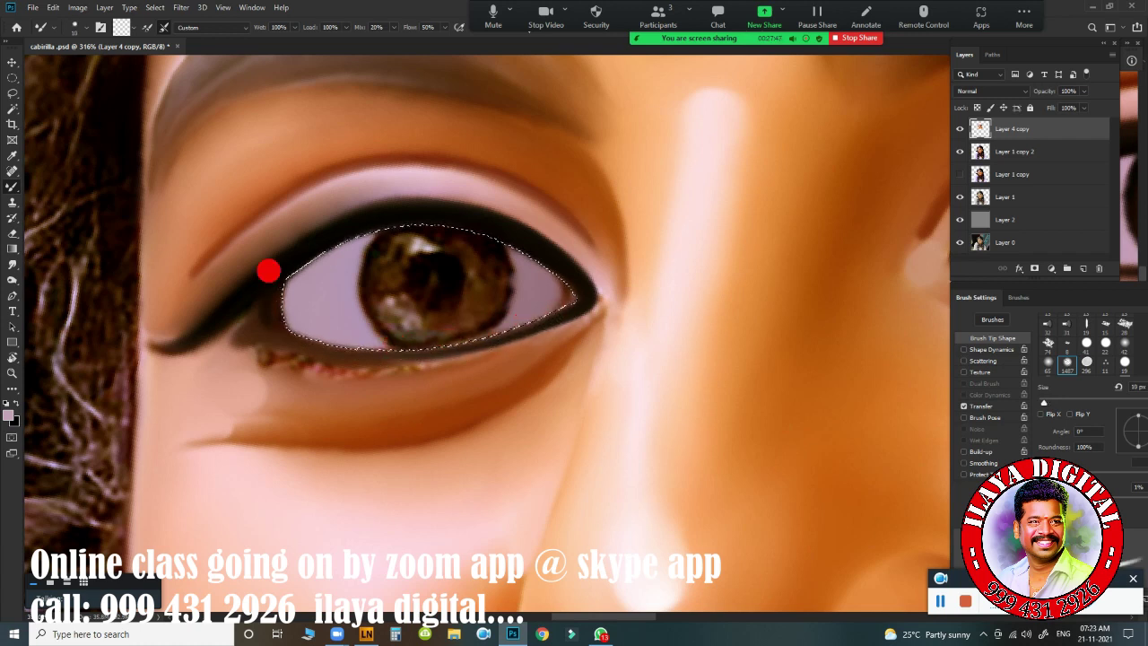
left_click(267, 328)
left_click(260, 318)
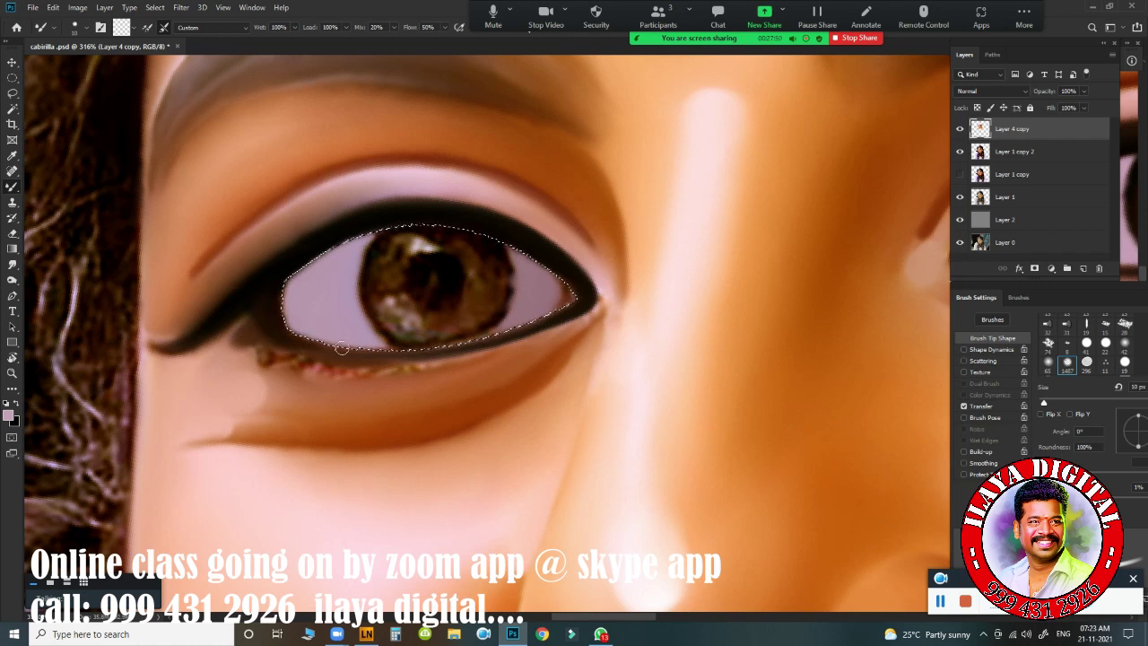
left_click(386, 345)
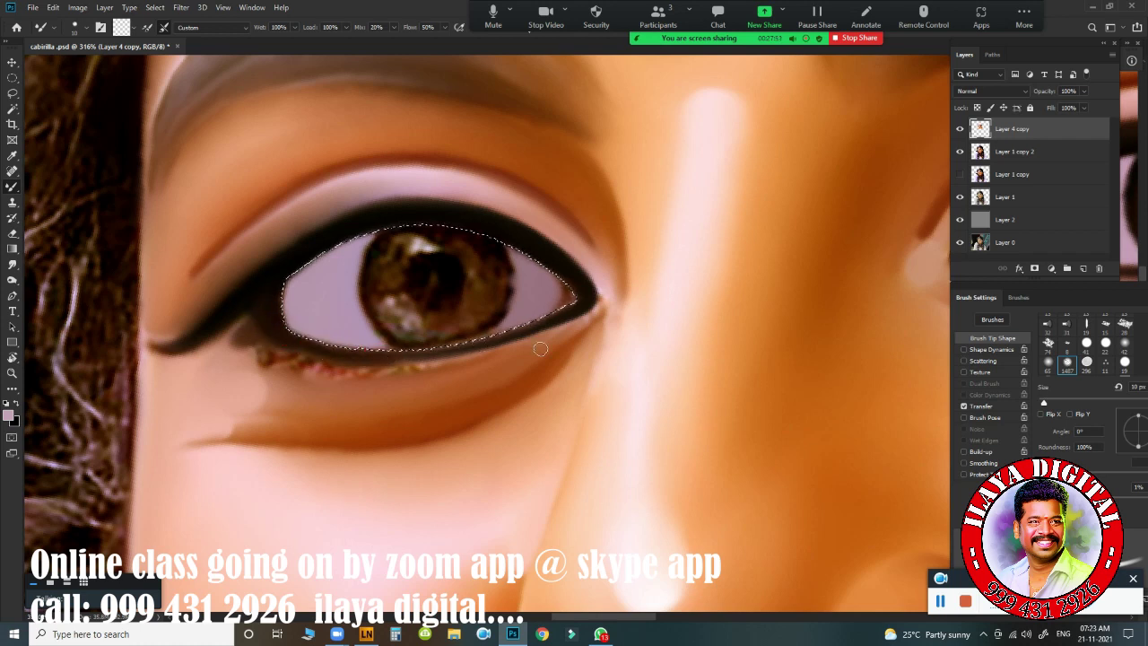
key("ctrl+d")
Step: Smudge the remaining lash texture beneath the left lower eyeliner into the skin with 15 to 20 px brushes
key("r")
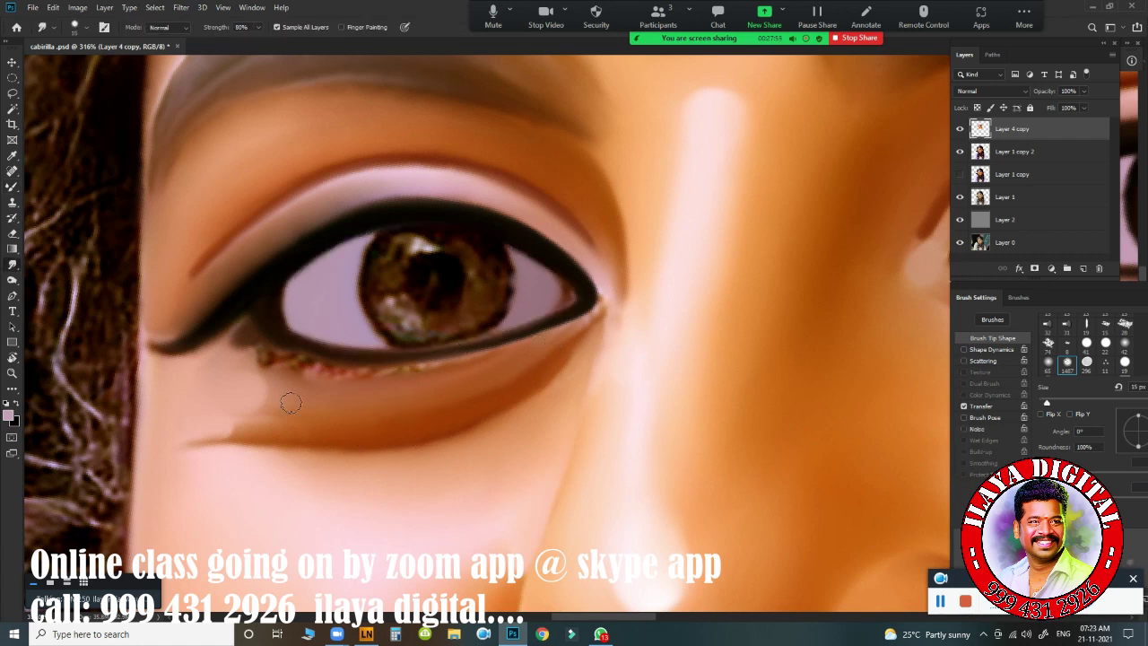
mouse_move(239, 336)
left_mouse_down()
mouse_move(249, 309)
mouse_move(228, 363)
mouse_move(240, 352)
mouse_move(385, 373)
mouse_move(333, 371)
mouse_move(457, 355)
left_mouse_up()
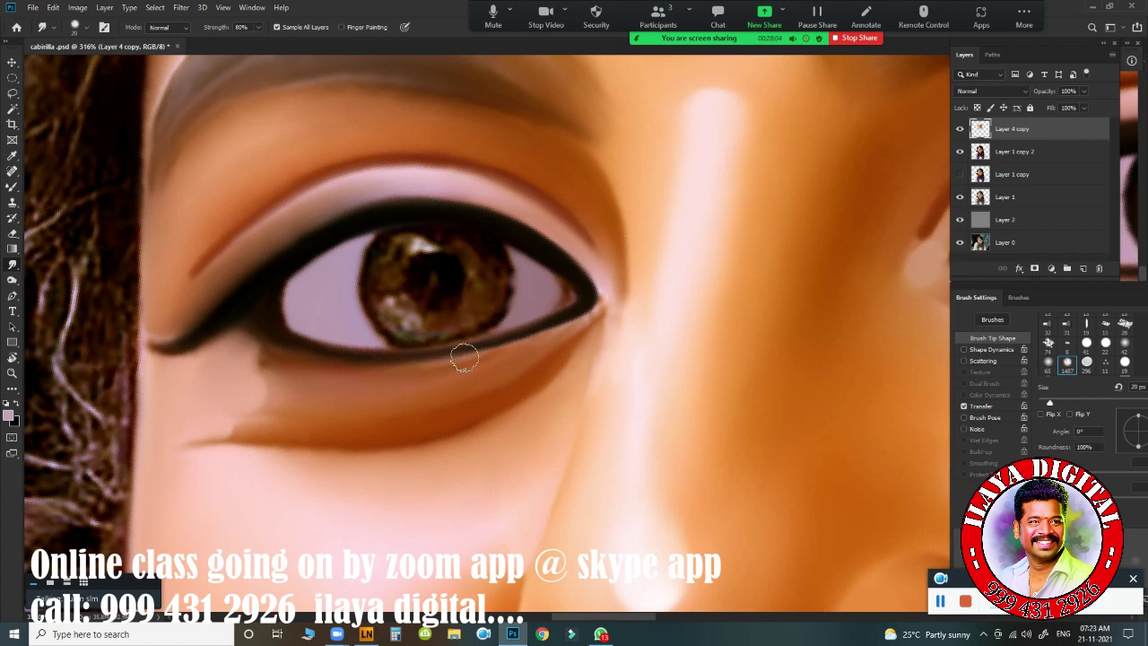
mouse_move(254, 349)
left_mouse_down()
mouse_move(286, 361)
mouse_move(234, 354)
mouse_move(356, 374)
mouse_move(480, 362)
mouse_move(431, 370)
mouse_move(453, 368)
mouse_move(354, 375)
mouse_move(468, 364)
mouse_move(592, 313)
mouse_move(550, 342)
left_mouse_up()
mouse_move(436, 422)
left_mouse_down()
mouse_move(543, 388)
mouse_move(508, 405)
mouse_move(555, 372)
mouse_move(540, 365)
mouse_move(578, 352)
mouse_move(543, 361)
mouse_move(580, 344)
mouse_move(449, 432)
mouse_move(558, 368)
mouse_move(597, 325)
mouse_move(463, 418)
mouse_move(401, 440)
mouse_move(315, 443)
mouse_move(488, 414)
mouse_move(585, 336)
mouse_move(602, 279)
left_mouse_up()
Step: Refine the outer edge of the left eye white against the eyeliner with 10 to 15 px Smudge brushes
key("[")
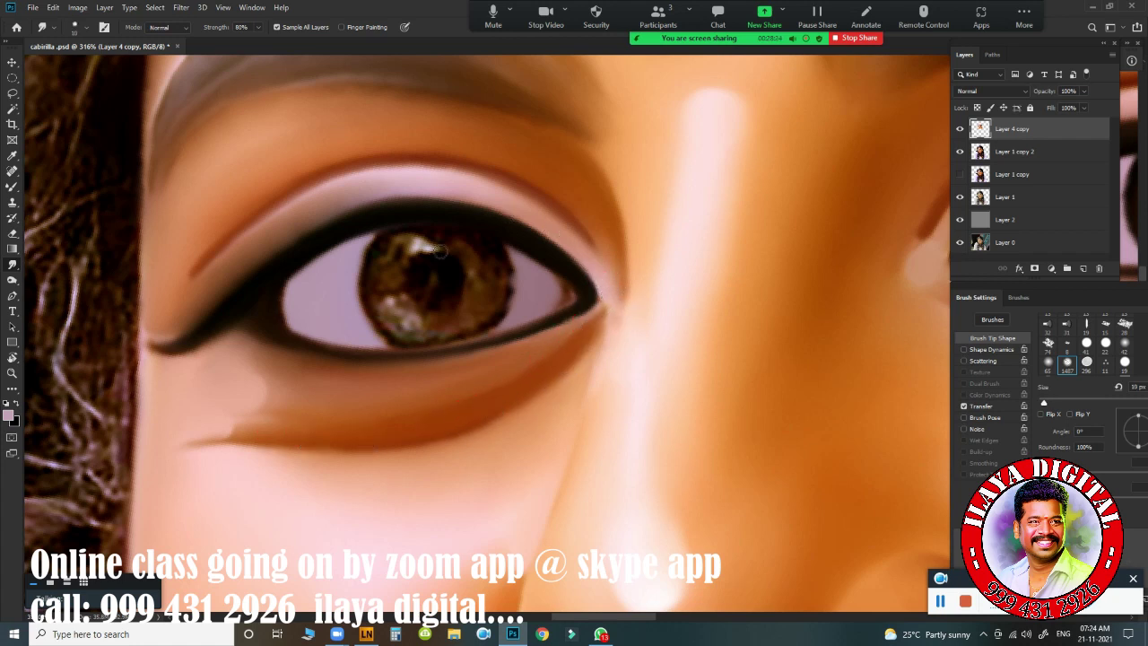
mouse_move(293, 283)
left_mouse_down()
mouse_move(294, 296)
mouse_move(285, 287)
left_mouse_up()
mouse_move(287, 314)
left_mouse_down()
mouse_move(276, 307)
mouse_move(284, 295)
left_mouse_up()
left_click(284, 278)
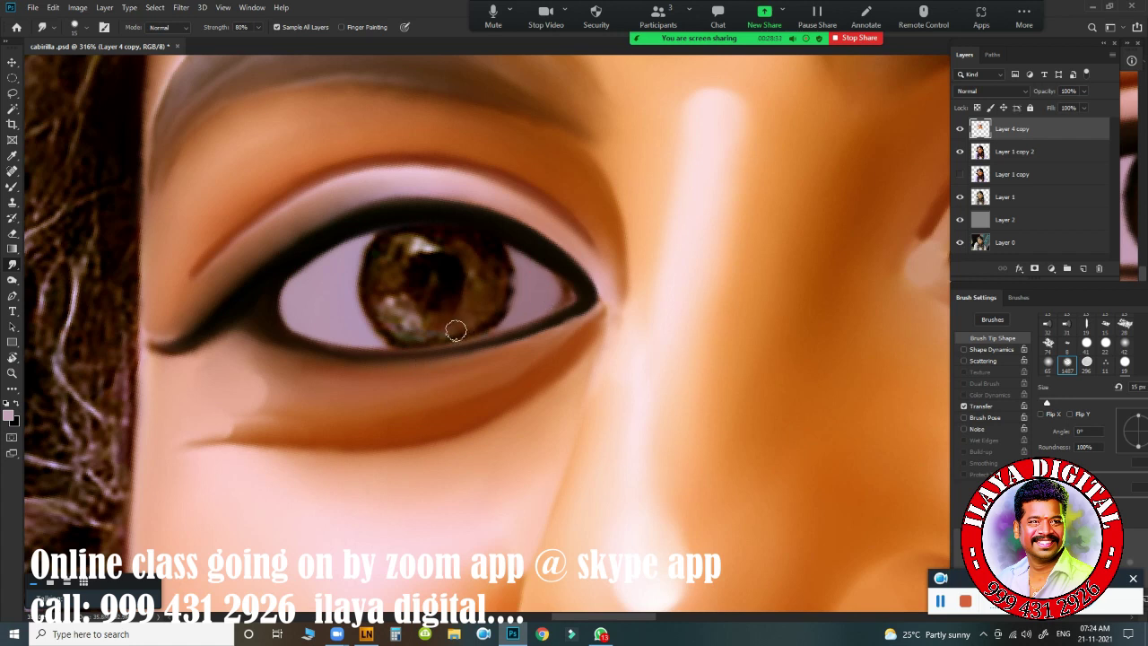
Step: Select the left iris with a circular marquee and smooth its dark rim and upper part with a 20 px Smudge brush
key("m")
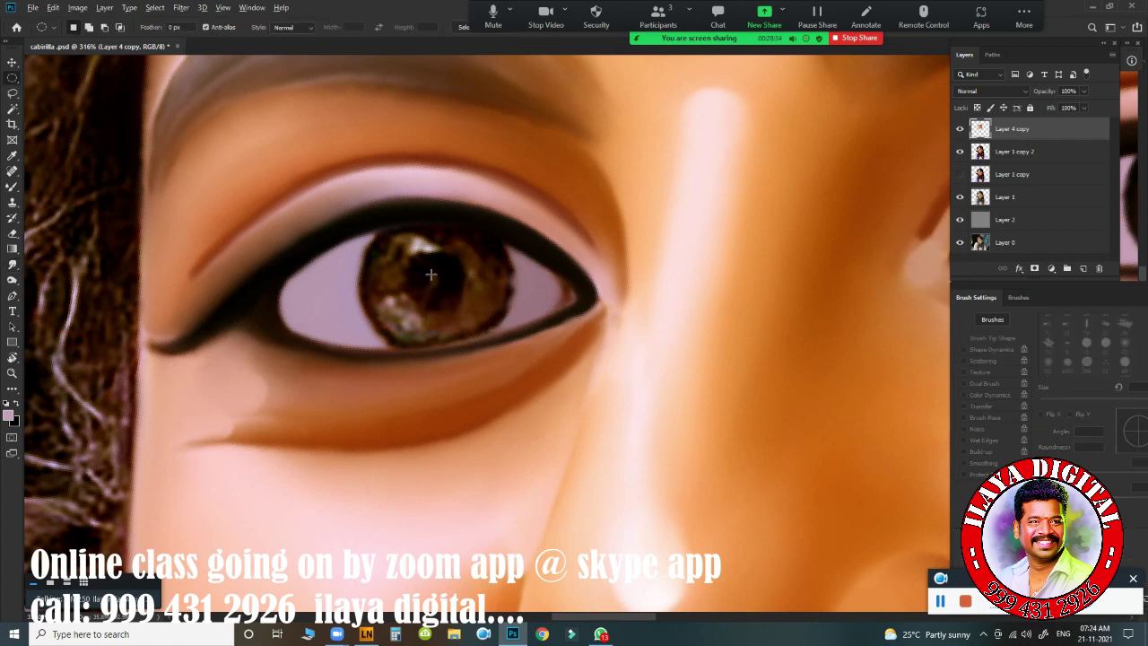
left_click_drag(449, 295, 513, 359)
key("r")
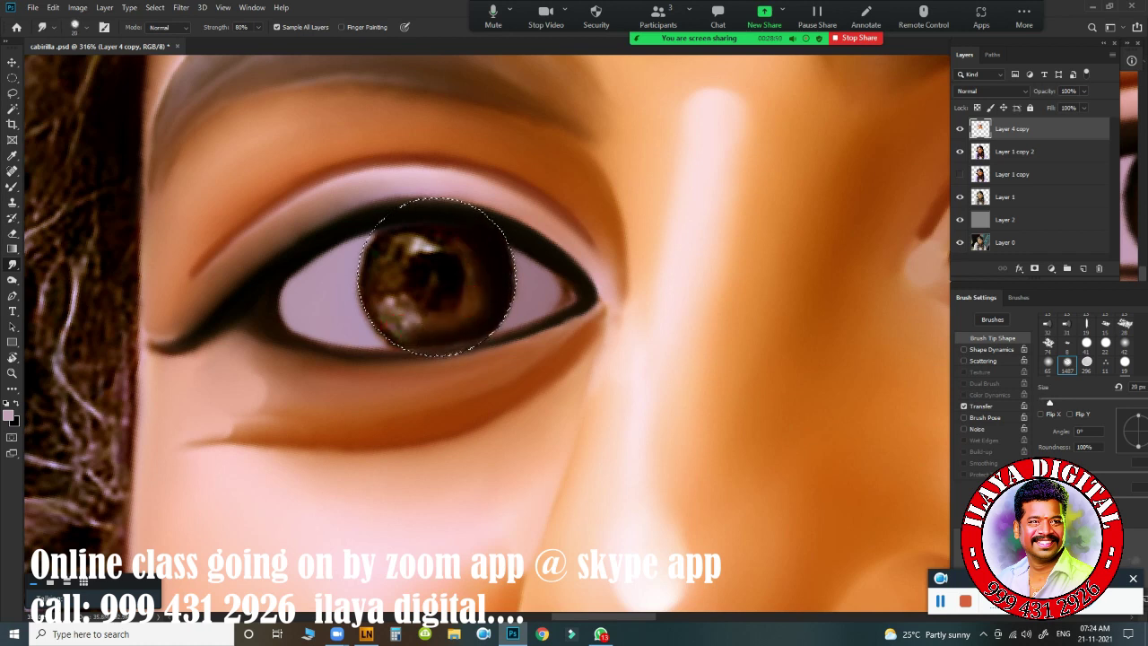
left_click_drag(424, 244, 449, 235)
Step: Smudge the left iris and pupil smooth and shape two round catchlights above the pupil with 8 to 15 px brushes
key("bracketleft")
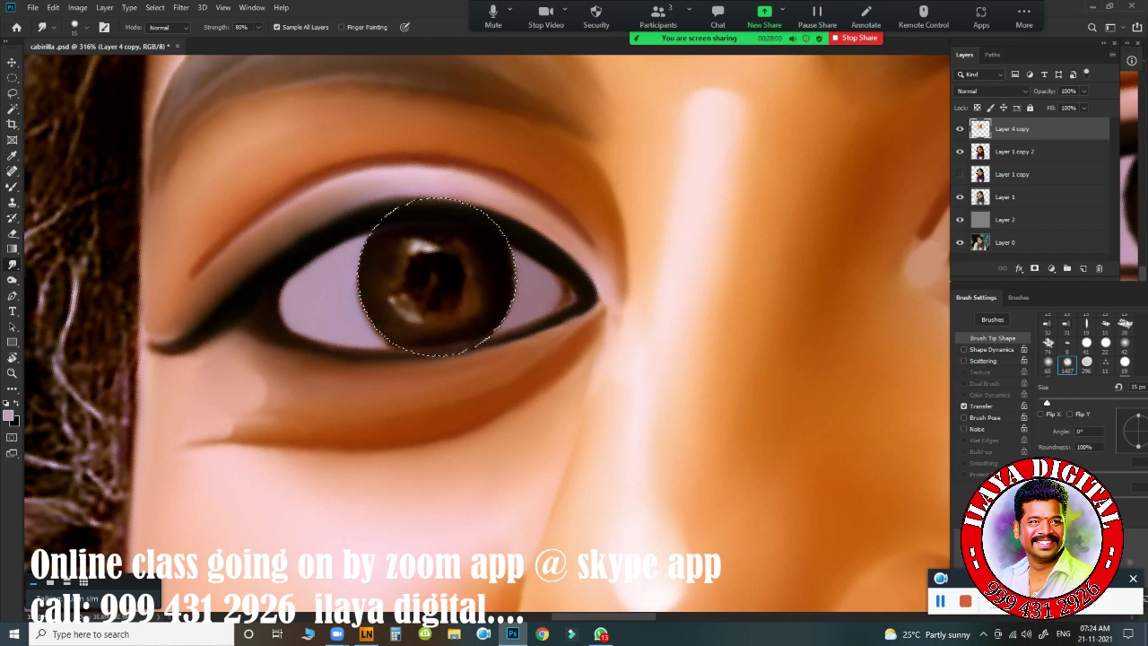
key("bracketleft")
key("bracketleft")
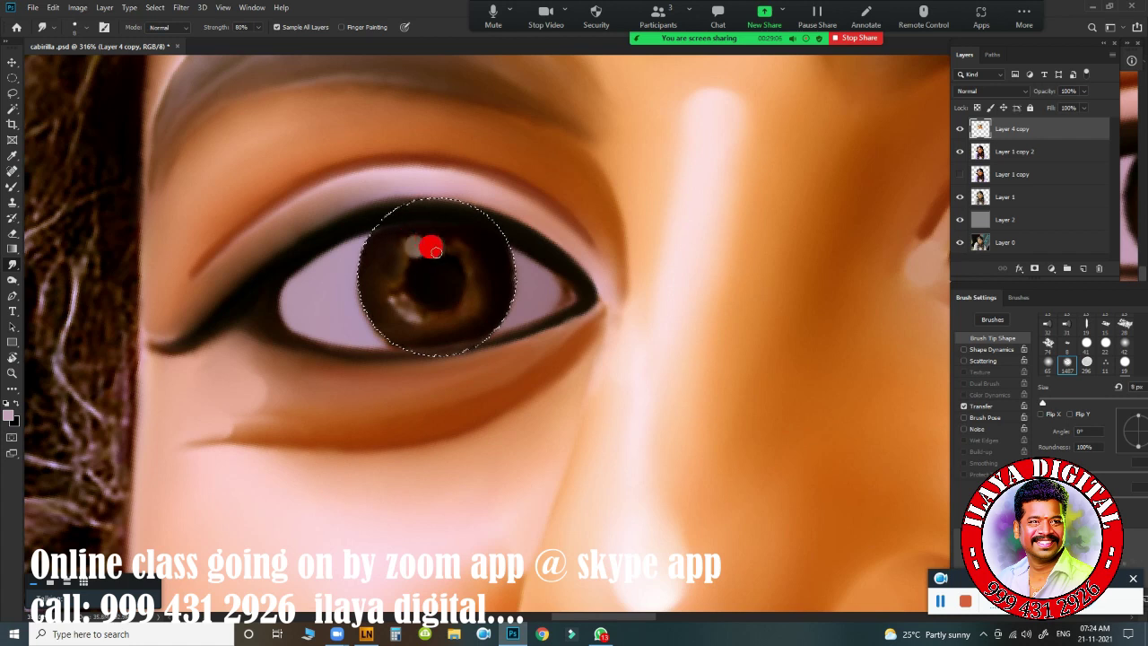
key("bracketright")
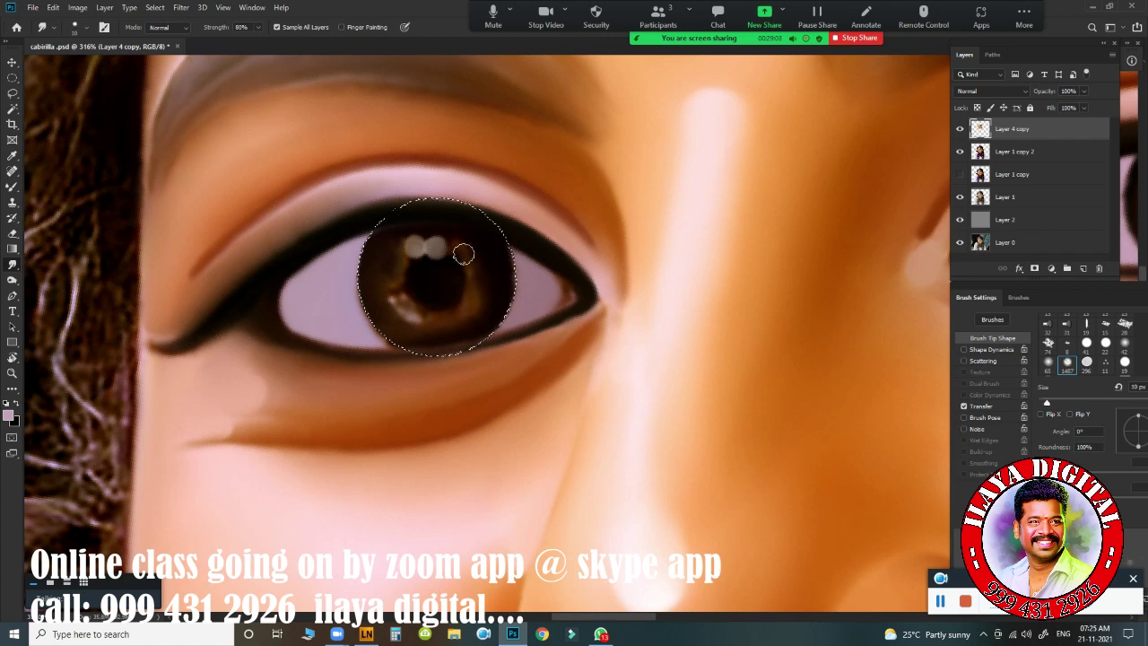
mouse_move(462, 246)
left_mouse_down()
mouse_move(473, 290)
mouse_move(453, 319)
mouse_move(429, 298)
mouse_move(405, 305)
mouse_move(400, 267)
left_mouse_up()
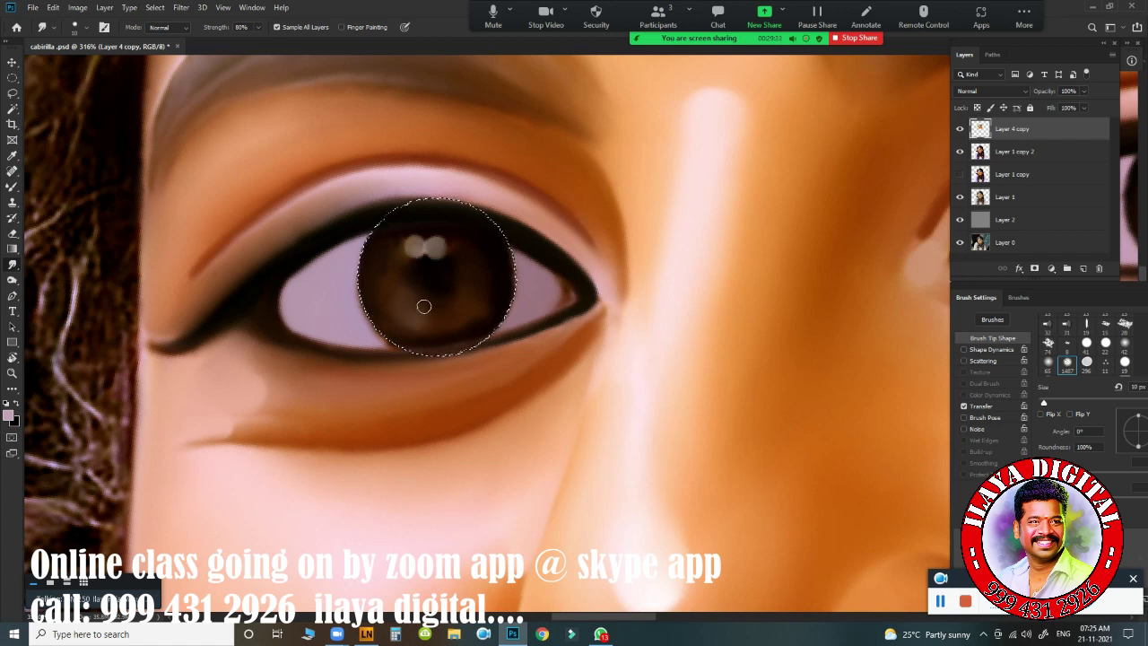
mouse_move(423, 306)
left_mouse_down()
mouse_move(413, 277)
mouse_move(410, 307)
mouse_move(428, 281)
left_mouse_up()
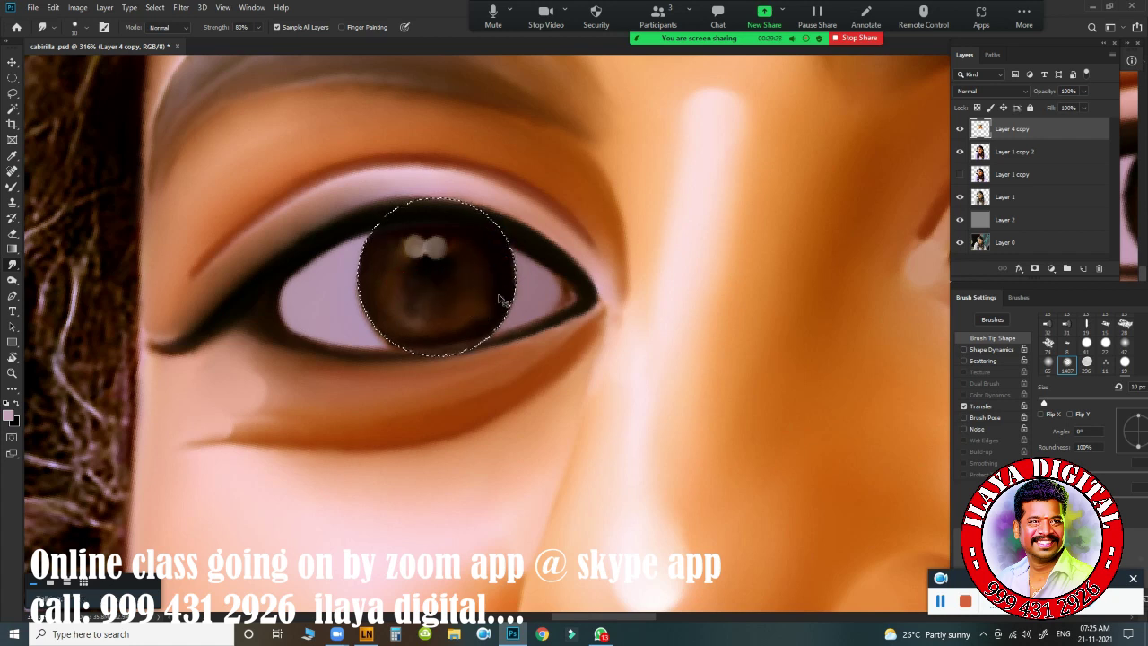
Step: Refine the boundary between the left iris and eye white with 20 to 30 px Smudge brushes, and remove the circular selection
key("bracketright")
key("bracketright")
key("bracketright")
key("bracketright")
left_click_drag(360, 288, 359, 288)
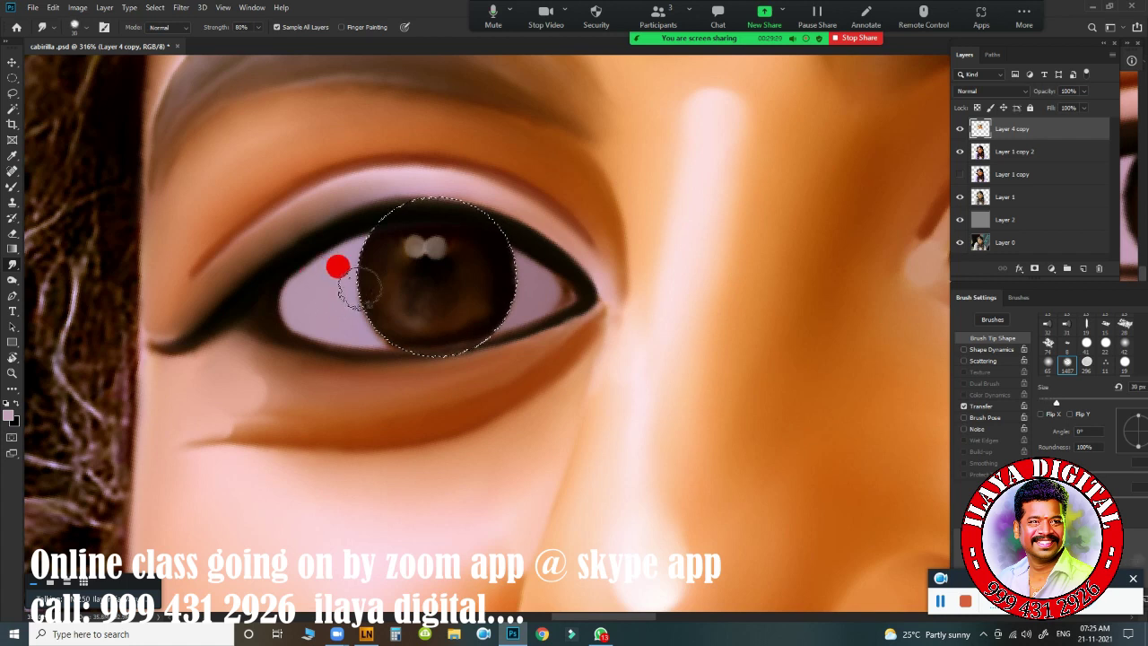
key("bracketleft")
key("bracketleft")
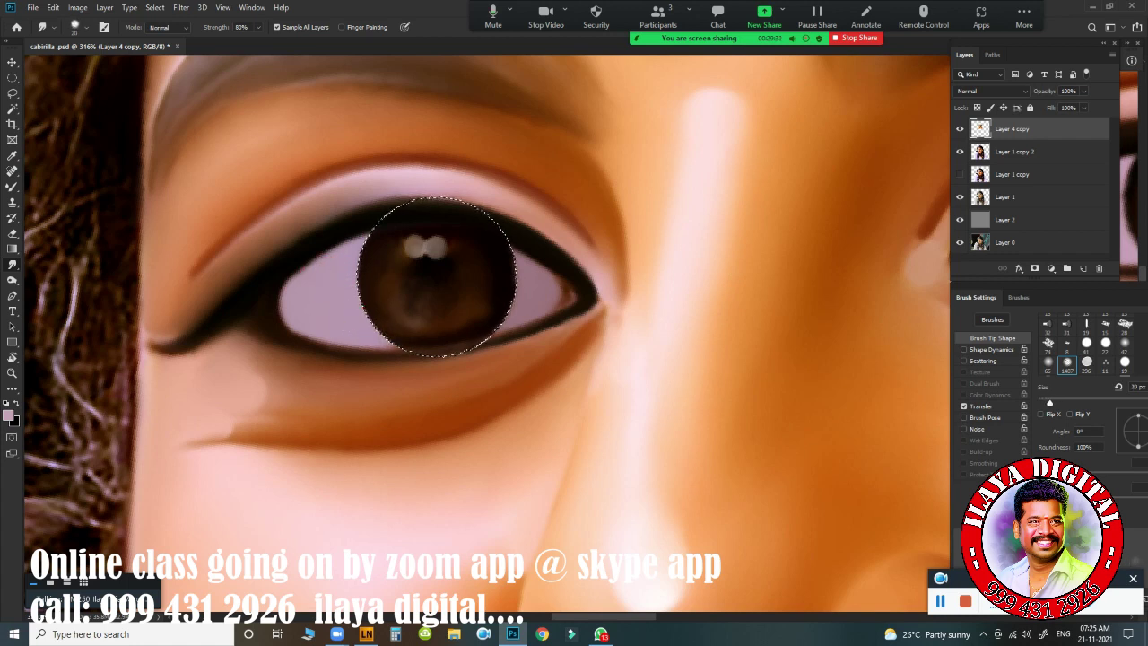
left_click(324, 267)
key("ctrl+d")
left_click_drag(560, 414, 504, 411)
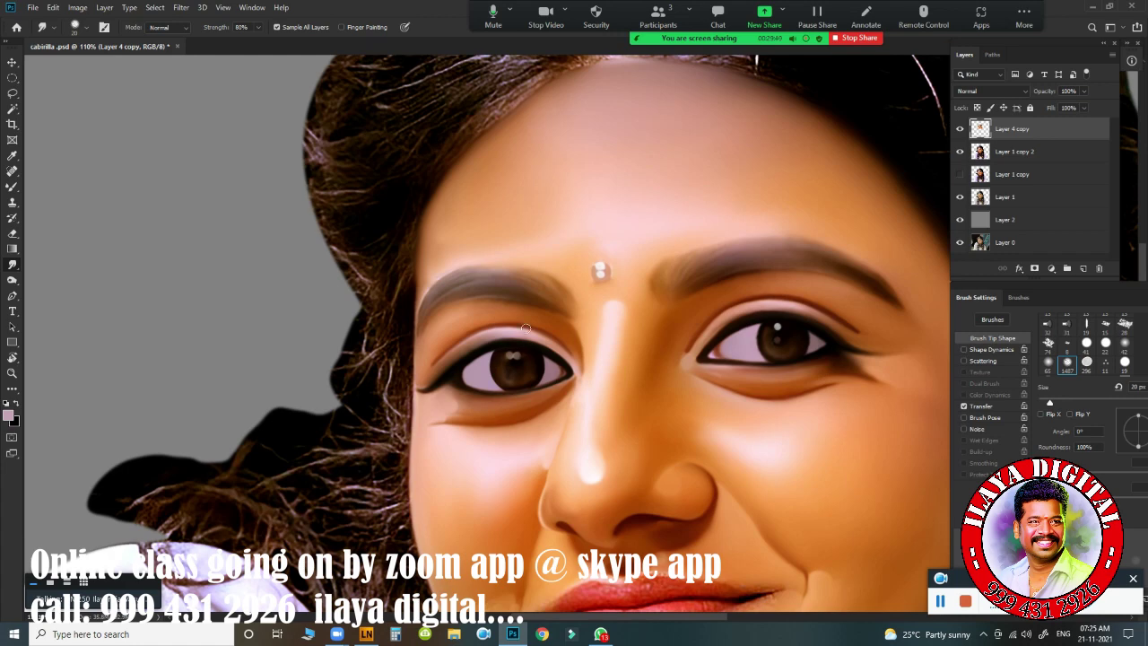
Step: Smudge the dark tone across the upper part of the left iris beneath the eyeliner, starting with a 9 px brush
left_click_drag(558, 383, 620, 387)
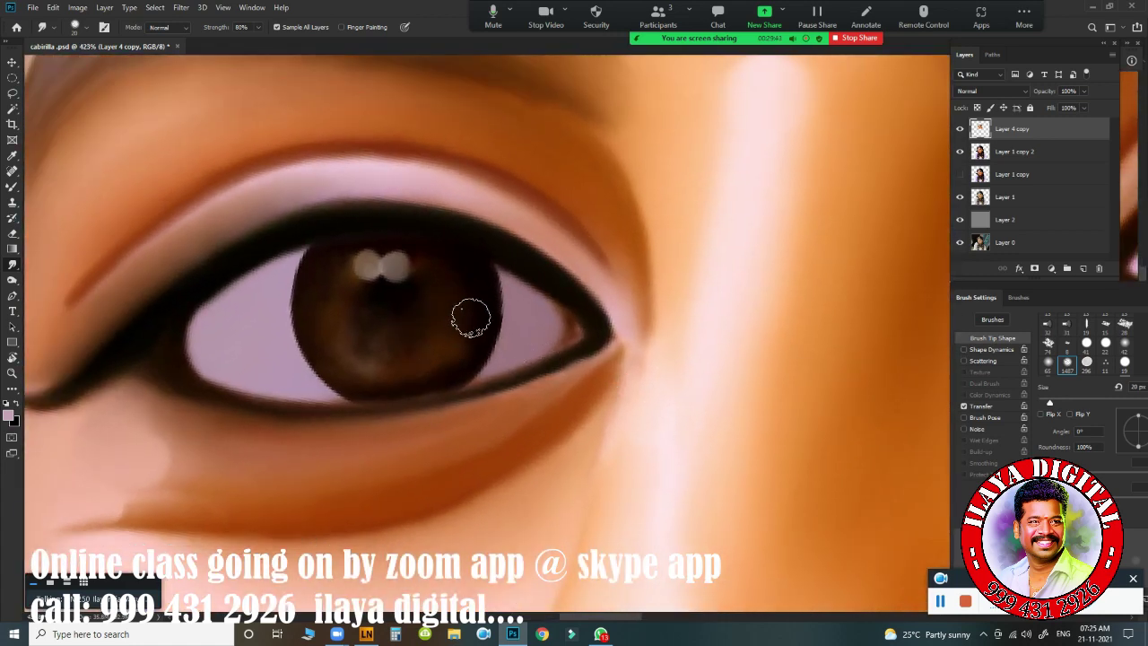
key("bracketleft")
key("bracketleft")
left_click(336, 238)
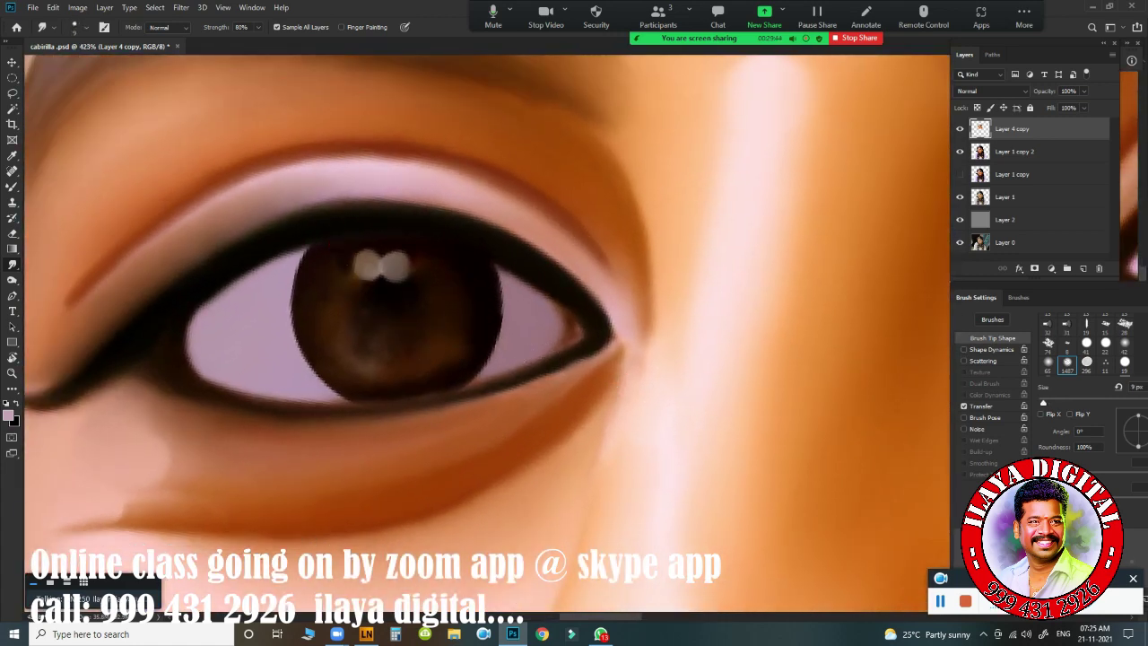
mouse_move(335, 242)
left_mouse_down()
mouse_move(336, 262)
mouse_move(363, 289)
mouse_move(320, 253)
mouse_move(328, 307)
mouse_move(331, 286)
mouse_move(353, 317)
mouse_move(377, 307)
mouse_move(338, 324)
mouse_move(425, 320)
mouse_move(344, 302)
mouse_move(328, 323)
mouse_move(353, 320)
mouse_move(392, 346)
mouse_move(429, 325)
mouse_move(439, 277)
left_mouse_up()
key("bracketright")
key("bracketright")
key("bracketleft")
key("bracketleft")
Step: Blend the remaining brown patches in the middle and lower left iris into the dark tone with a 15 px Smudge brush
mouse_move(449, 321)
left_mouse_down()
mouse_move(453, 278)
mouse_move(420, 297)
mouse_move(427, 264)
mouse_move(433, 295)
left_mouse_up()
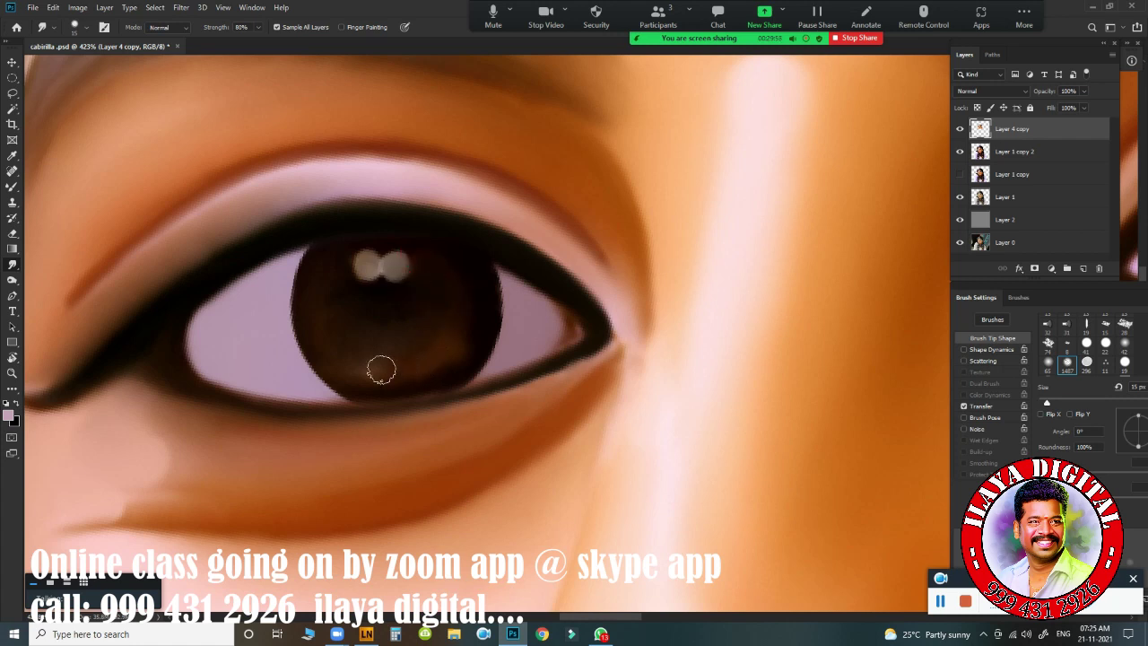
mouse_move(367, 331)
left_mouse_down()
mouse_move(333, 297)
mouse_move(440, 336)
mouse_move(405, 356)
mouse_move(331, 295)
mouse_move(382, 362)
mouse_move(451, 345)
mouse_move(420, 367)
mouse_move(341, 307)
mouse_move(350, 332)
mouse_move(420, 299)
mouse_move(471, 322)
left_mouse_up()
left_click_drag(548, 317, 554, 335)
left_click_drag(718, 339, 658, 328)
left_click_drag(765, 319, 583, 298)
left_click_drag(671, 339, 633, 341)
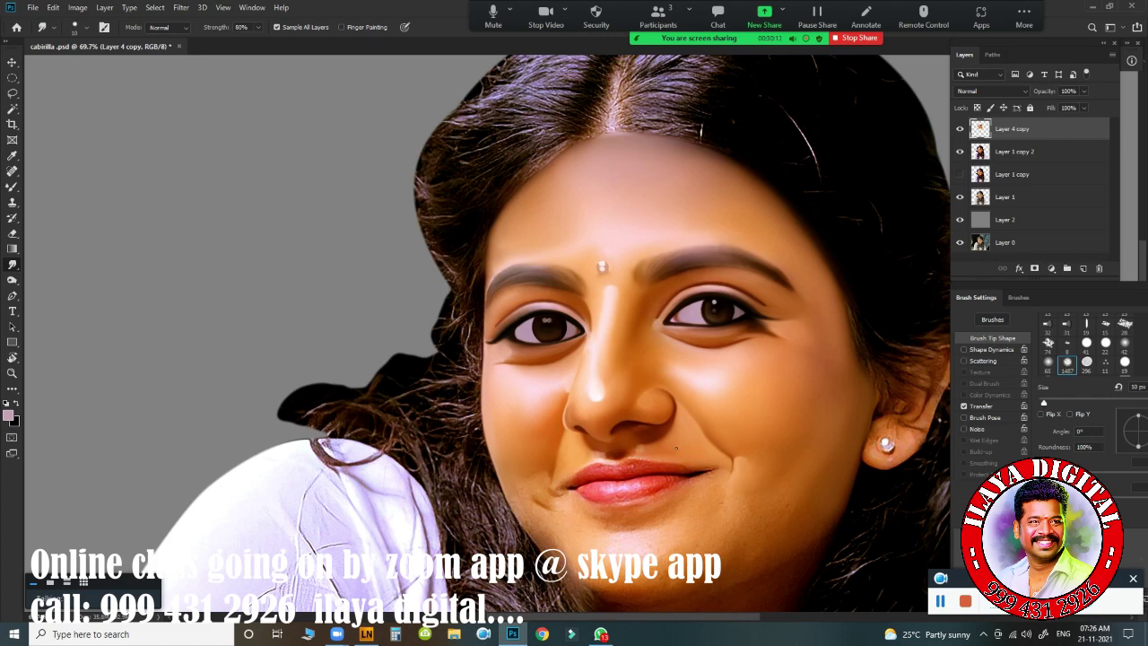
Step: Blend the highlighted chin skin below the lower lip with a 50 px Mixer Brush
scroll(658, 382, "up", 4)
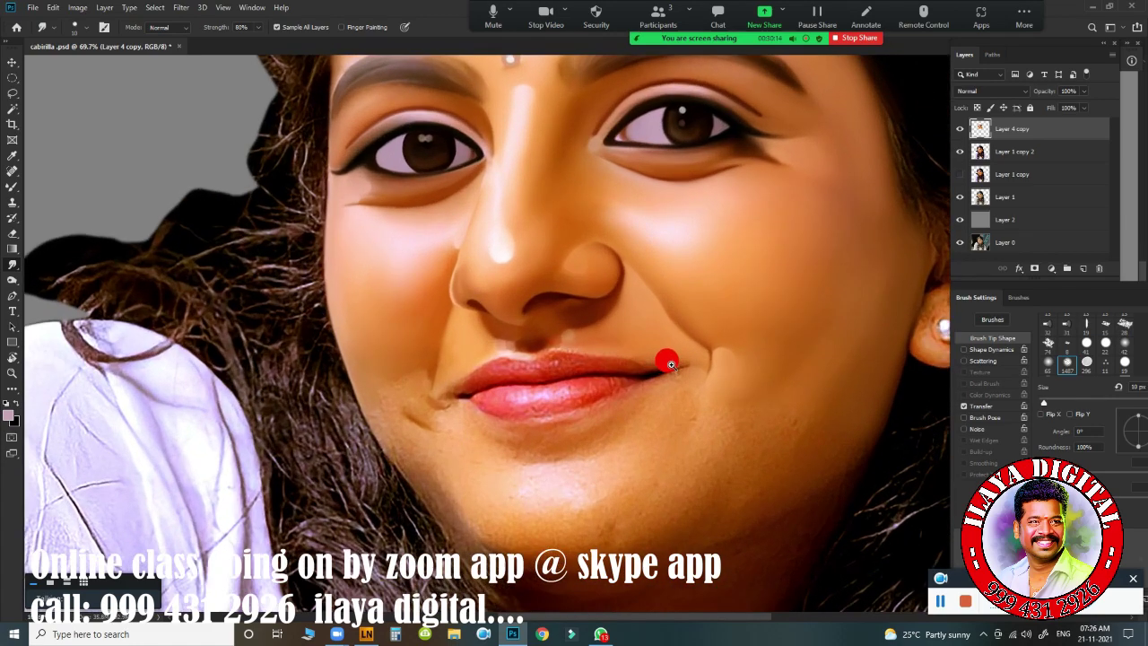
mouse_move(682, 376)
left_mouse_down()
mouse_move(689, 383)
mouse_move(671, 394)
mouse_move(508, 293)
left_mouse_up()
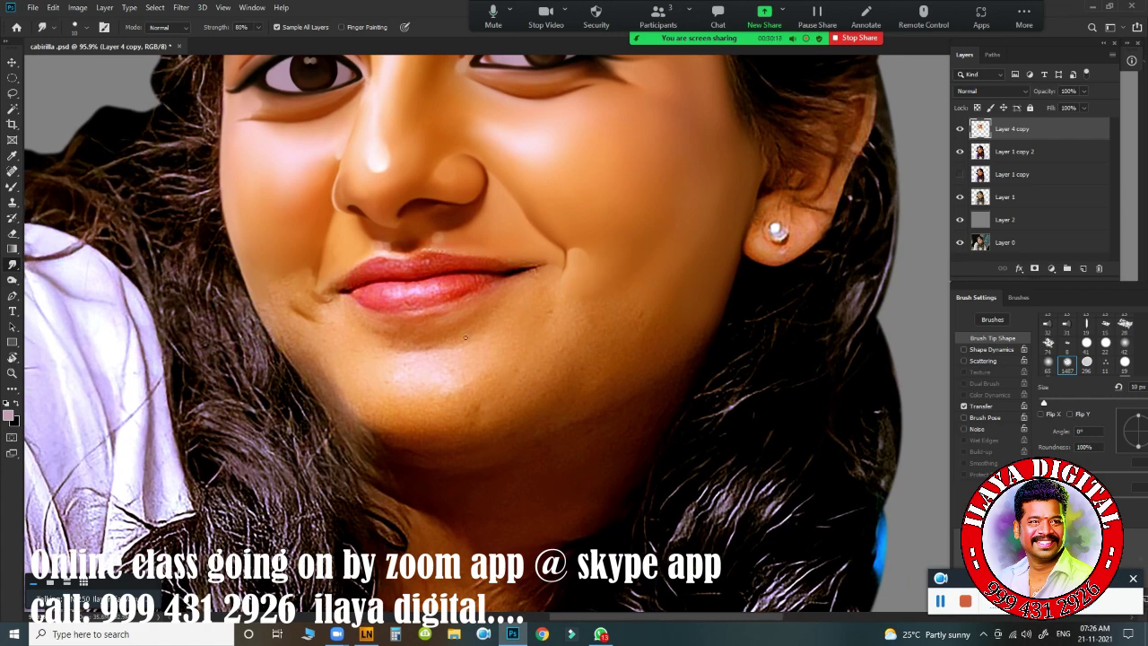
mouse_move(550, 408)
left_mouse_down()
mouse_move(565, 401)
mouse_move(543, 413)
left_mouse_up()
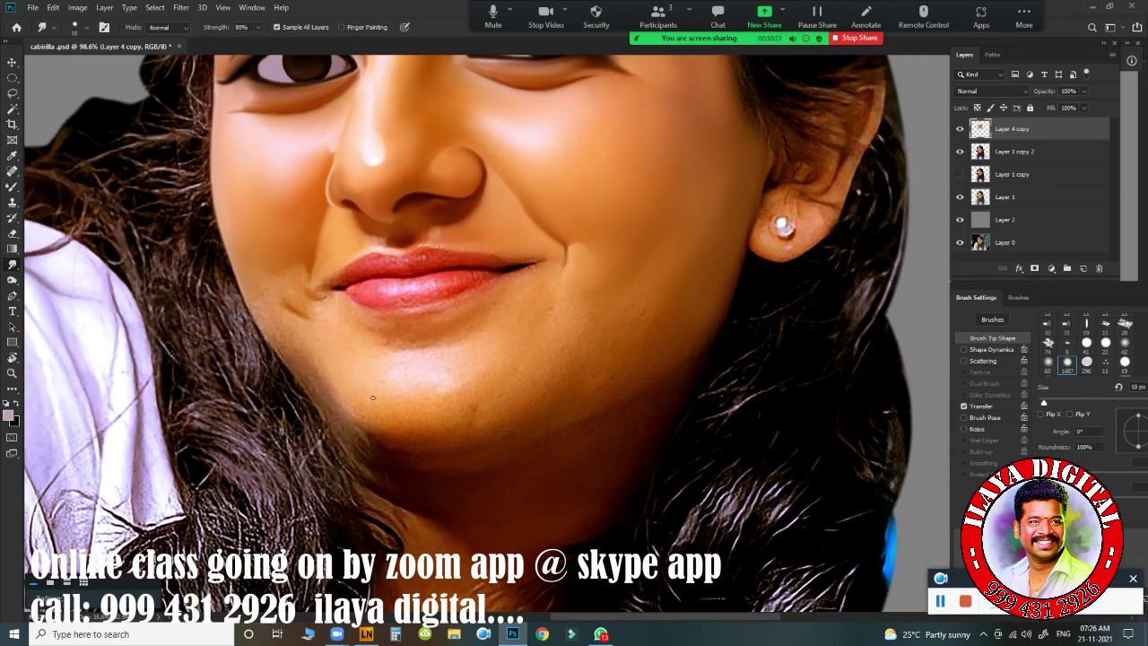
key("bracketright")
key("bracketright")
key("bracketright")
key("b")
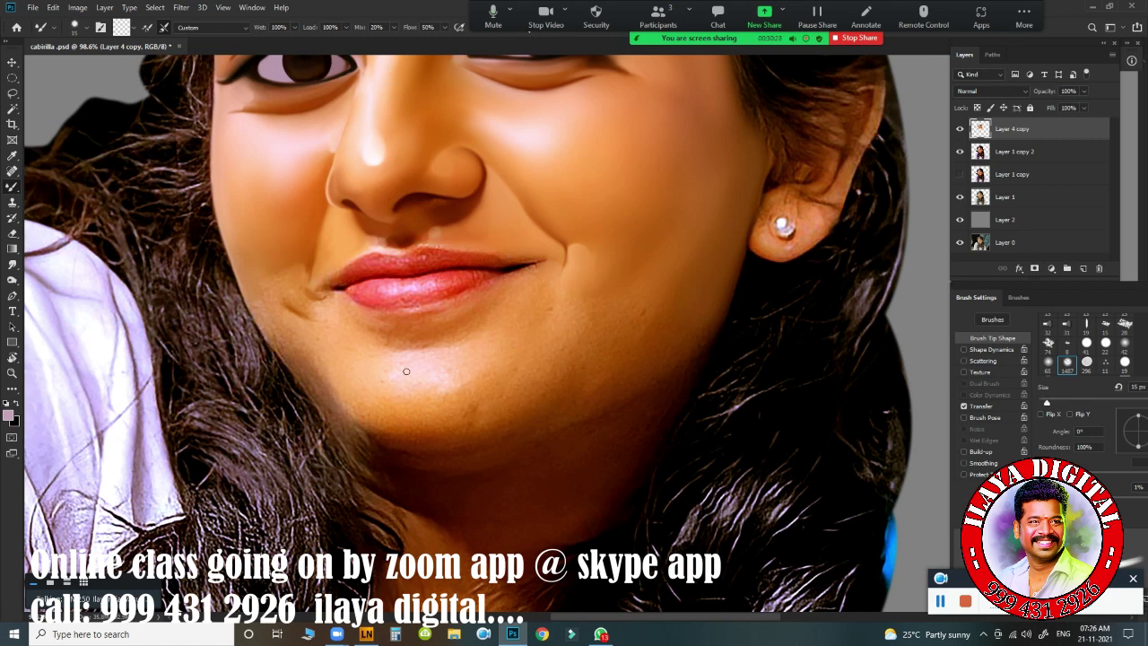
key("bracketright")
key("bracketright")
key("bracketright")
key("bracketright")
key("bracketright")
left_click_drag(406, 371, 417, 365)
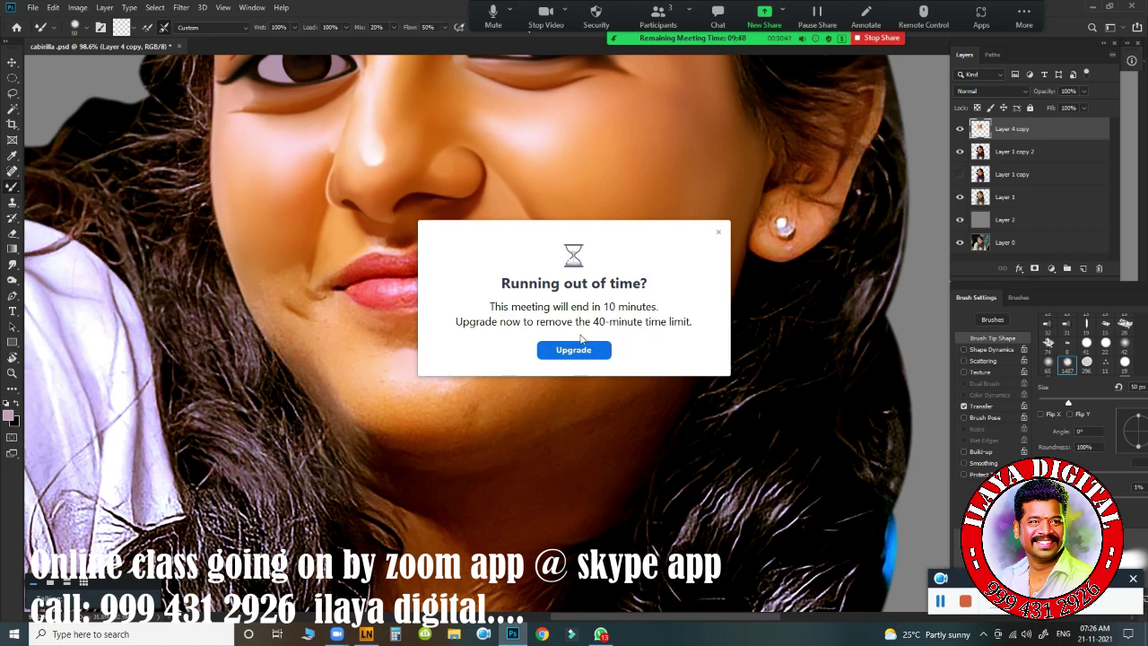
Step: Move the meeting time-limit notice down so that it no longer covers the lips
left_click(653, 233)
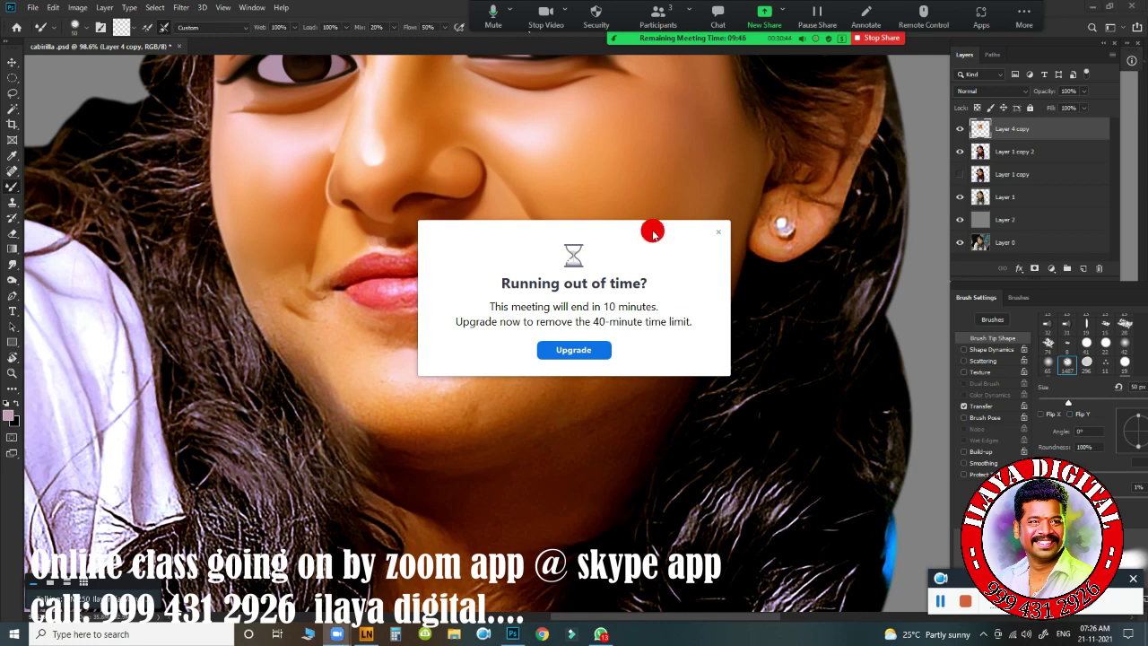
left_click_drag(652, 233, 692, 361)
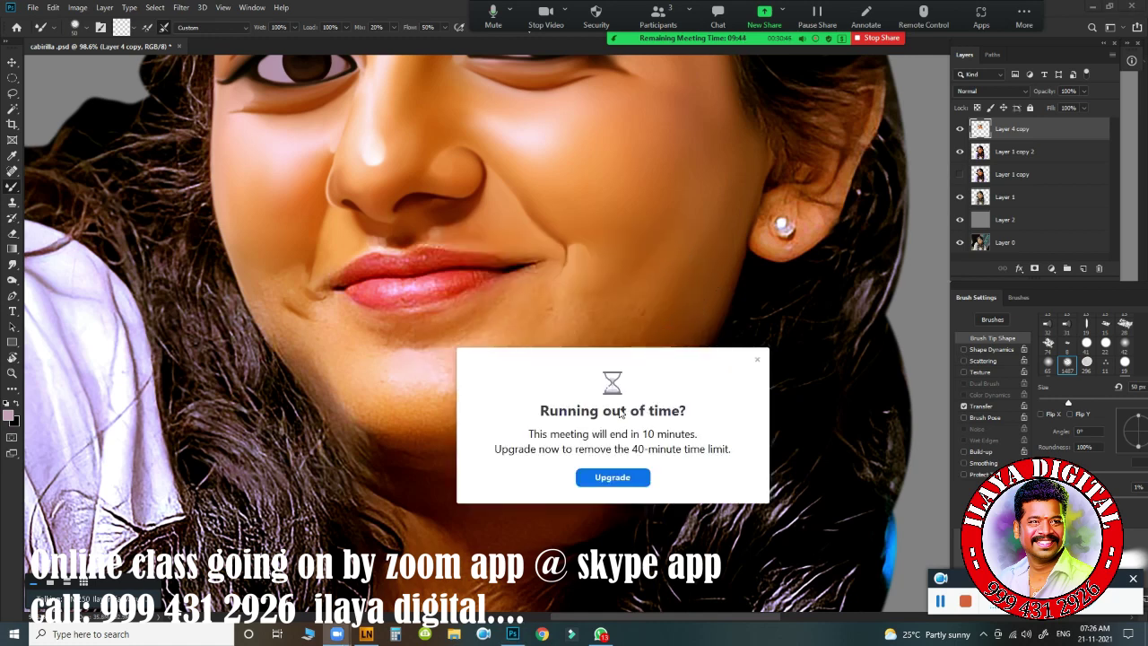